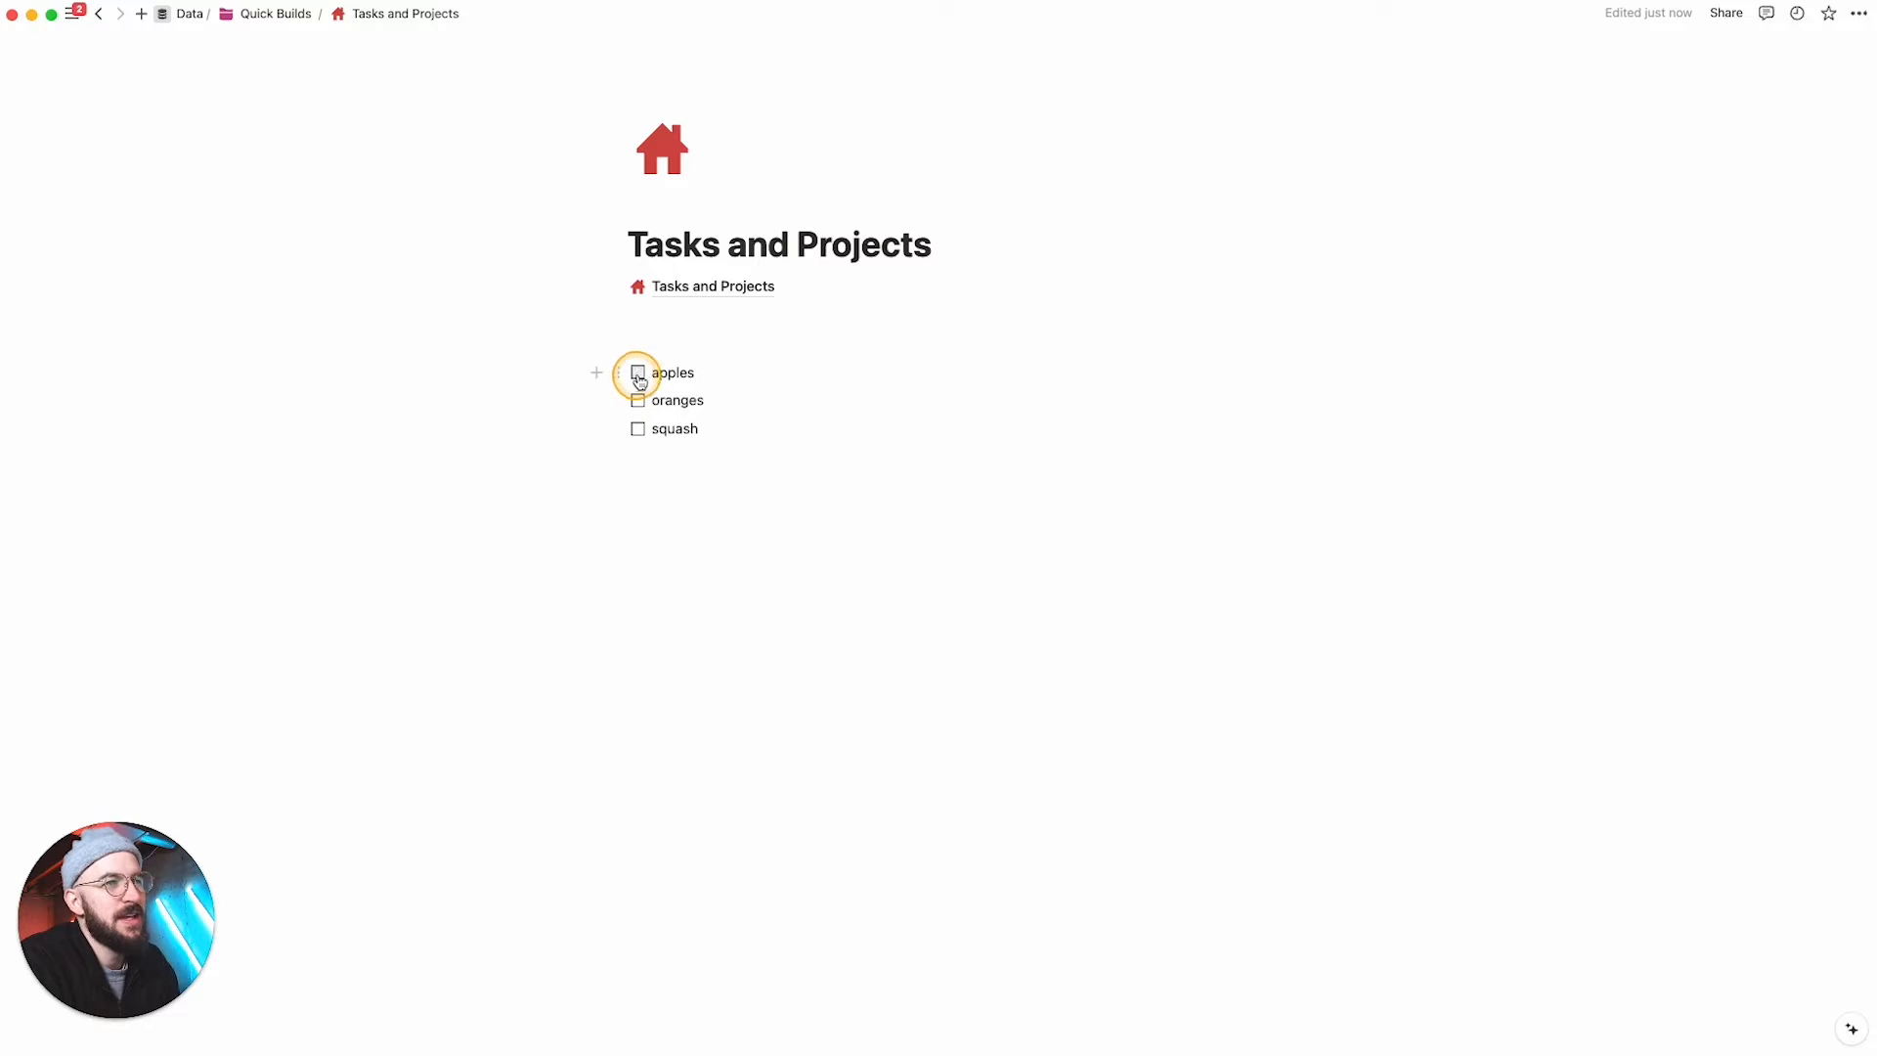
Step: Check off the apples, oranges and squash to-do items
{"action": "left_click", "coordinate": [637, 400]}
{"action": "left_click", "coordinate": [637, 429]}
{"action": "left_click", "coordinate": [640, 461]}
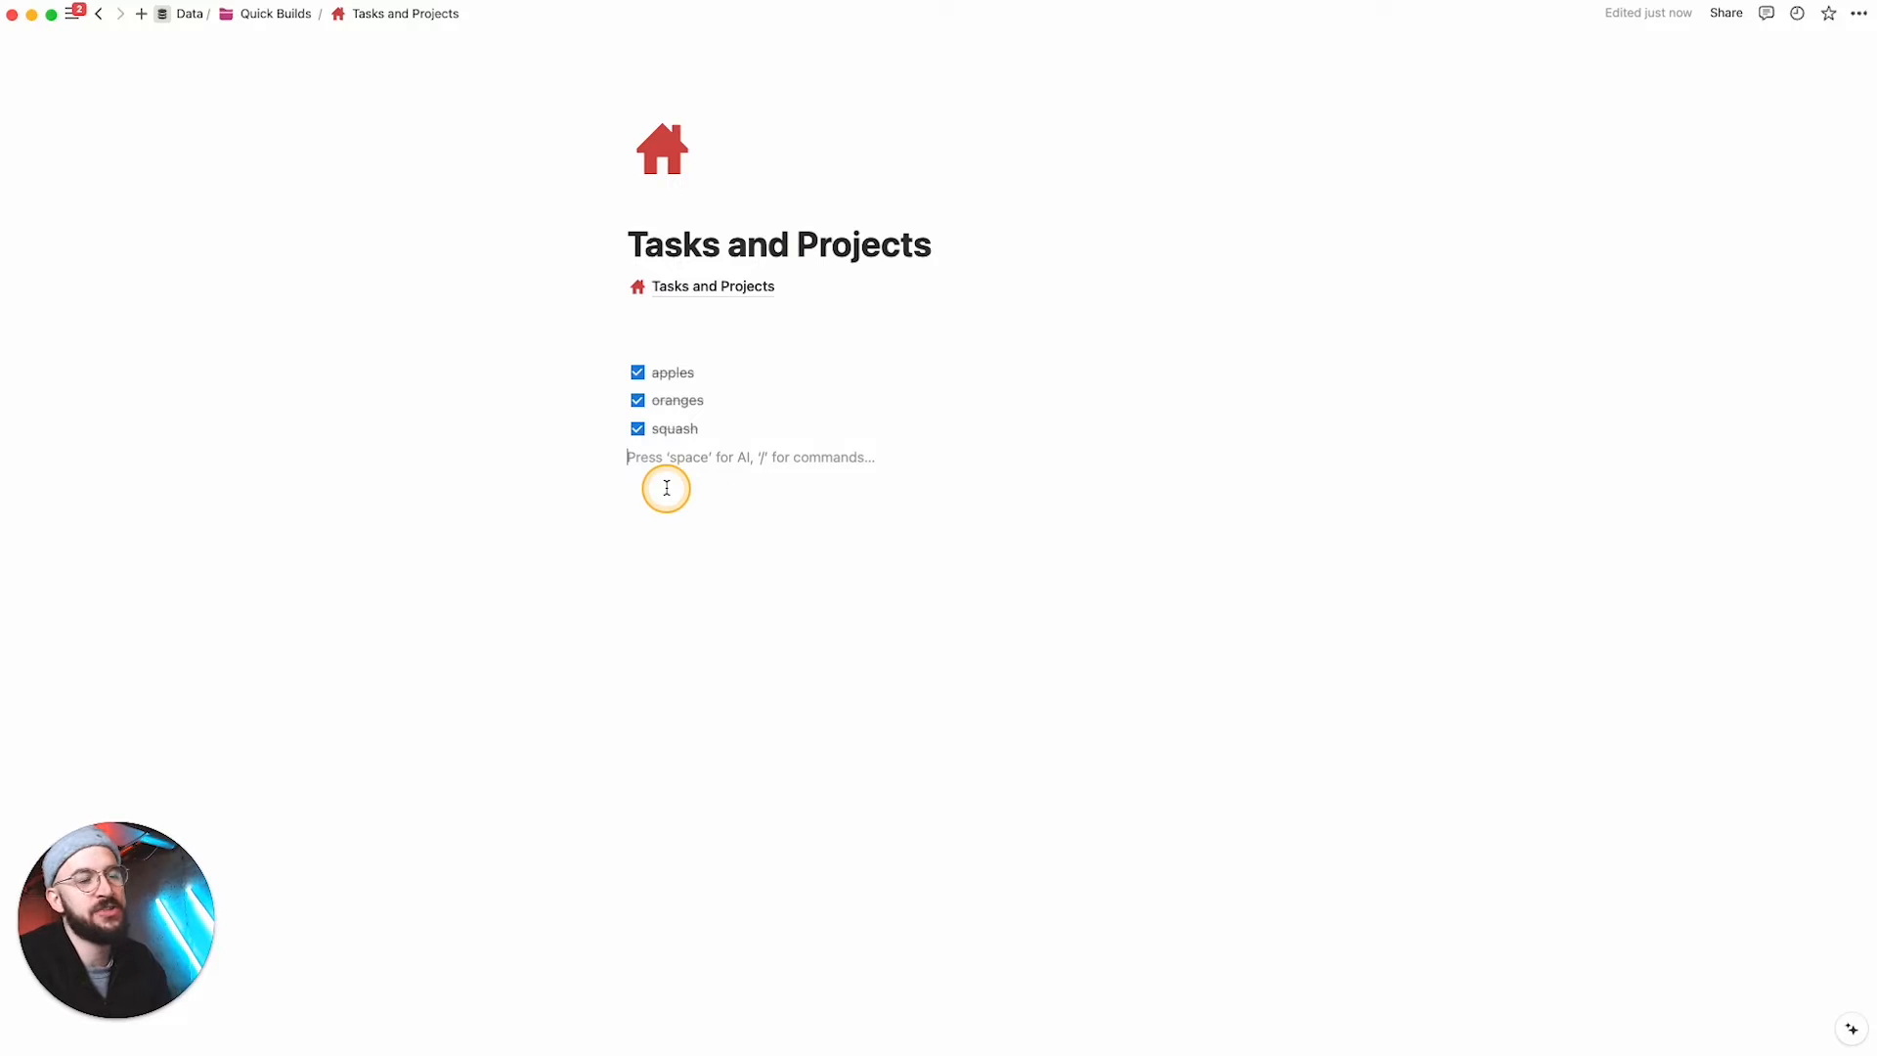
Step: Delete the apples, oranges and squash to-do items from the Tasks and Projects page
{"action": "left_click_drag", "start_coordinate": [544, 348], "coordinate": [896, 456]}
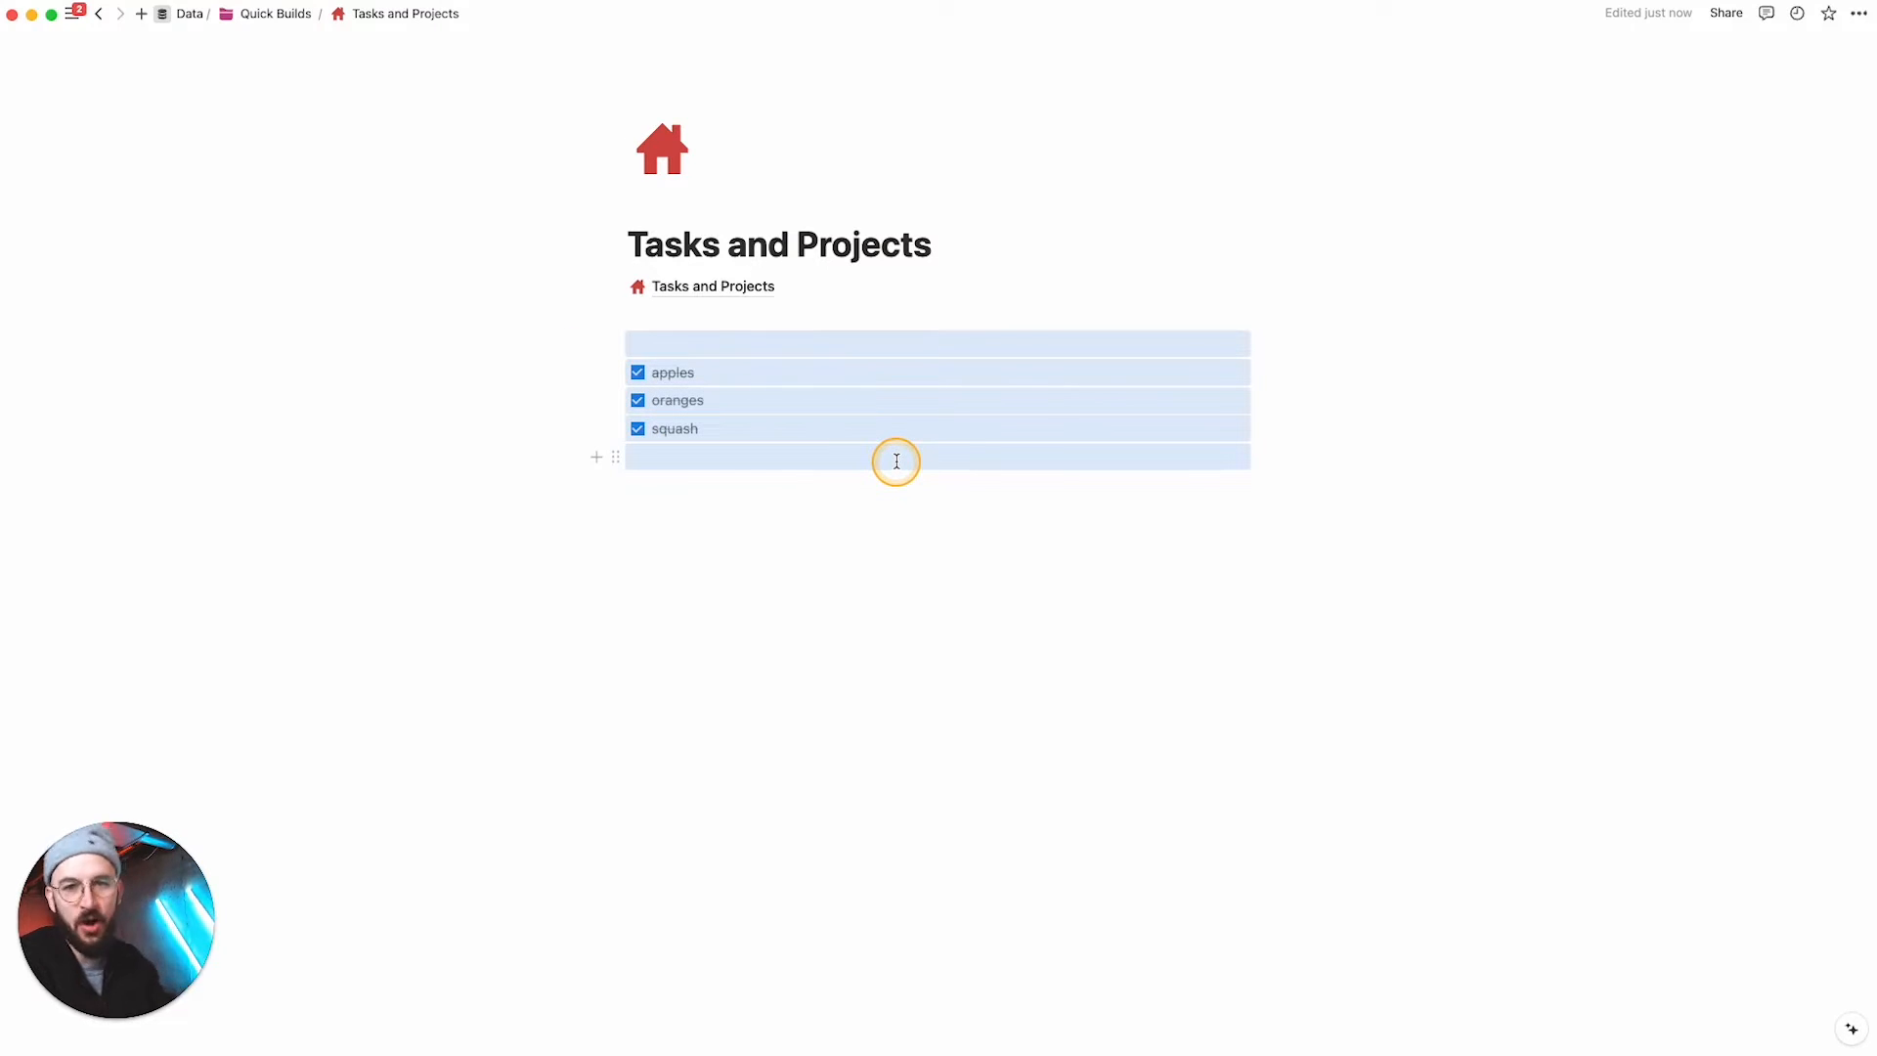
{"action": "left_click", "coordinate": [788, 474]}
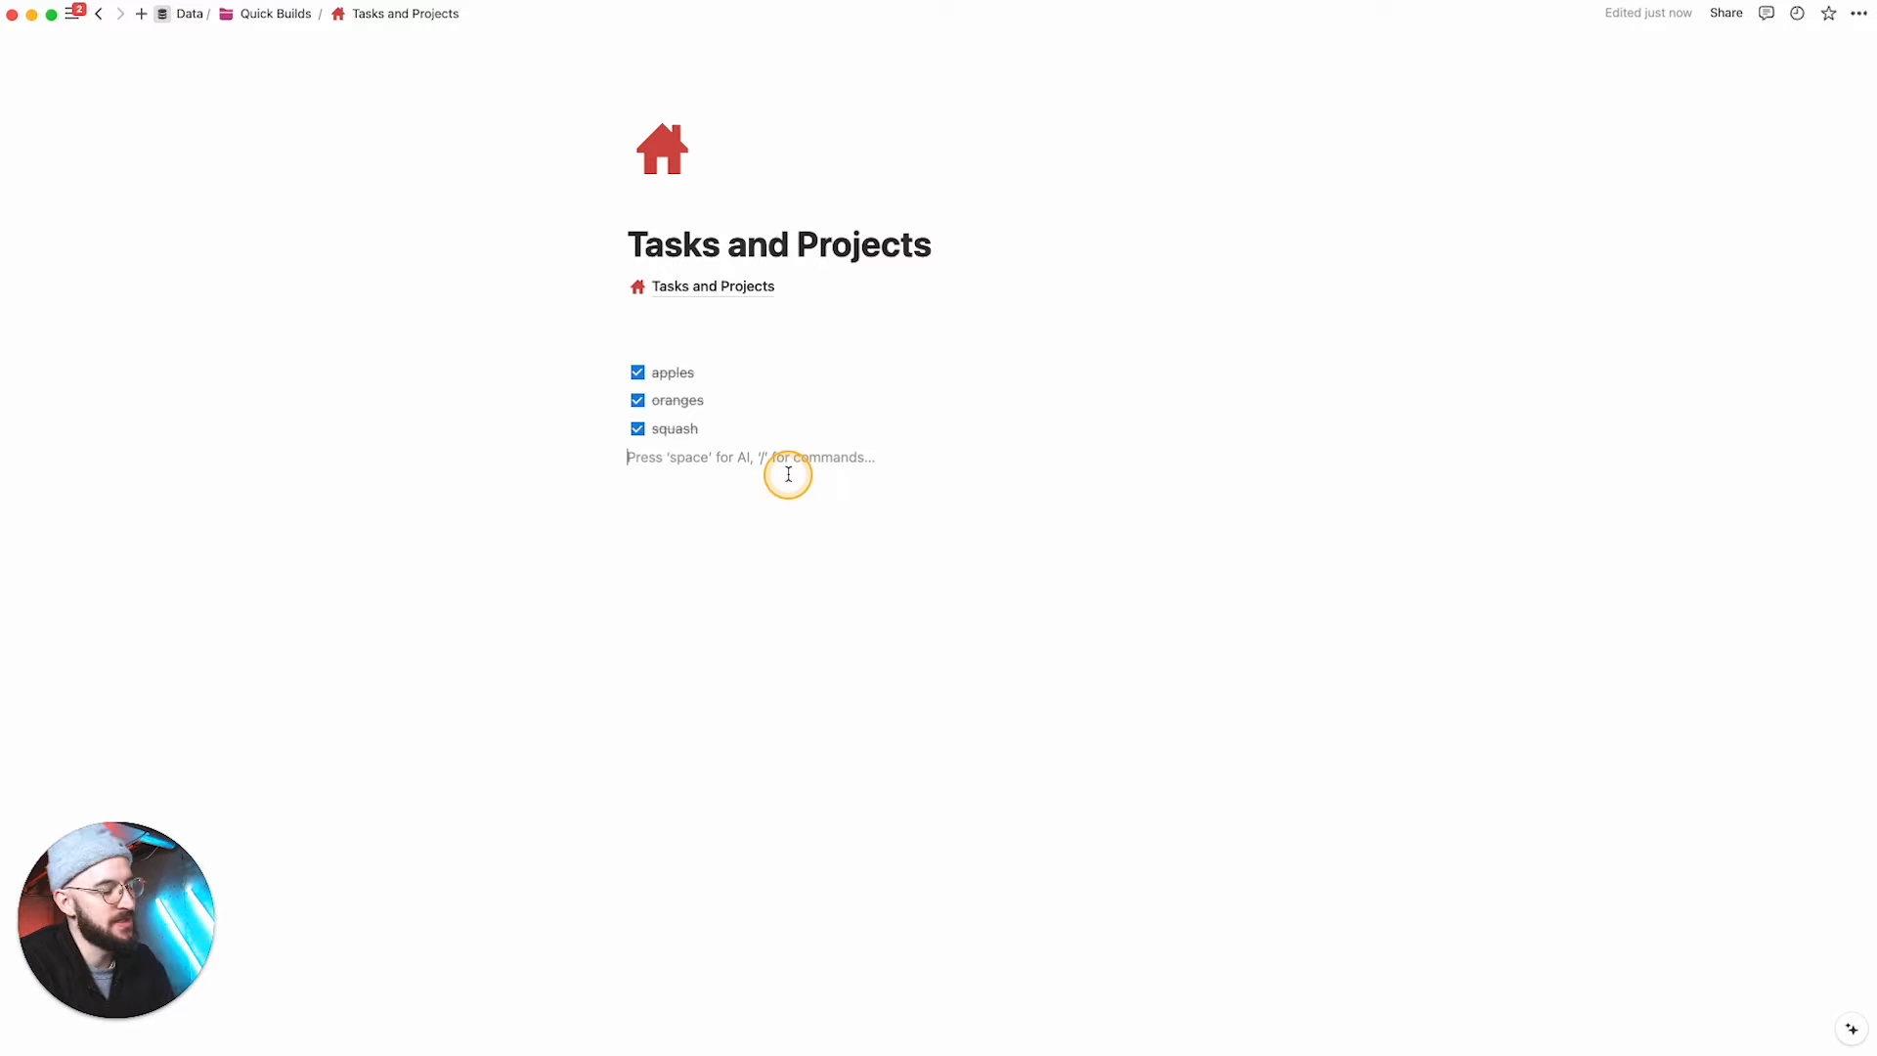
{"action": "left_click_drag", "start_coordinate": [540, 364], "coordinate": [757, 433]}
{"action": "key", "text": "BackSpace"}
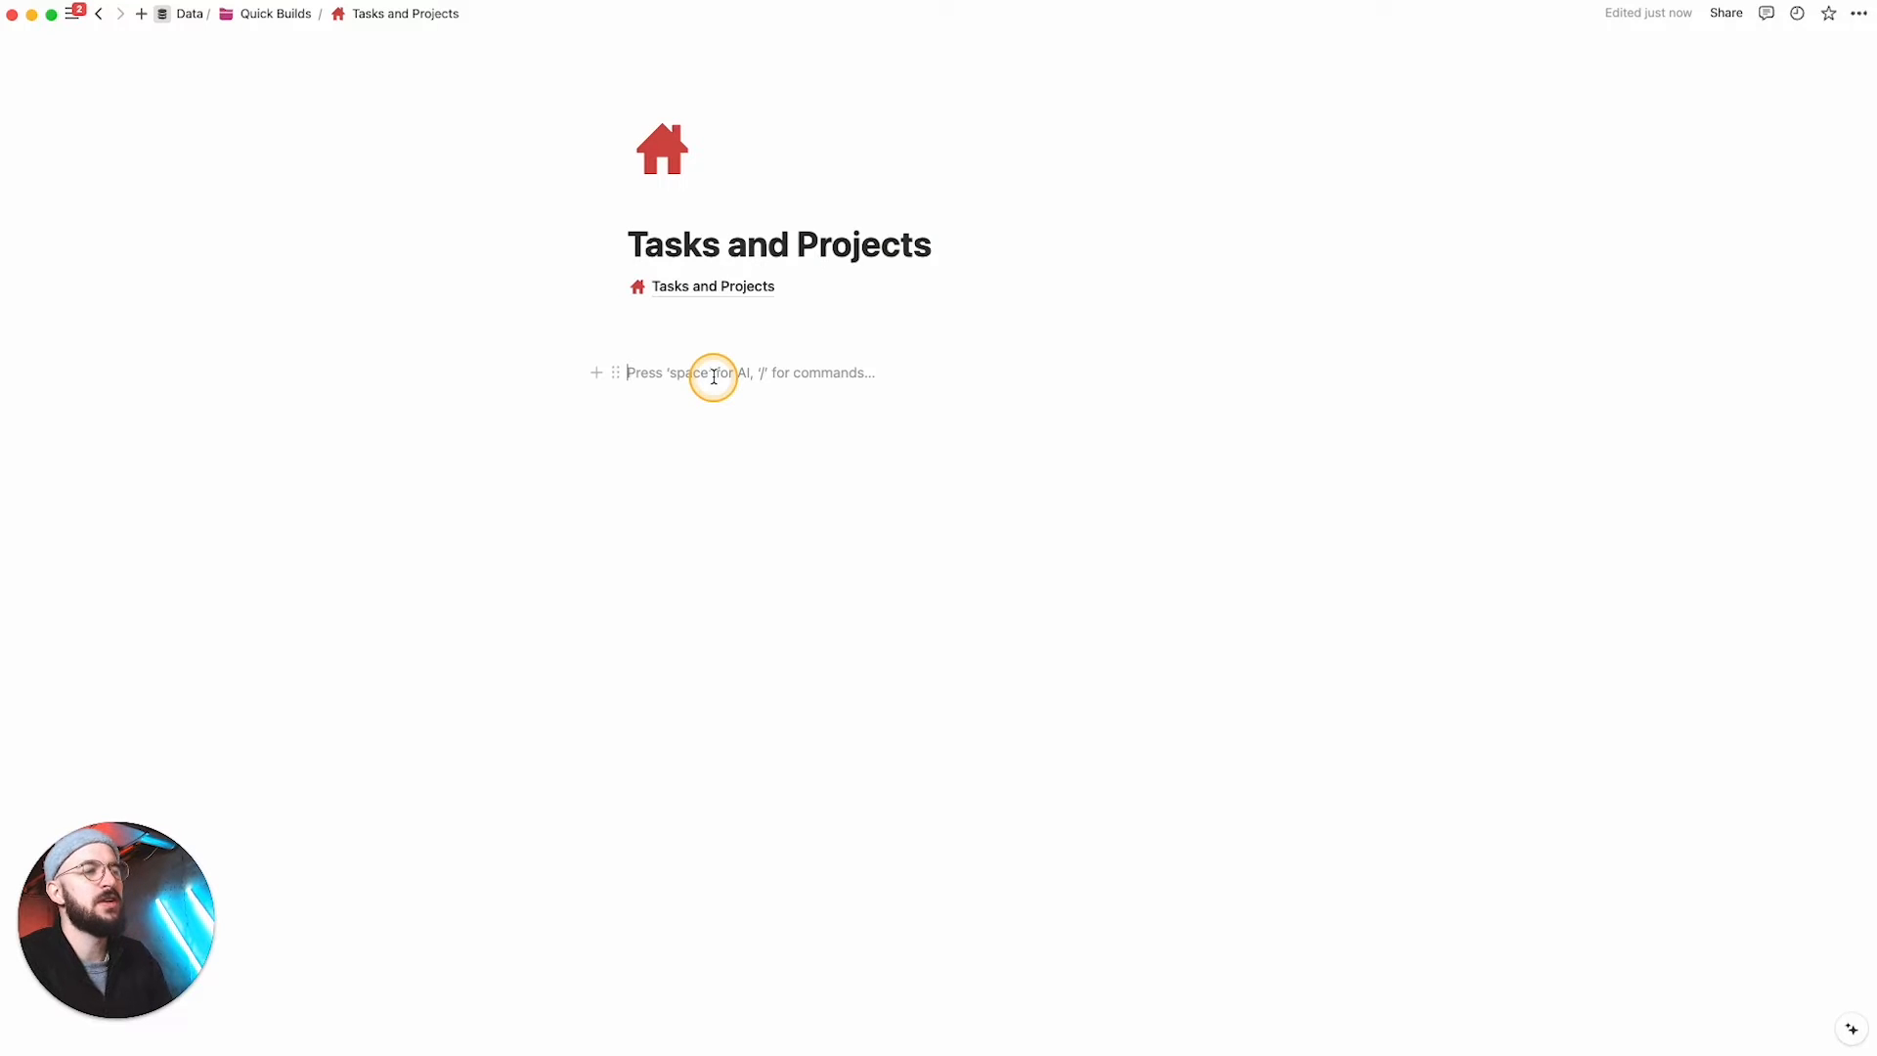
Step: Open the linked Tasks and Projects page, review the property types available for the Tasks database, and return to the parent page
{"action": "mouse_move", "coordinate": [706, 286]}
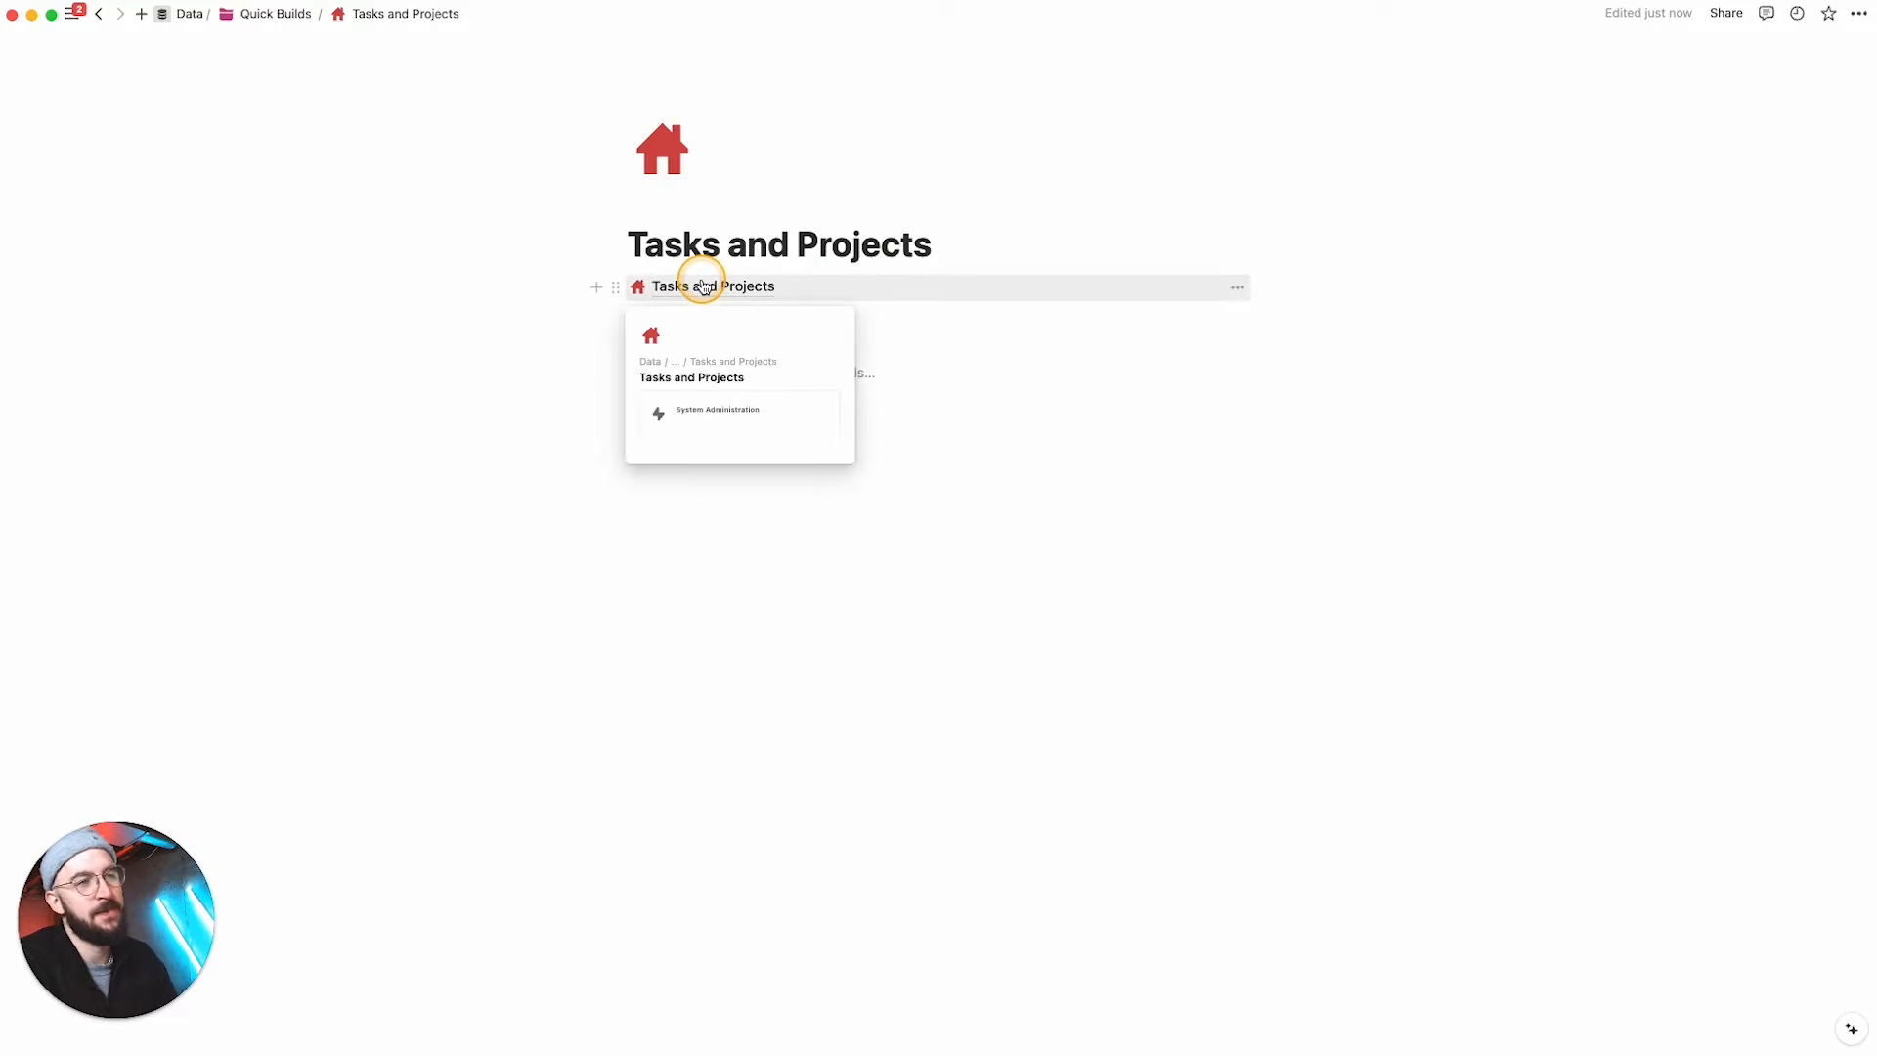
{"action": "left_click", "coordinate": [673, 289]}
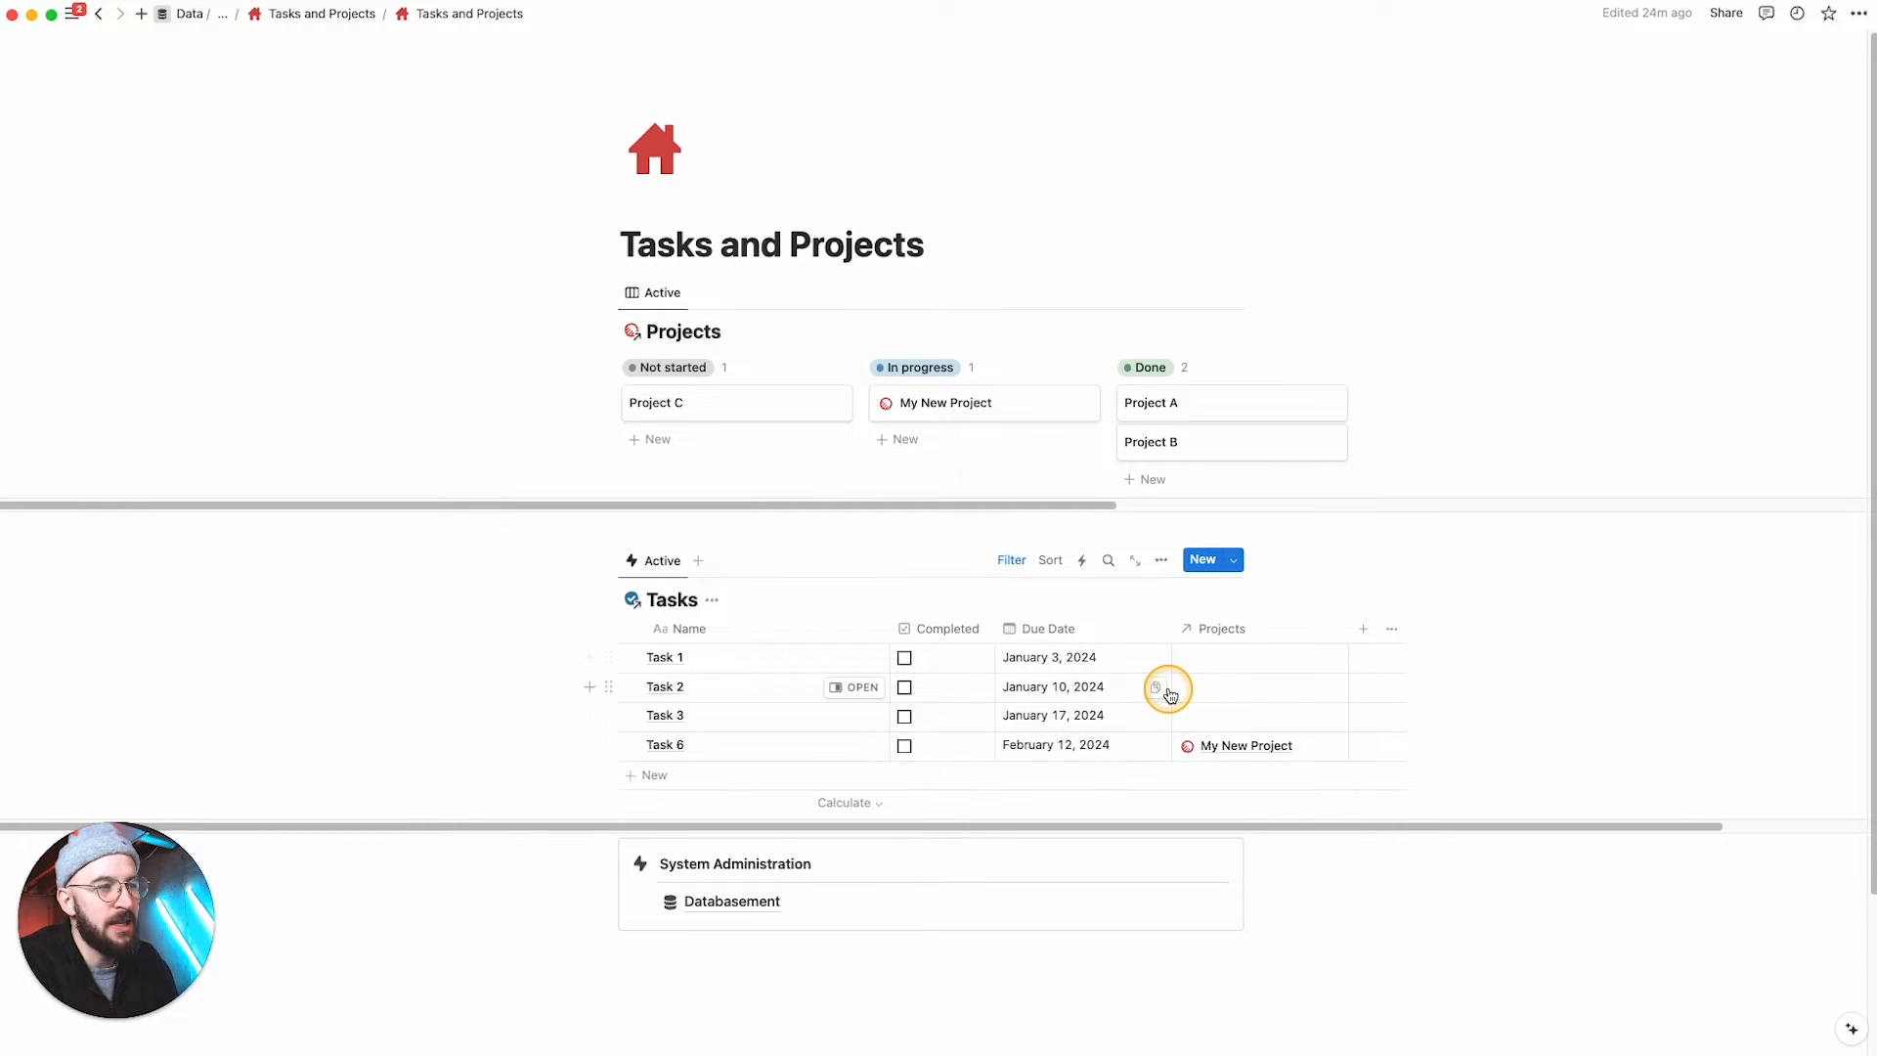
{"action": "left_click", "coordinate": [1359, 630]}
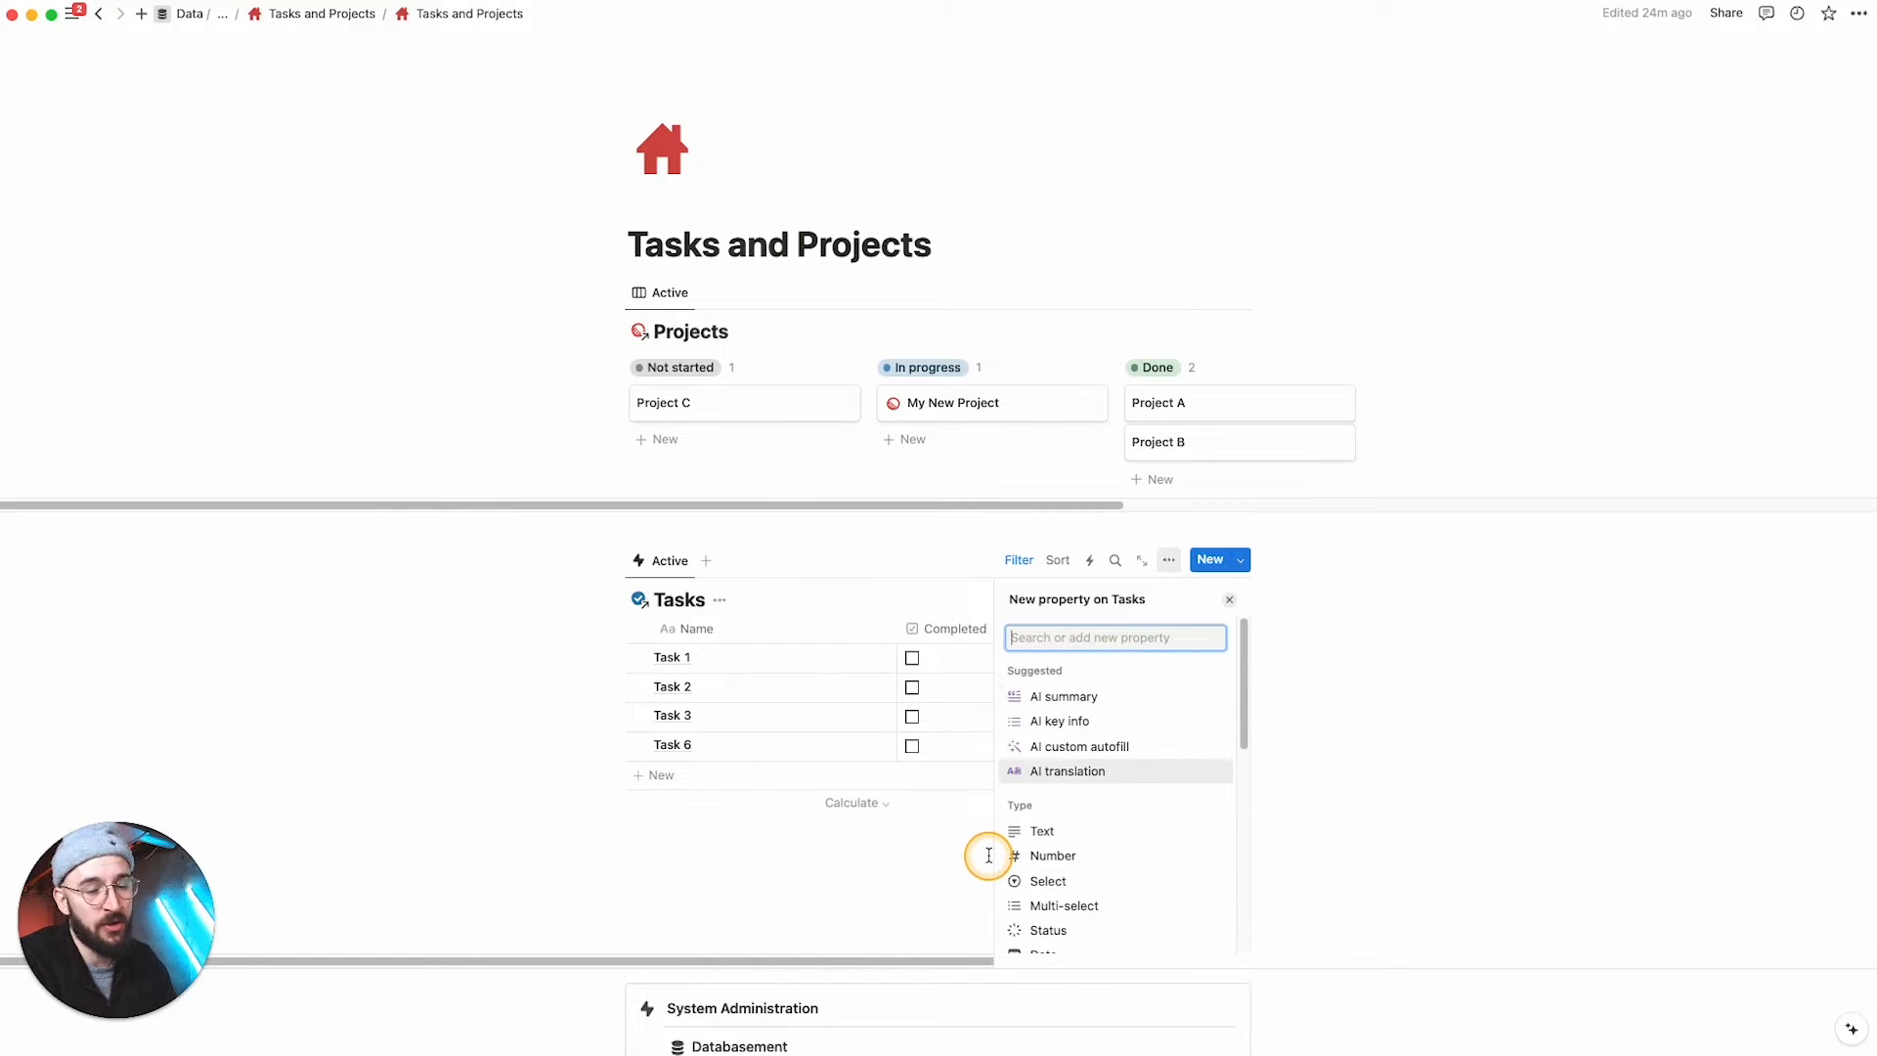
{"action": "scroll", "coordinate": [1073, 851], "scroll_direction": "down", "scroll_amount": 4}
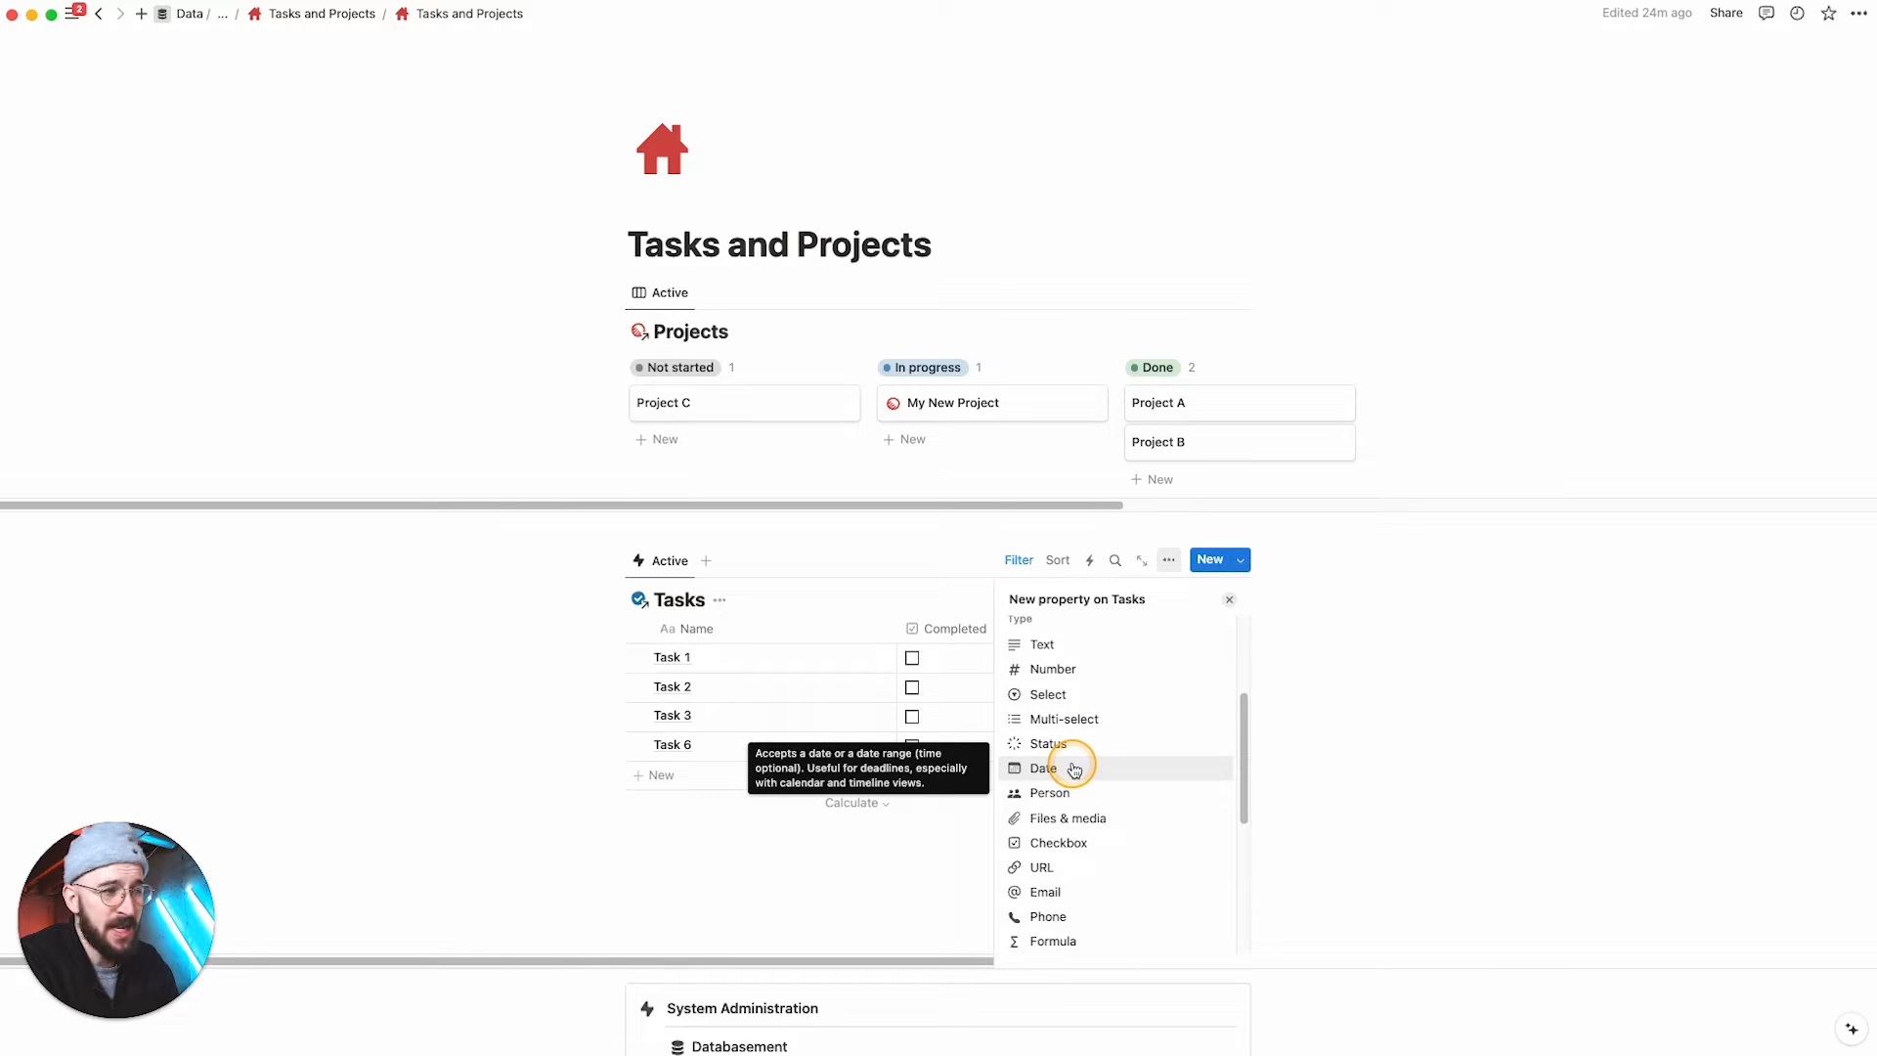
{"action": "scroll", "coordinate": [1073, 772], "scroll_direction": "down", "scroll_amount": 3}
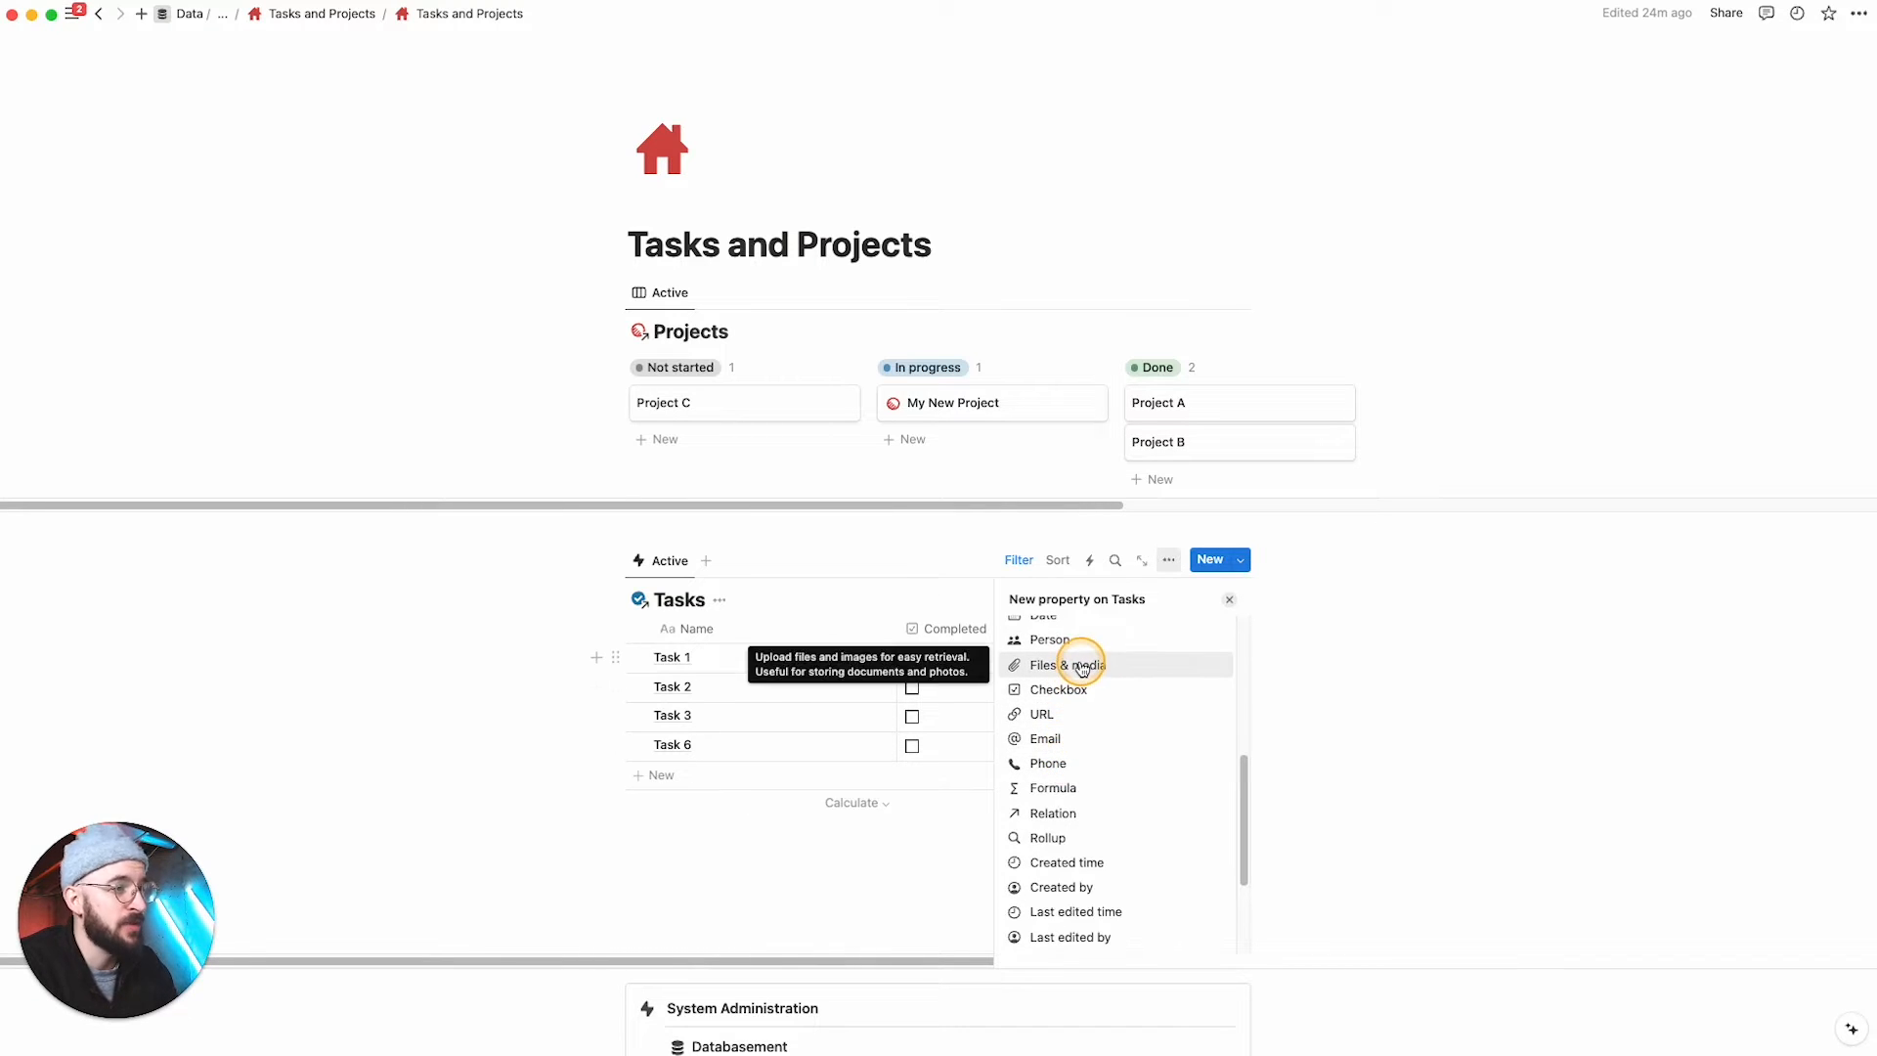
{"action": "left_click", "coordinate": [1224, 593]}
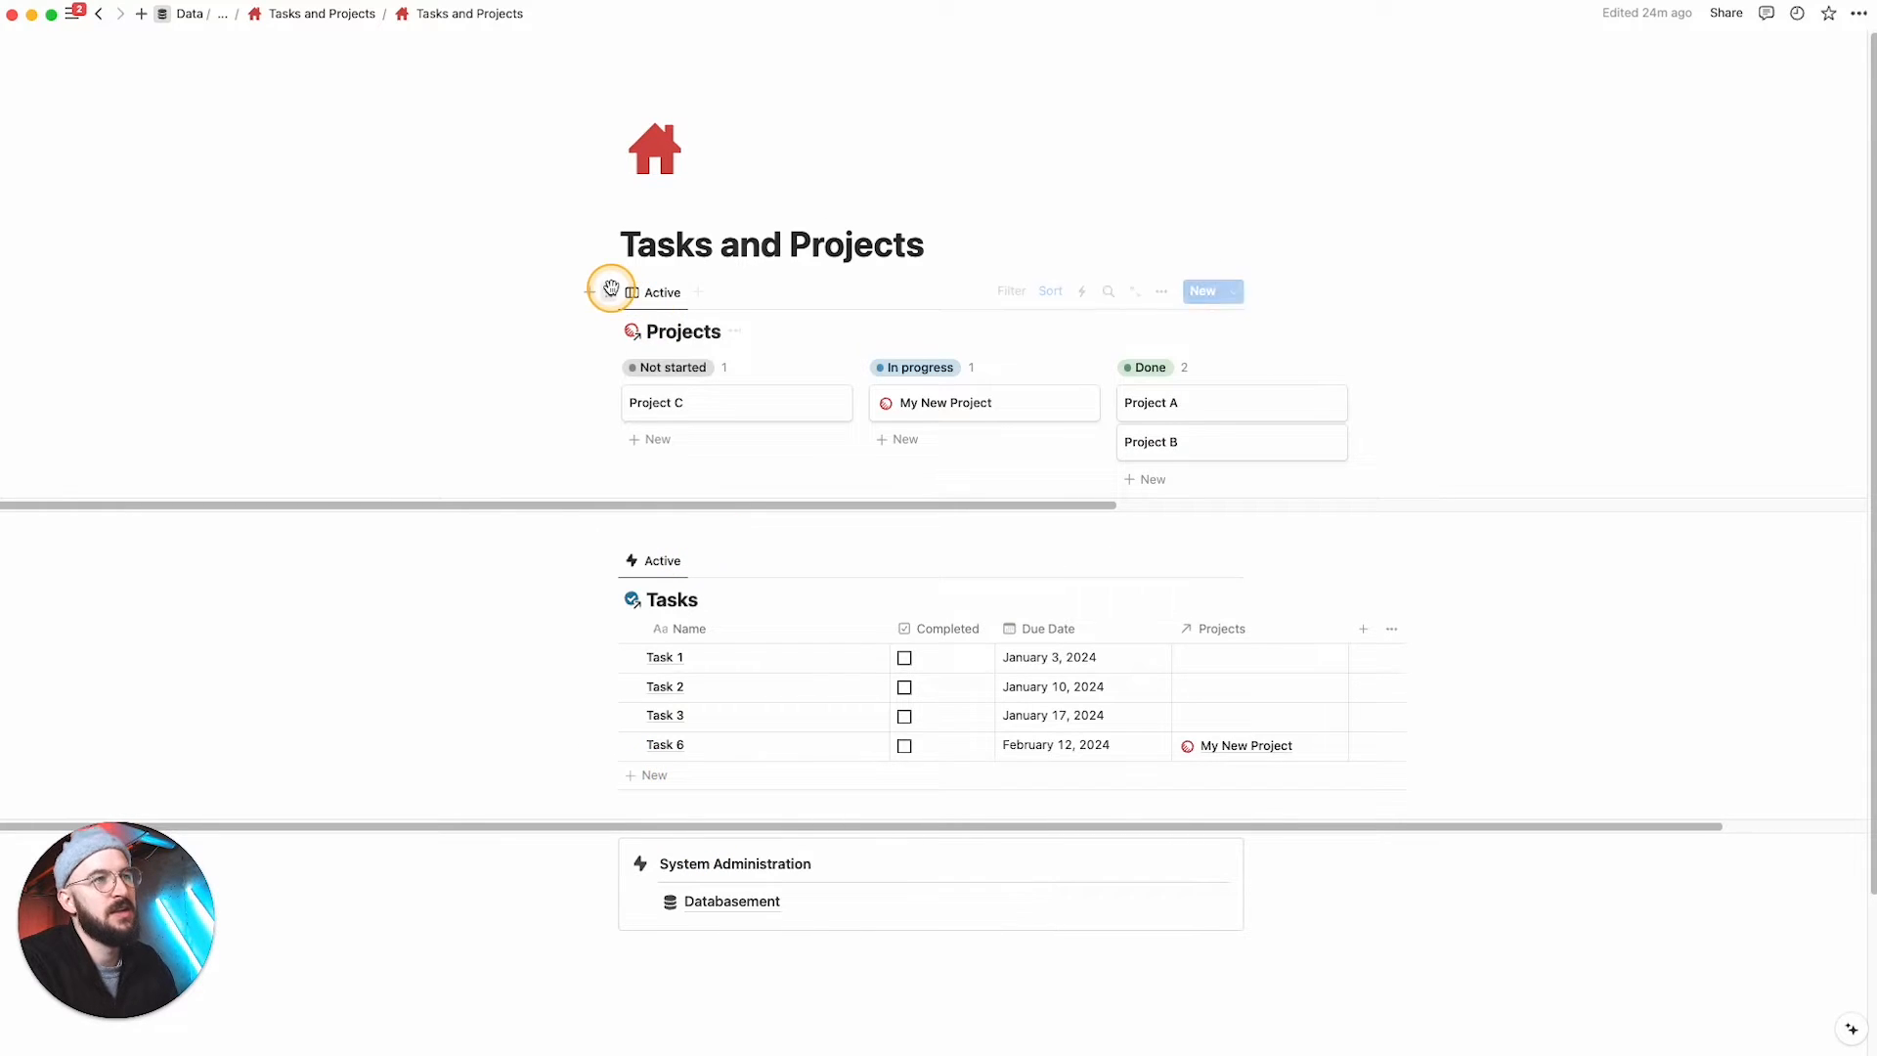
{"action": "key", "text": "super+["}
Step: Insert a table view with a new database on the empty line below the page link
{"action": "left_click", "coordinate": [687, 357]}
{"action": "left_click", "coordinate": [684, 376]}
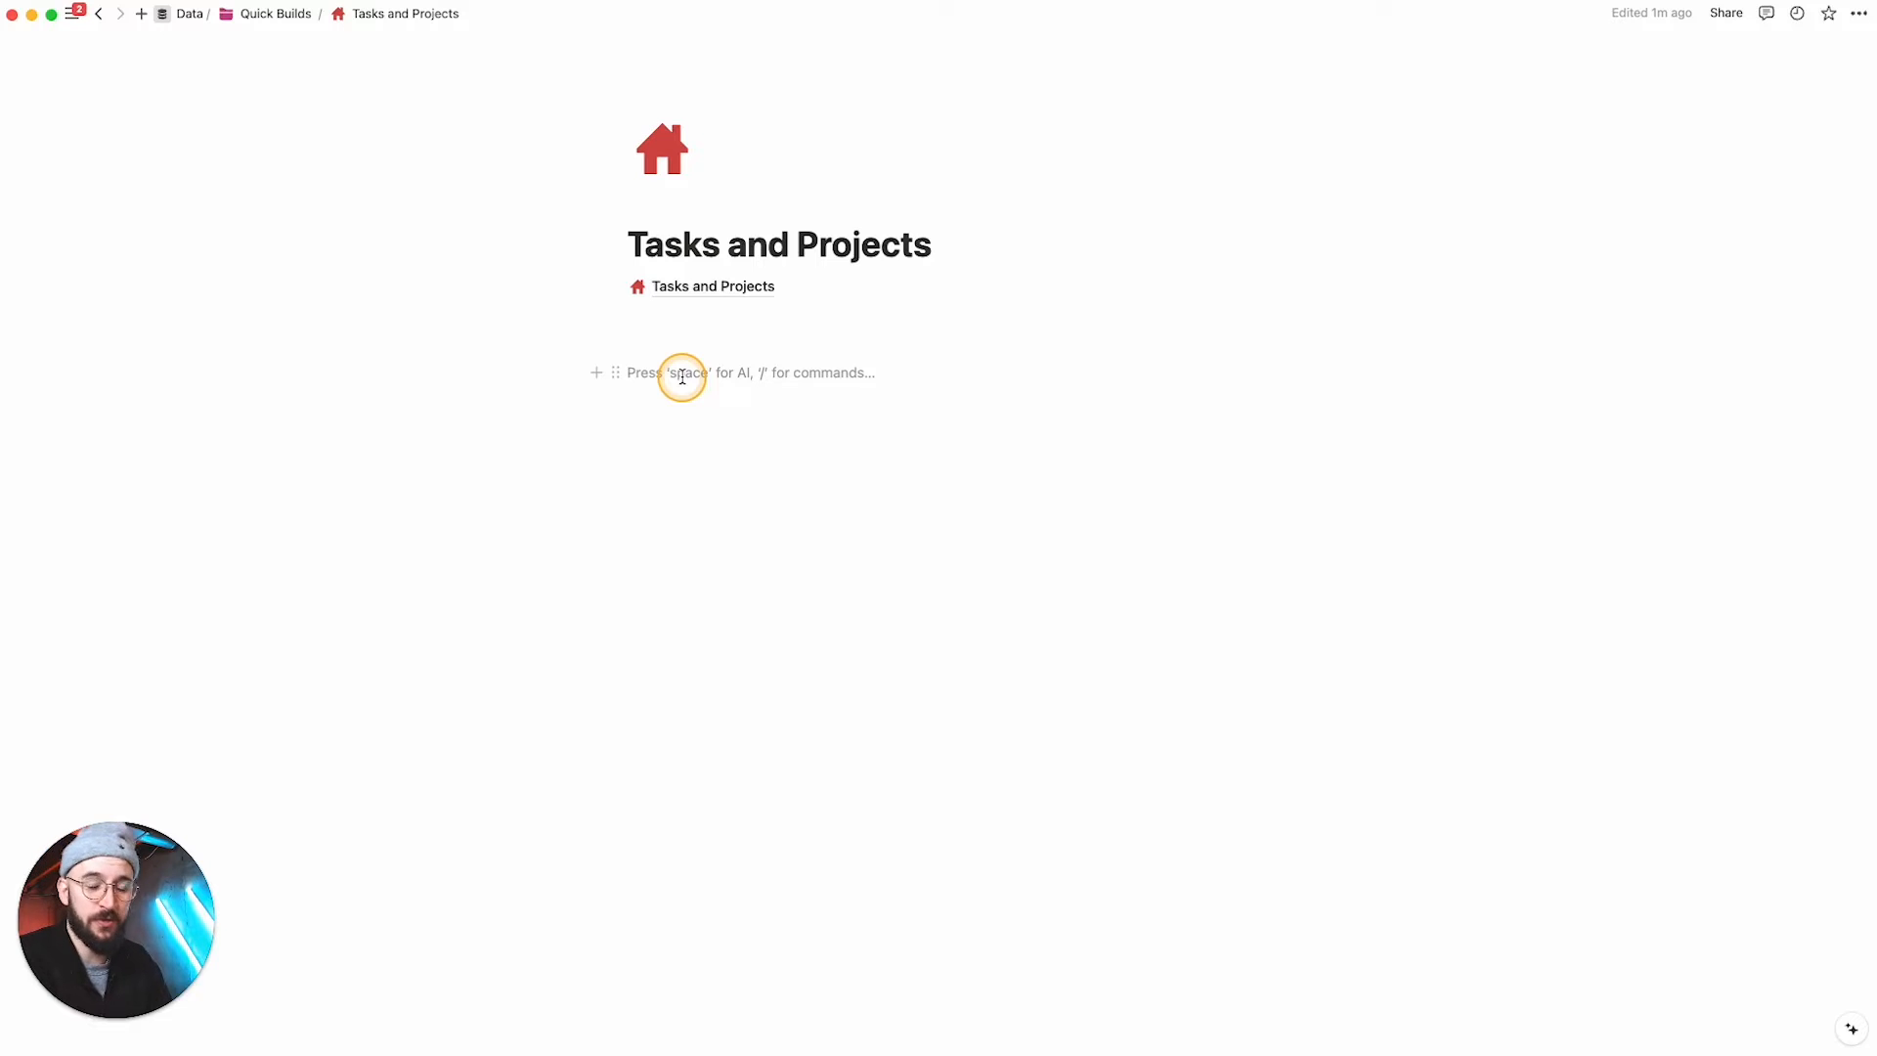
{"action": "type", "text": "/"}
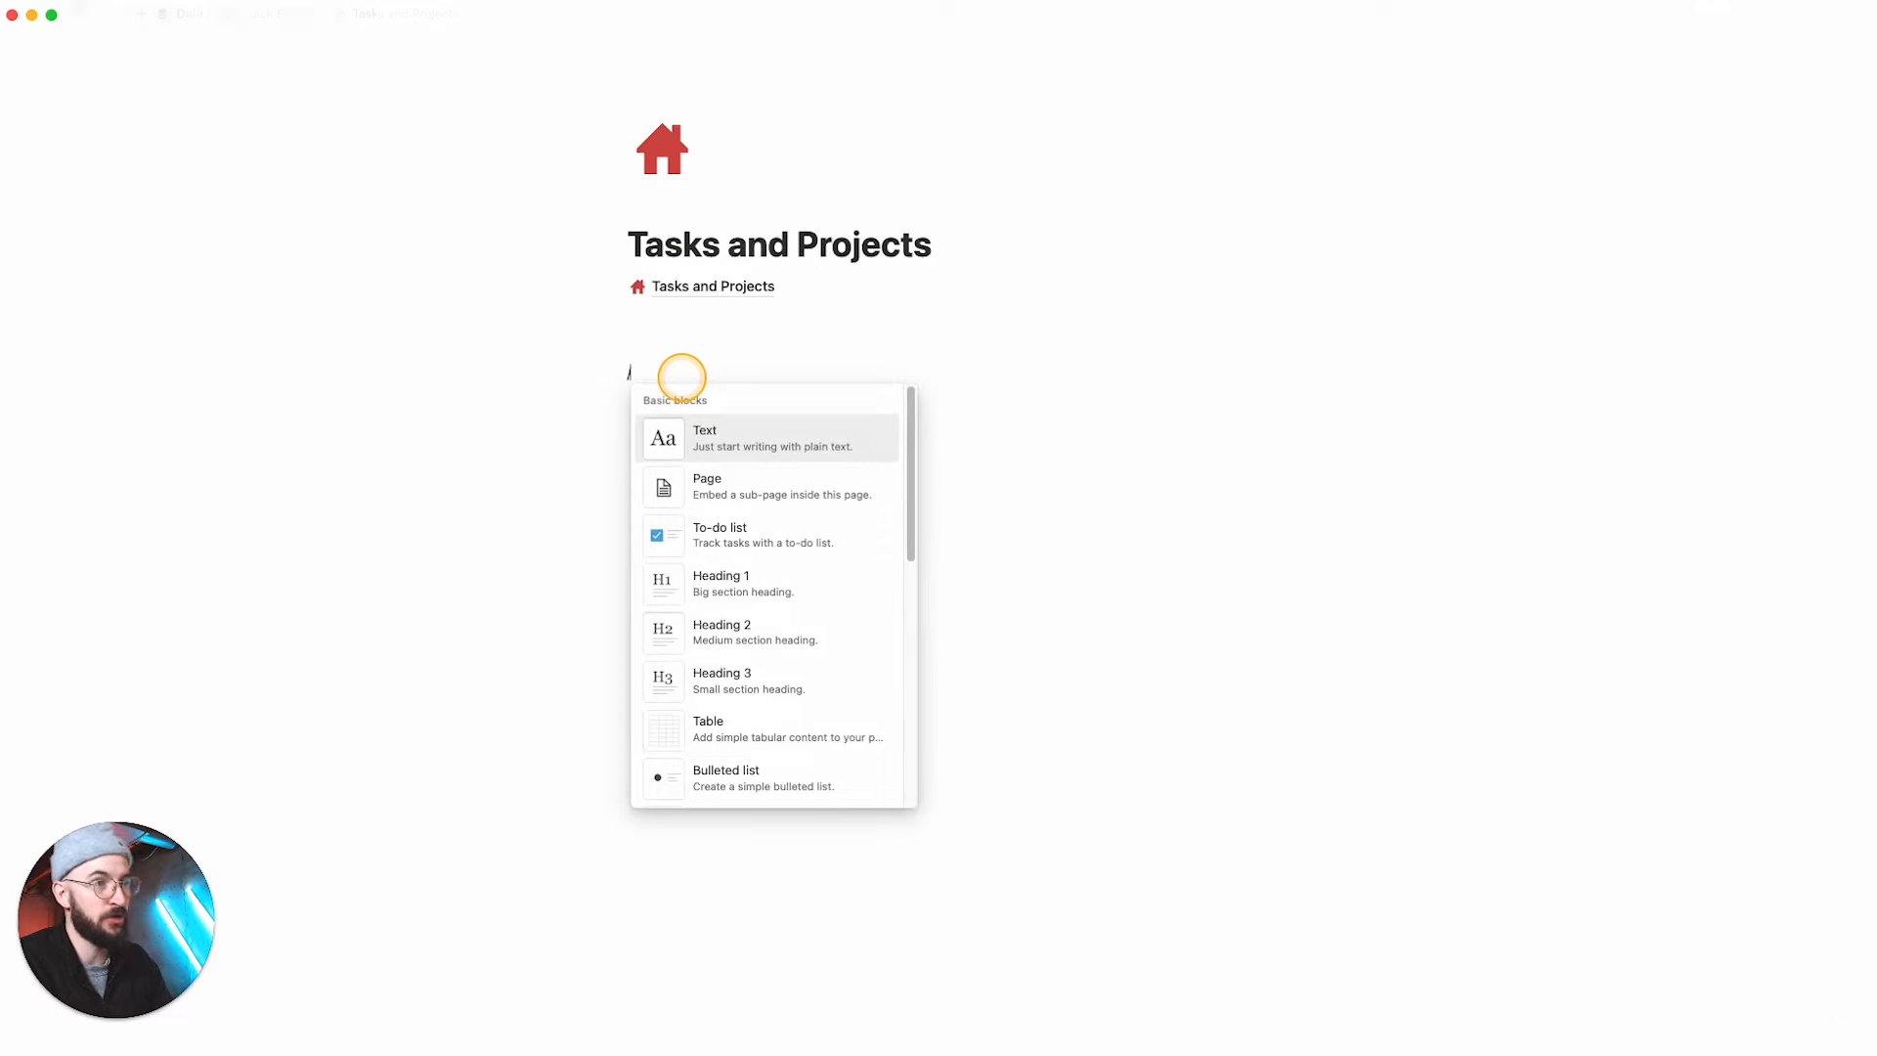
{"action": "type", "text": "table"}
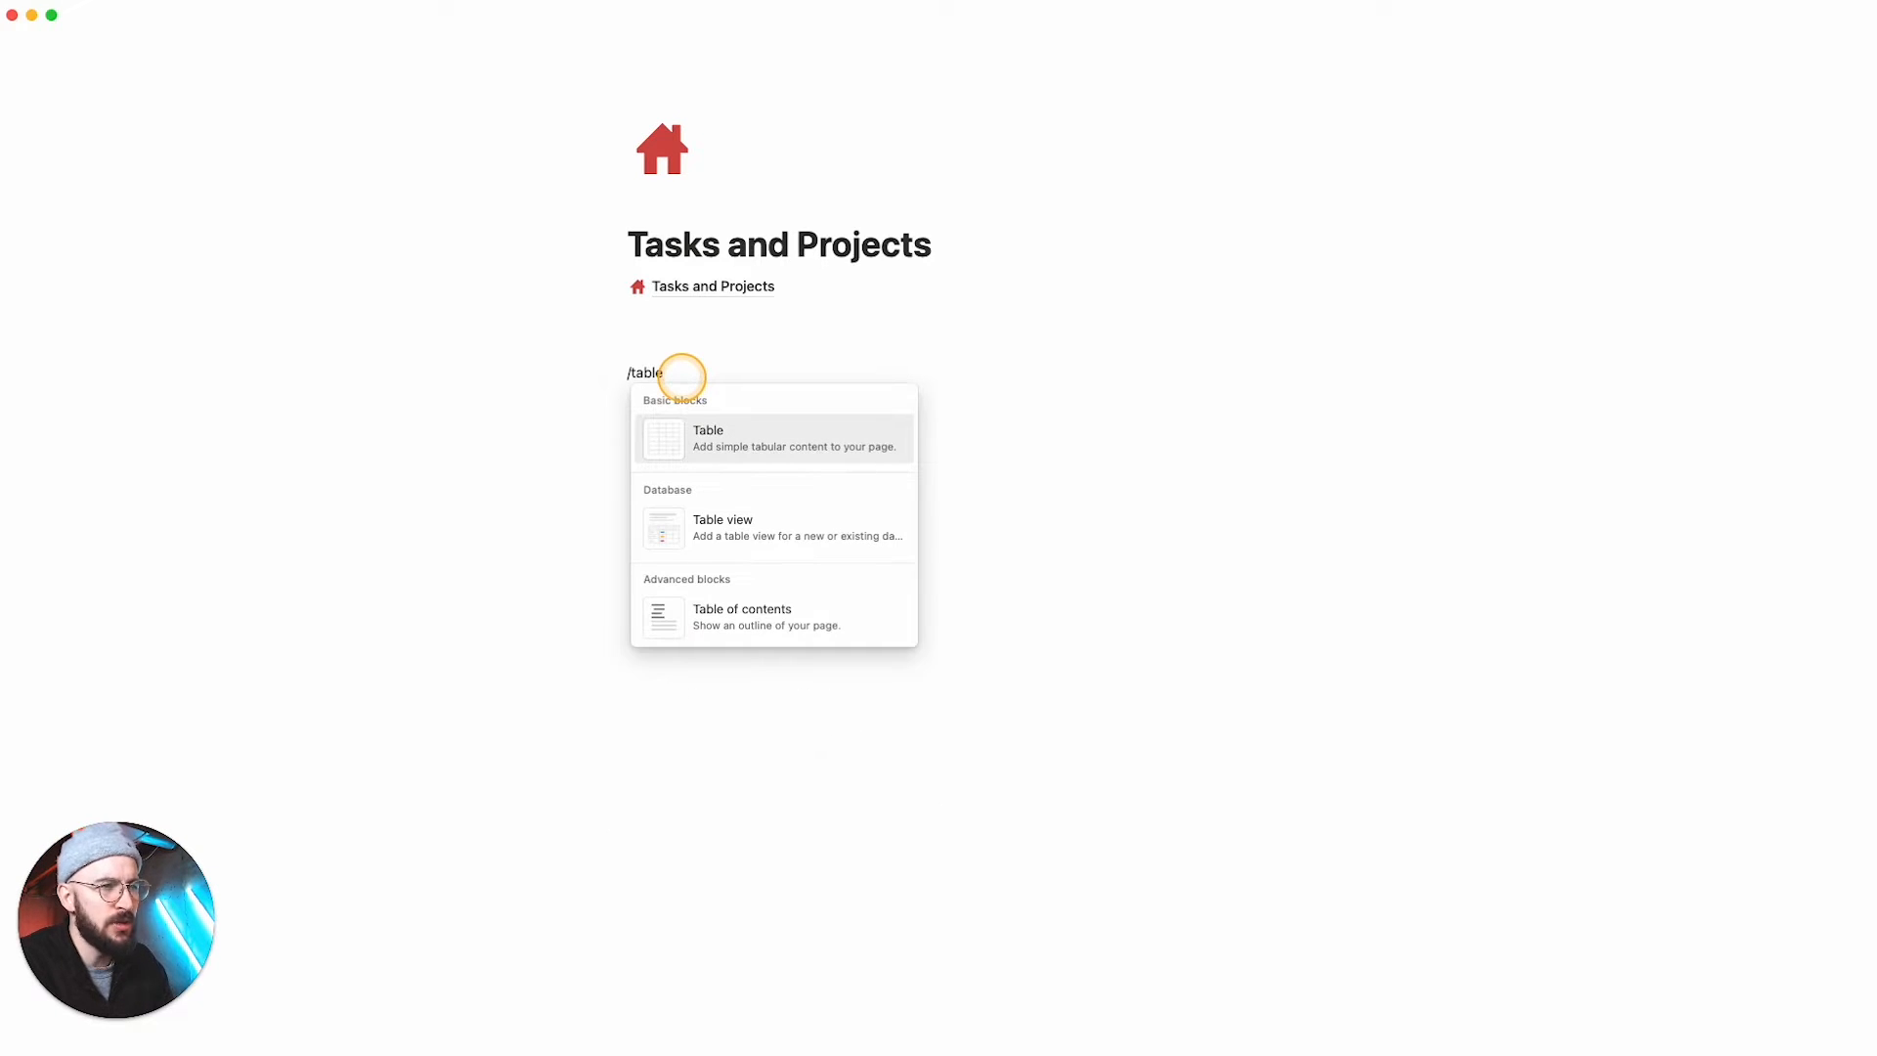
{"action": "left_click", "coordinate": [750, 533]}
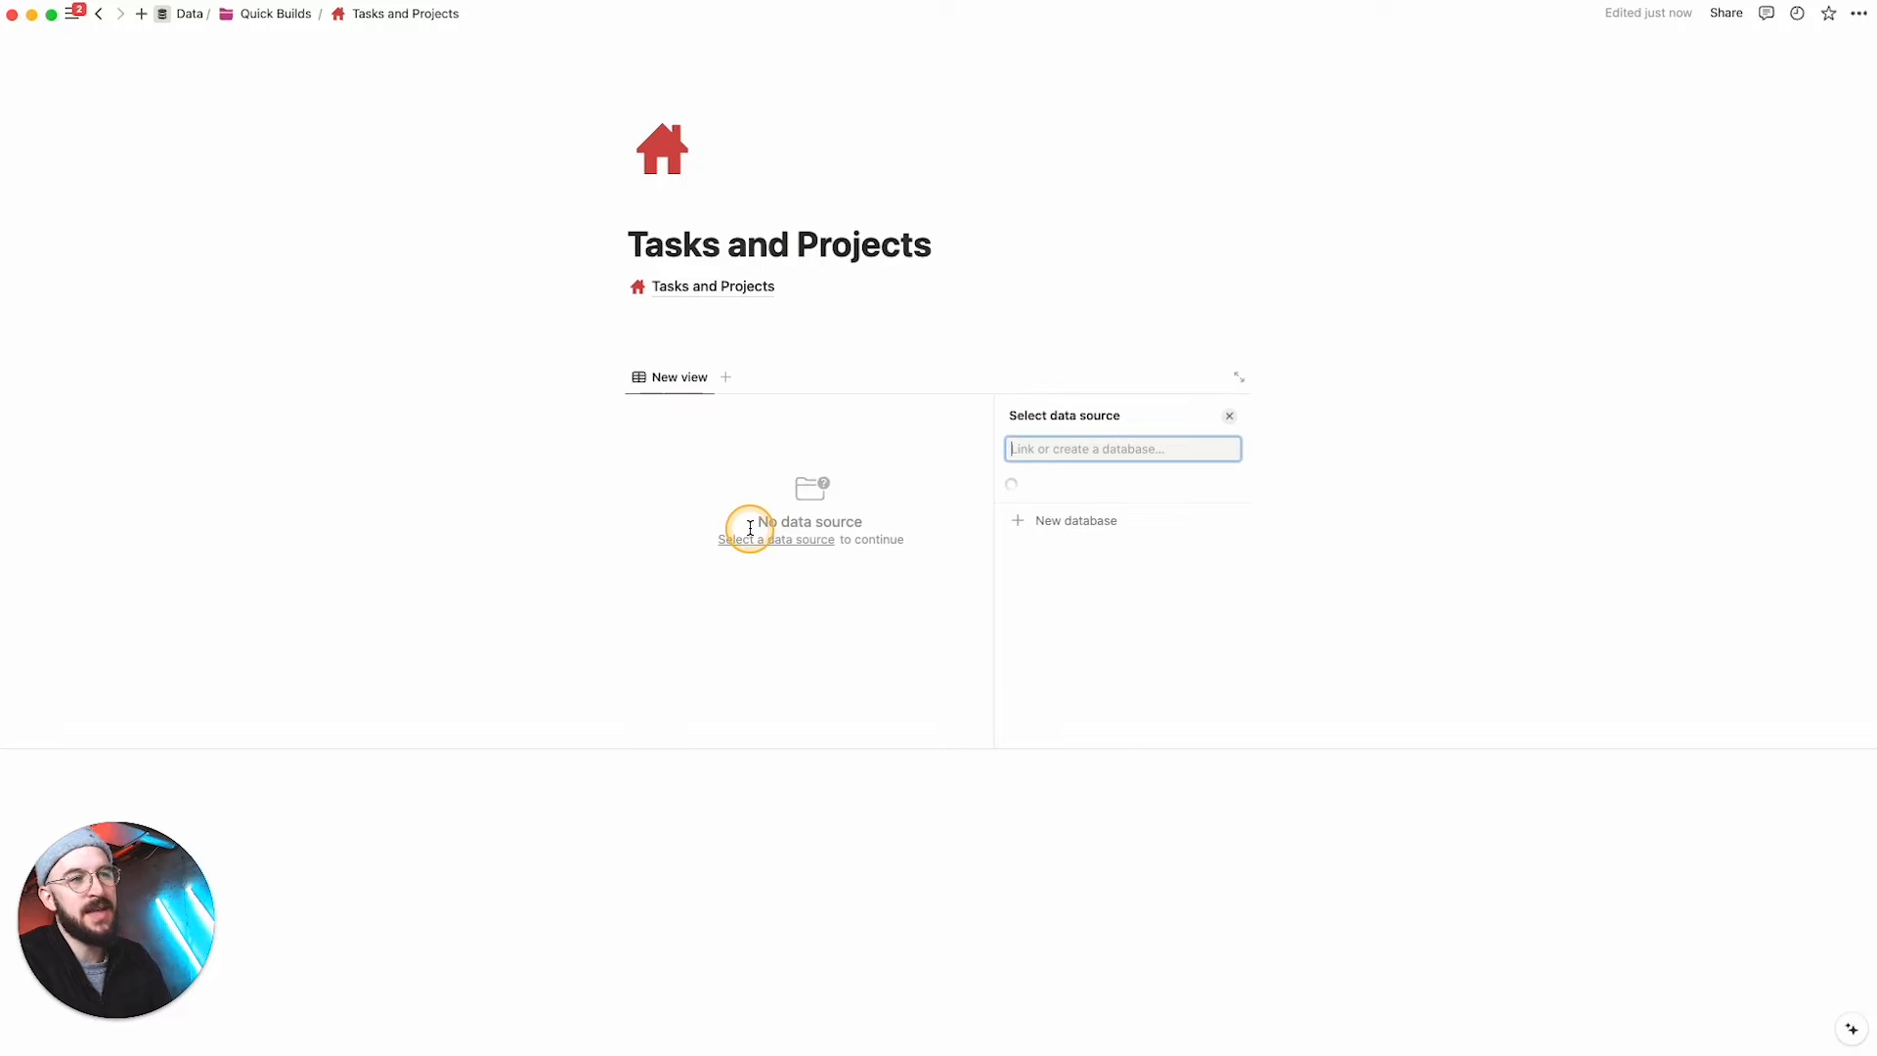
{"action": "left_click", "coordinate": [1121, 715]}
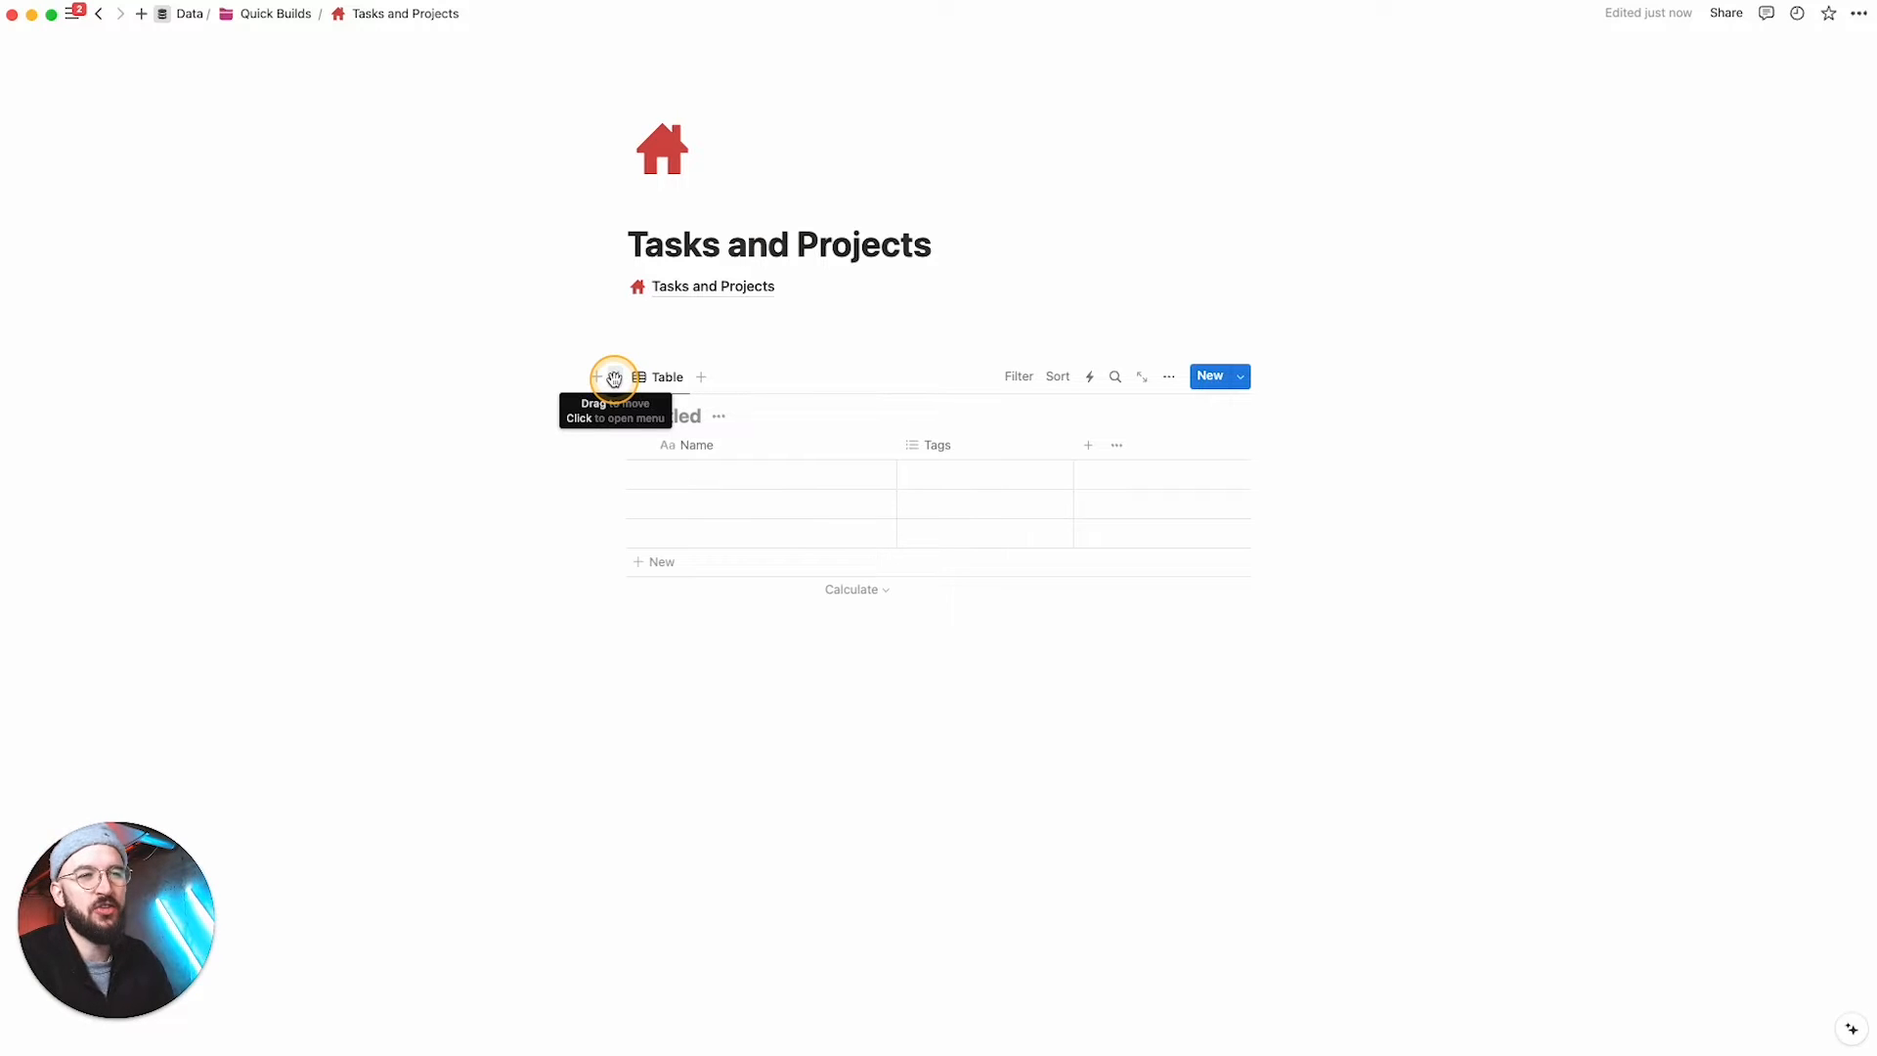
Step: Delete the untitled inline database from the page
{"action": "left_click", "coordinate": [614, 378]}
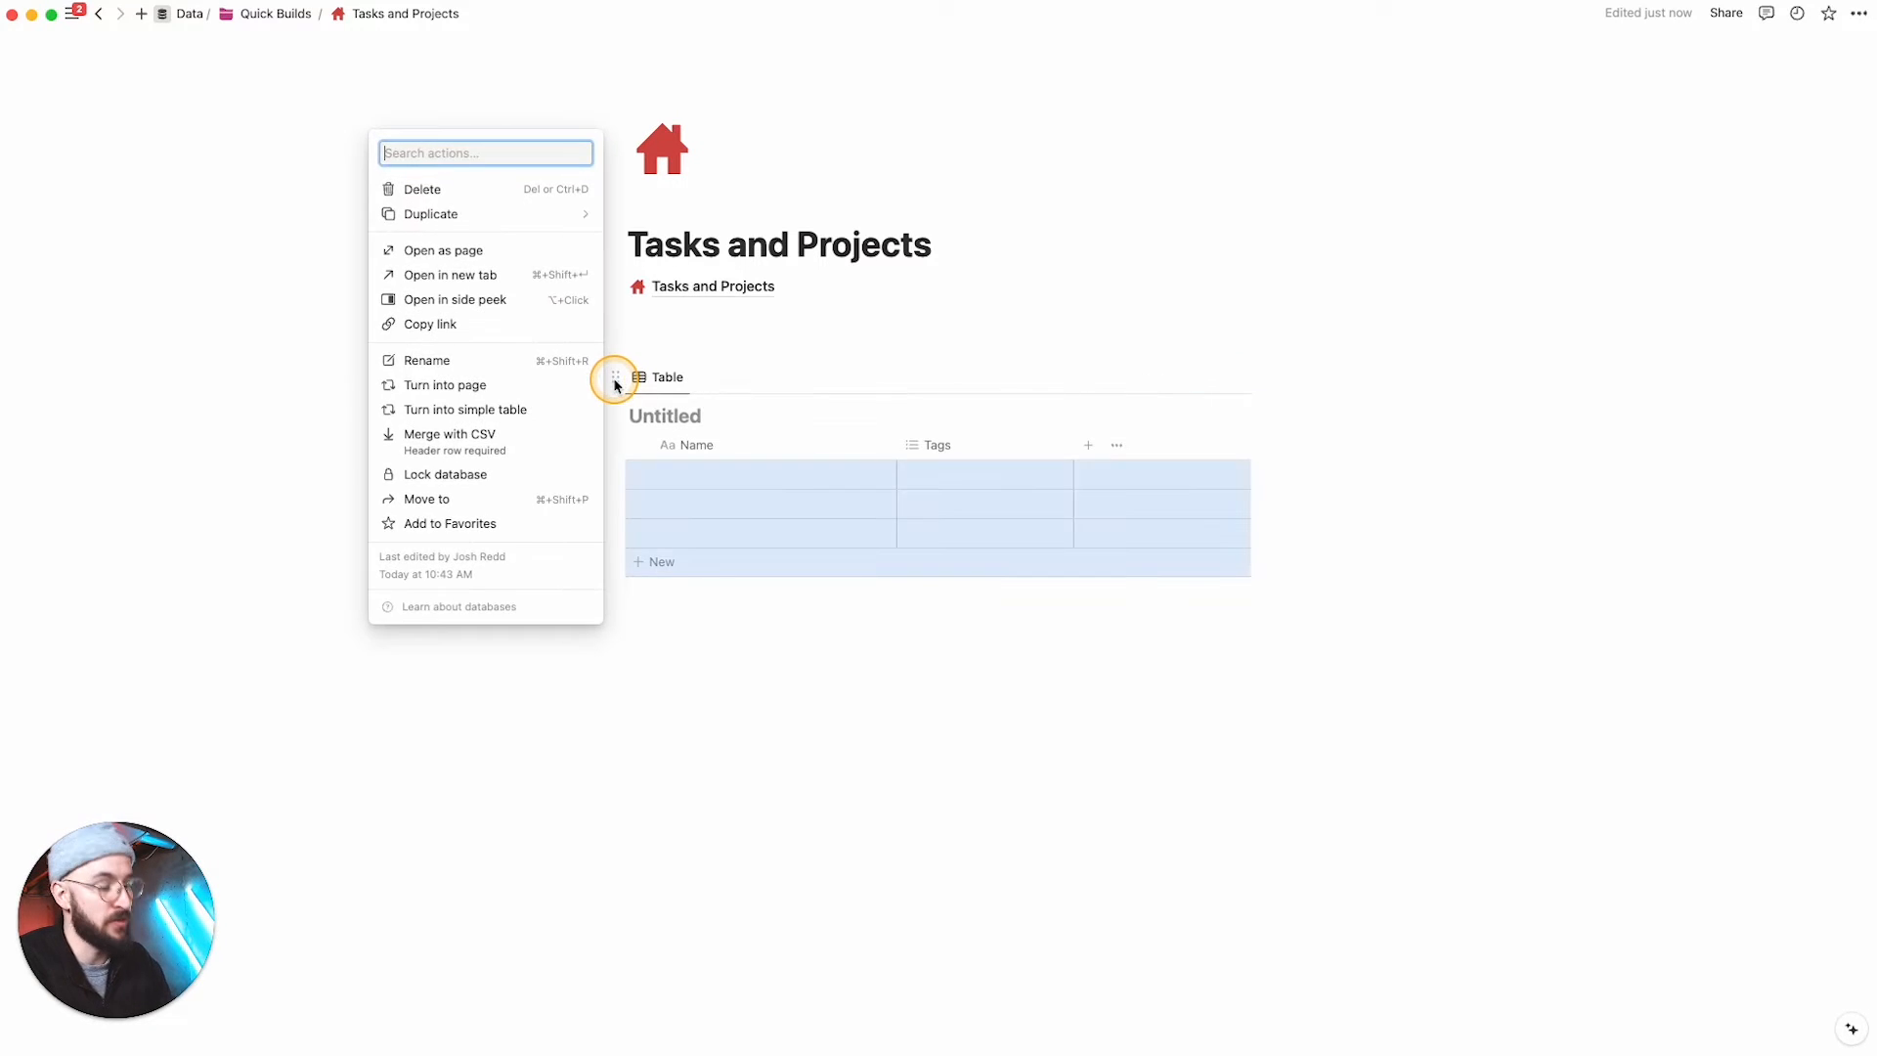
{"action": "key", "text": "BackSpace"}
Step: Create a sub-page titled Projects and set it up as a table with a new database
{"action": "left_click", "coordinate": [694, 375]}
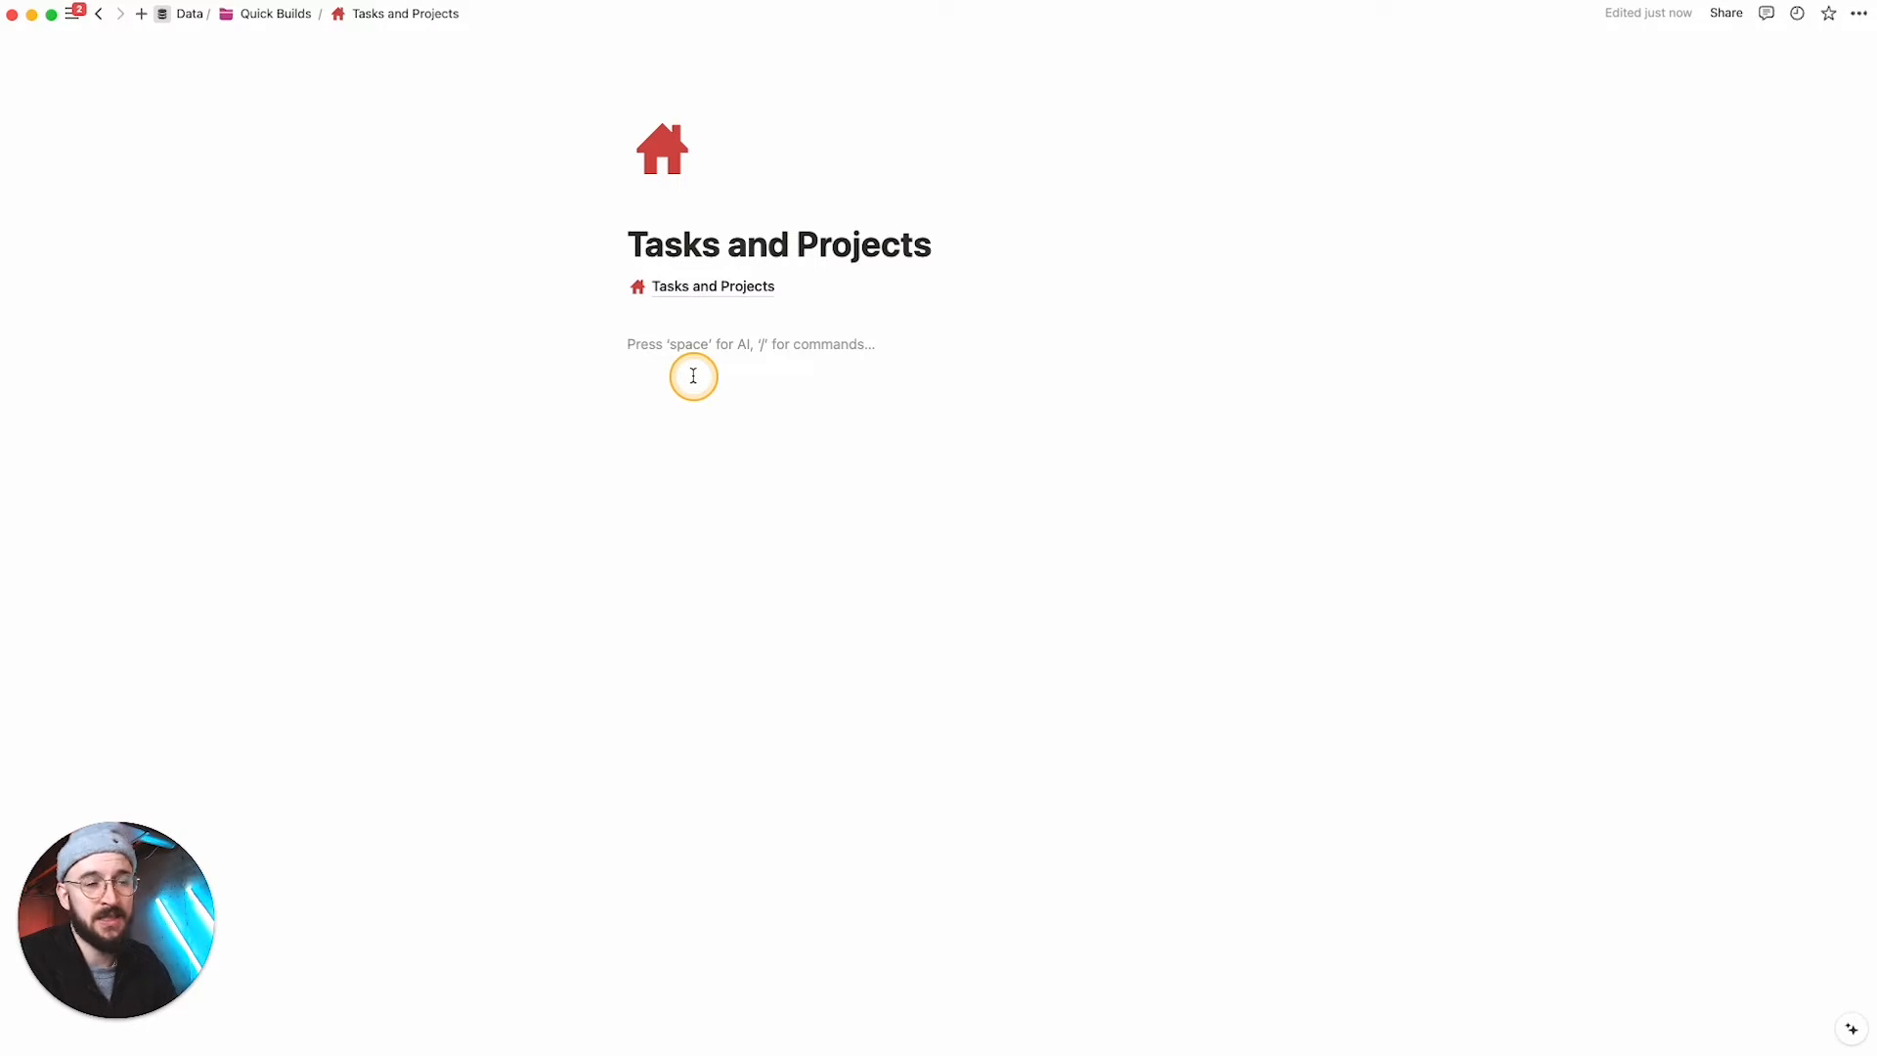
{"action": "type", "text": "/page"}
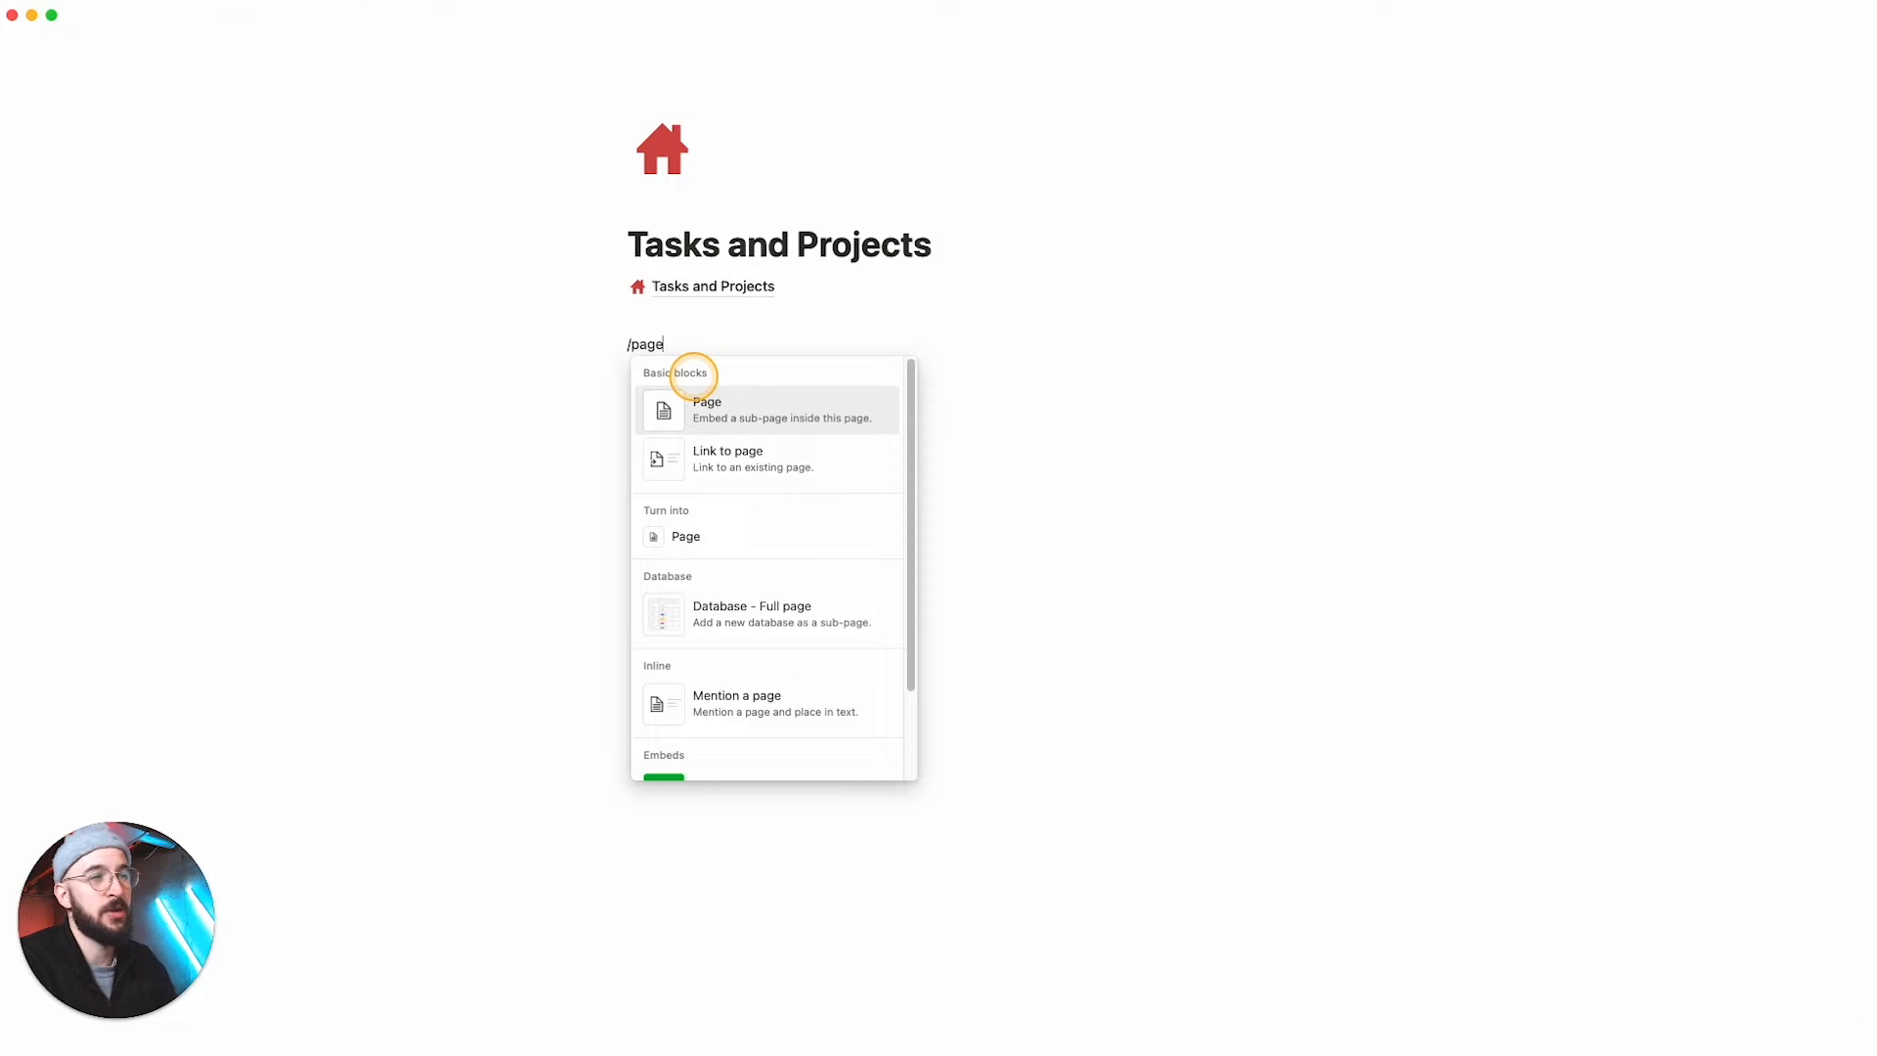
{"action": "key", "text": "Return"}
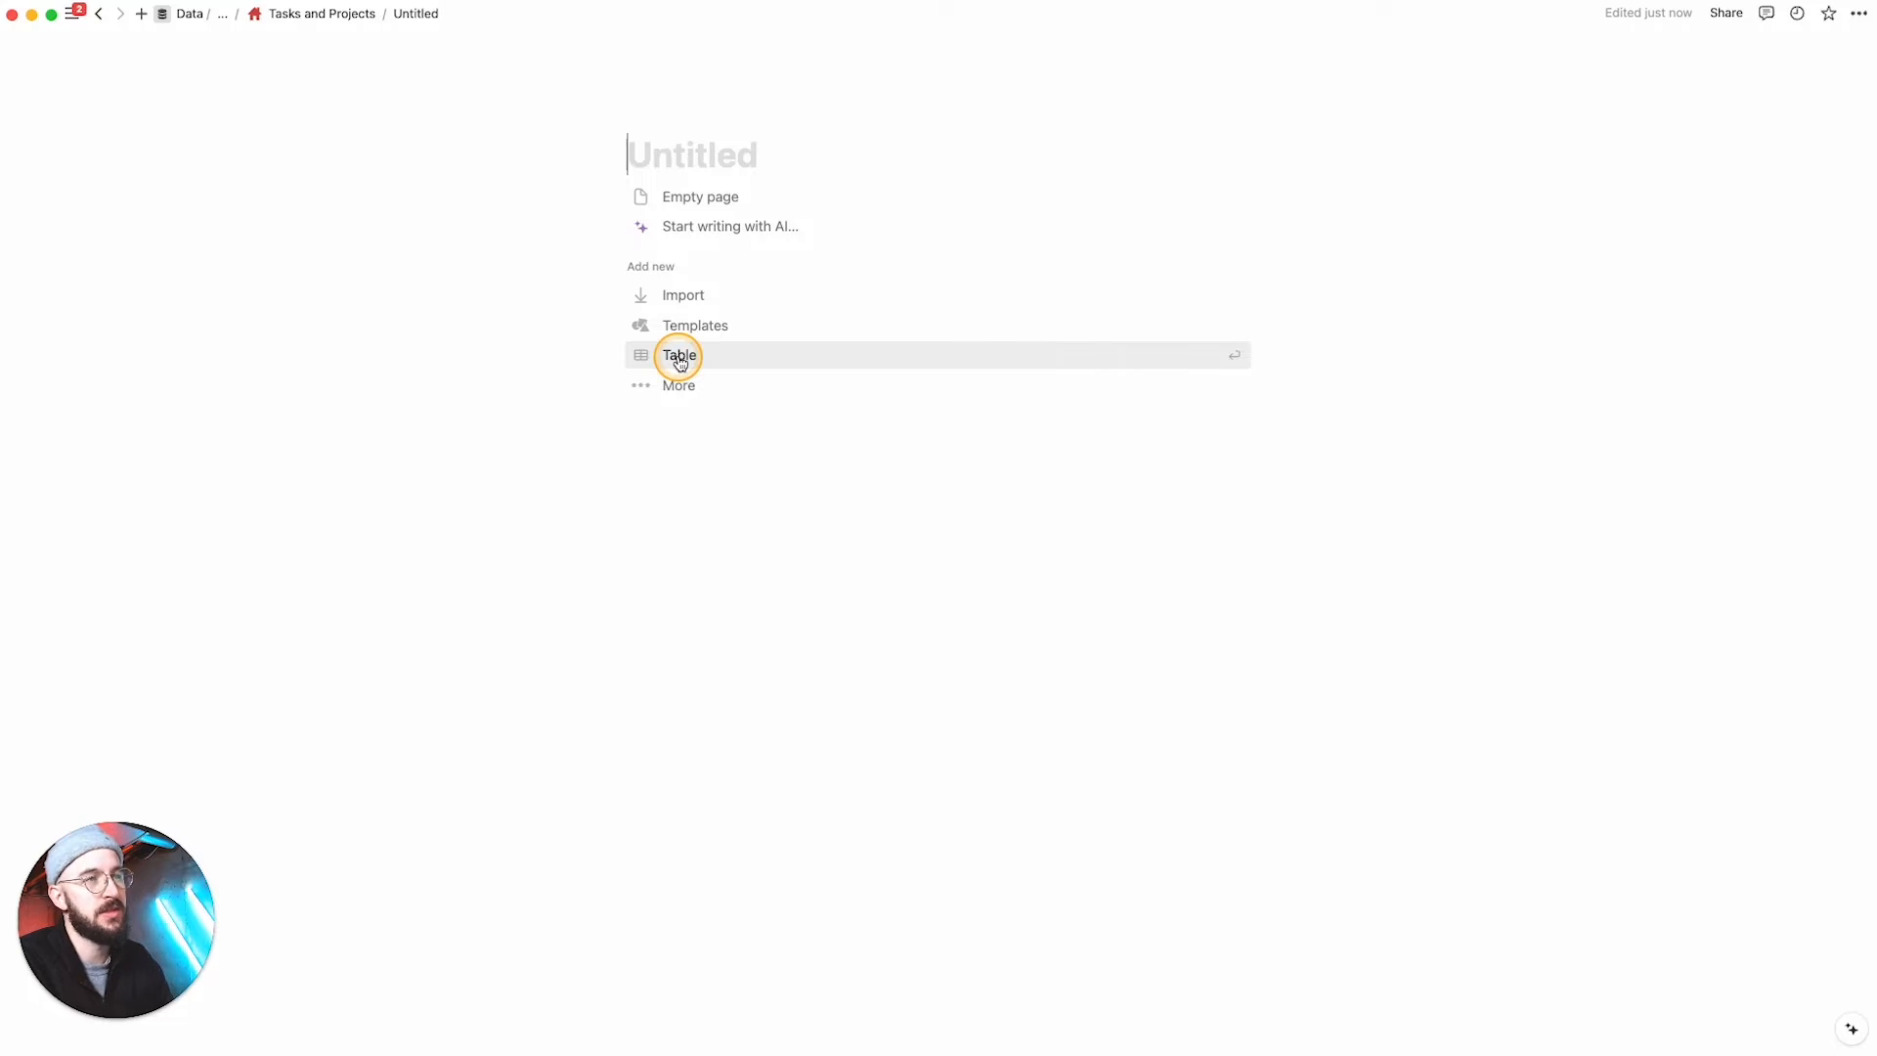
{"action": "key", "text": "shift"}
{"action": "type", "text": "rojects"}
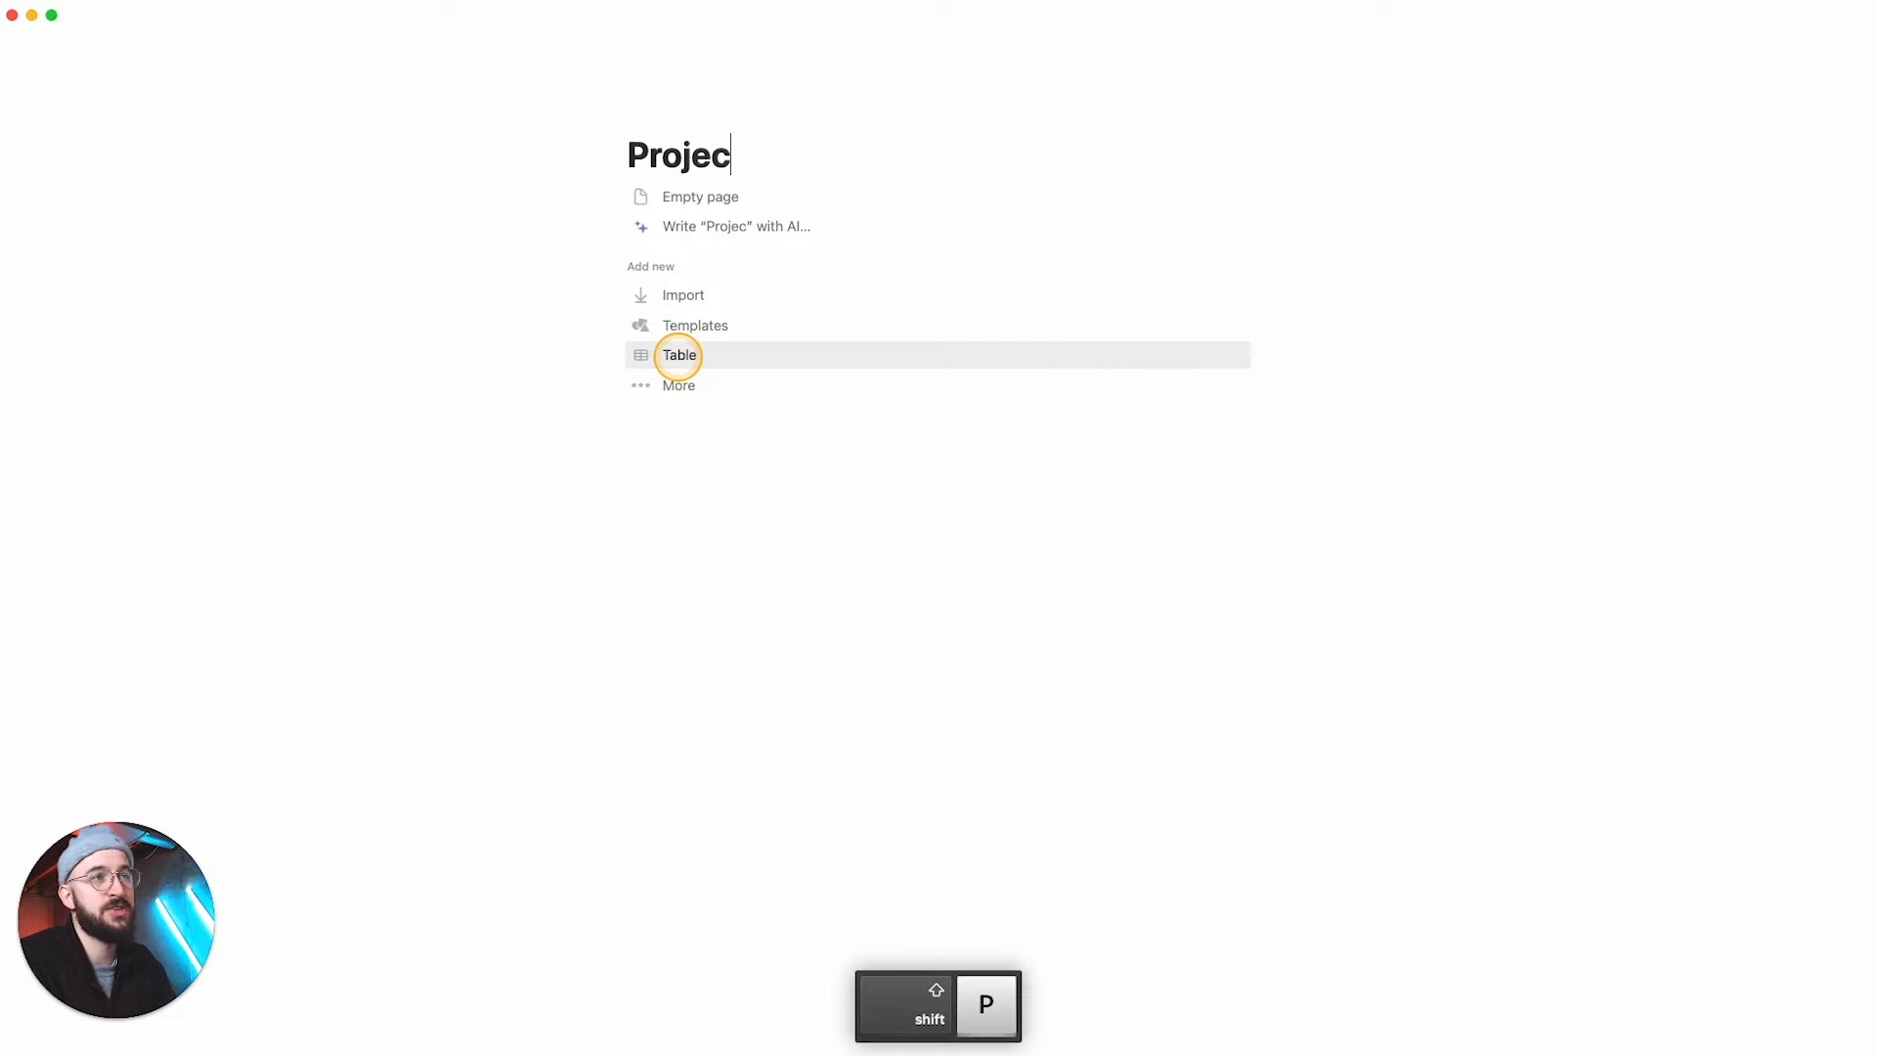
{"action": "left_click", "coordinate": [679, 358]}
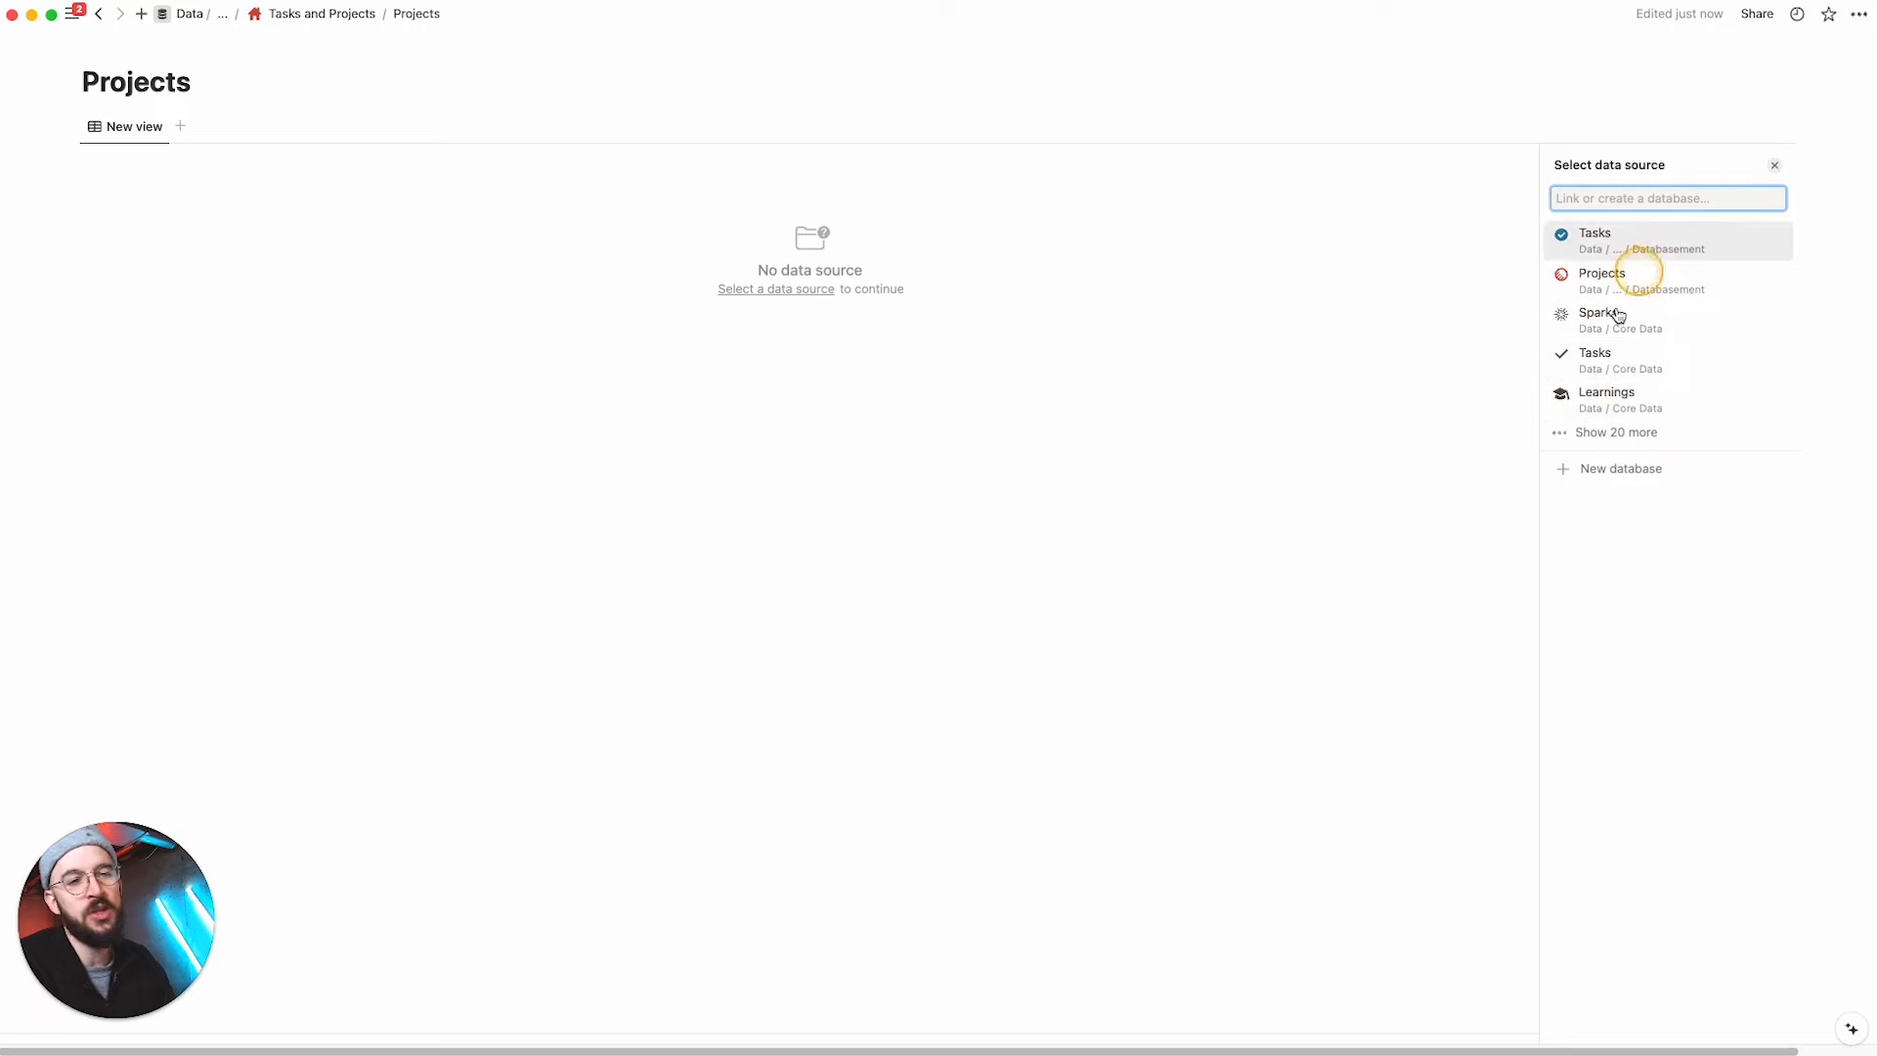
{"action": "left_click", "coordinate": [1647, 476]}
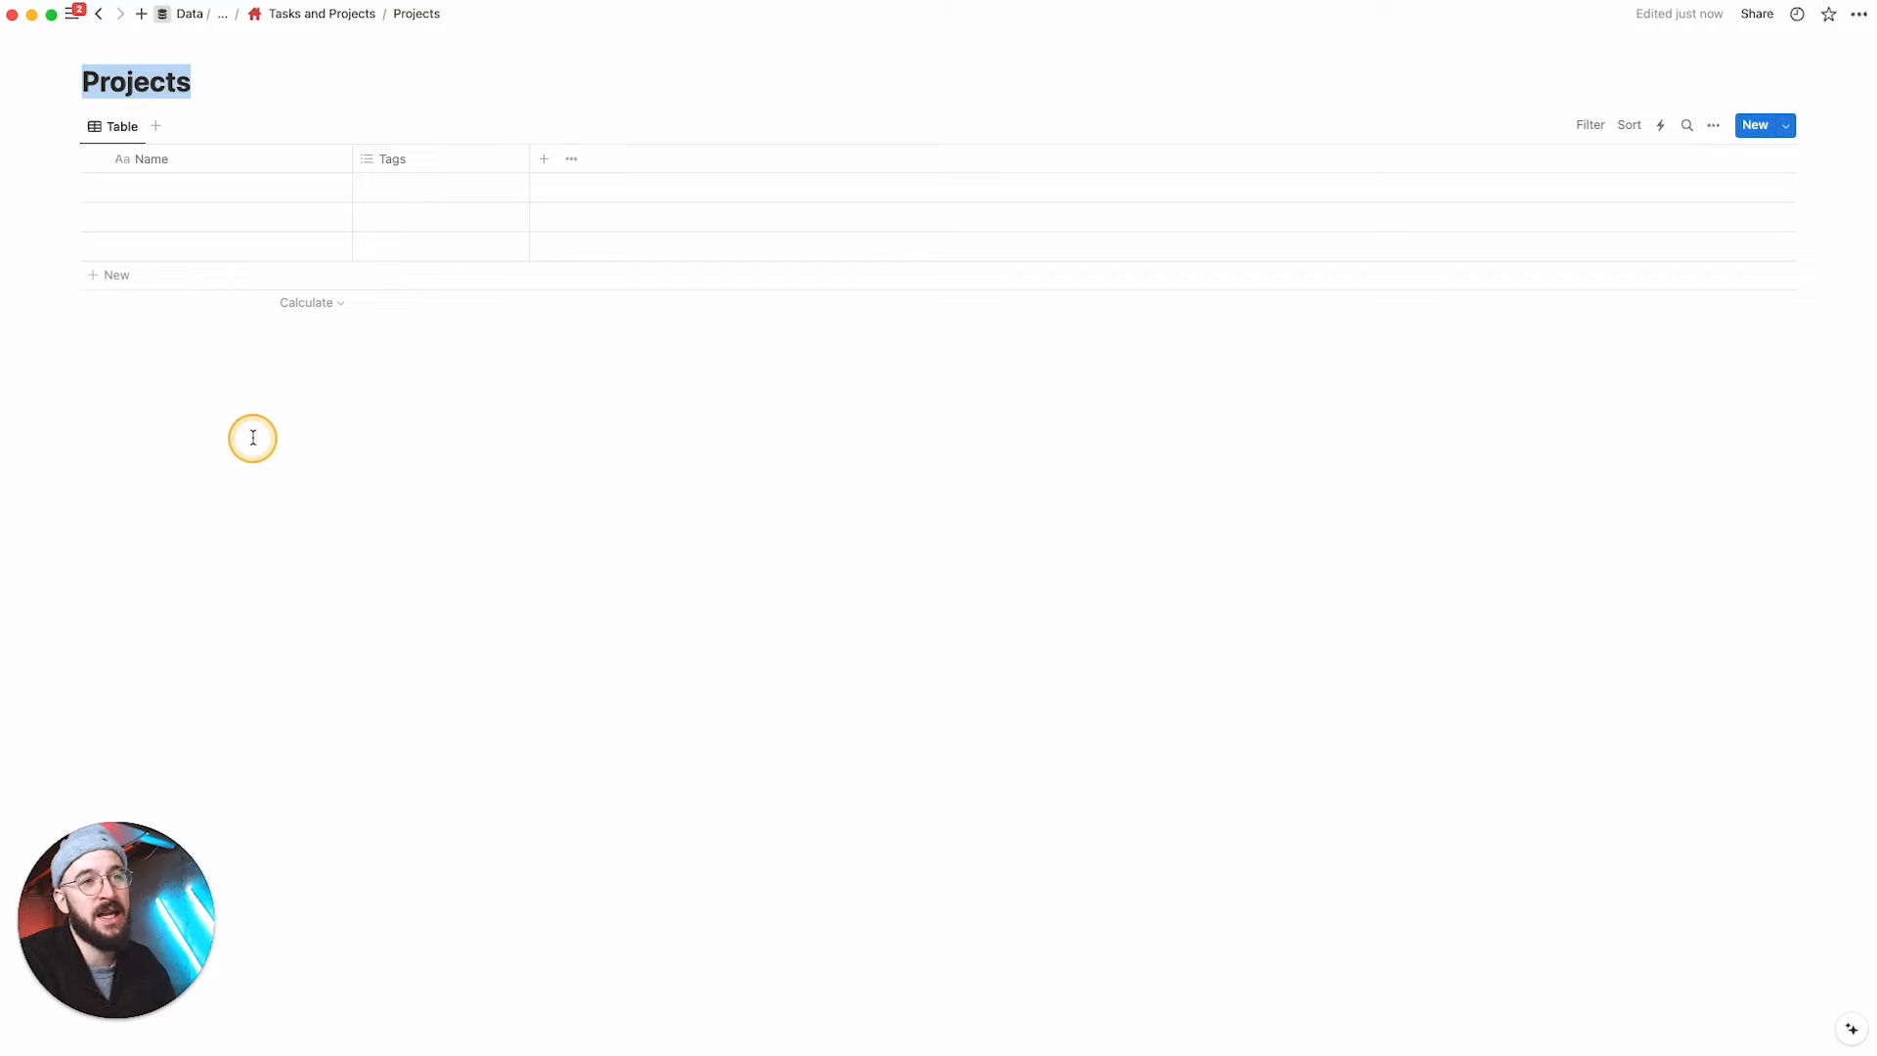
Step: Delete the three empty rows and the Tags property from the Projects table
{"action": "left_click", "coordinate": [224, 421]}
{"action": "left_click_drag", "start_coordinate": [230, 422], "coordinate": [460, 168]}
{"action": "key", "text": "BackSpace"}
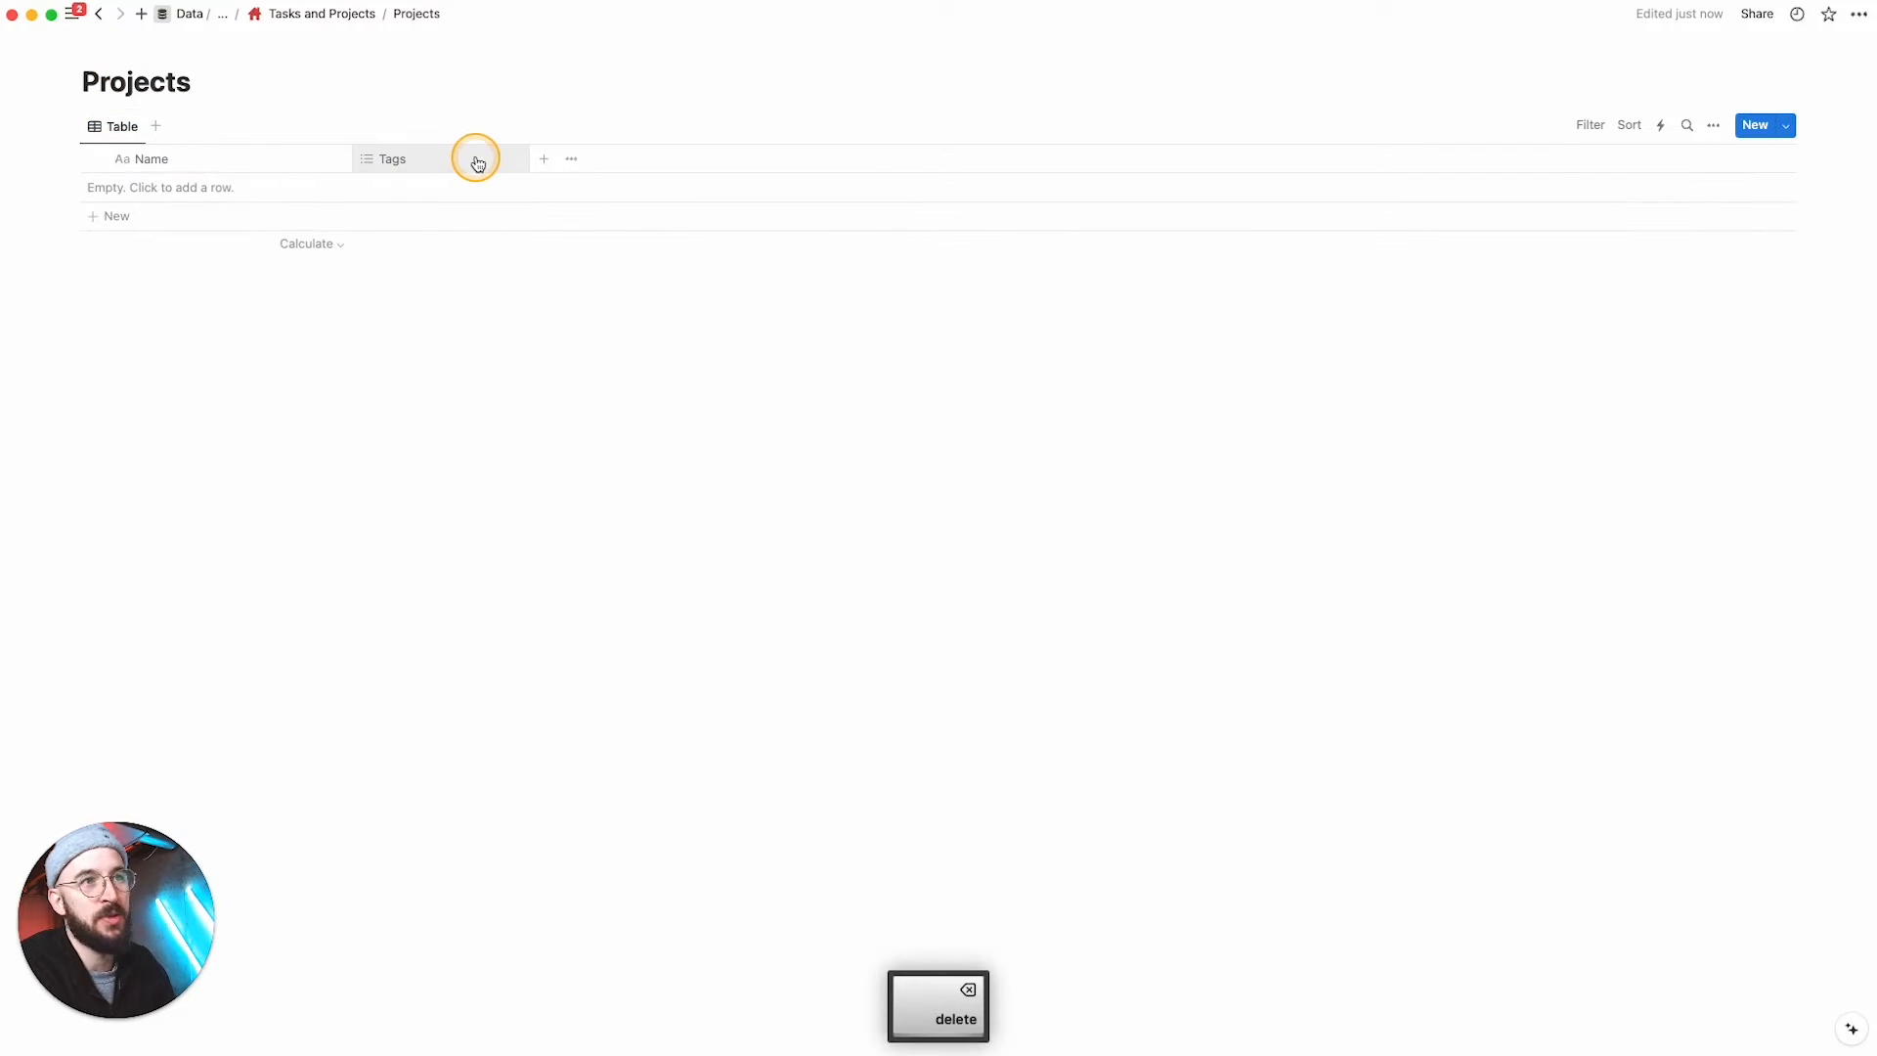
{"action": "left_click", "coordinate": [477, 162]}
{"action": "left_click", "coordinate": [407, 444]}
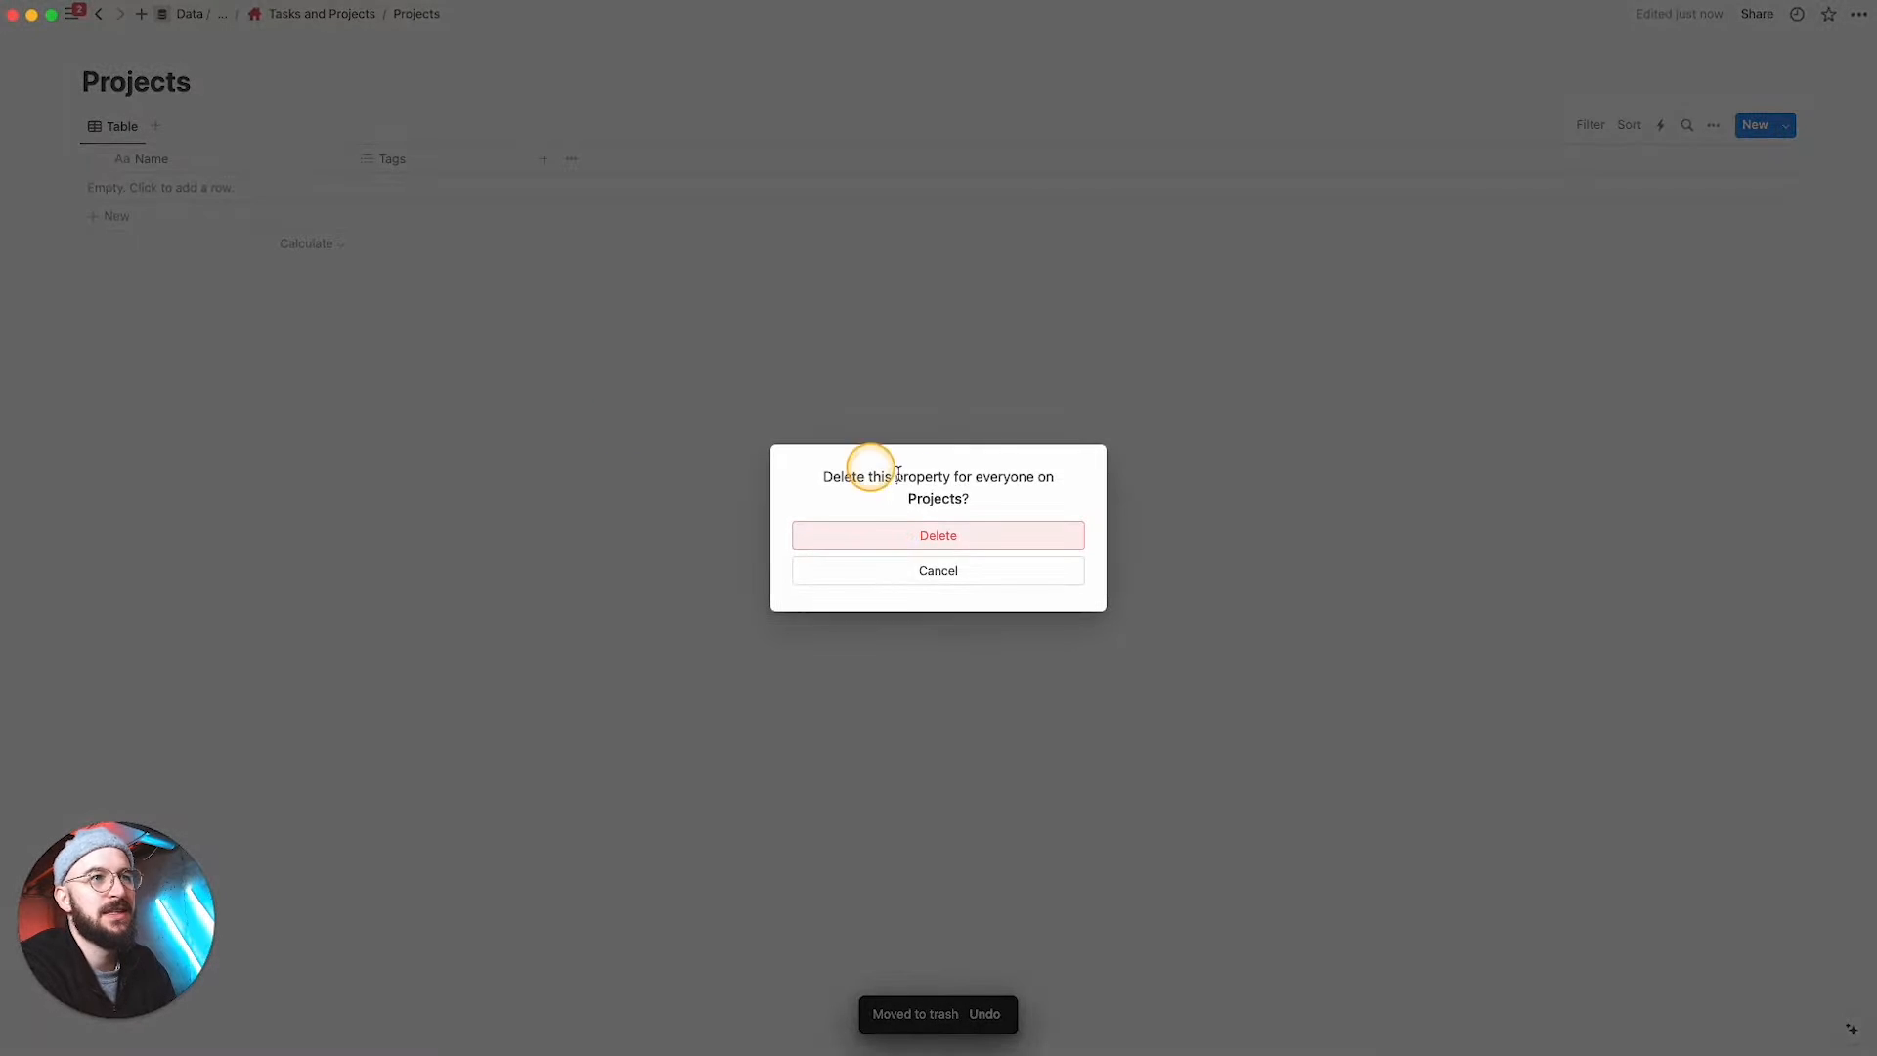
{"action": "left_click", "coordinate": [896, 535]}
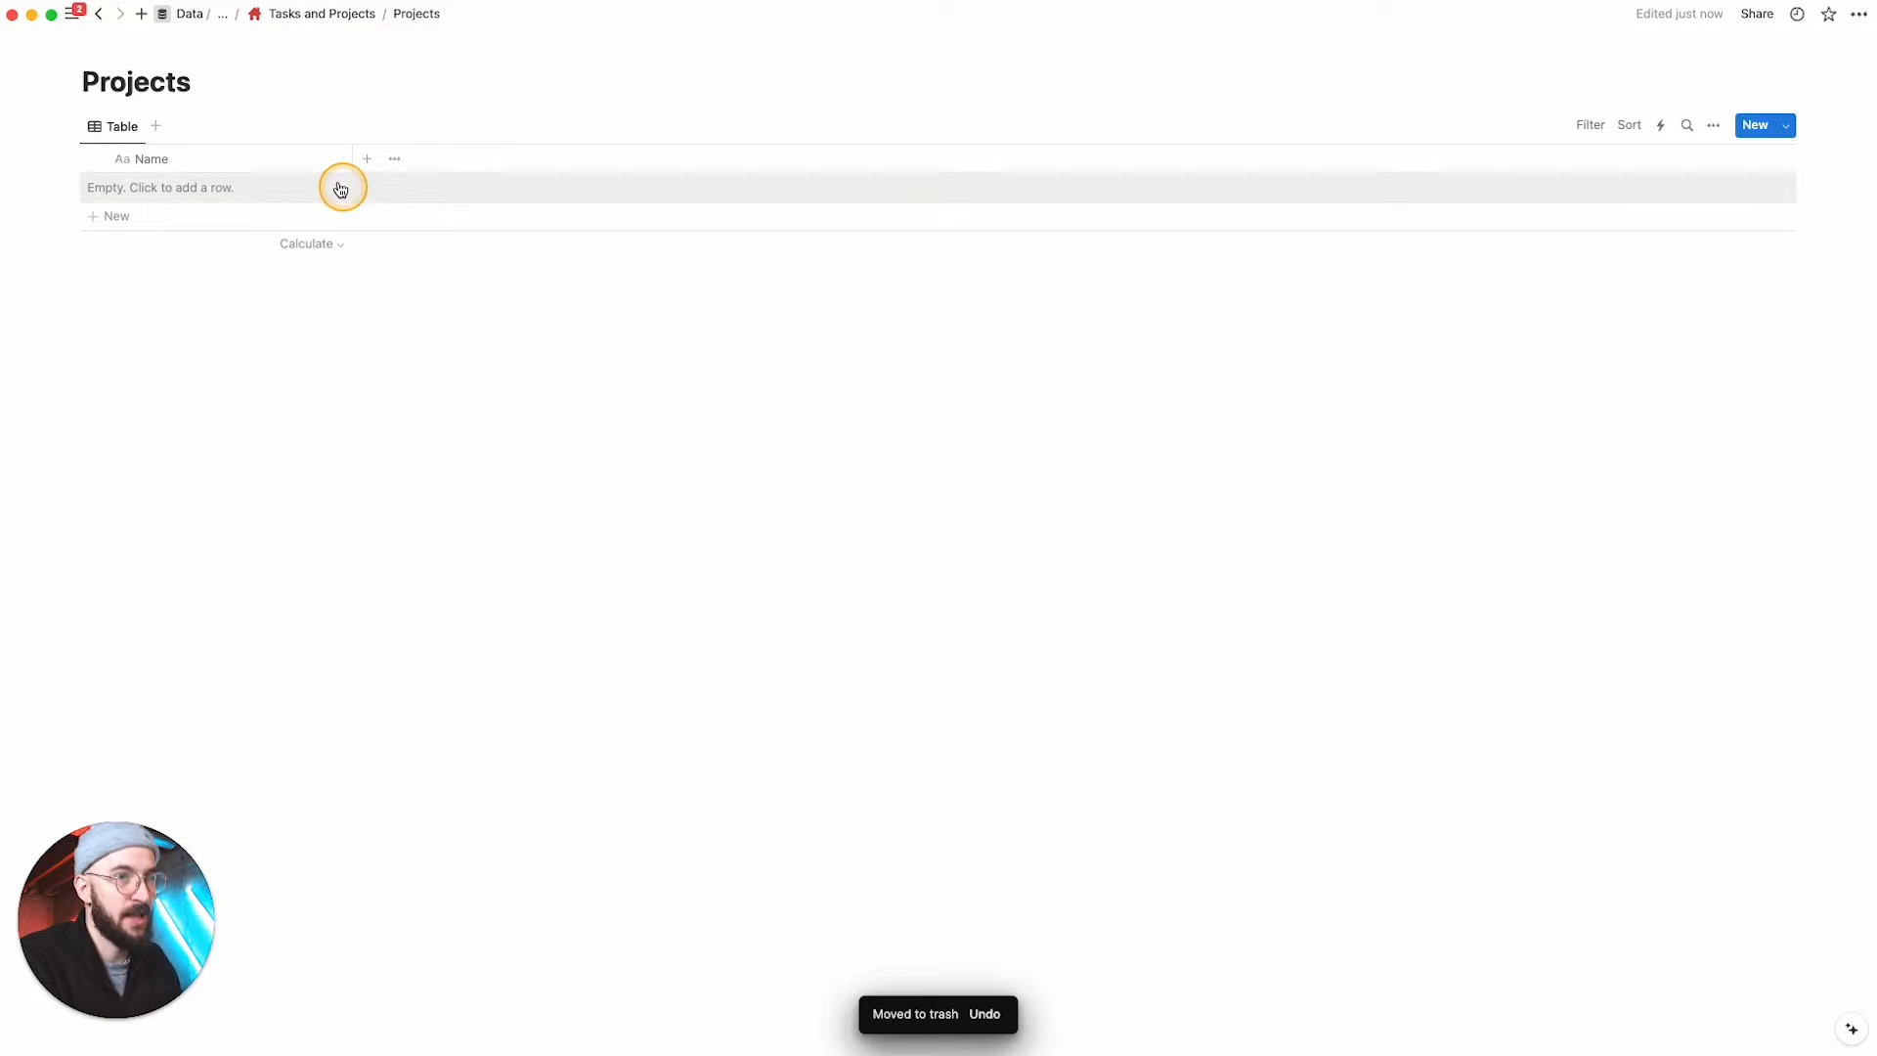
Step: Give the Projects database the red striped-circle icon from the recent icons
{"action": "mouse_move", "coordinate": [167, 55]}
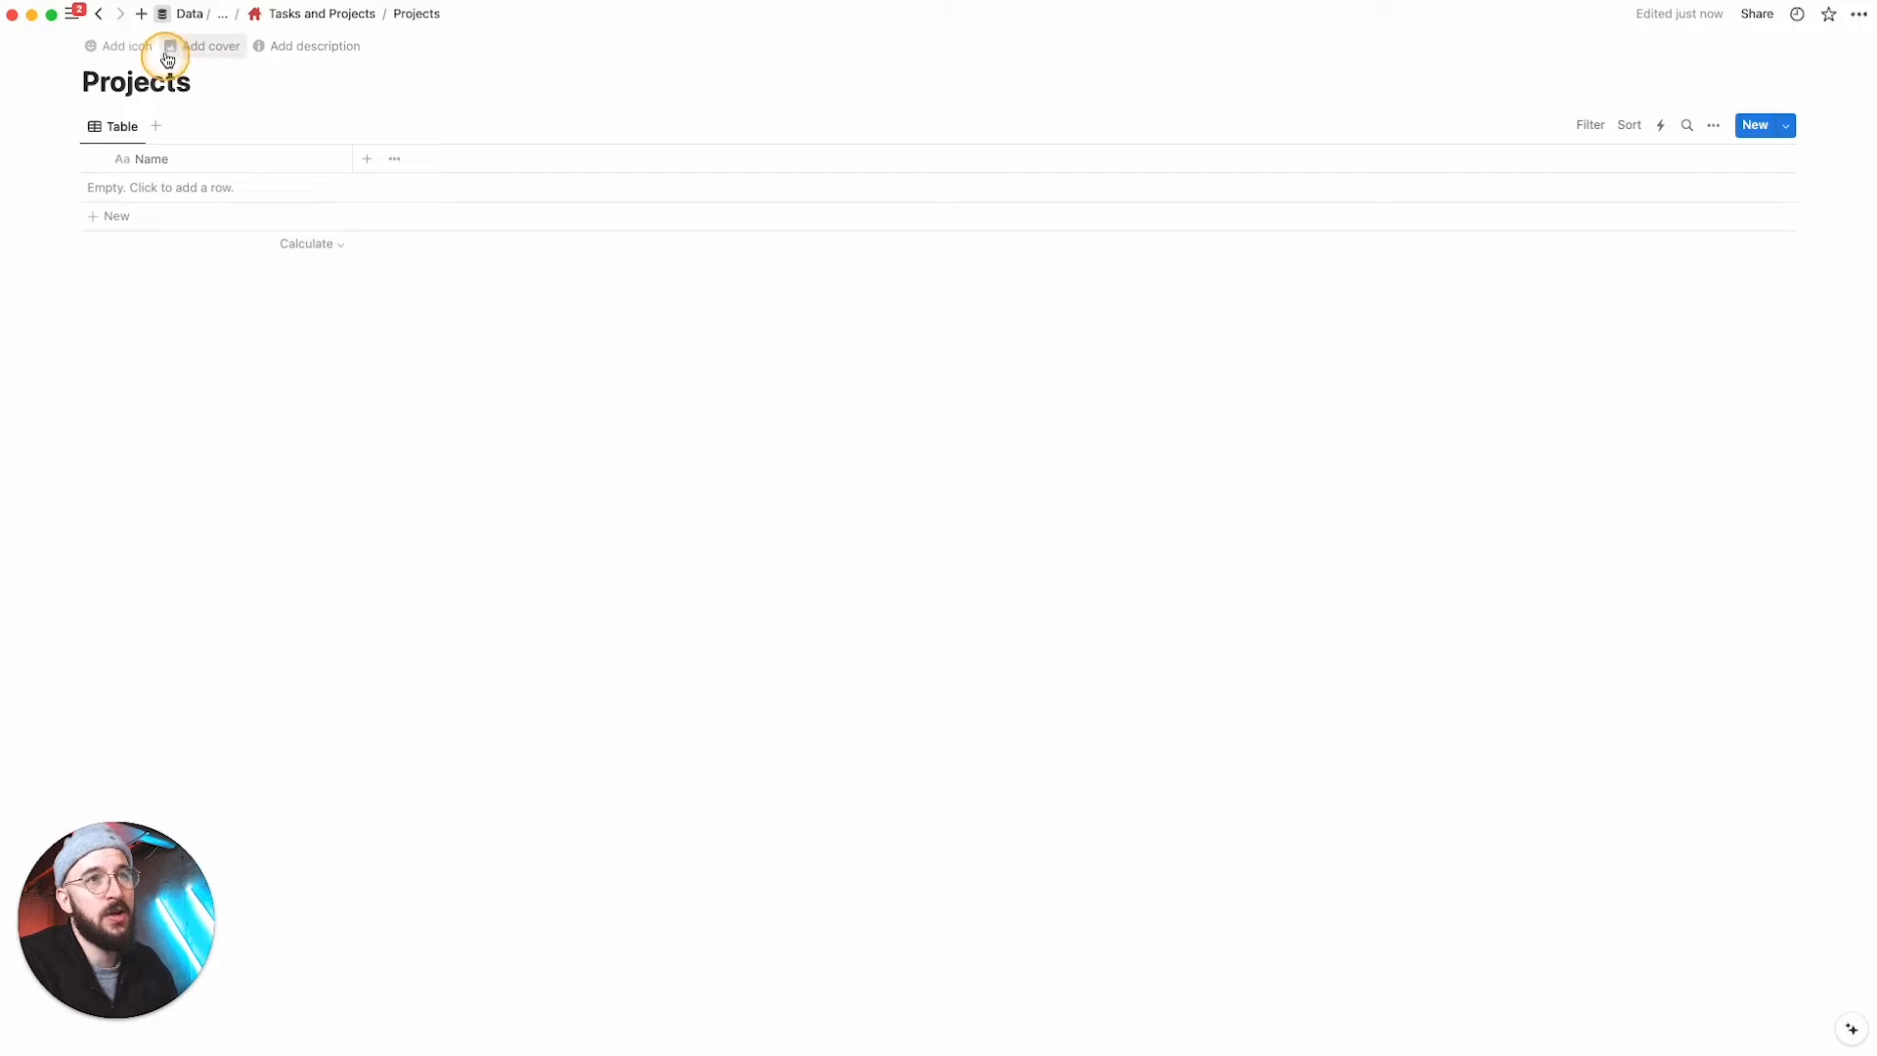
{"action": "left_click", "coordinate": [141, 50]}
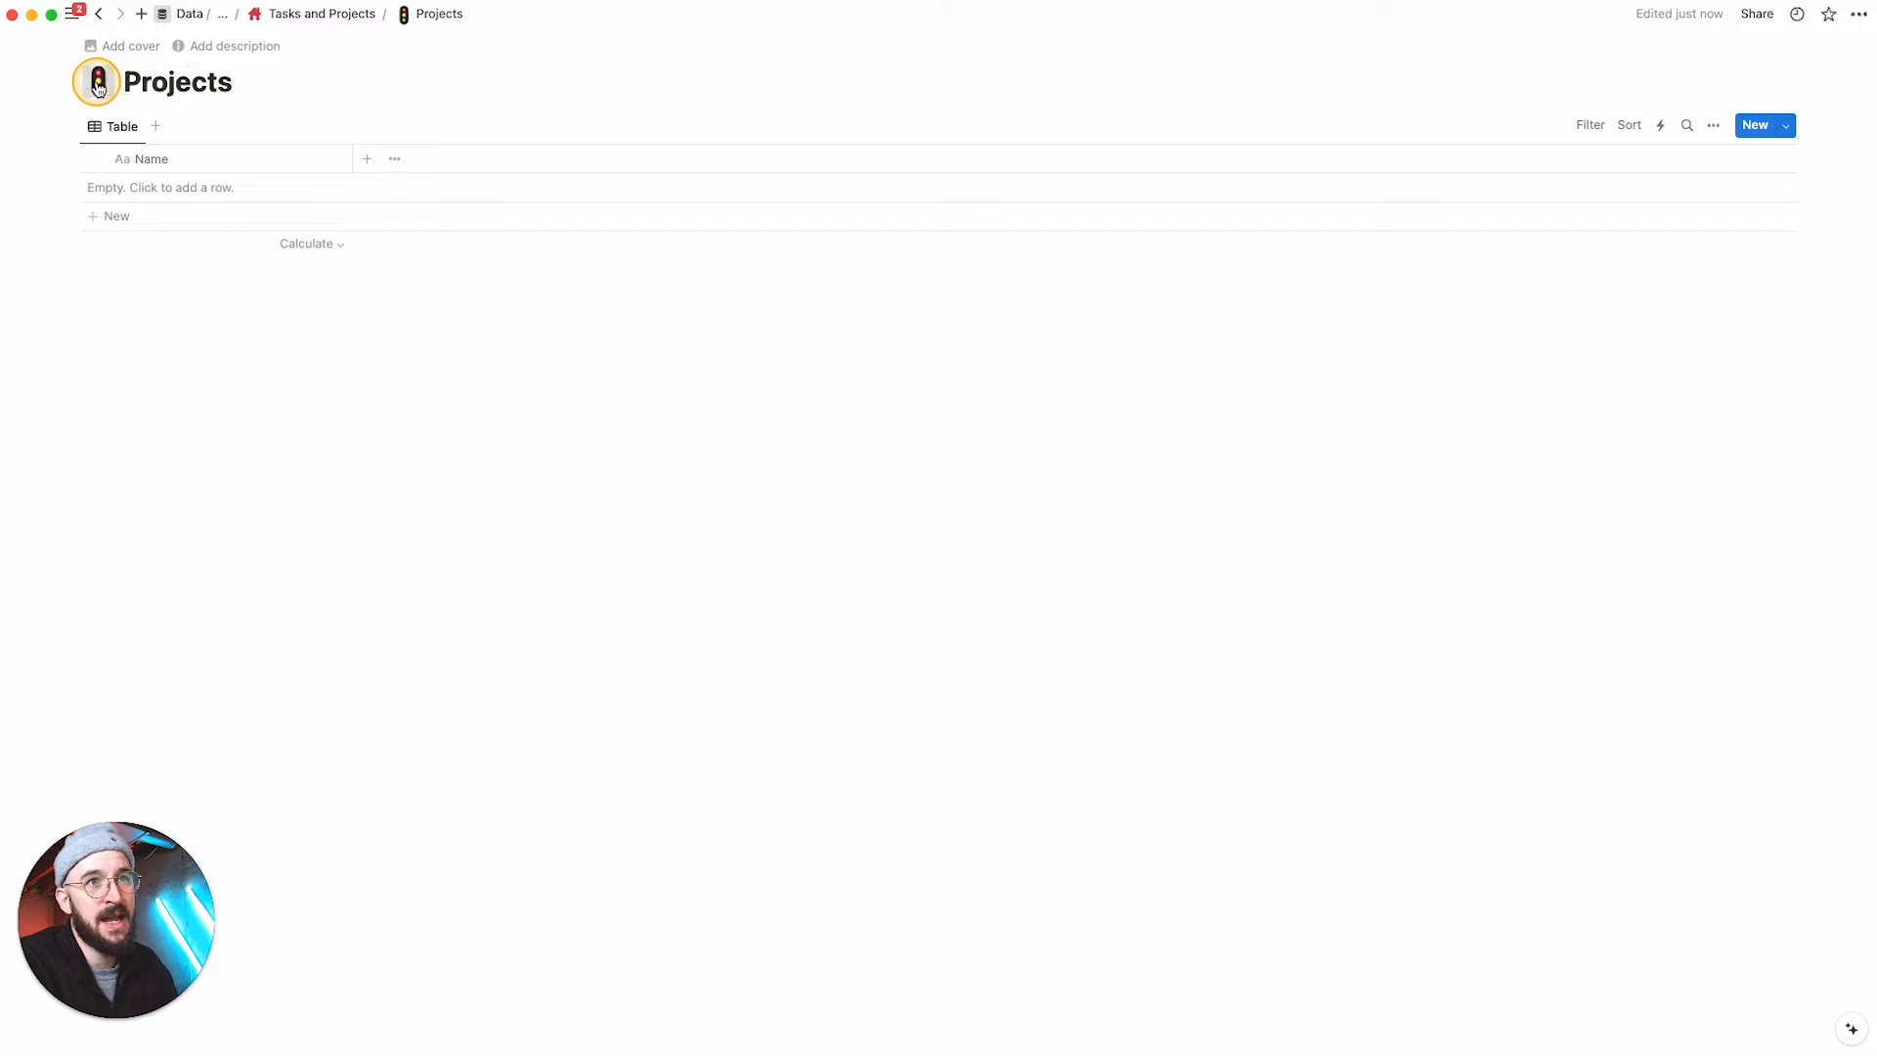
{"action": "left_click", "coordinate": [96, 80]}
{"action": "left_click", "coordinate": [86, 119]}
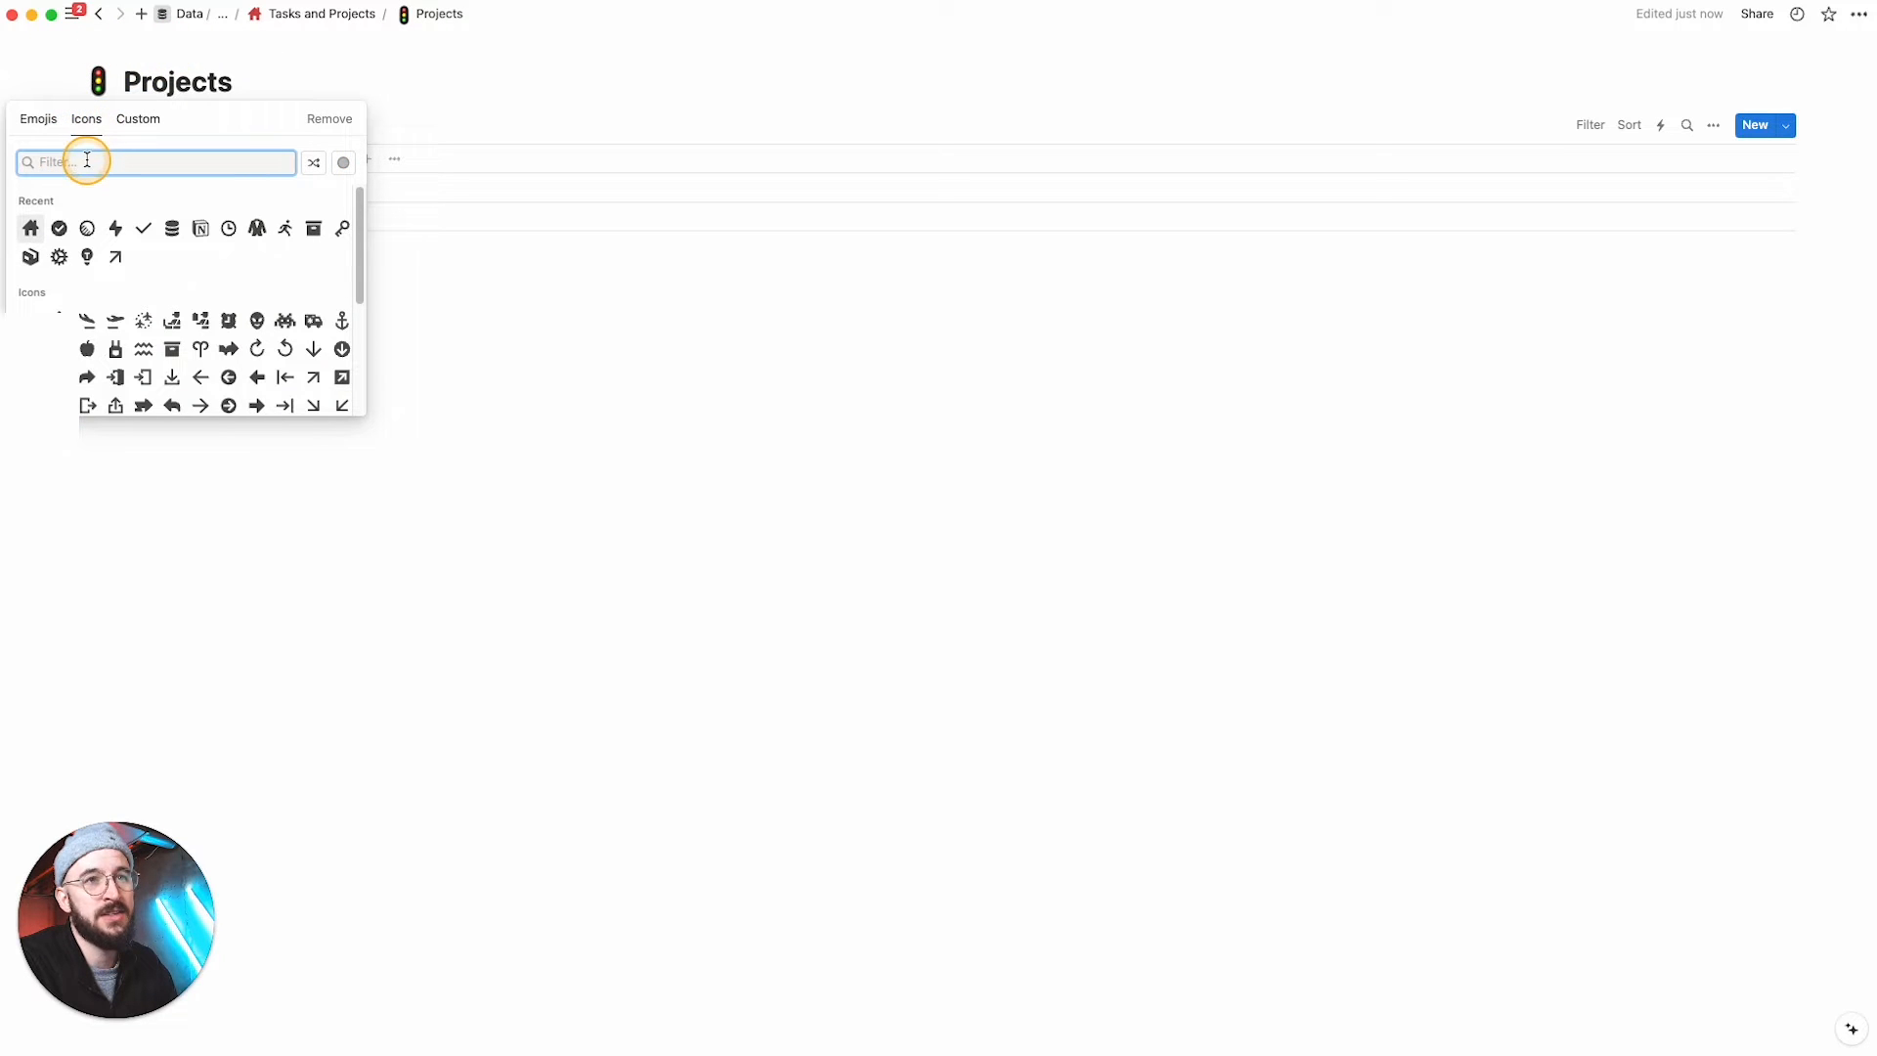
{"action": "mouse_move", "coordinate": [88, 228]}
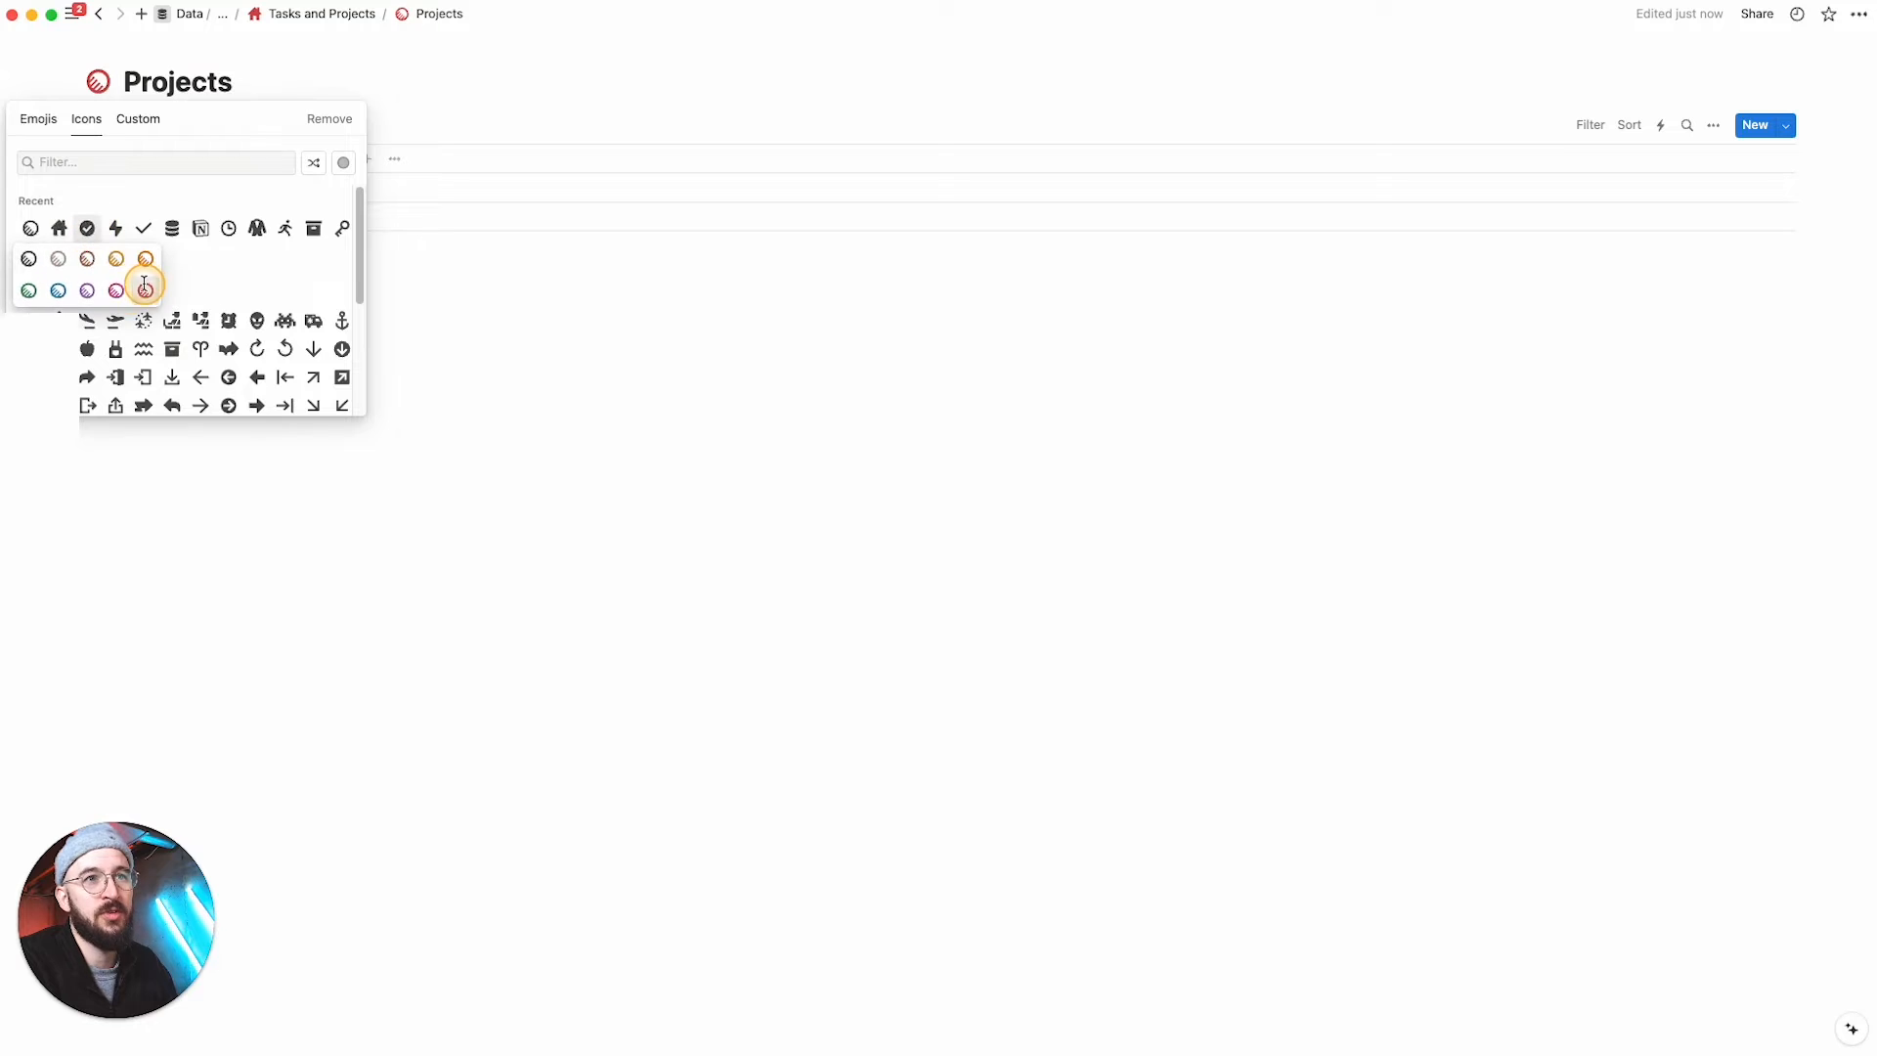
{"action": "left_click", "coordinate": [147, 286]}
Step: Rename the Name property of the Projects table to Project
{"action": "left_click", "coordinate": [222, 158]}
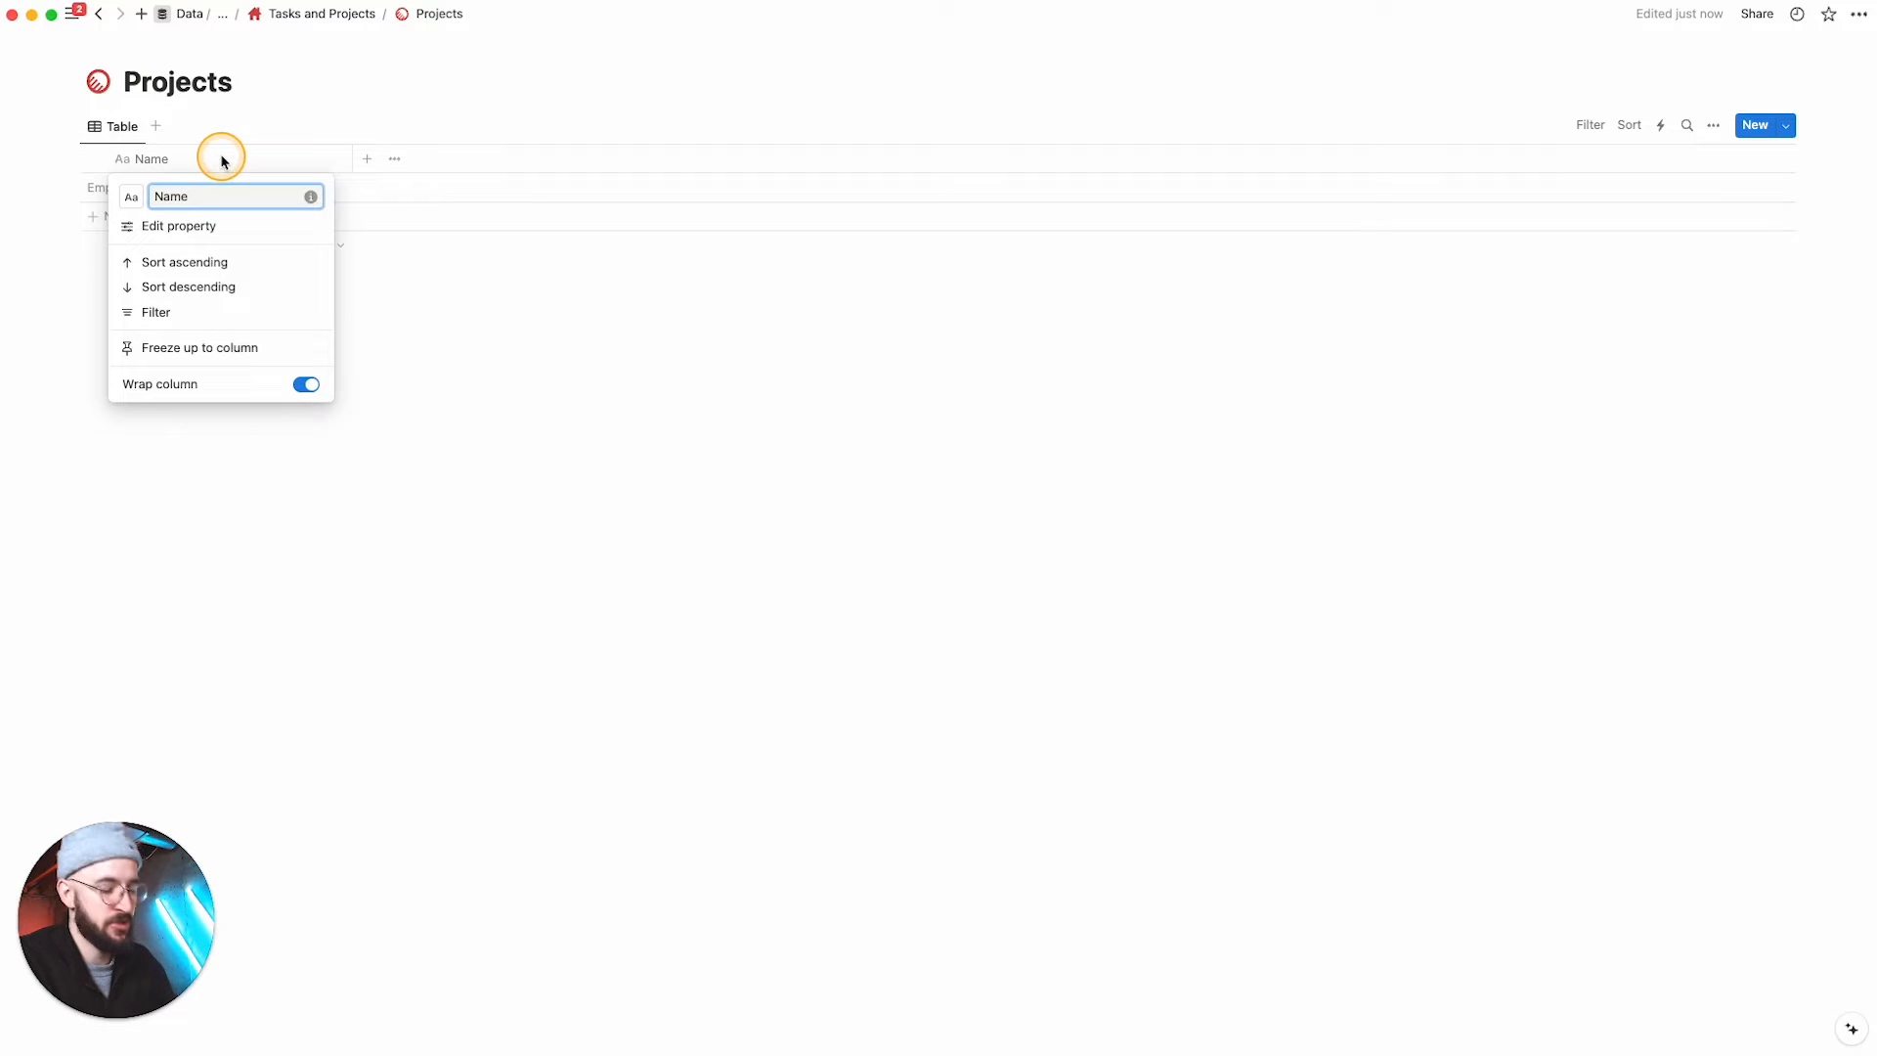
{"action": "key", "text": "super+BackSpace"}
{"action": "type", "text": "Project"}
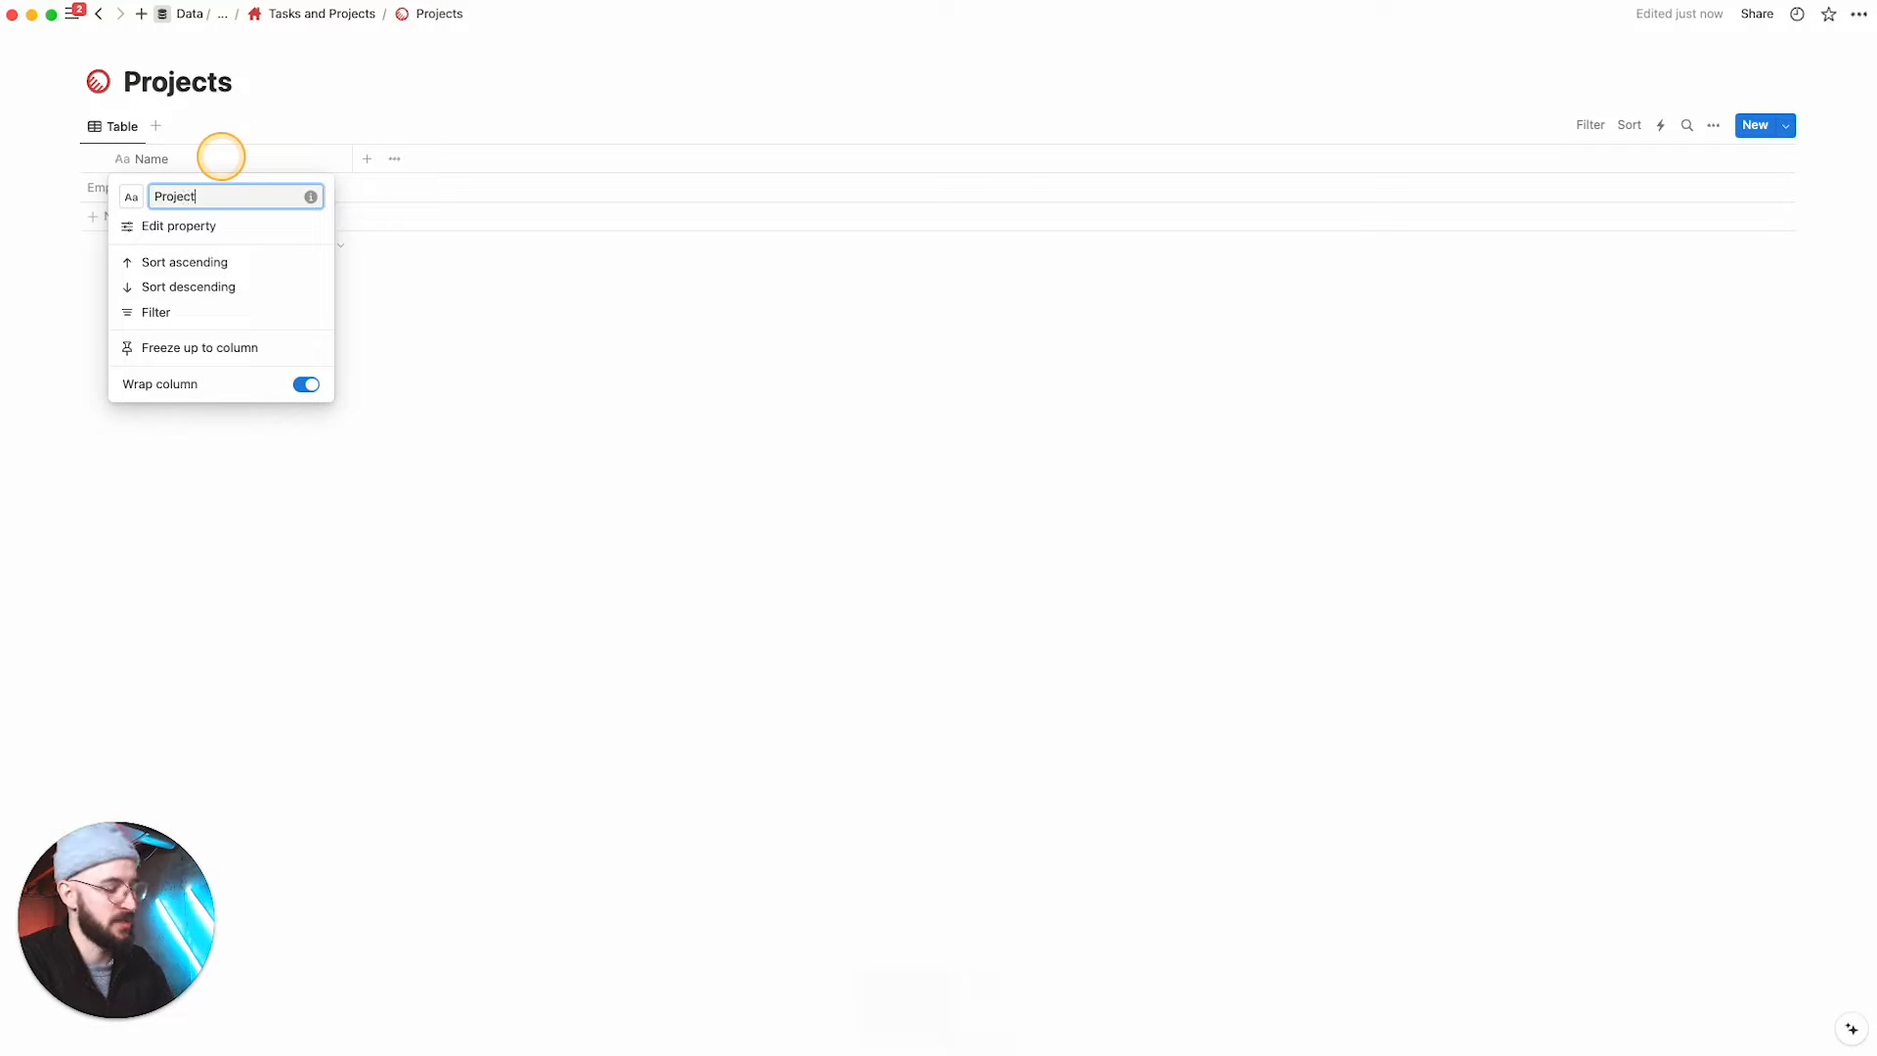
{"action": "key", "text": "Return"}
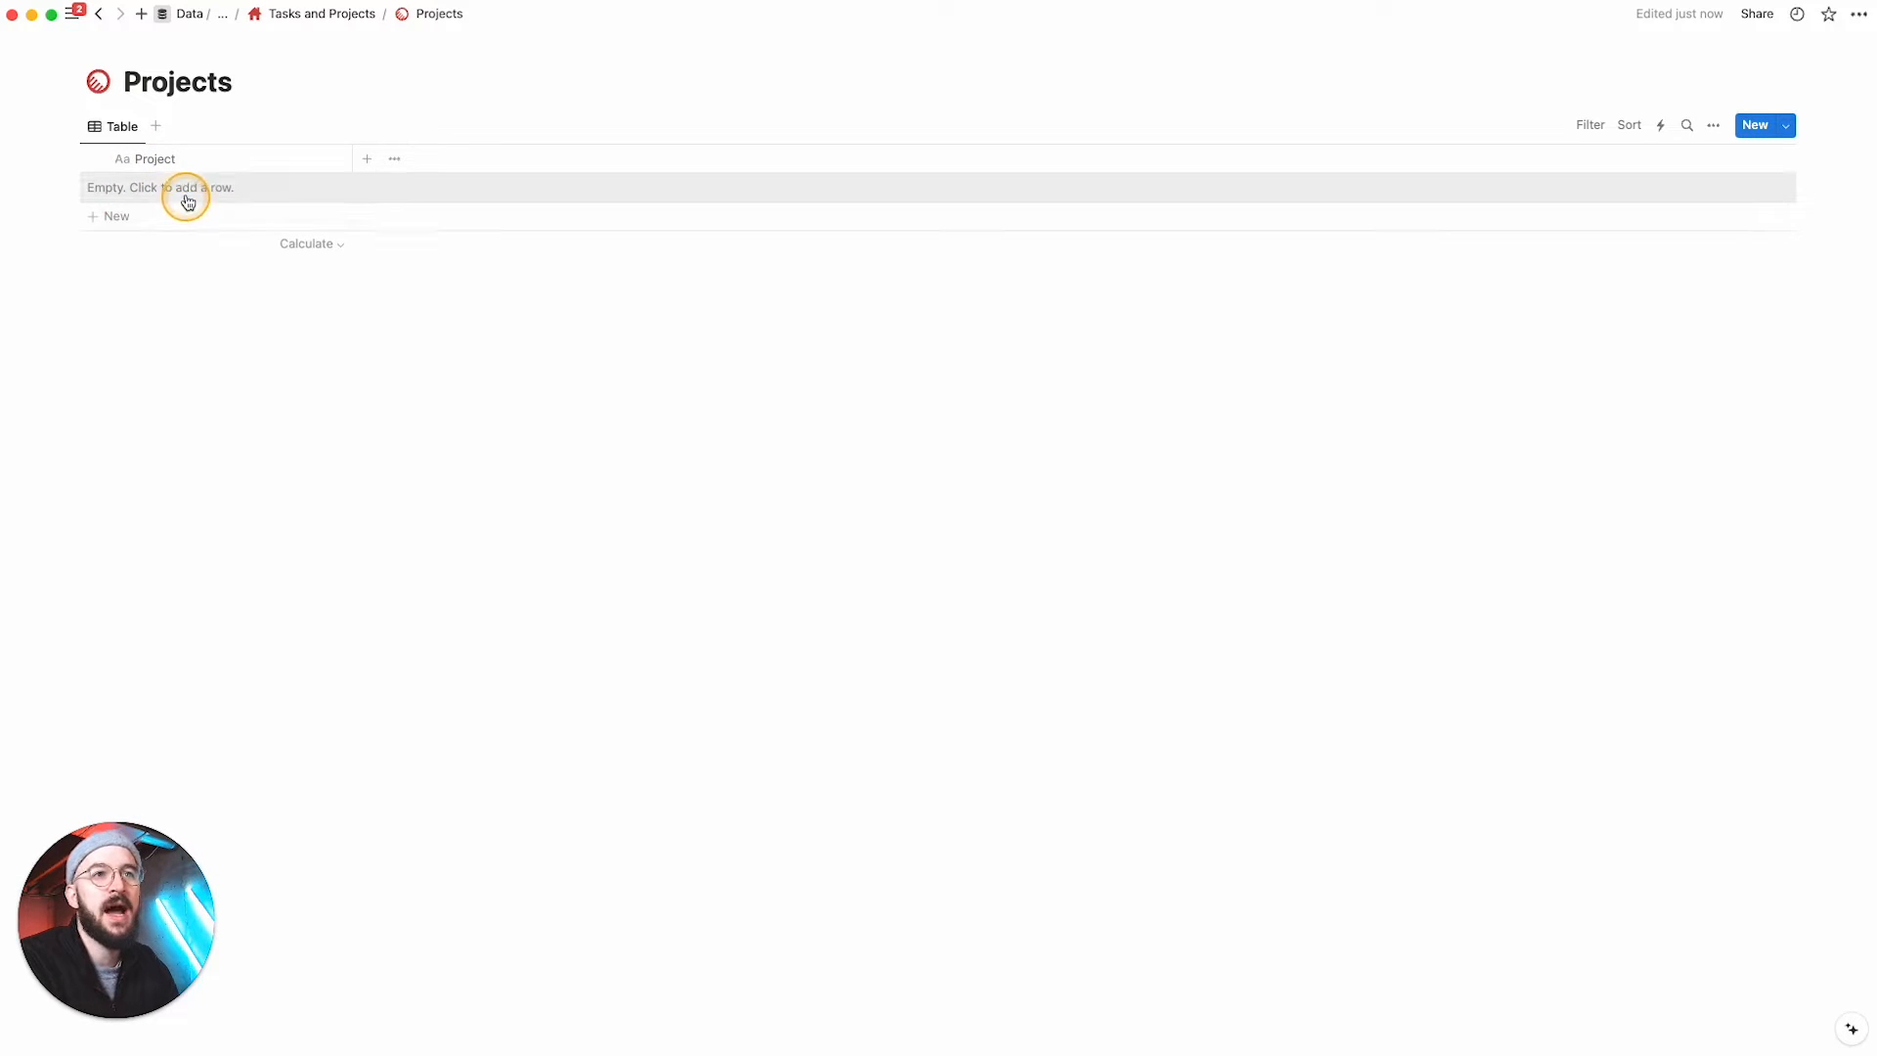
Step: Add a first row named Project A to the Projects table
{"action": "left_click", "coordinate": [185, 193]}
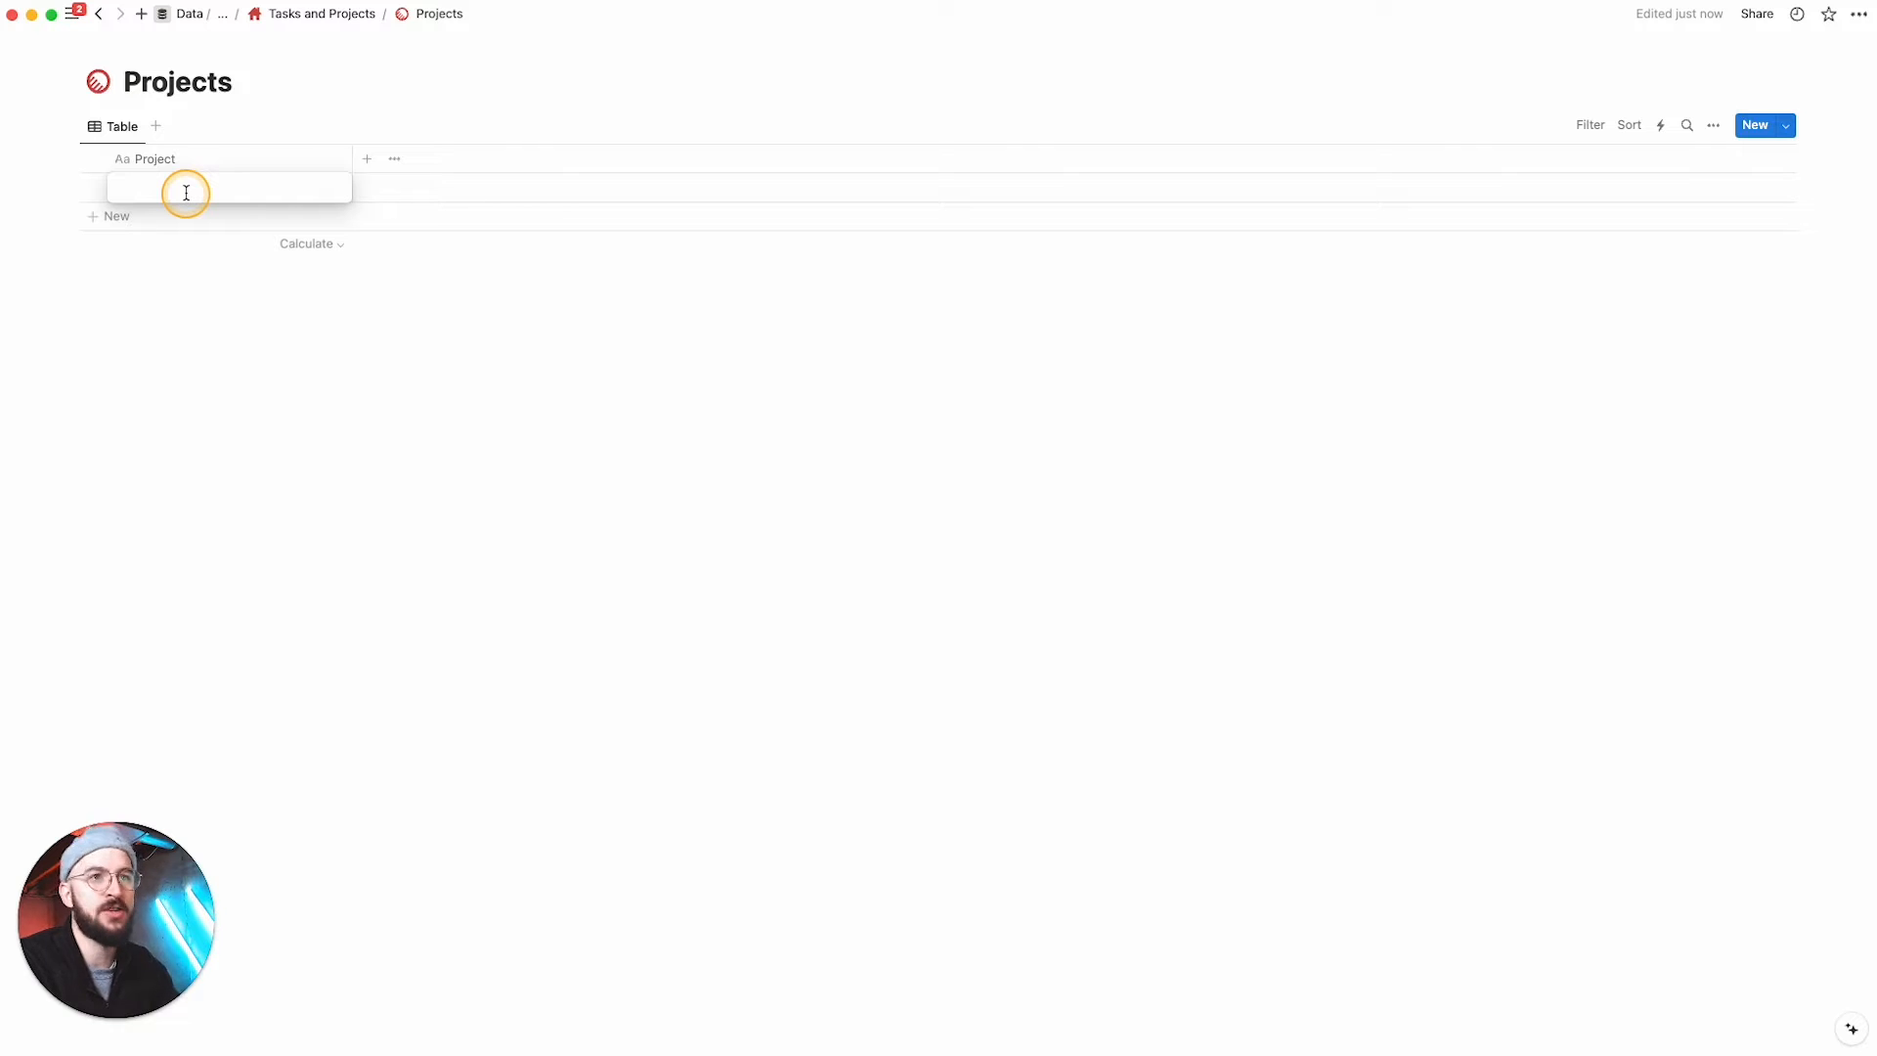
{"action": "type", "text": "Project A"}
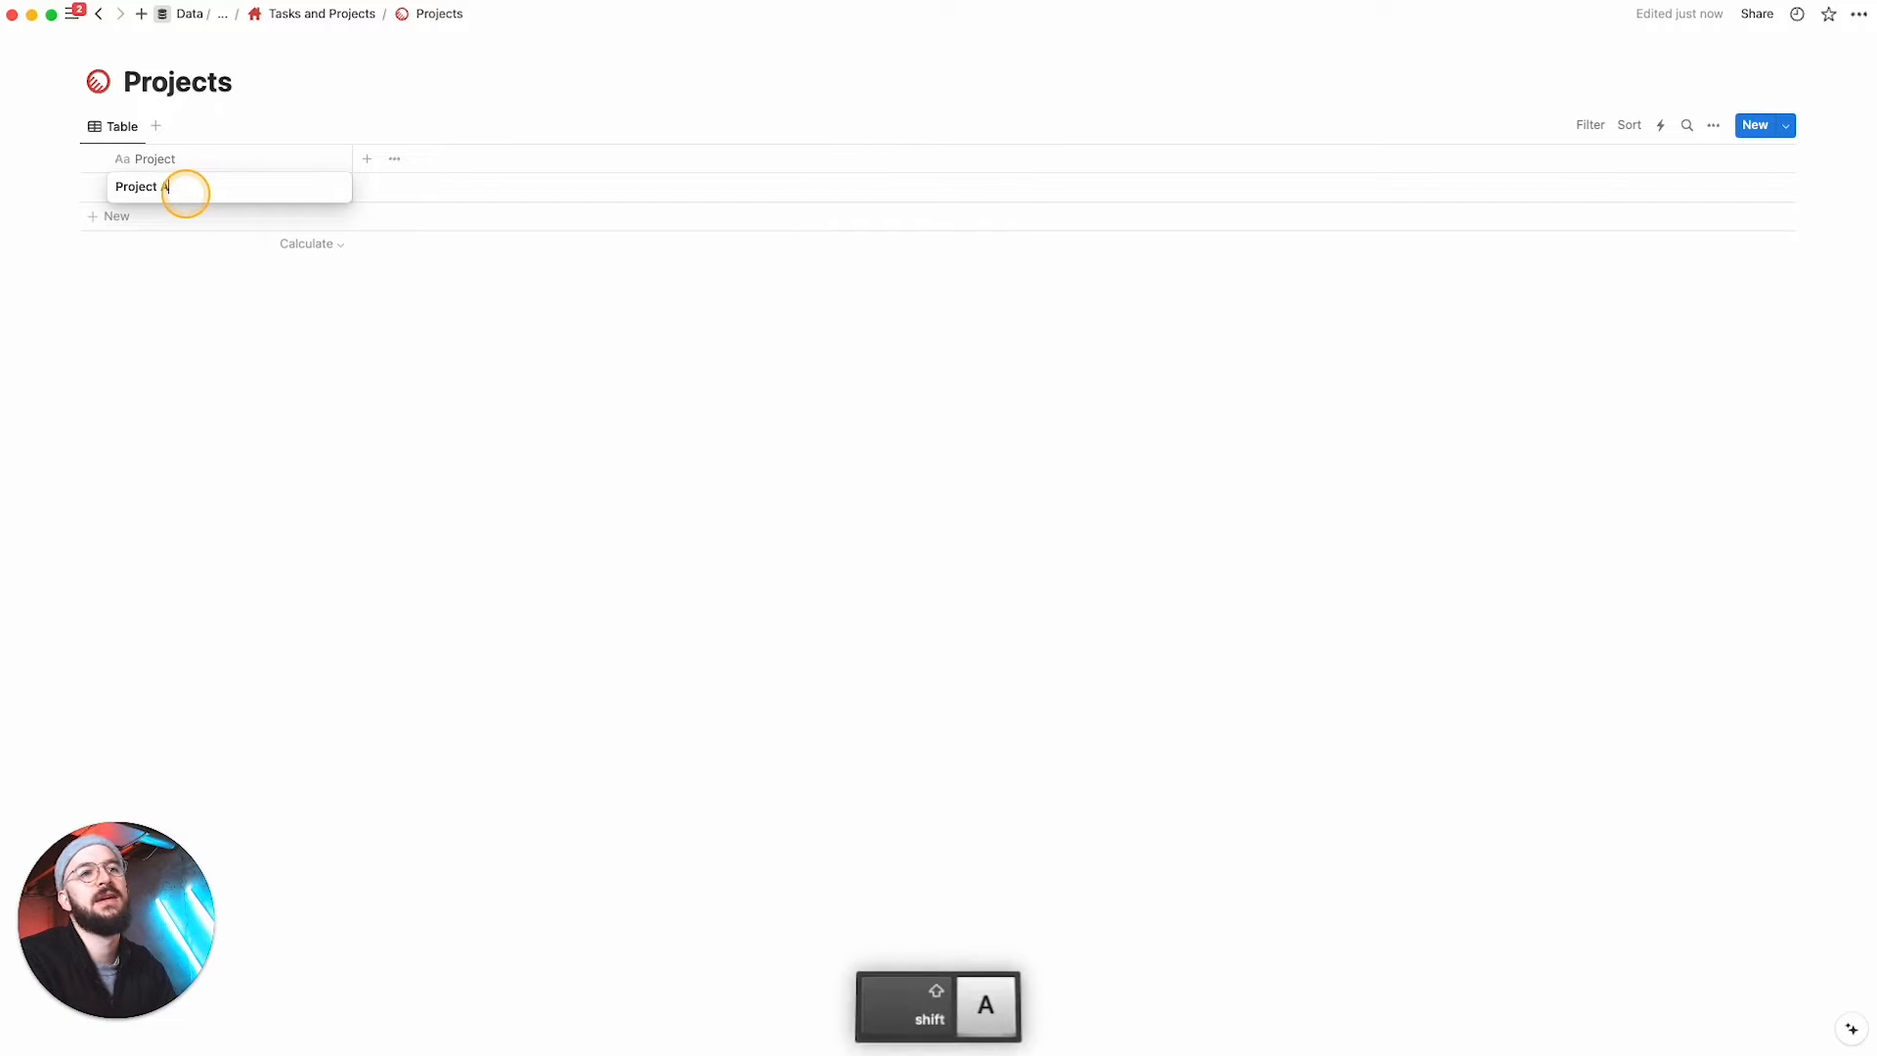
{"action": "key", "text": "Return"}
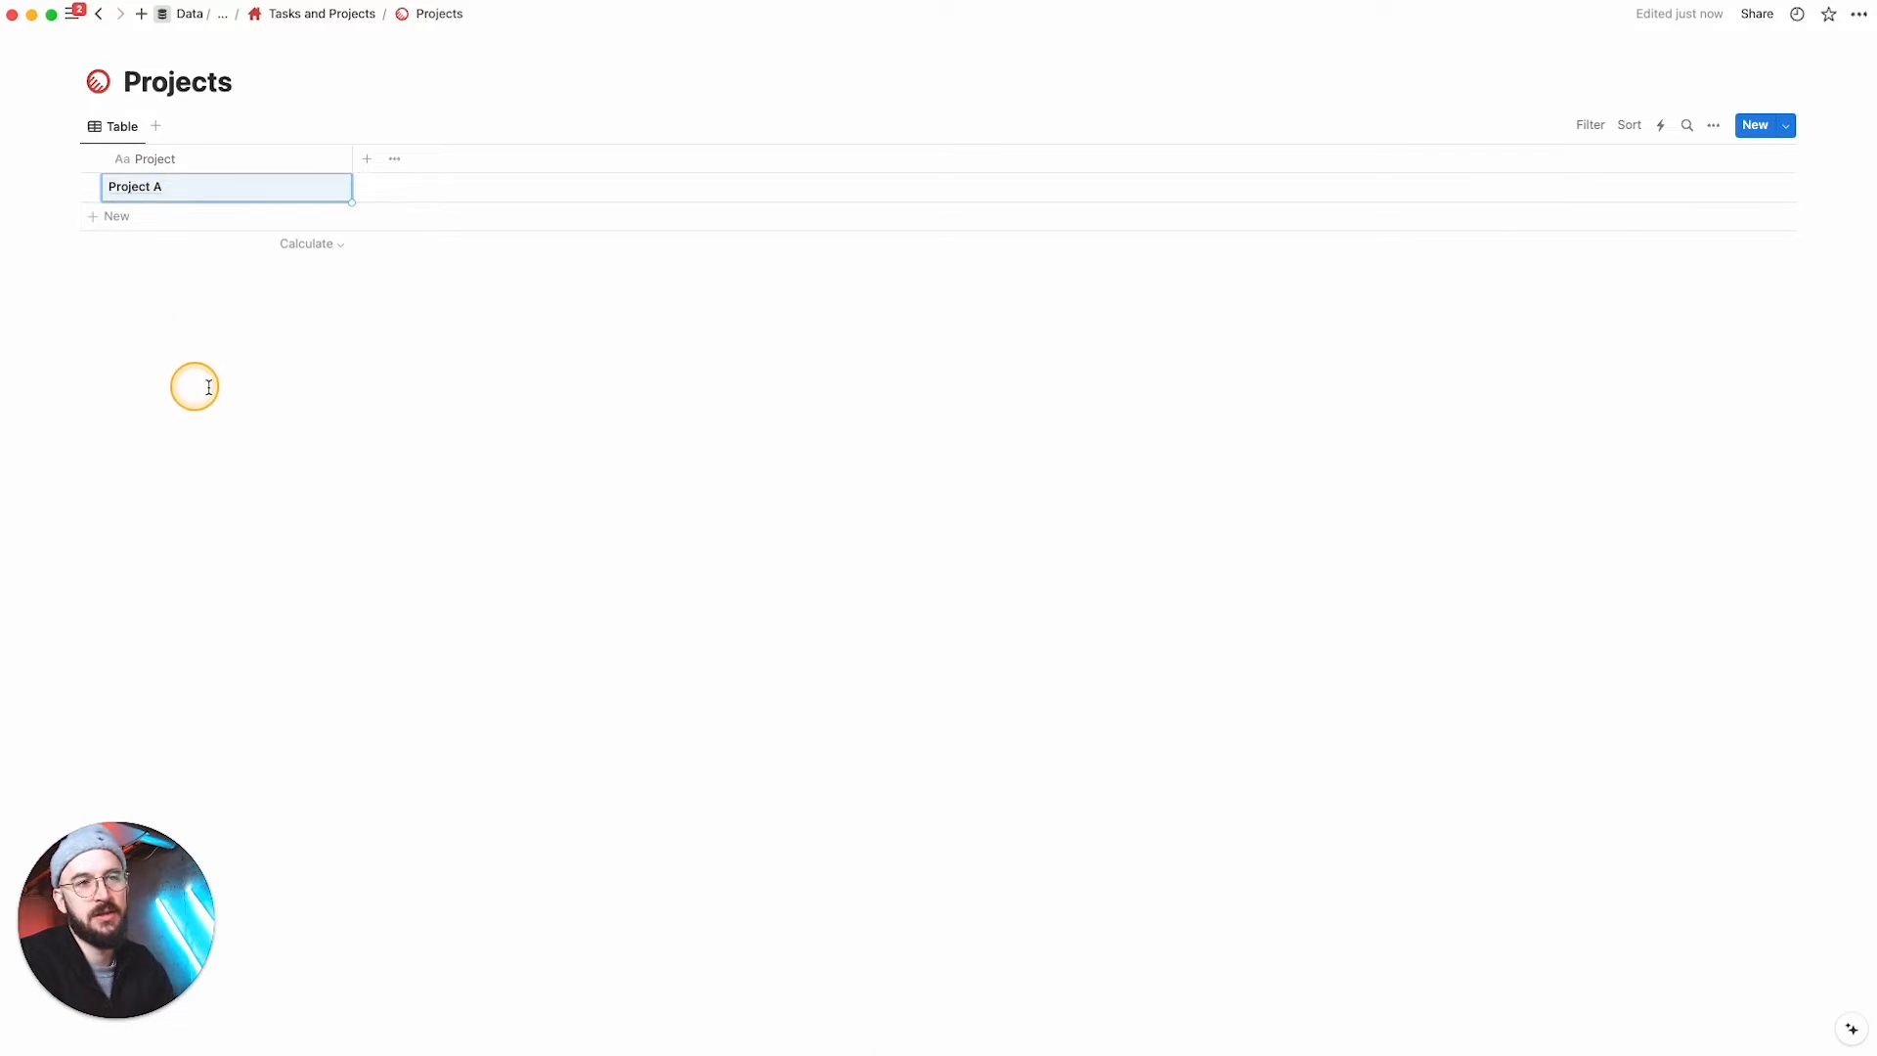
Step: Return to the parent Tasks and Projects page and insert three extra blank lines above the Projects link
{"action": "key", "text": "super+shift+u"}
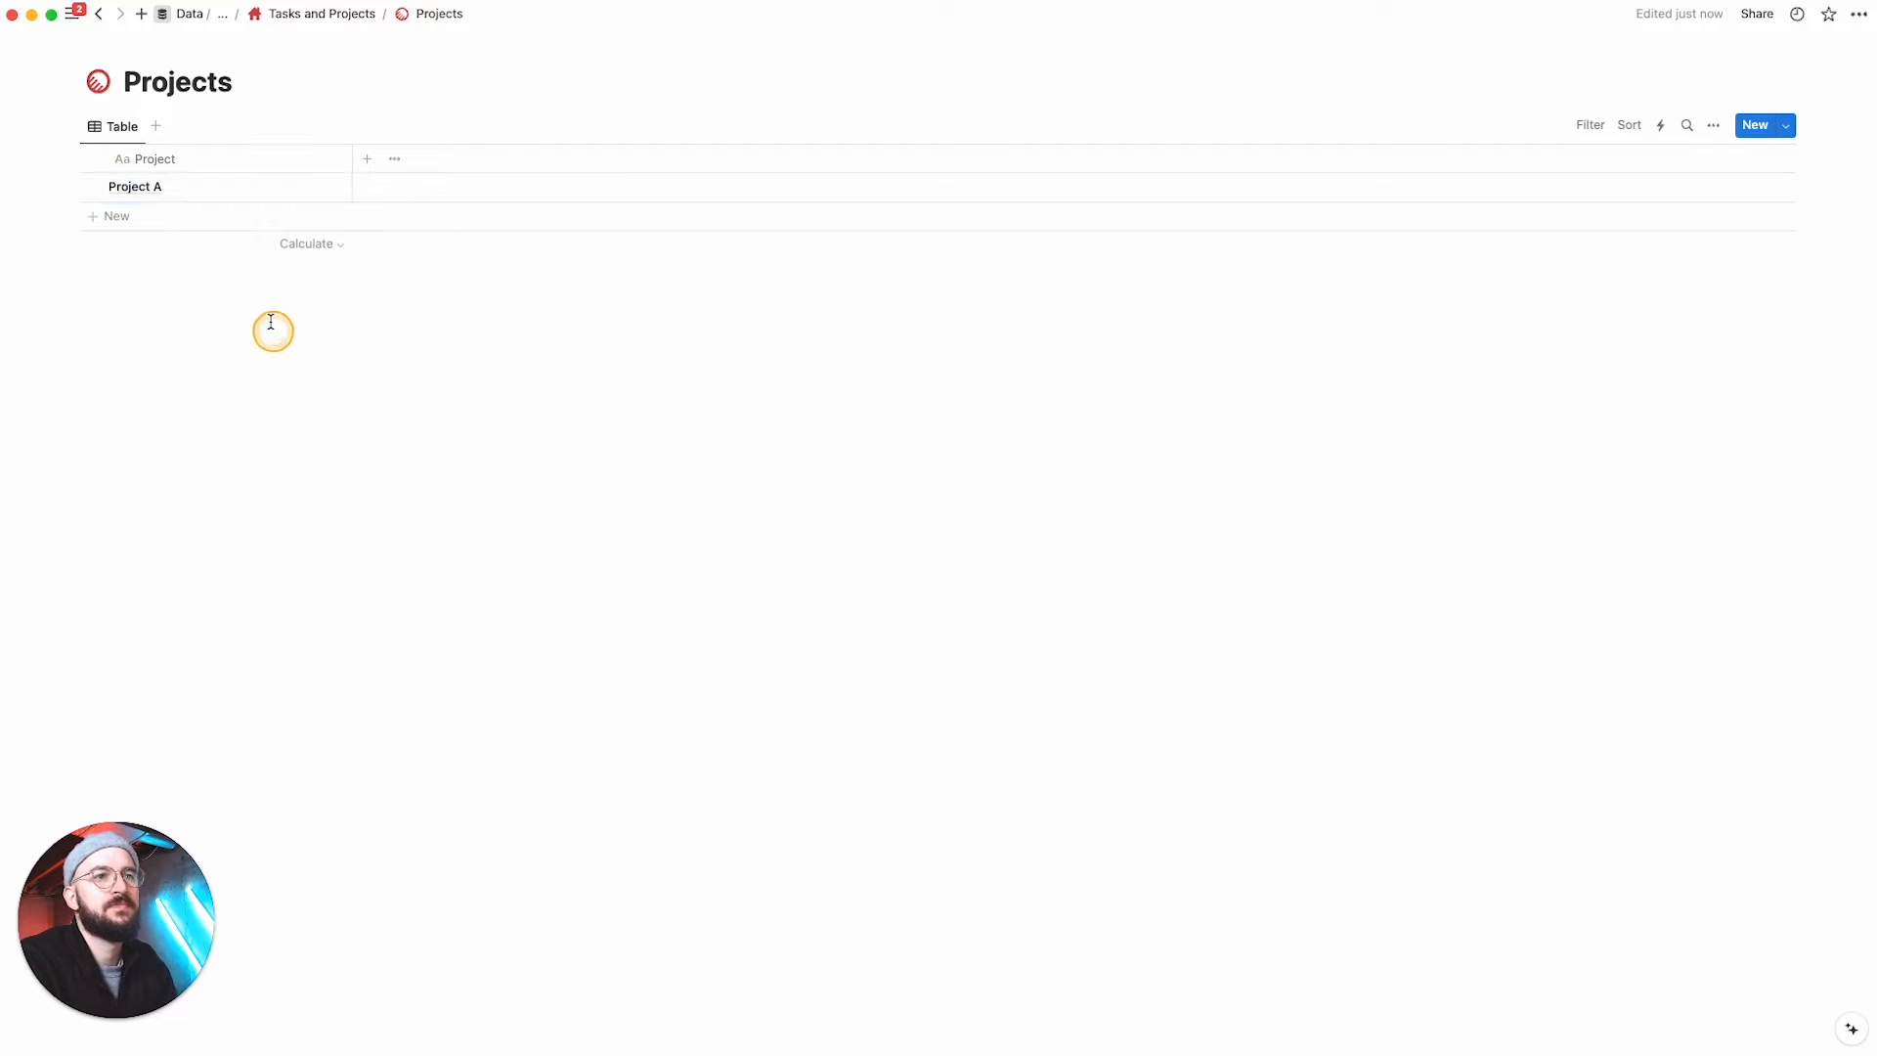
{"action": "left_click", "coordinate": [655, 314]}
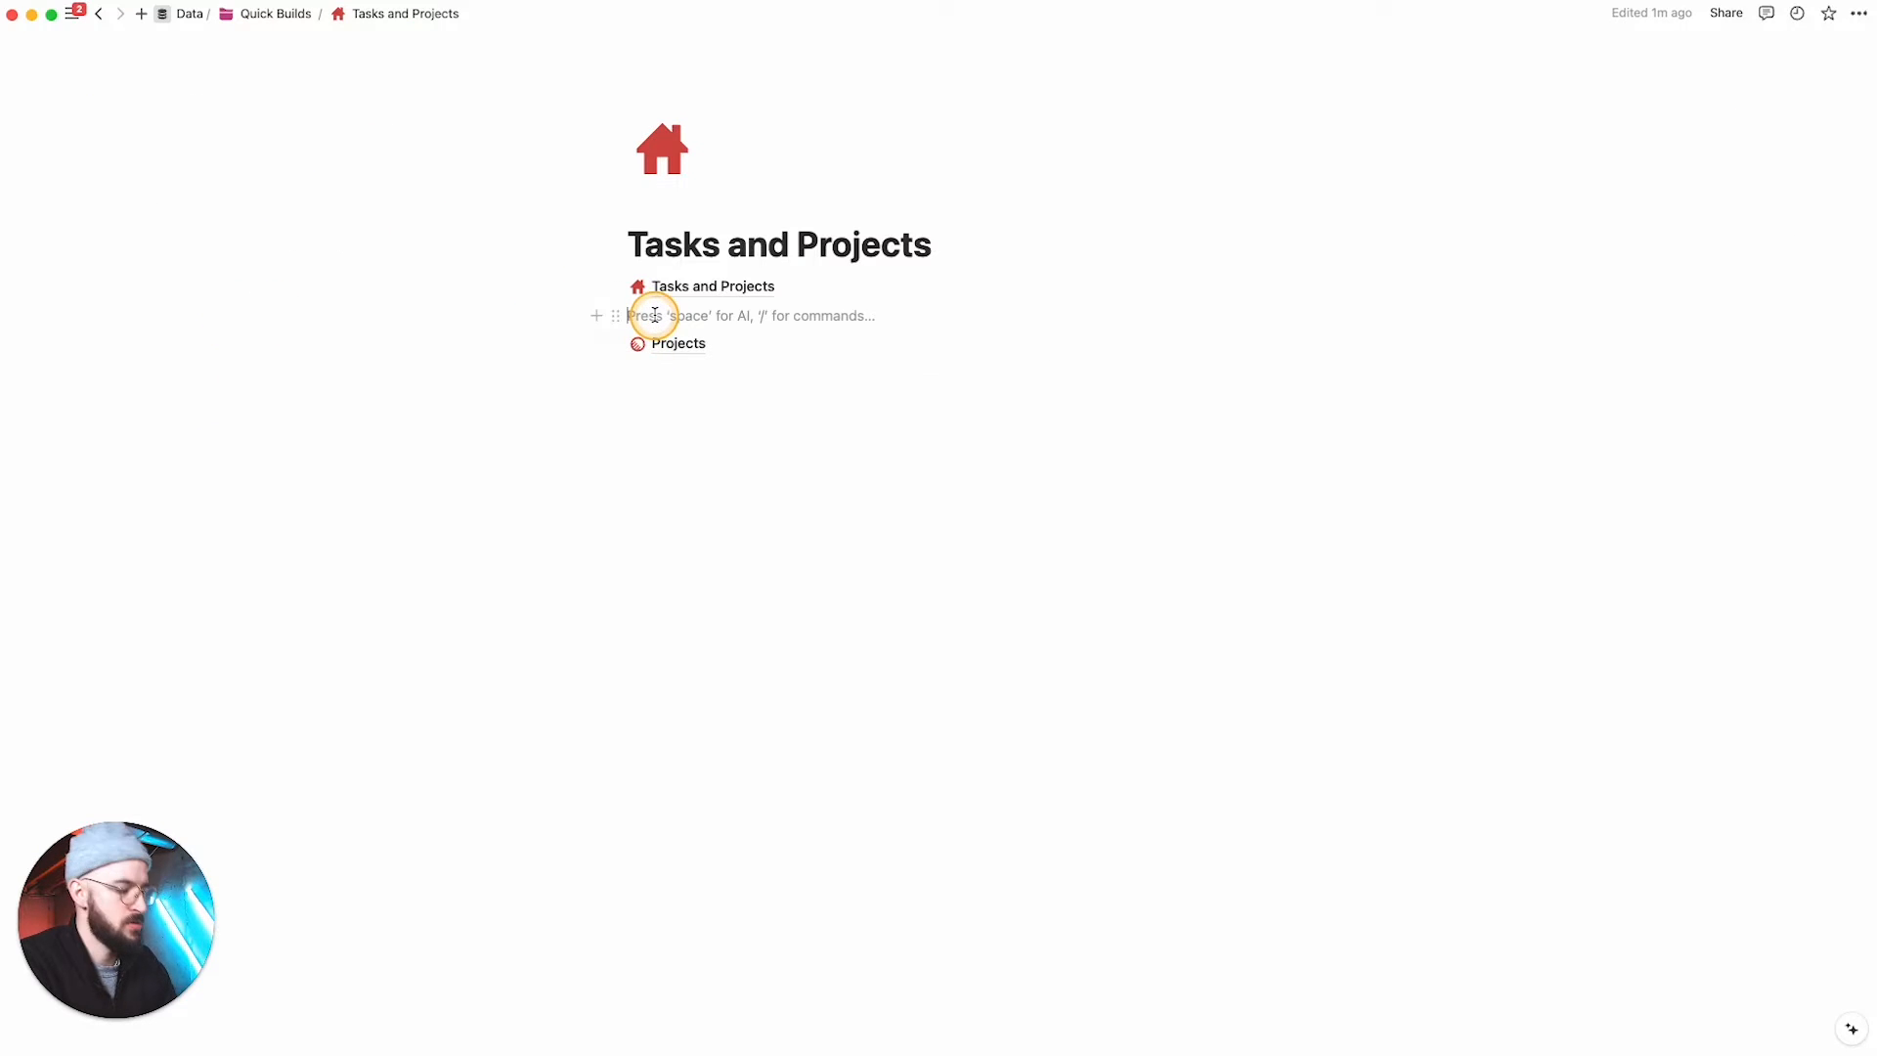
{"action": "key", "text": "Return"}
{"action": "key", "text": "Return"}
{"action": "key", "text": "Return"}
Step: Insert a table view with a new database directly below the Projects link
{"action": "left_click", "coordinate": [674, 457]}
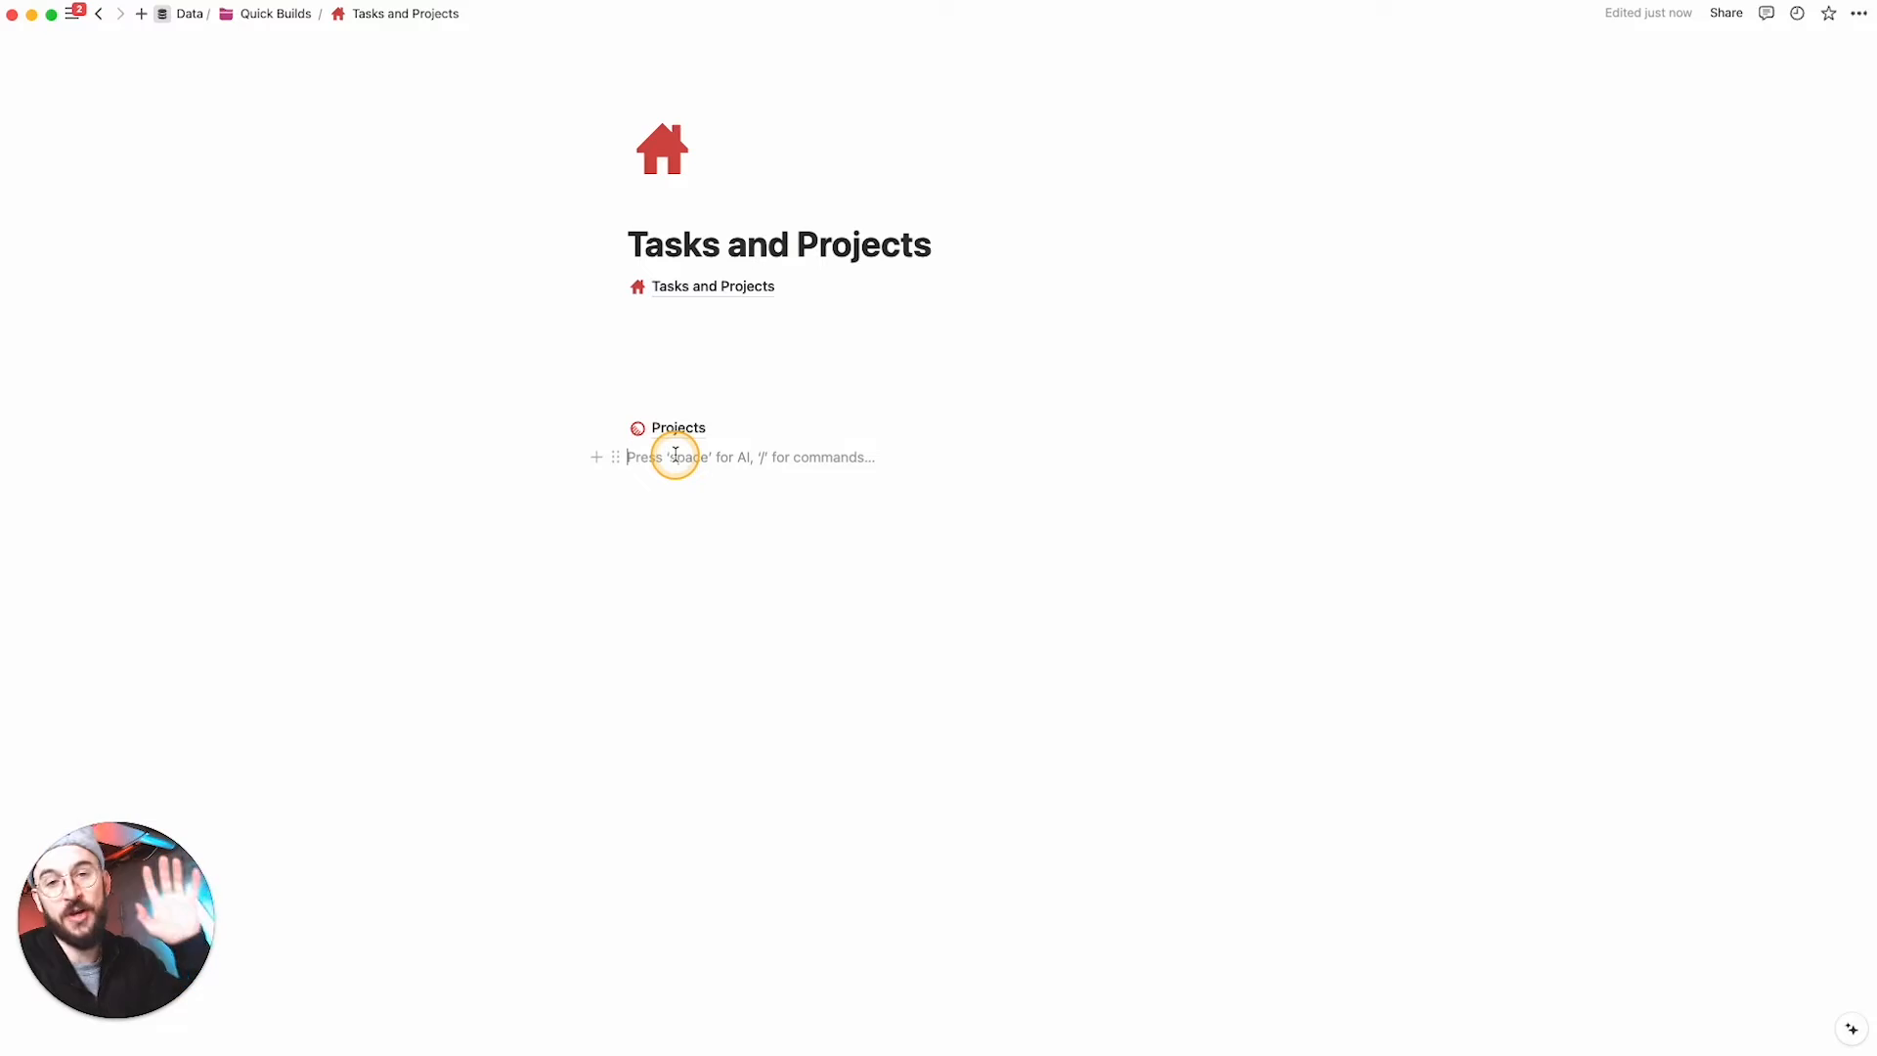
{"action": "type", "text": "/table"}
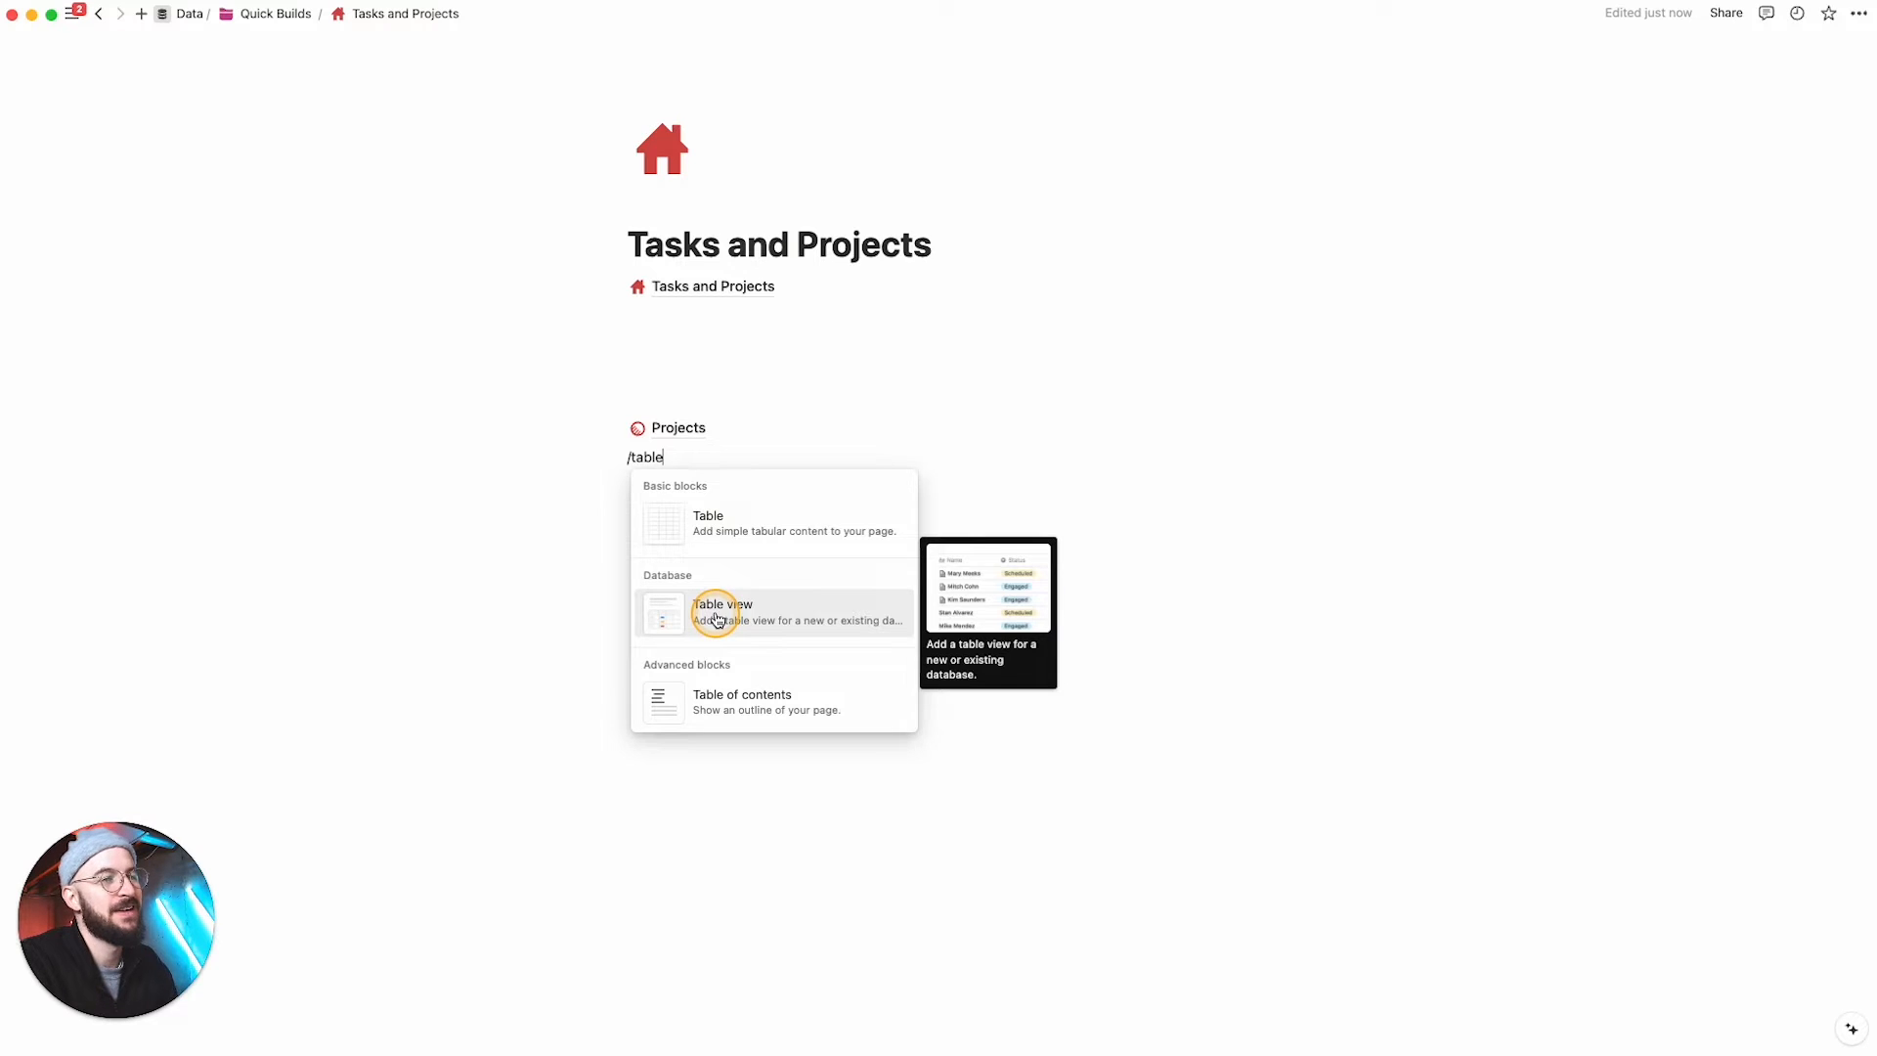
{"action": "left_click", "coordinate": [717, 617]}
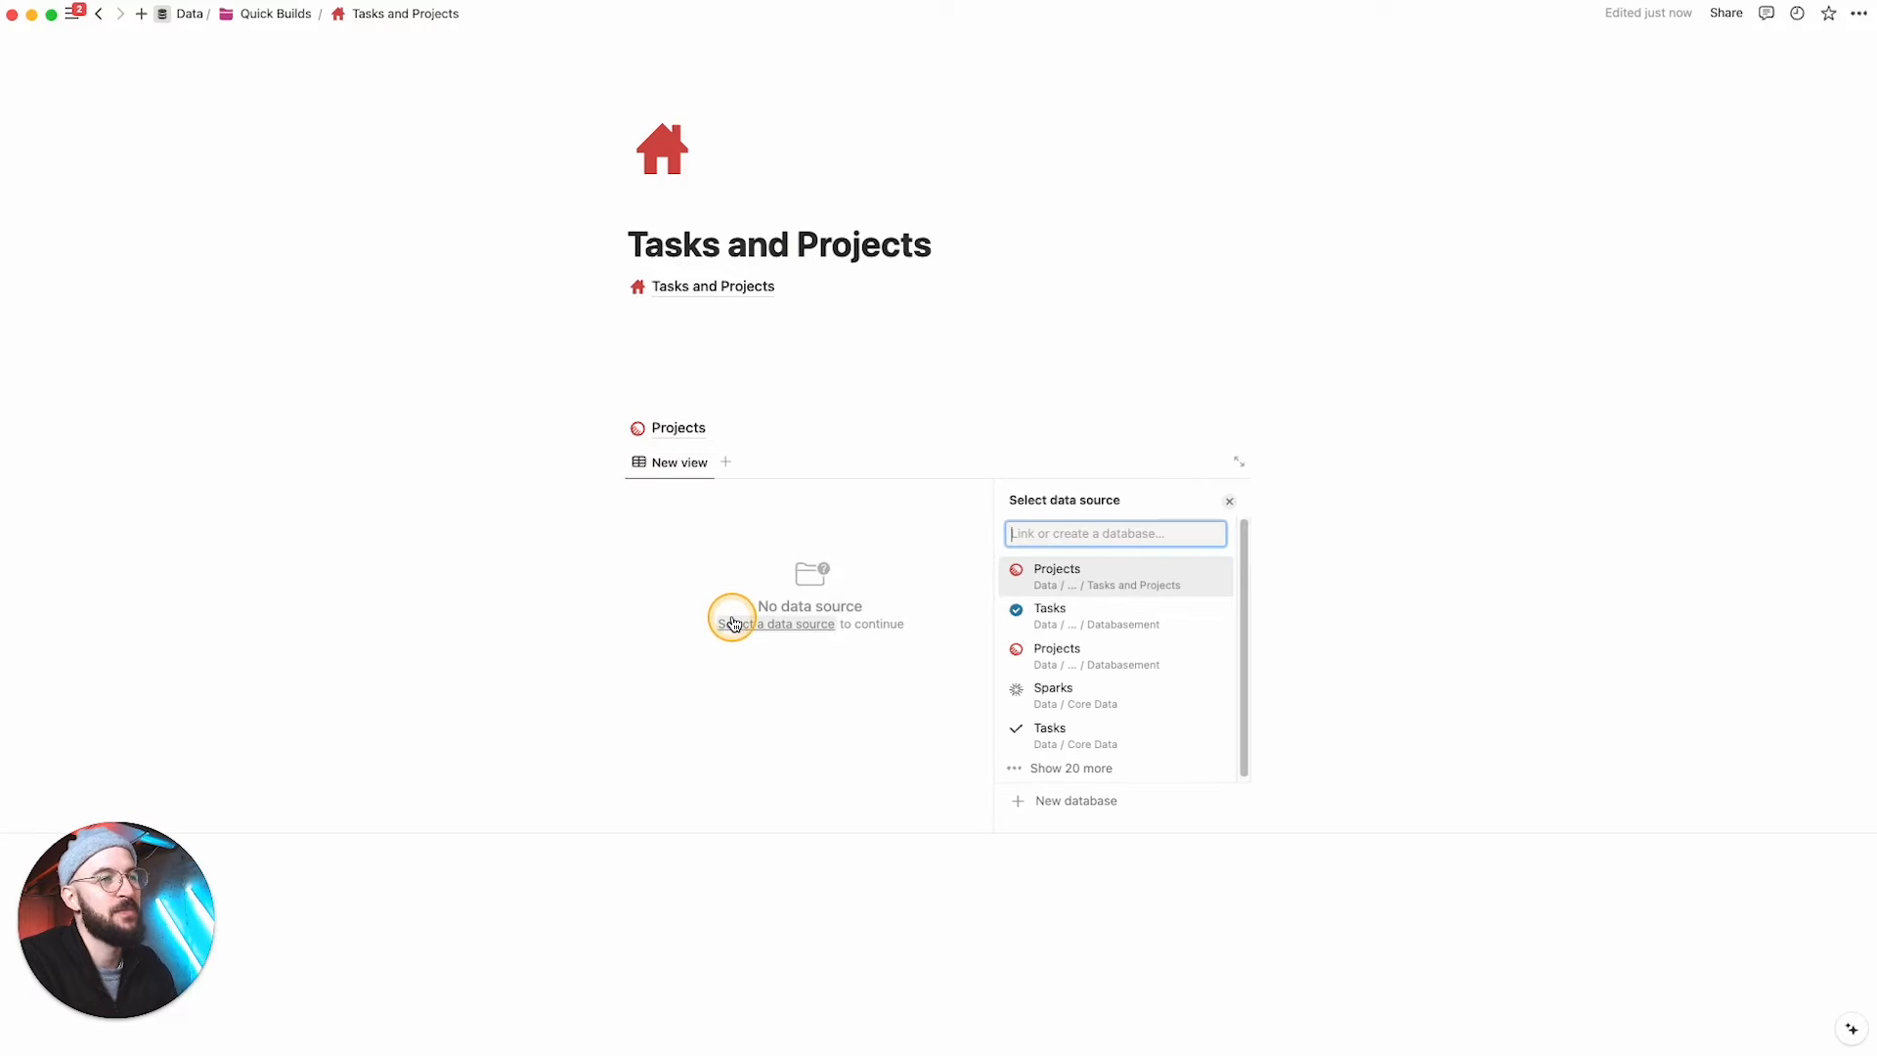
{"action": "left_click", "coordinate": [1115, 803]}
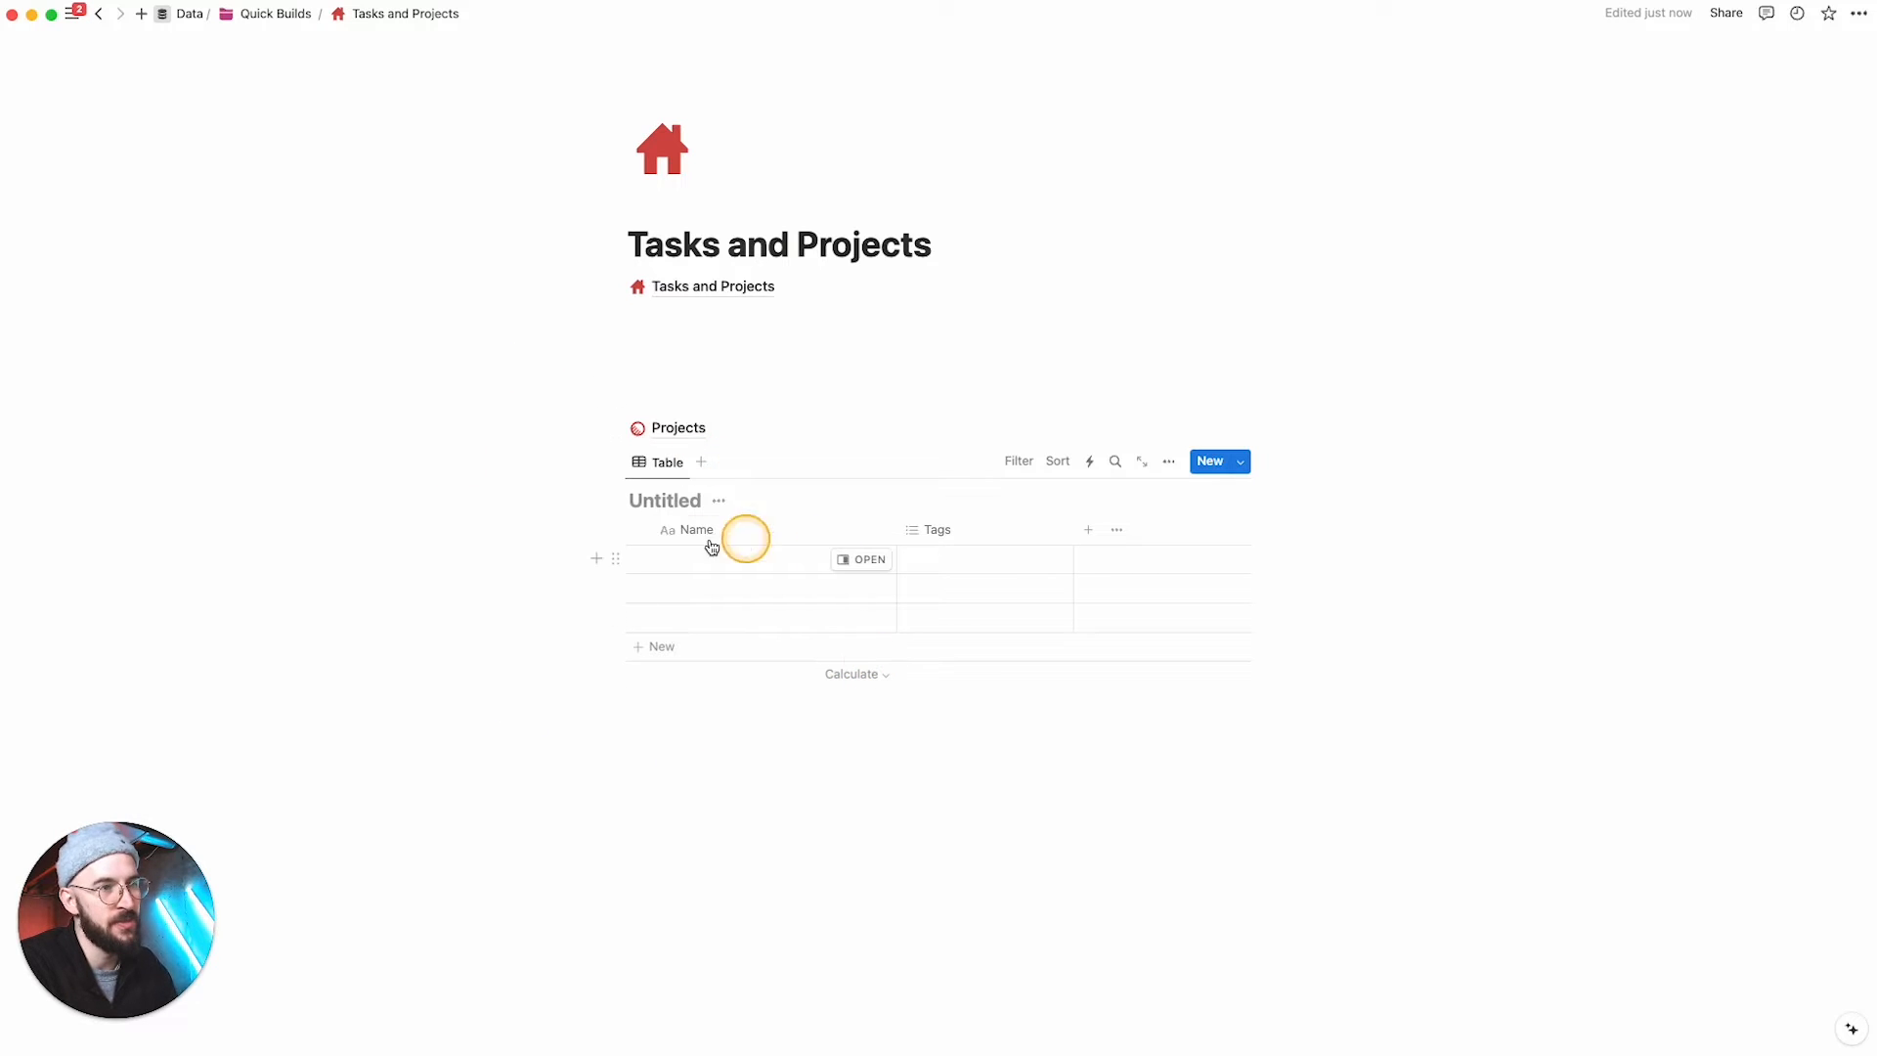
Step: Delete the three empty rows and the Tags property from the new untitled table
{"action": "left_click_drag", "start_coordinate": [567, 765], "coordinate": [985, 573]}
{"action": "key", "text": "BackSpace"}
{"action": "left_click", "coordinate": [968, 533]}
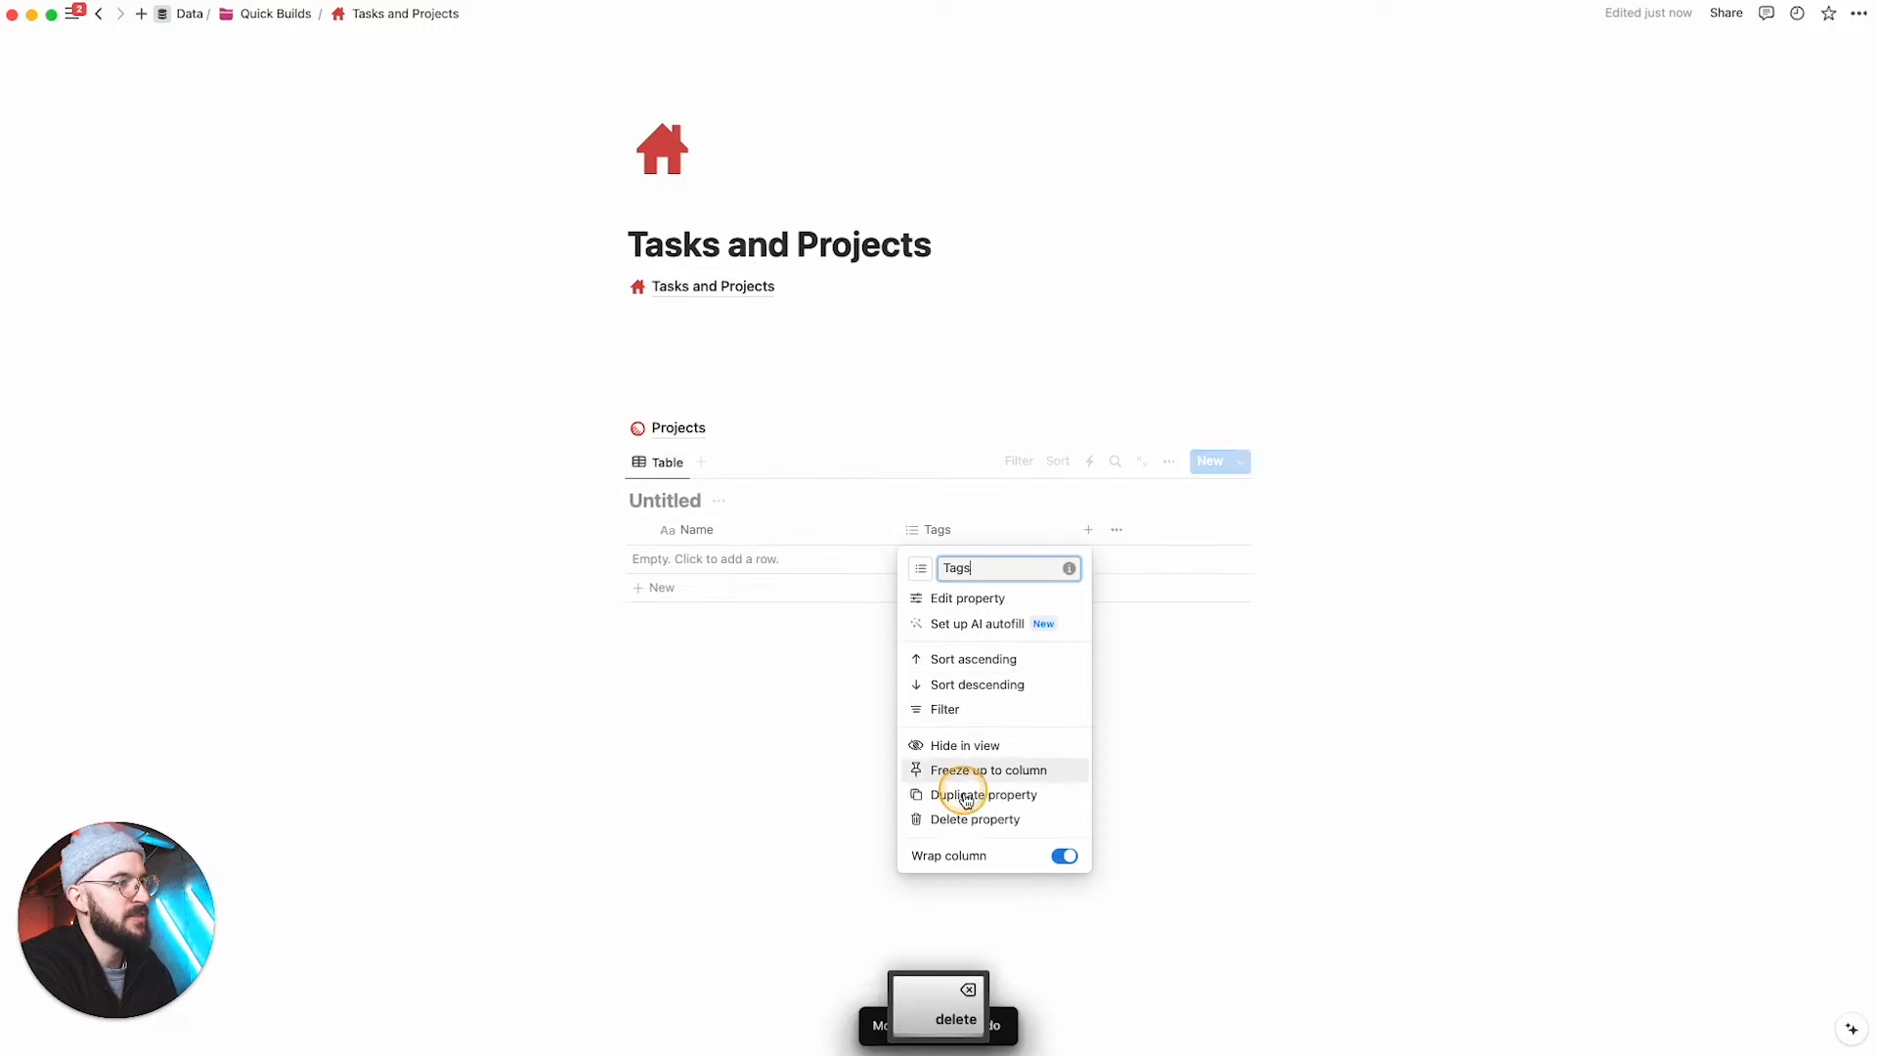
{"action": "left_click", "coordinate": [963, 819]}
{"action": "left_click", "coordinate": [957, 533]}
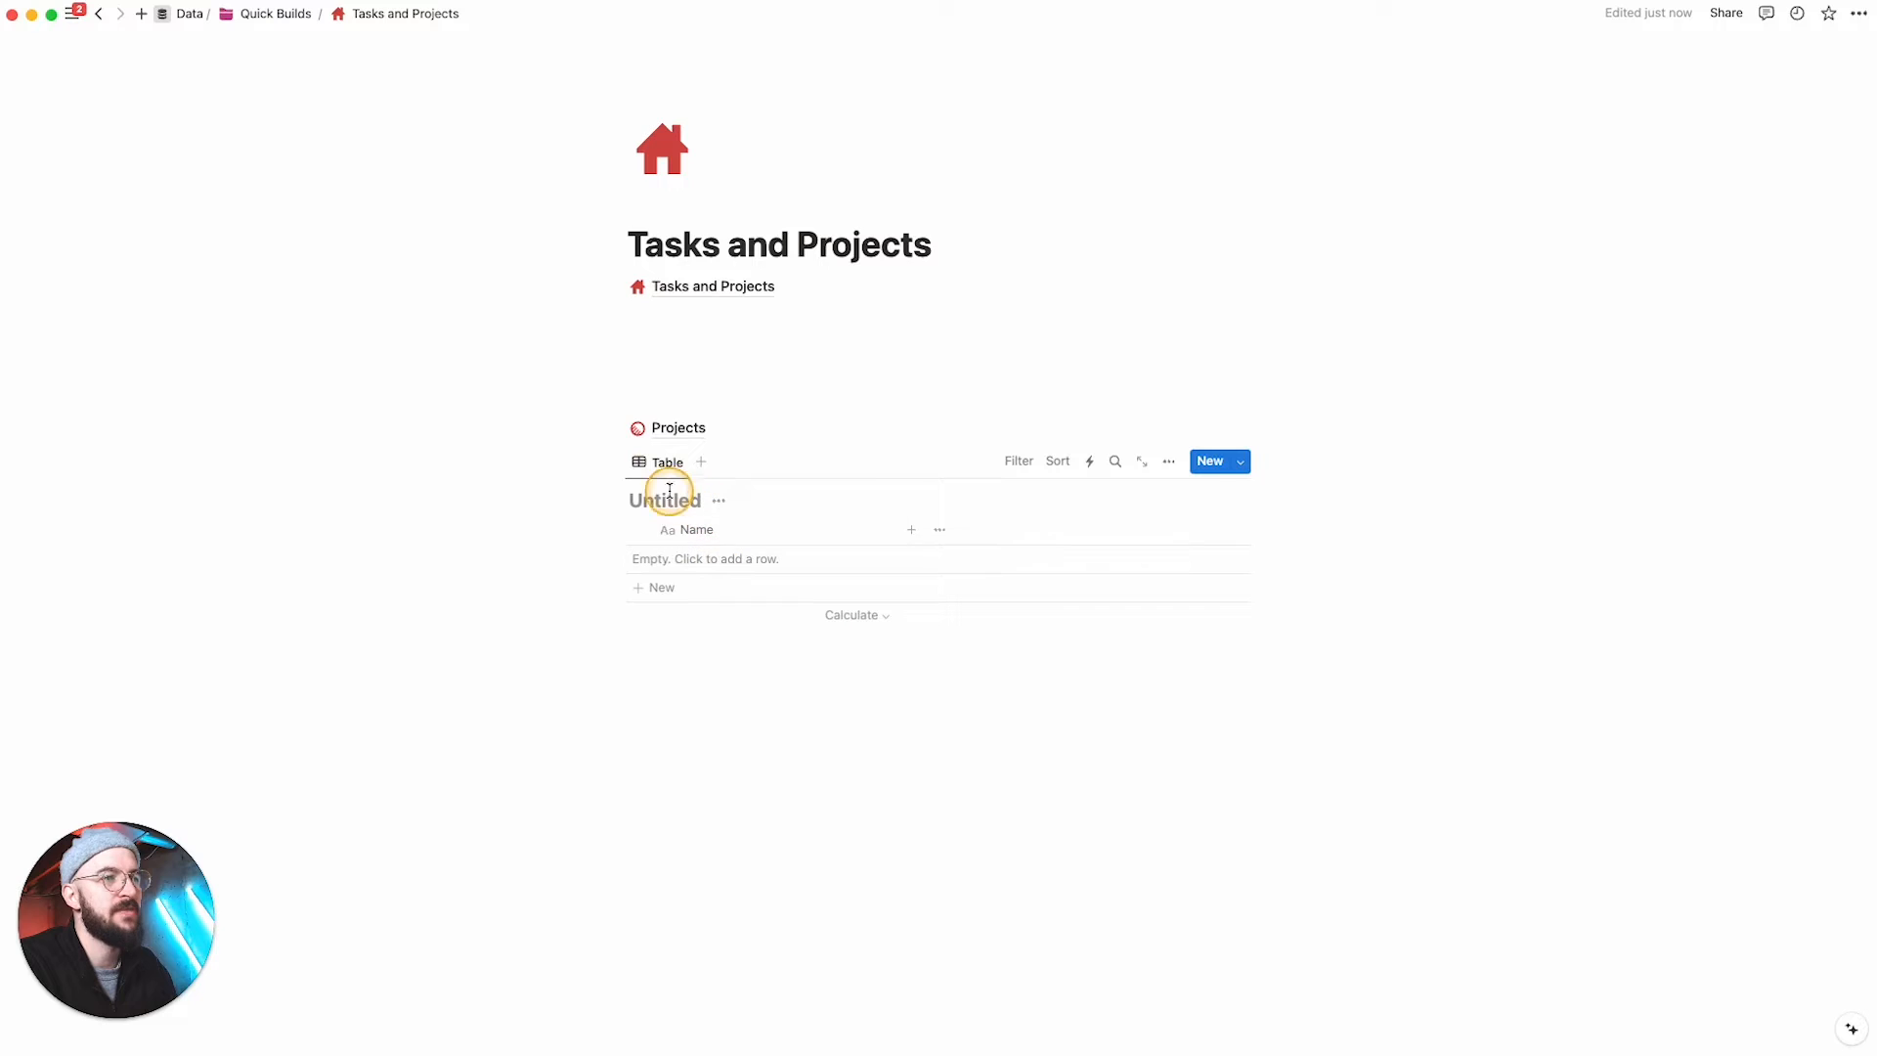
Step: Title the new database Tasks and turn it into a page
{"action": "left_click", "coordinate": [668, 500]}
{"action": "type", "text": "Tasks"}
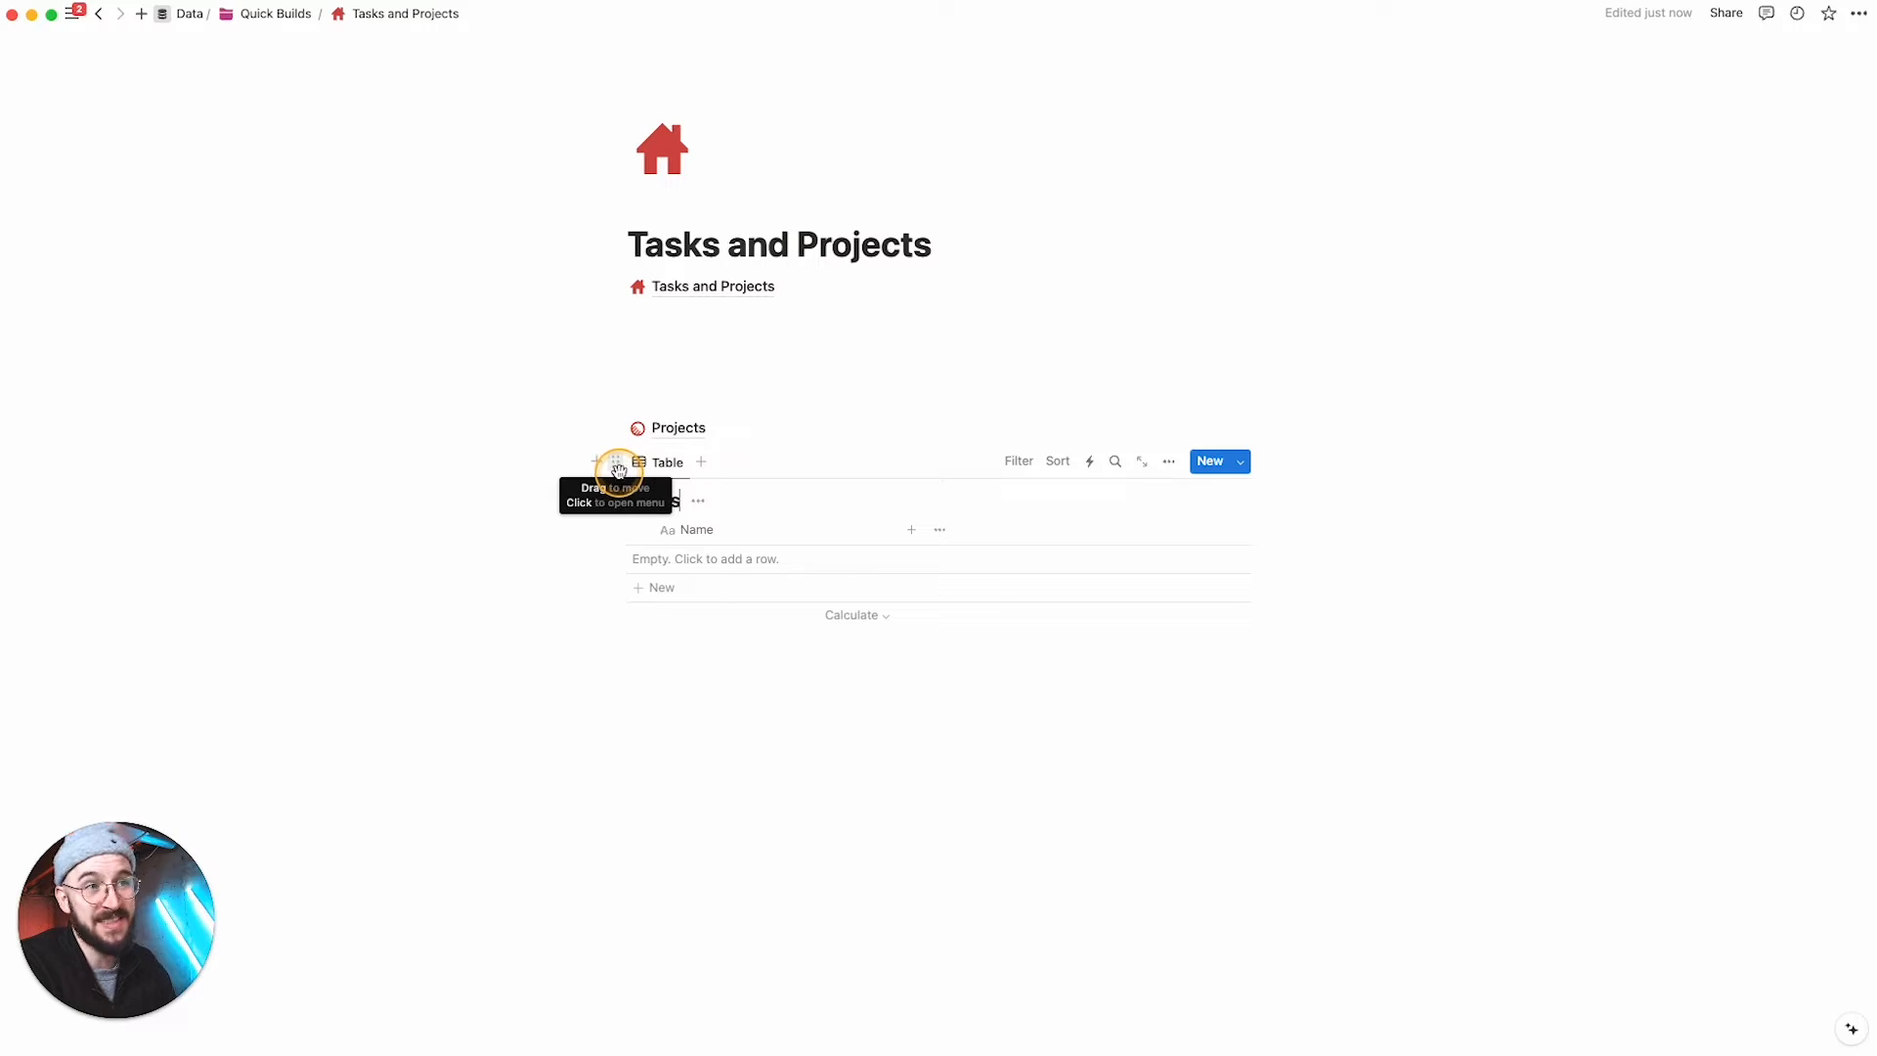
{"action": "left_click", "coordinate": [618, 466]}
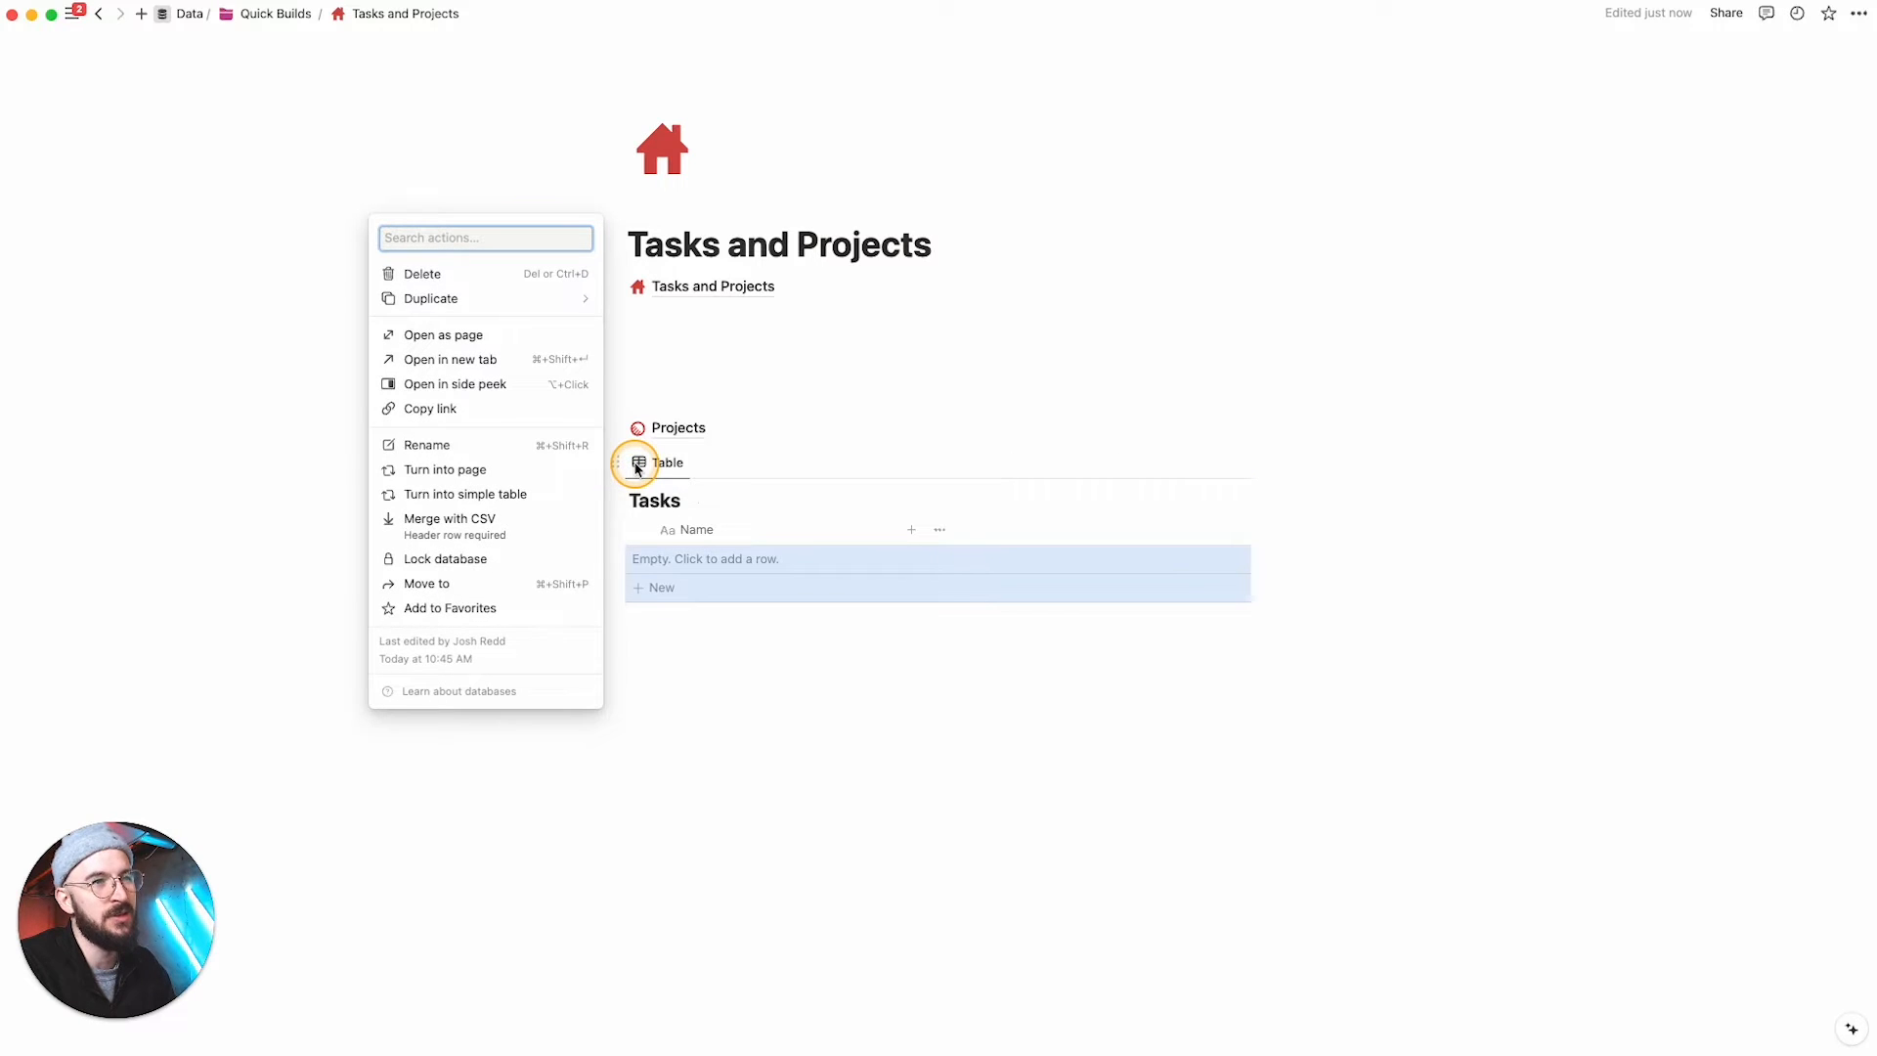
{"action": "left_click", "coordinate": [482, 473]}
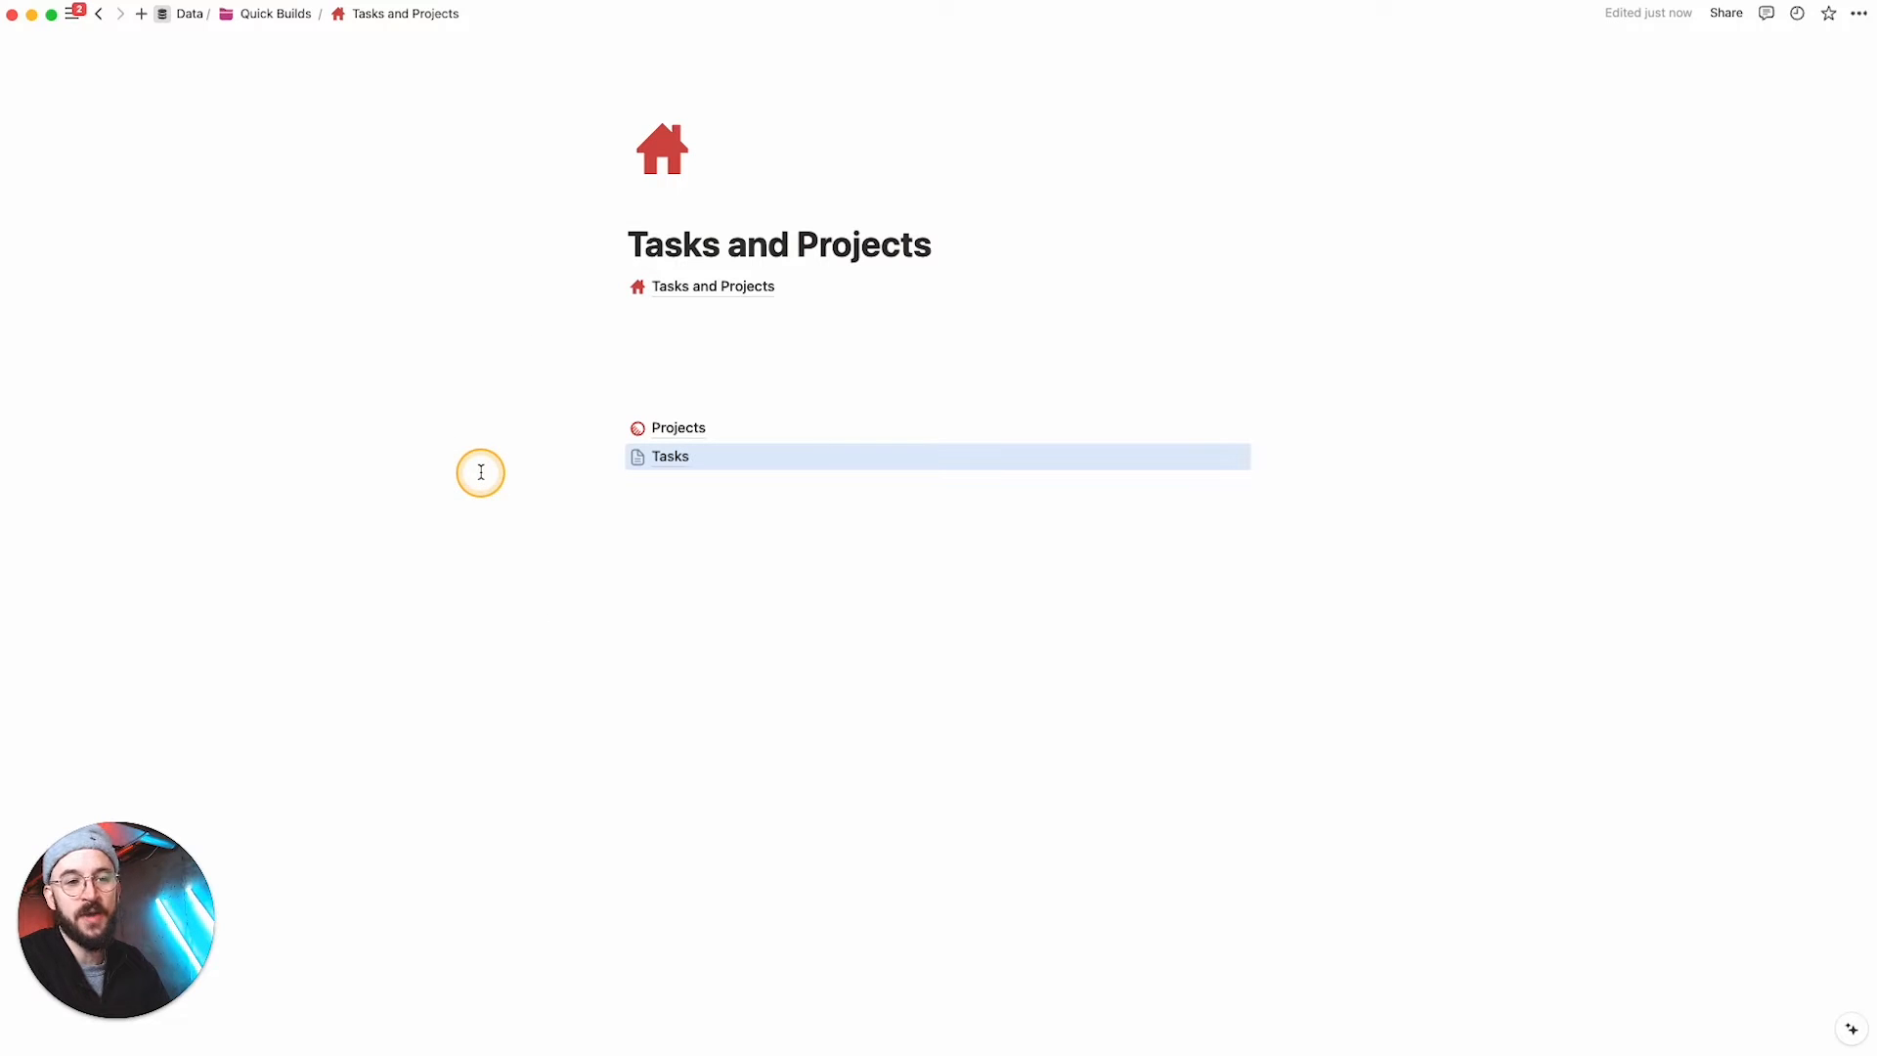
{"action": "left_click", "coordinate": [587, 527]}
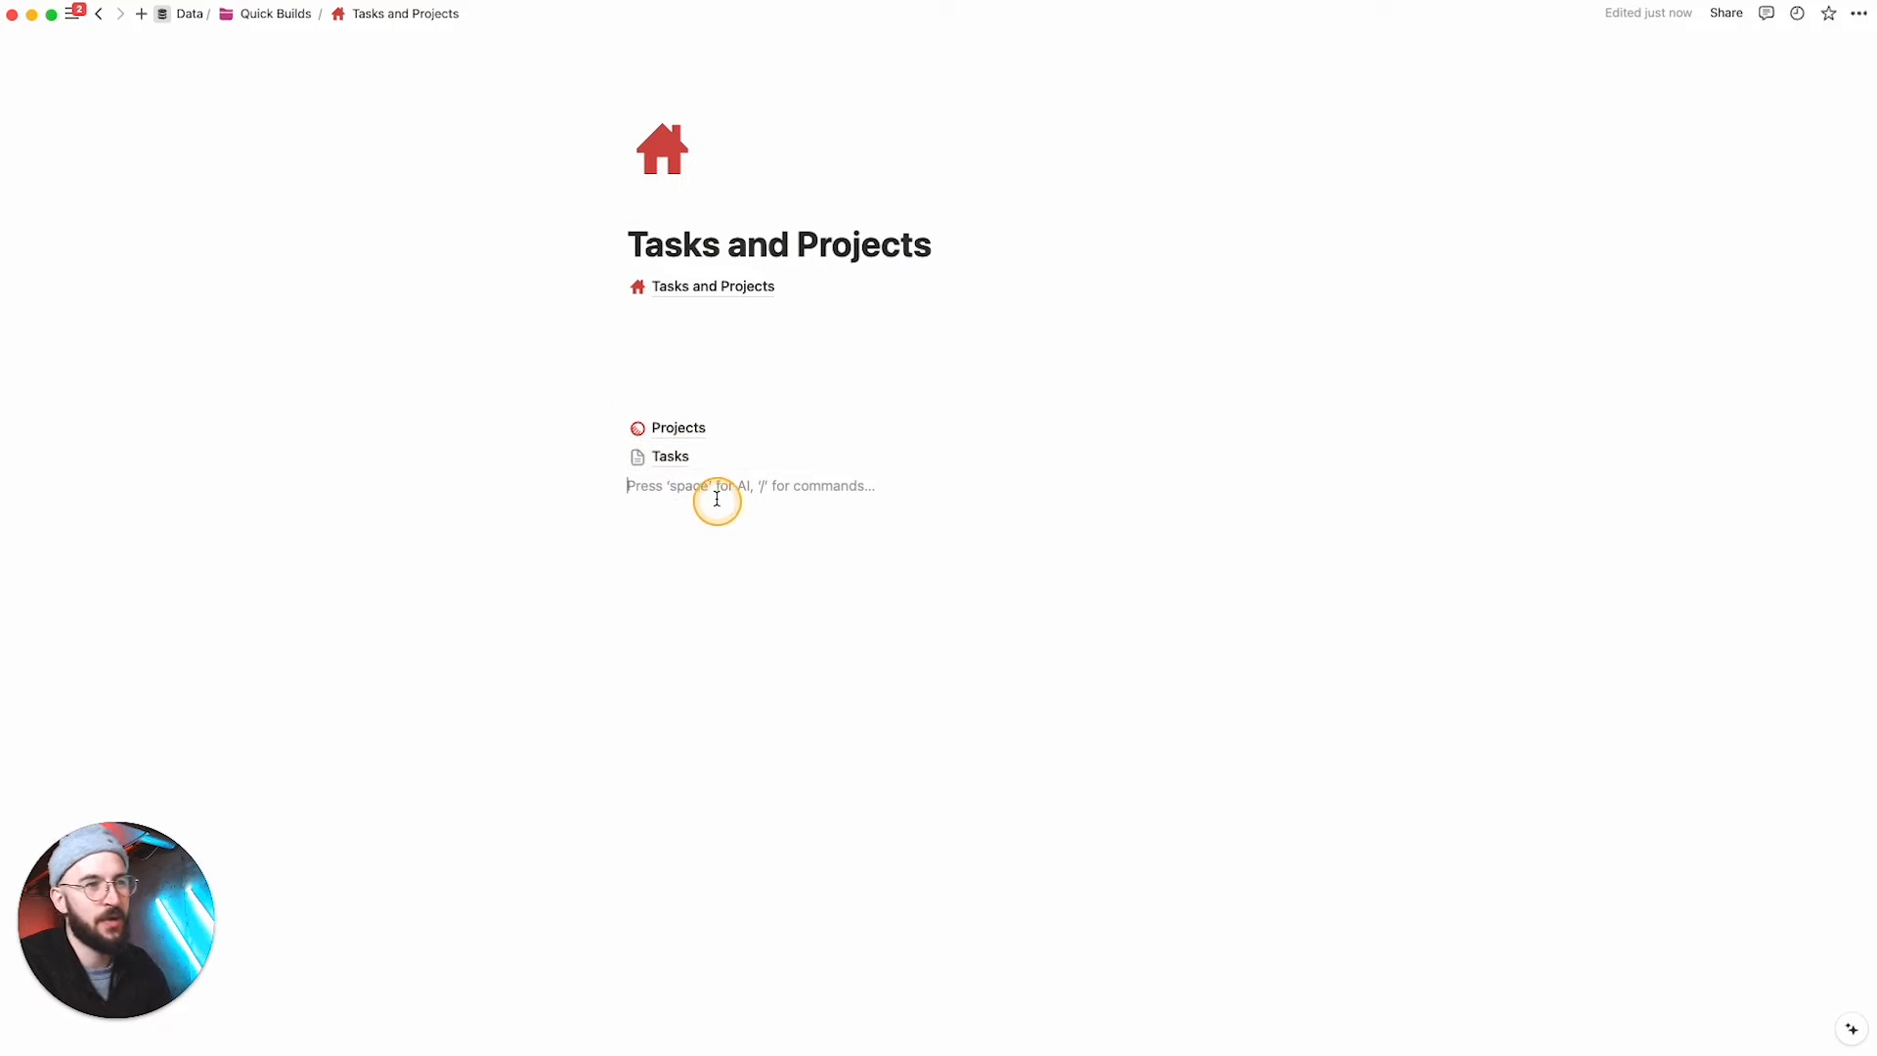
Step: Open the Tasks database and give it the blue filled-circle checkmark icon, searching the icons for "check"
{"action": "left_click", "coordinate": [685, 460]}
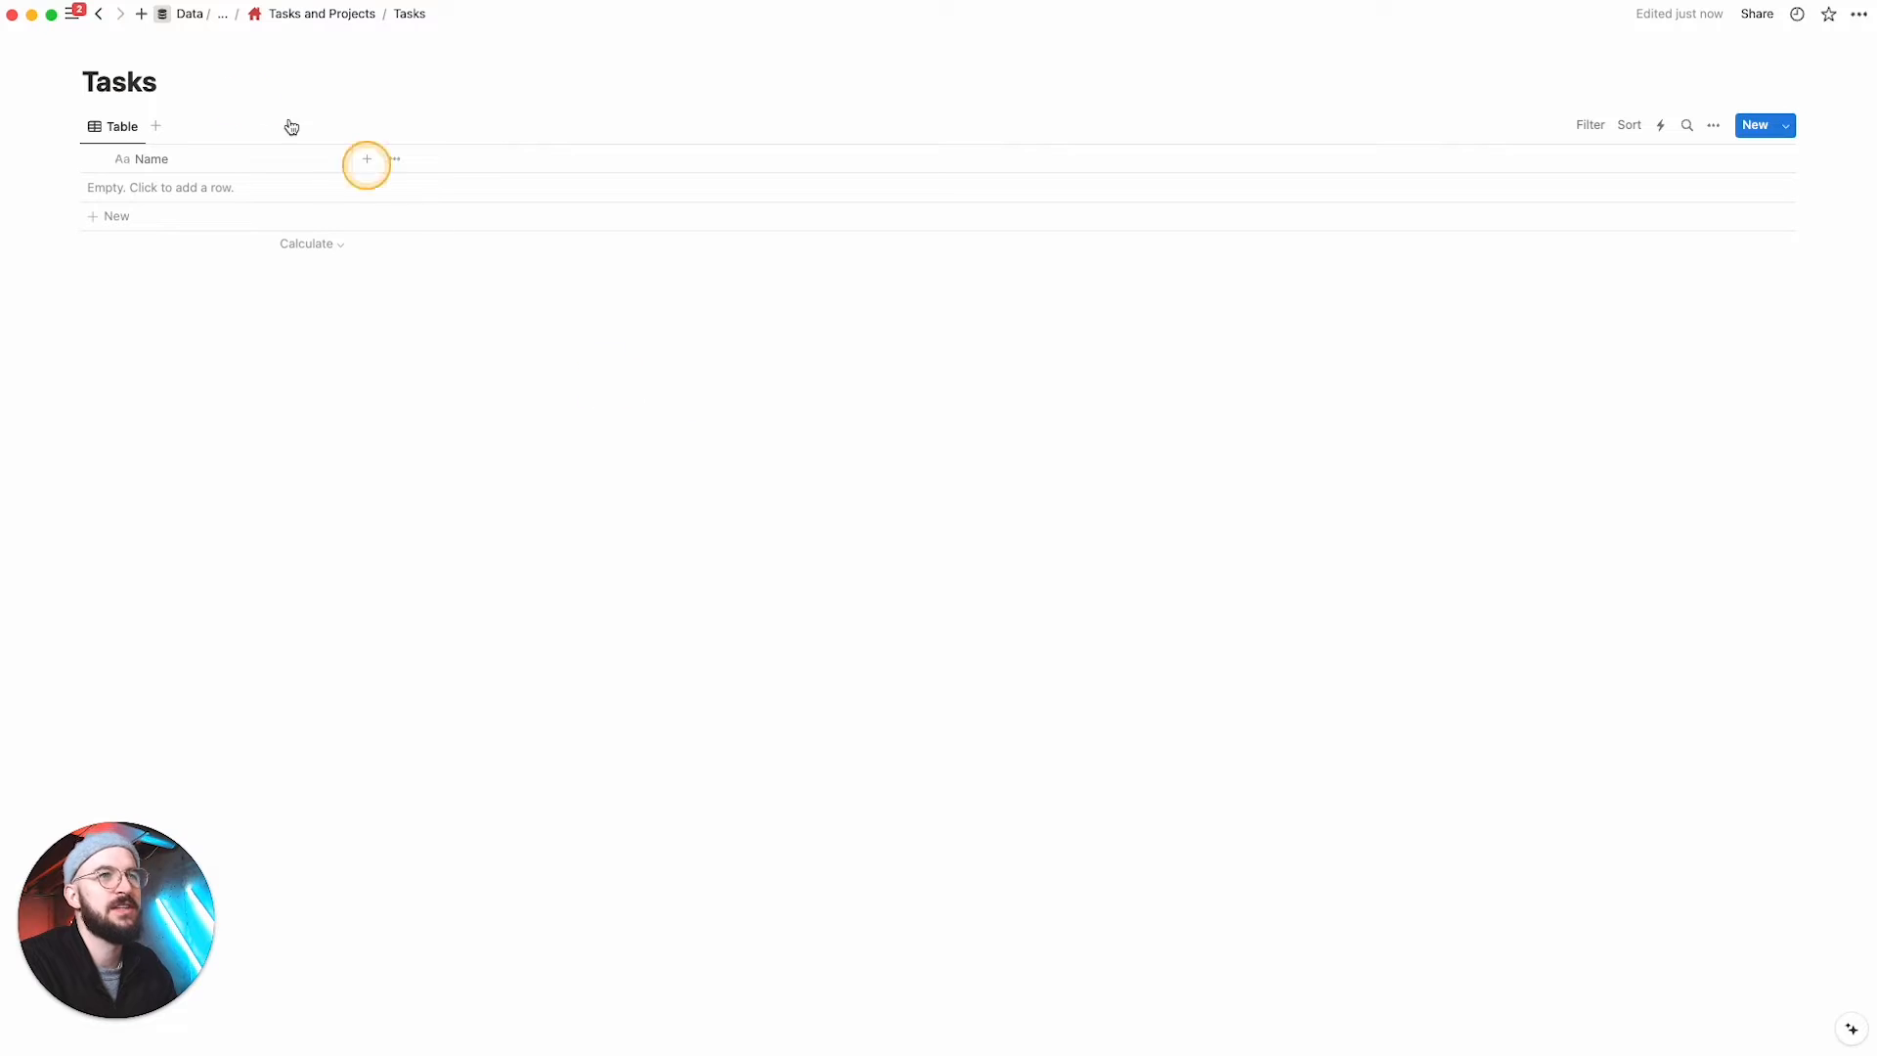
{"action": "left_click", "coordinate": [96, 82]}
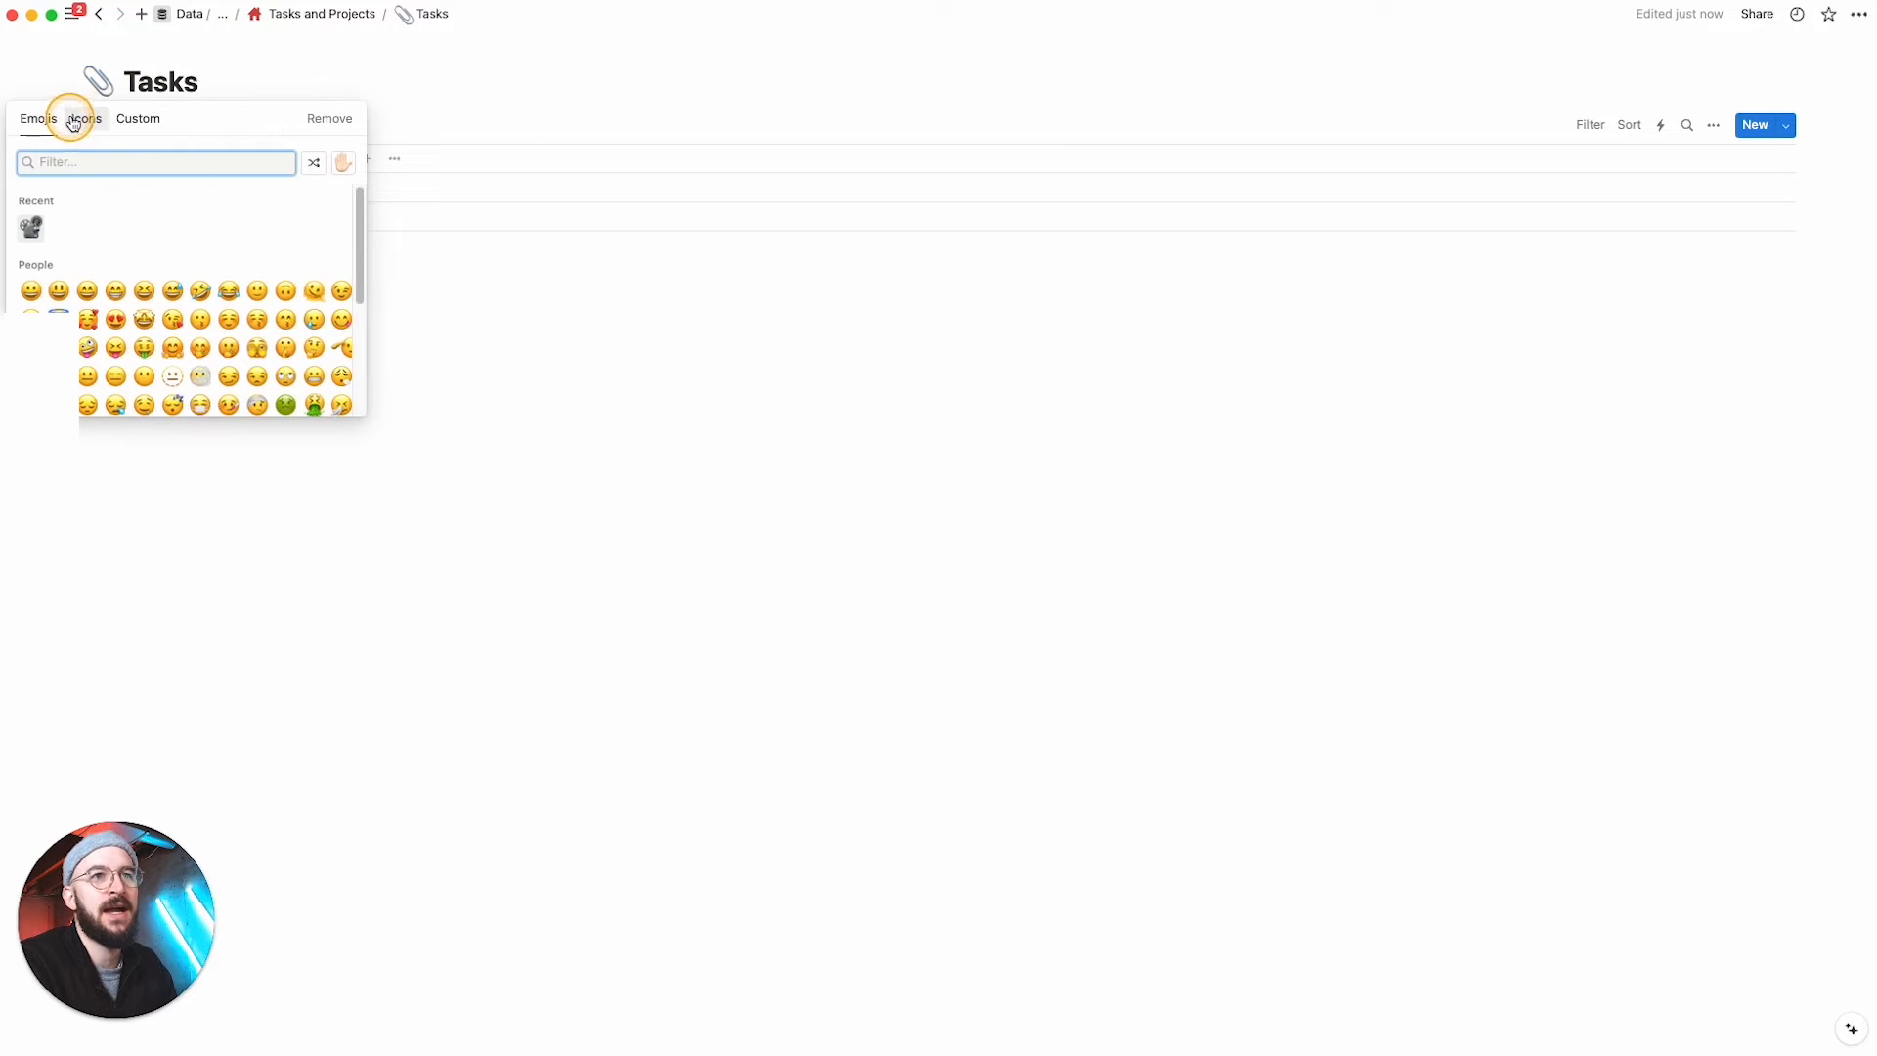
{"action": "left_click", "coordinate": [86, 118]}
{"action": "type", "text": "check"}
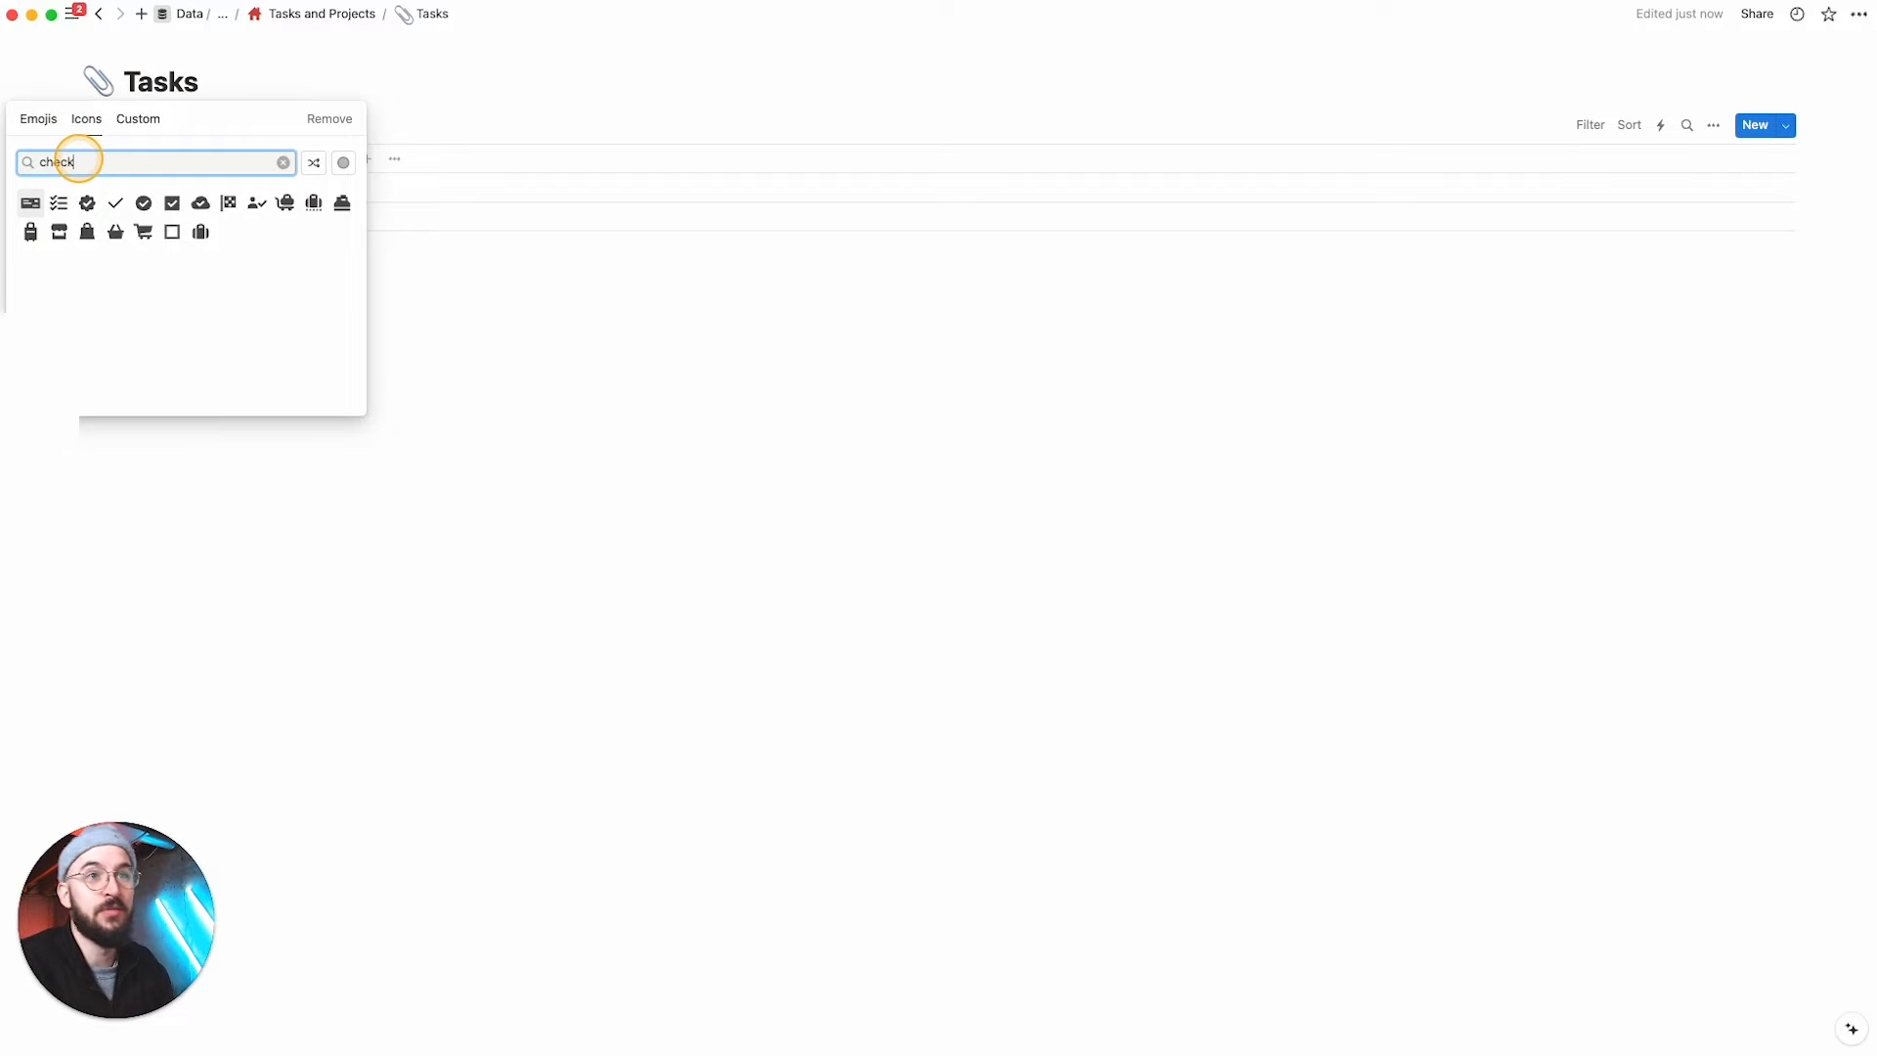
{"action": "mouse_move", "coordinate": [143, 203]}
{"action": "left_click", "coordinate": [115, 264]}
Step: Rename the Name property of the Tasks table to Task
{"action": "left_click", "coordinate": [225, 160]}
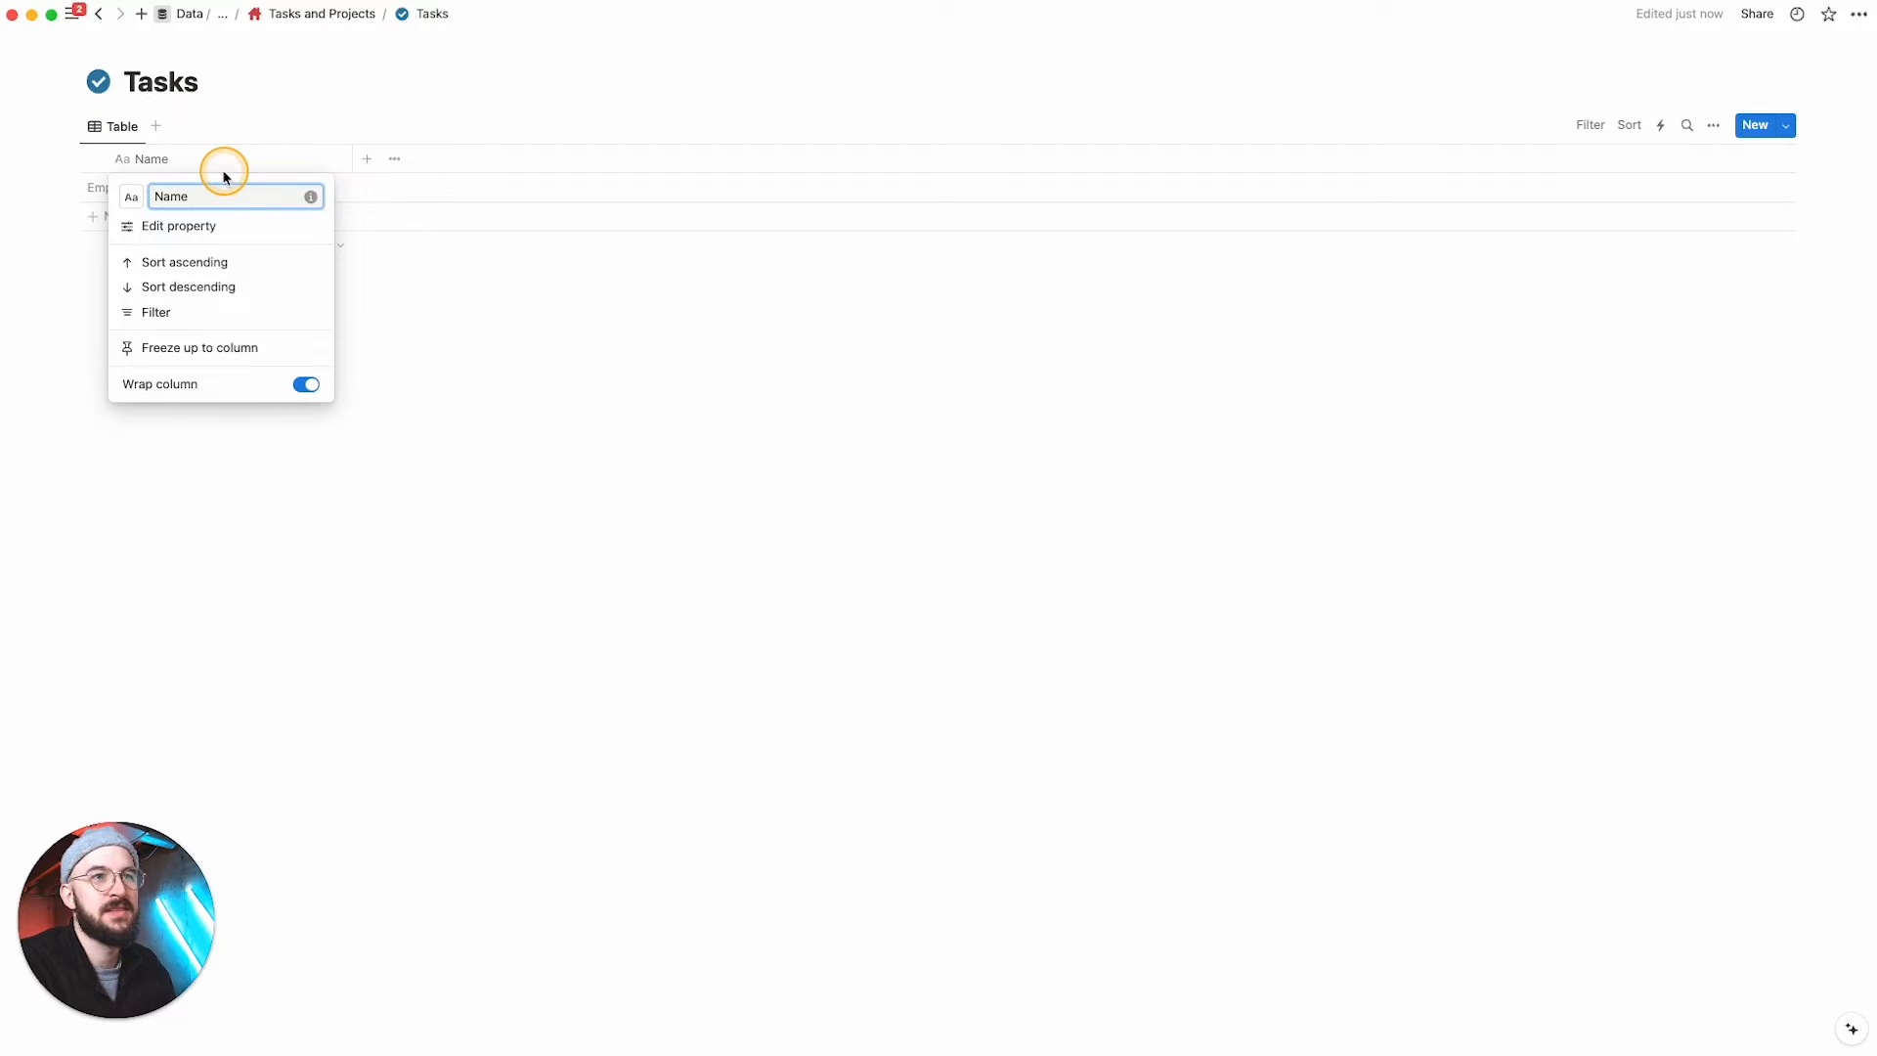
{"action": "key", "text": "super+BackSpace"}
{"action": "type", "text": "Task"}
{"action": "key", "text": "Return"}
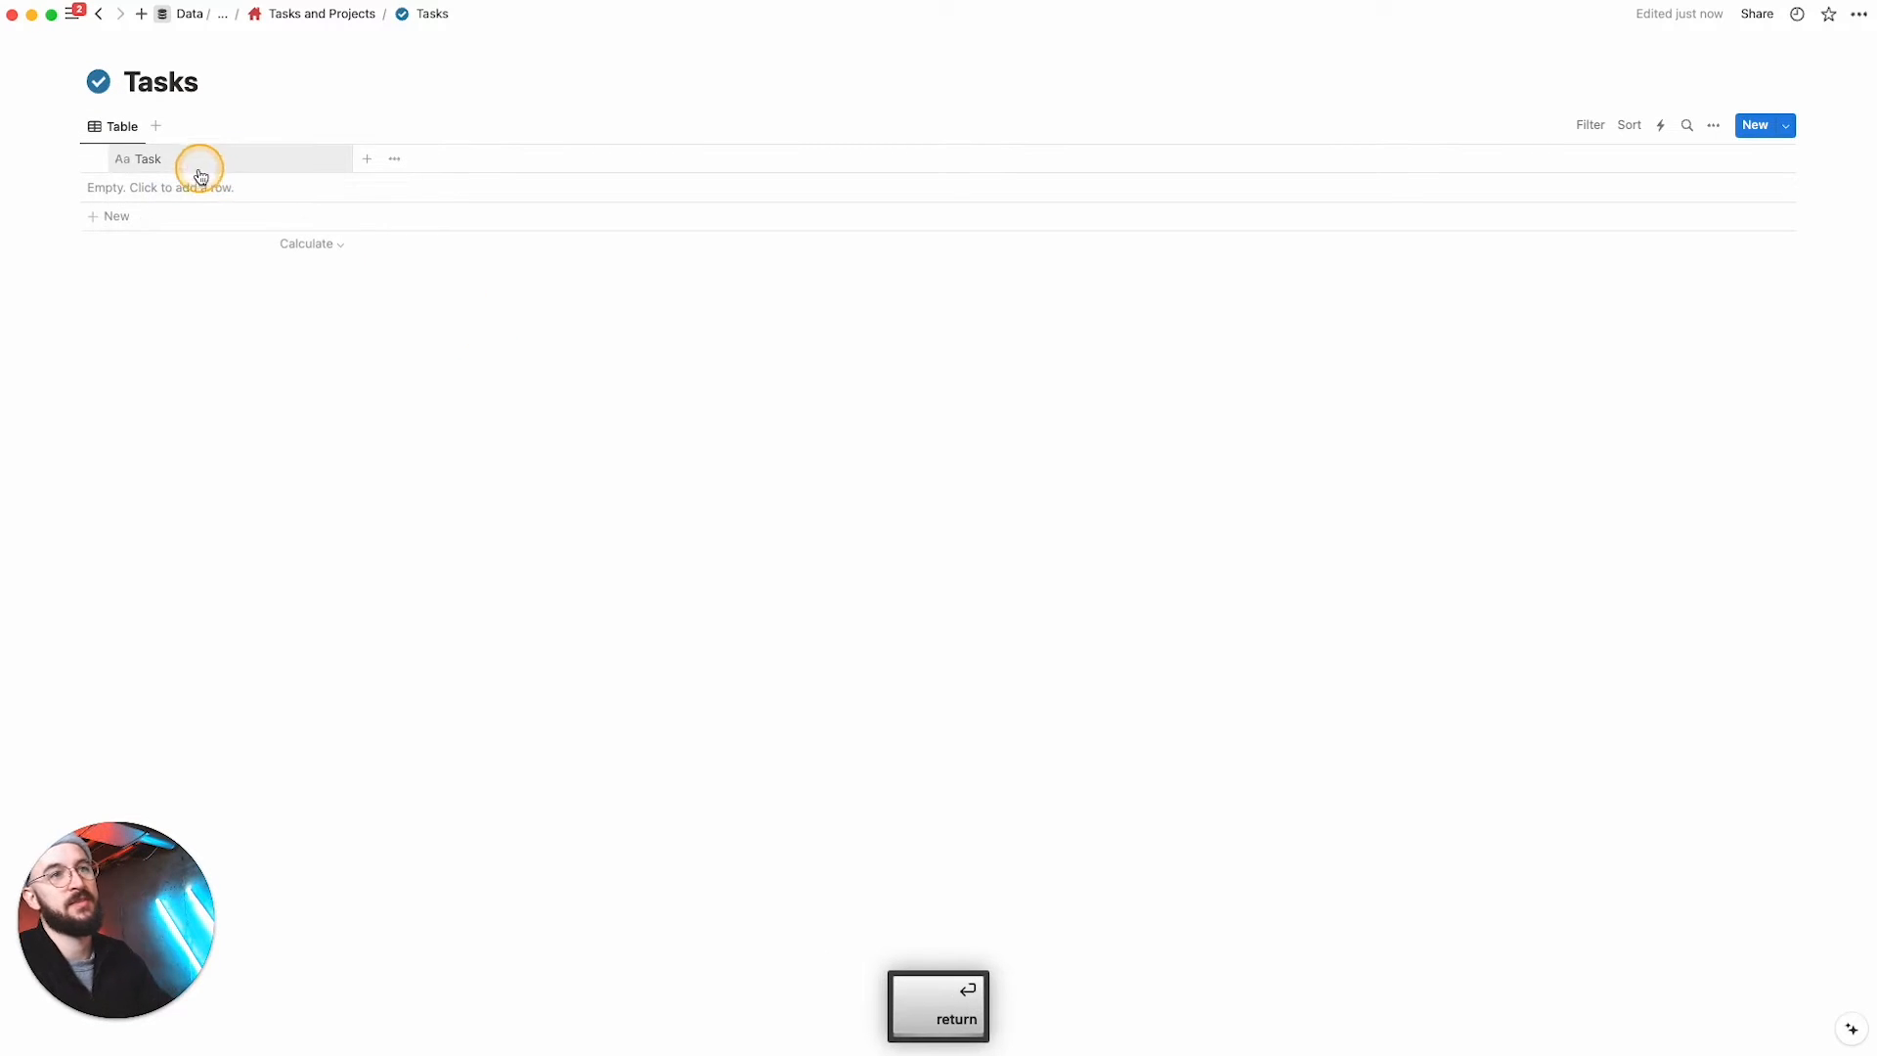
Step: Add three rows named Task 1, Task 2 and Task 3 to the Tasks table
{"action": "left_click", "coordinate": [191, 189]}
{"action": "type", "text": "Task a"}
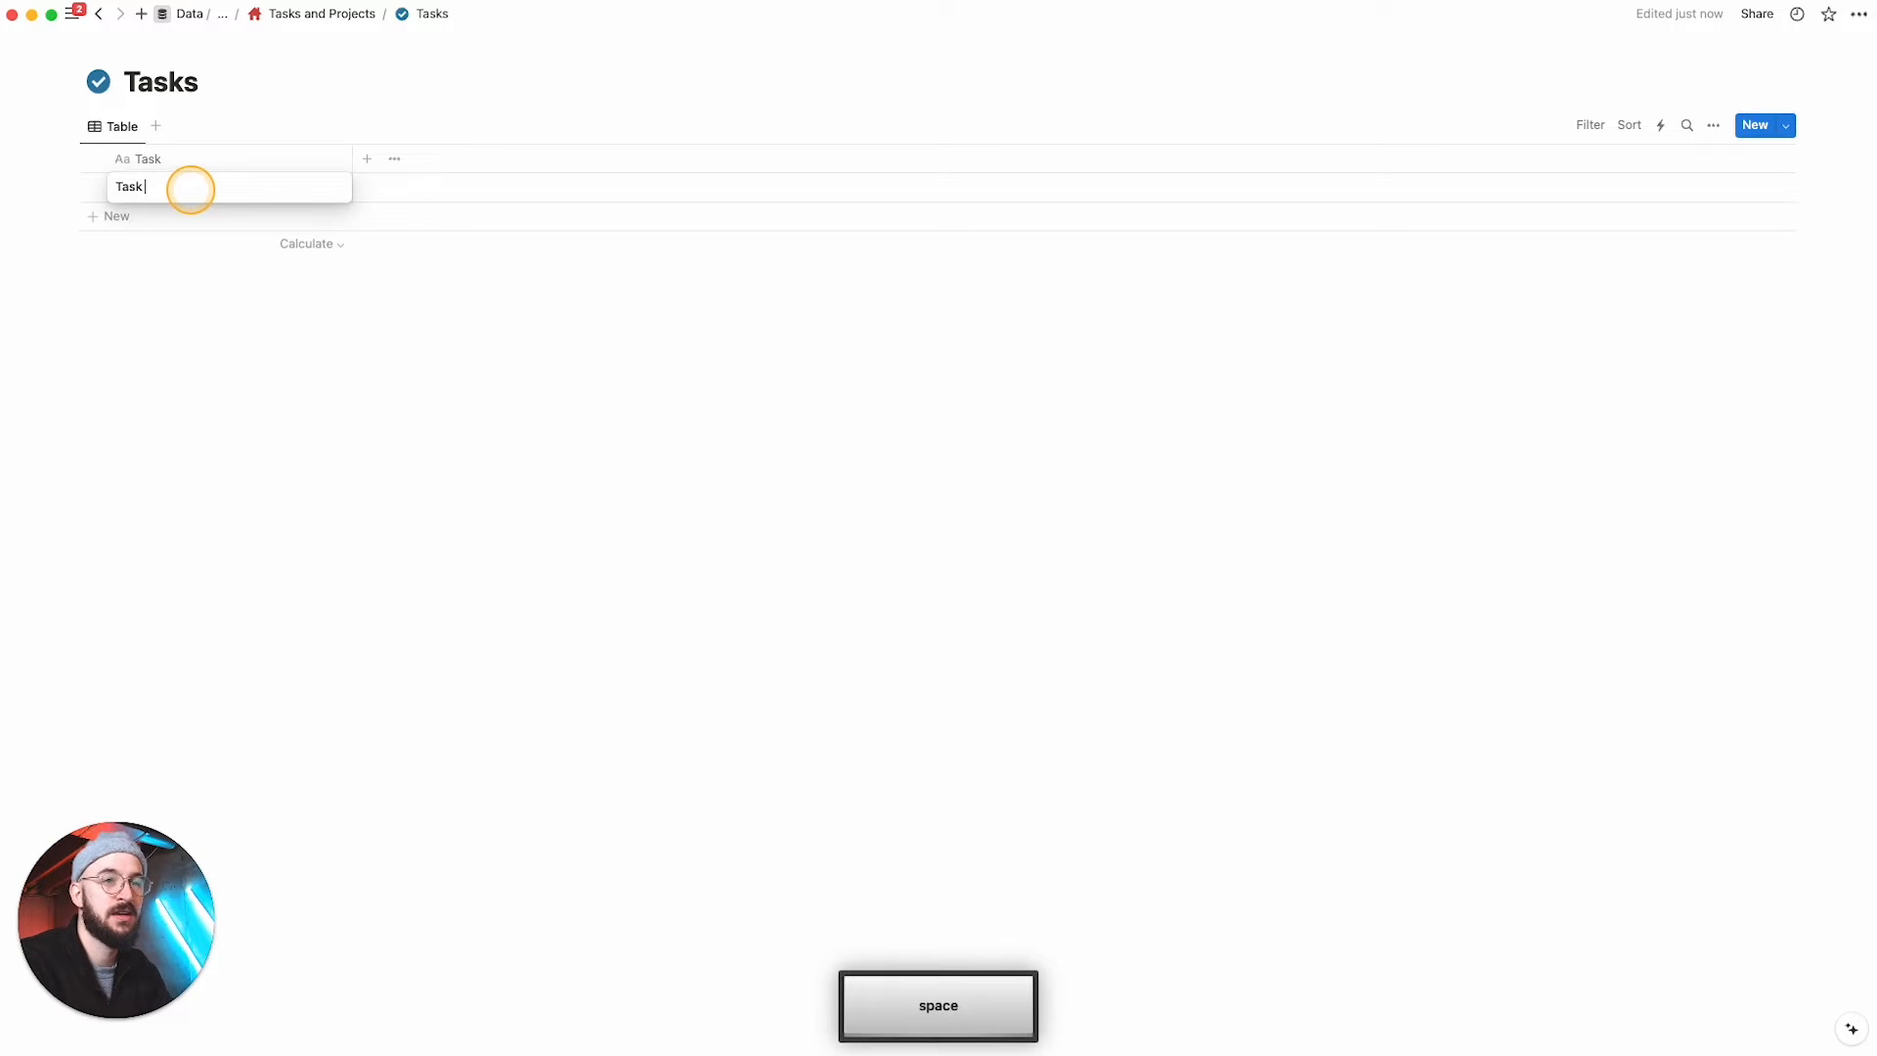
{"action": "key", "text": "Return"}
{"action": "key", "text": "Return"}
{"action": "key", "text": "BackSpace"}
{"action": "type", "text": "1"}
{"action": "key", "text": "Return"}
{"action": "key", "text": "shift+Return"}
{"action": "type", "text": "Task 2"}
{"action": "key", "text": "shift+Return"}
{"action": "type", "text": "Tasks"}
{"action": "key", "text": "BackSpace"}
{"action": "type", "text": "3"}
{"action": "key", "text": "Return"}
{"action": "key", "text": "Return"}
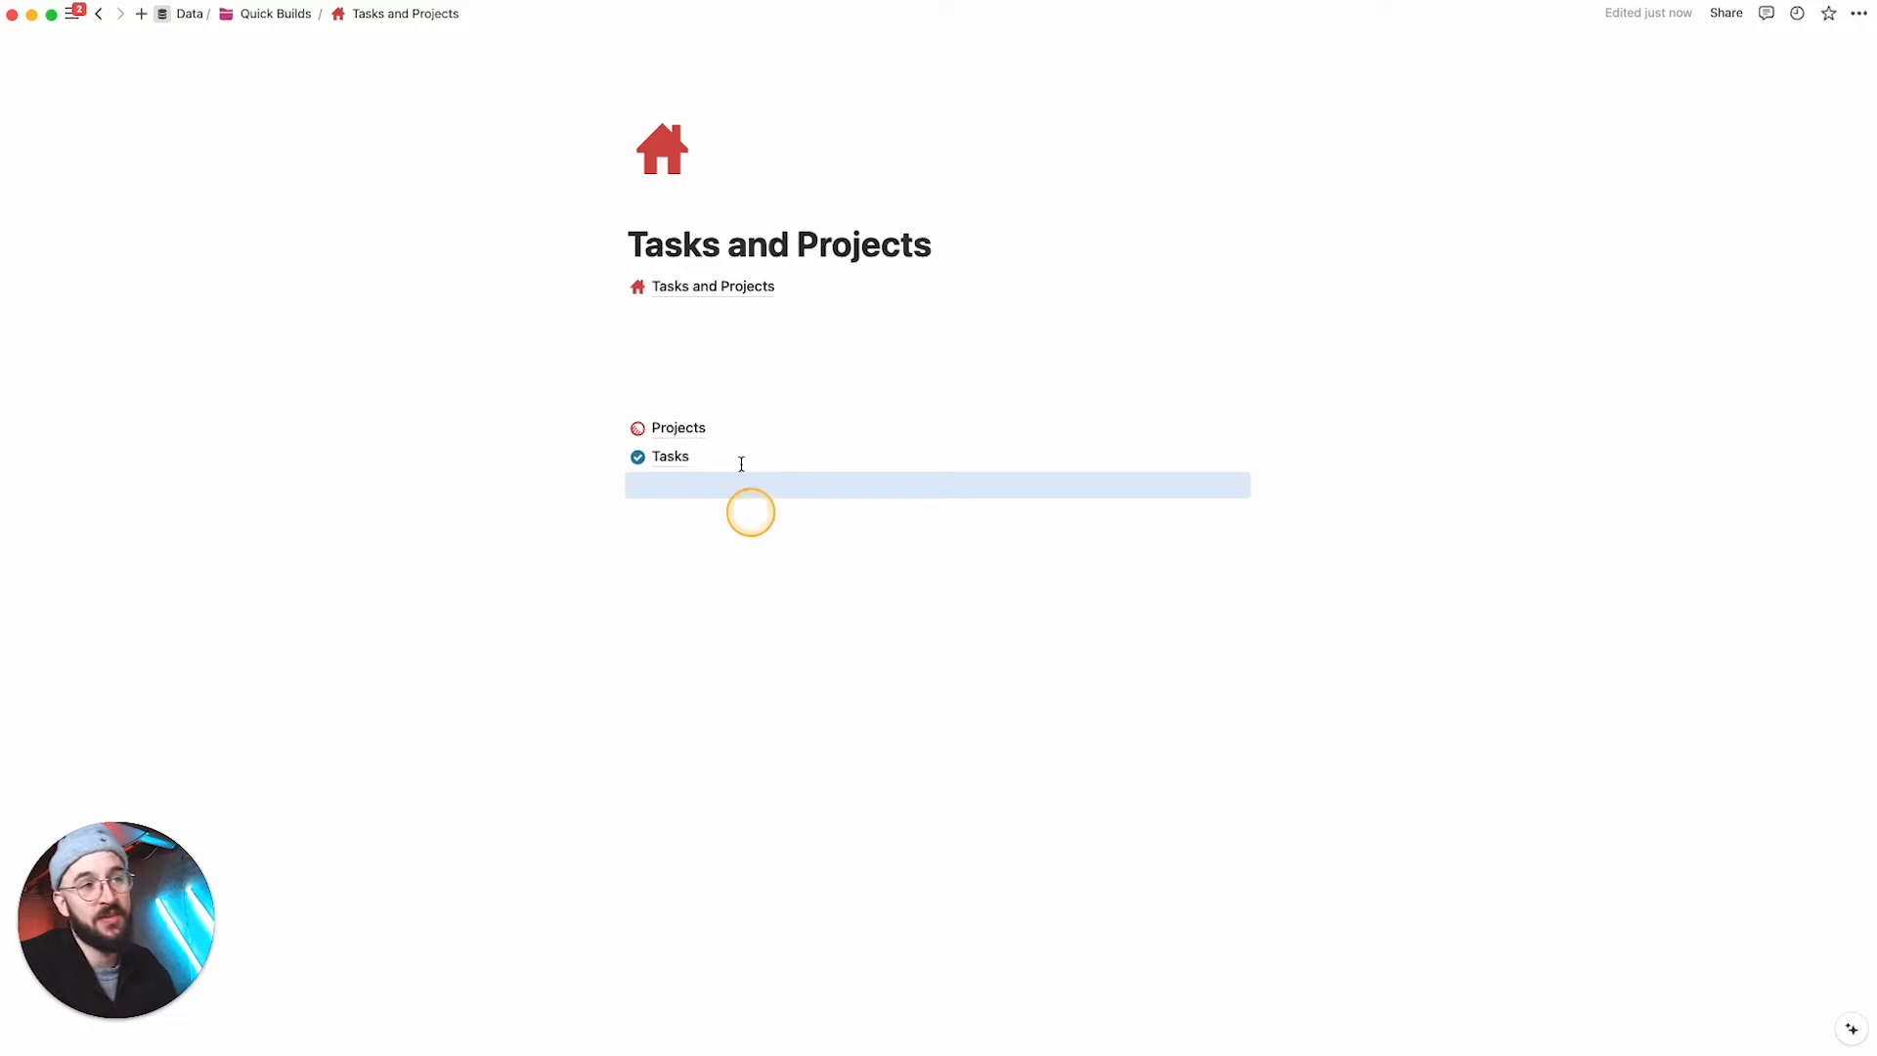
Step: Add an empty to-do item below the Tasks link with a blank line between, and open the Tasks database
{"action": "mouse_move", "coordinate": [657, 457]}
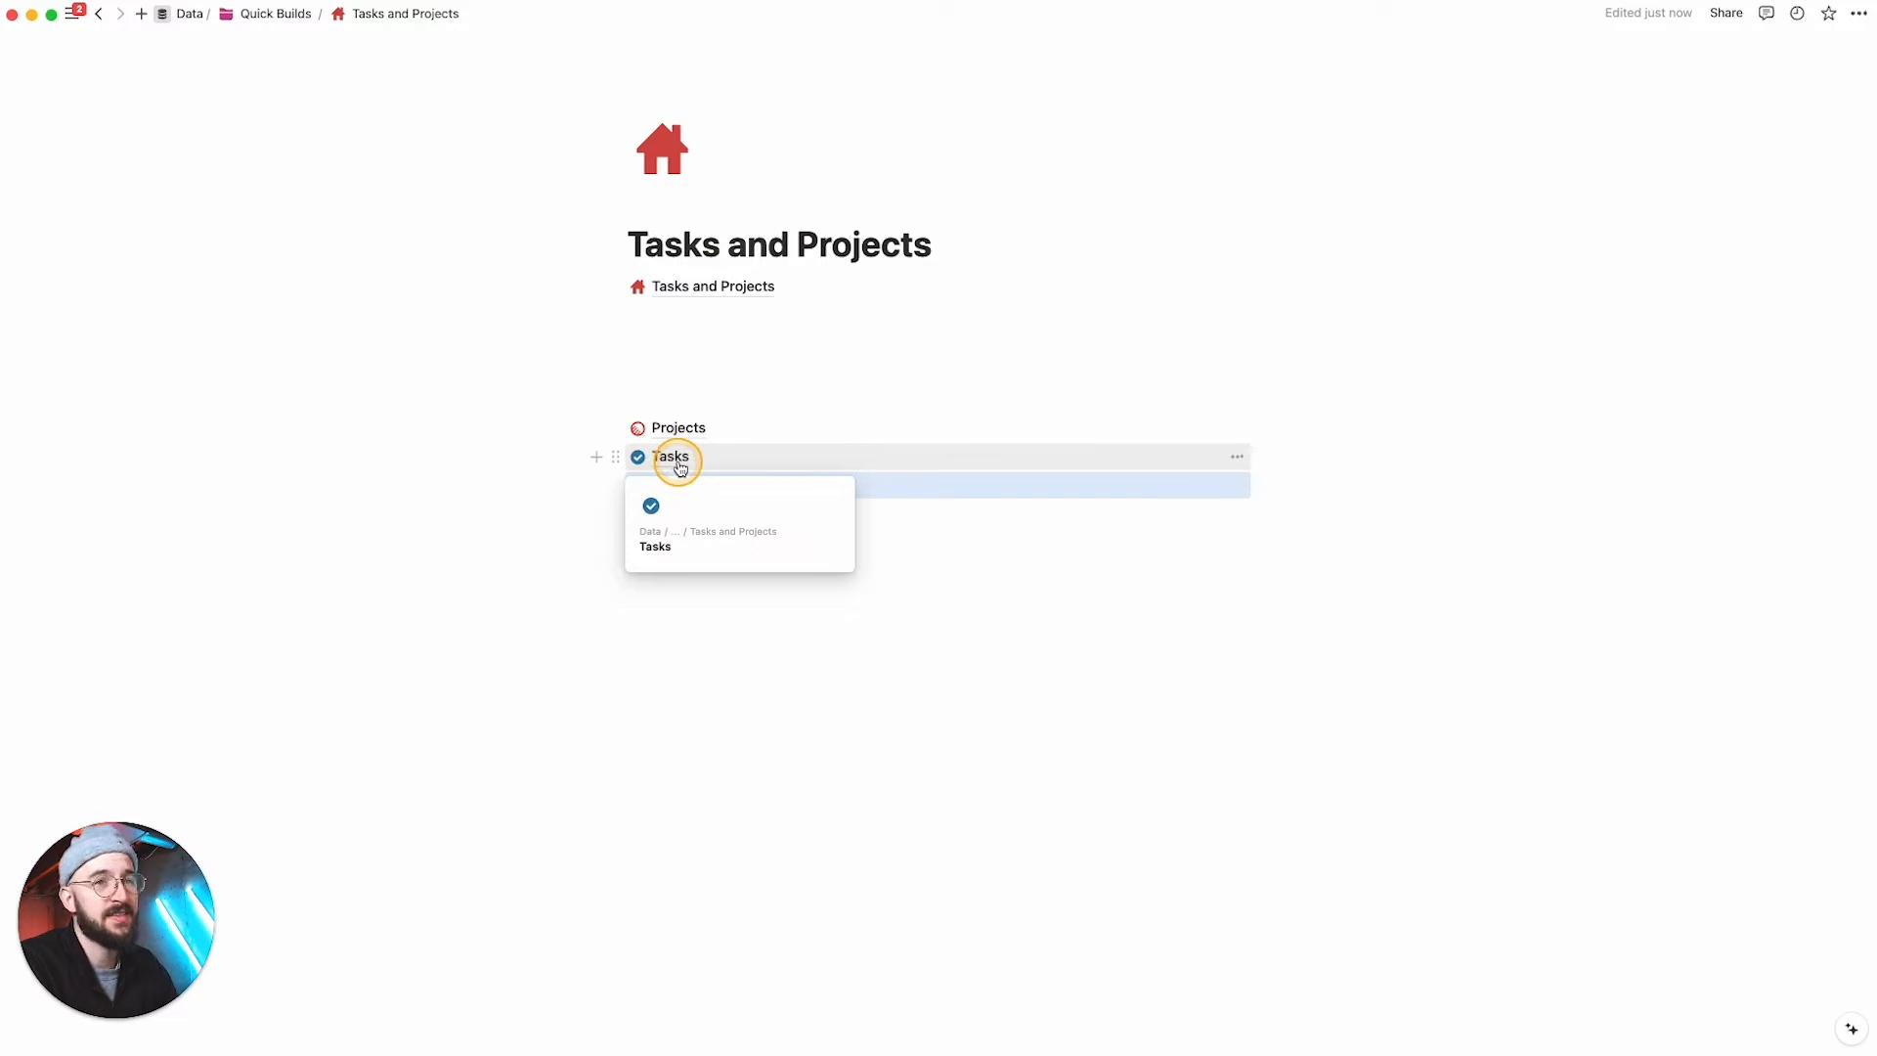
{"action": "left_click", "coordinate": [703, 557]}
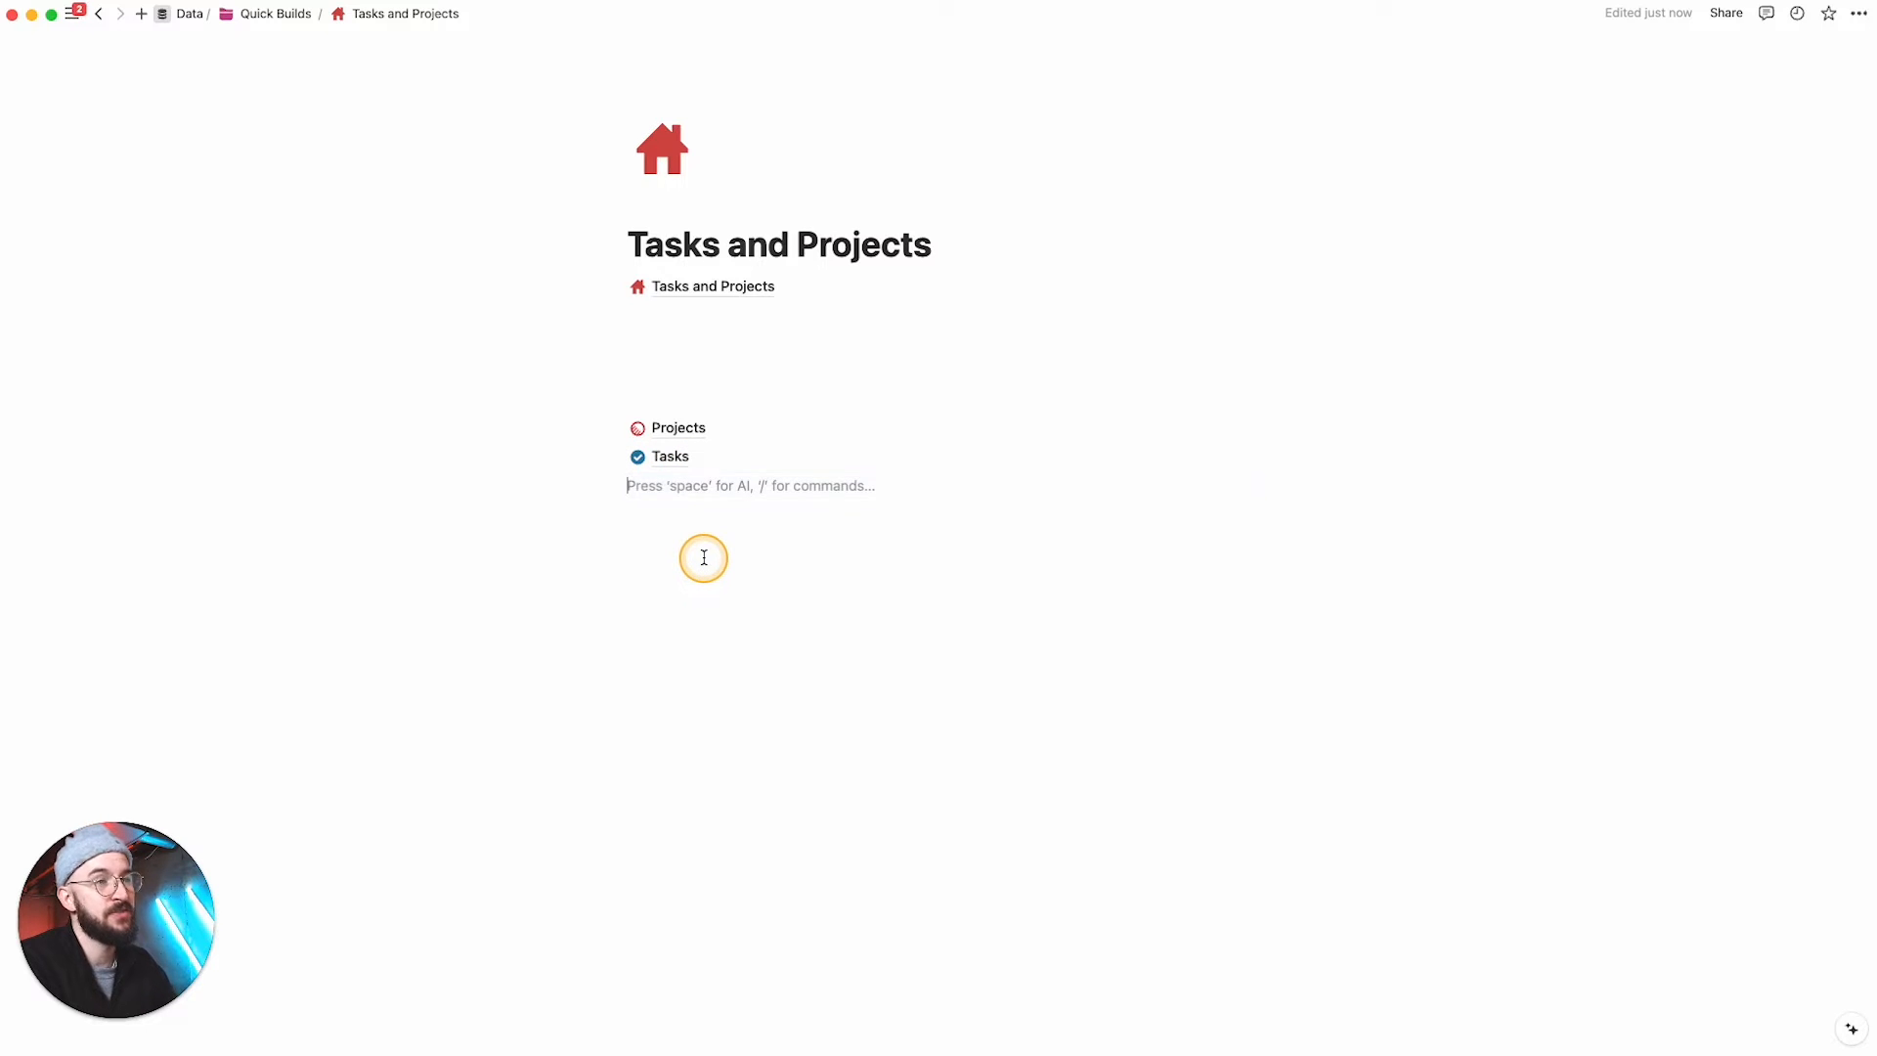
{"action": "key", "text": "Return"}
{"action": "type", "text": "/todo"}
{"action": "key", "text": "Return"}
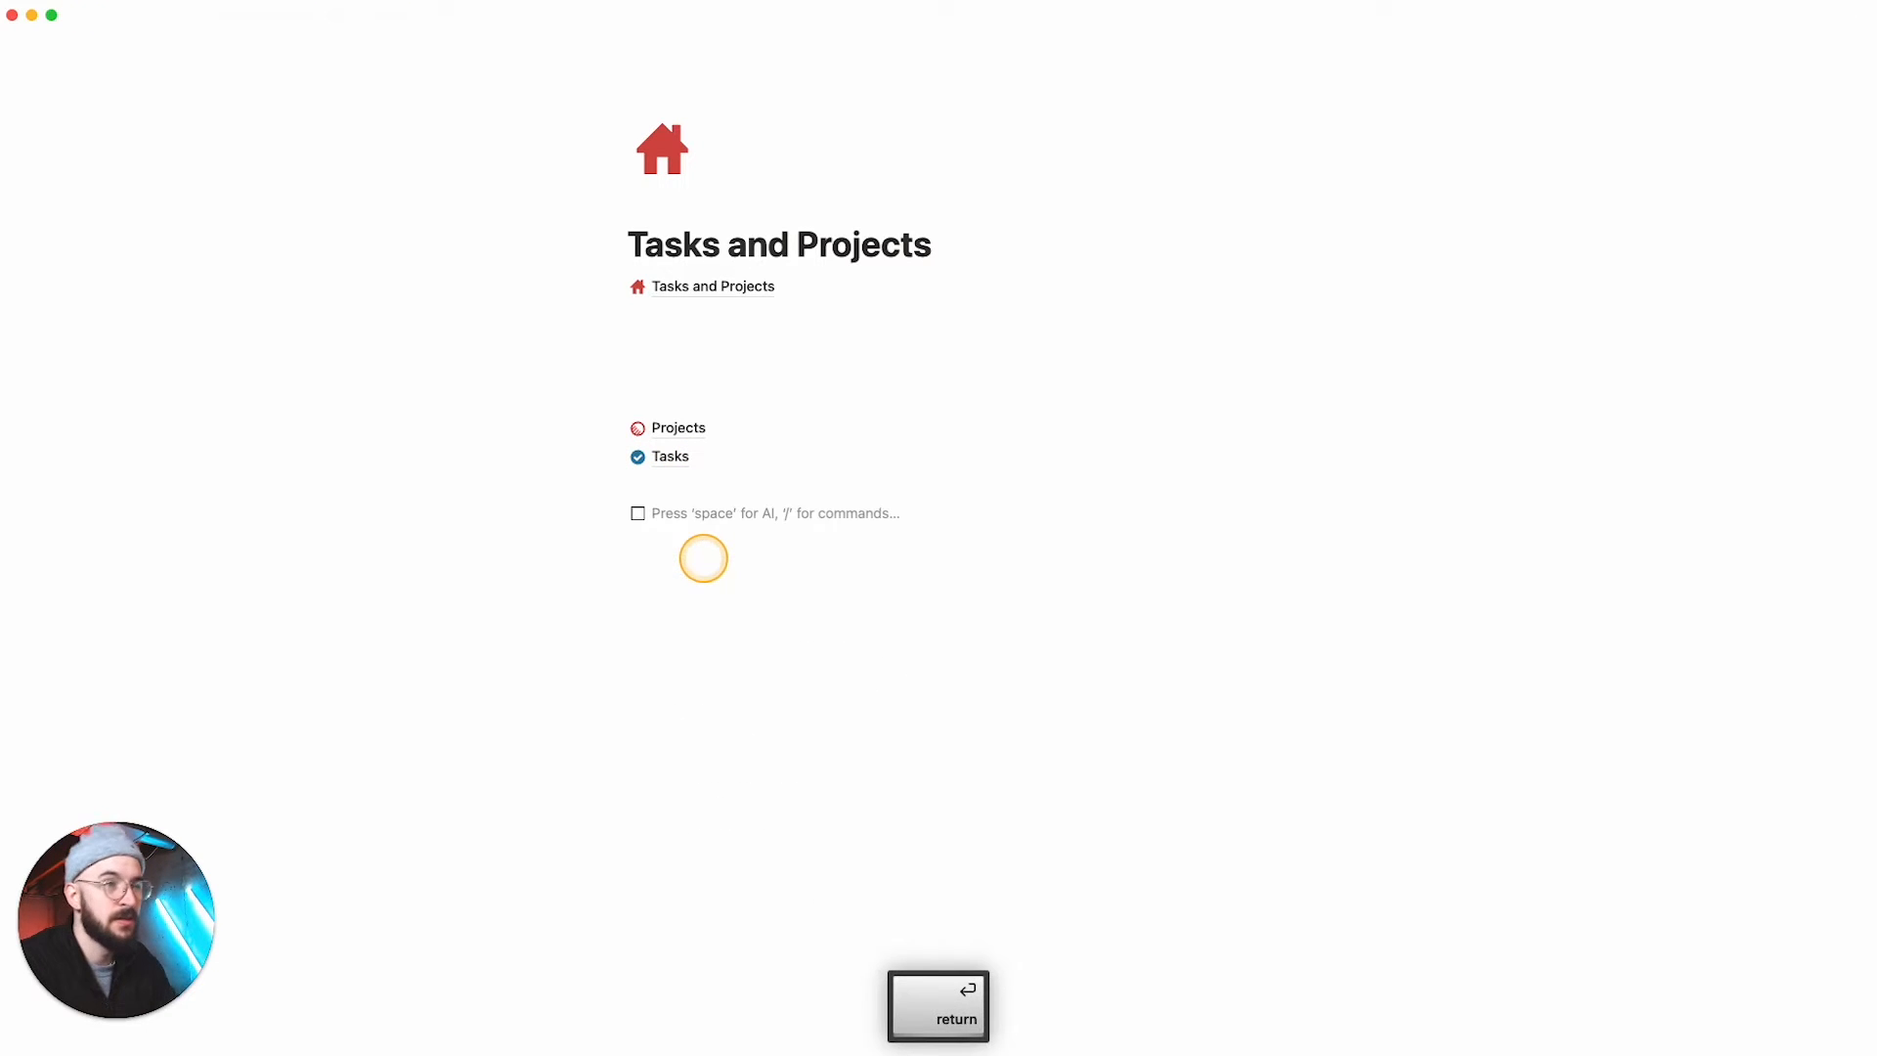
{"action": "left_click", "coordinate": [661, 457]}
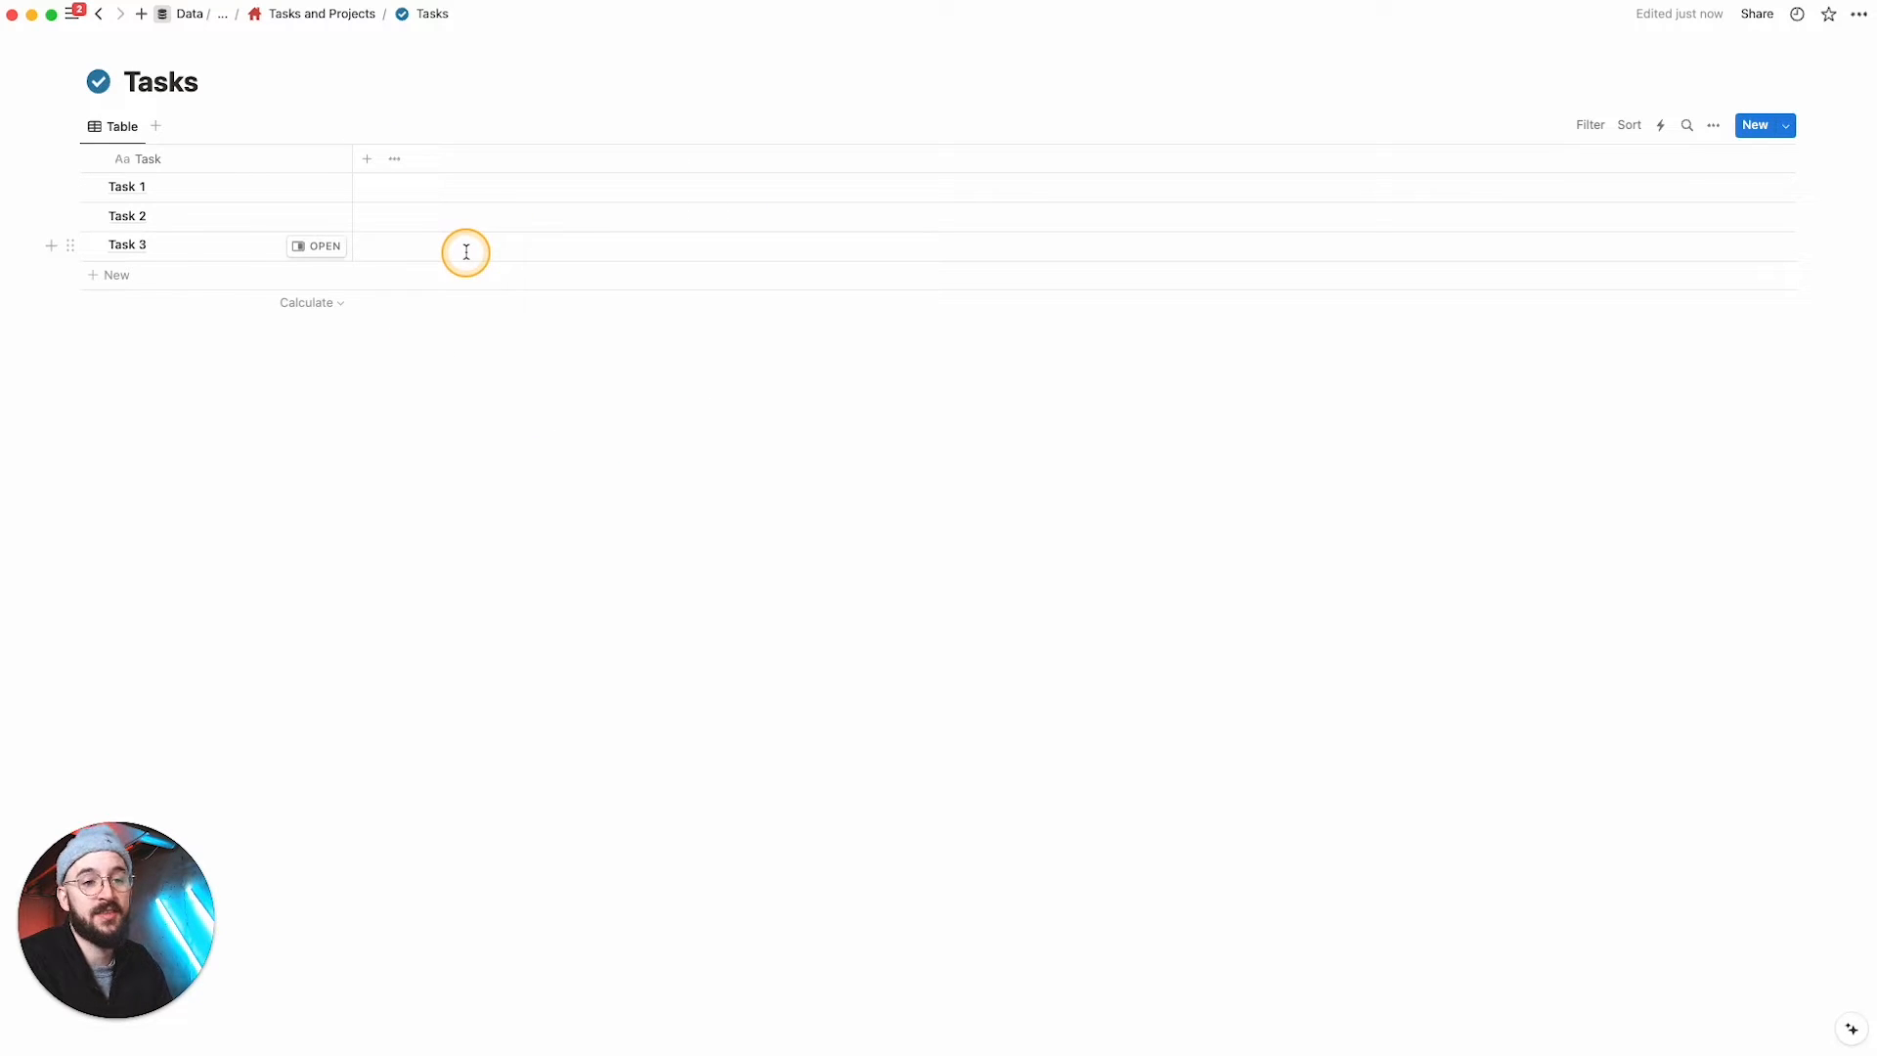
{"action": "left_click", "coordinate": [363, 161]}
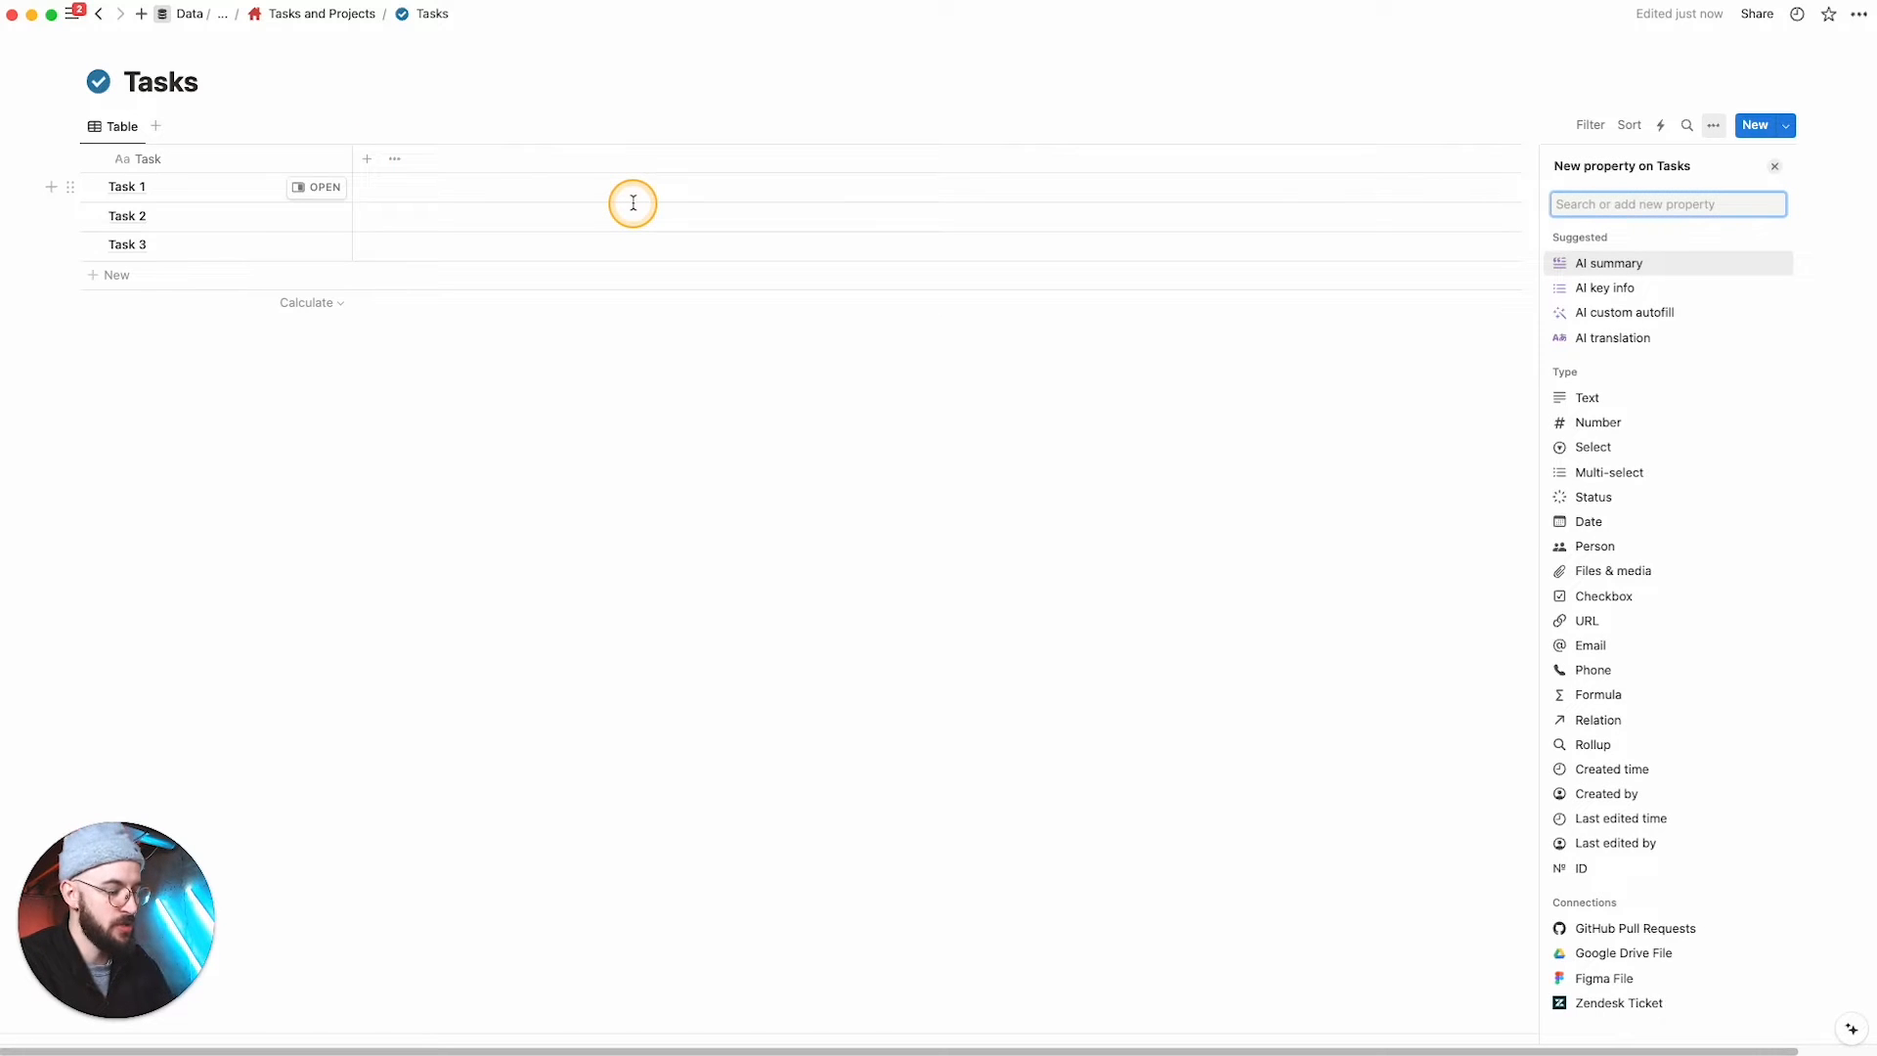
{"action": "type", "text": "check"}
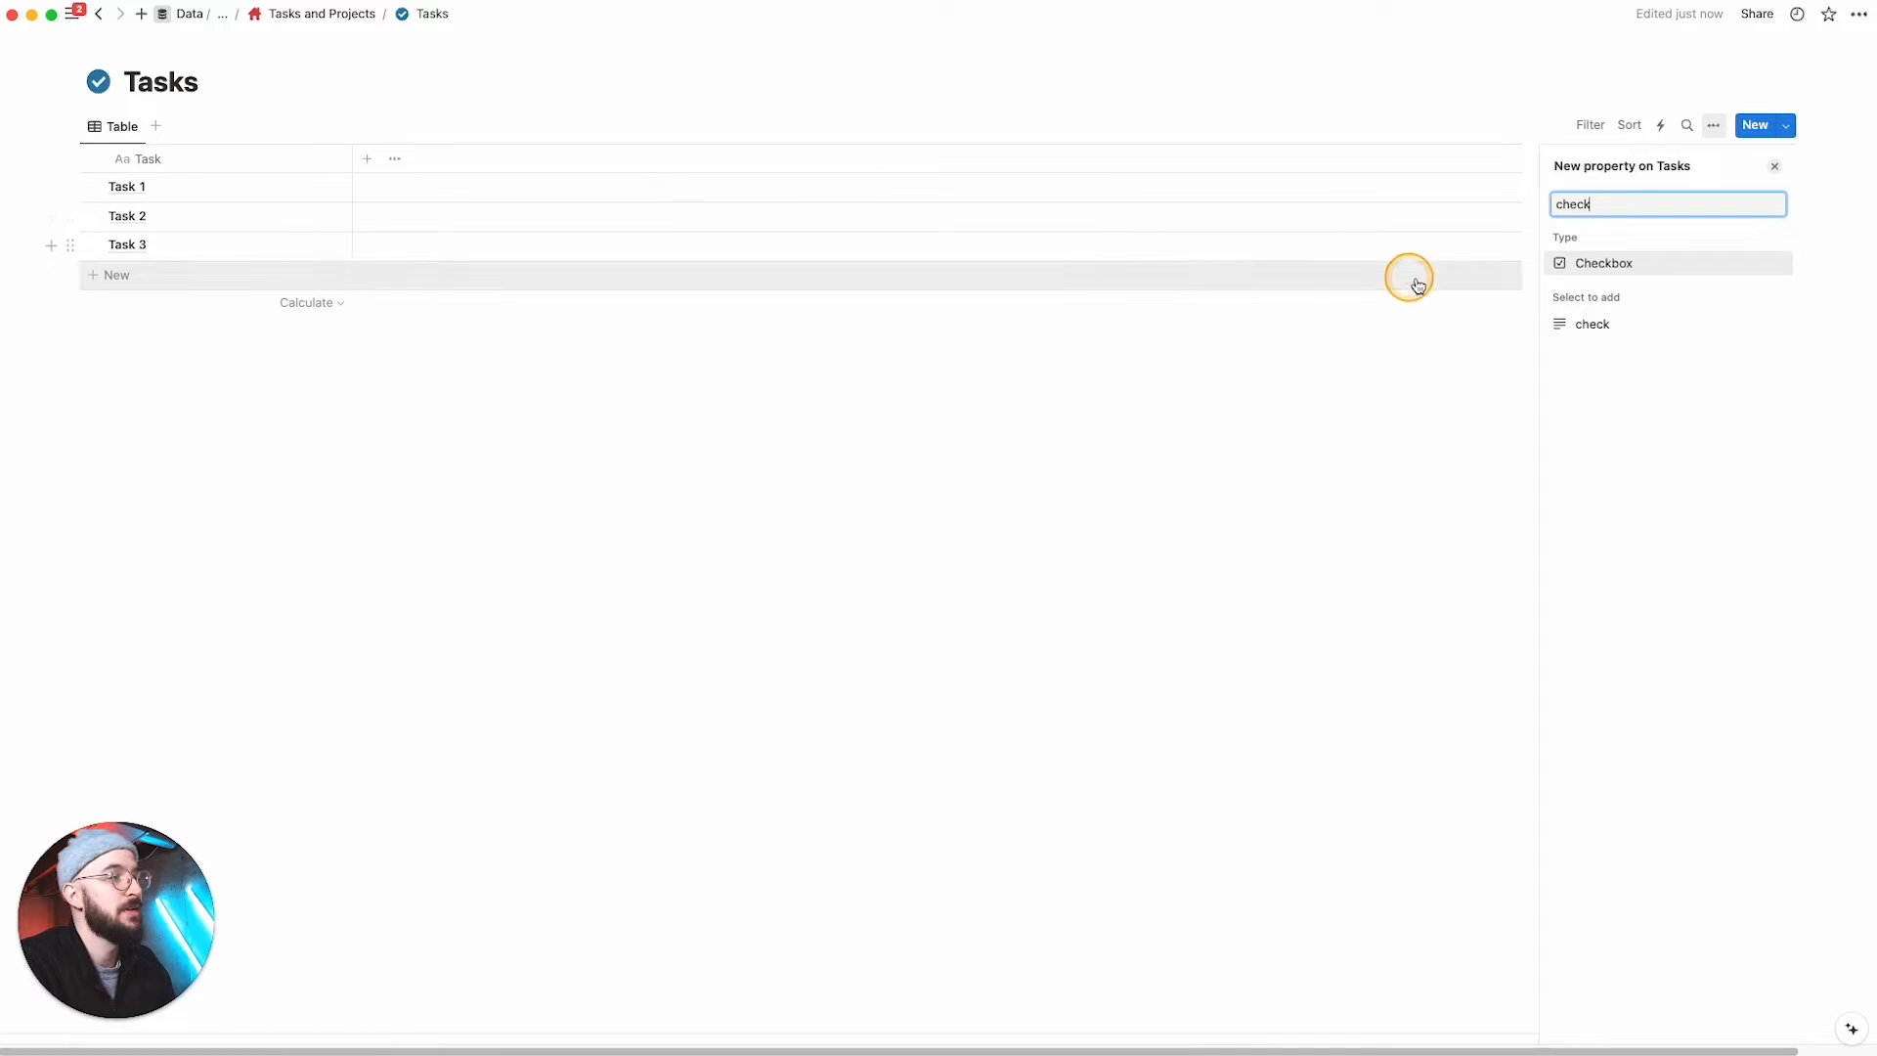
{"action": "left_click", "coordinate": [1583, 266]}
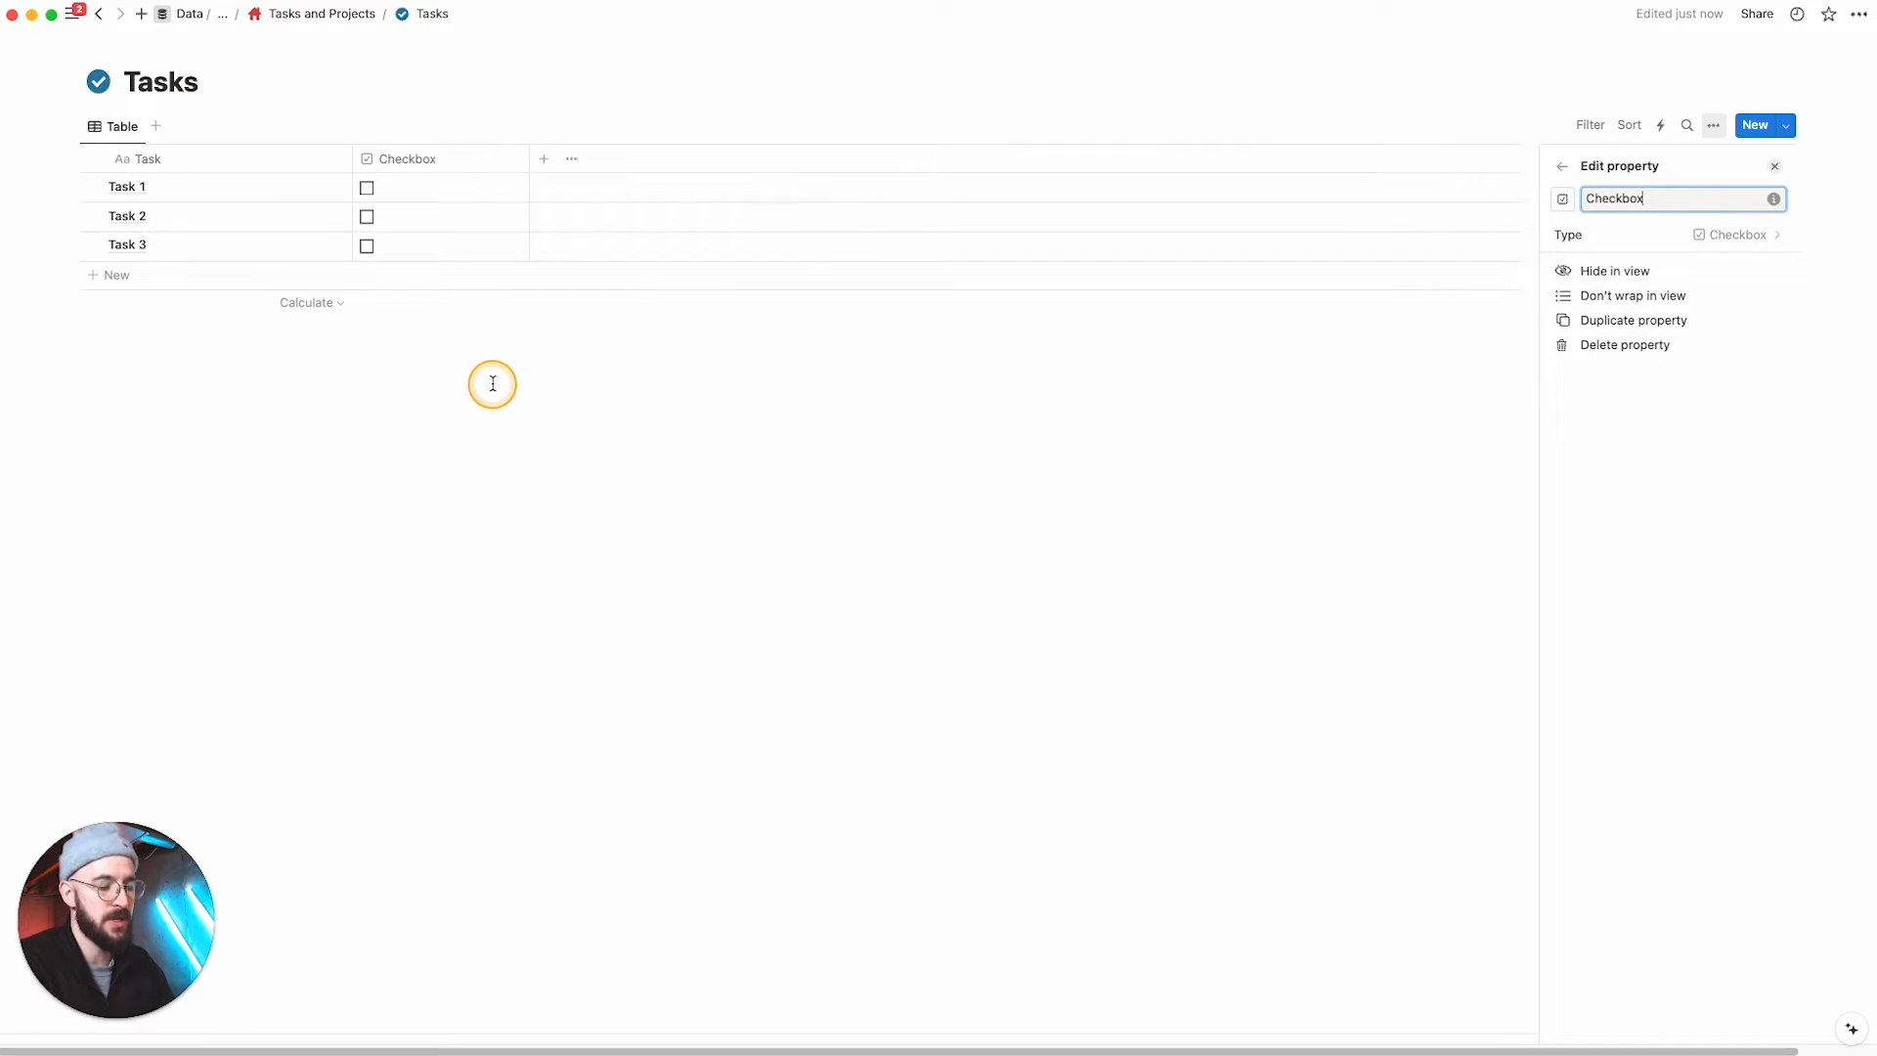
{"action": "left_click", "coordinate": [430, 158]}
{"action": "left_click", "coordinate": [431, 421]}
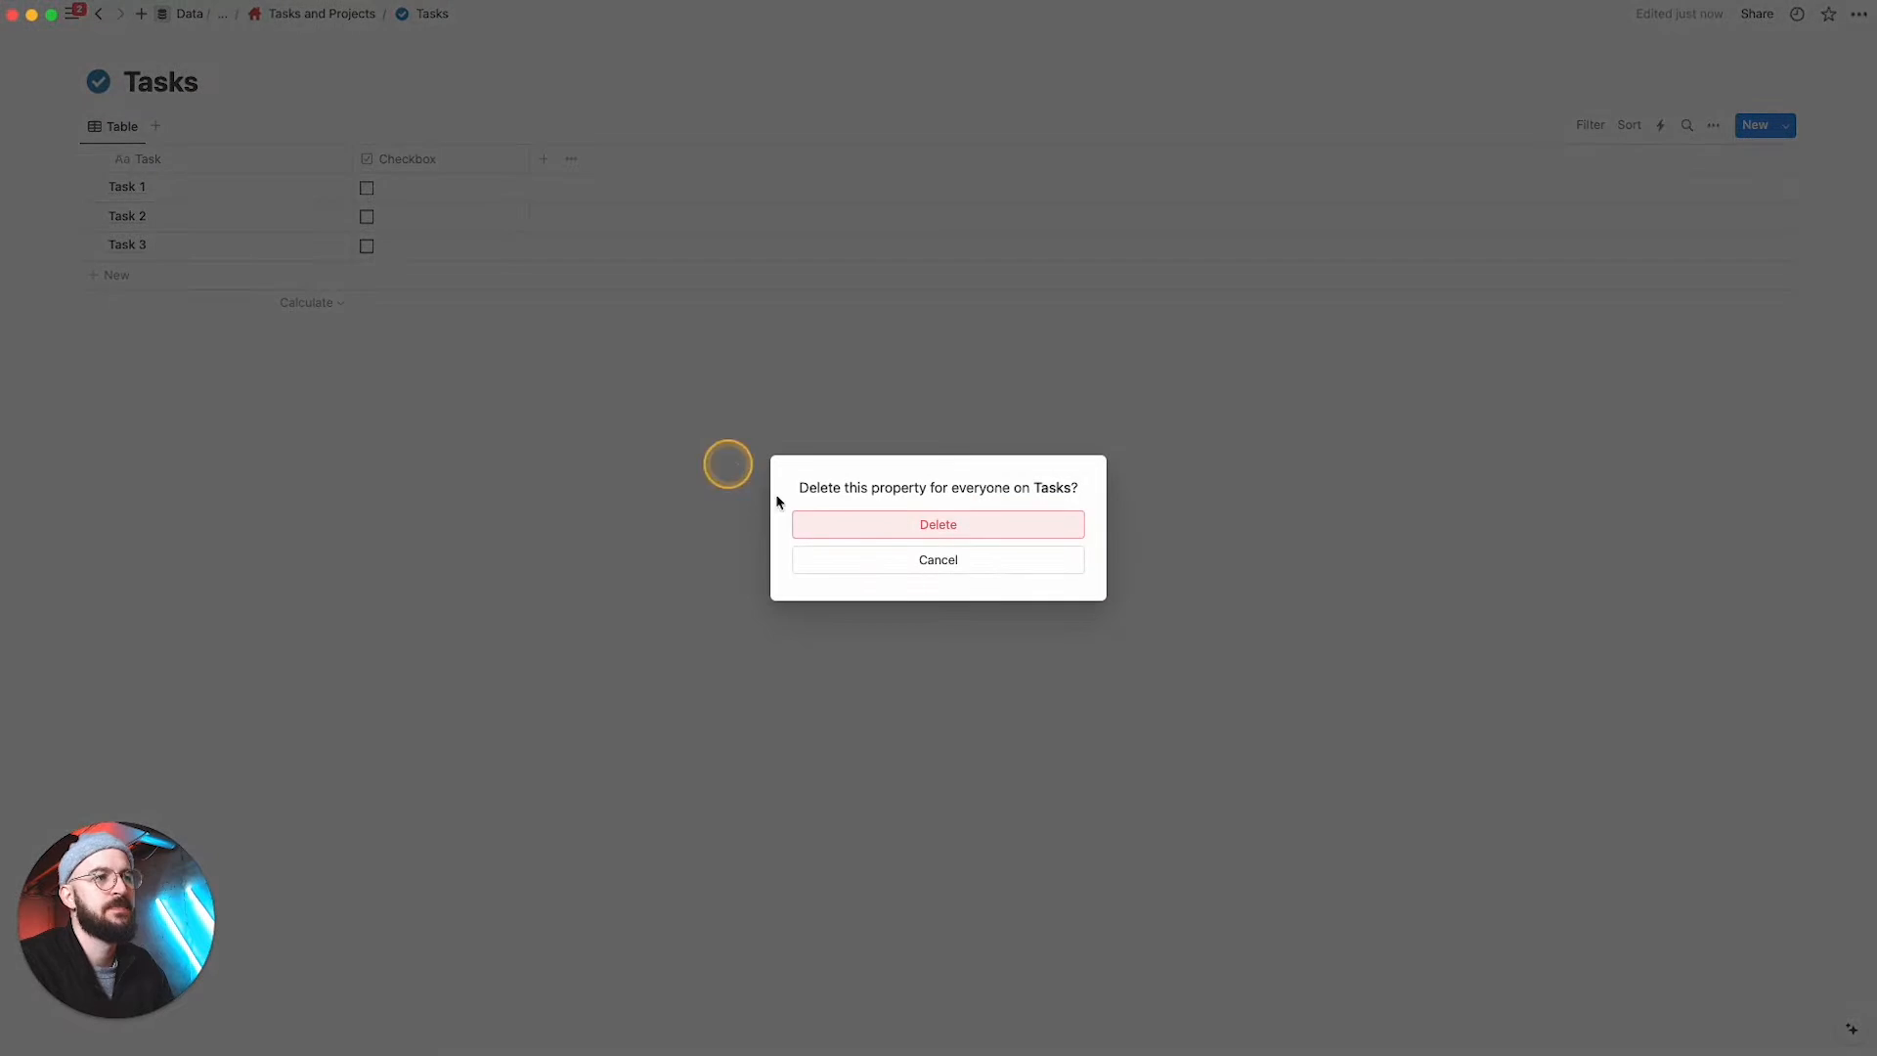
{"action": "left_click", "coordinate": [861, 529]}
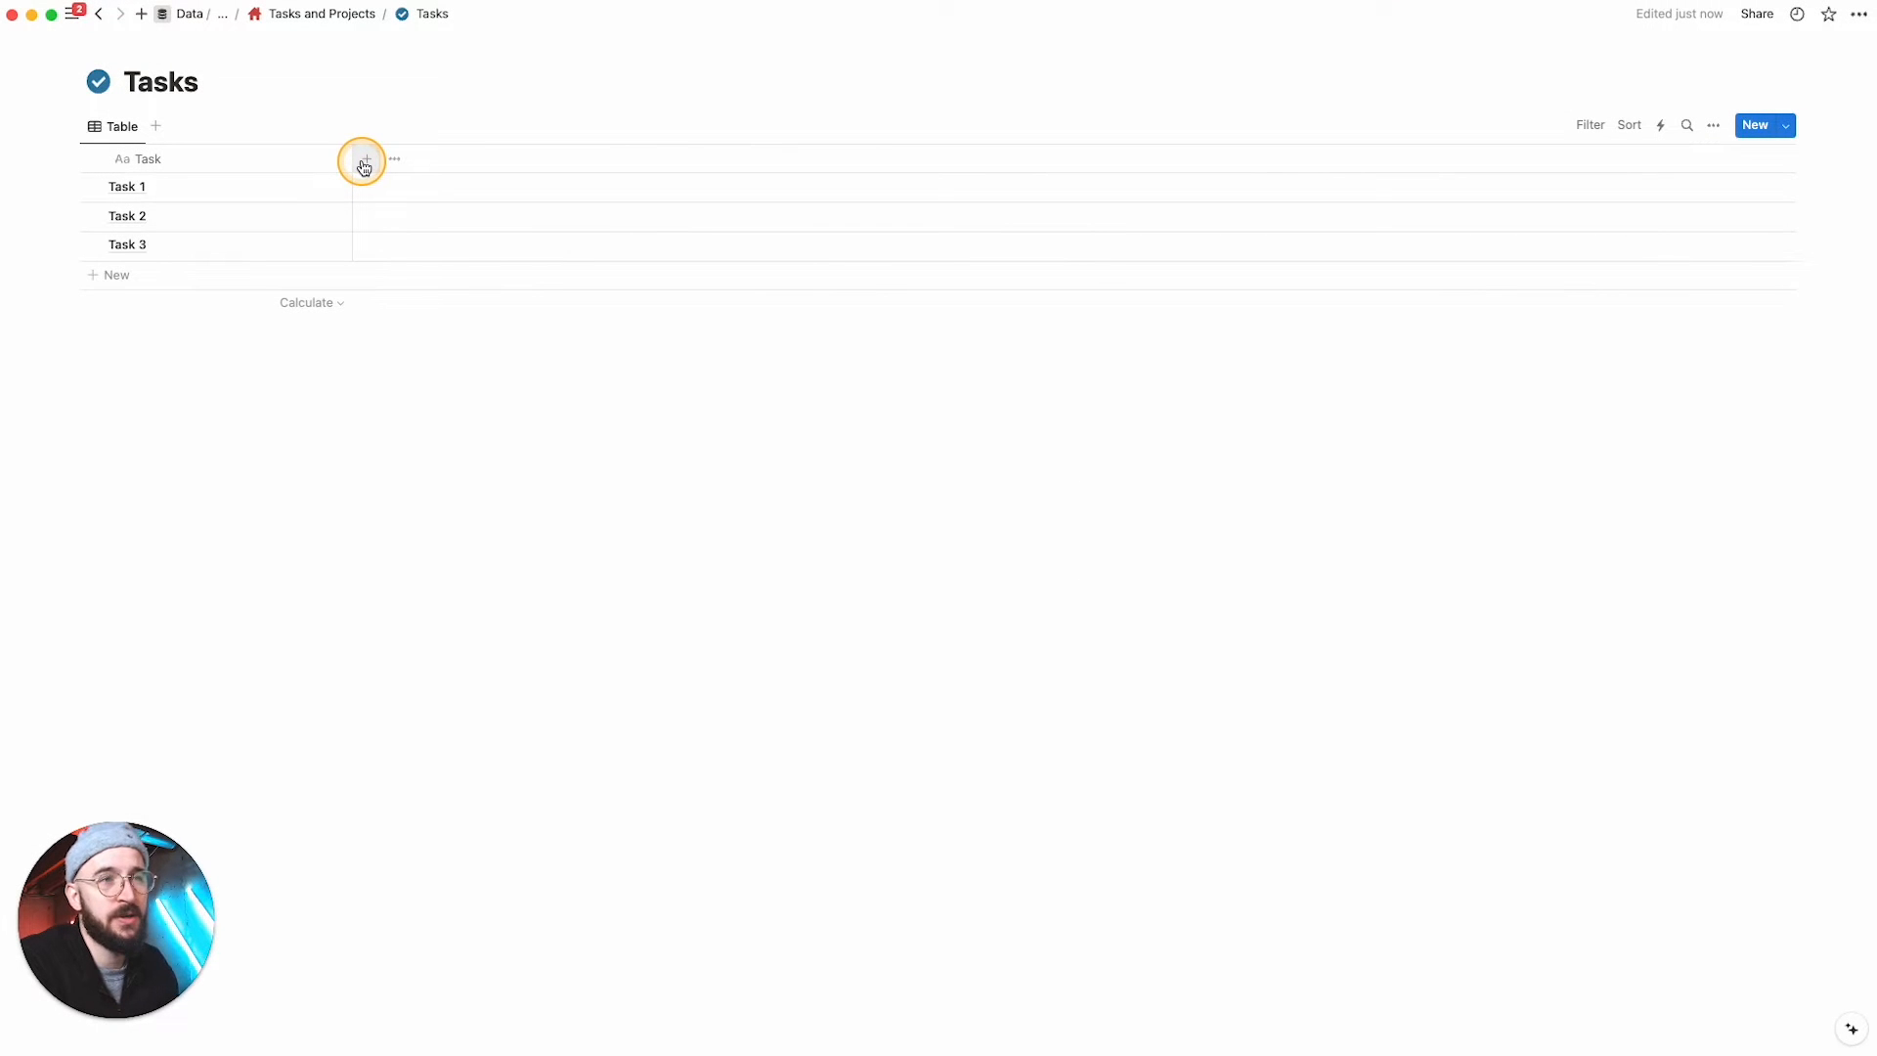
Step: Add a checkbox property named Done to the Tasks table and narrow its column to about half width
{"action": "left_click", "coordinate": [364, 161]}
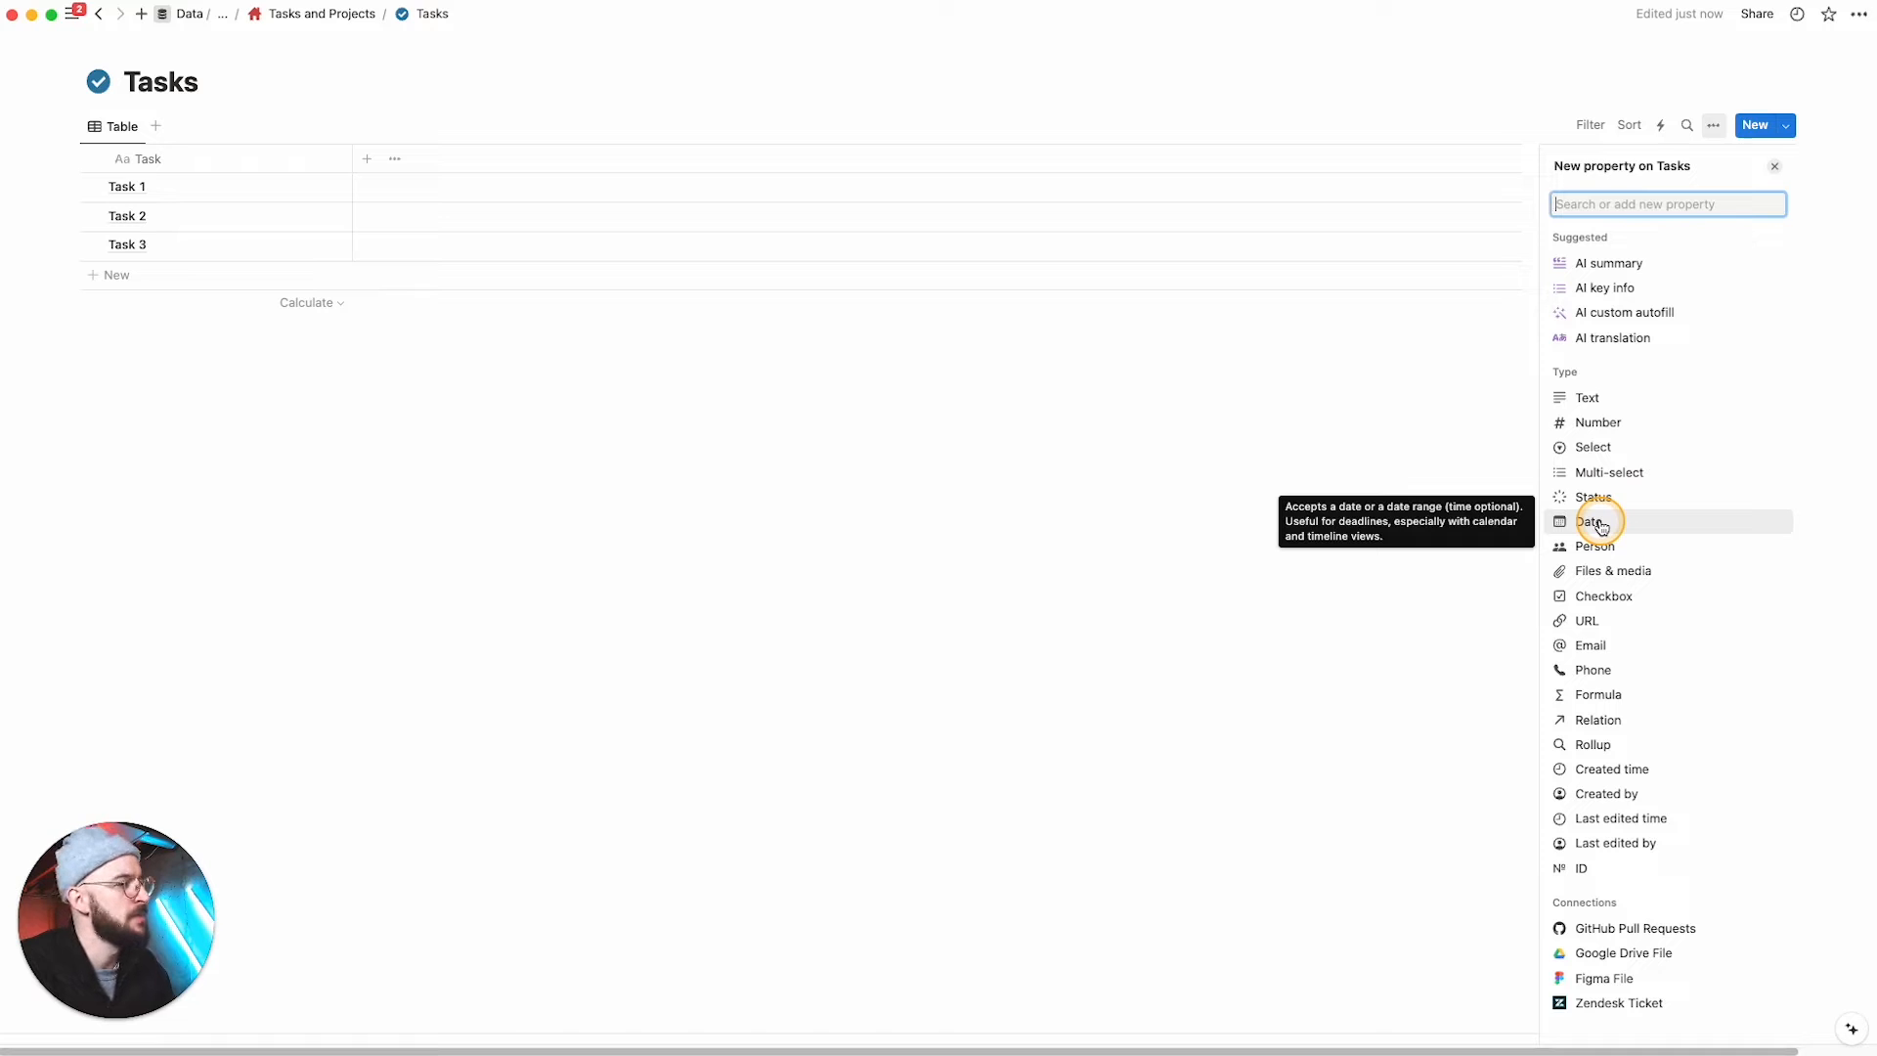
{"action": "left_click", "coordinate": [1608, 597]}
{"action": "left_click", "coordinate": [457, 156]}
{"action": "left_click", "coordinate": [423, 162]}
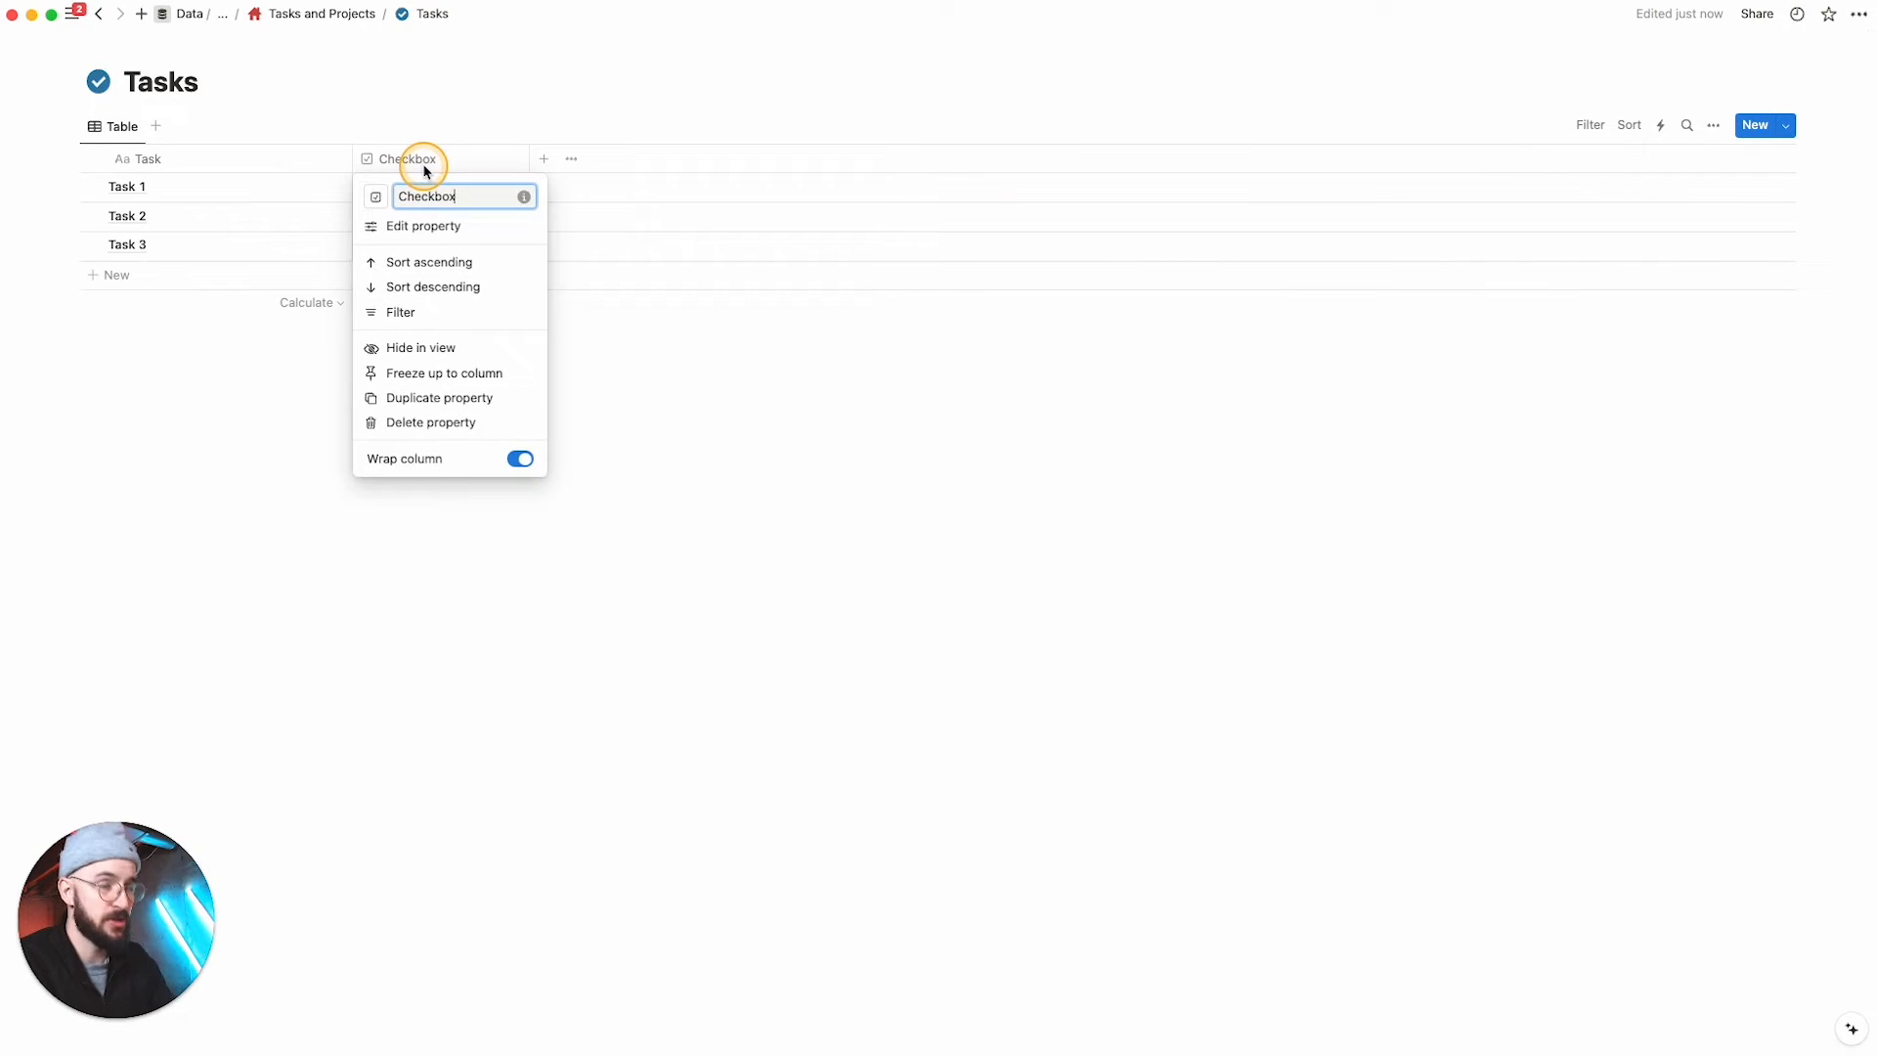
{"action": "key", "text": "super+BackSpace"}
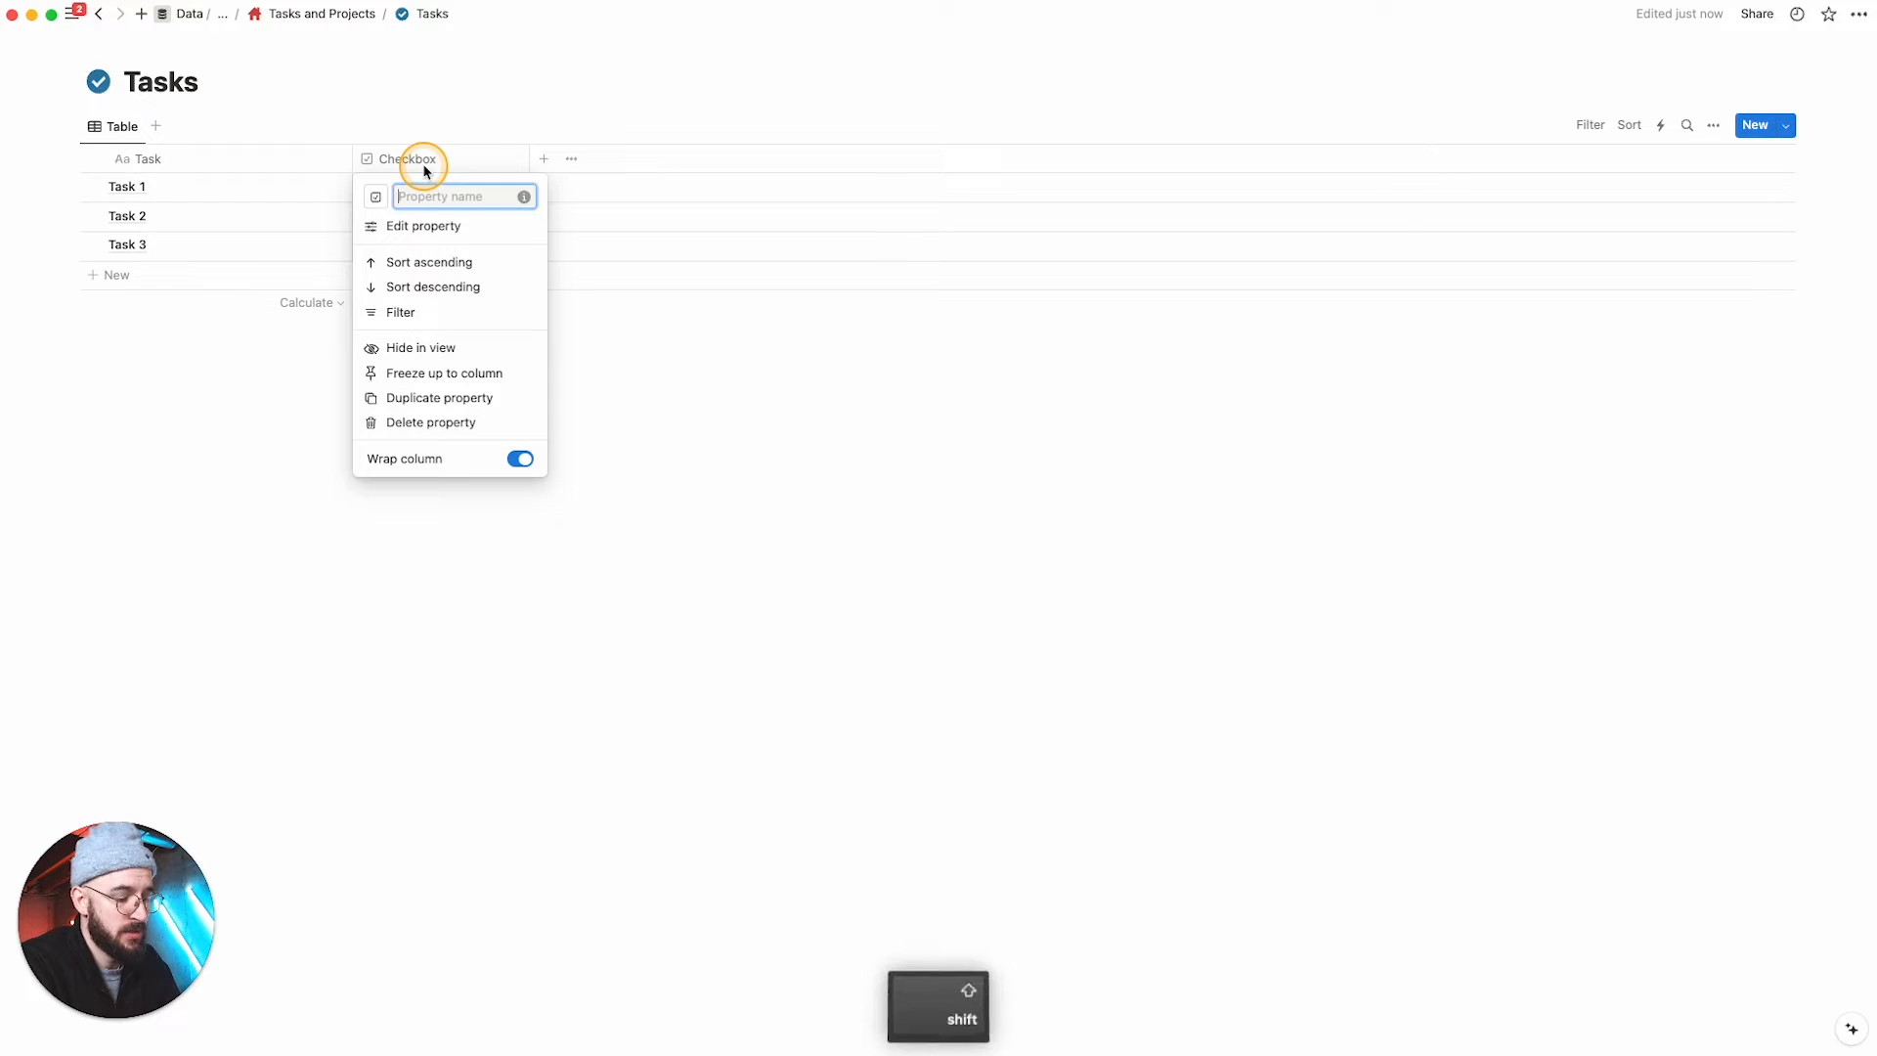
{"action": "type", "text": "Done"}
{"action": "key", "text": "Return"}
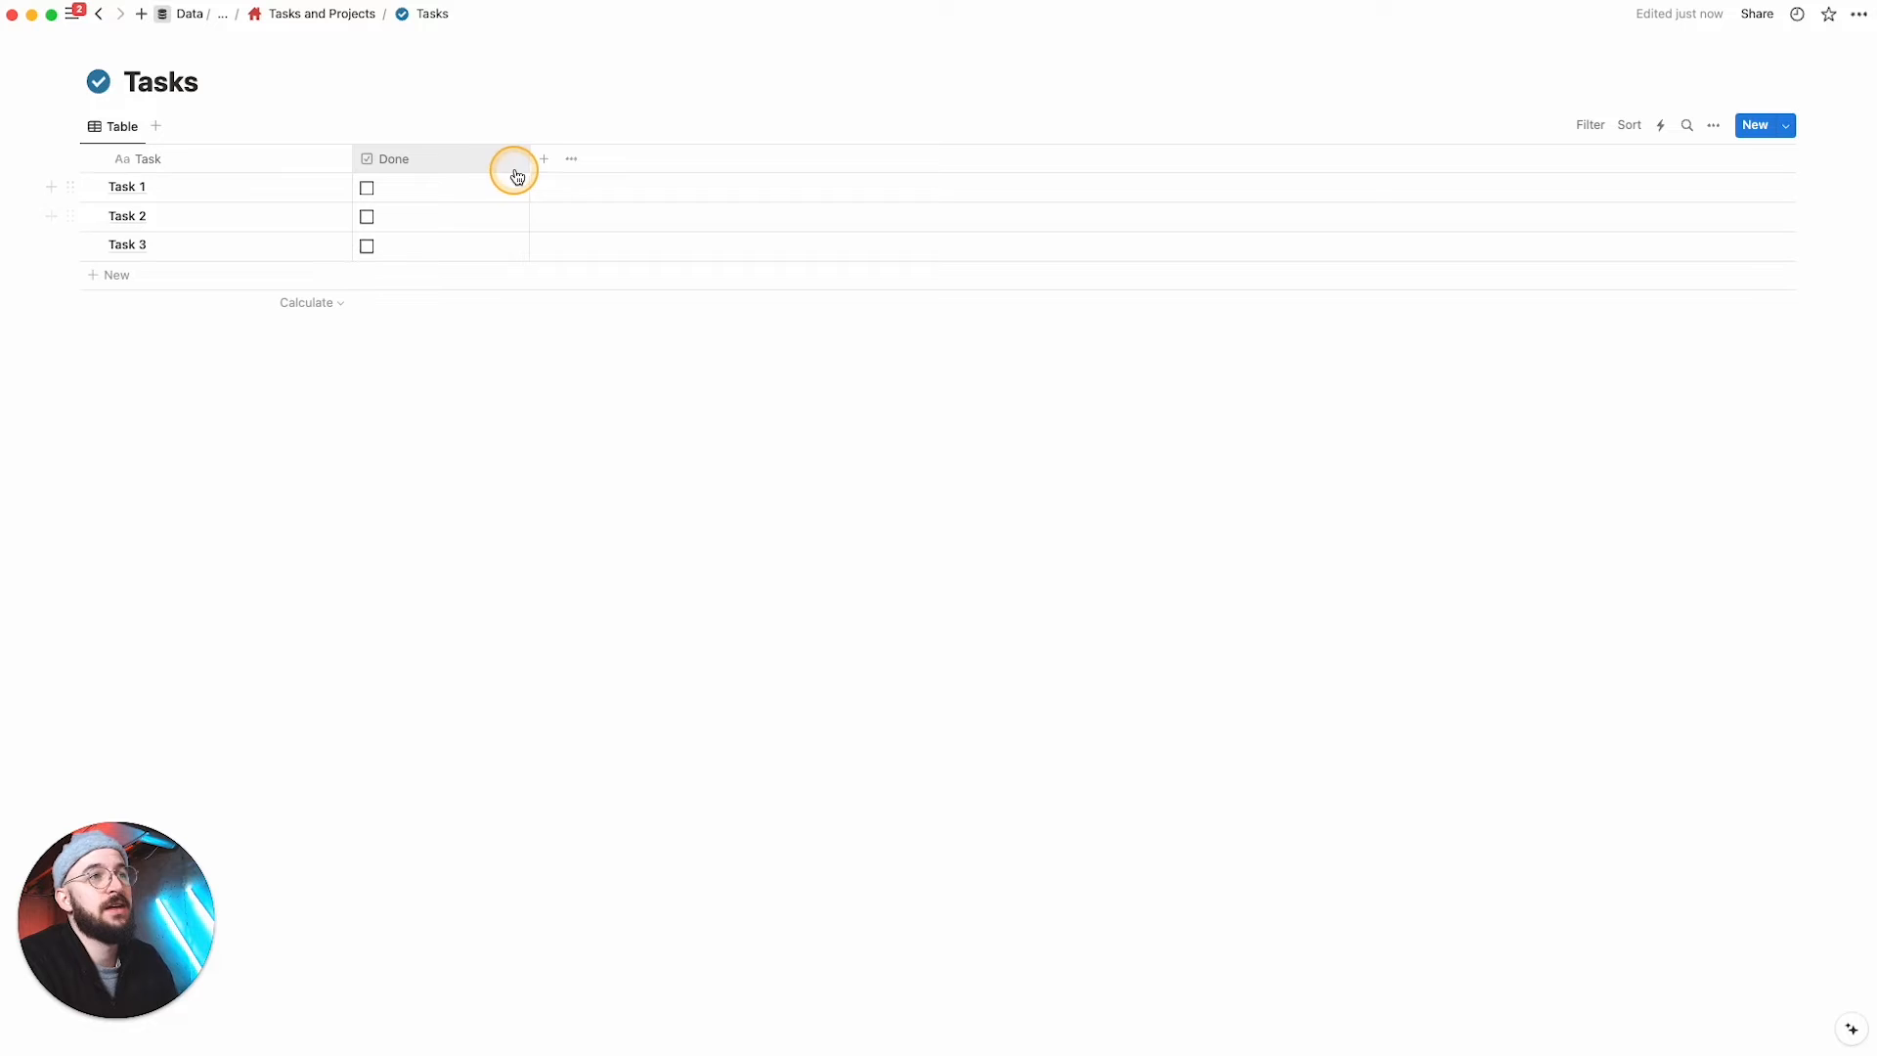
{"action": "left_click_drag", "start_coordinate": [528, 160], "coordinate": [442, 161]}
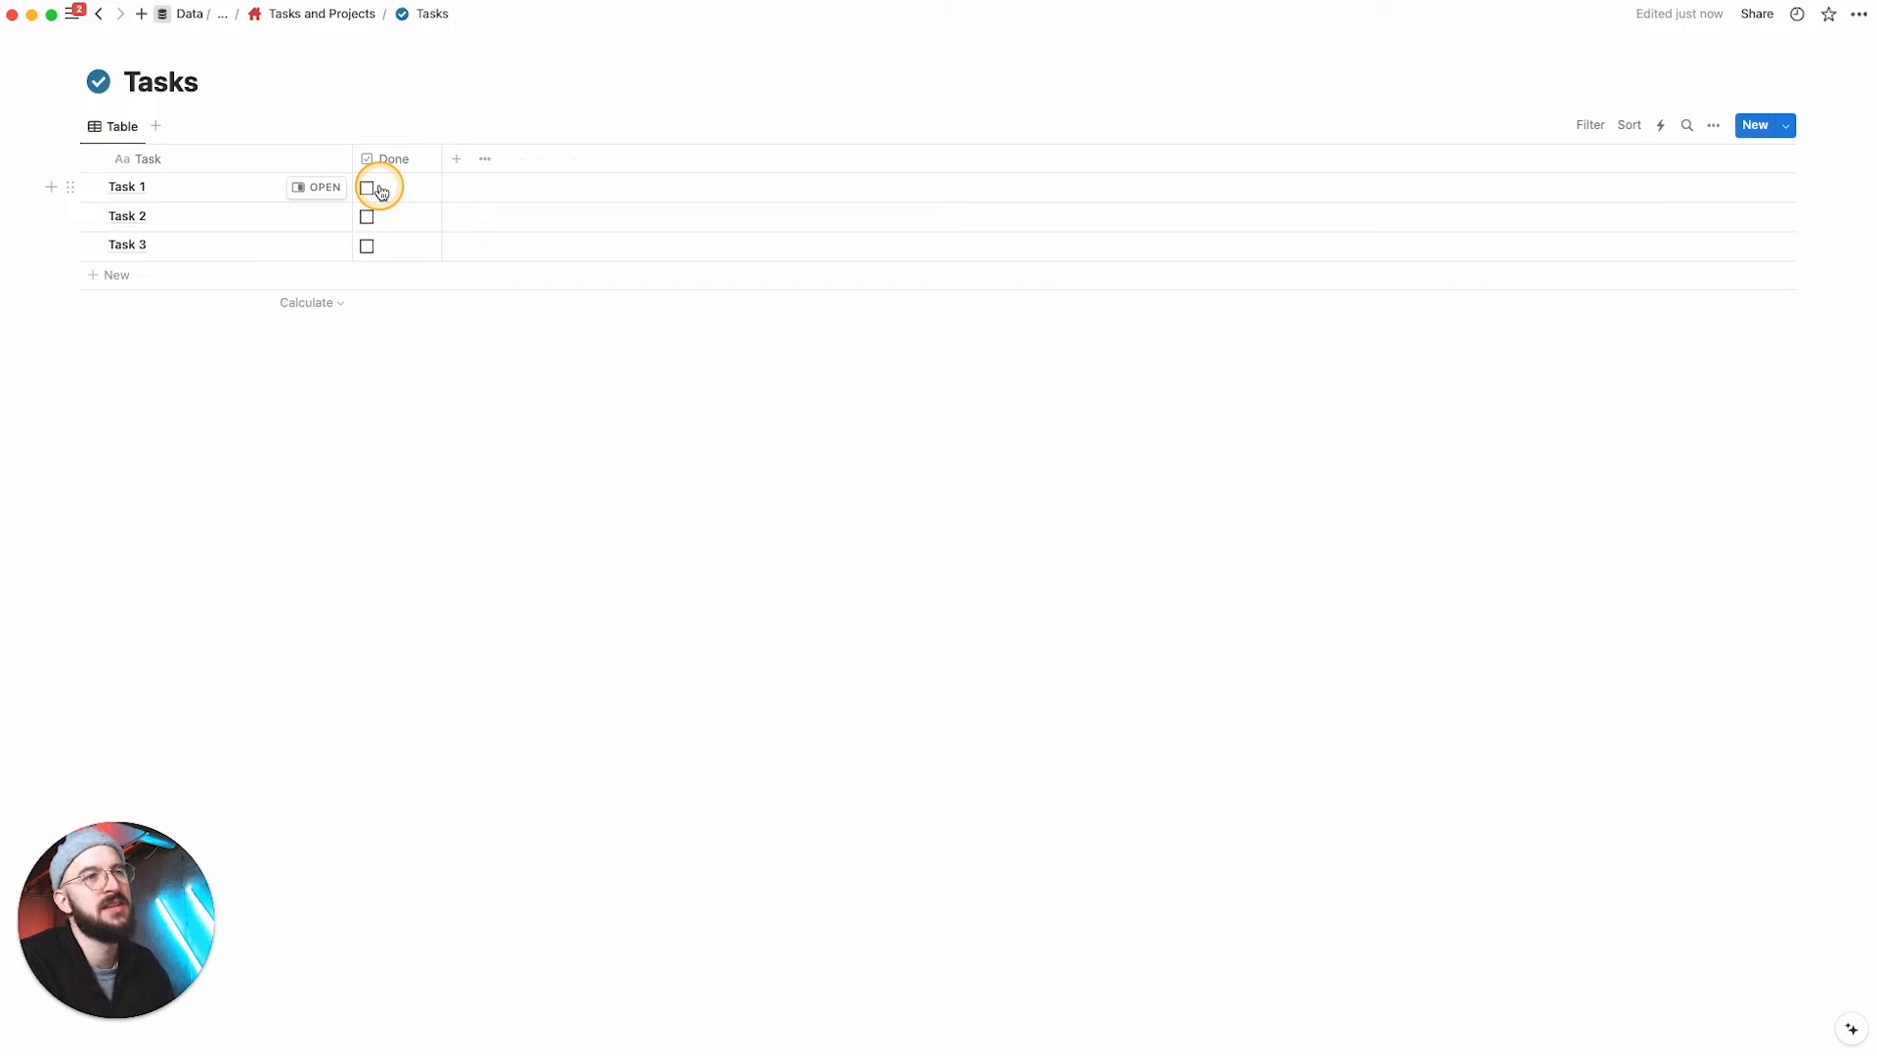
Step: Add a date property to the Tasks table after the Done column
{"action": "left_click", "coordinate": [457, 160]}
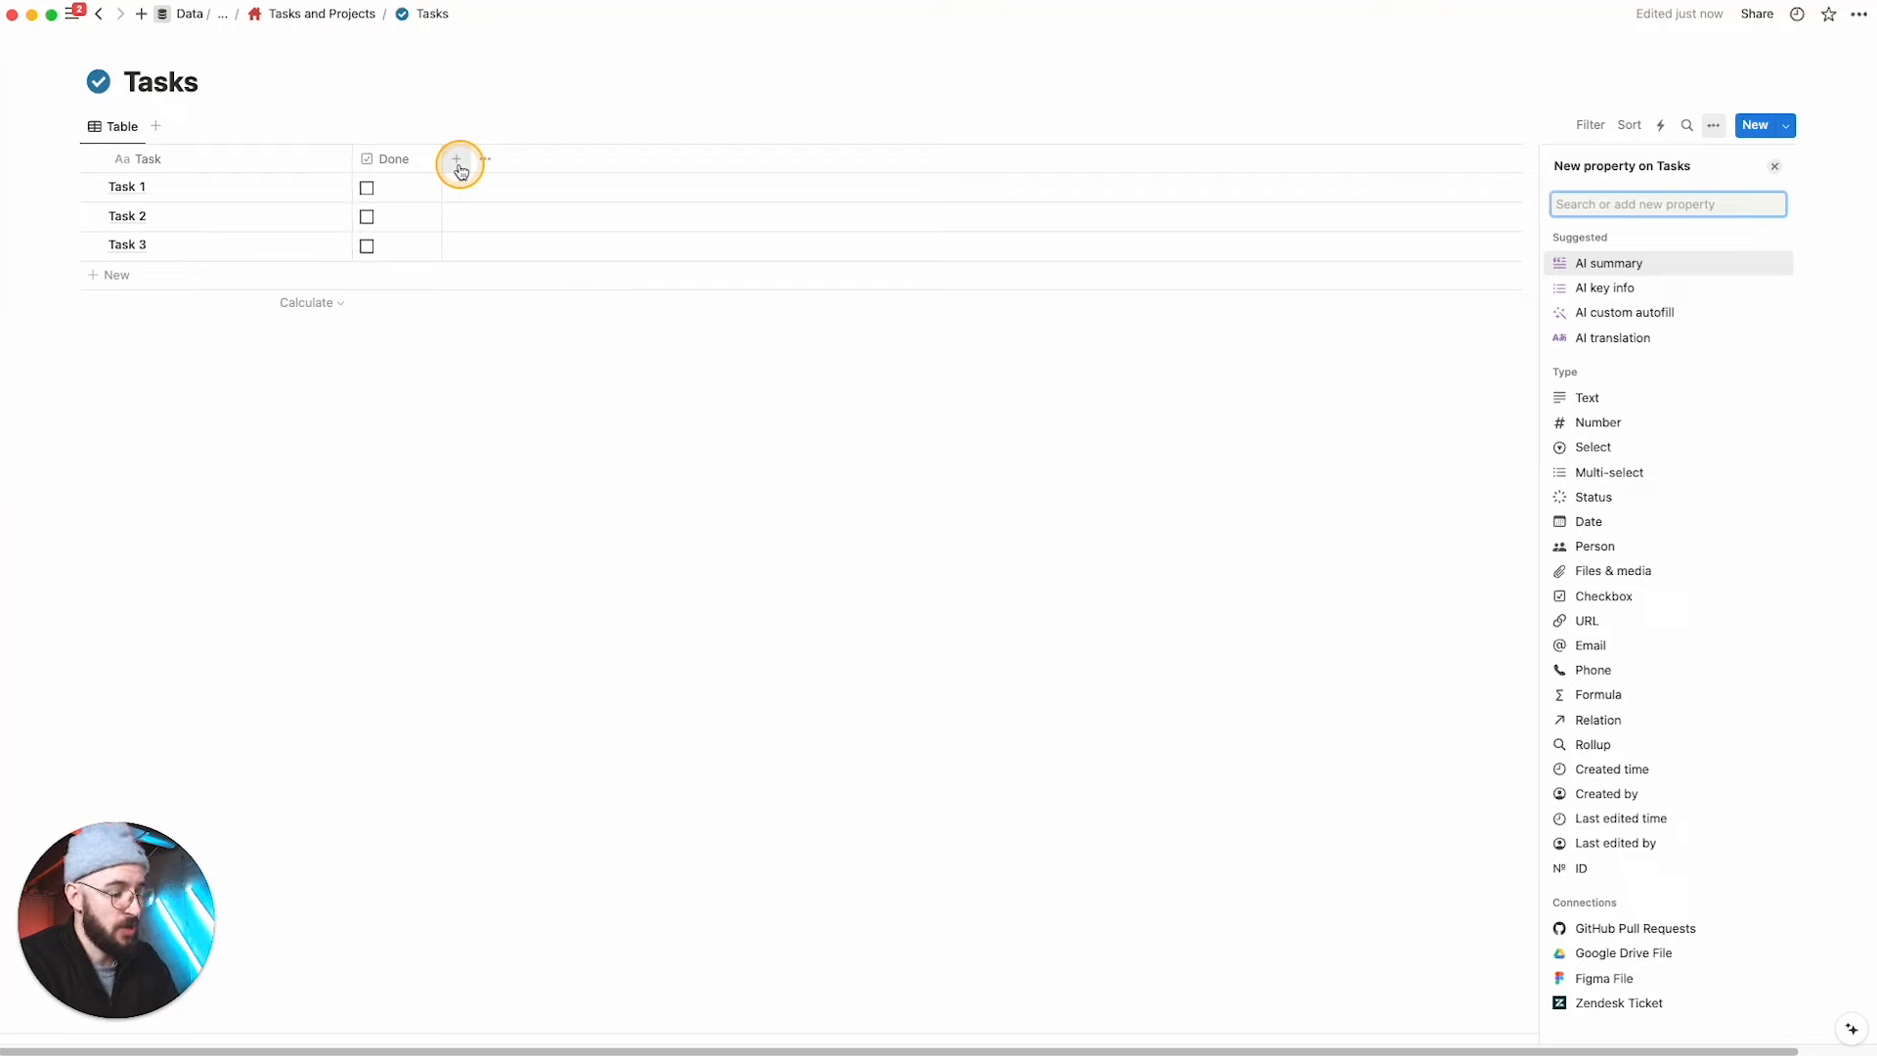
{"action": "left_click", "coordinate": [1589, 525]}
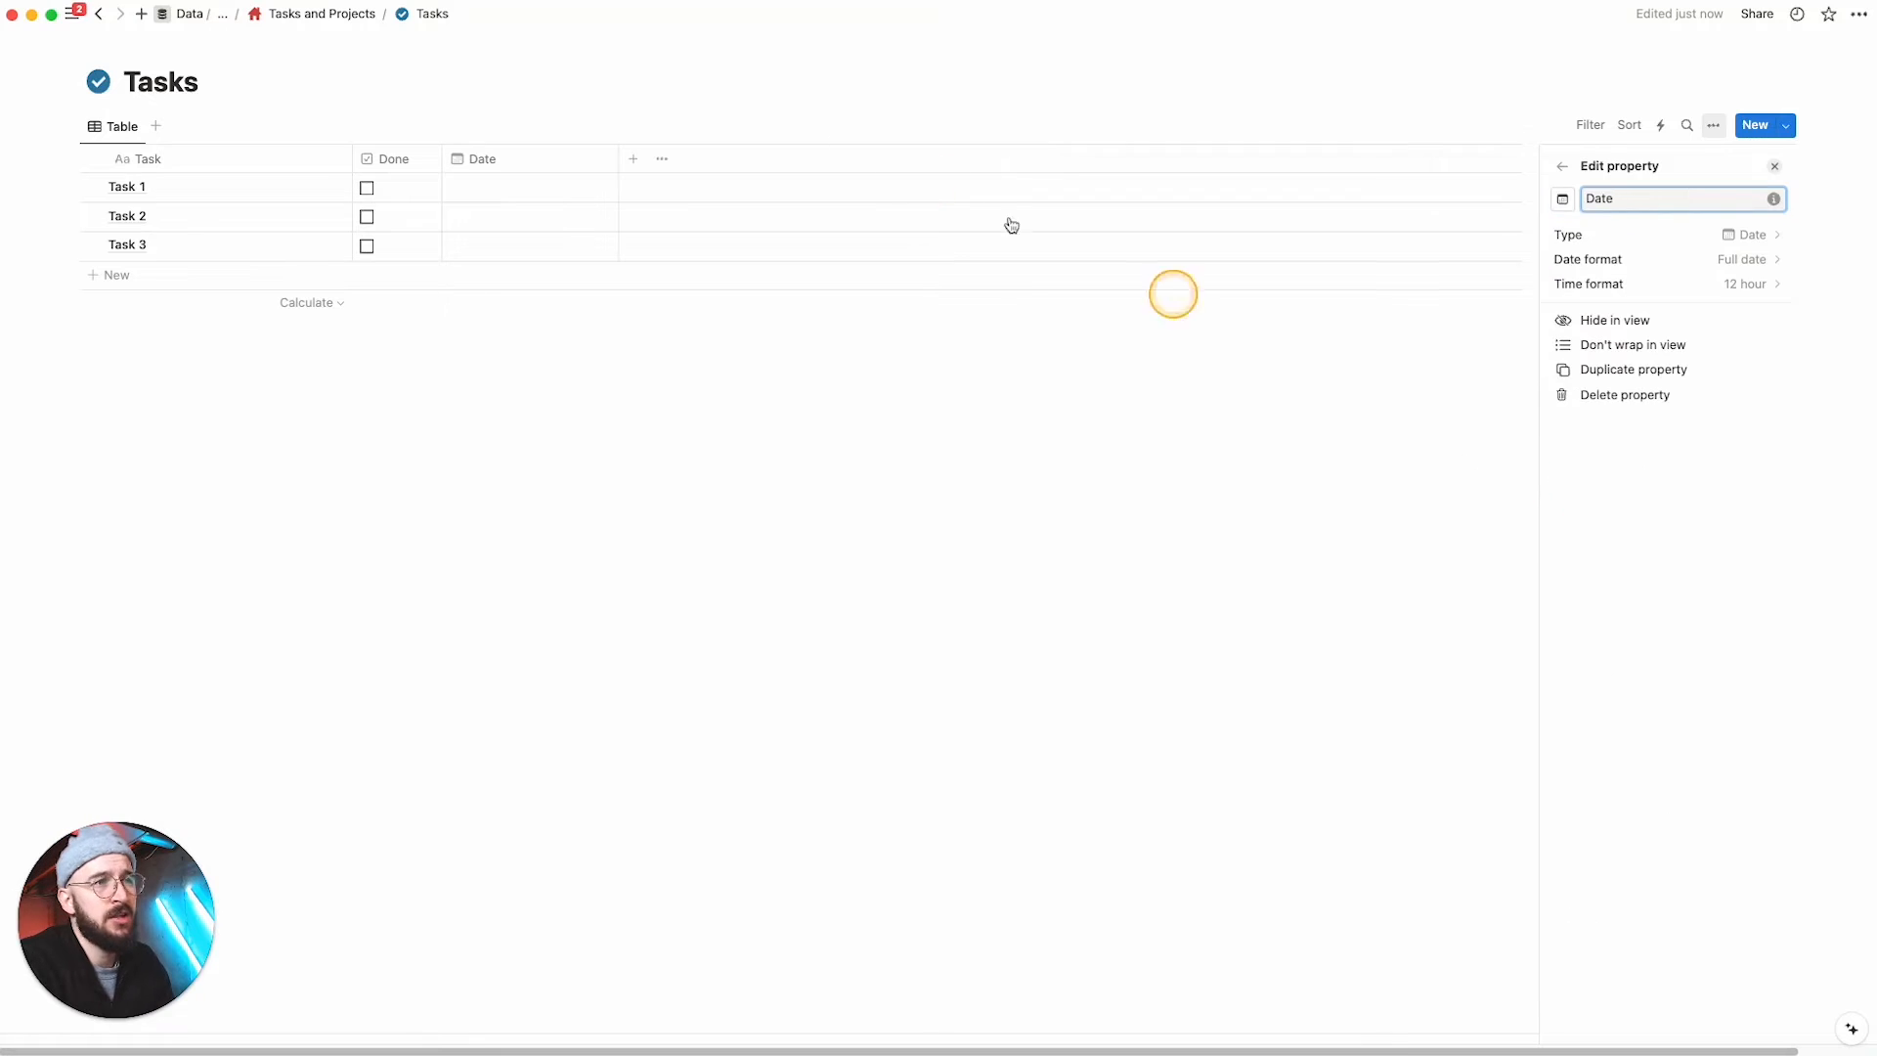
Step: Rename the Tasks table's date property to Due Date and narrow its column by about a quarter
{"action": "left_click", "coordinate": [482, 166]}
{"action": "double_click", "coordinate": [508, 195]}
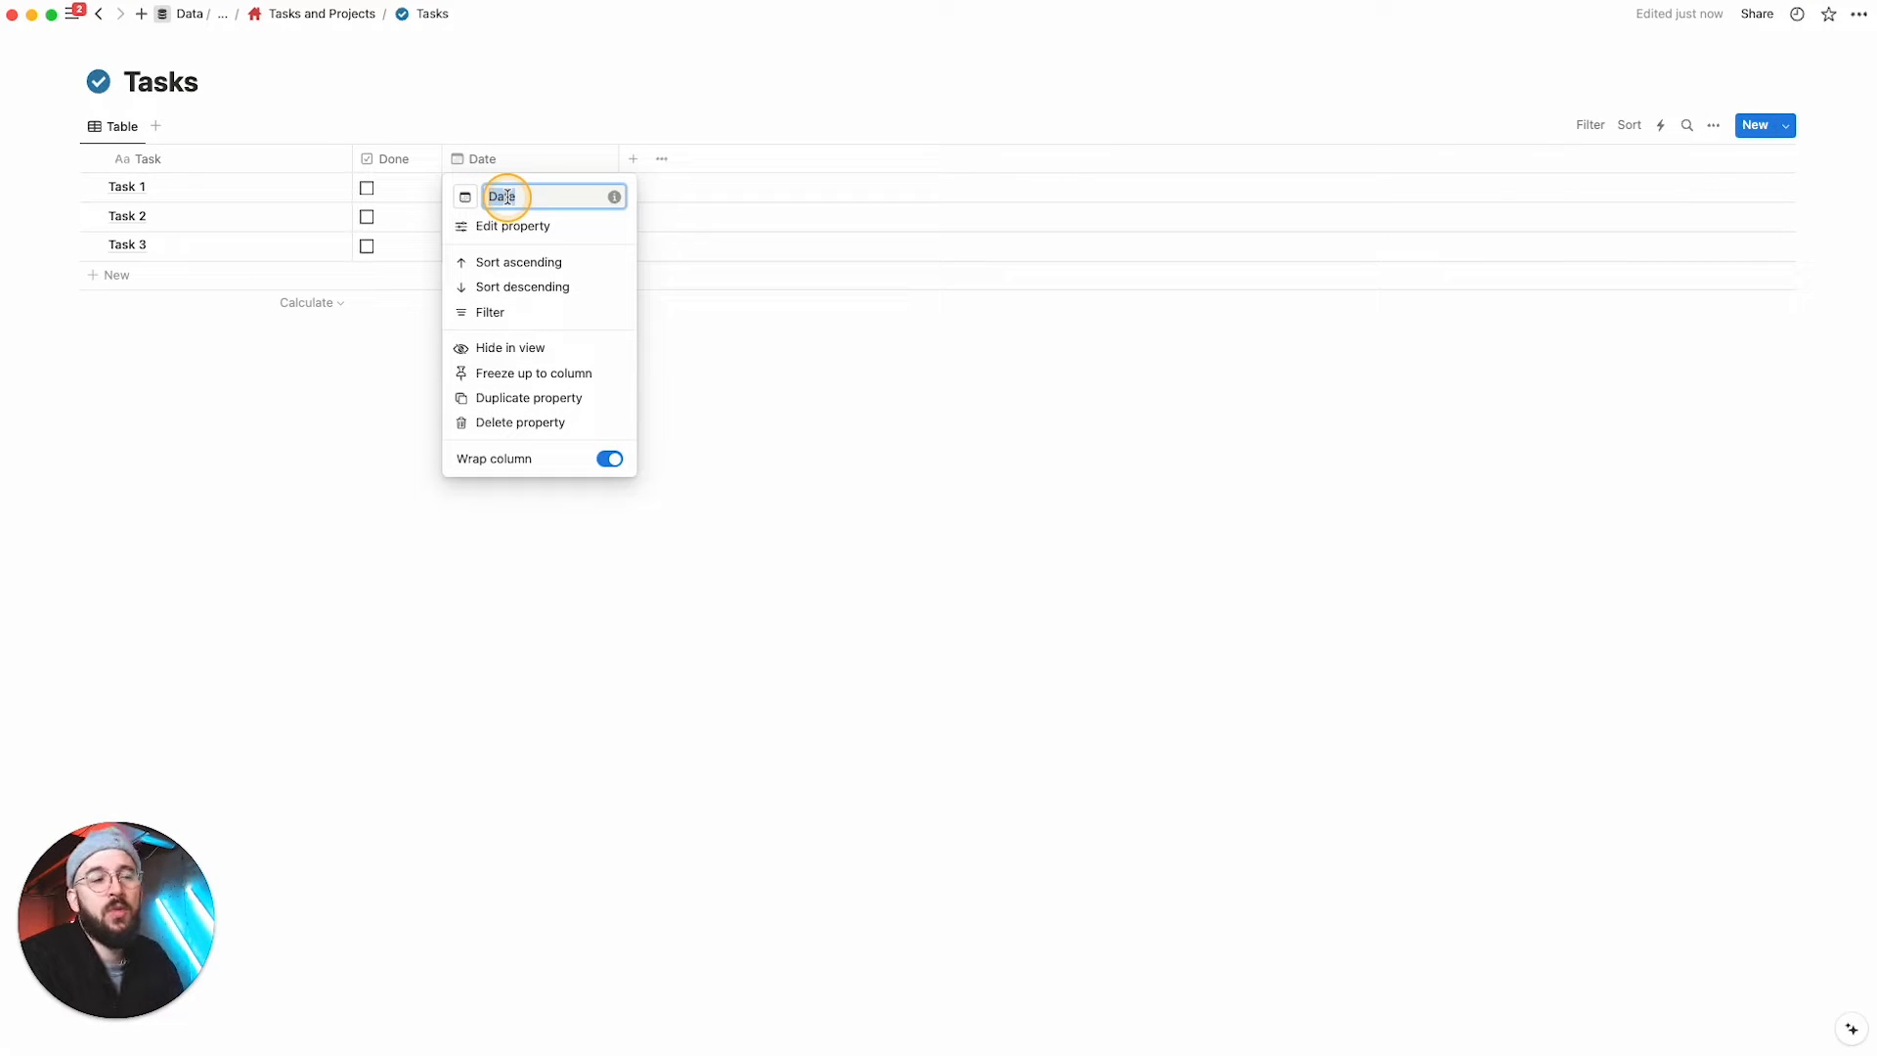
{"action": "type", "text": "Due Date"}
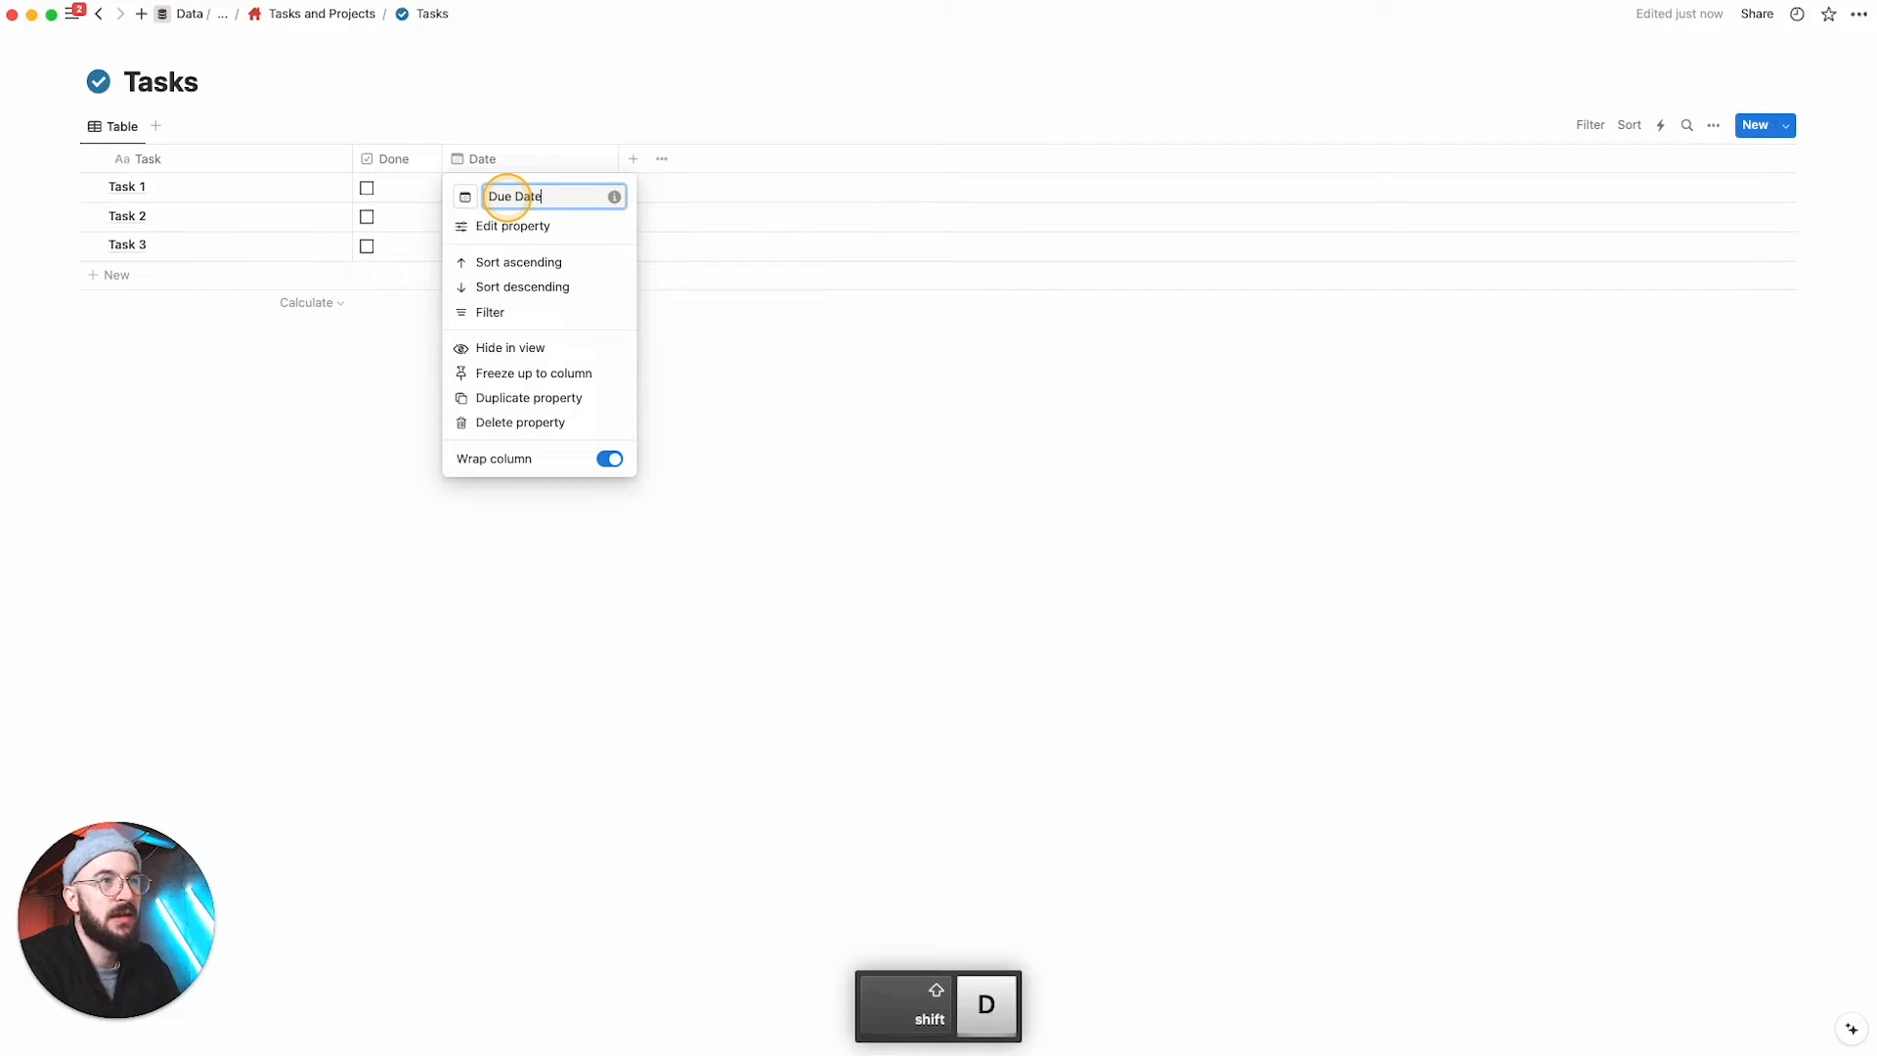
{"action": "key", "text": "Return"}
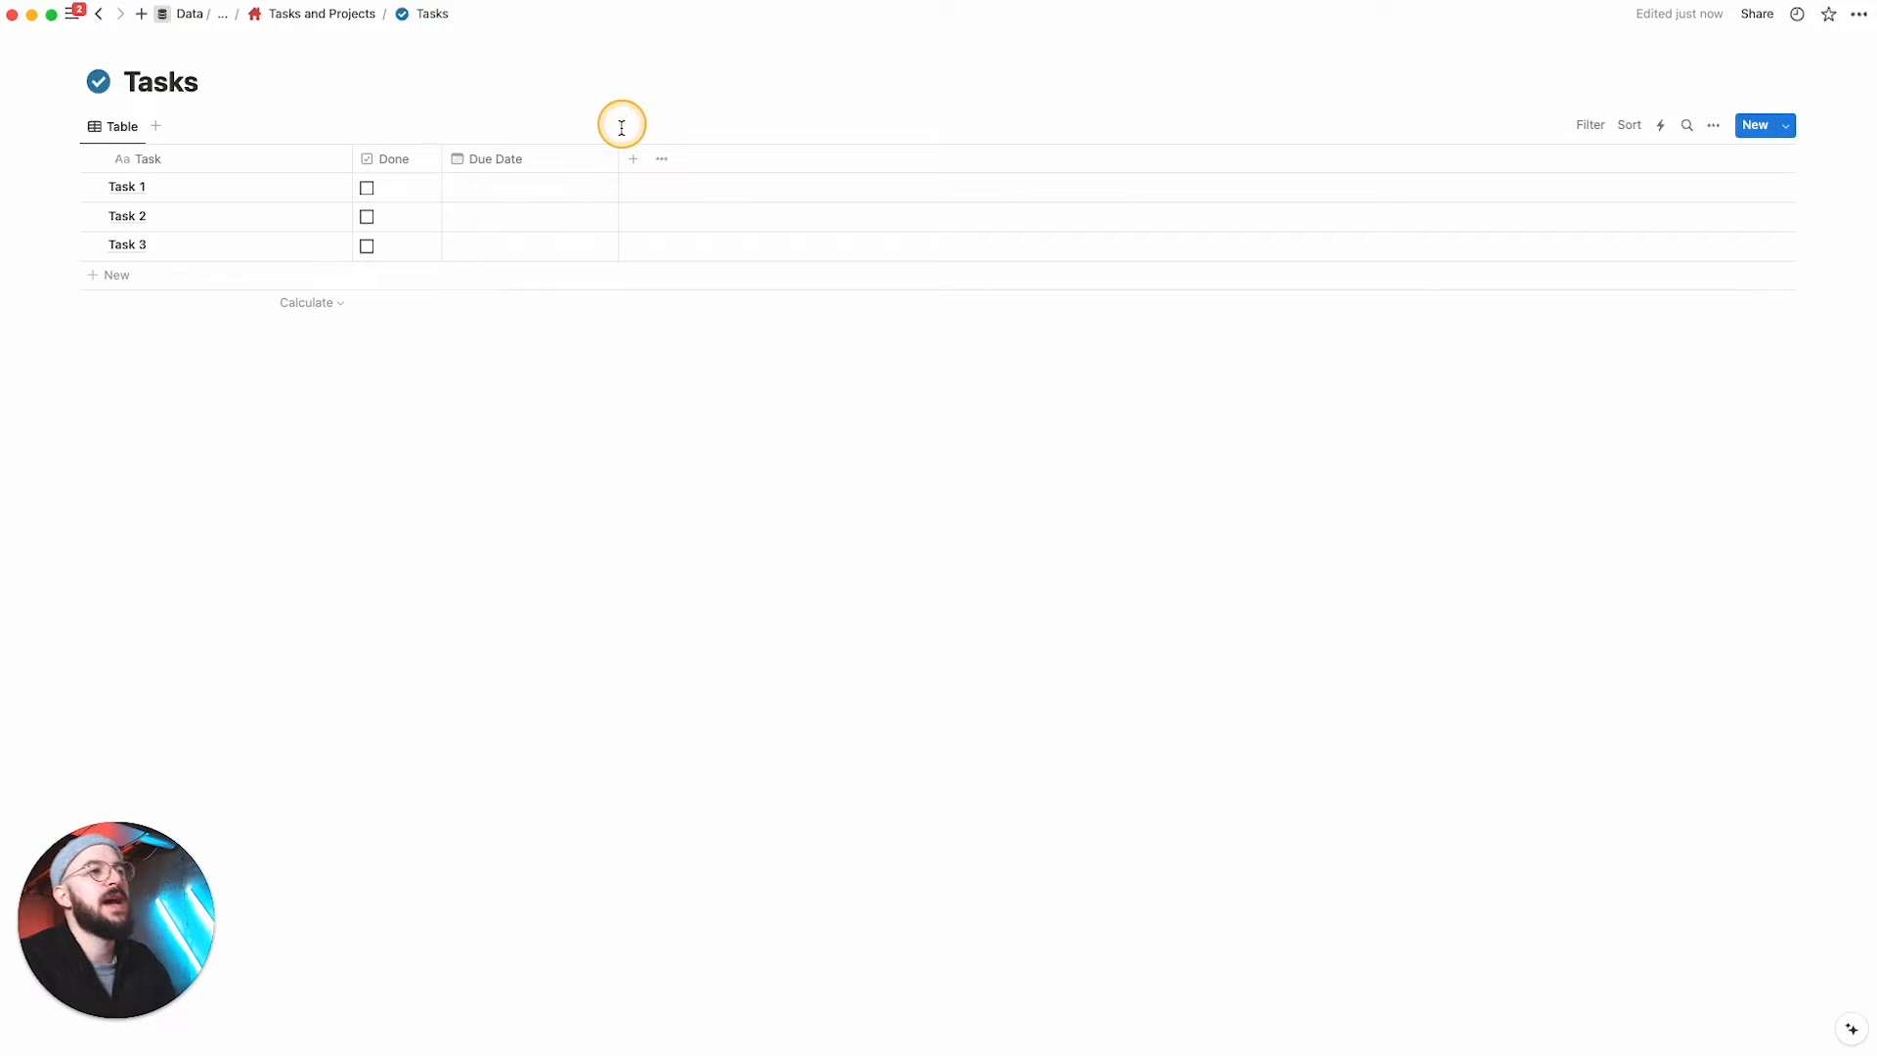
{"action": "left_click_drag", "start_coordinate": [617, 160], "coordinate": [574, 159]}
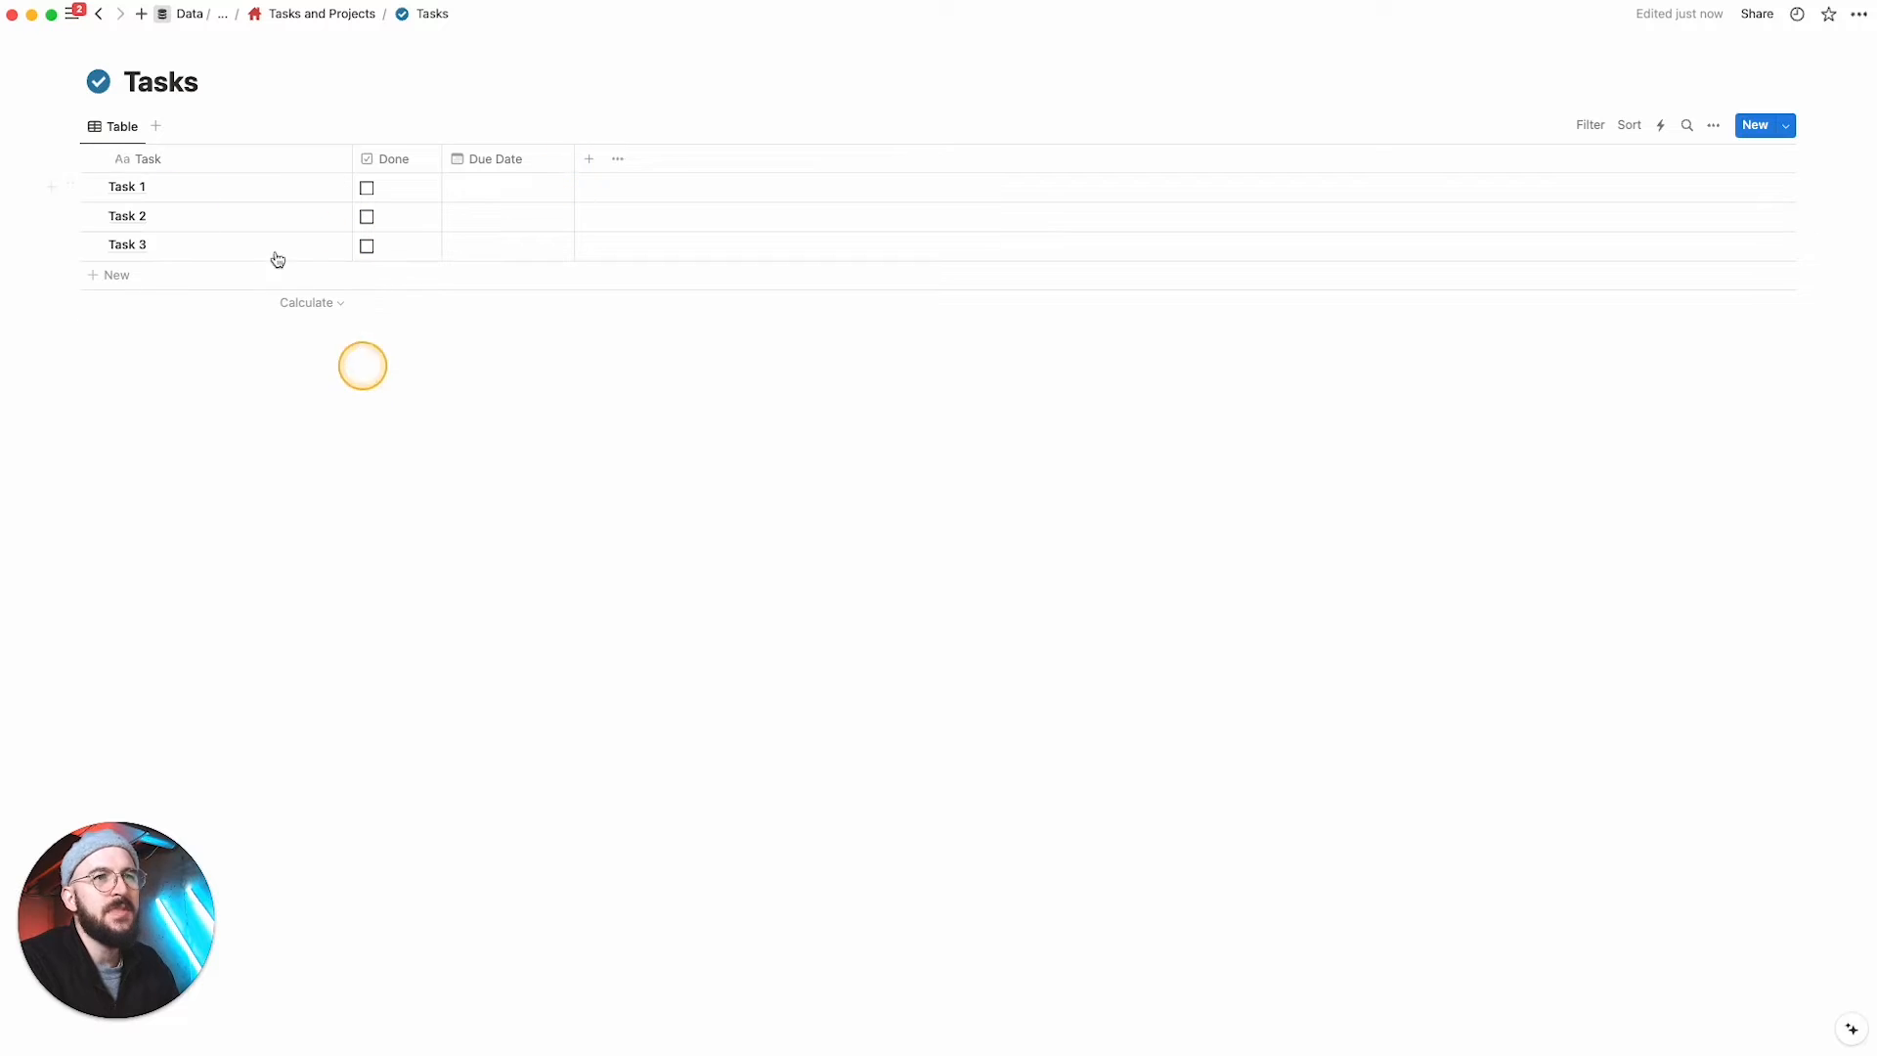
Step: Mark Task 1 and Task 3 as done in the Tasks table
{"action": "left_click", "coordinate": [367, 188]}
{"action": "left_click", "coordinate": [369, 252]}
{"action": "left_click", "coordinate": [445, 408]}
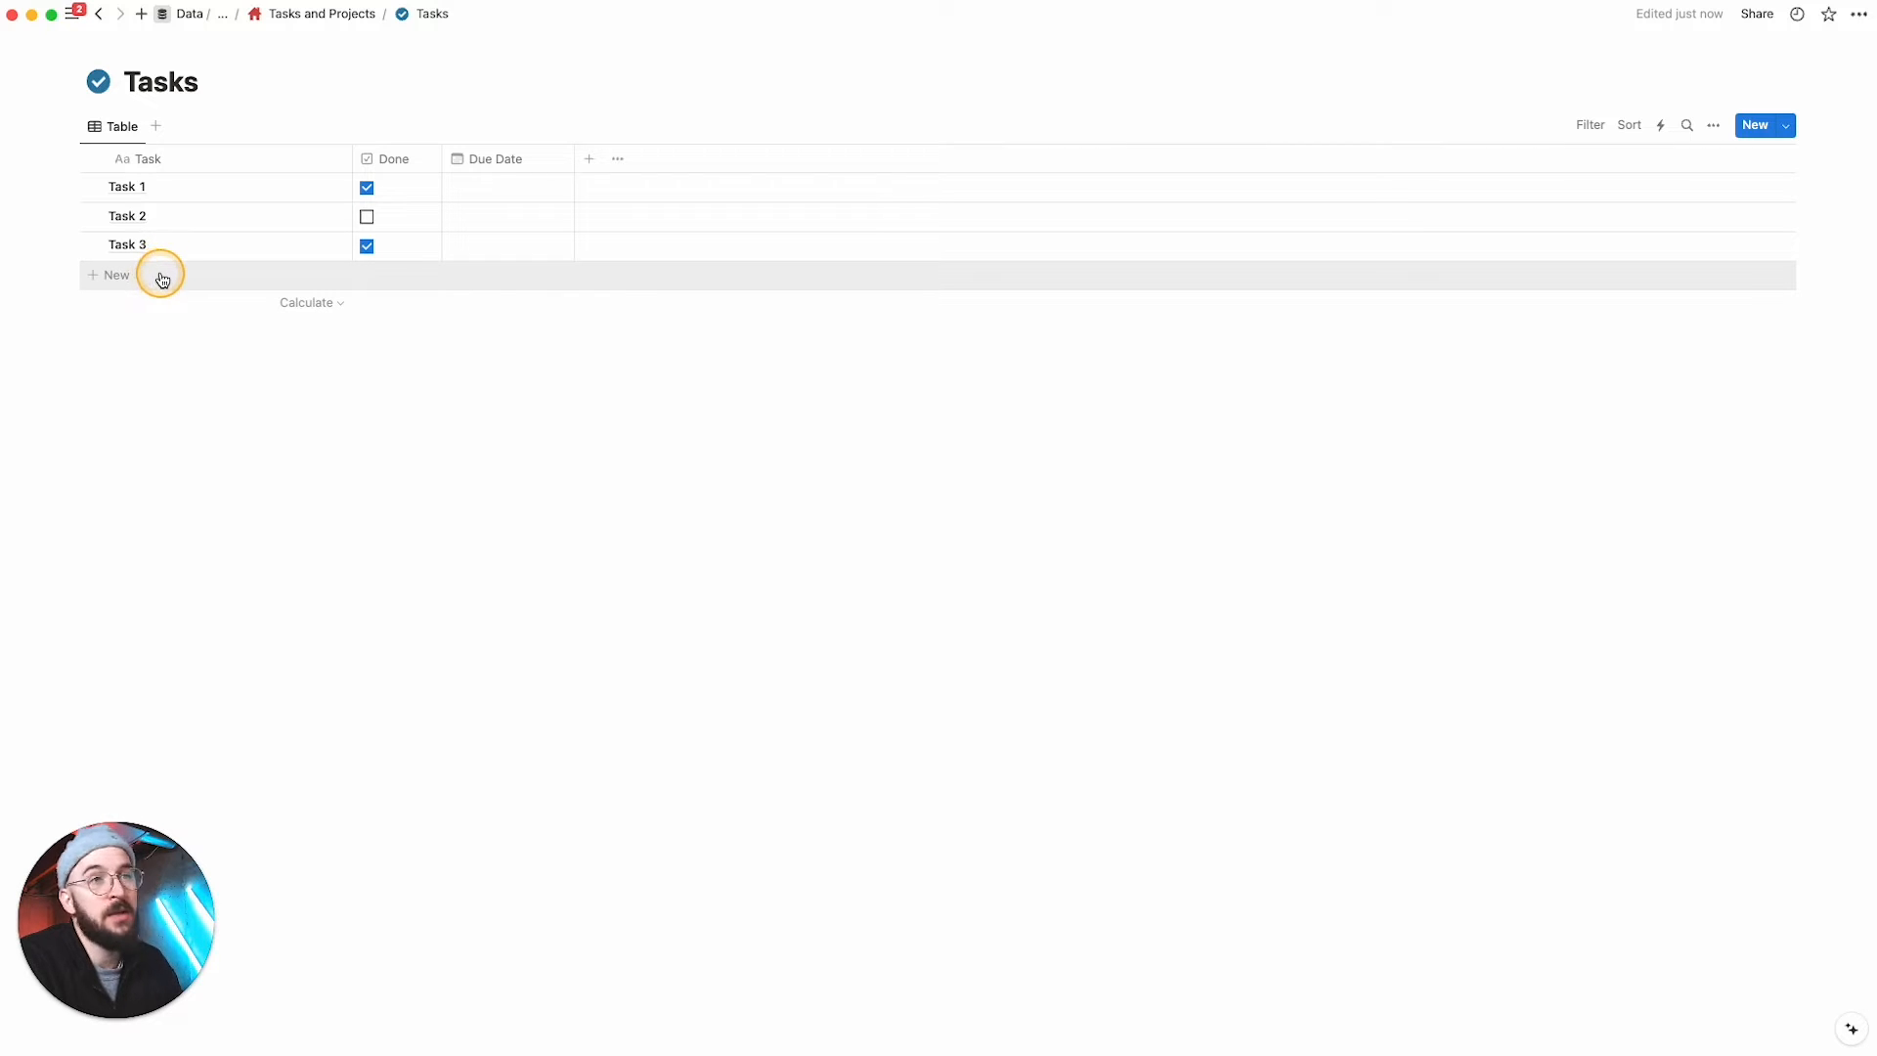
Step: Filter the Tasks table to entries where Done is Unchecked and save the filter for everyone
{"action": "left_click", "coordinate": [1590, 122]}
{"action": "left_click", "coordinate": [1549, 222]}
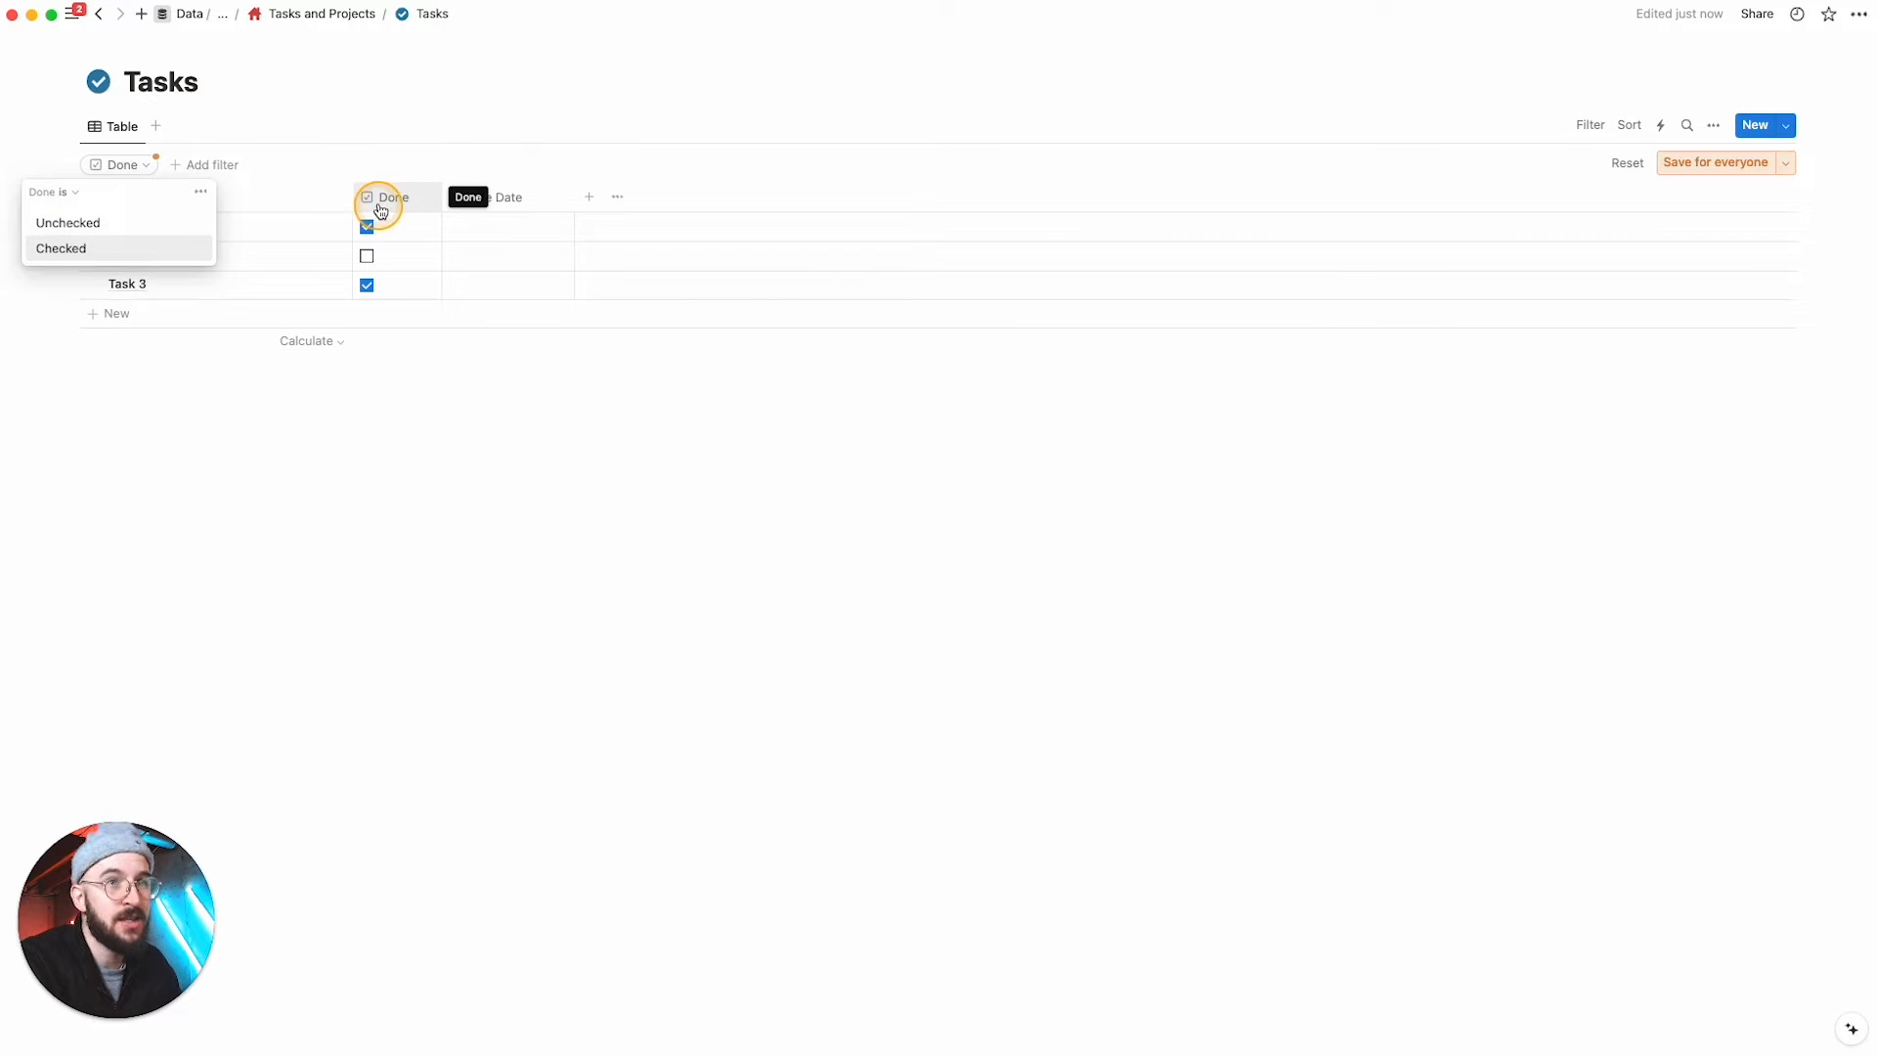
{"action": "left_click", "coordinate": [61, 222]}
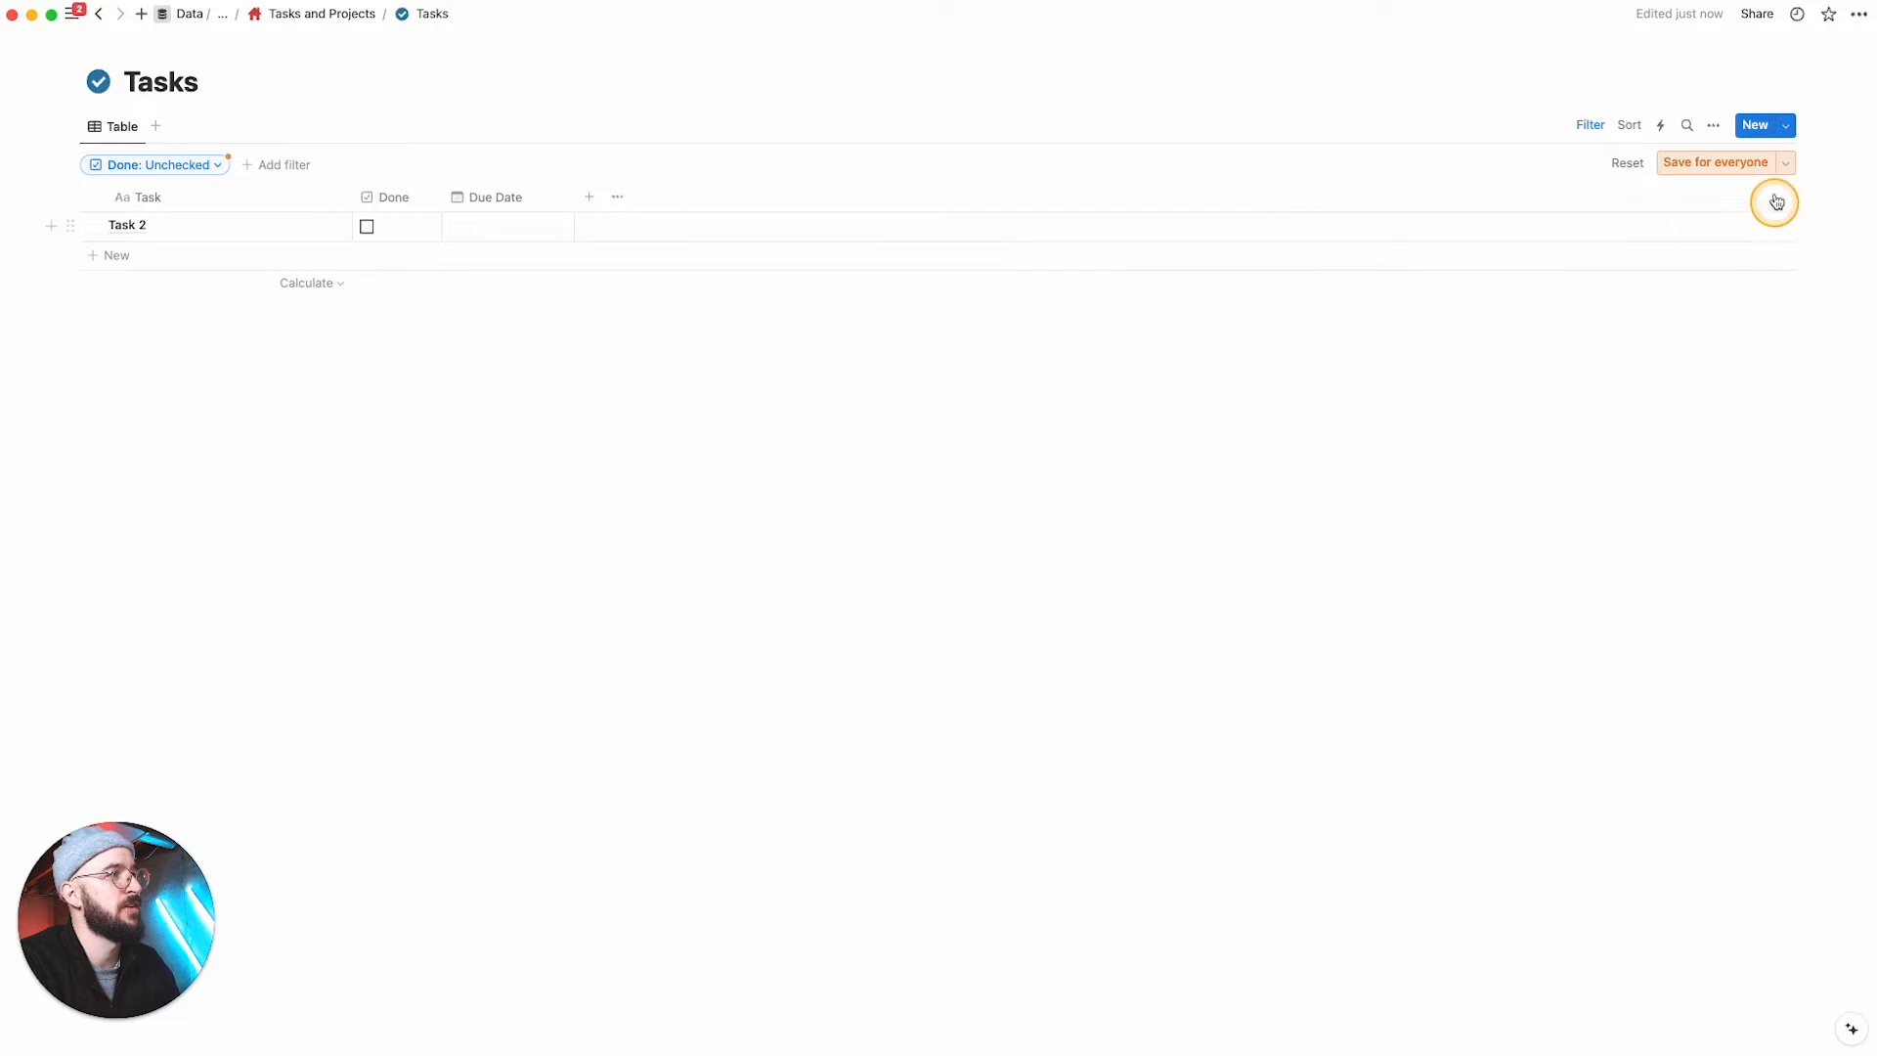
{"action": "left_click", "coordinate": [1756, 161]}
Step: Rename the filtered Tasks table view as Active
{"action": "left_click", "coordinate": [113, 126]}
{"action": "left_click", "coordinate": [157, 155]}
{"action": "type", "text": "Active"}
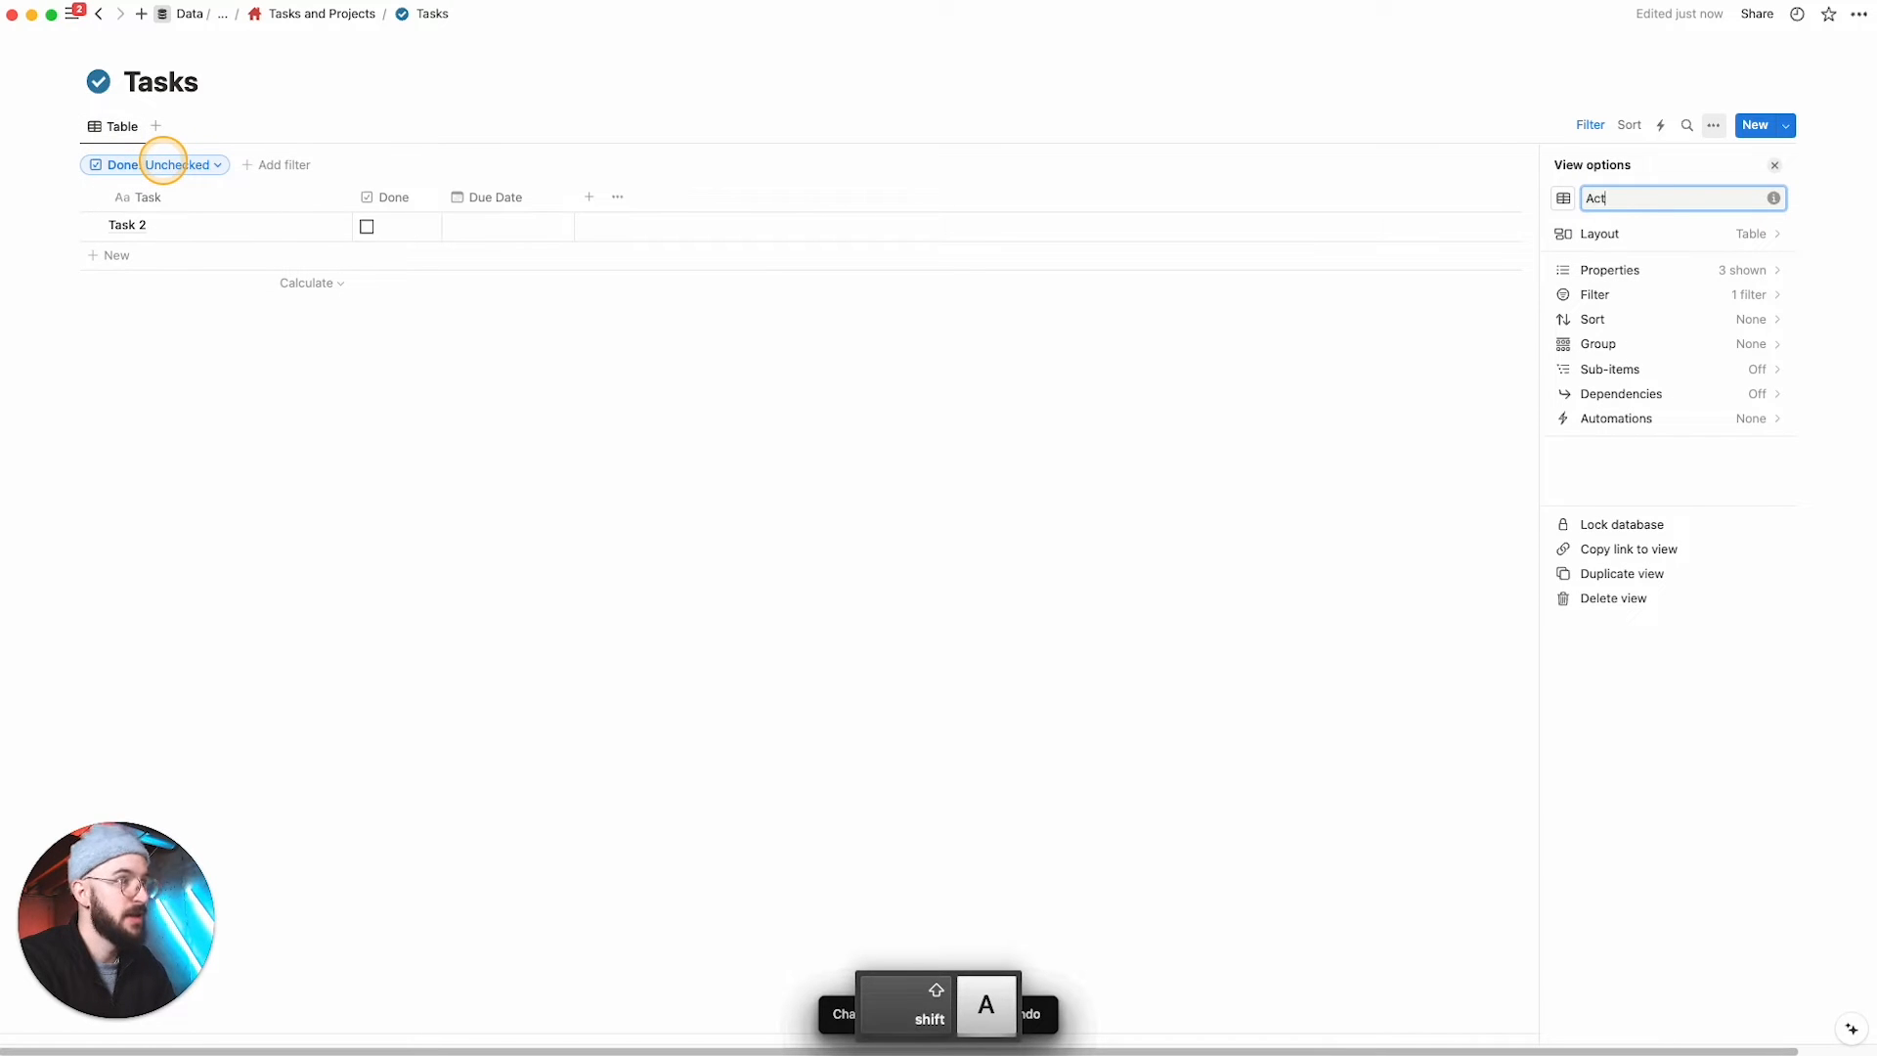
{"action": "key", "text": "Return"}
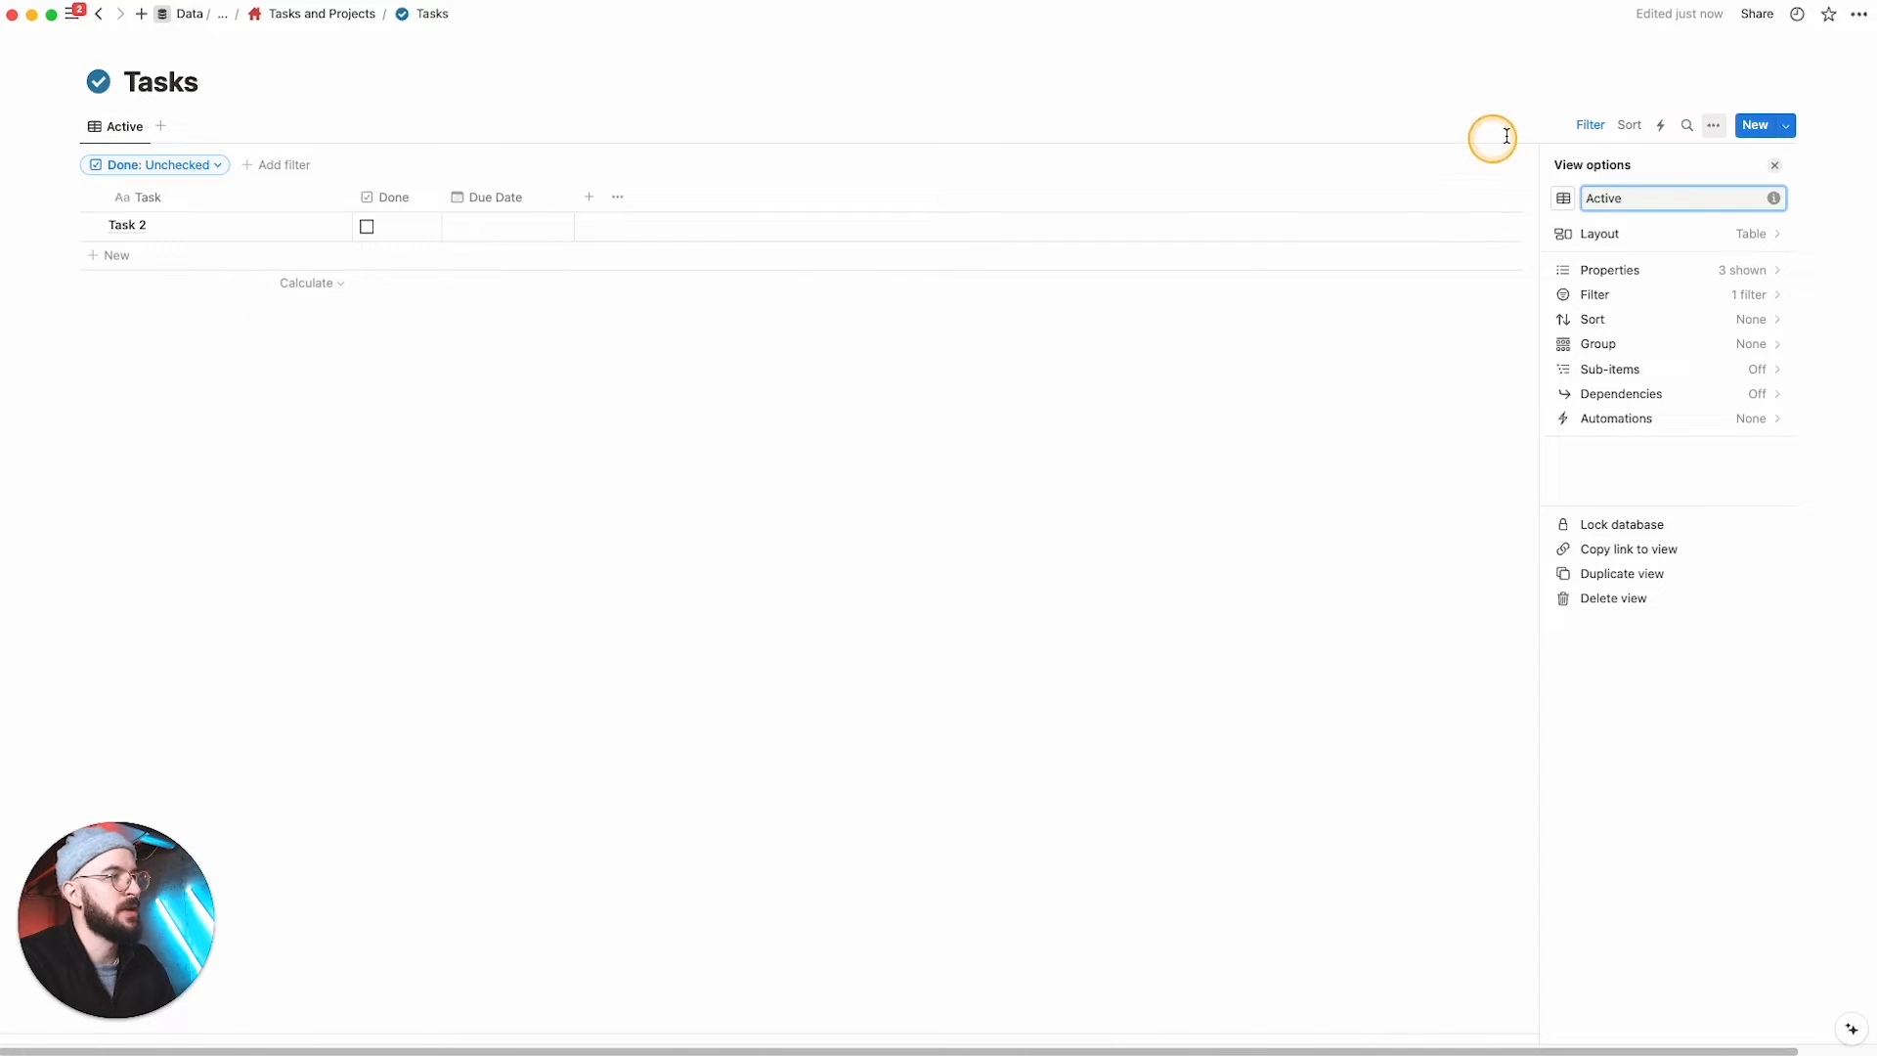
{"action": "left_click", "coordinate": [397, 442]}
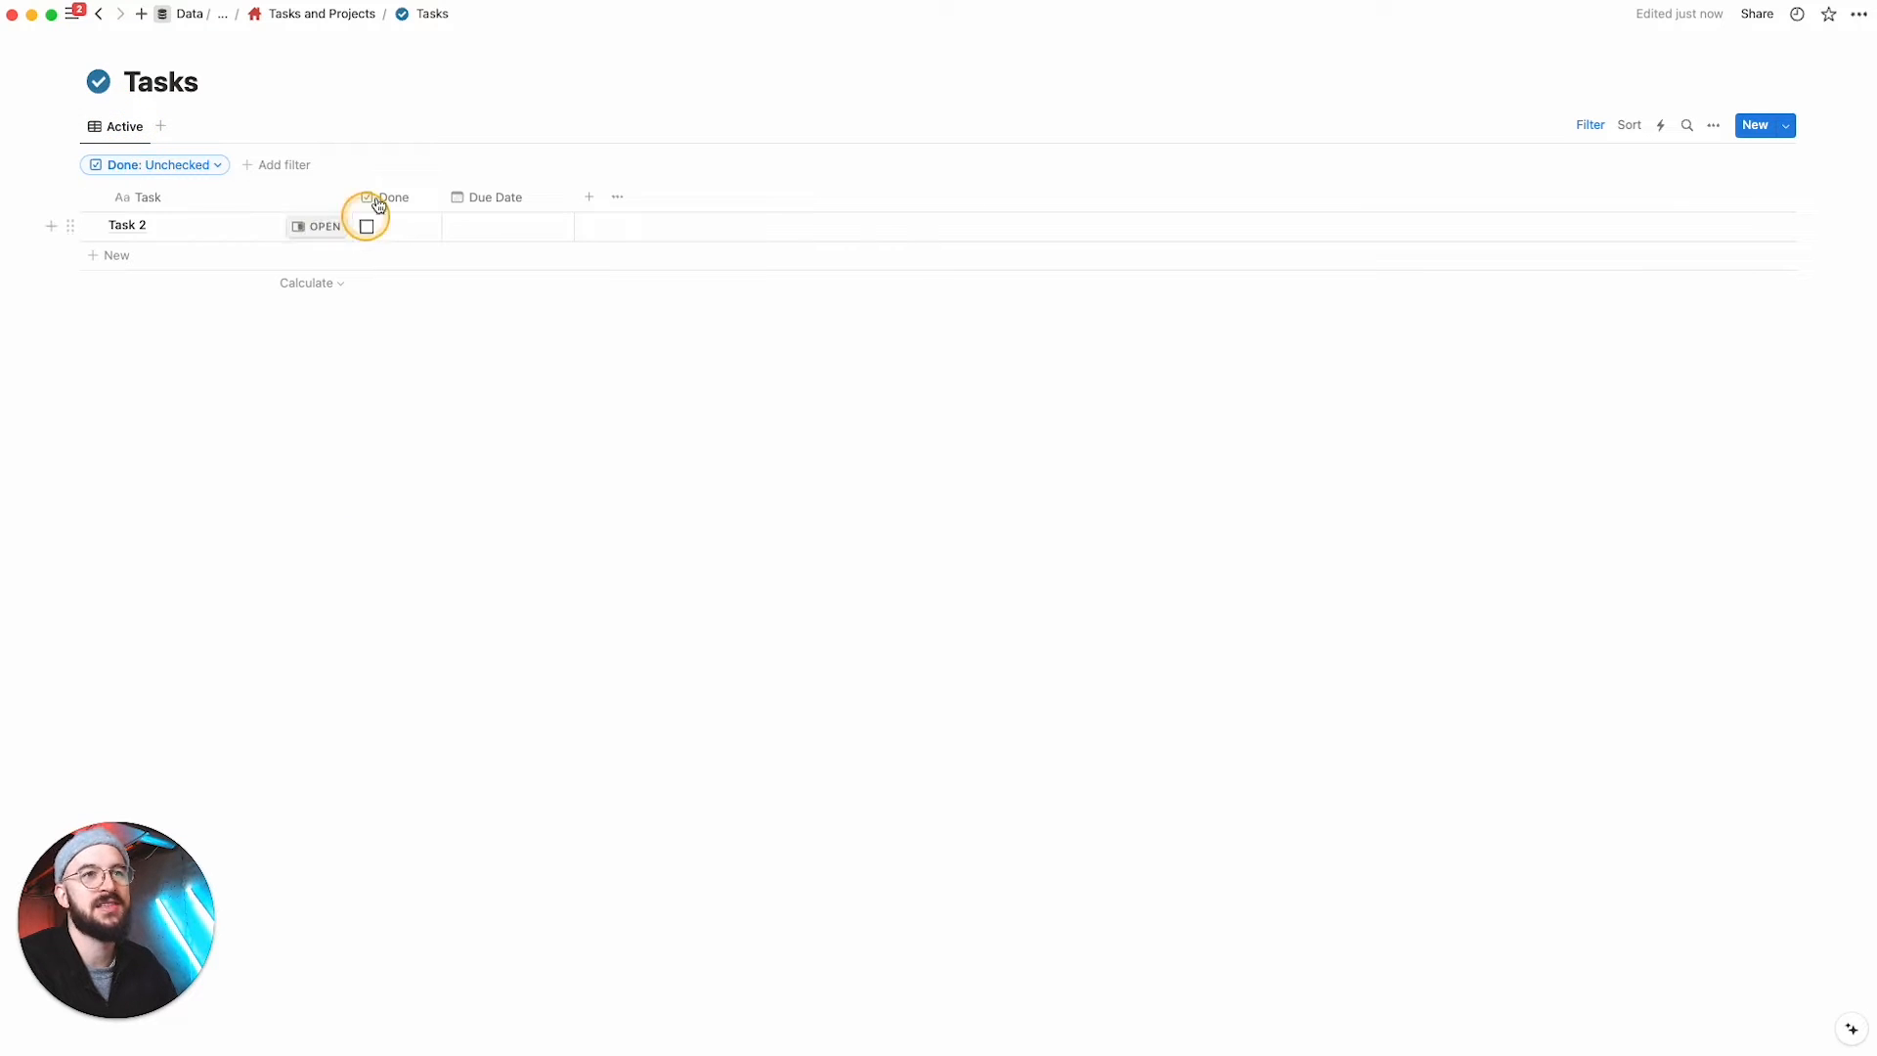
{"action": "left_click", "coordinate": [1590, 126]}
{"action": "left_click", "coordinate": [1590, 126]}
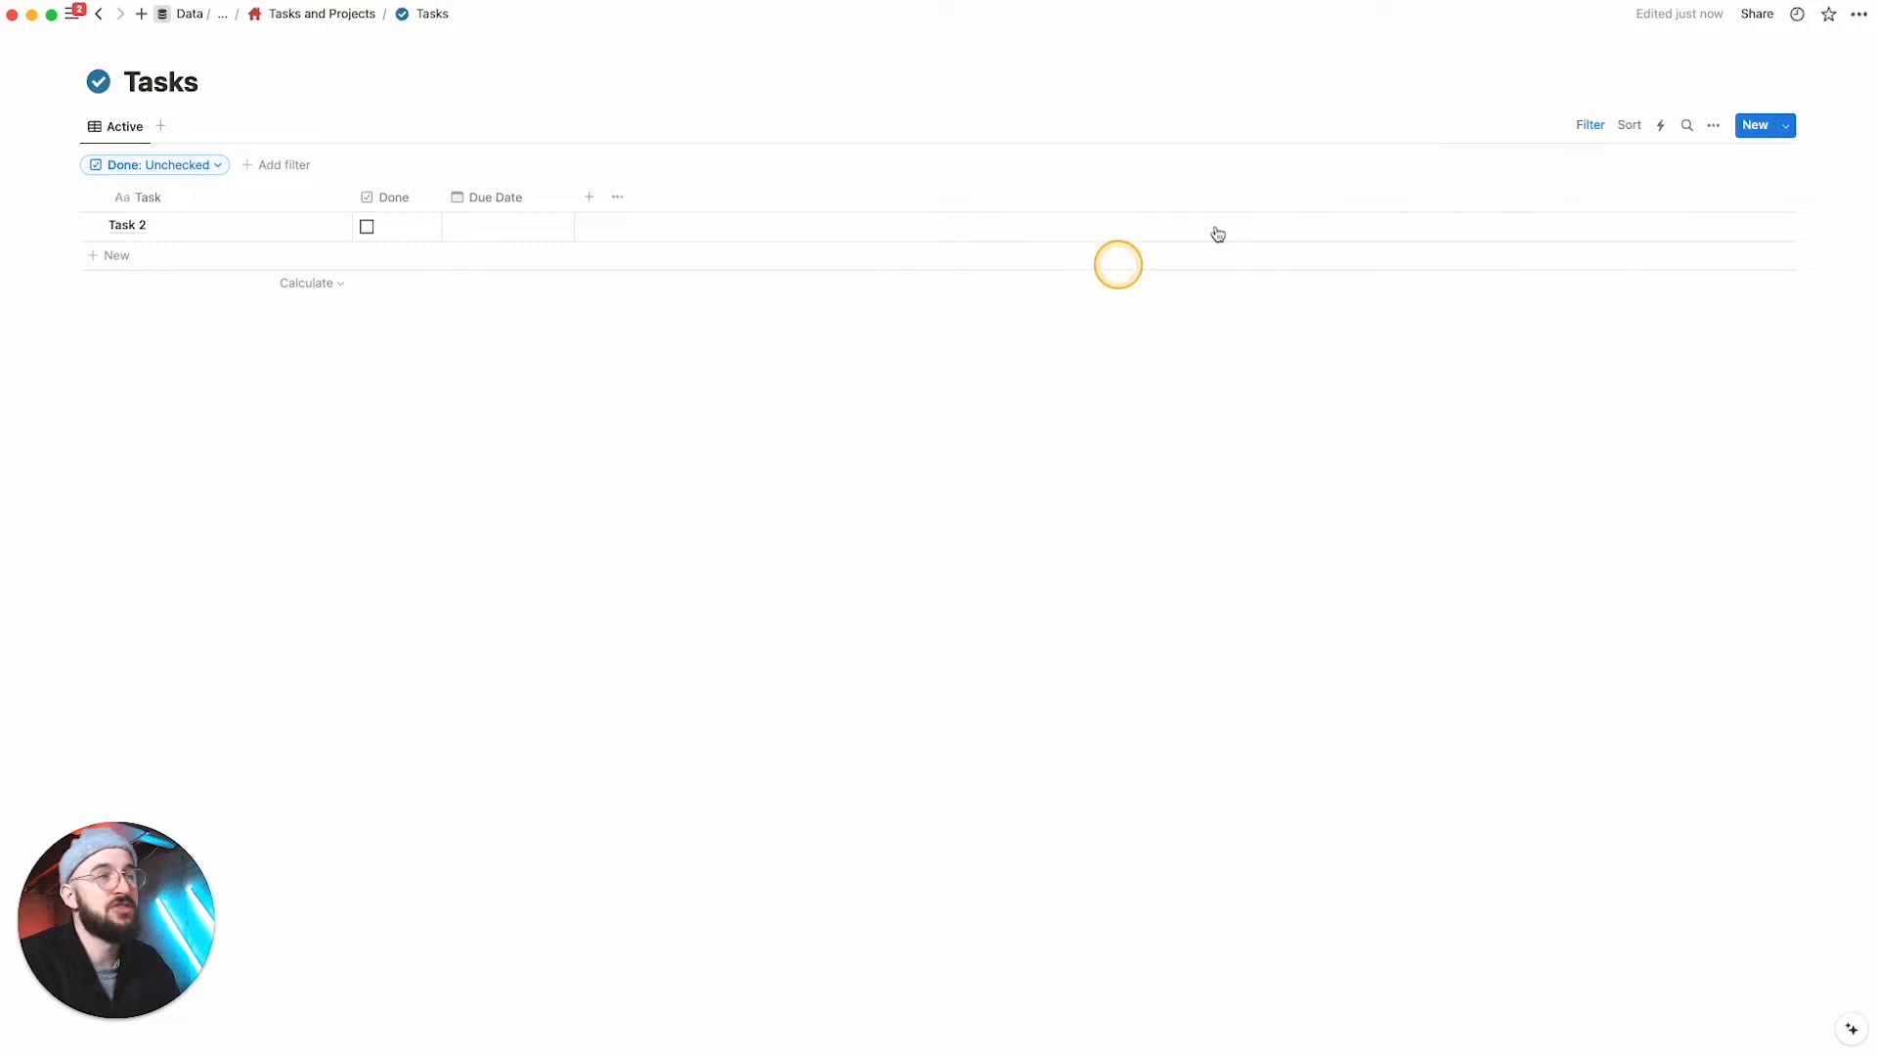
{"action": "left_click", "coordinate": [1590, 125]}
{"action": "left_click", "coordinate": [1590, 125]}
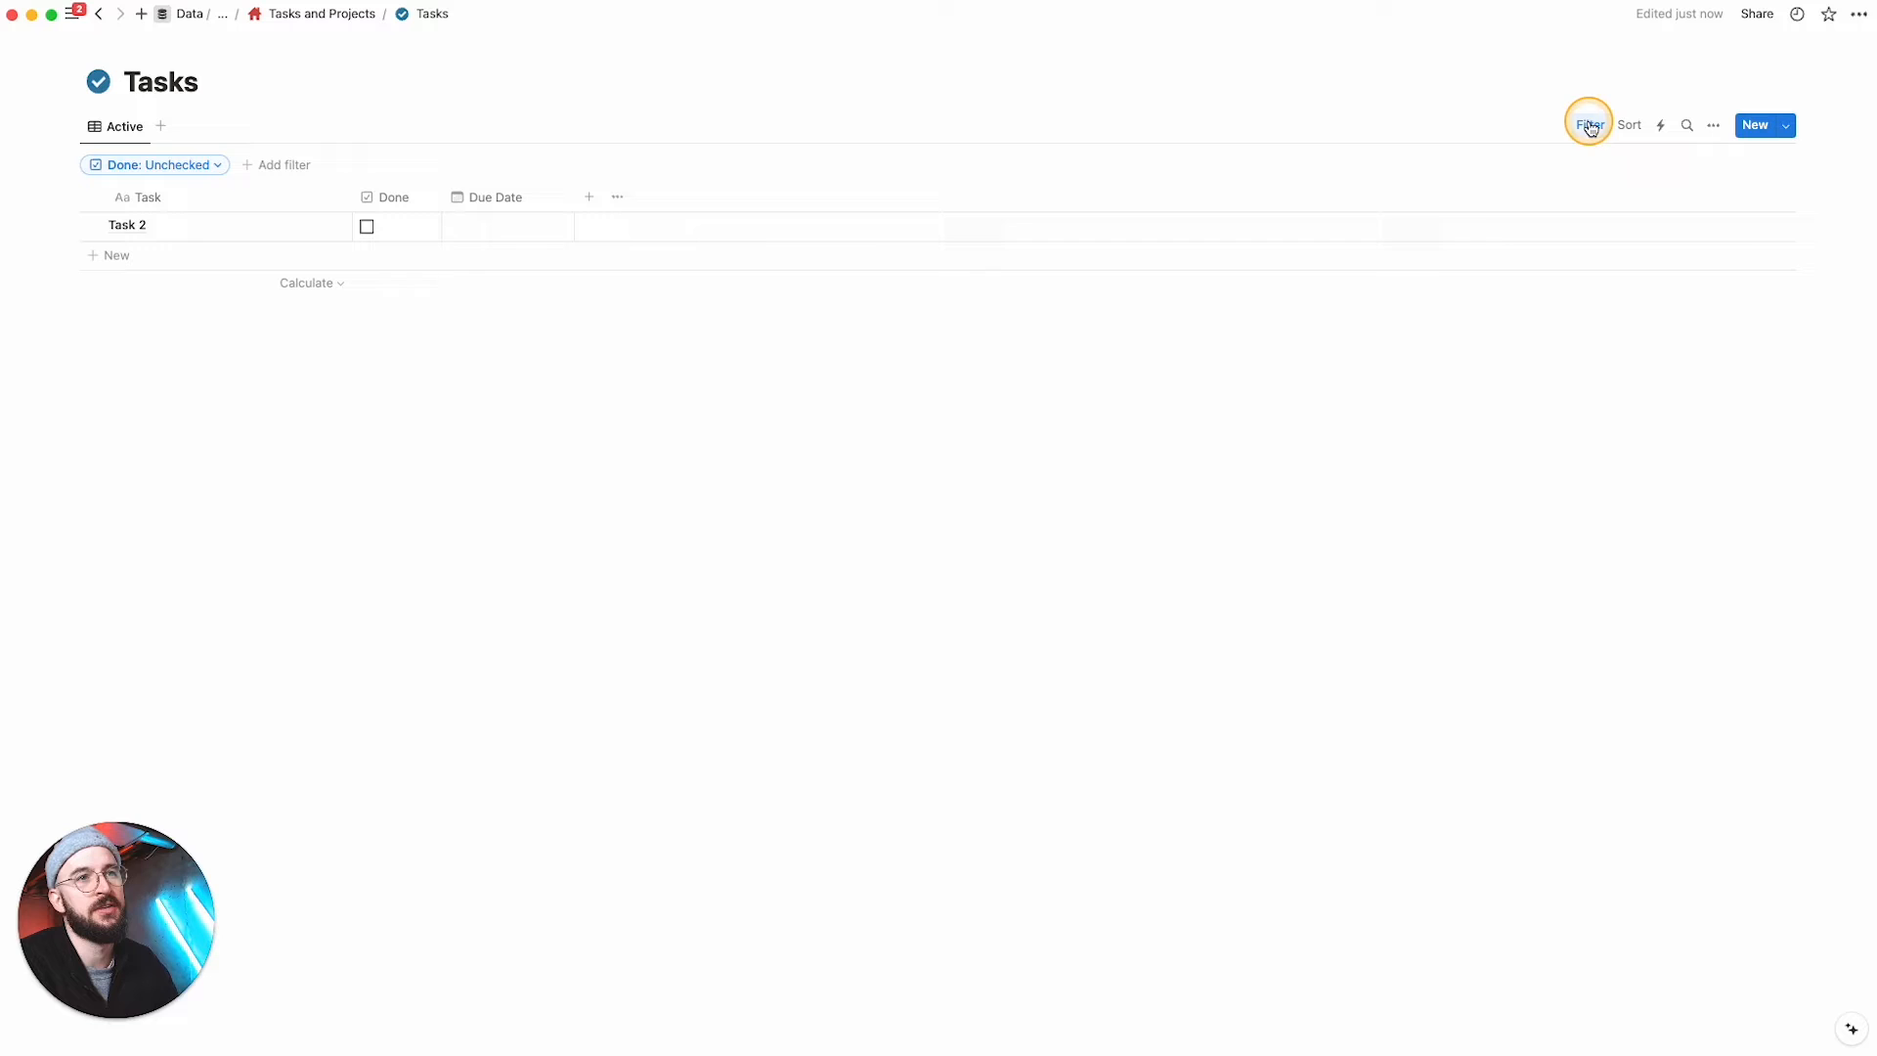
Step: Duplicate the Active view of the Tasks database and name the copy Completed
{"action": "left_click", "coordinate": [118, 126]}
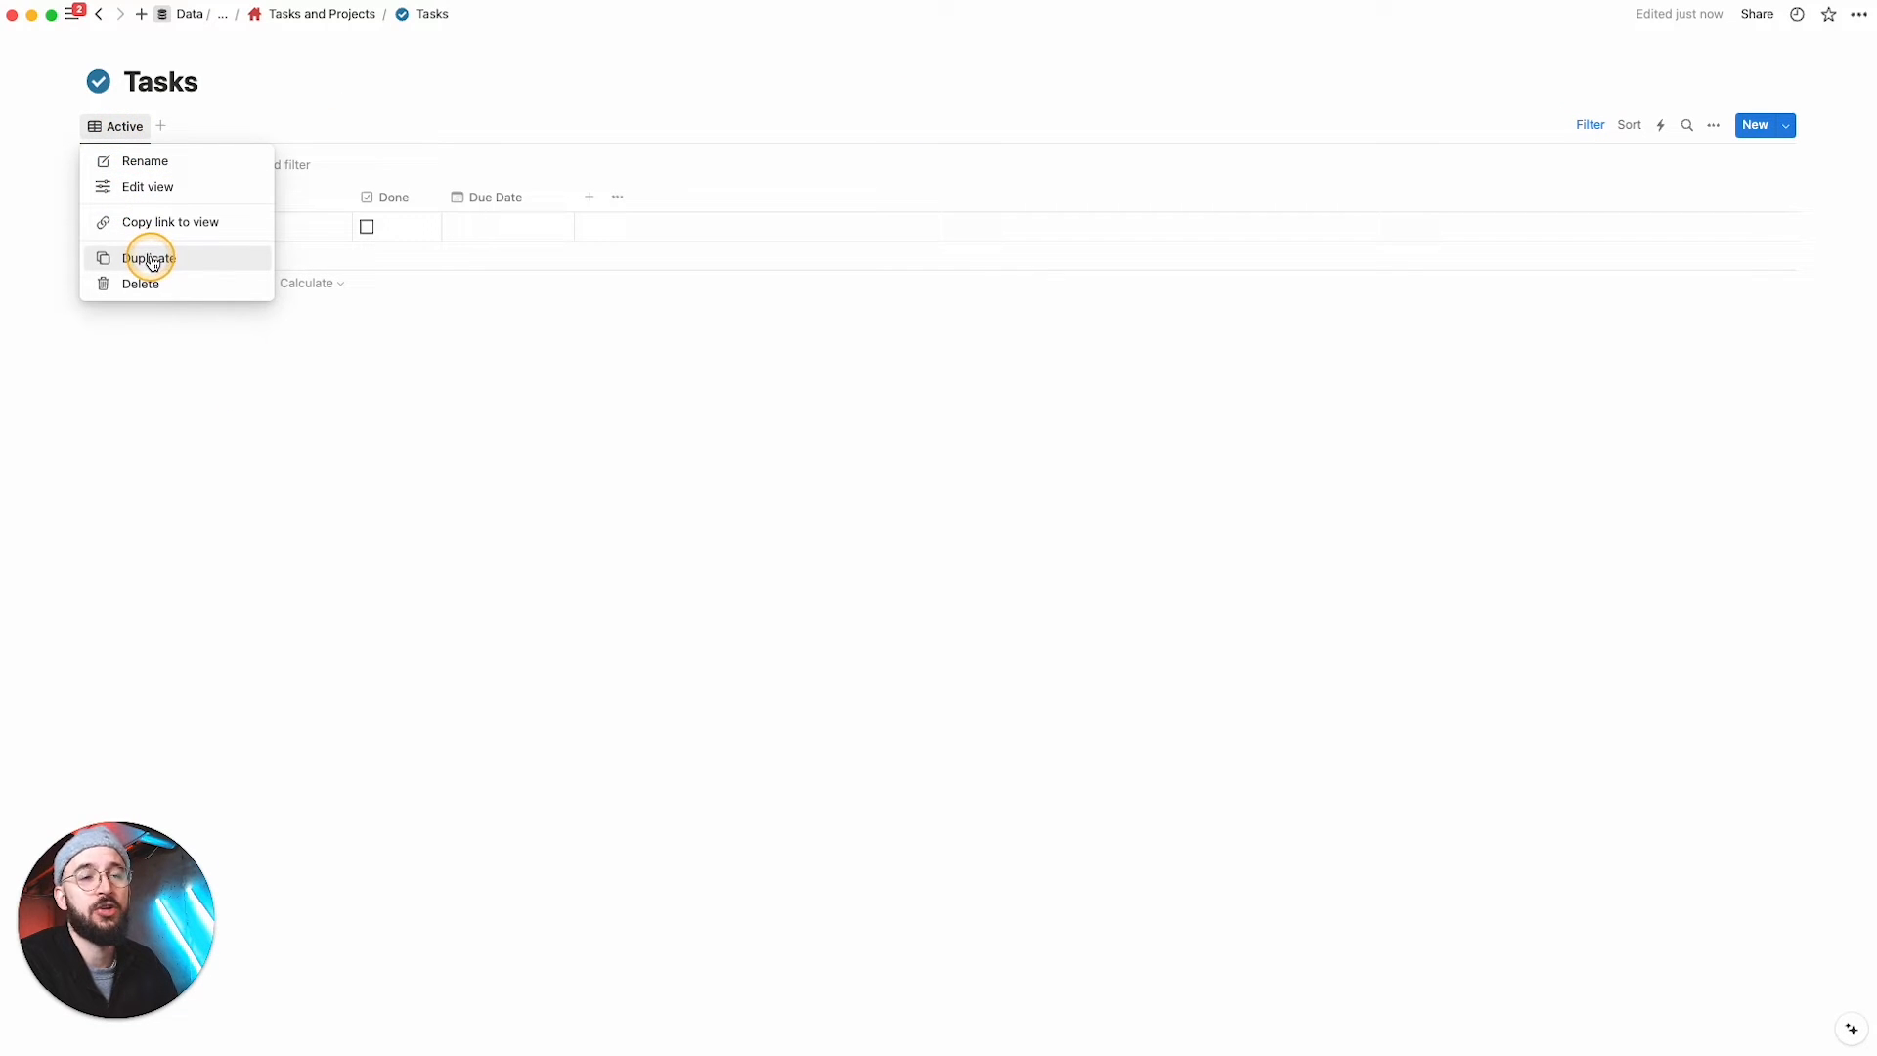
{"action": "left_click", "coordinate": [193, 262]}
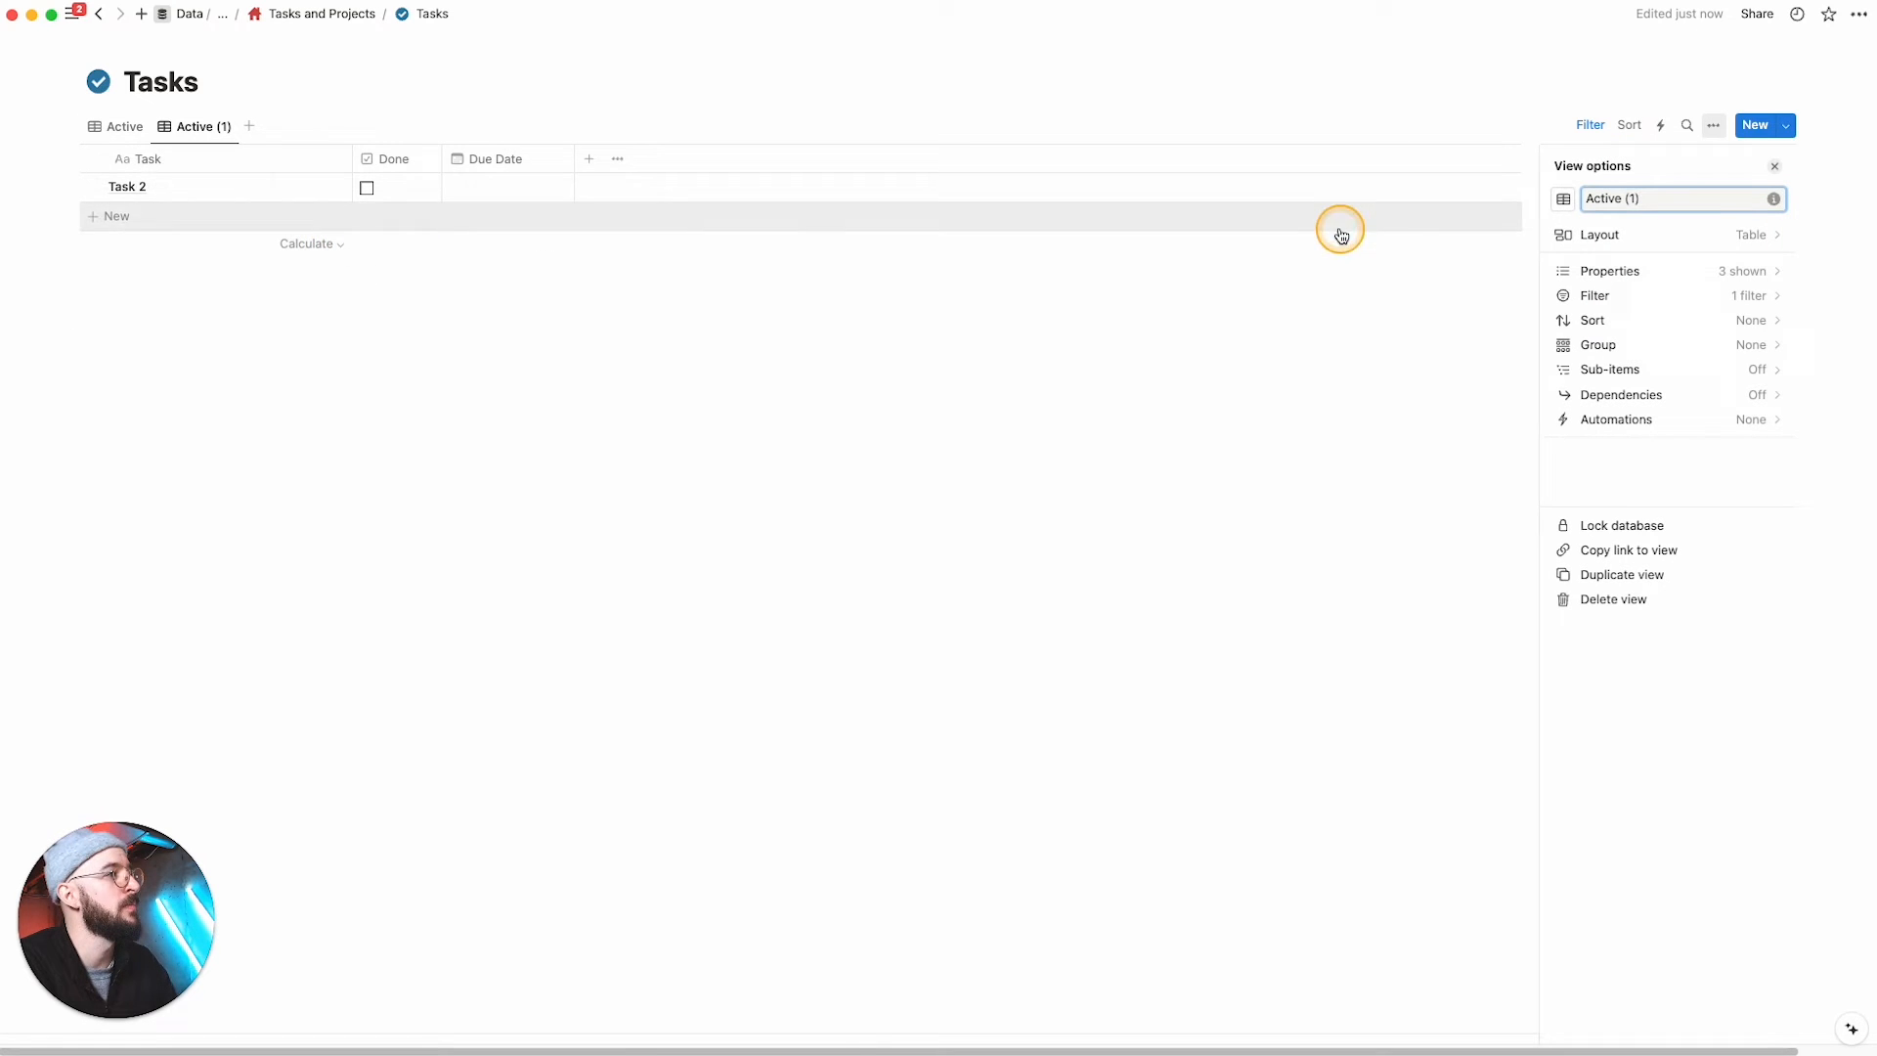
{"action": "triple_click", "coordinate": [1643, 199]}
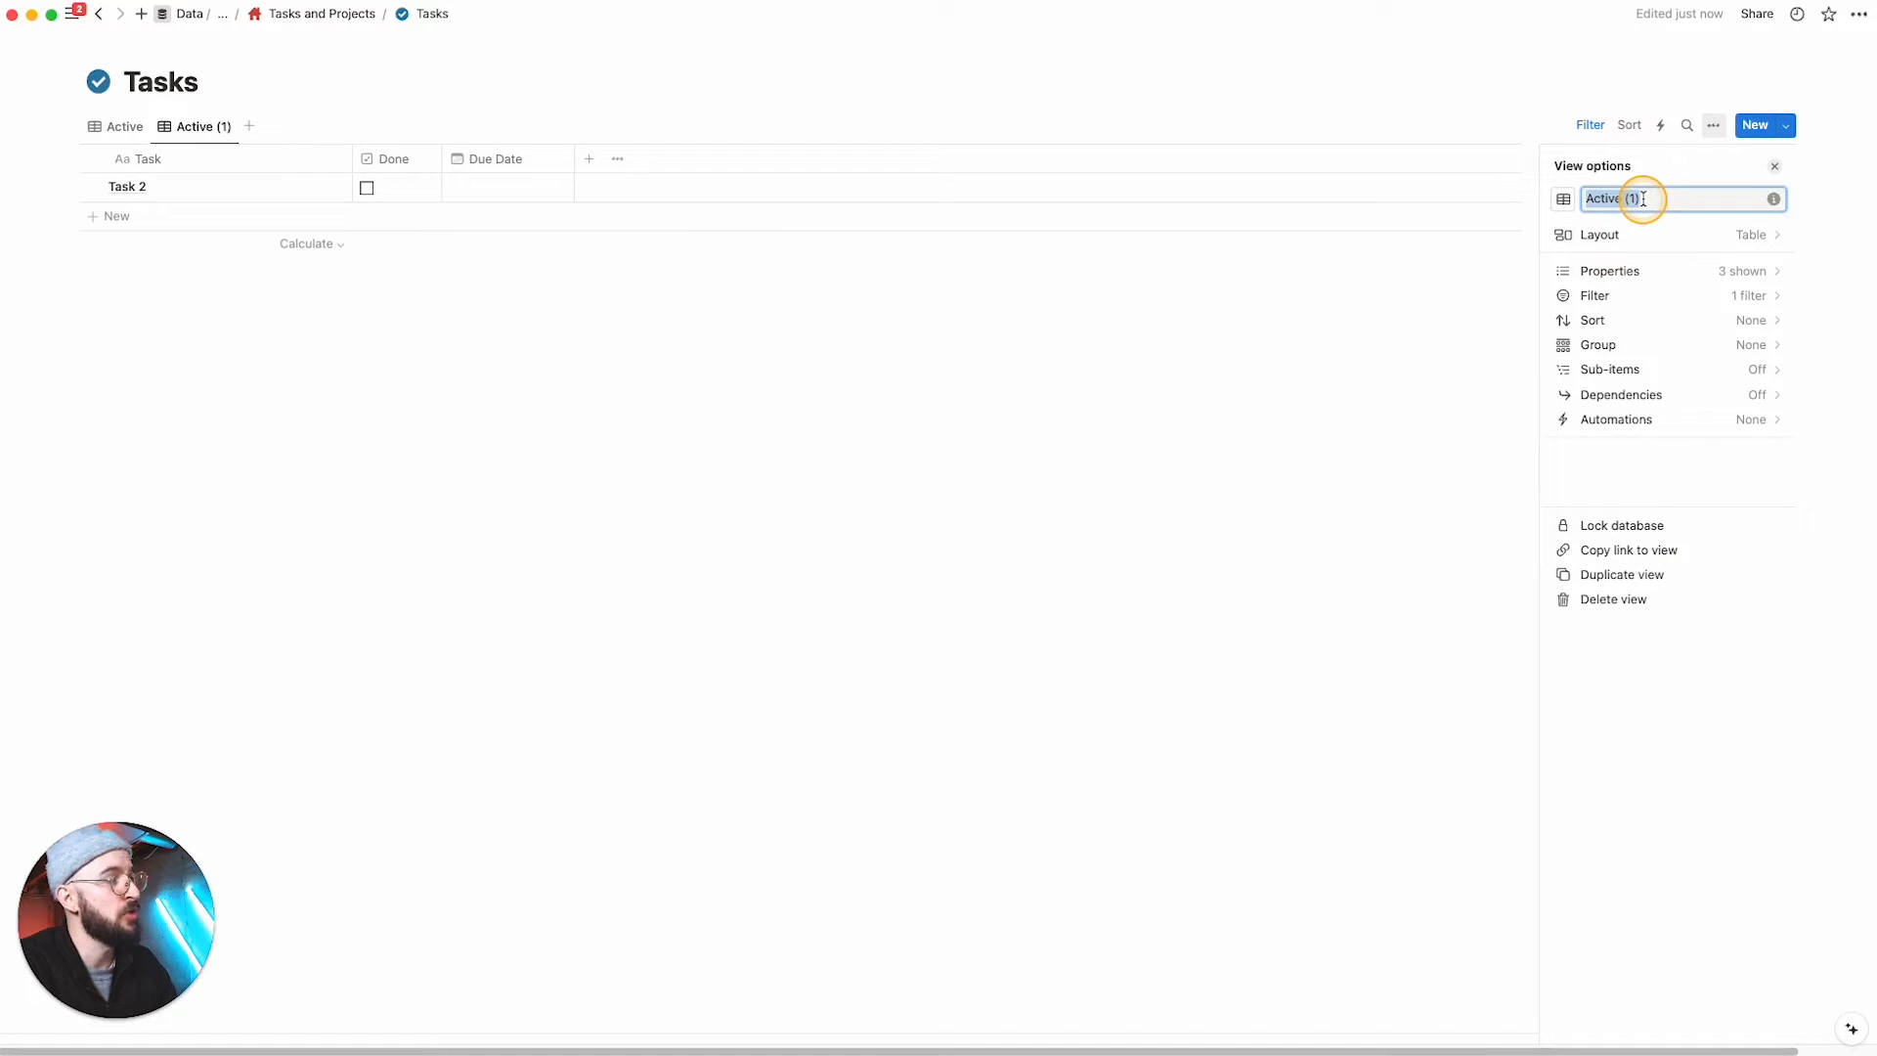
{"action": "type", "text": "Don"}
{"action": "key", "text": "BackSpace"}
{"action": "key", "text": "BackSpace"}
{"action": "key", "text": "BackSpace"}
{"action": "type", "text": "COmp"}
{"action": "key", "text": "BackSpace"}
{"action": "key", "text": "BackSpace"}
{"action": "key", "text": "BackSpace"}
{"action": "type", "text": "i"}
{"action": "key", "text": "BackSpace"}
{"action": "type", "text": "ompleted"}
{"action": "left_click", "coordinate": [1006, 434]}
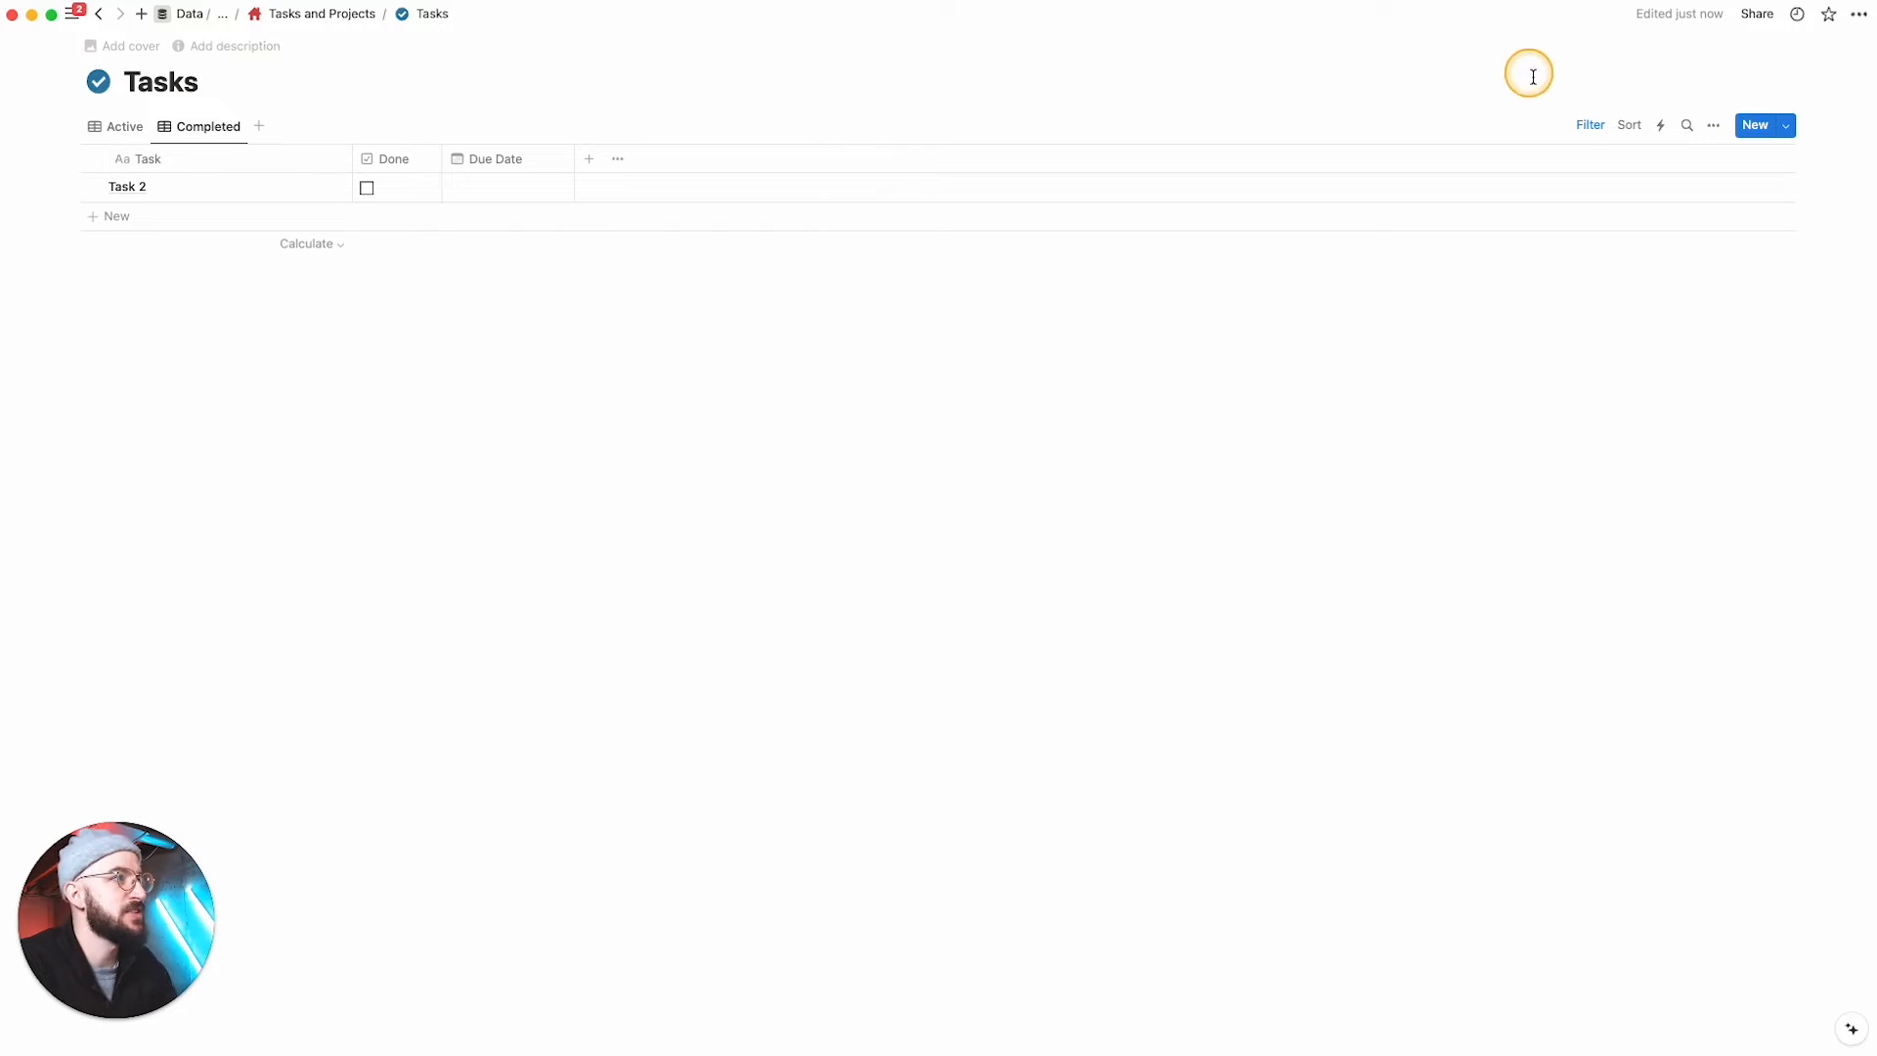
Step: Change the Completed view's Done filter to Checked and save it for everyone
{"action": "left_click", "coordinate": [1584, 127]}
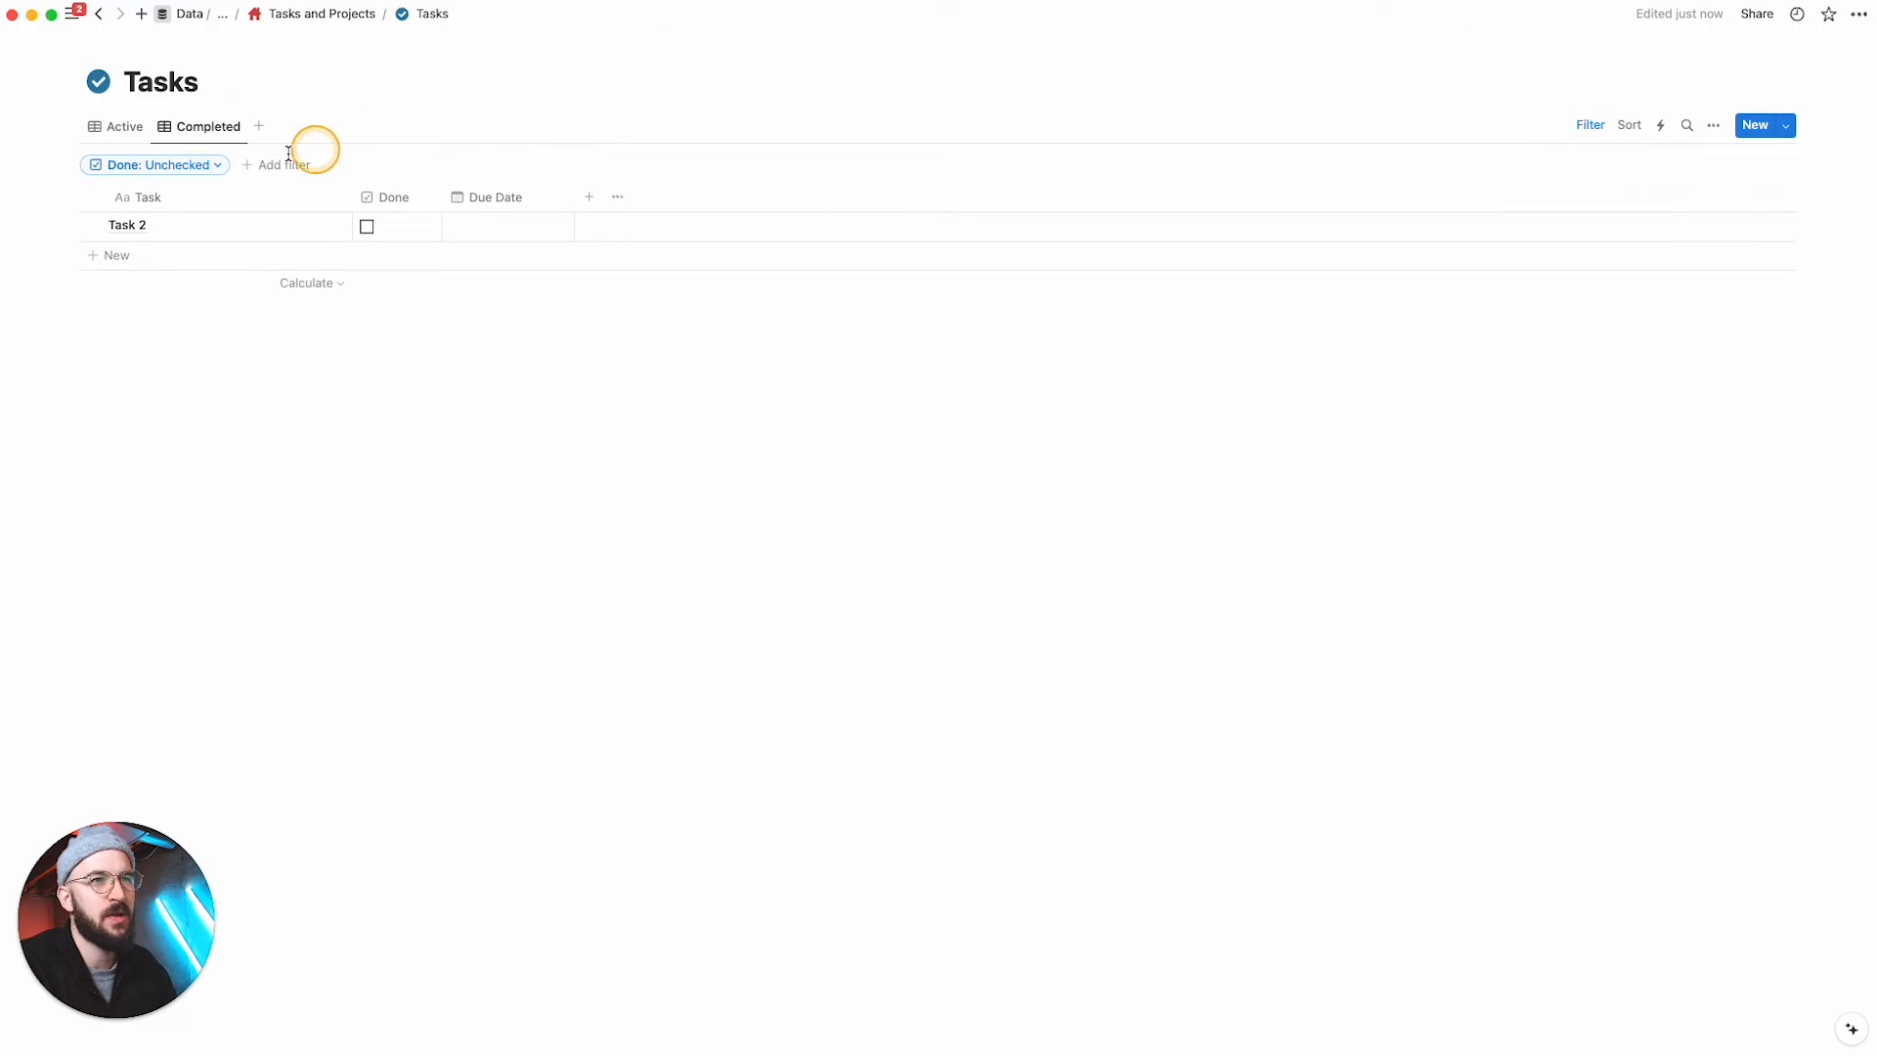
{"action": "left_click", "coordinate": [153, 168]}
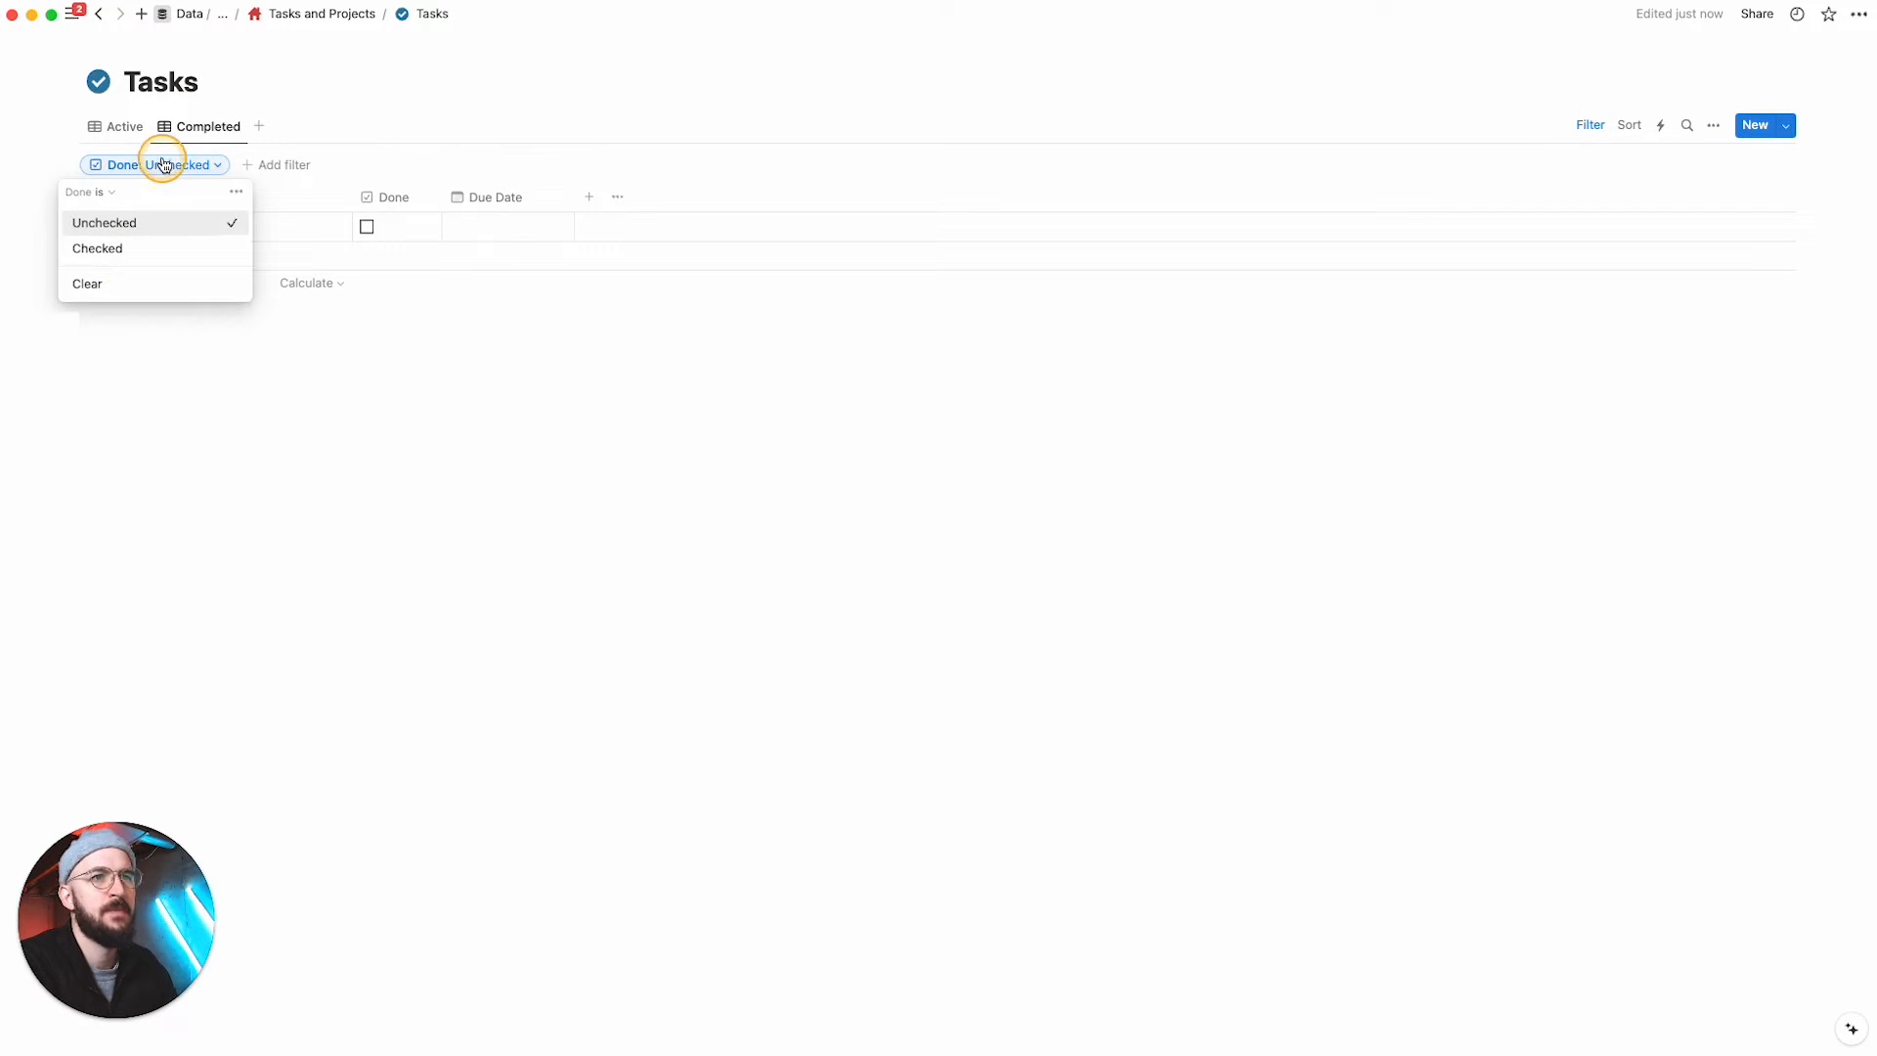
{"action": "left_click", "coordinate": [119, 250]}
{"action": "left_click", "coordinate": [1709, 162]}
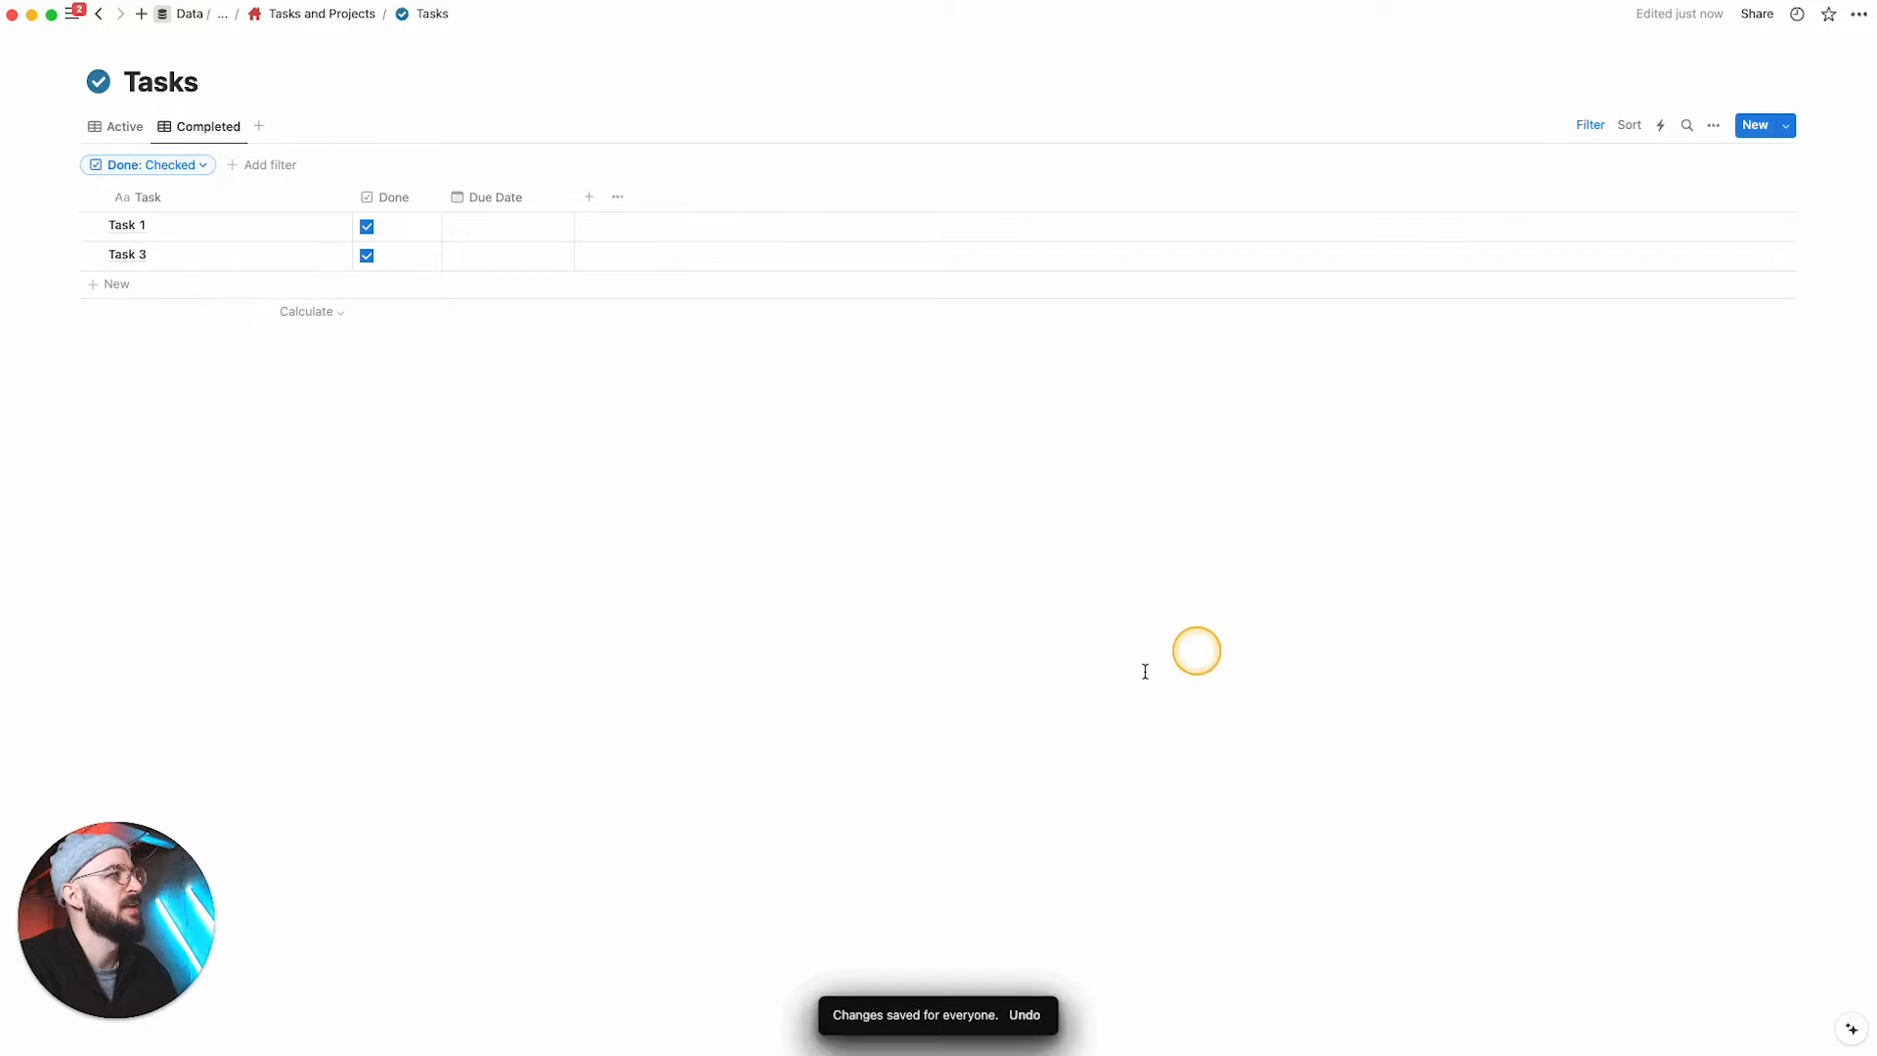
Step: Compare the Active and Completed views, mark Task 1 as not done from Completed, and return to Active
{"action": "left_click", "coordinate": [139, 128]}
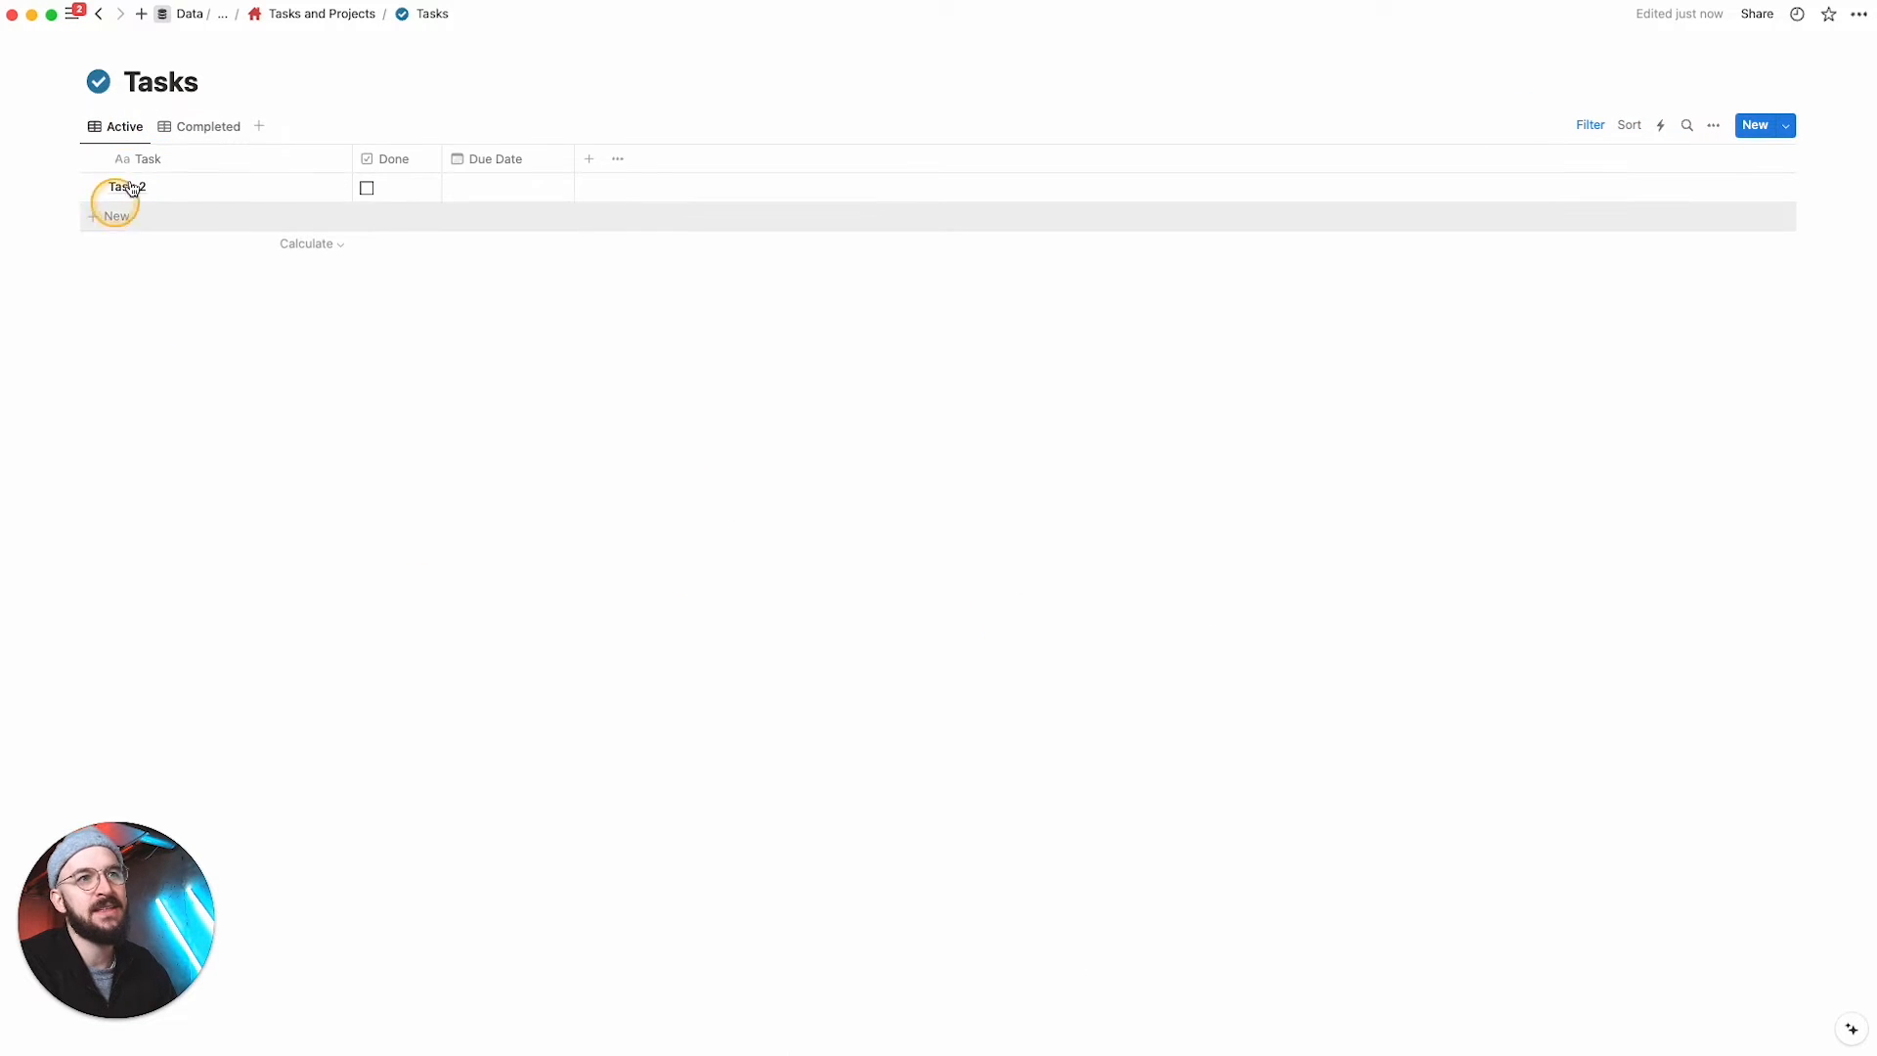
{"action": "left_click", "coordinate": [185, 130]}
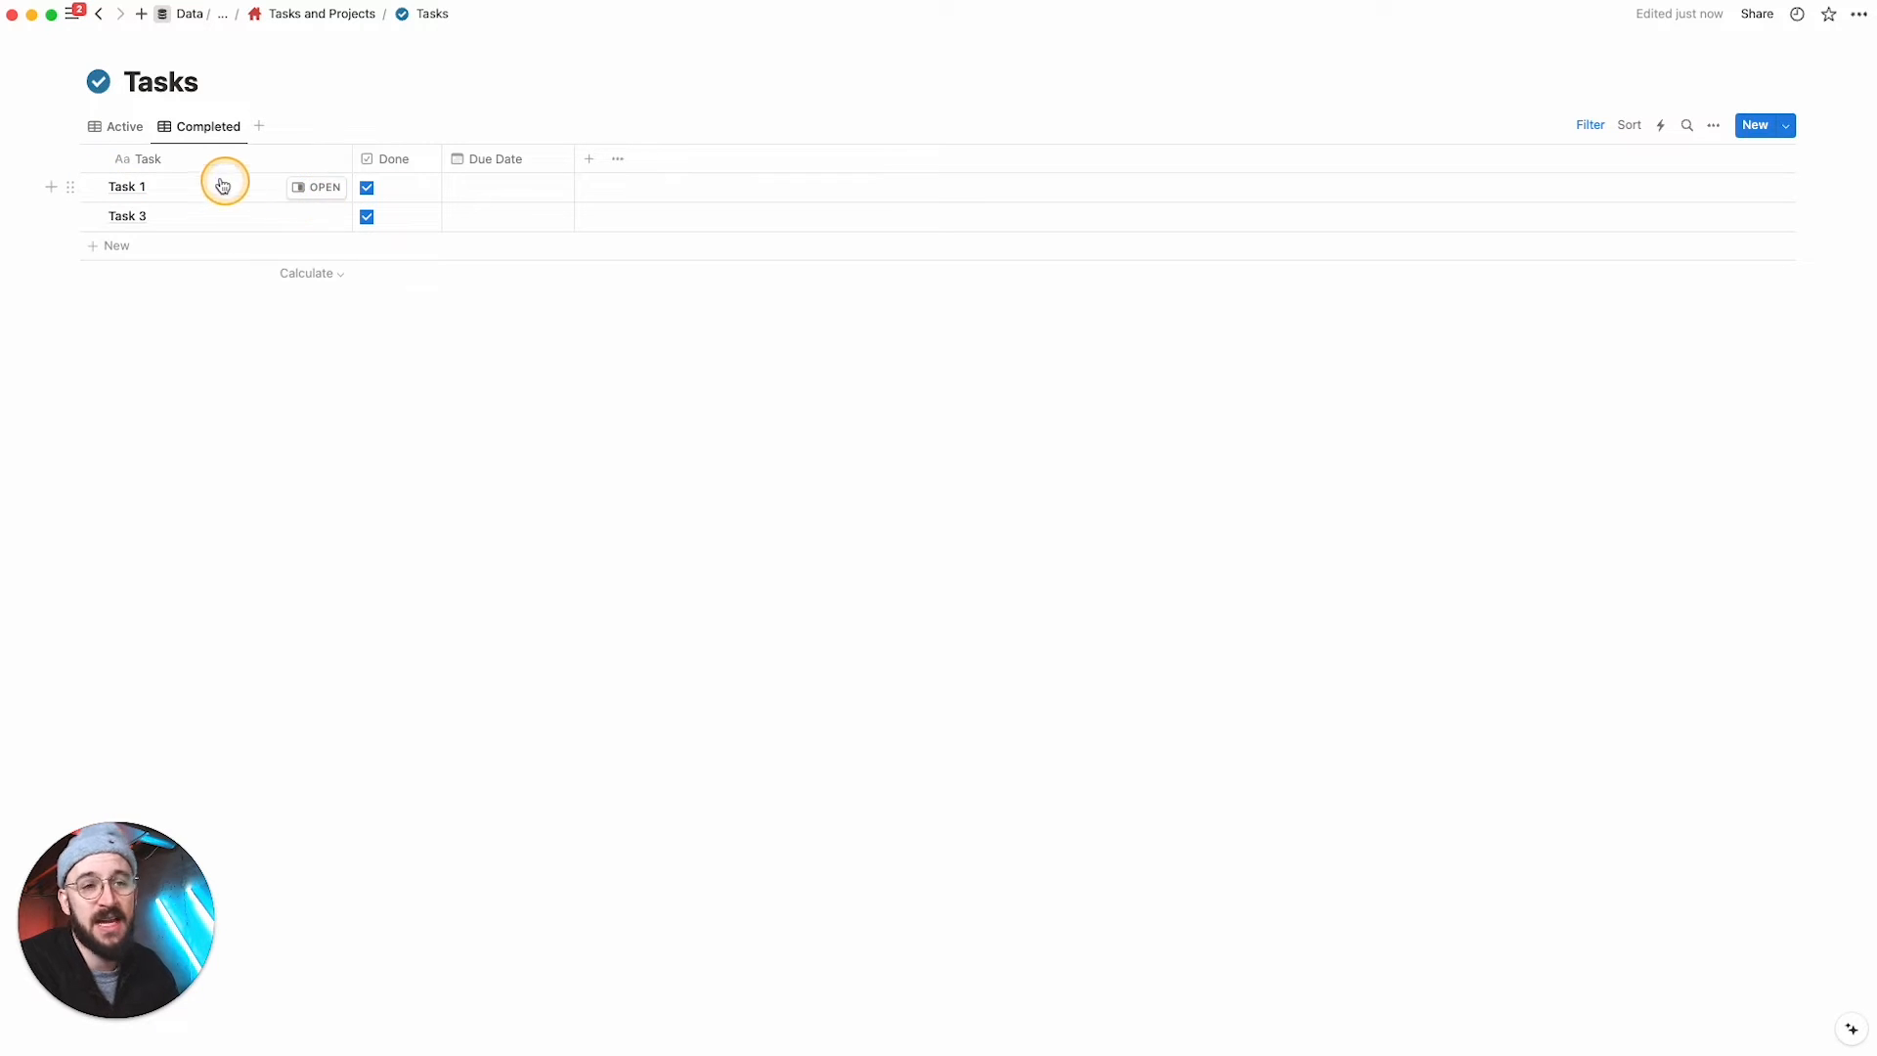
{"action": "left_click", "coordinate": [366, 187]}
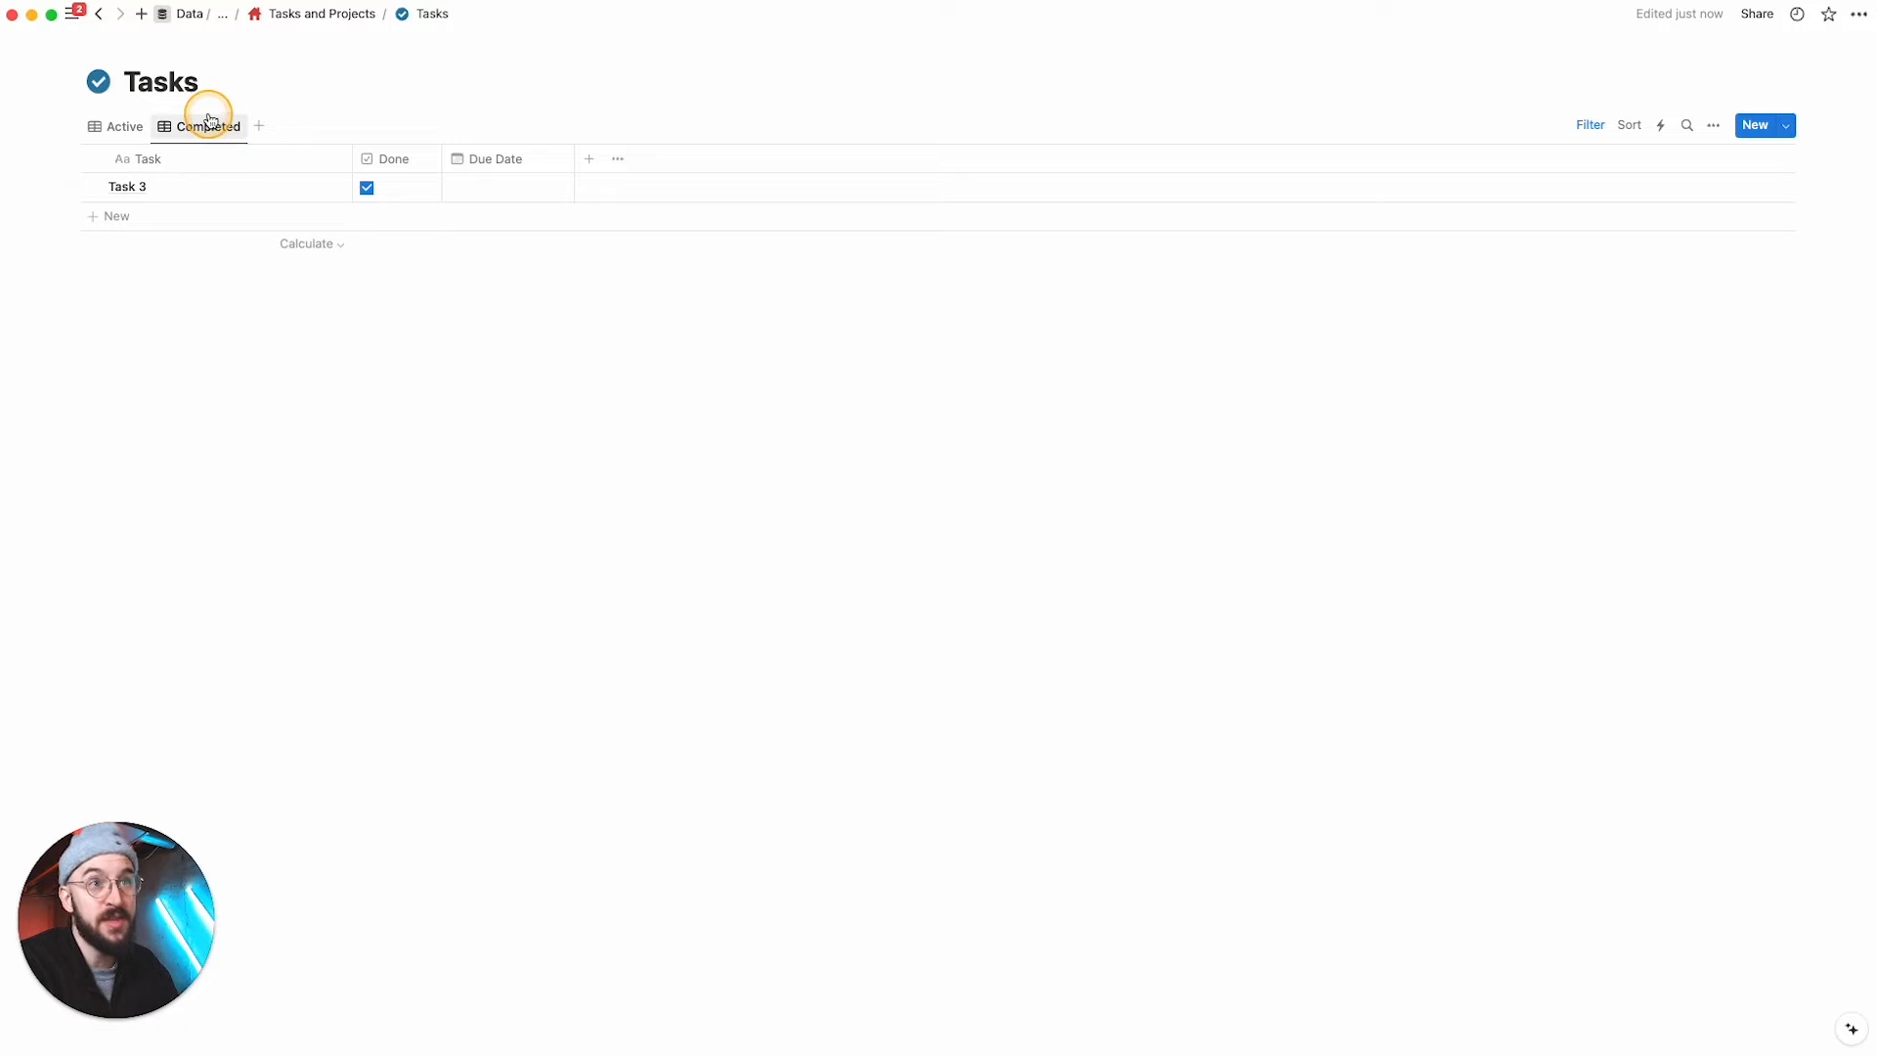
{"action": "left_click", "coordinate": [136, 135]}
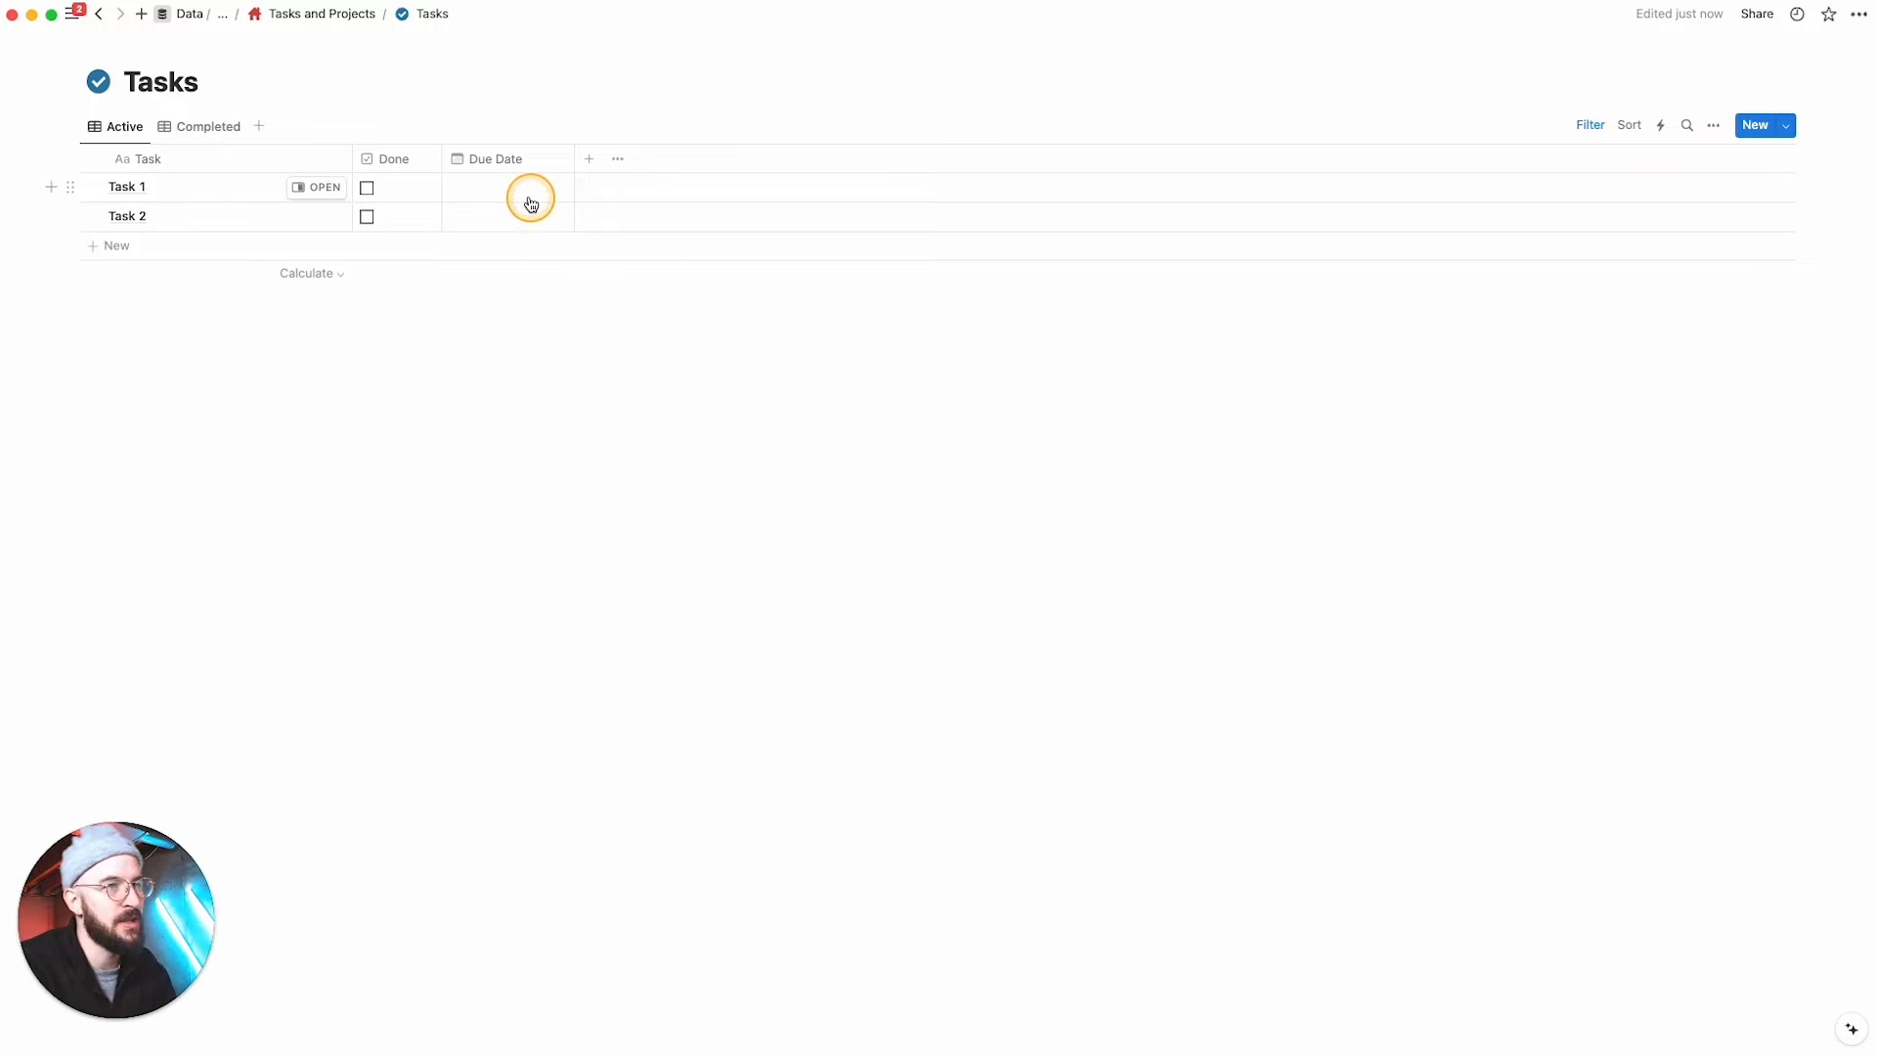
{"action": "left_click", "coordinate": [1642, 128]}
{"action": "left_click", "coordinate": [1218, 466]}
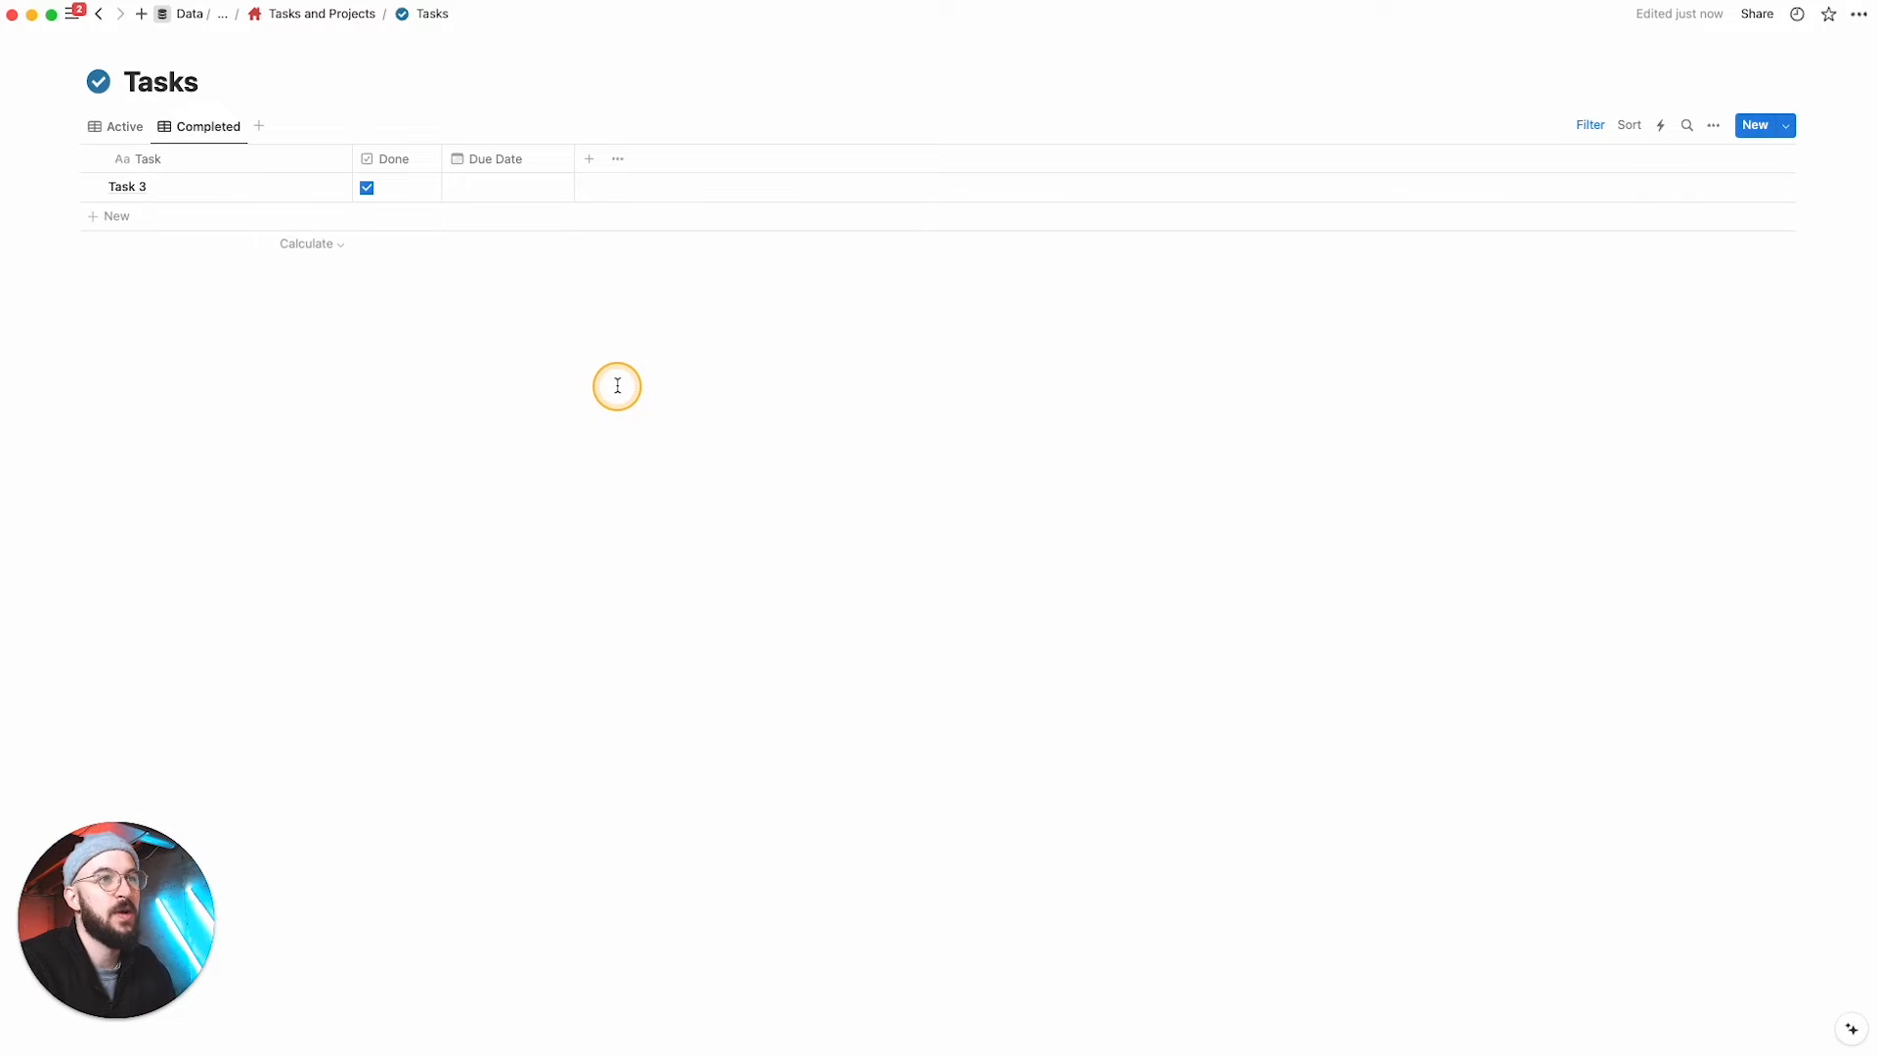
Step: Open the Projects database and add a two-way relation named Tasks to this page's Tasks database, shown there as Projects
{"action": "left_click", "coordinate": [312, 14]}
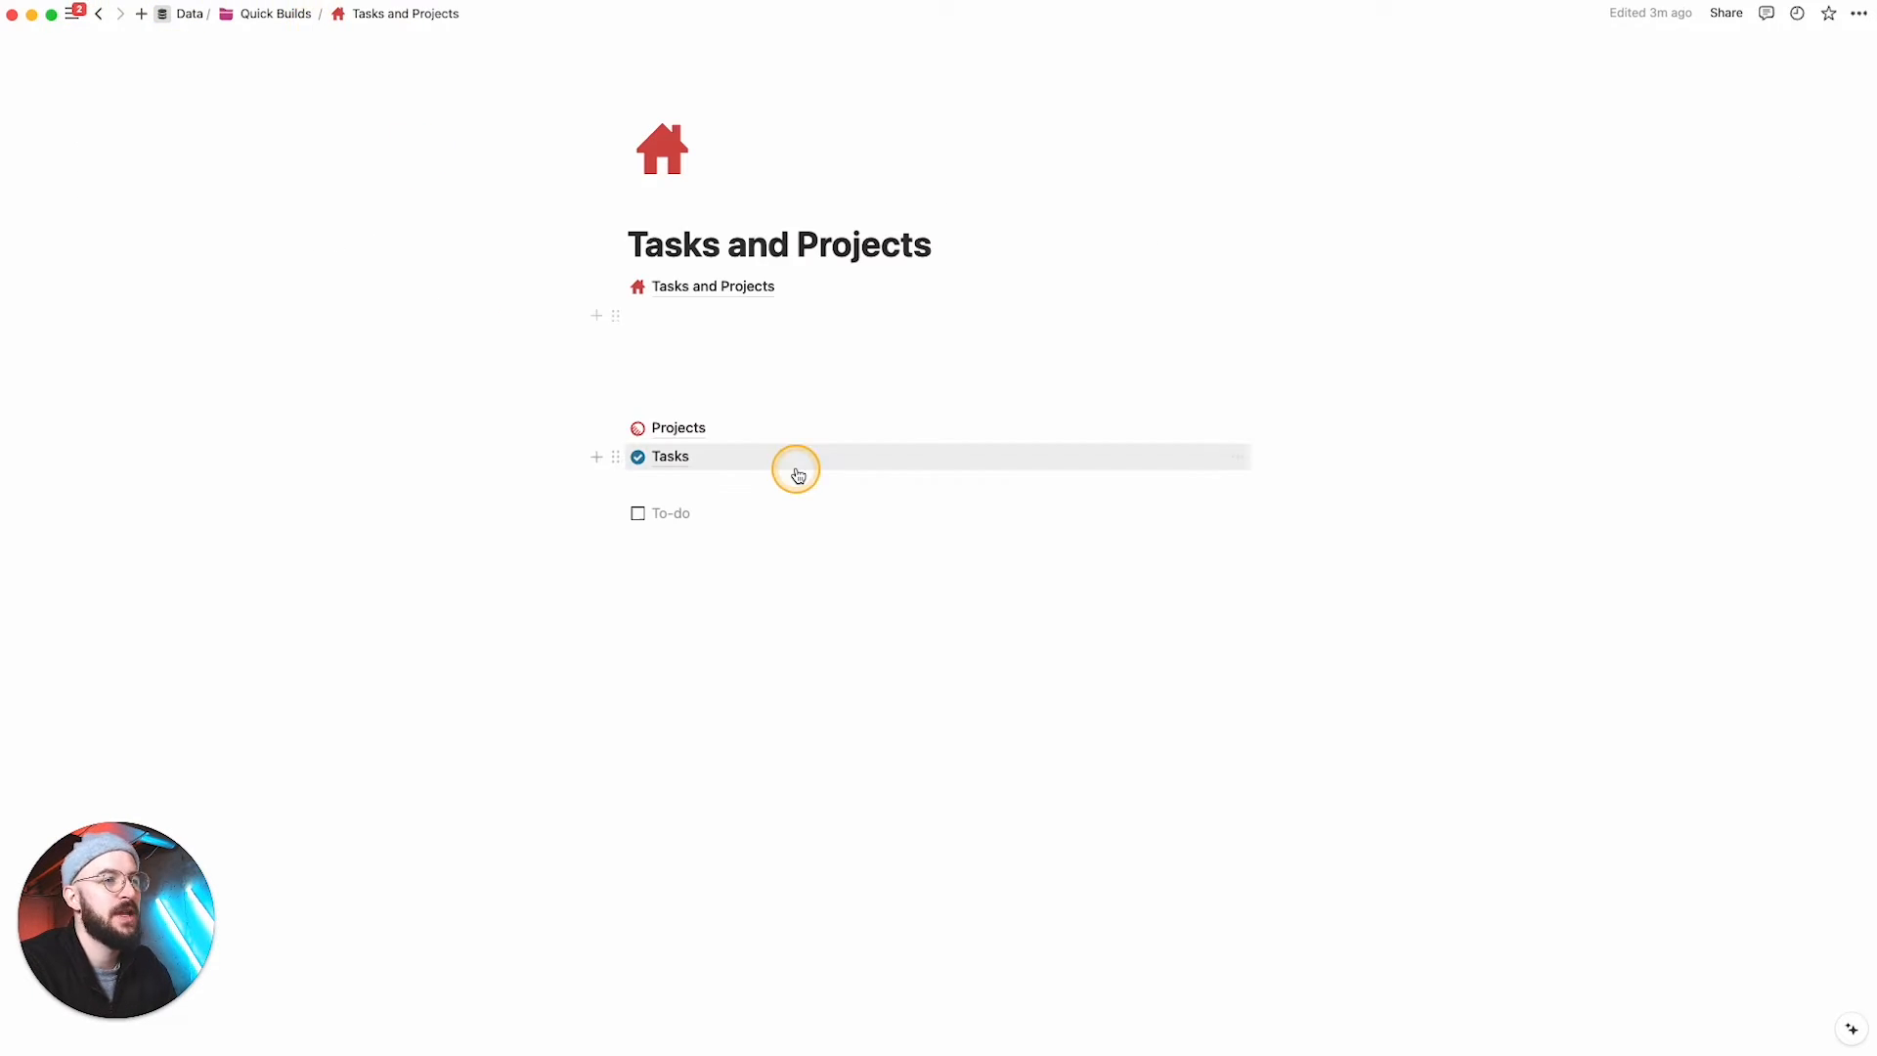
{"action": "left_click", "coordinate": [702, 432]}
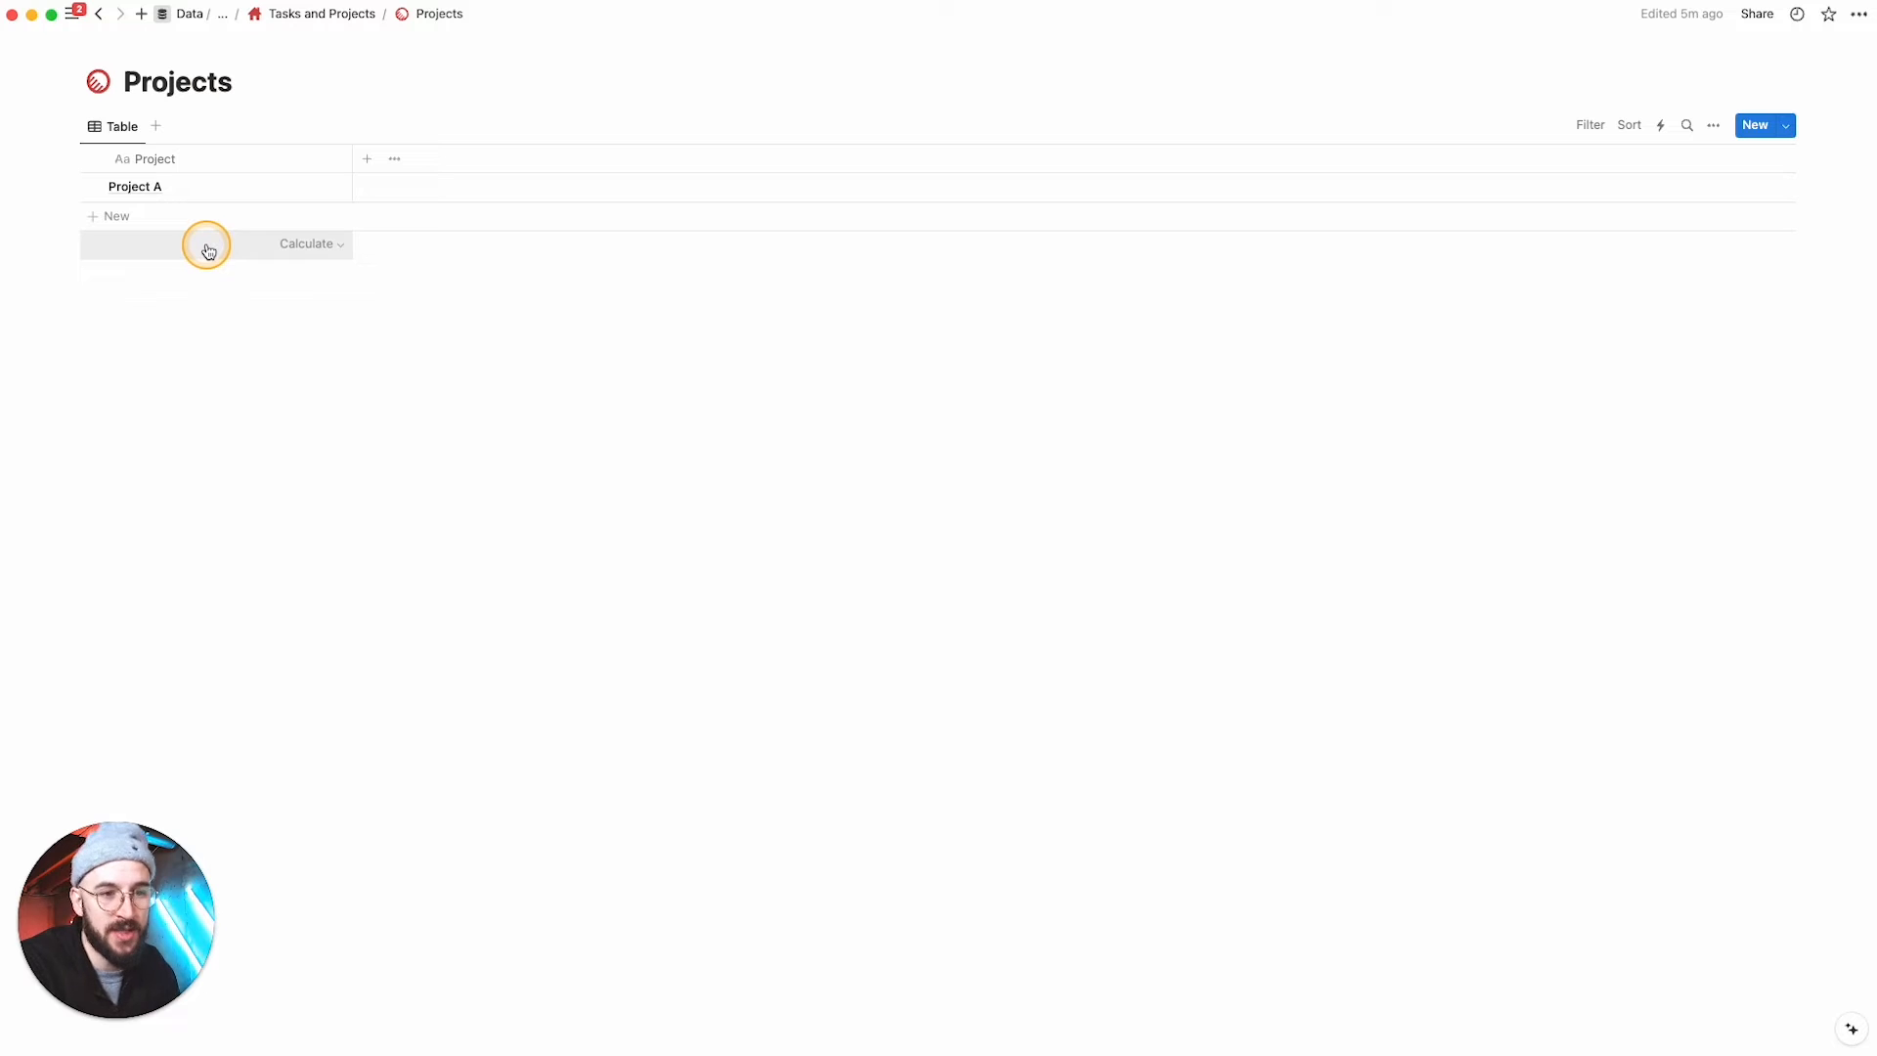
{"action": "left_click", "coordinate": [366, 160]}
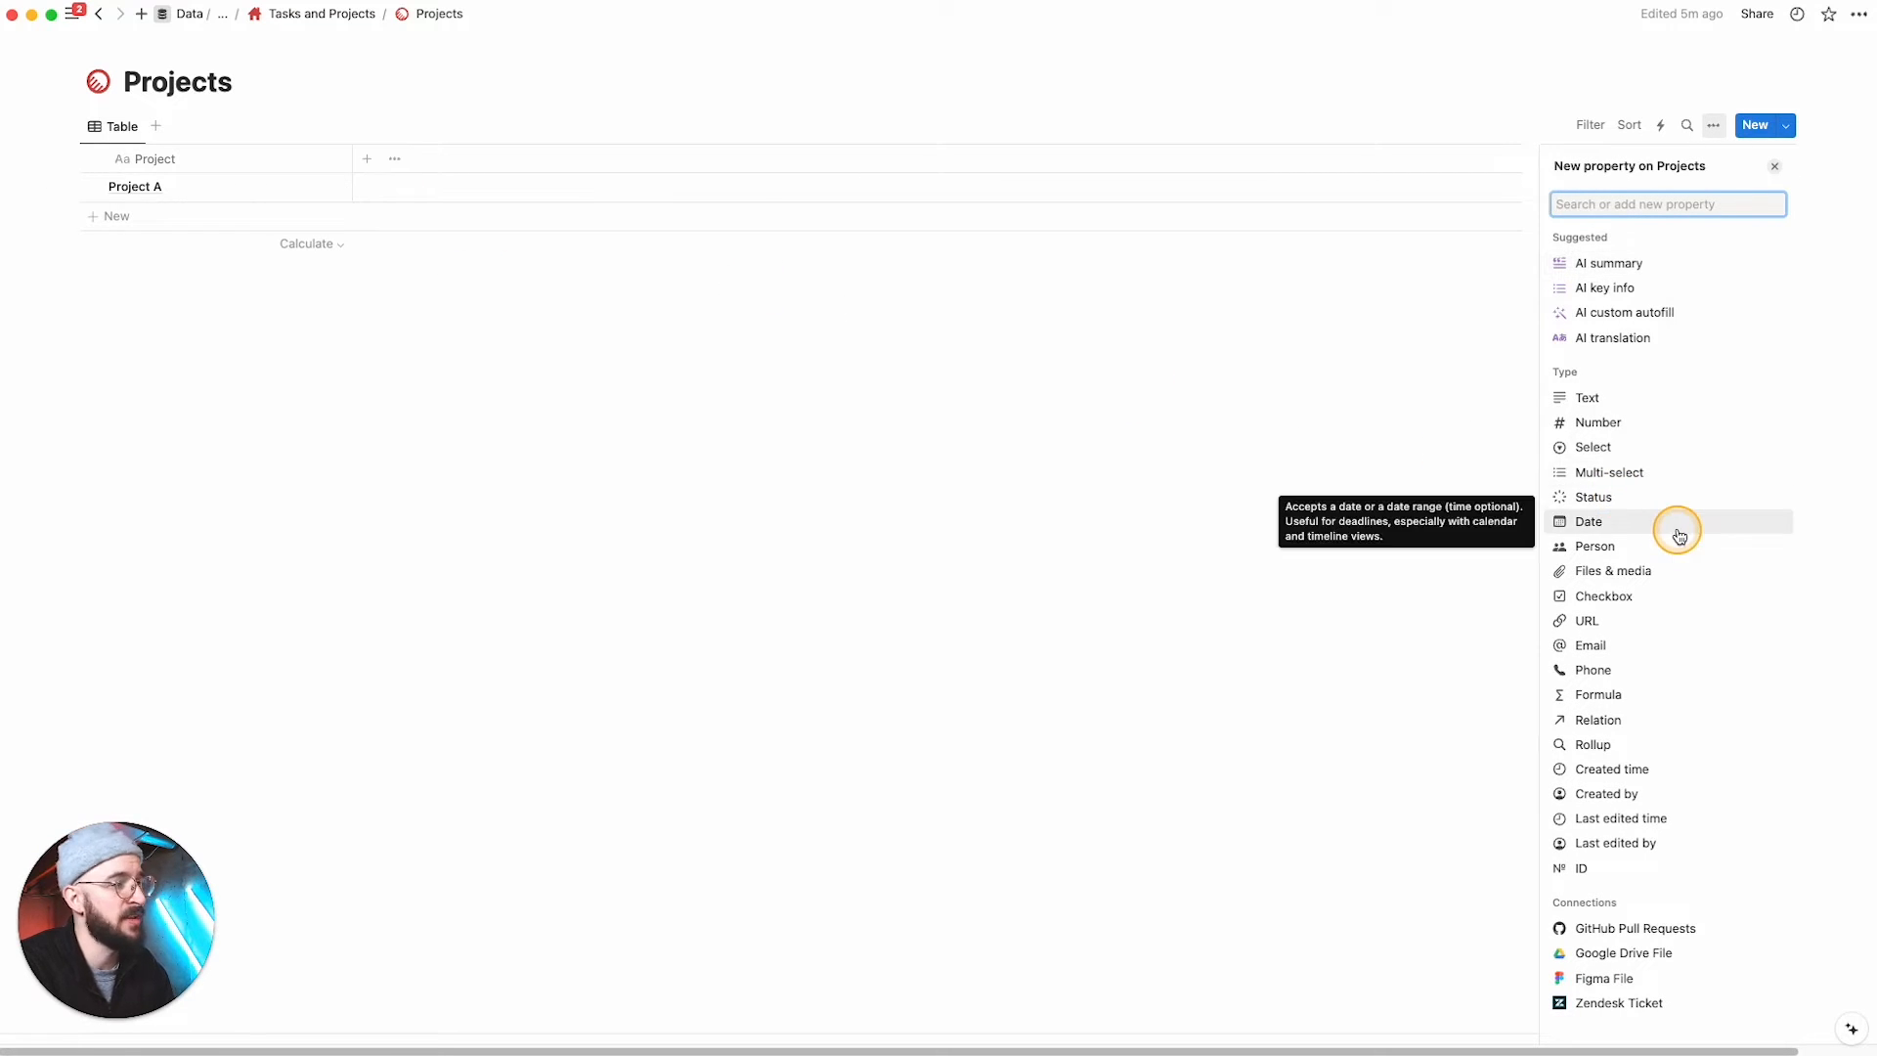
{"action": "left_click", "coordinate": [1595, 726]}
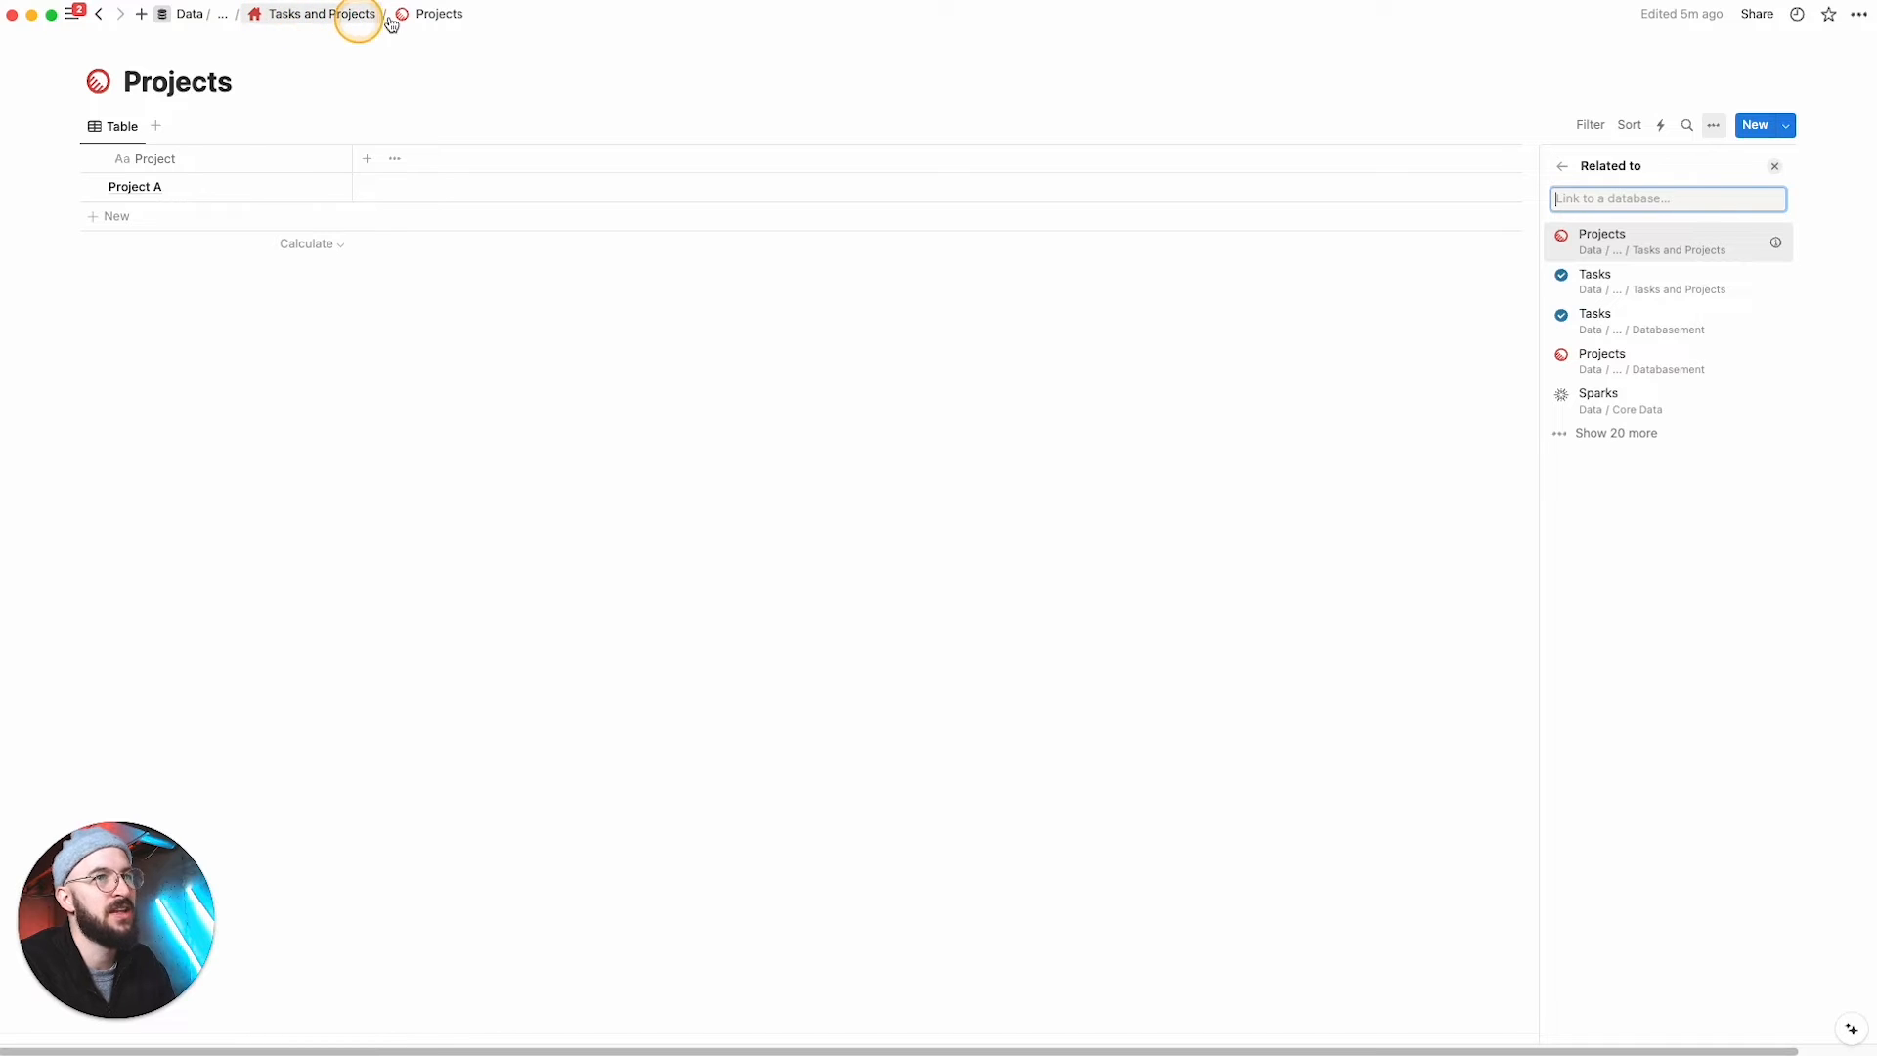
{"action": "left_click", "coordinate": [1721, 293]}
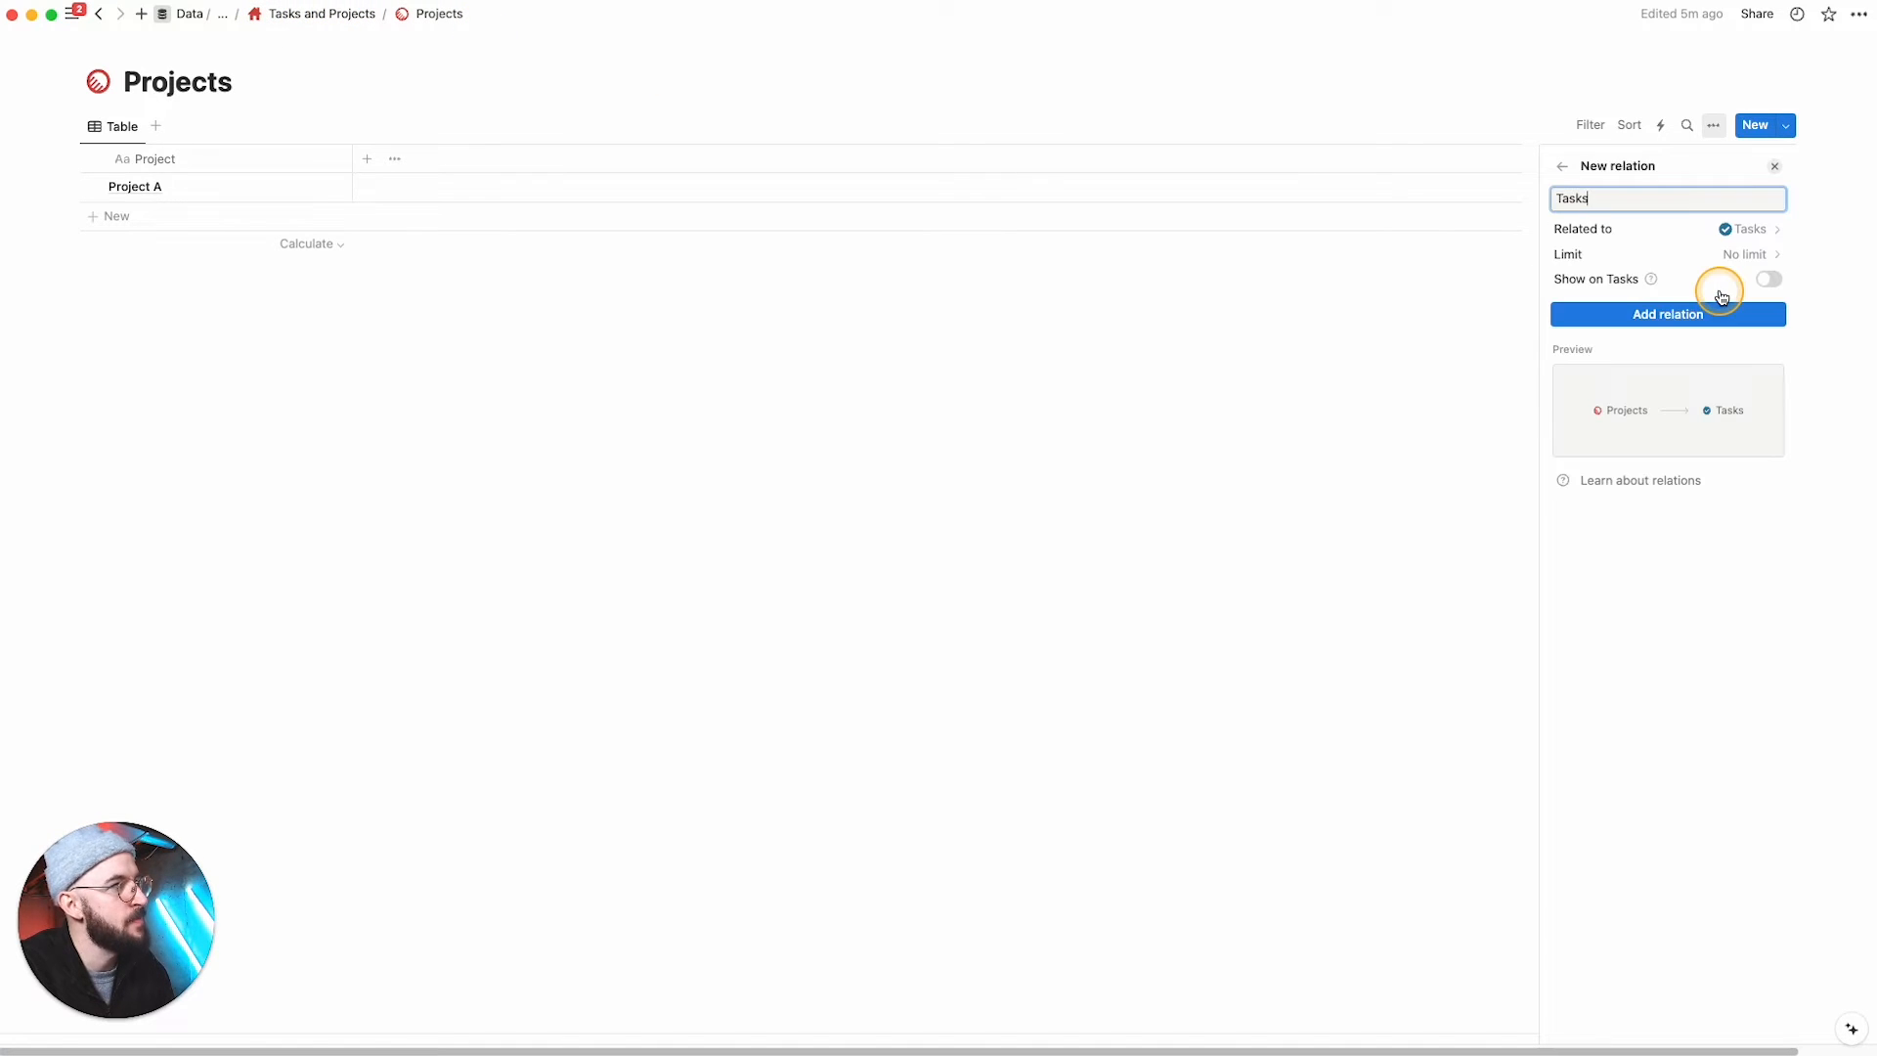
{"action": "left_click", "coordinate": [1772, 279]}
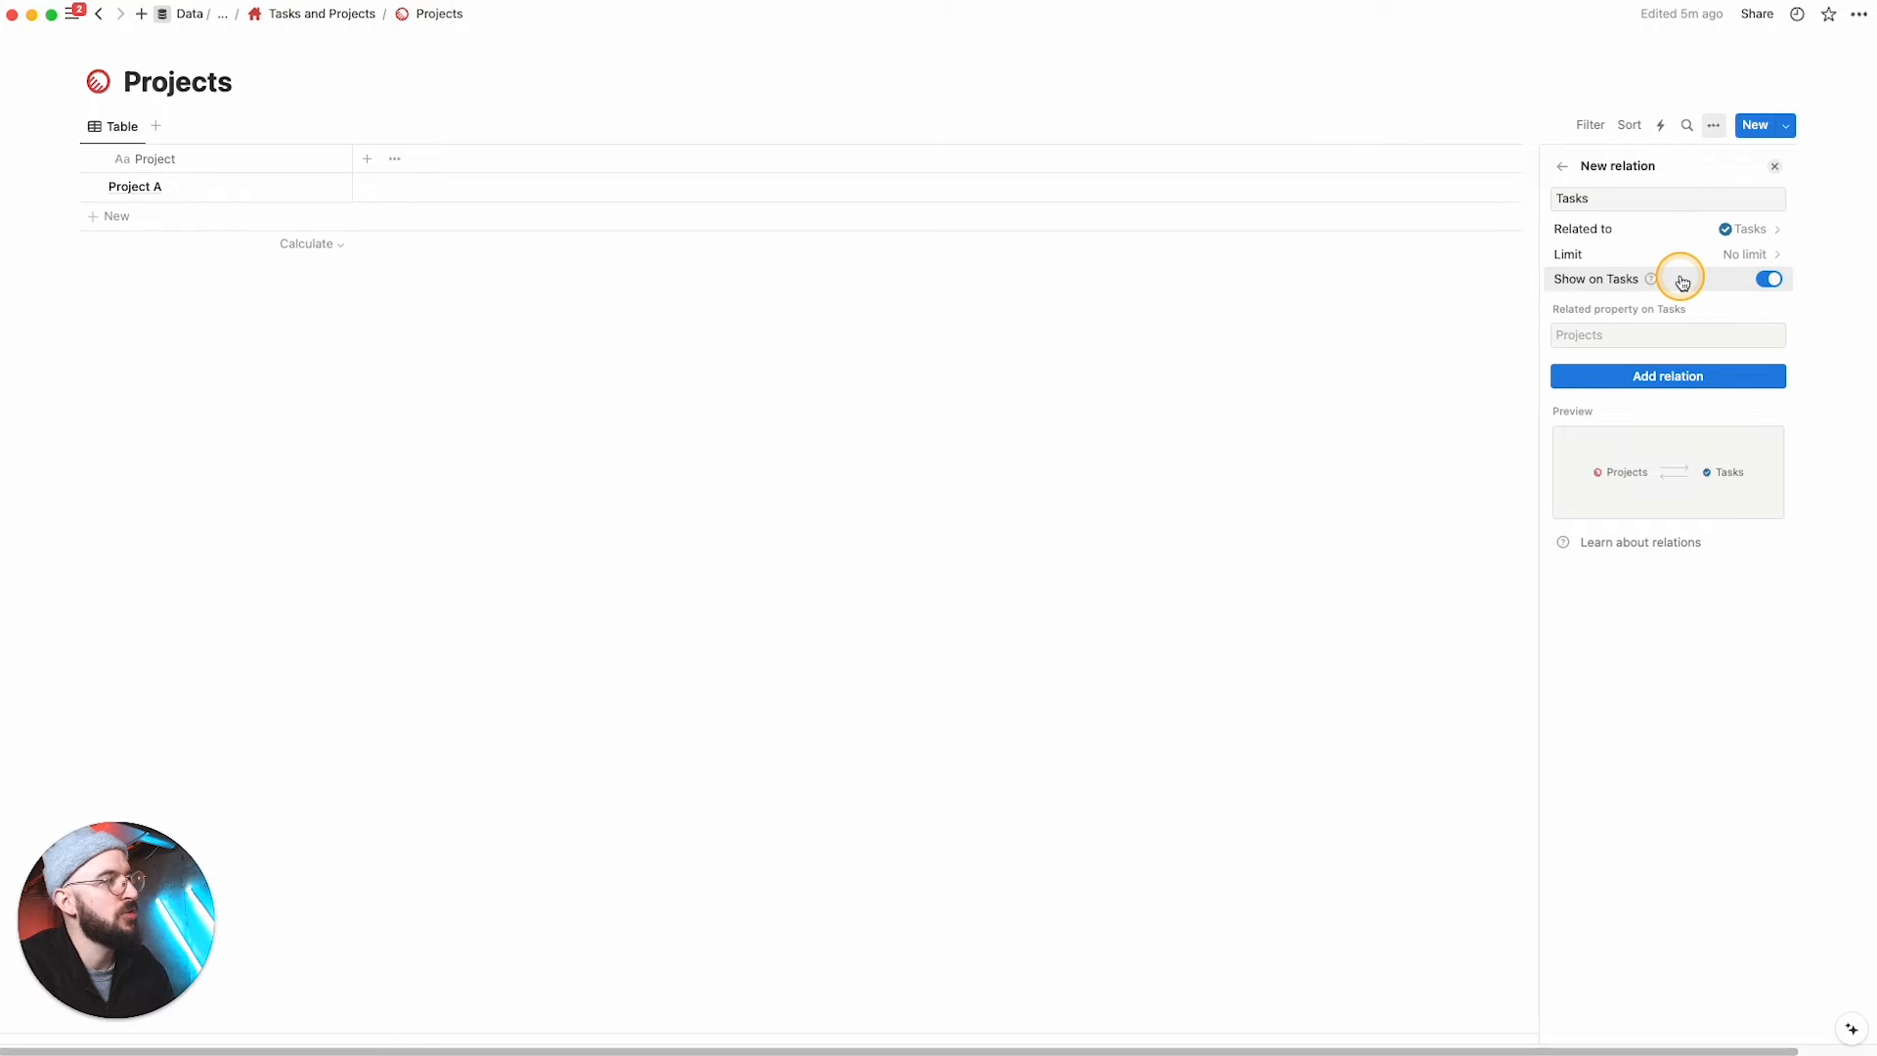
{"action": "left_click", "coordinate": [1643, 381]}
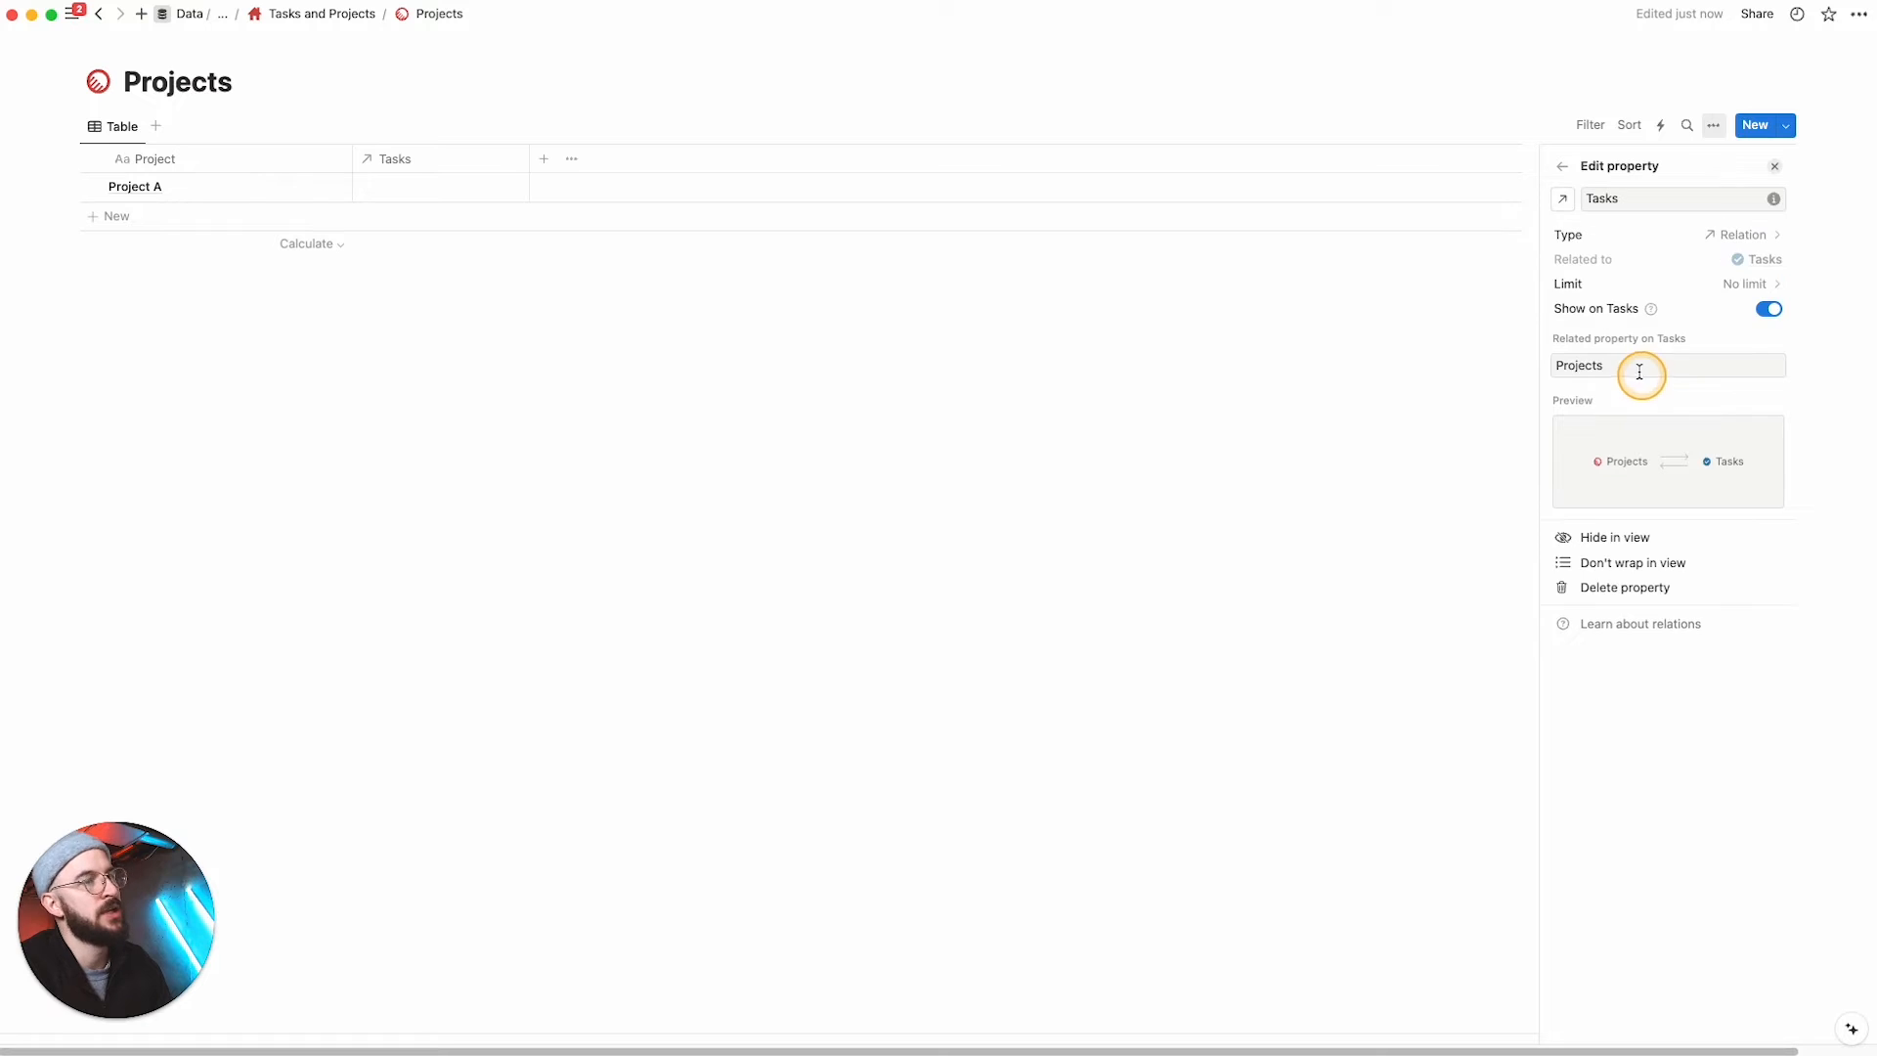
{"action": "left_click", "coordinate": [968, 402]}
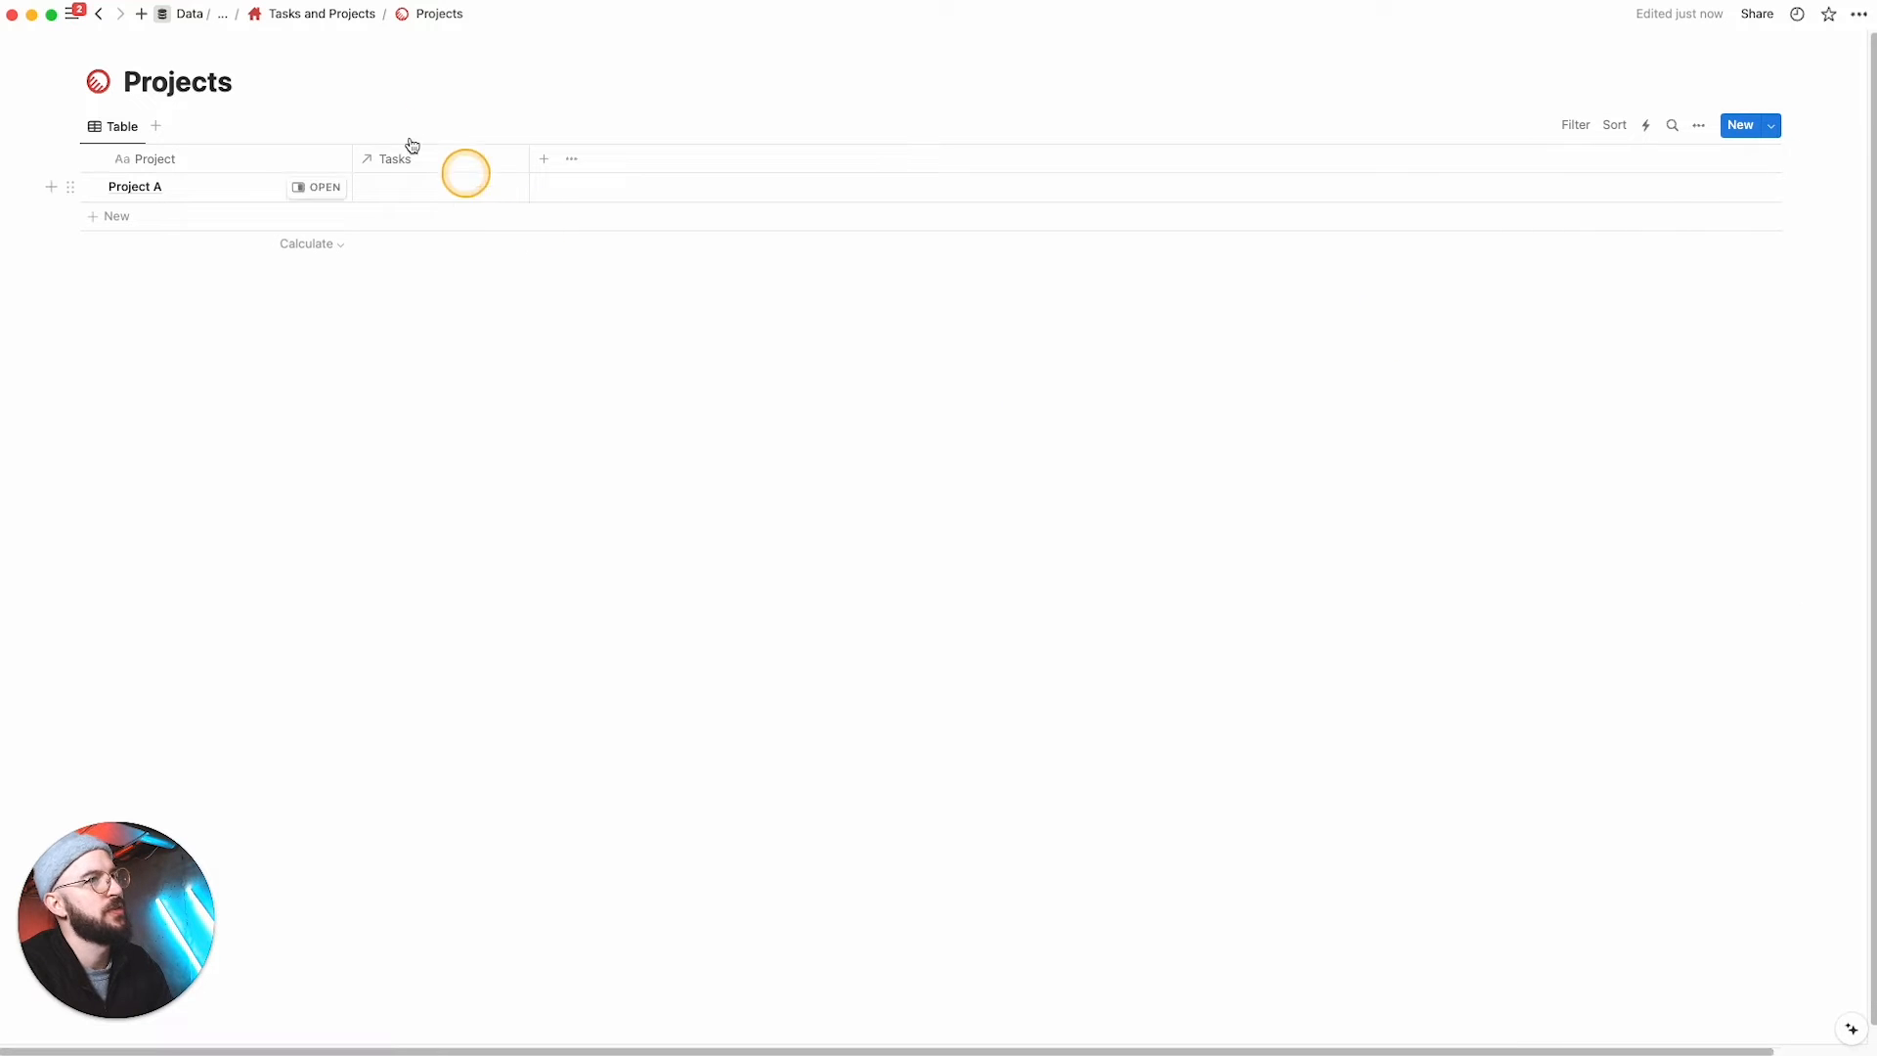
Step: Link Task 1 to Project A through the Tasks relation
{"action": "left_click", "coordinate": [389, 189]}
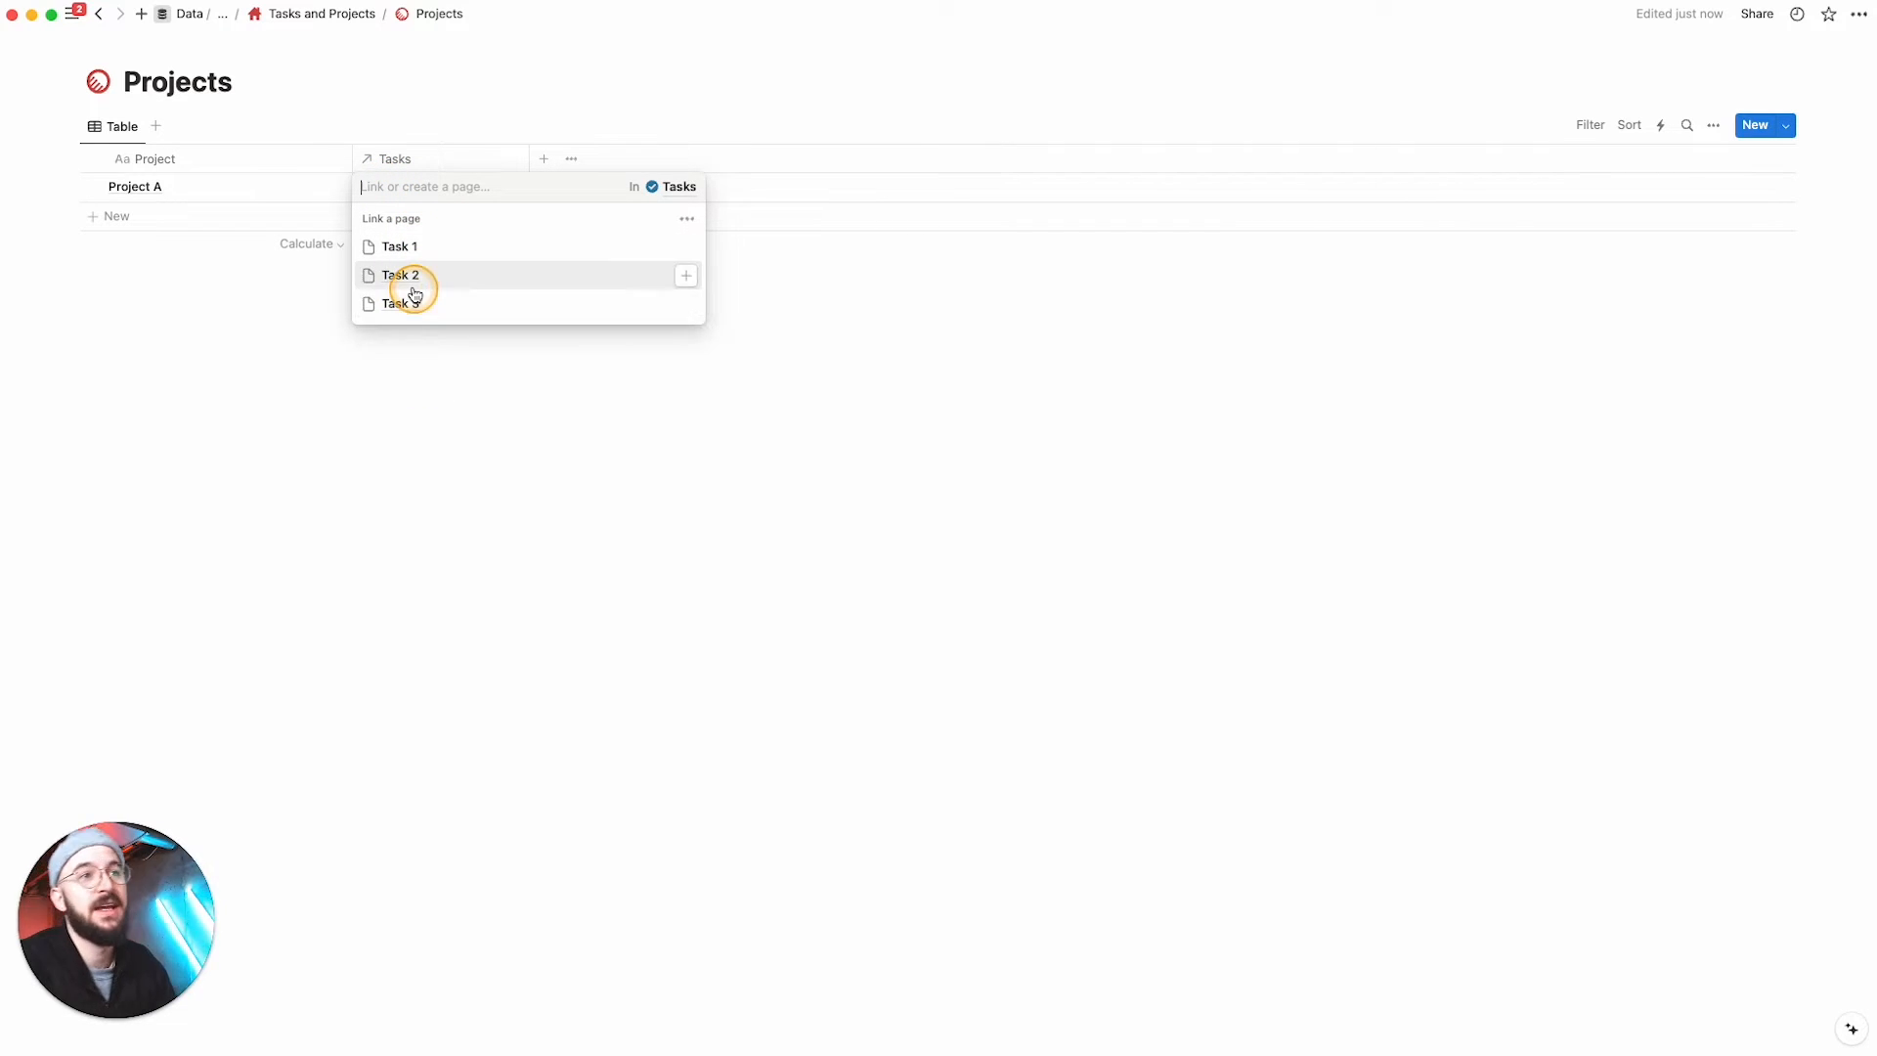
{"action": "left_click", "coordinate": [407, 246]}
{"action": "left_click", "coordinate": [486, 415]}
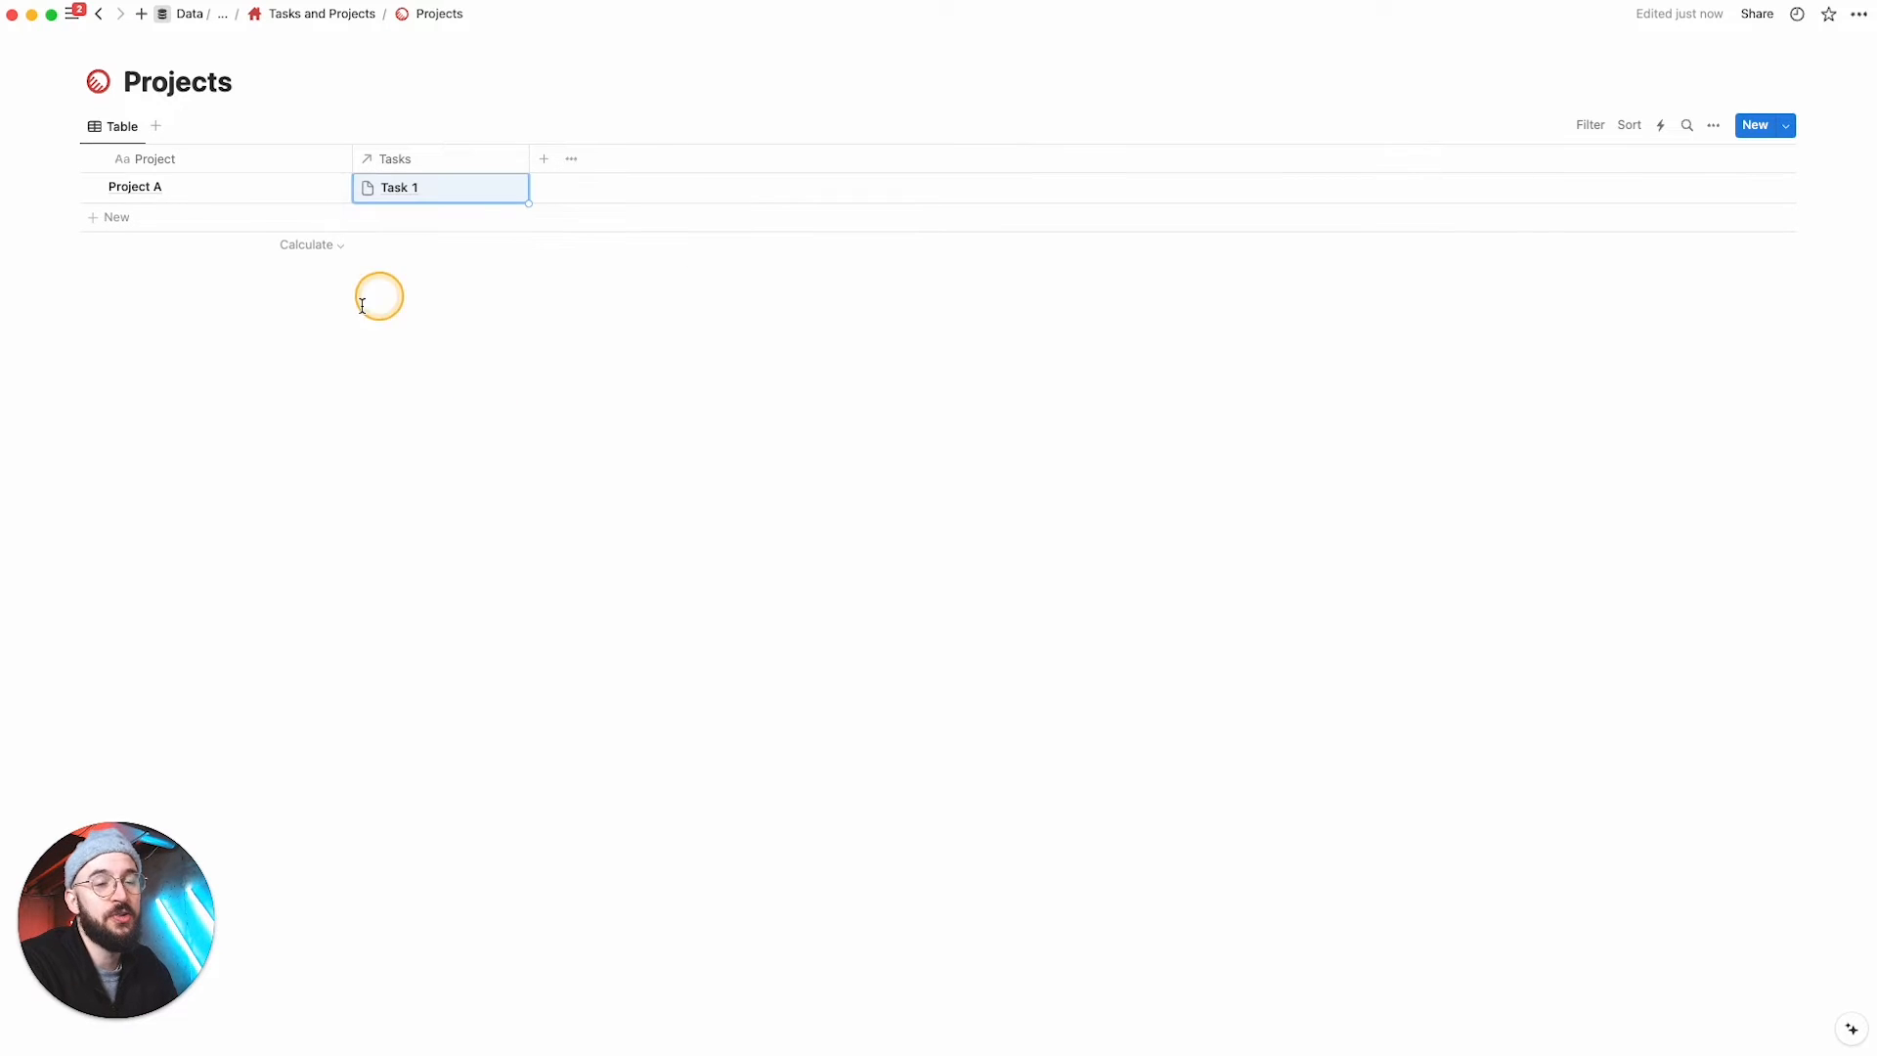
Step: Add a second project named "Project B" to the Projects database
{"action": "left_click", "coordinate": [123, 217]}
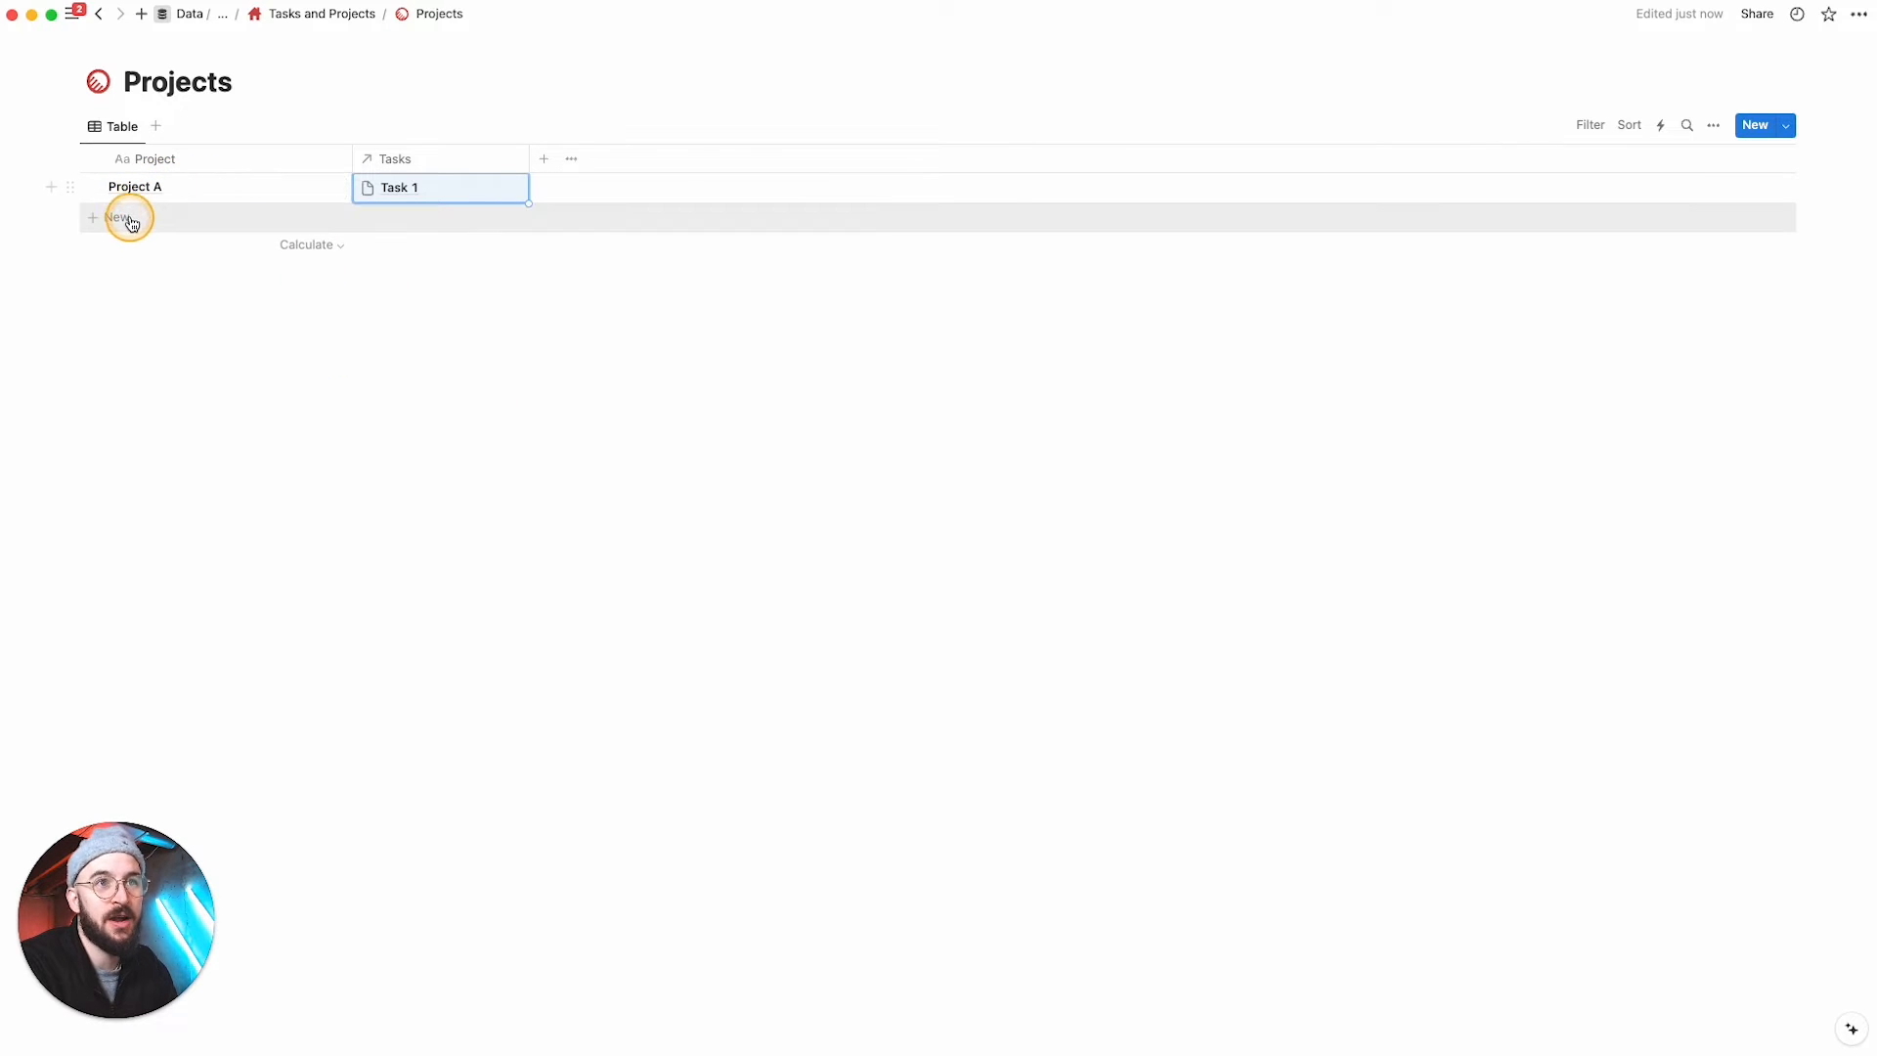
{"action": "type", "text": "Projec"}
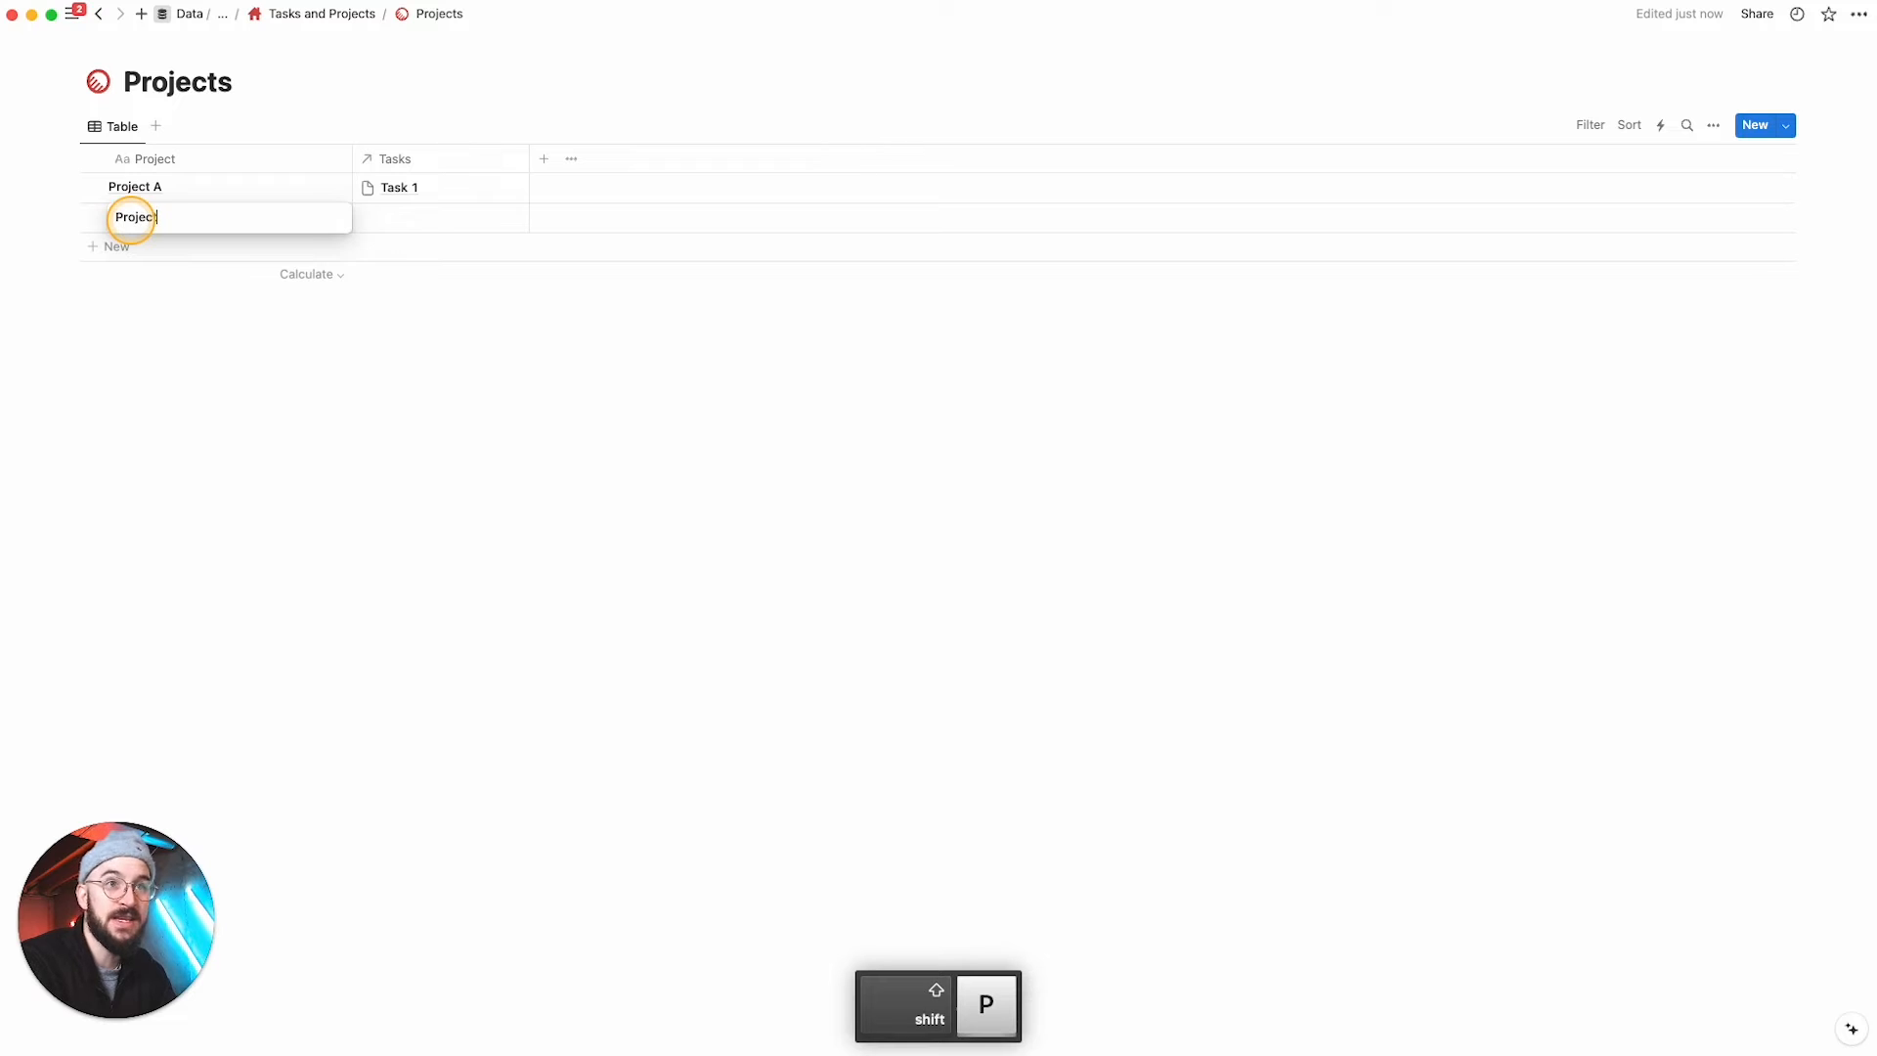
{"action": "type", "text": "t B"}
{"action": "key", "text": "Return"}
{"action": "left_click", "coordinate": [416, 216]}
{"action": "left_click", "coordinate": [419, 278]}
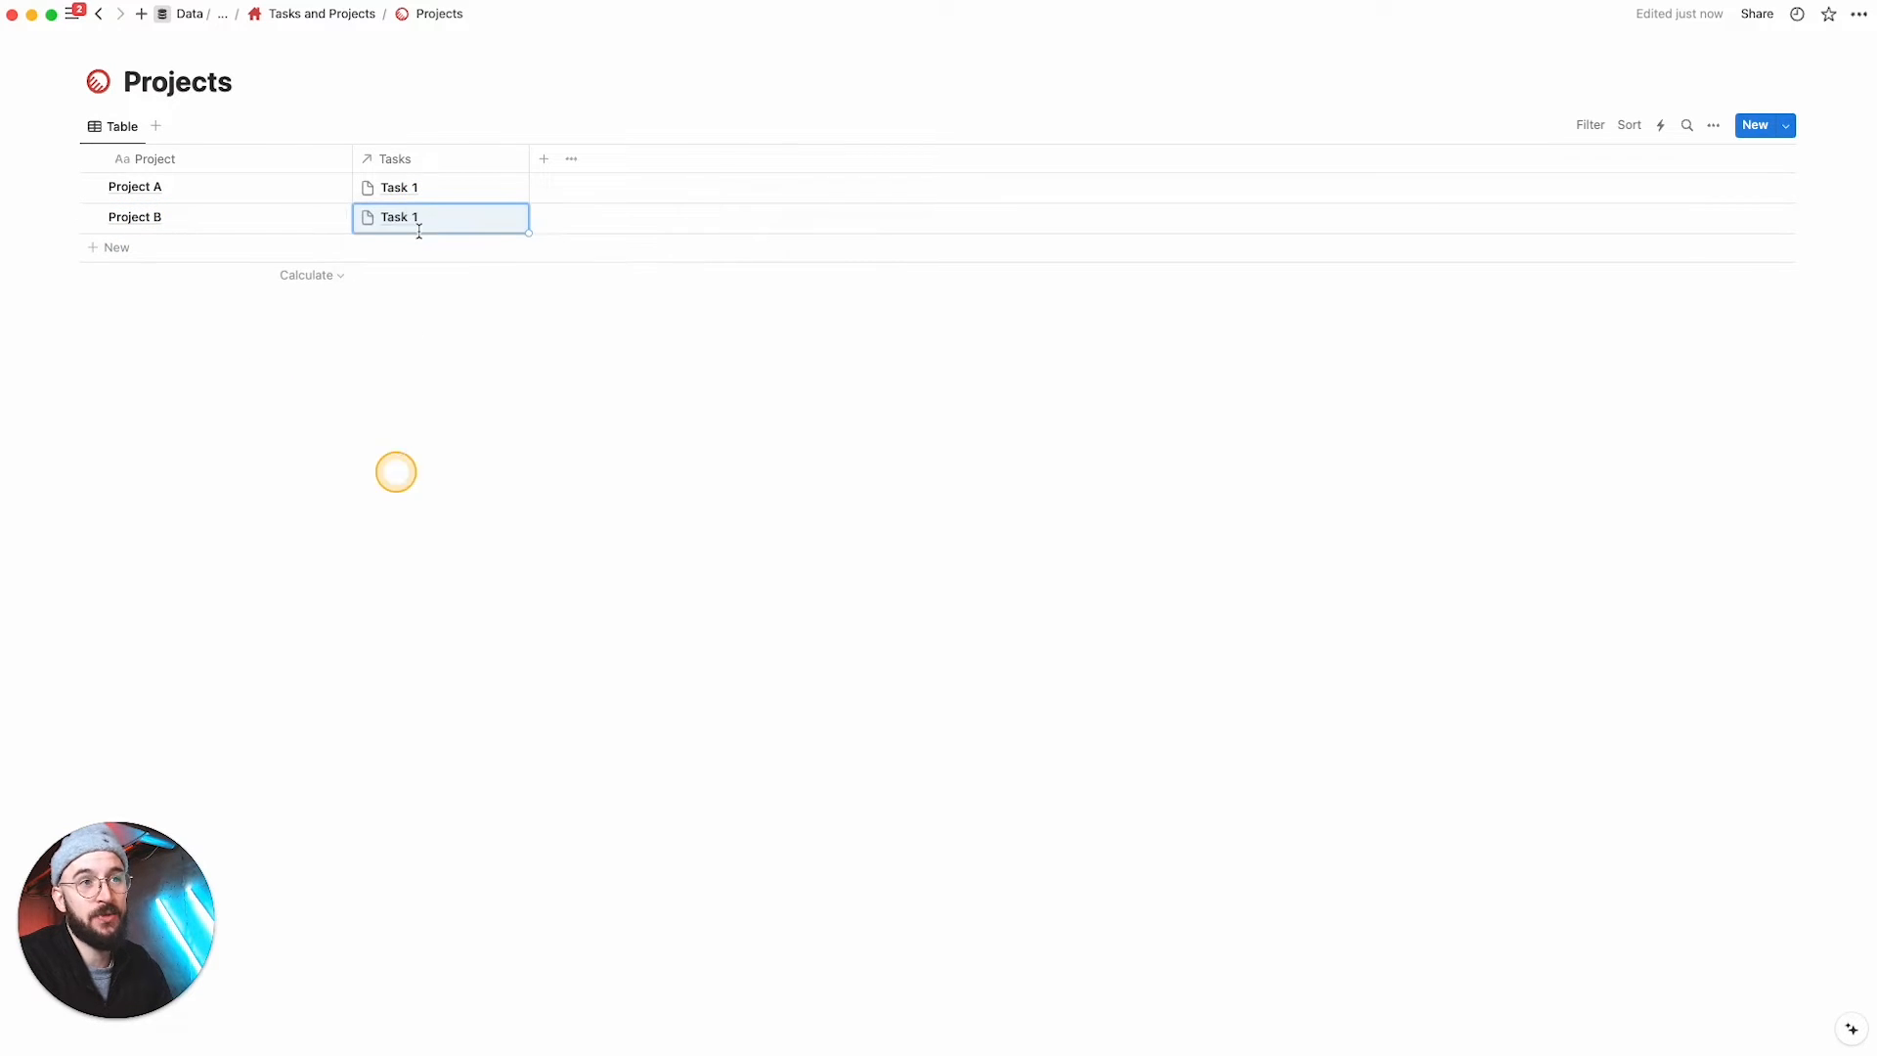
{"action": "left_click", "coordinate": [513, 215]}
{"action": "left_click", "coordinate": [678, 278]}
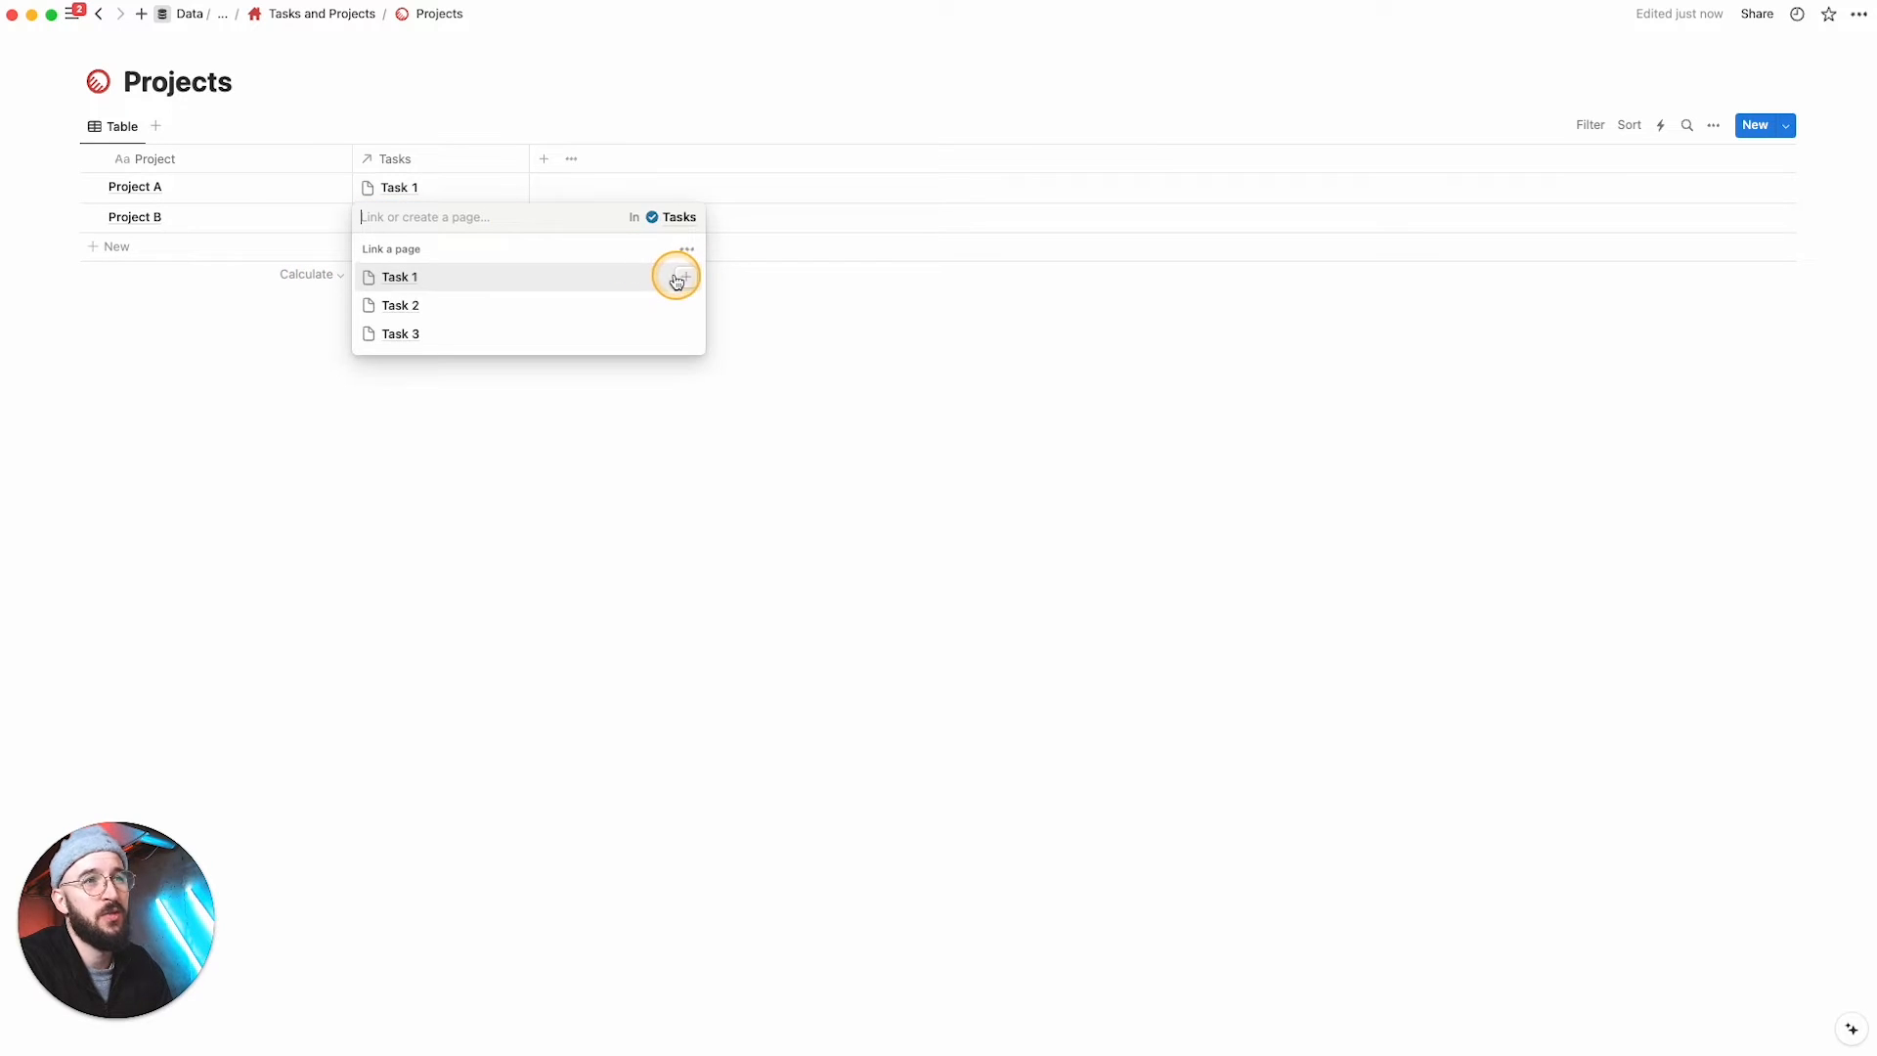
Step: Link Task 2 and Task 3 to Project B through the Tasks relation
{"action": "left_click", "coordinate": [387, 306]}
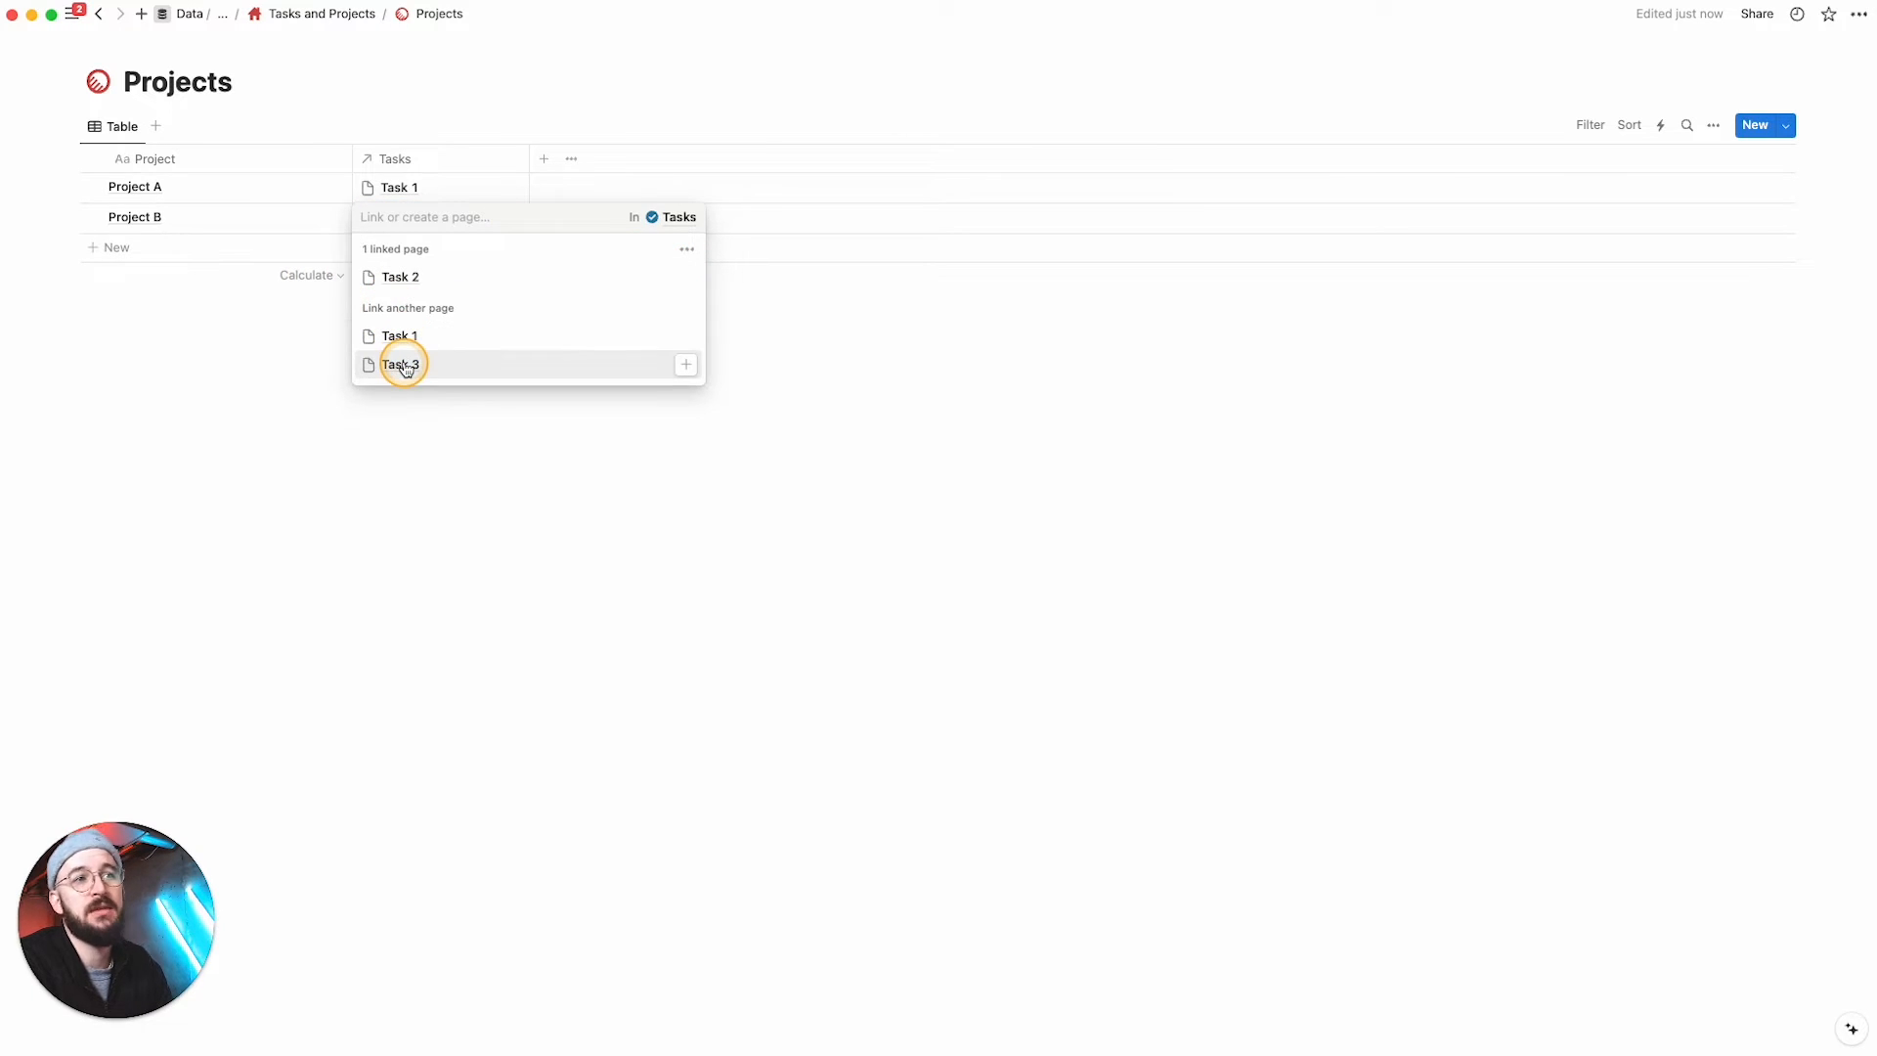
{"action": "left_click", "coordinate": [405, 365]}
{"action": "left_click", "coordinate": [422, 460]}
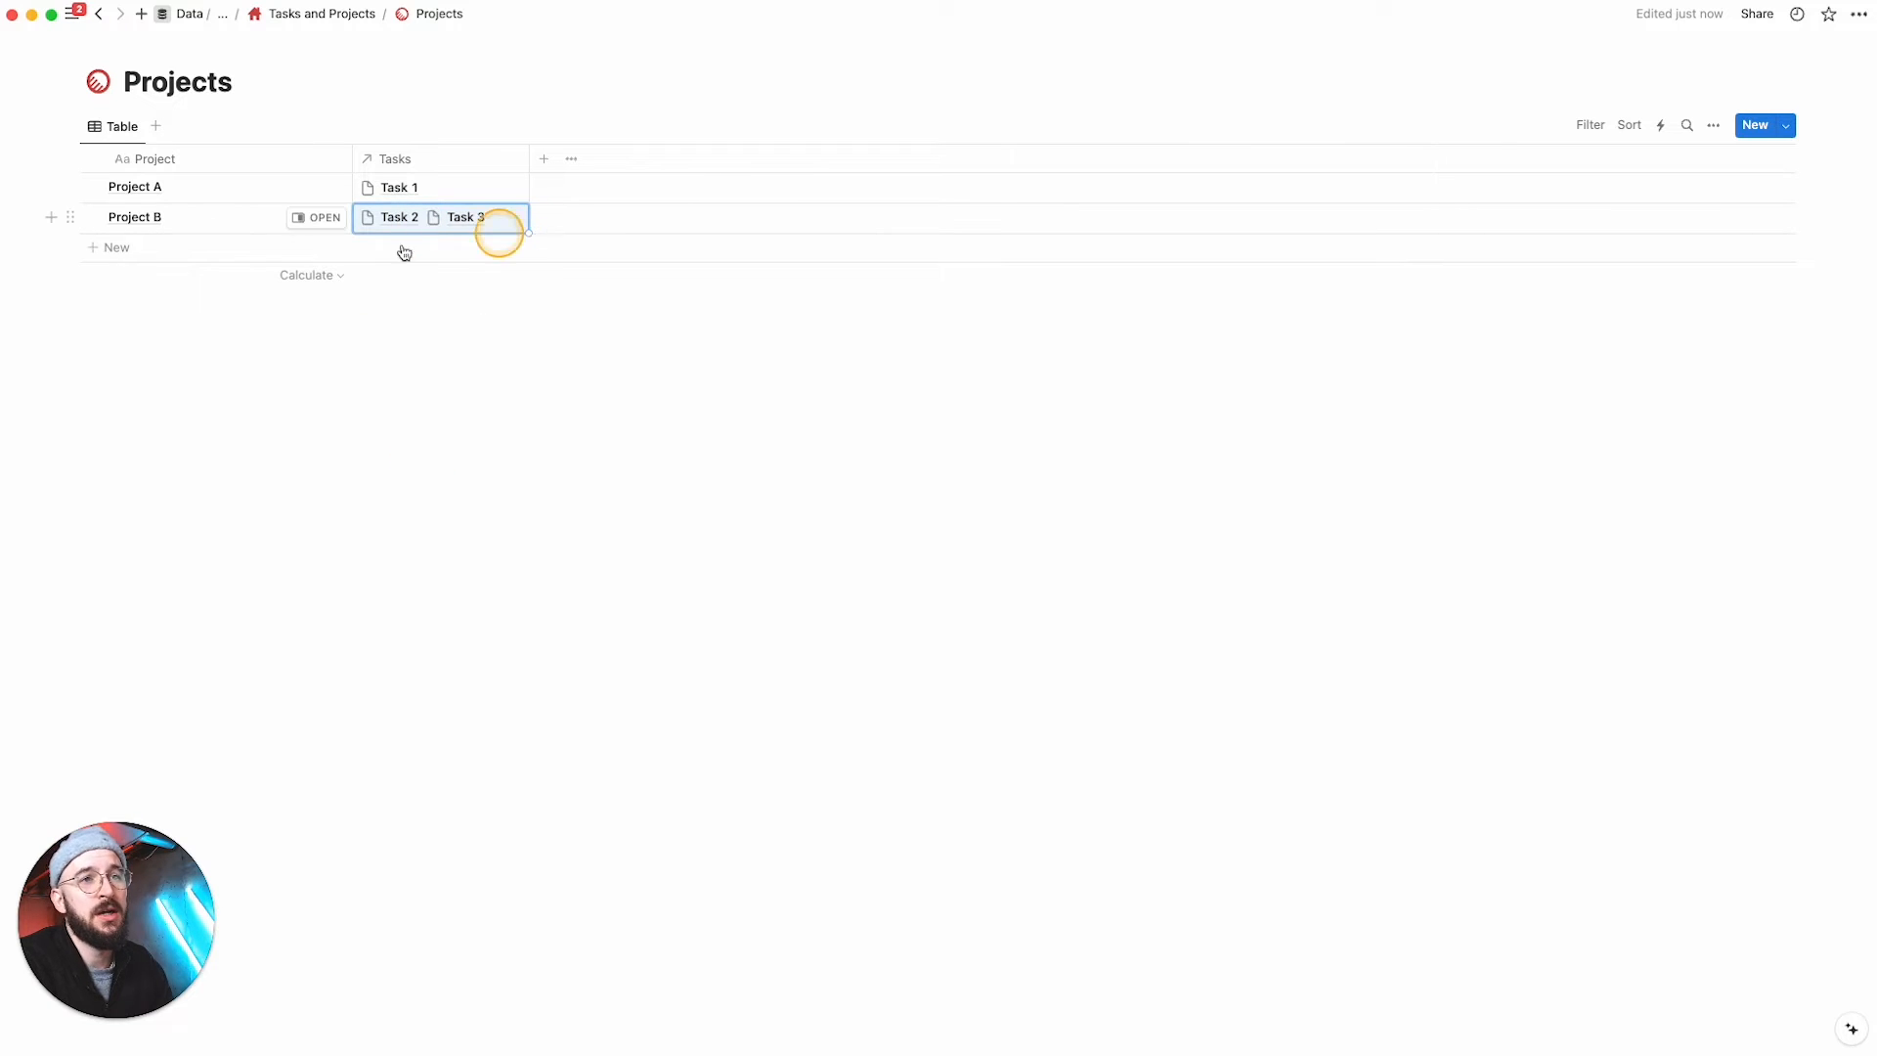
{"action": "left_click", "coordinate": [381, 377]}
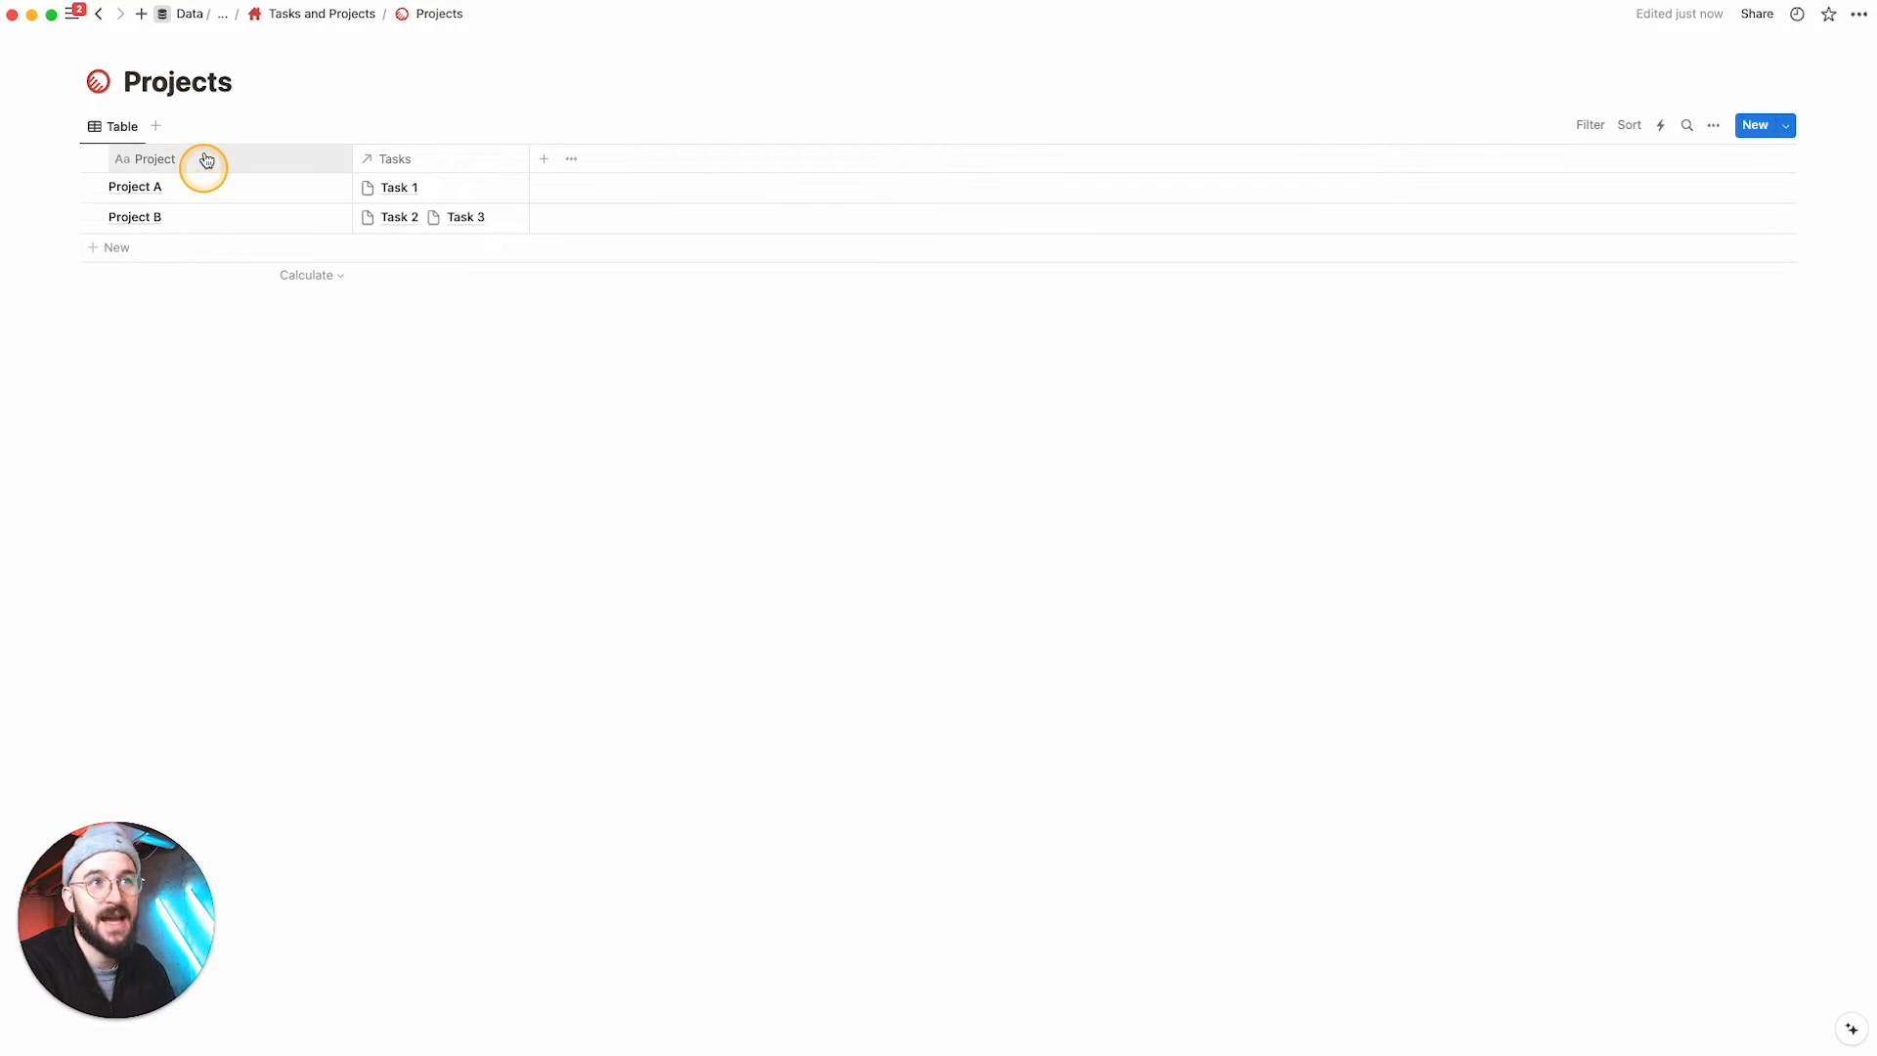
Step: Open the Tasks database from the Tasks and Projects page and check the Projects relation in its Completed and Active views
{"action": "left_click", "coordinate": [344, 14]}
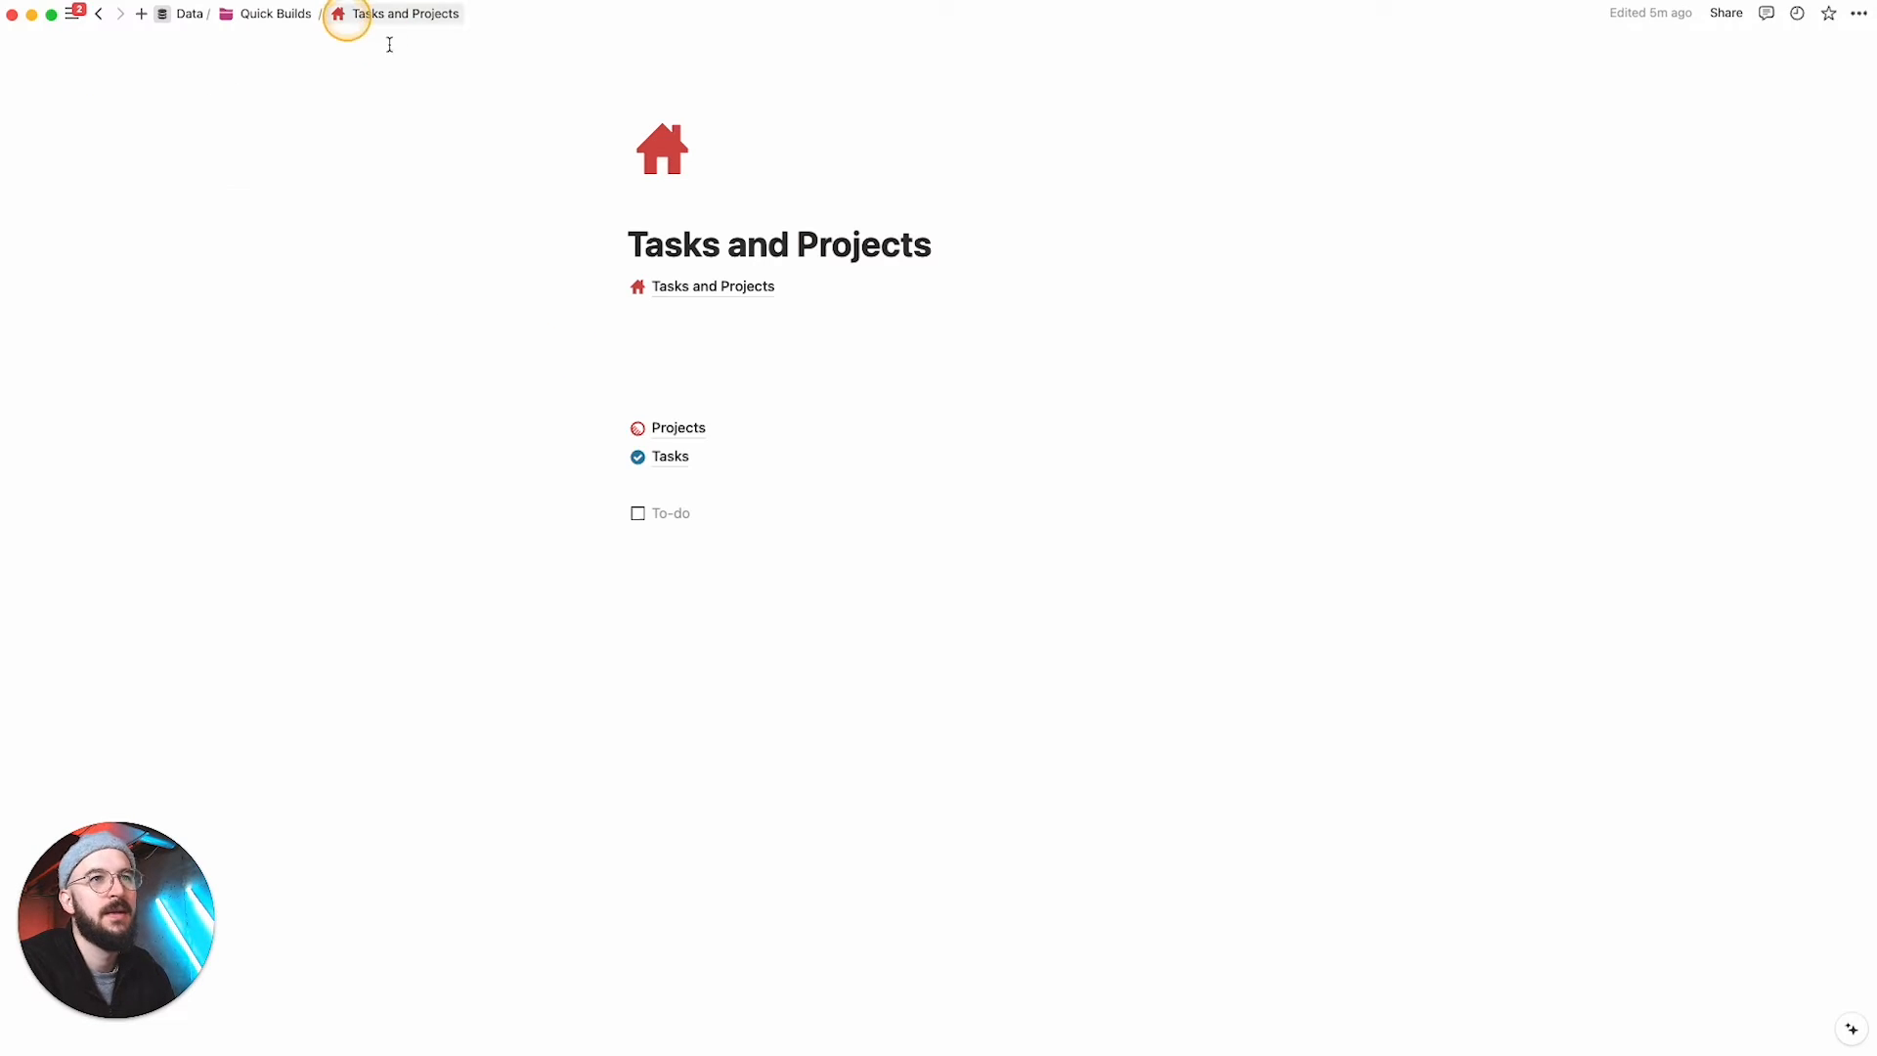
{"action": "left_click", "coordinate": [676, 454]}
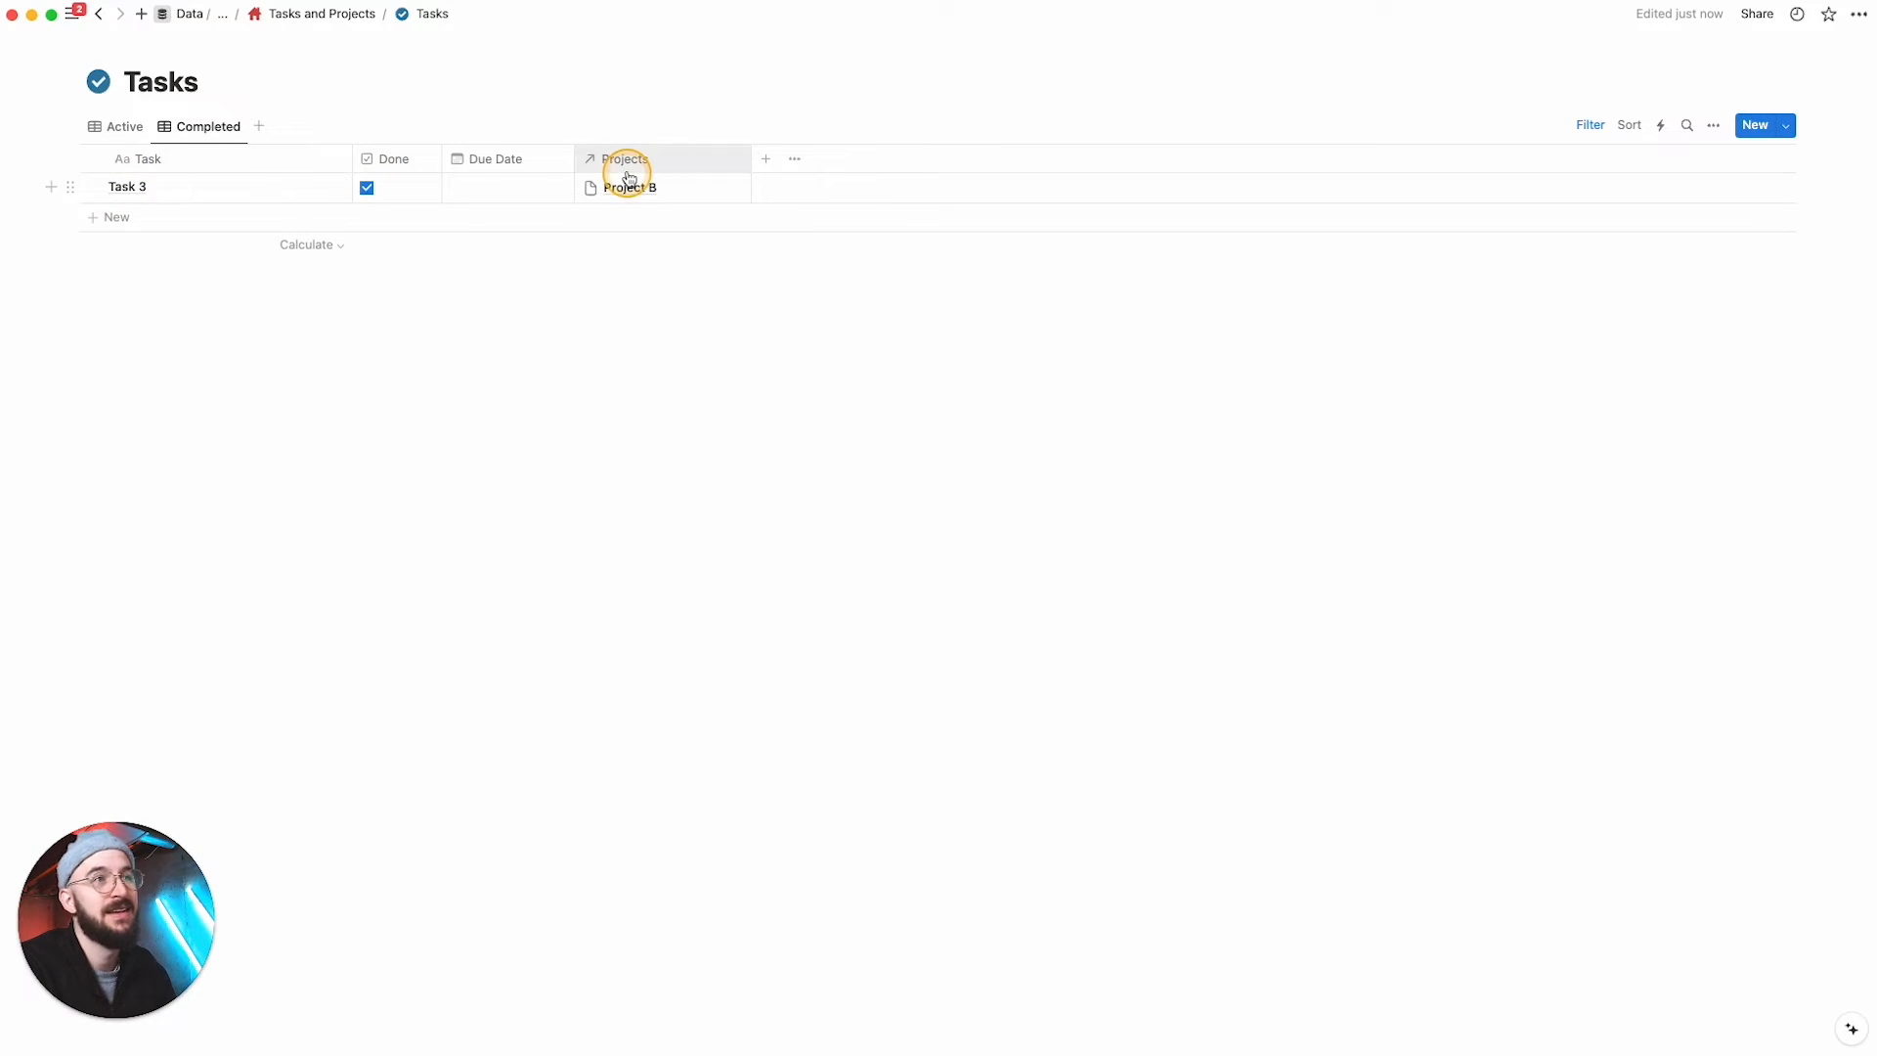
{"action": "left_click", "coordinate": [118, 126]}
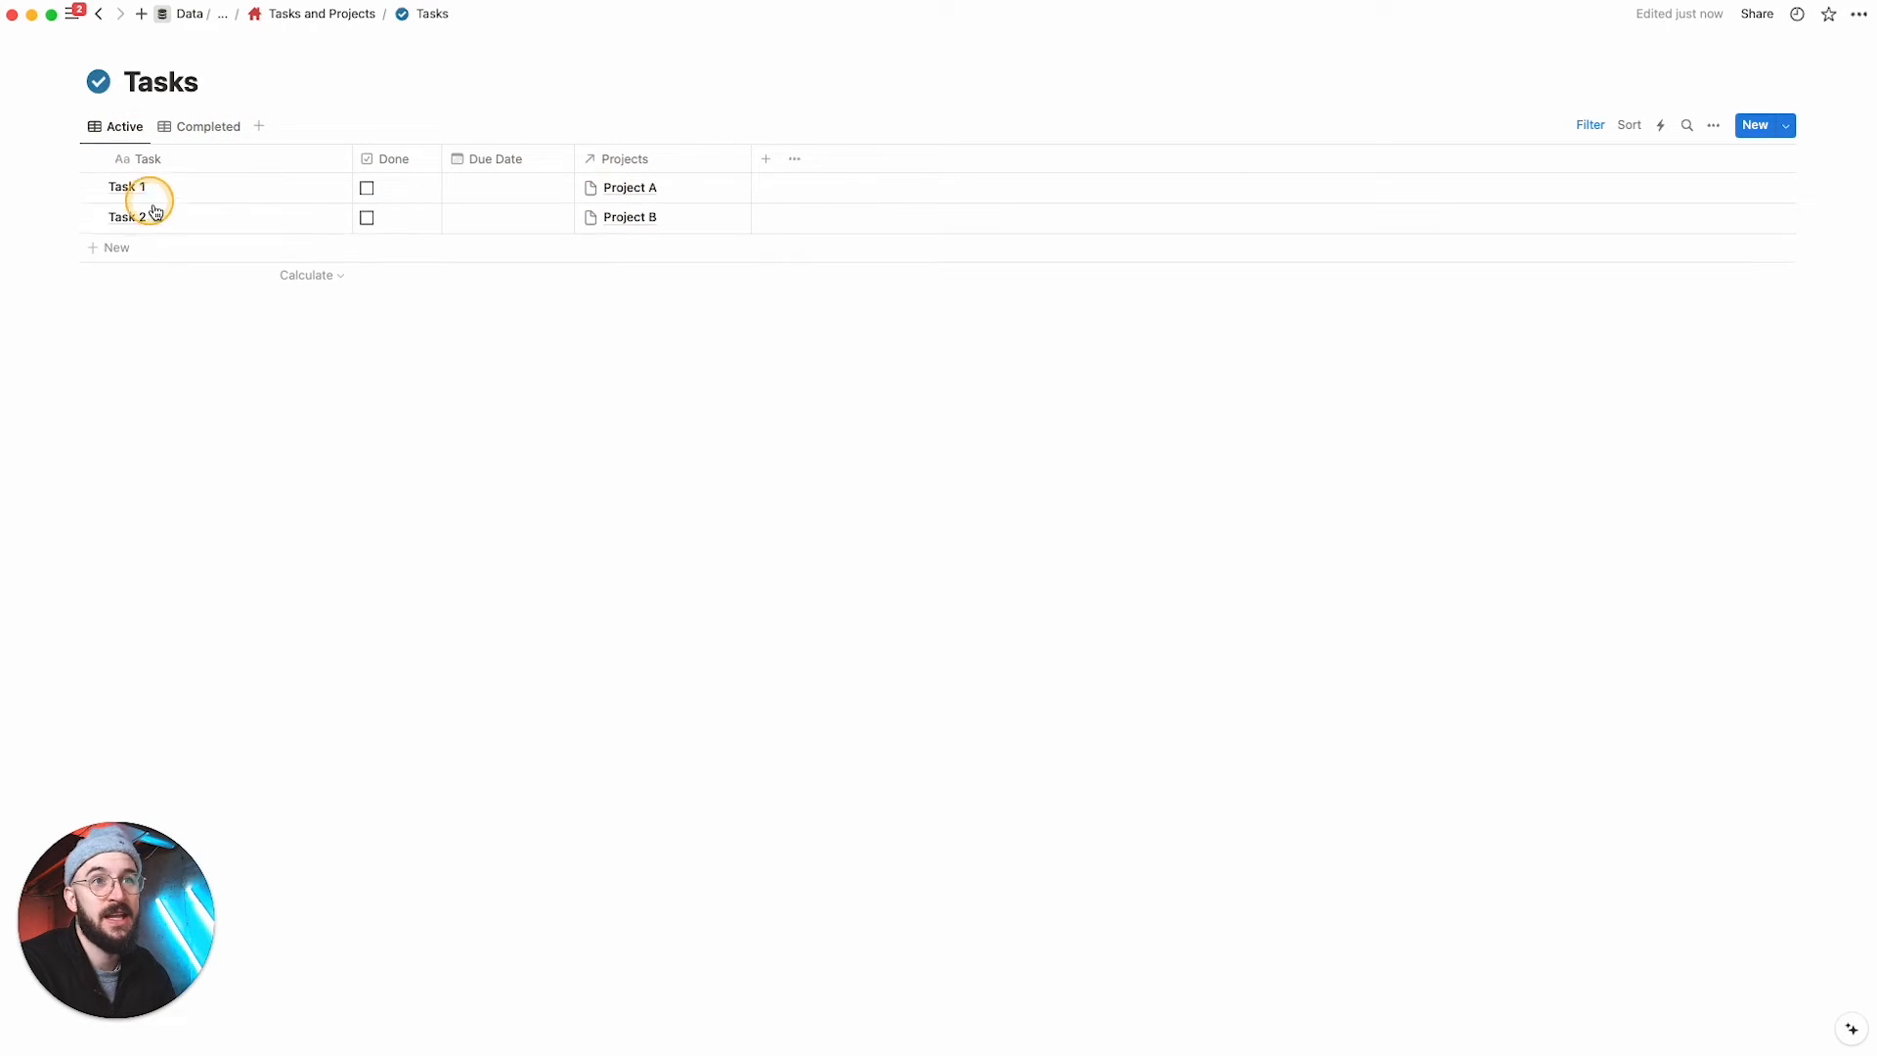
Step: Duplicate the Completed view of the Tasks database and name the copy "All"
{"action": "left_click", "coordinate": [239, 126]}
{"action": "left_click", "coordinate": [235, 126]}
{"action": "left_click", "coordinate": [251, 257]}
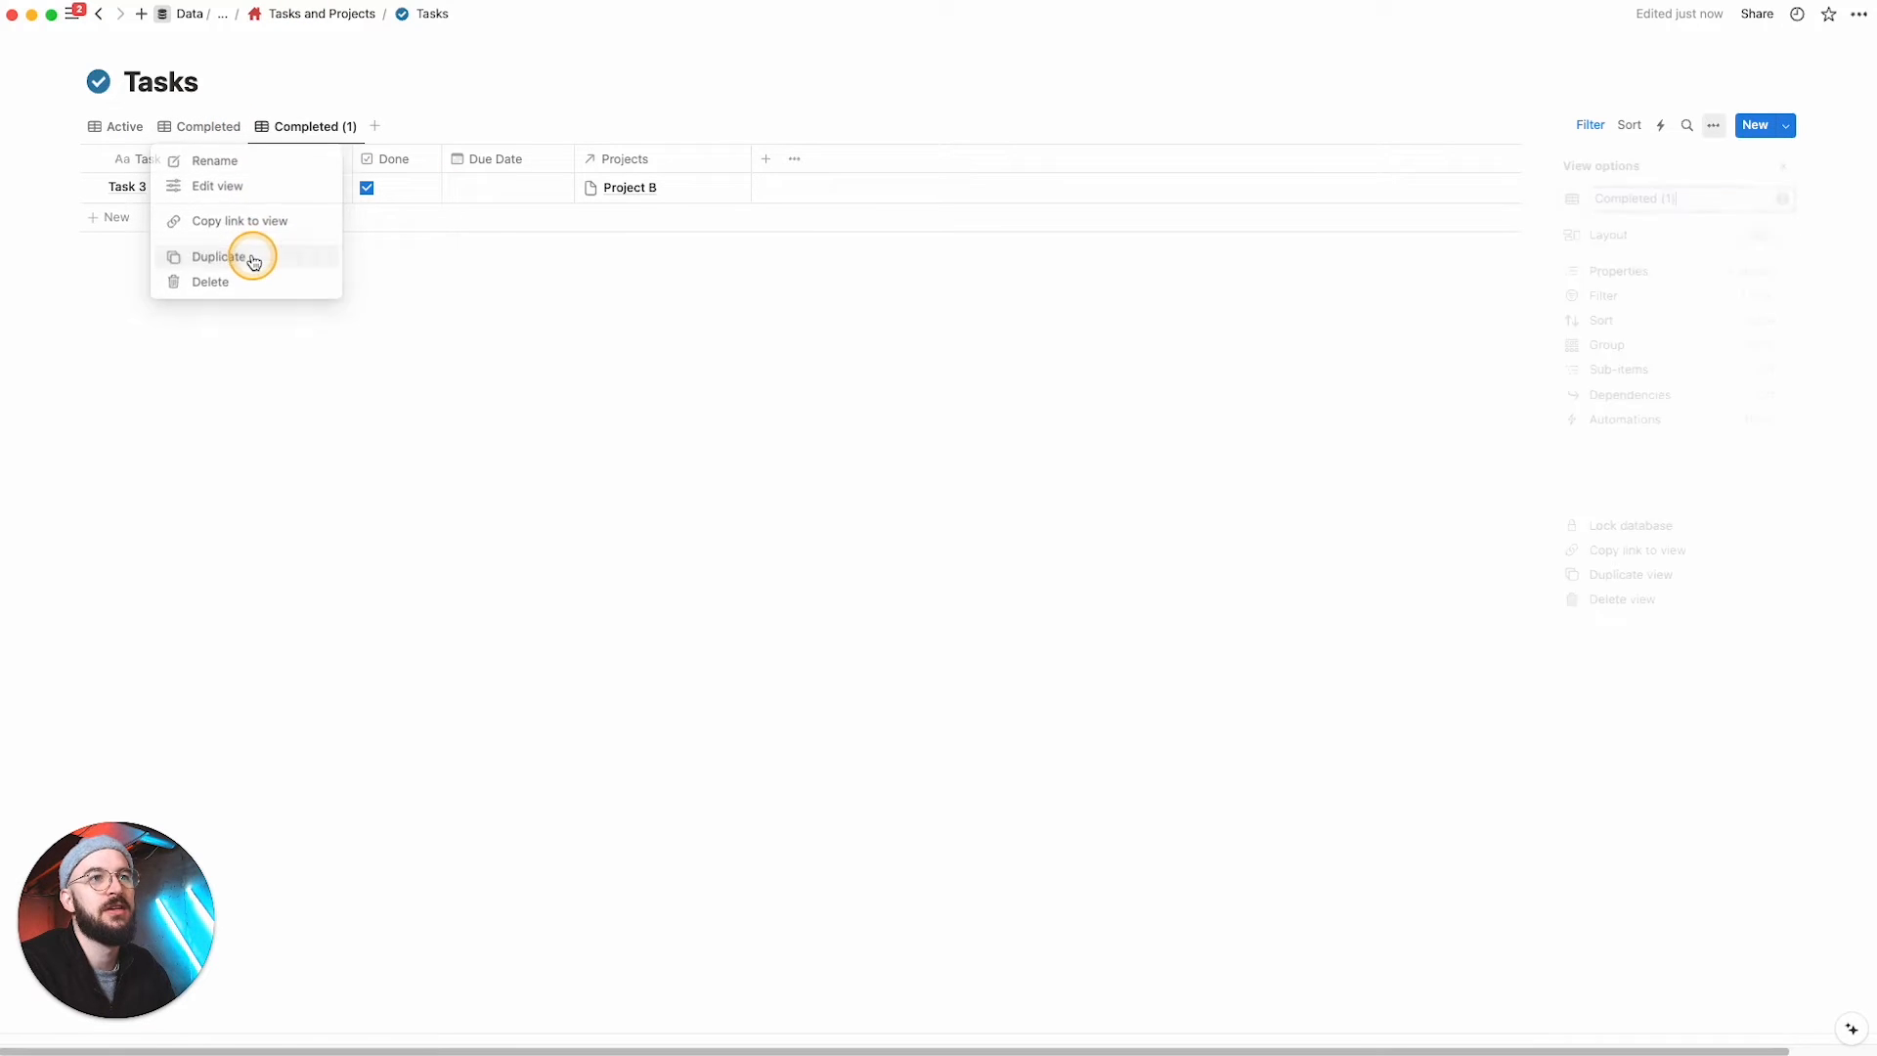
{"action": "key", "text": "super+BackSpace"}
{"action": "type", "text": "All"}
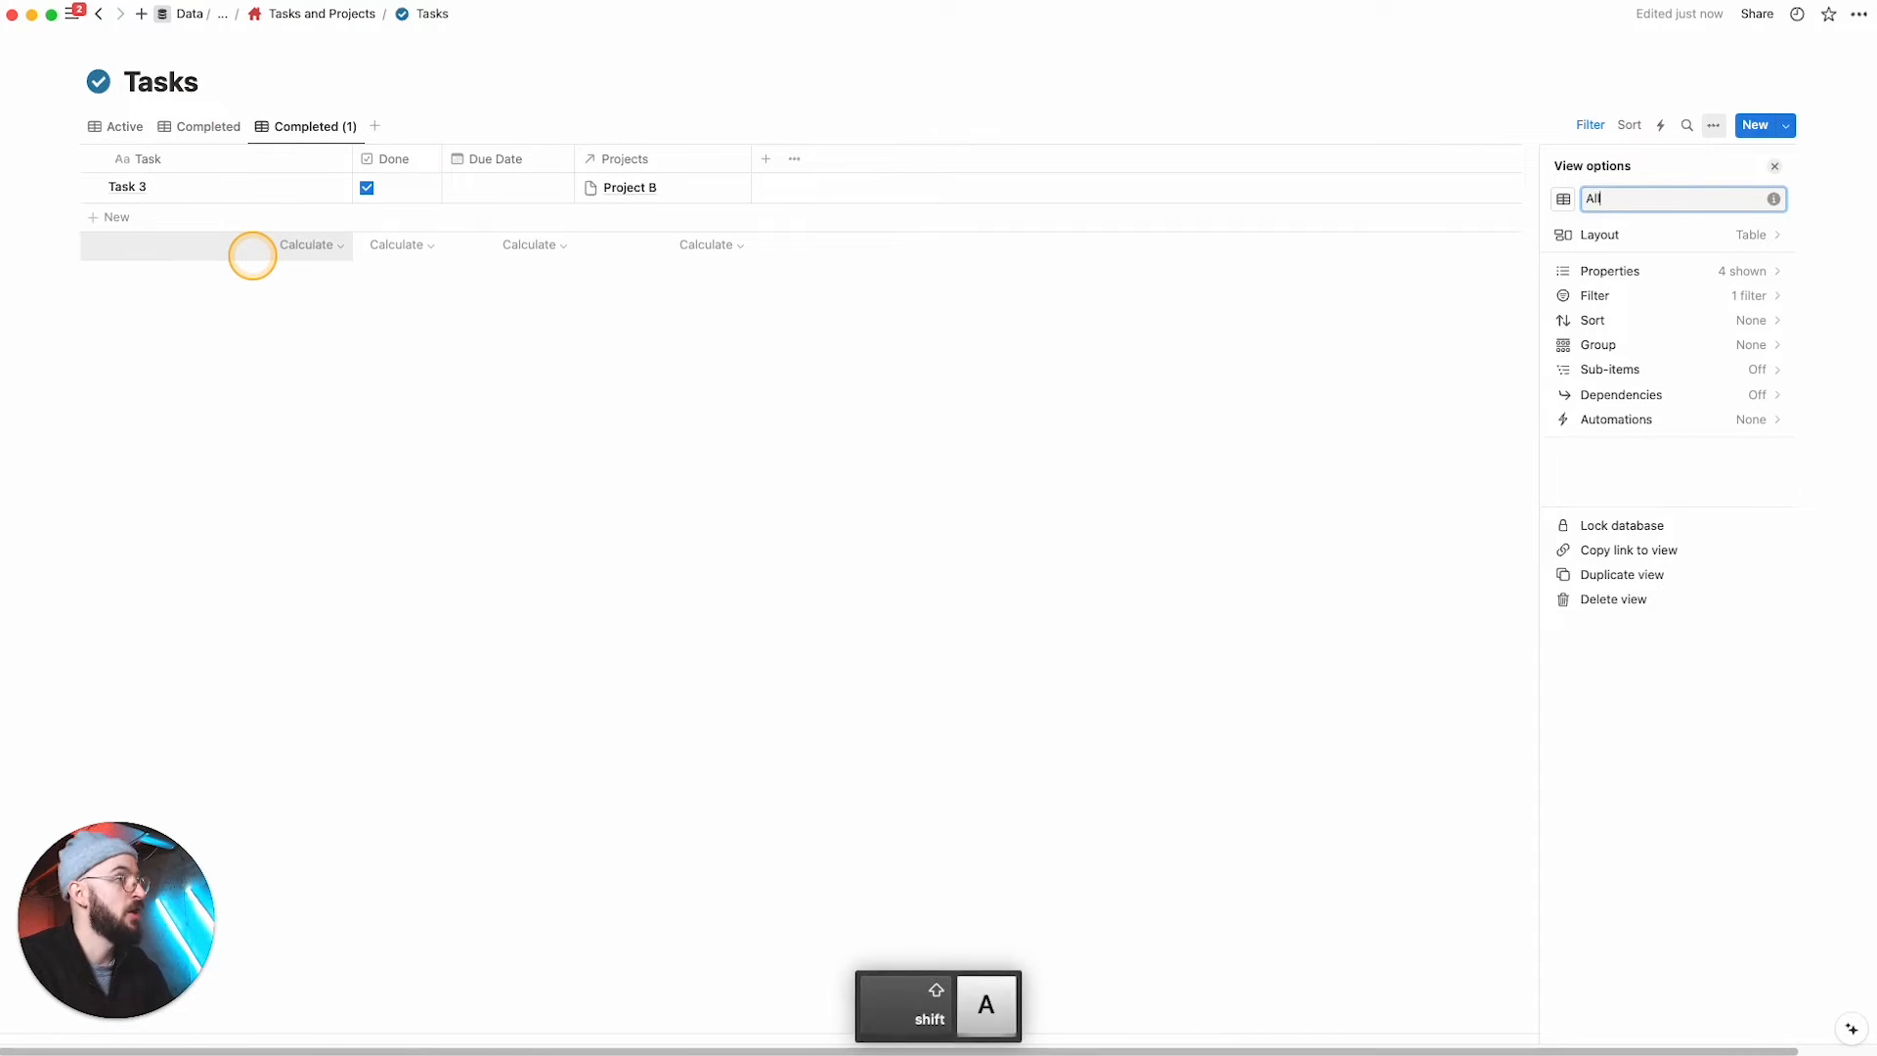
{"action": "key", "text": "Return"}
Step: Delete the Done filter from the All view and save the change for everyone
{"action": "left_click", "coordinate": [1592, 125]}
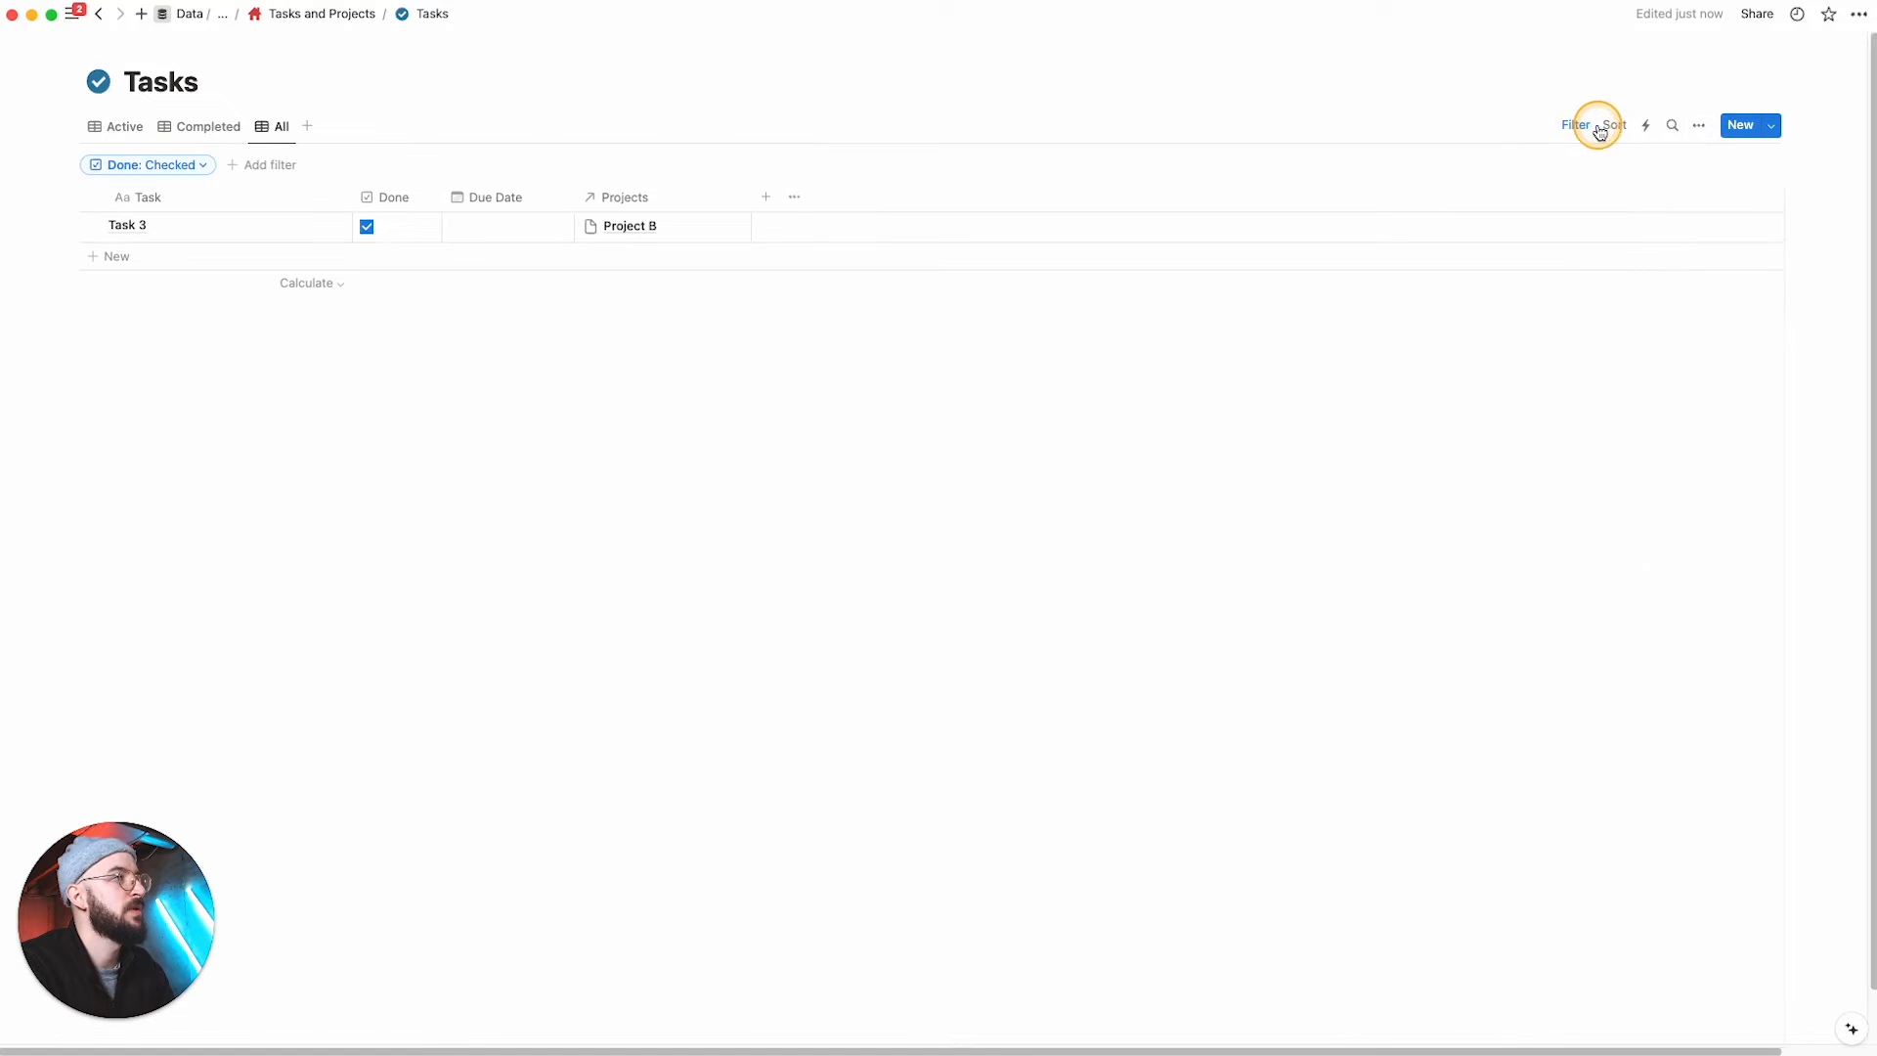
{"action": "left_click", "coordinate": [1593, 126]}
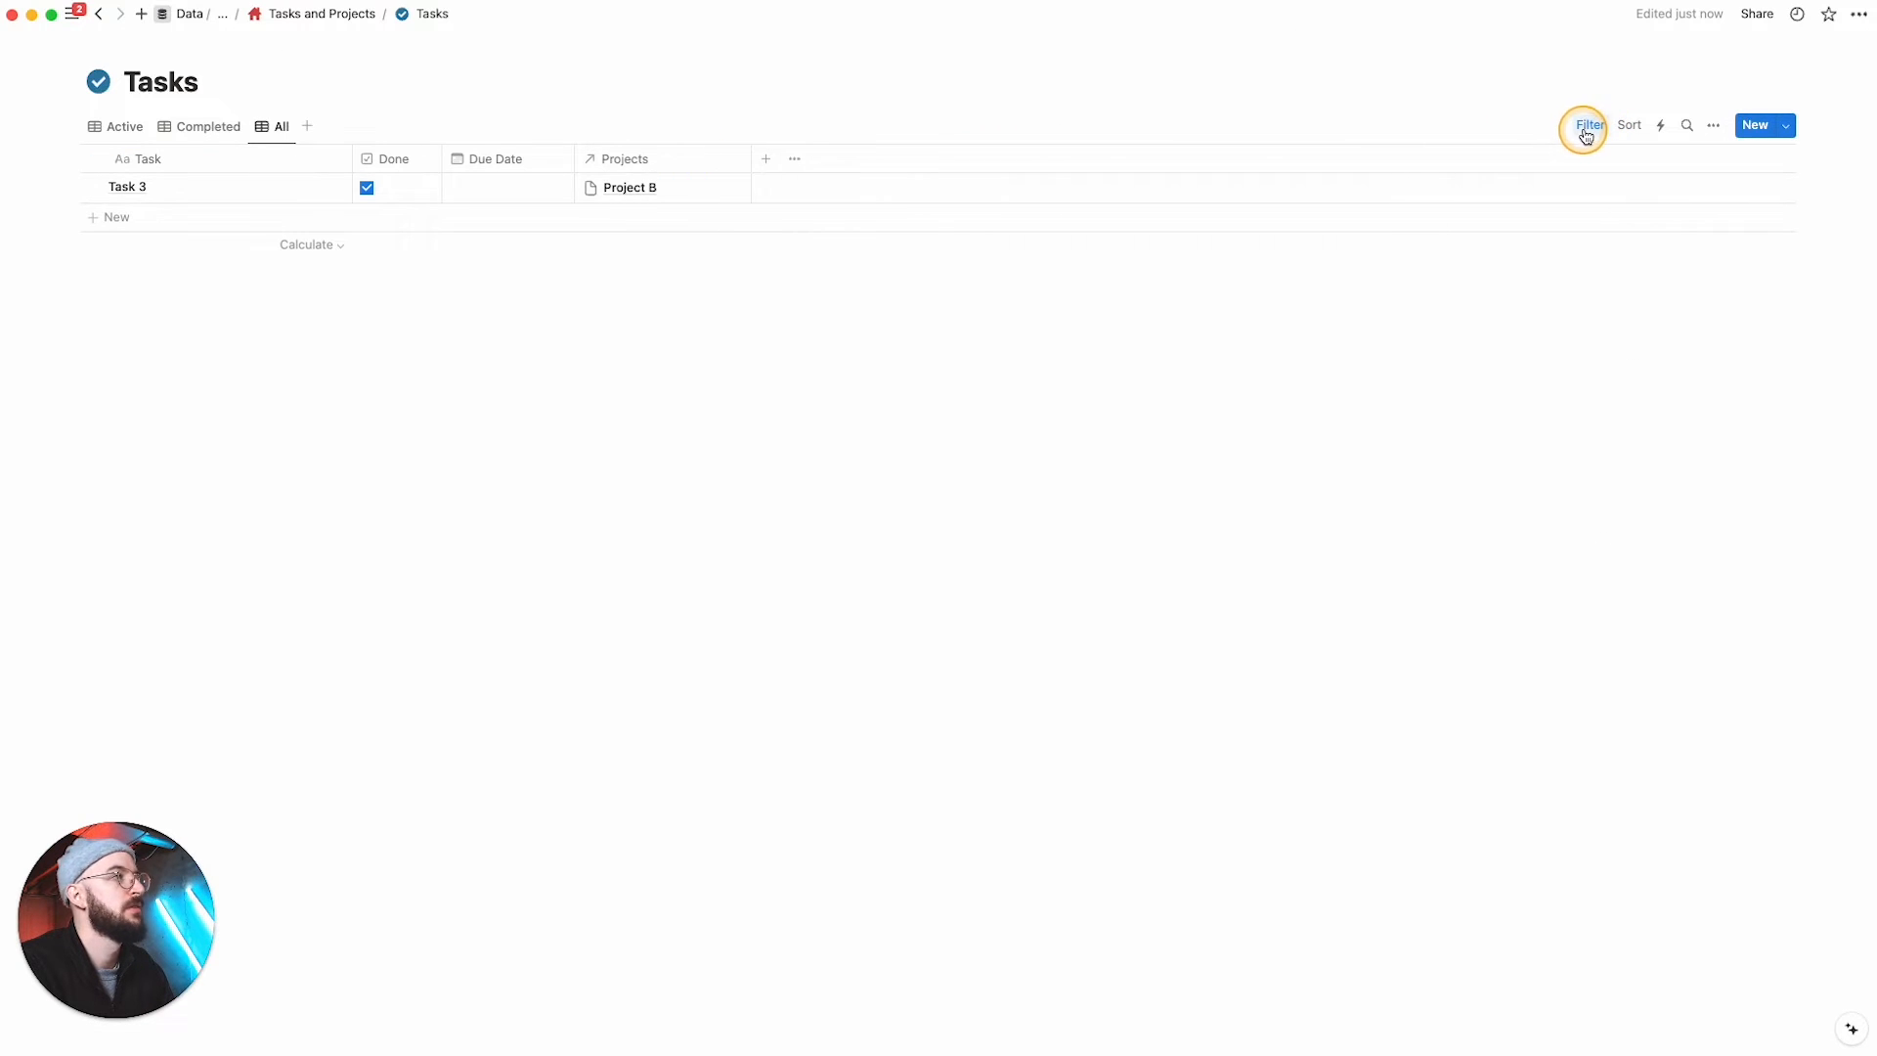
{"action": "left_click", "coordinate": [1590, 125]}
{"action": "left_click", "coordinate": [159, 168]}
{"action": "left_click", "coordinate": [218, 186]}
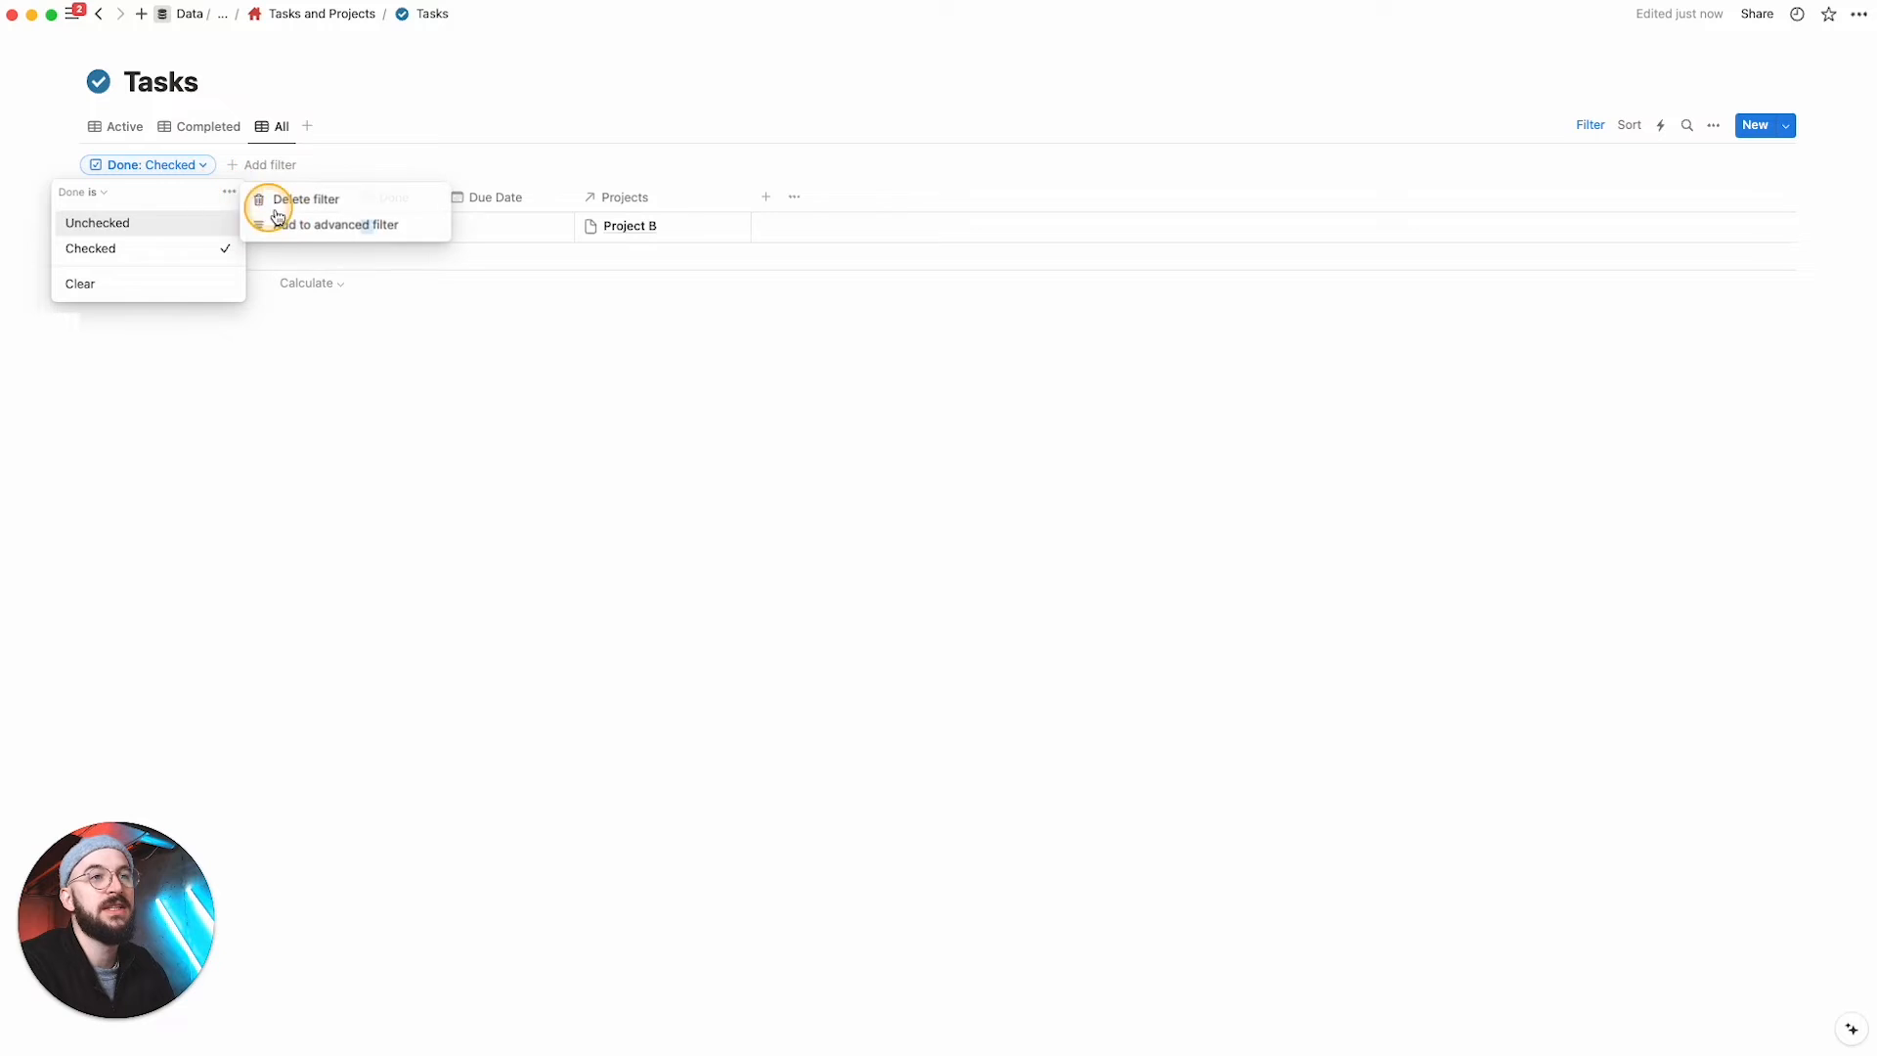
{"action": "left_click", "coordinate": [302, 197]}
{"action": "left_click", "coordinate": [1715, 162]}
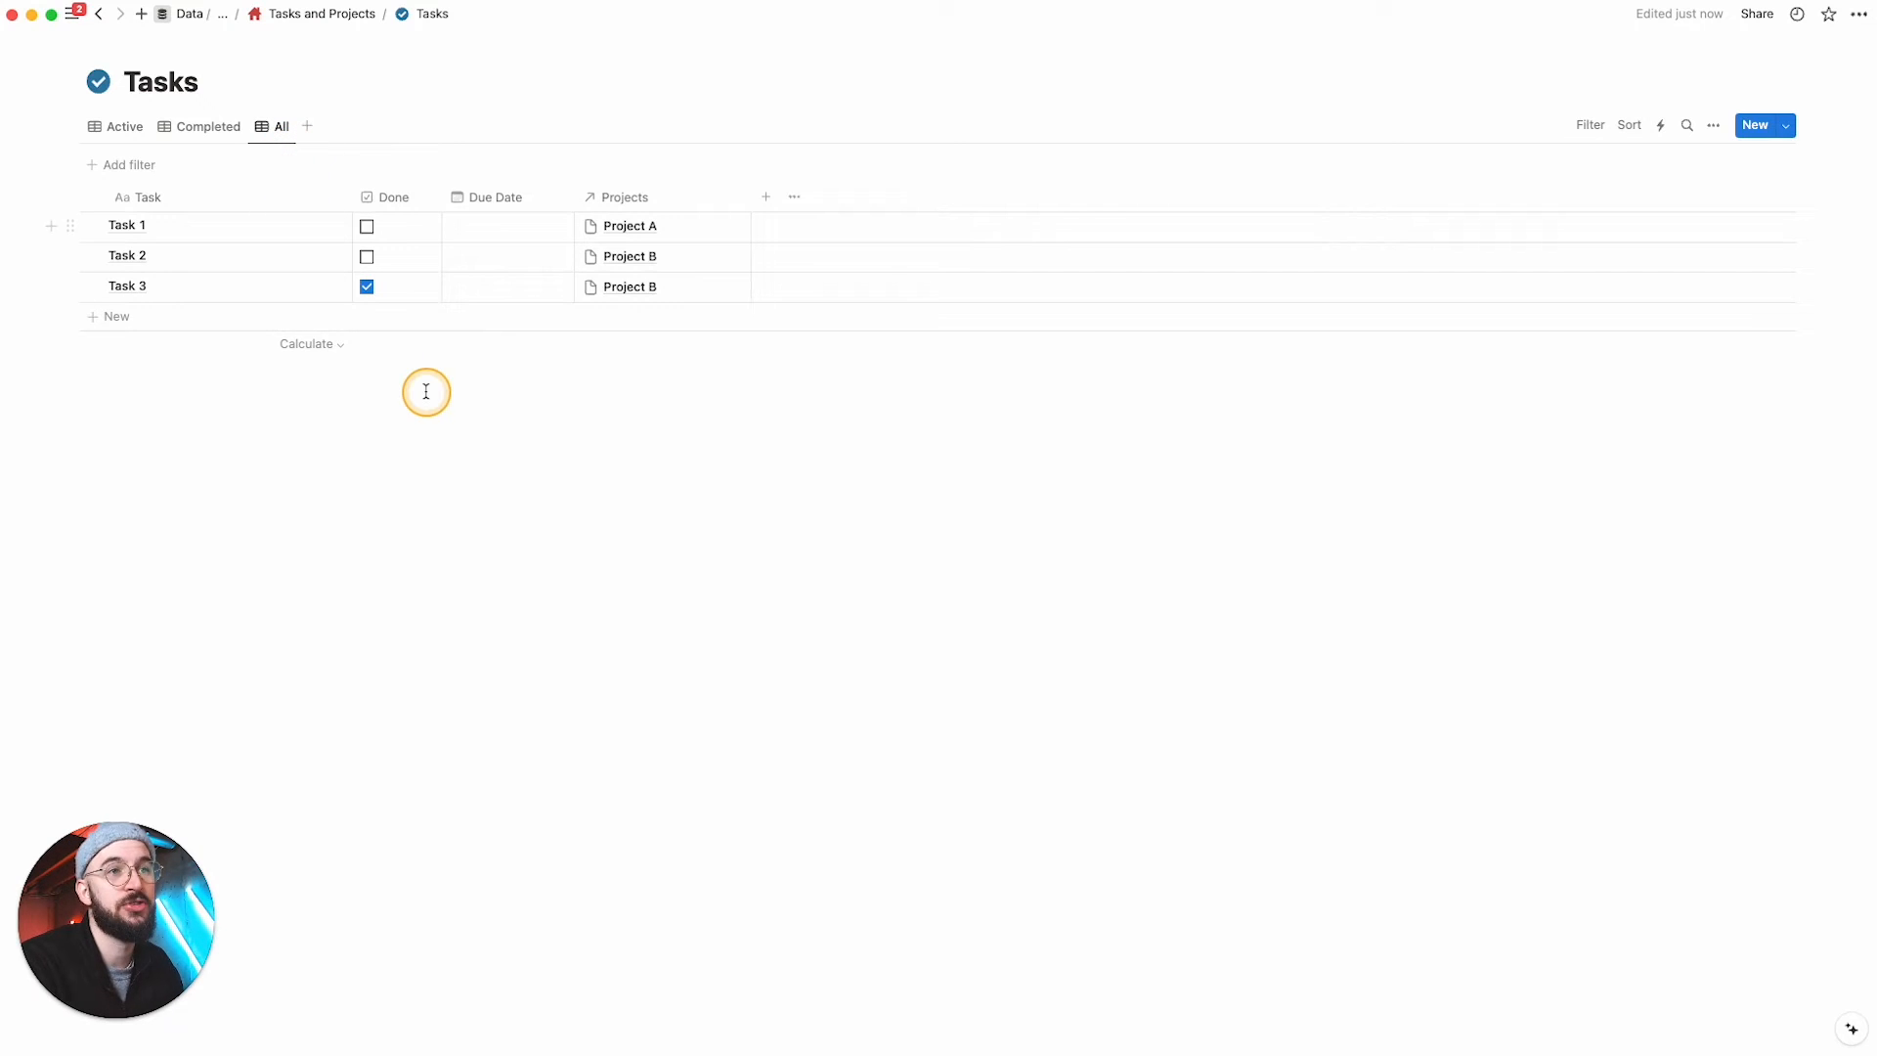
Step: Switch Tasks back to its Active view and delete the empty to-do block on the Tasks and Projects page
{"action": "key", "text": "super+["}
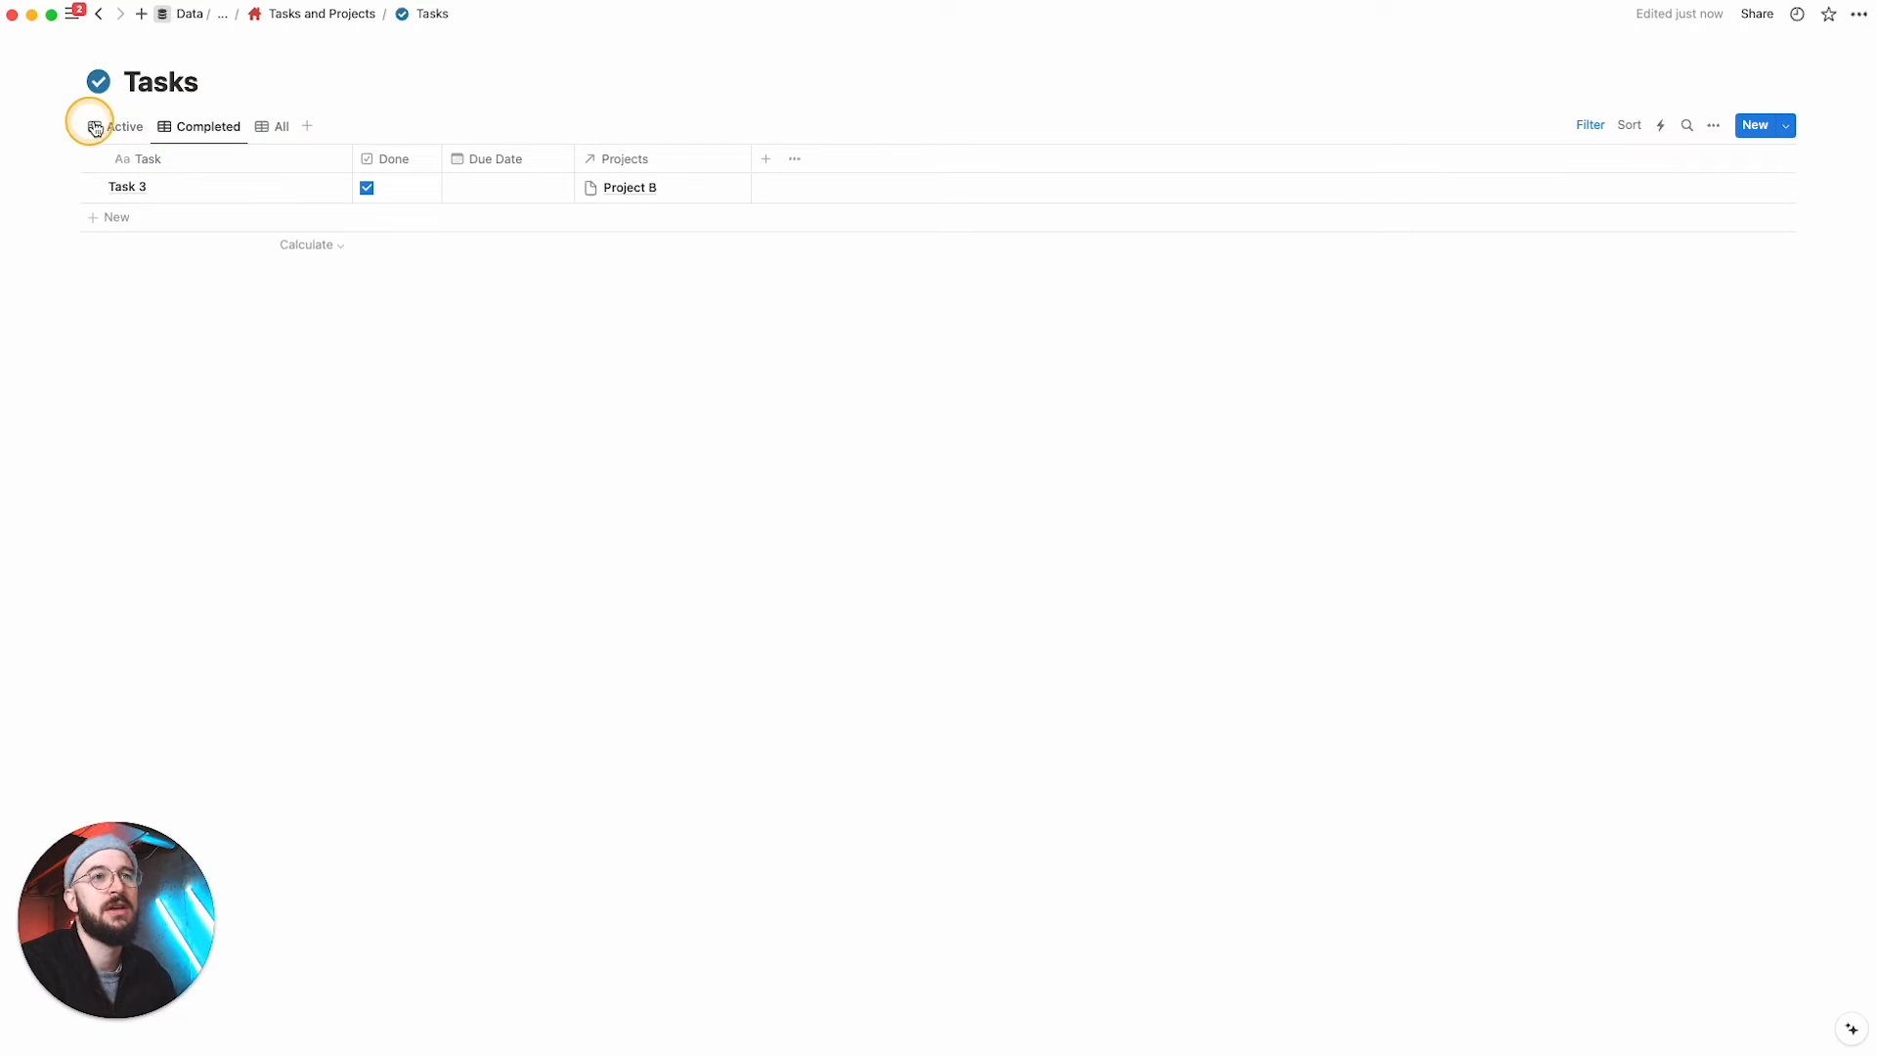
{"action": "left_click", "coordinate": [117, 126]}
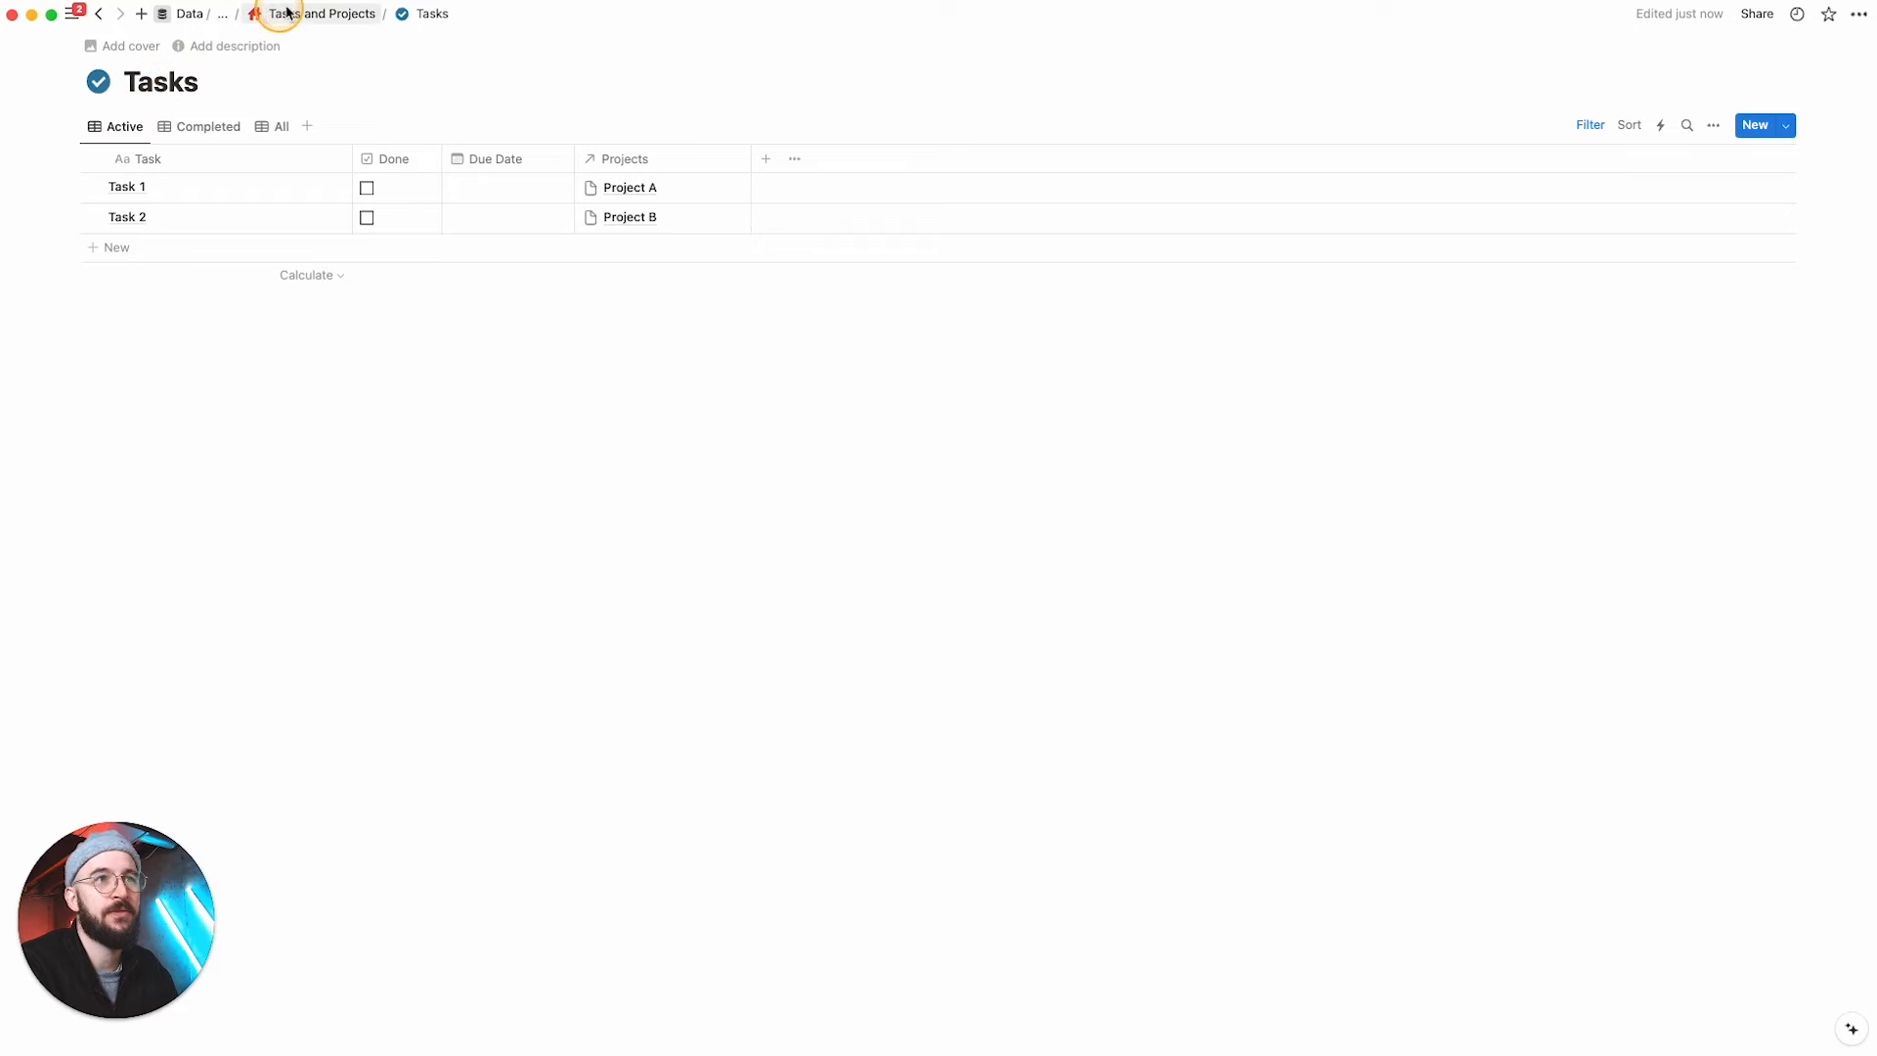
{"action": "left_click", "coordinate": [323, 15]}
{"action": "left_click_drag", "start_coordinate": [572, 540], "coordinate": [657, 508]}
{"action": "key", "text": "BackSpace"}
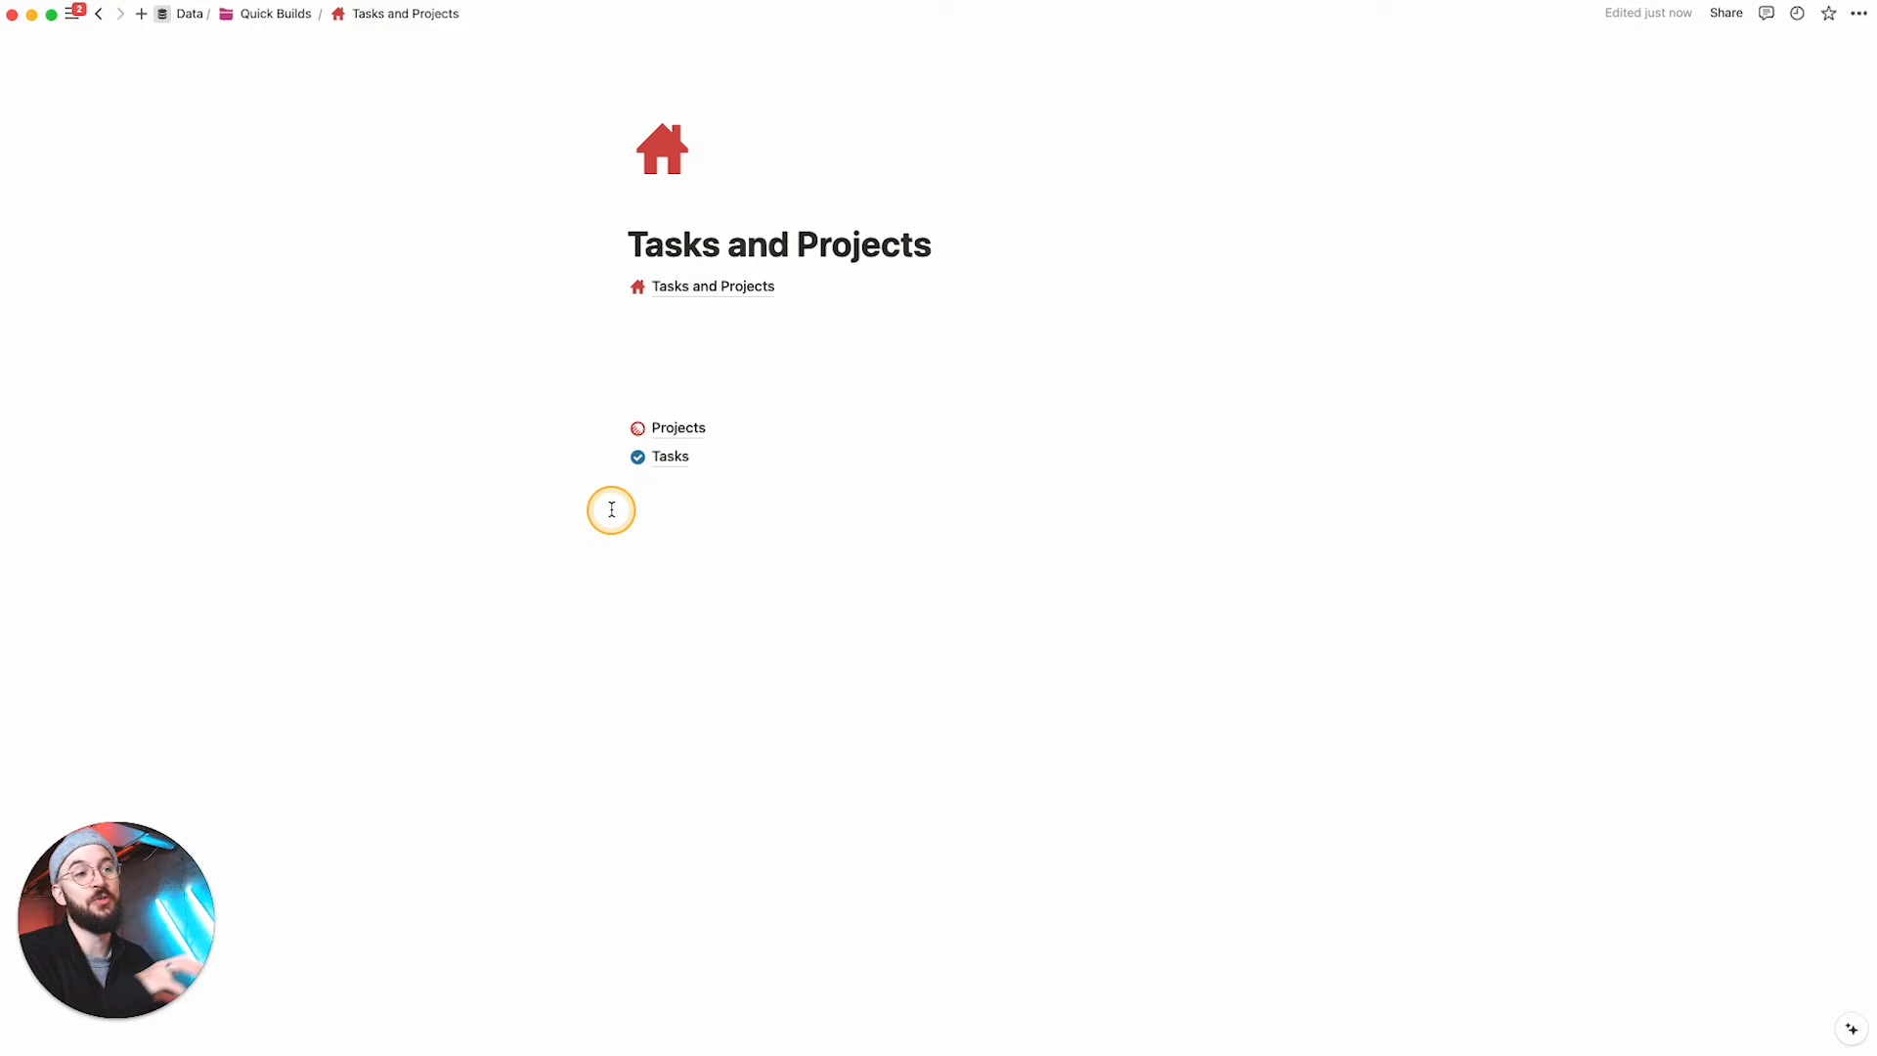
Step: Open the Projects database and open the Project A page beside the table
{"action": "mouse_move", "coordinate": [667, 437]}
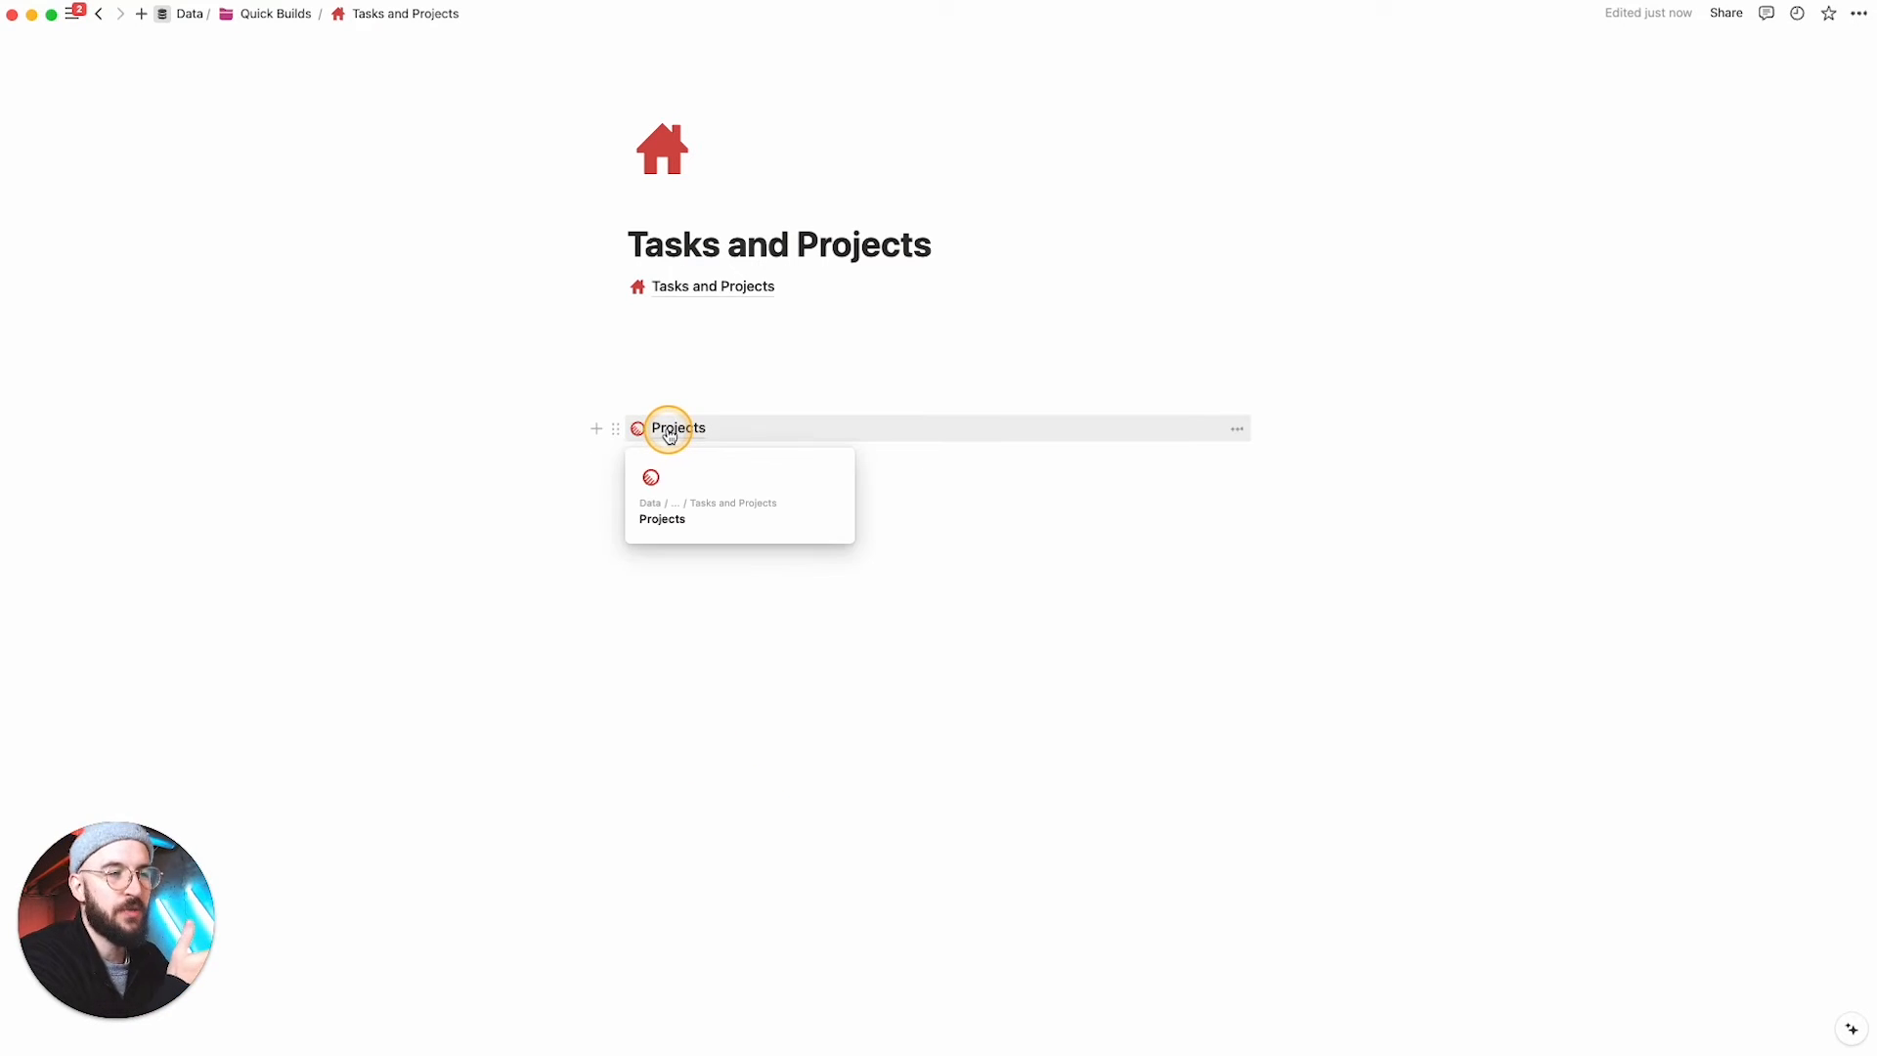
{"action": "left_click", "coordinate": [669, 430]}
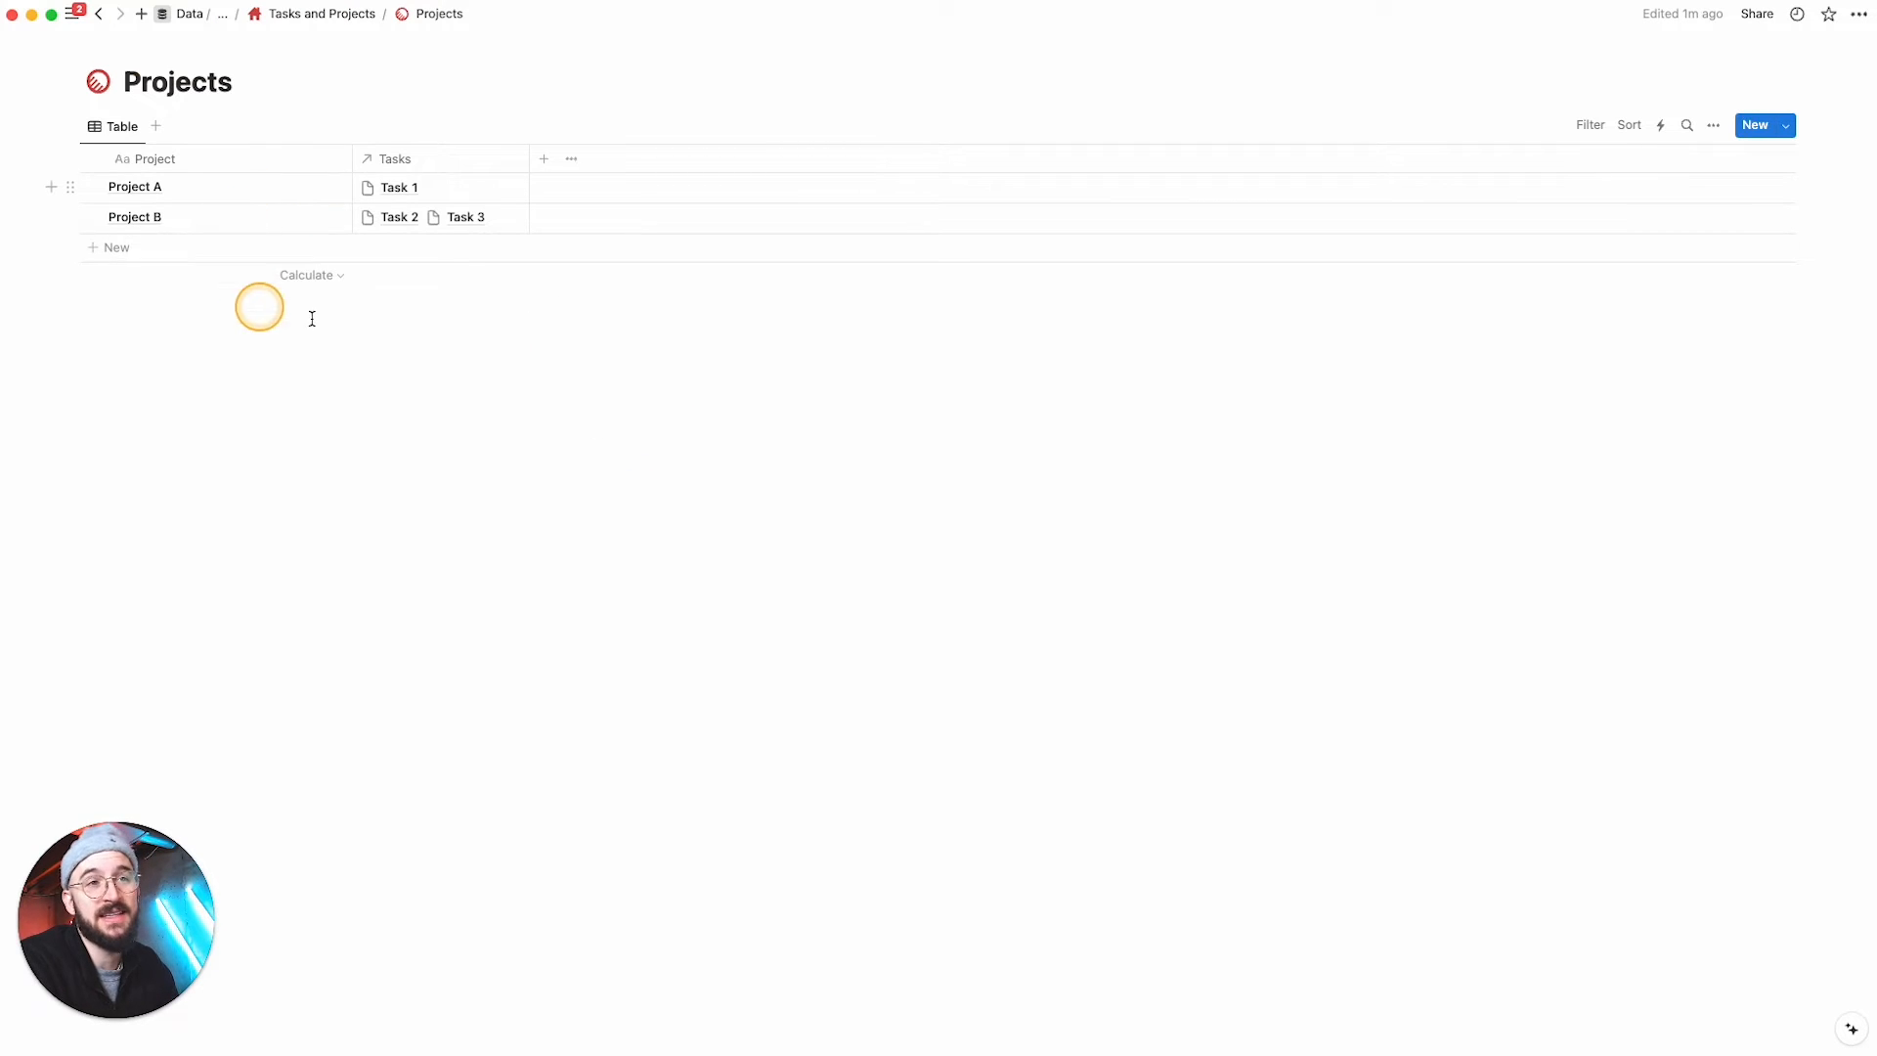
{"action": "left_click", "coordinate": [311, 190]}
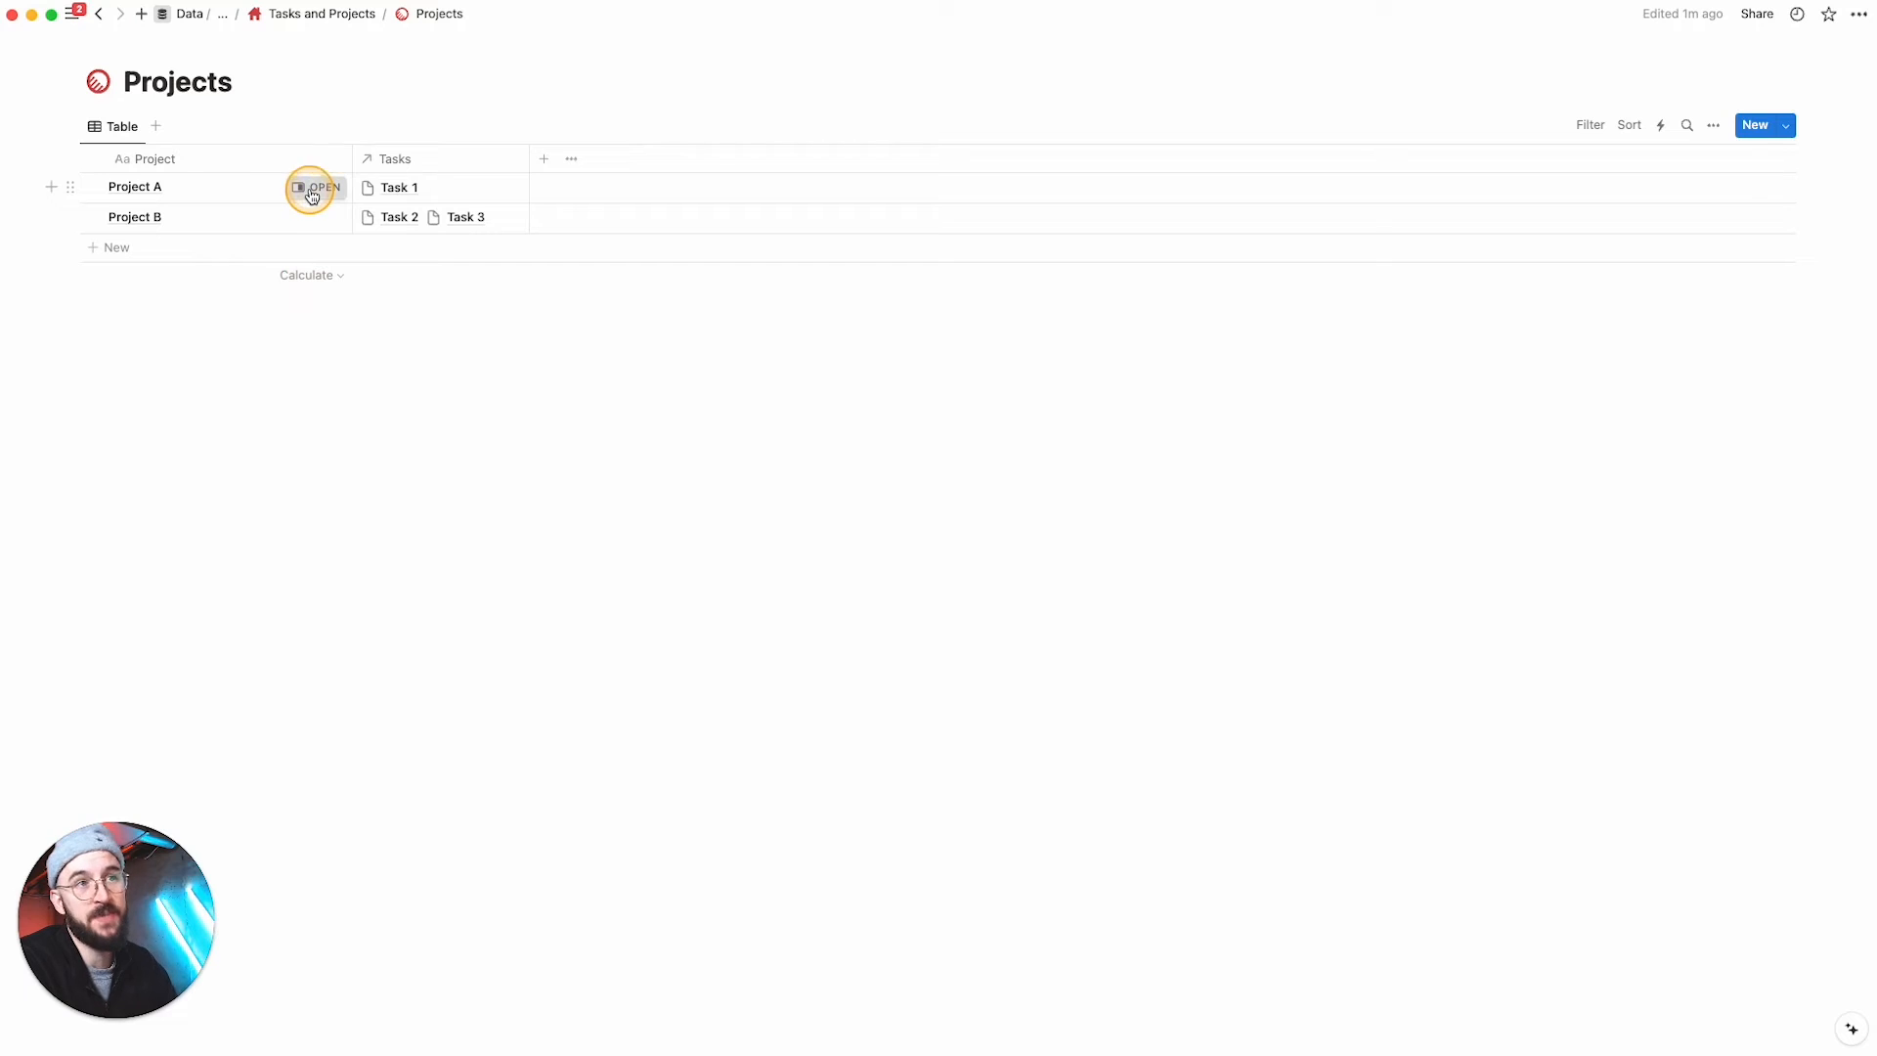
Step: Insert a linked view of this system's Tasks database in the Project A page body, copying the existing Active view
{"action": "left_click", "coordinate": [1325, 310]}
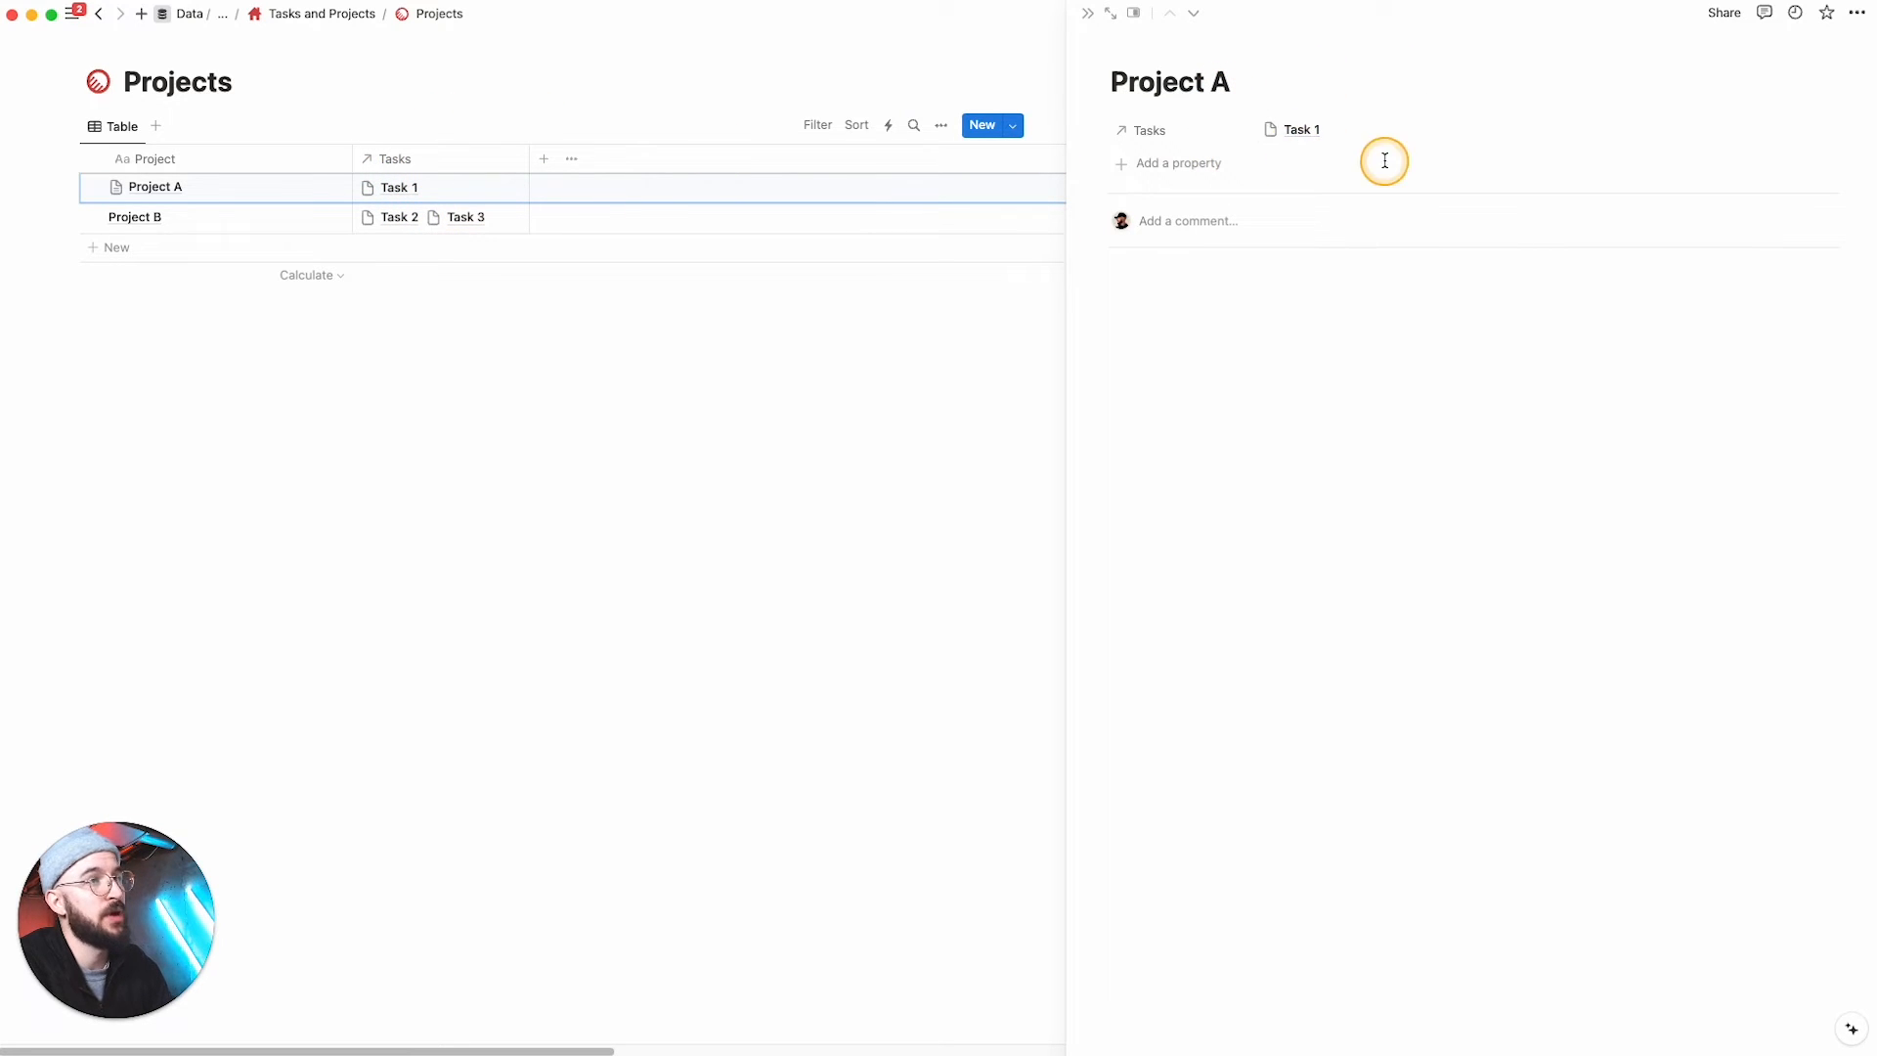
{"action": "left_click", "coordinate": [1181, 314]}
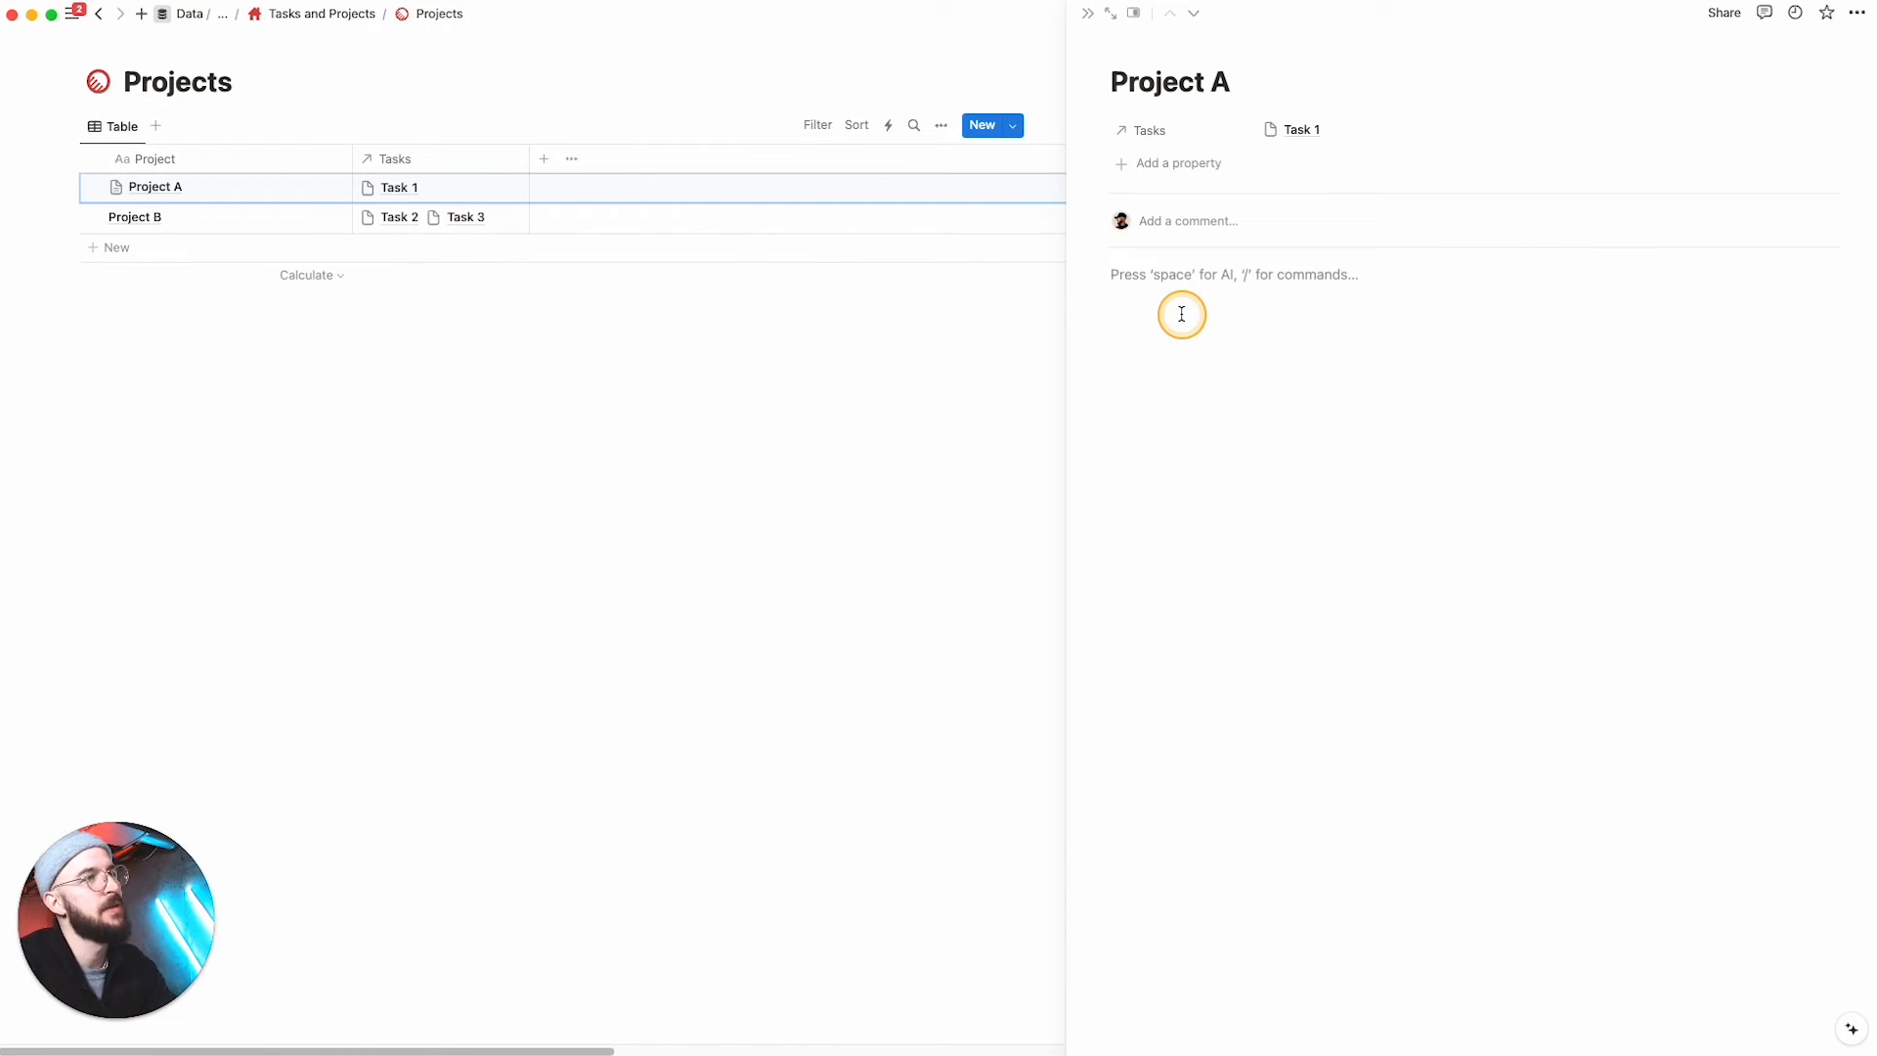
{"action": "type", "text": "/linked"}
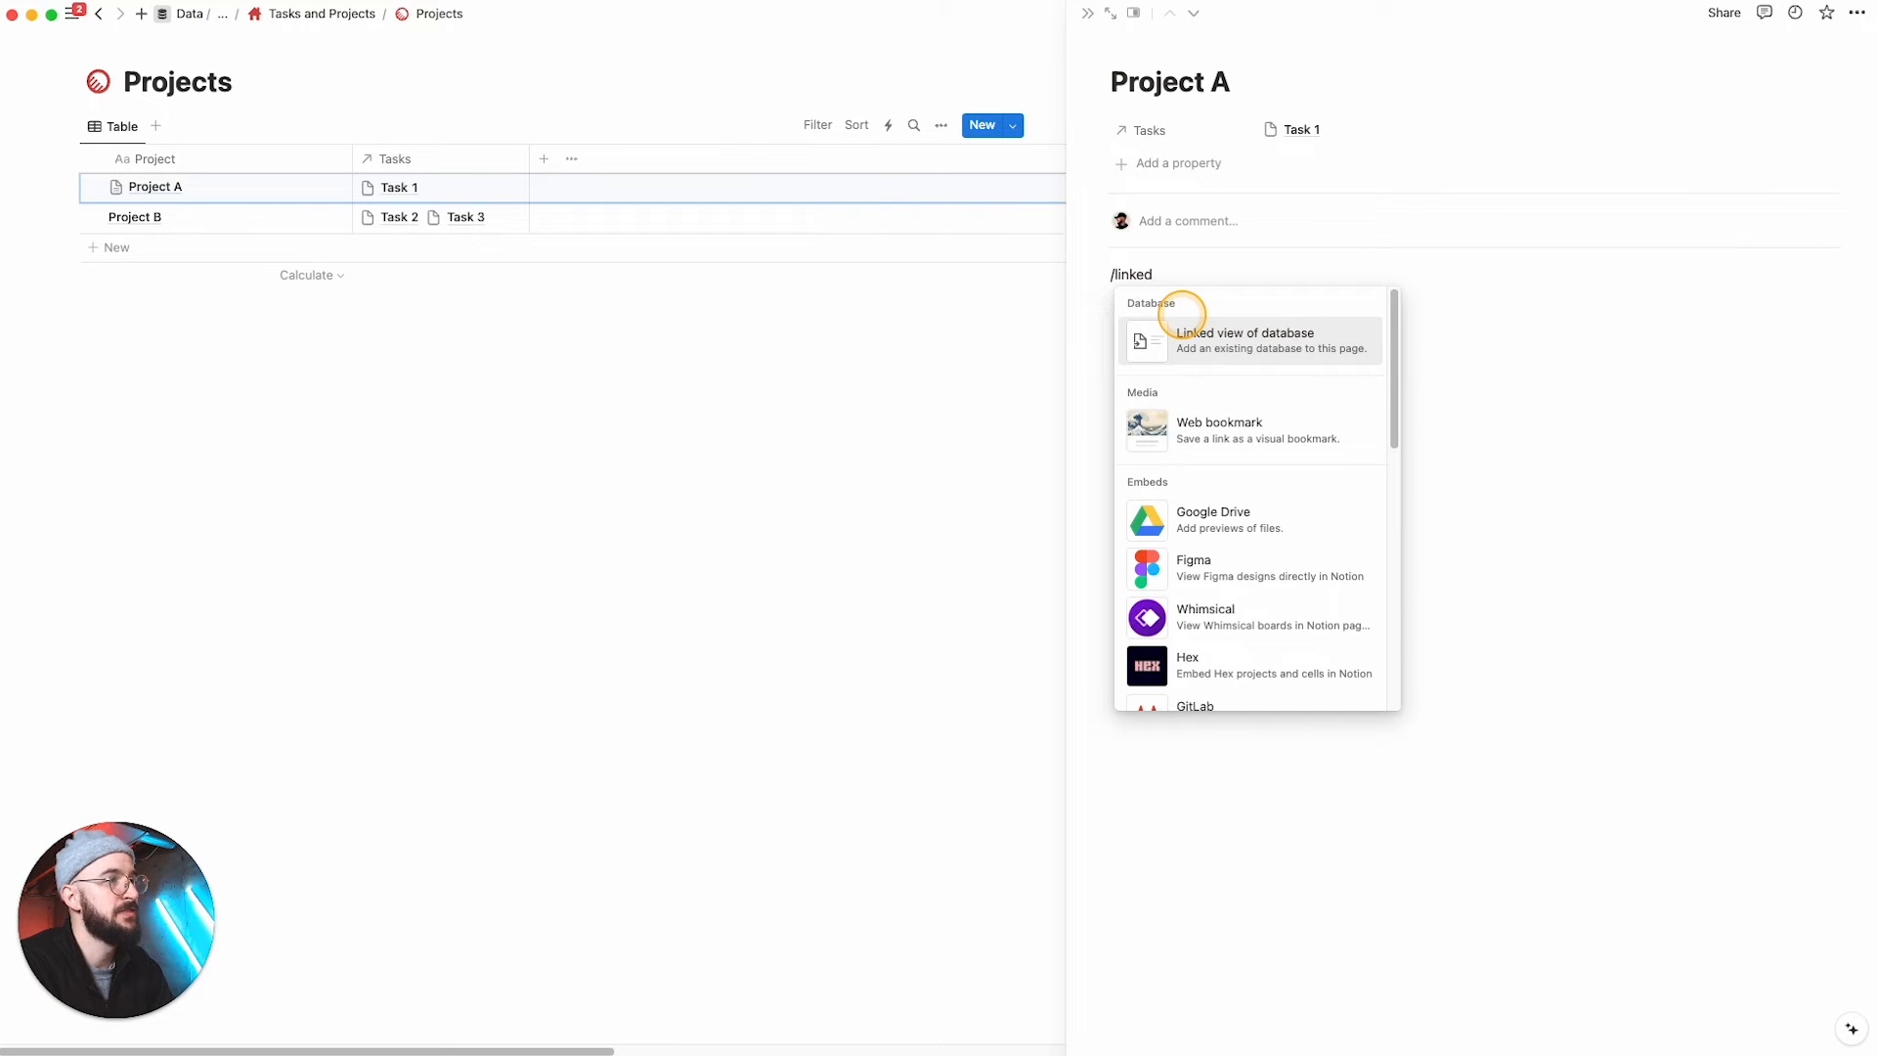
{"action": "key", "text": "Return"}
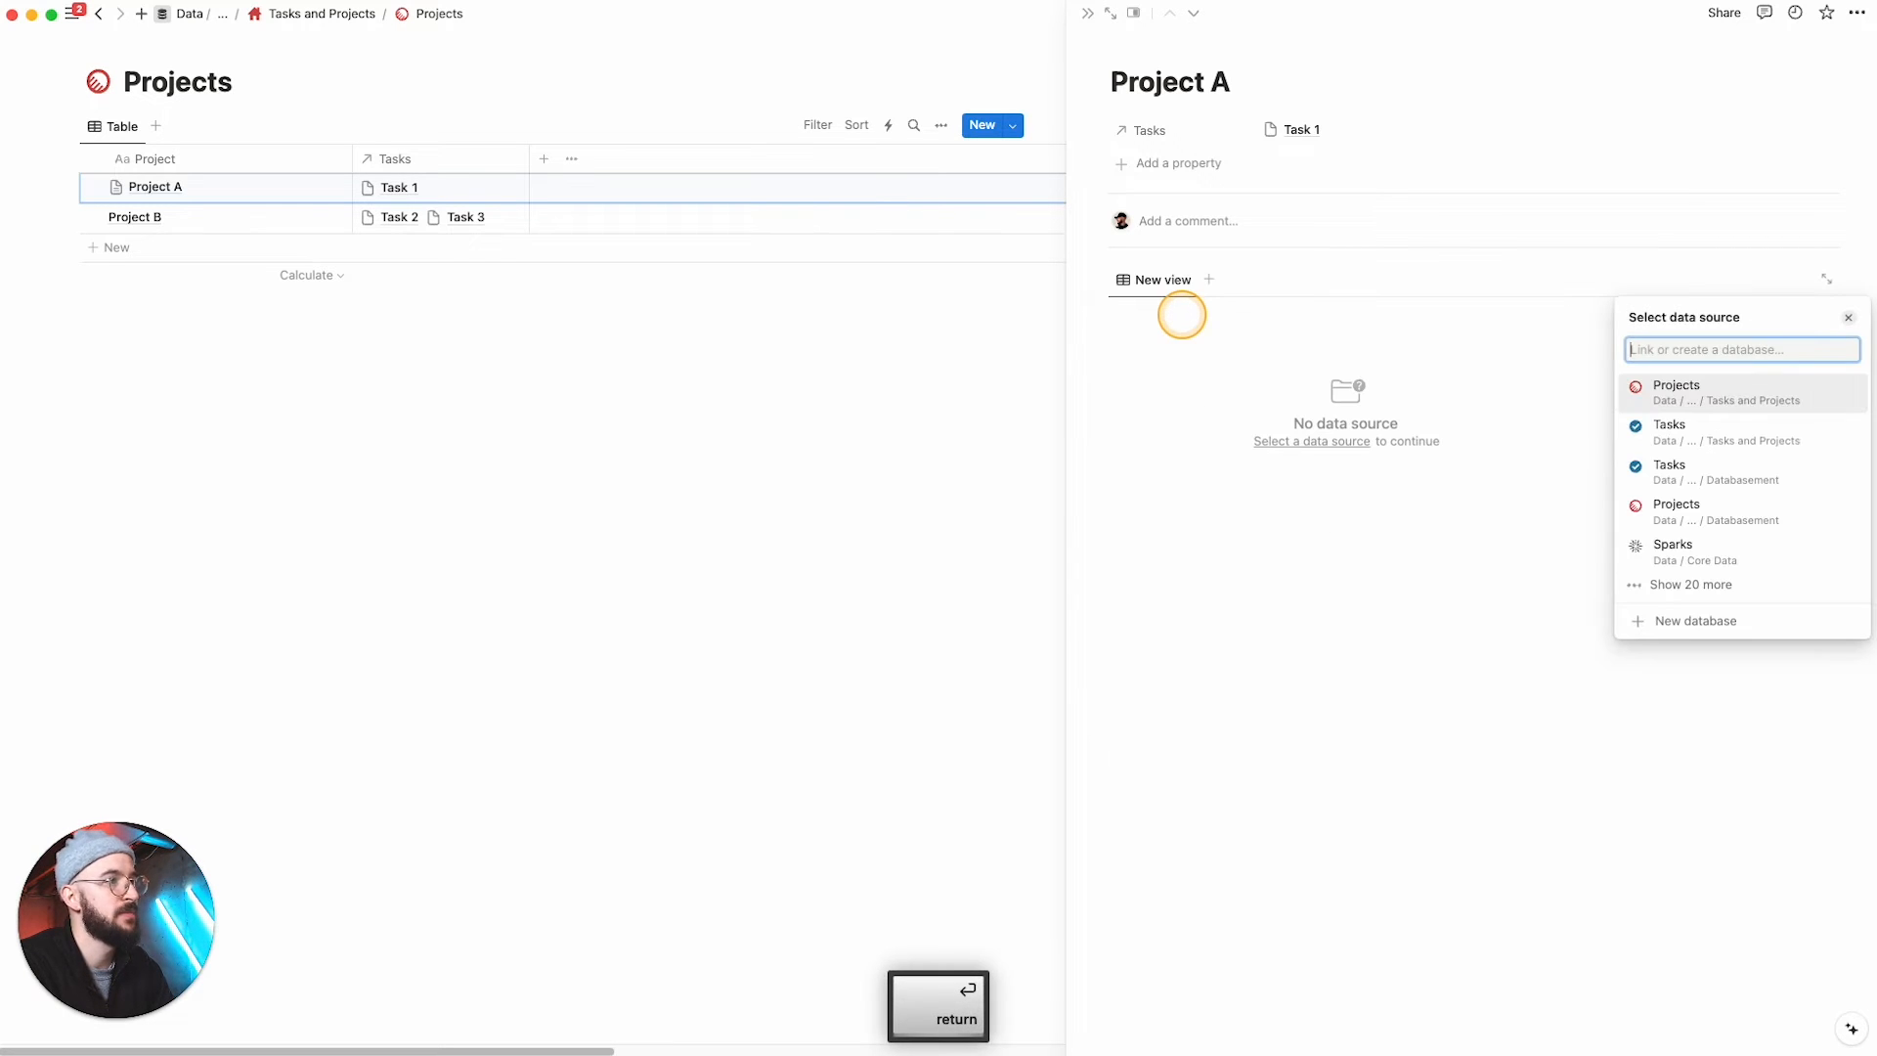
{"action": "left_click", "coordinate": [1769, 431]}
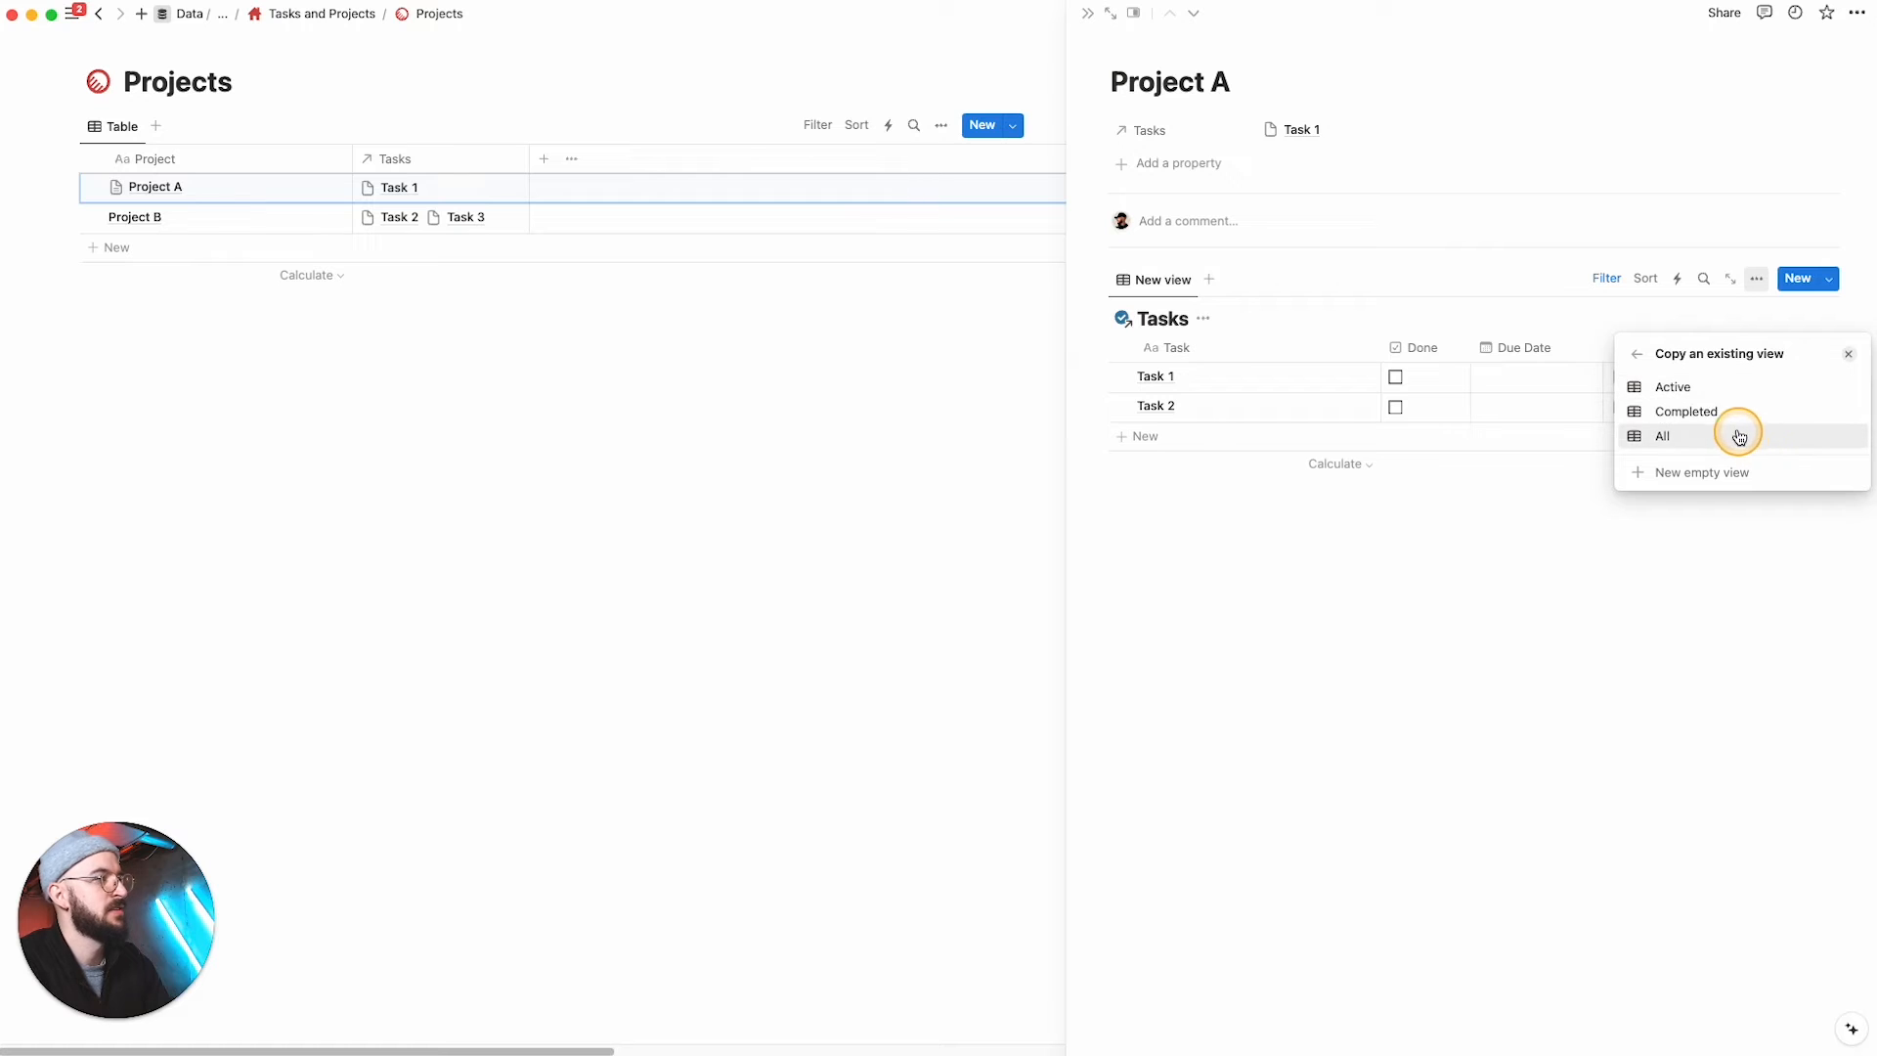
{"action": "left_click", "coordinate": [1674, 387]}
{"action": "left_click", "coordinate": [1404, 590]}
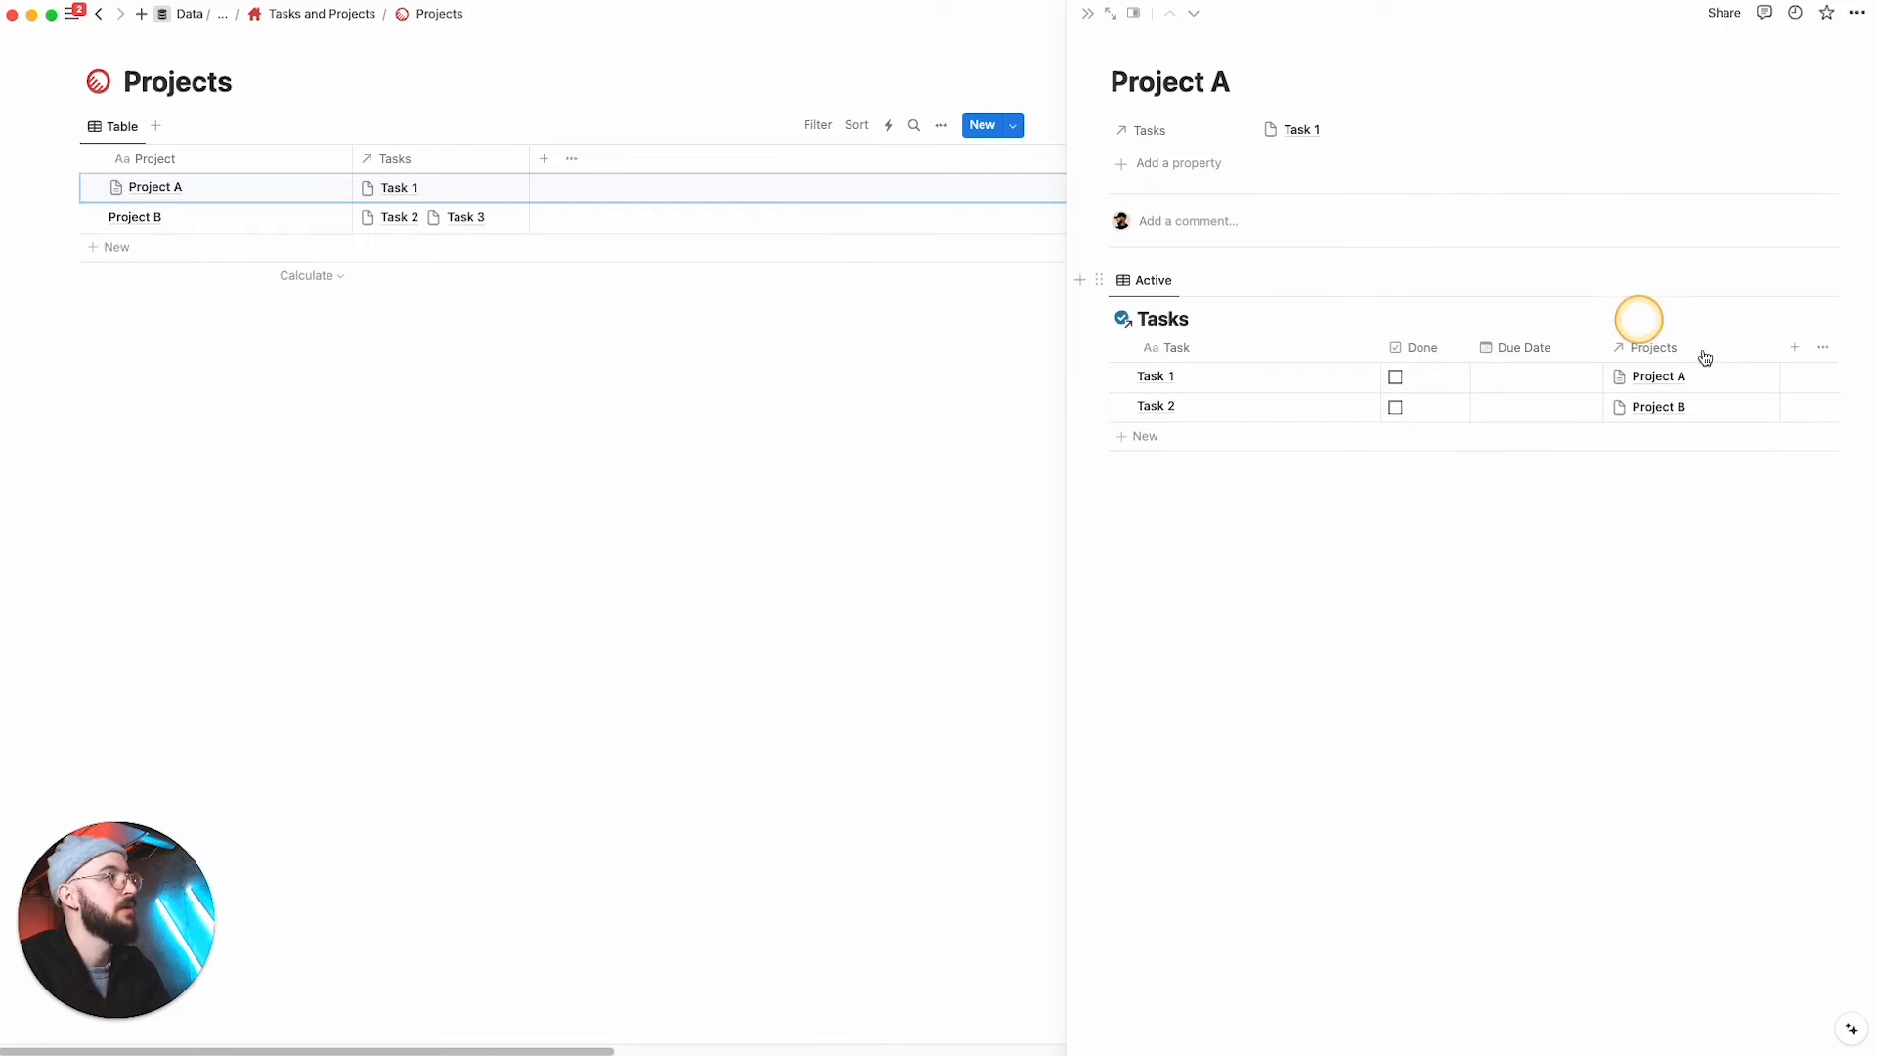
Step: Filter the linked Active view so Projects is Project A, and save the filter for everyone
{"action": "left_click", "coordinate": [1608, 276]}
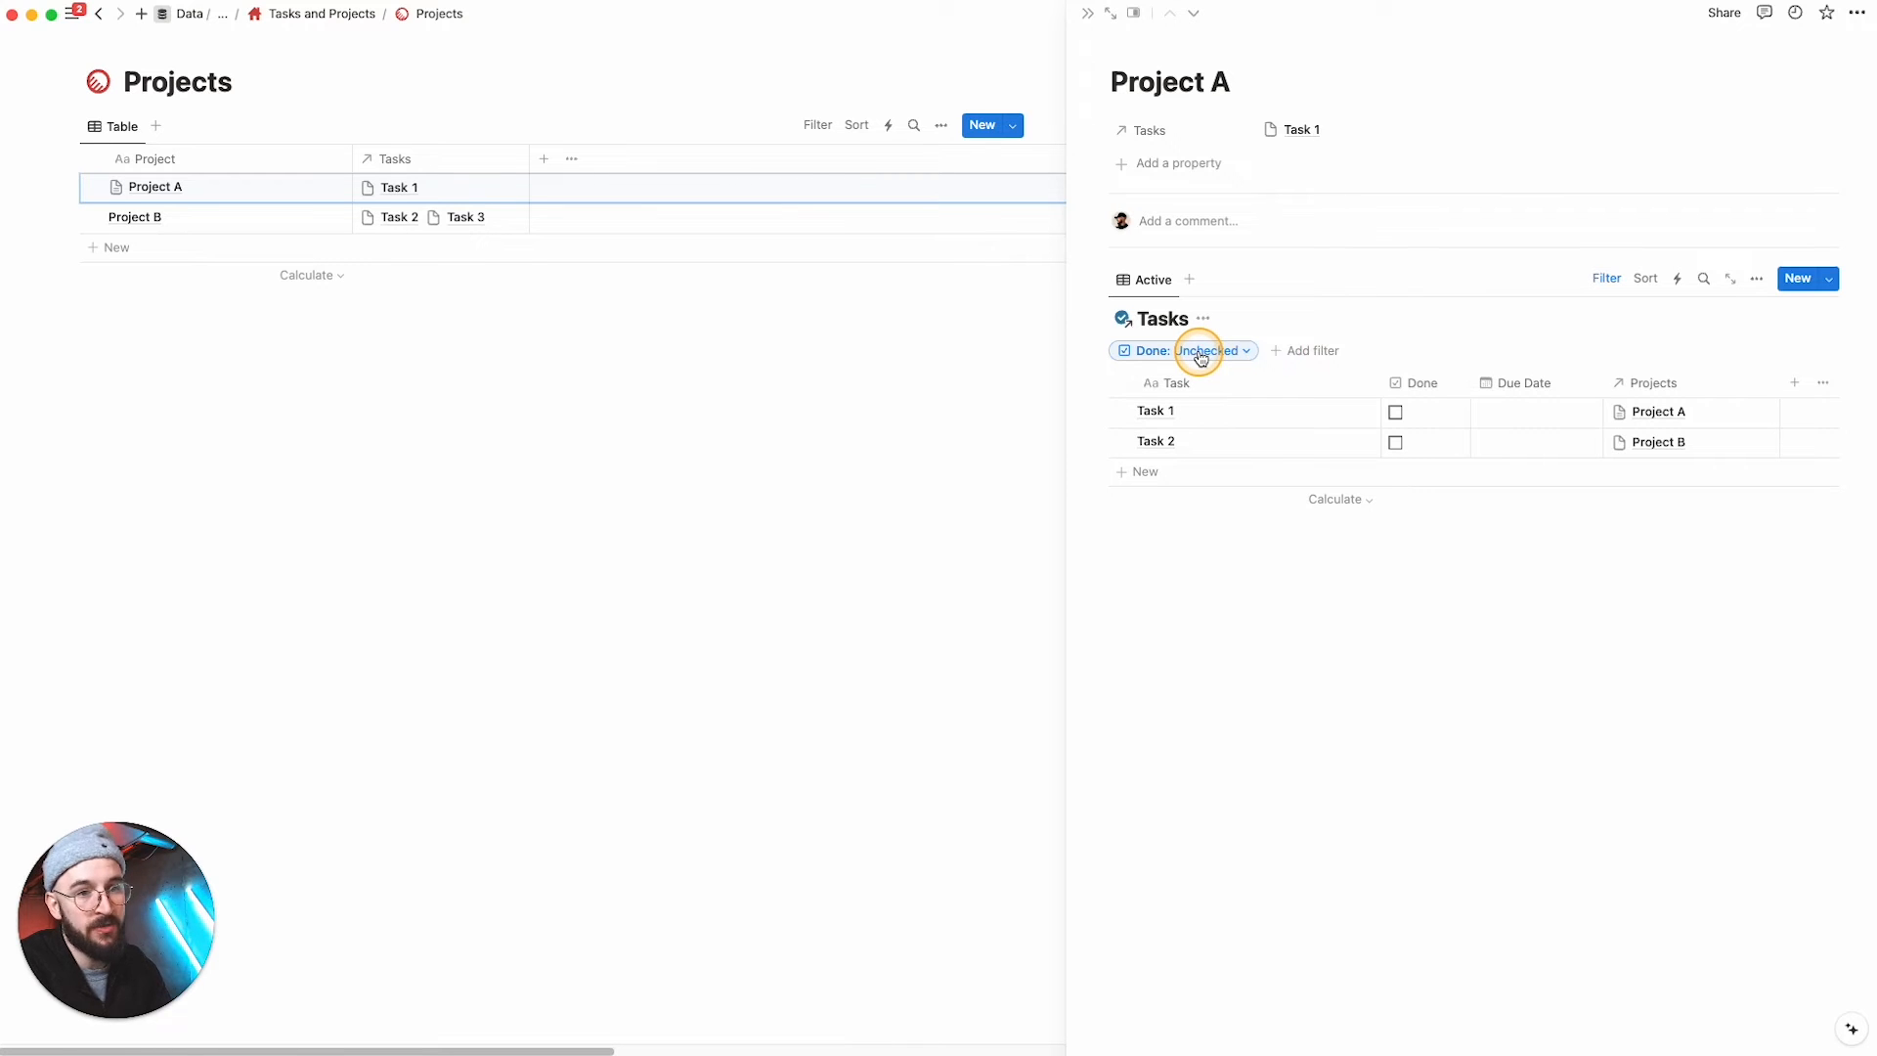
{"action": "left_click", "coordinate": [1313, 351]}
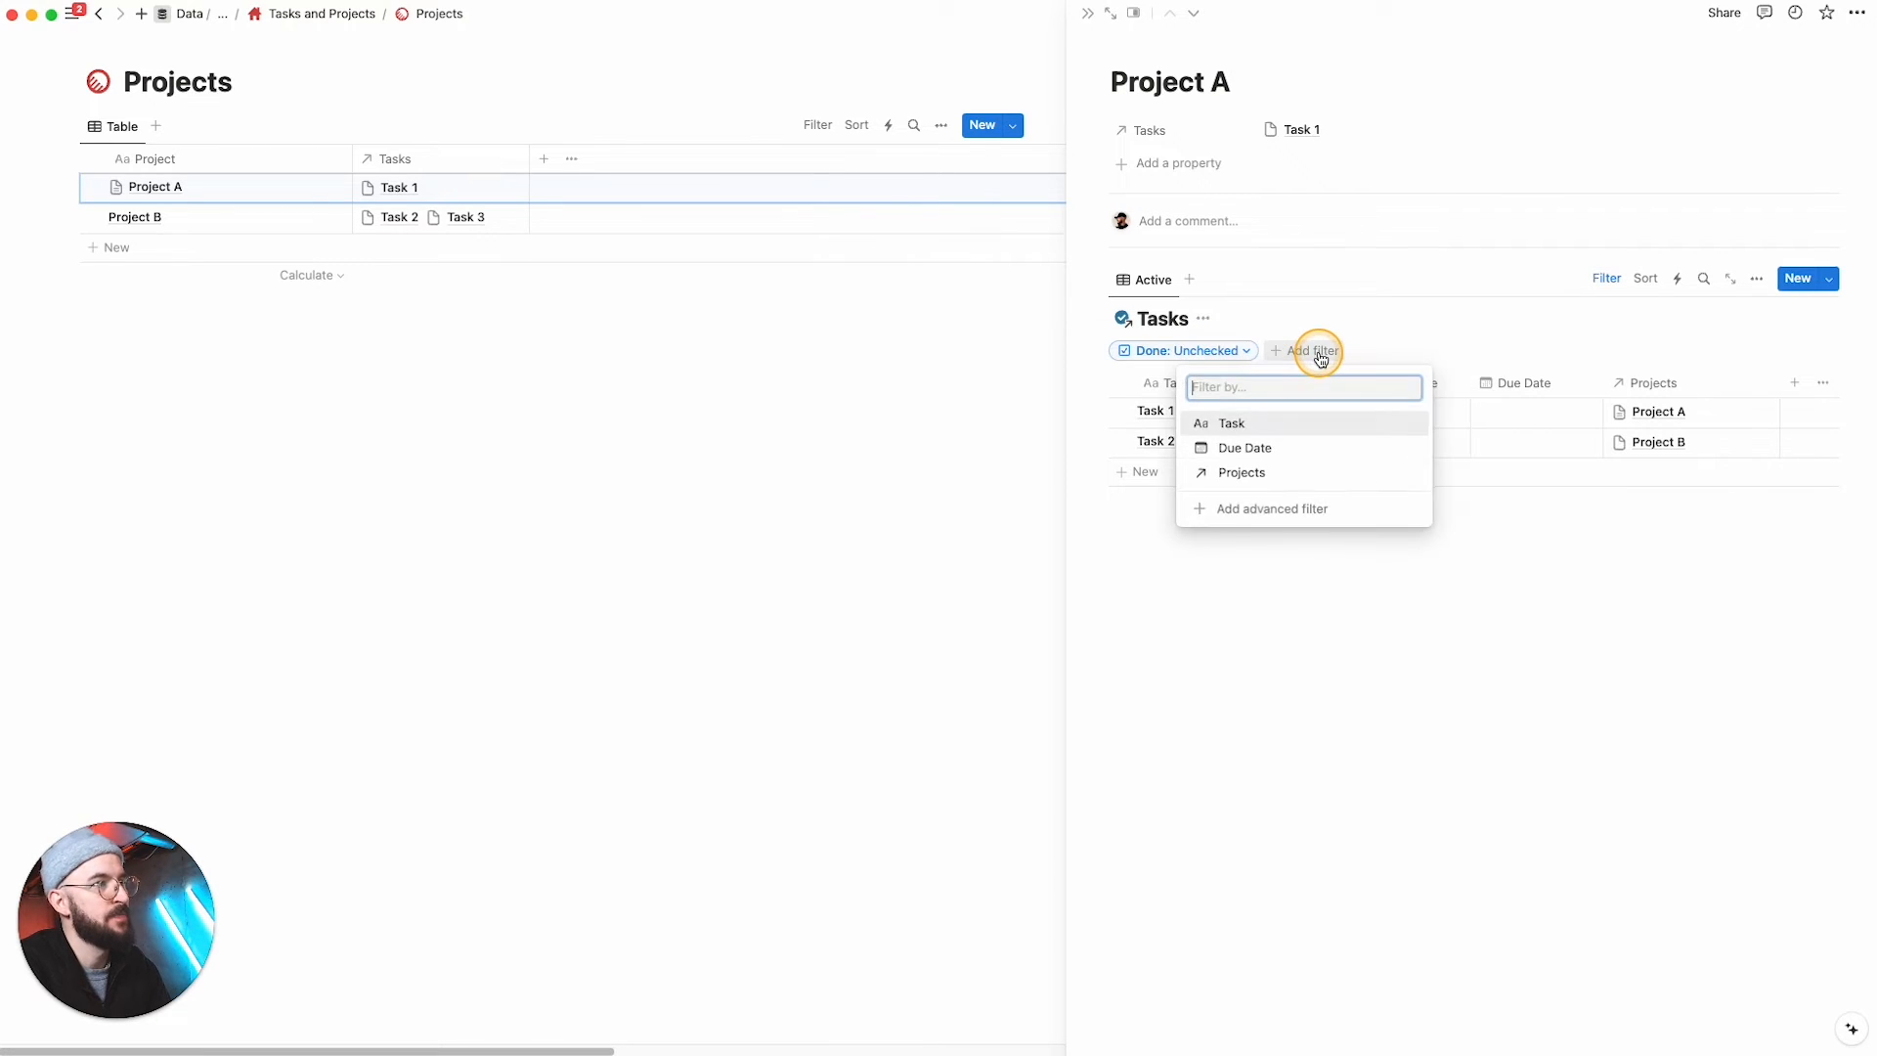
{"action": "left_click", "coordinate": [1248, 474]}
{"action": "left_click", "coordinate": [1261, 445]}
{"action": "left_click", "coordinate": [1789, 349]}
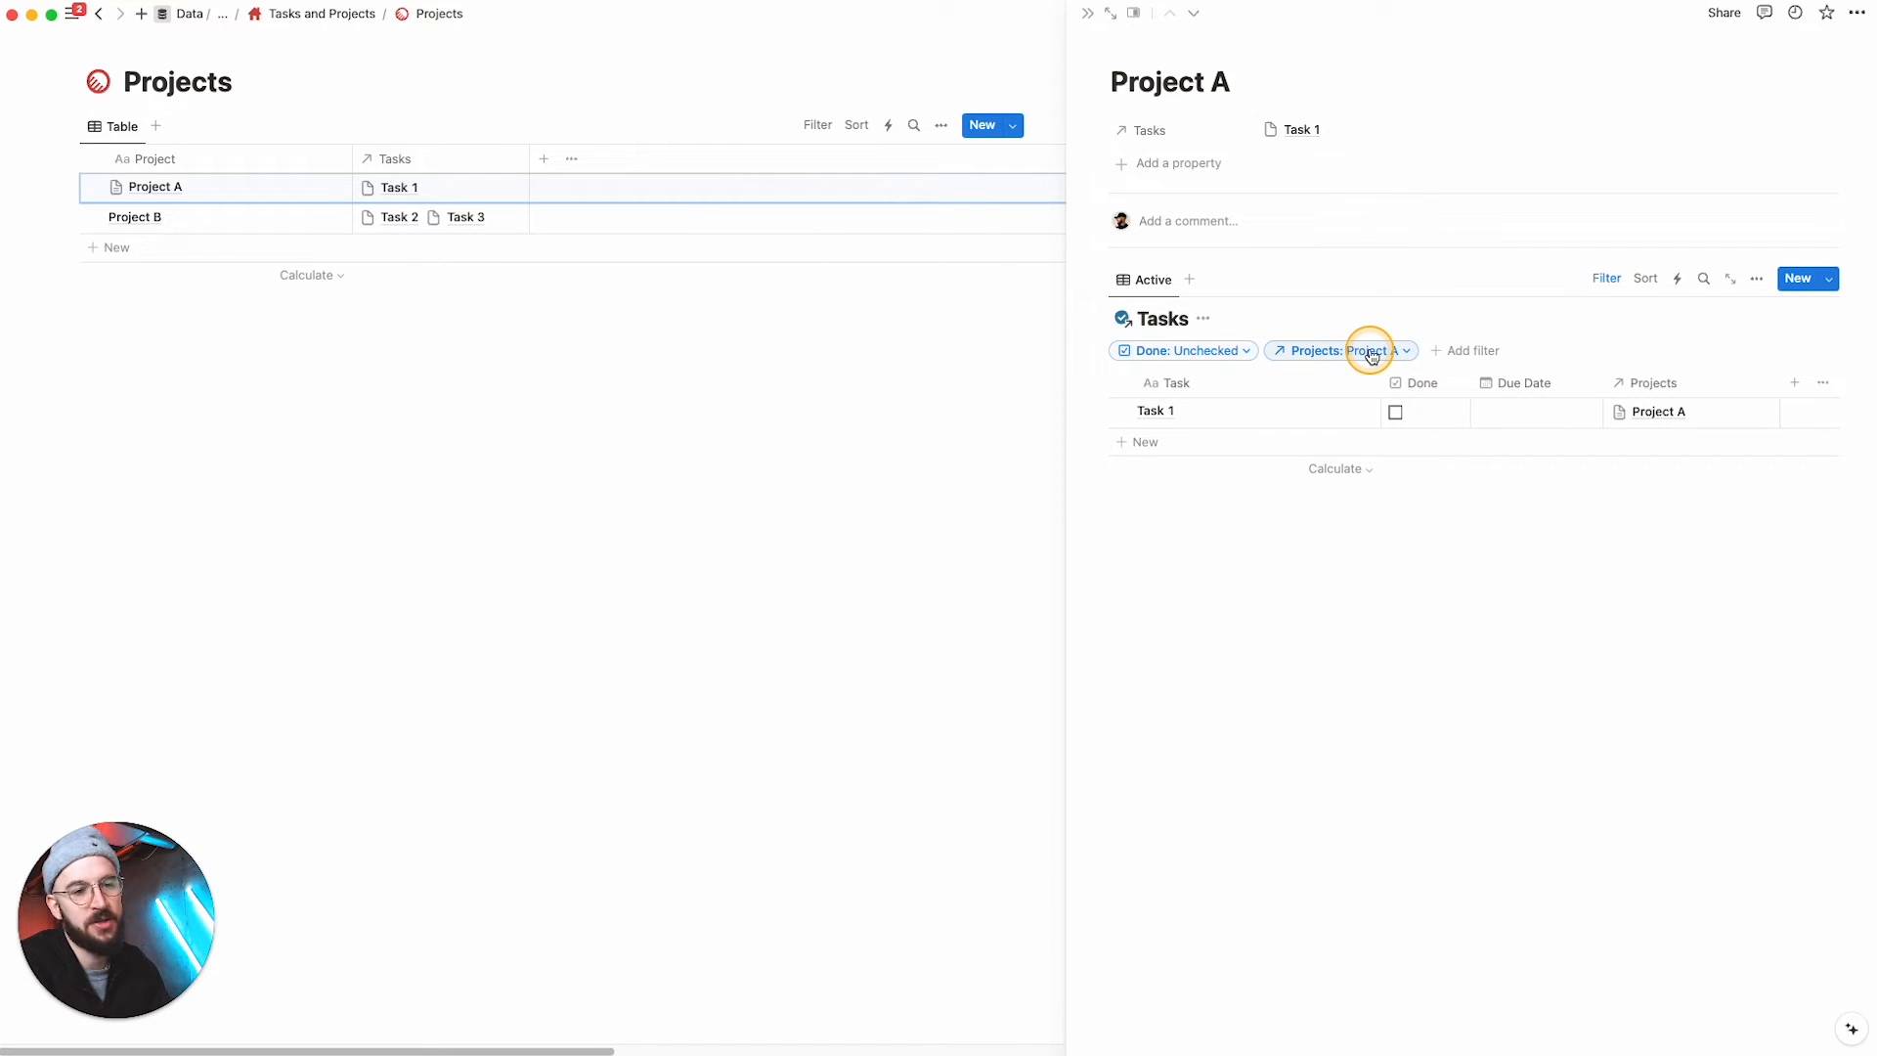
Step: Add a new task named "Task 4" in the filtered Tasks view on the Project A page
{"action": "left_click", "coordinate": [1178, 445]}
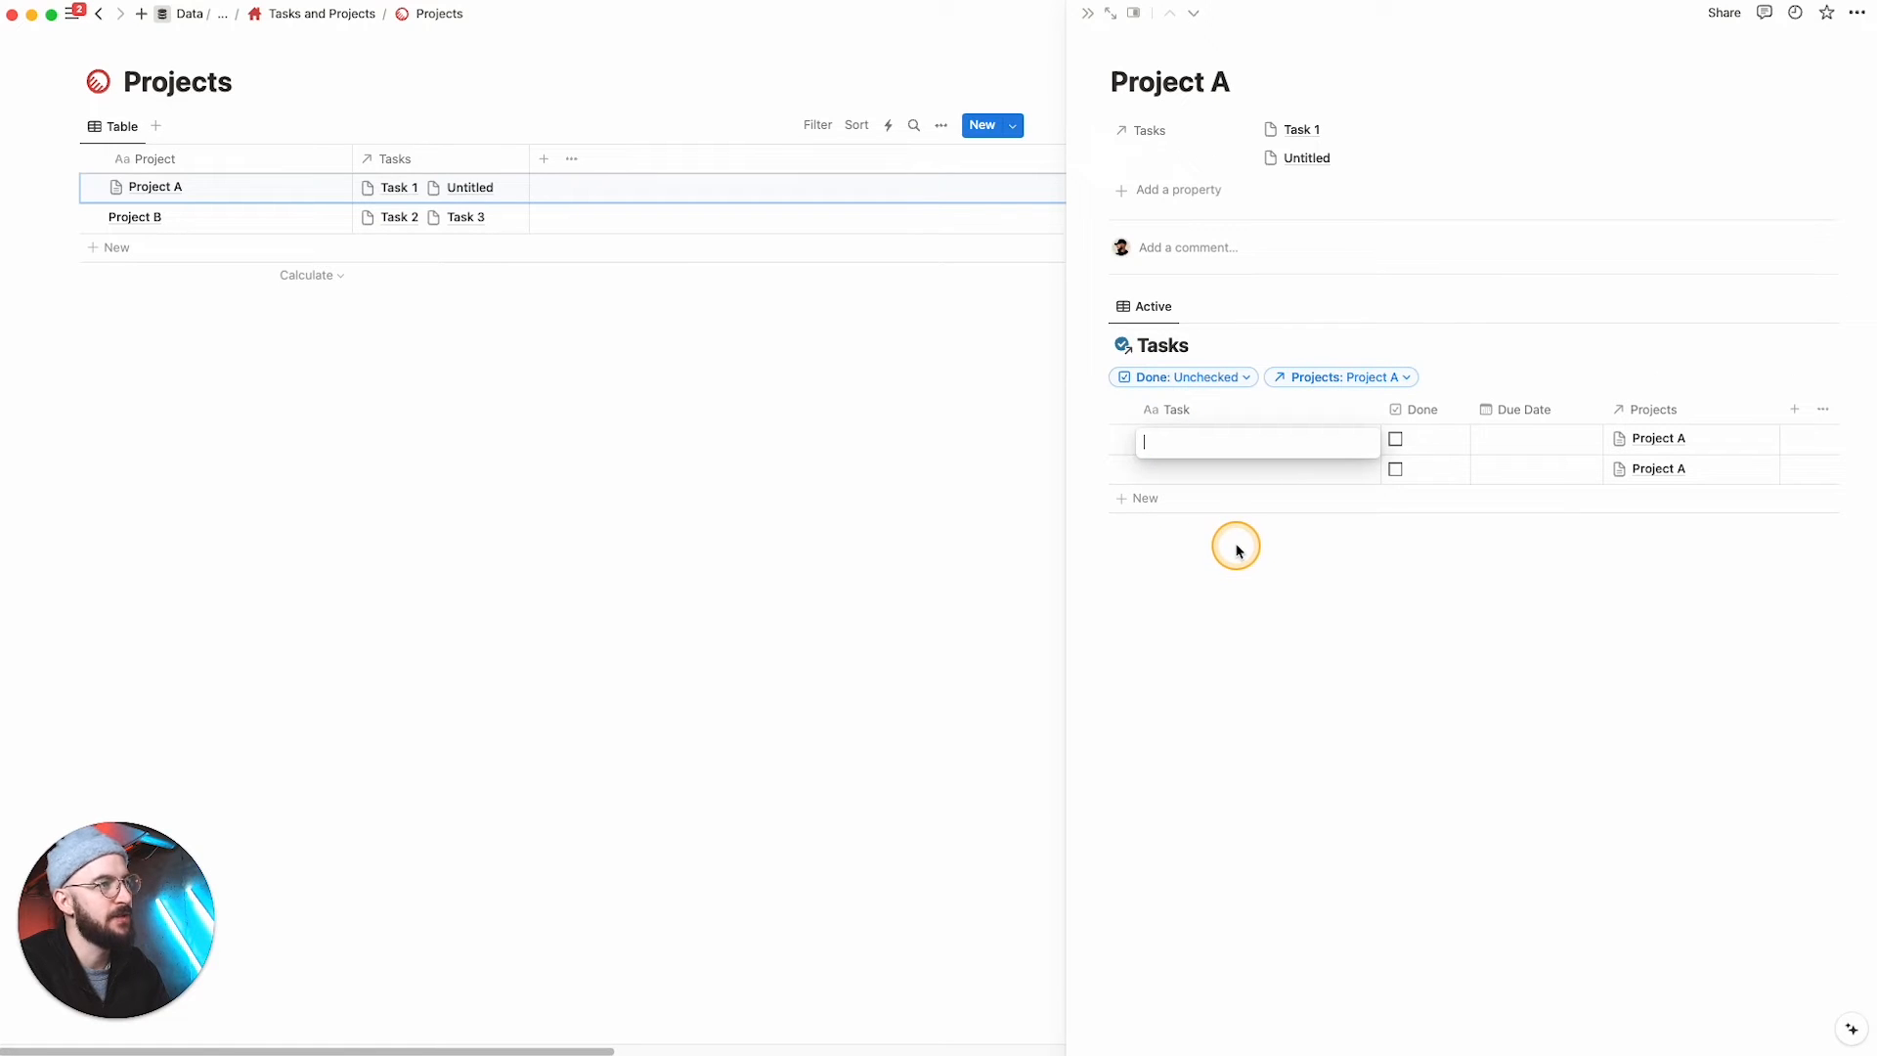
{"action": "left_click", "coordinate": [1270, 584]}
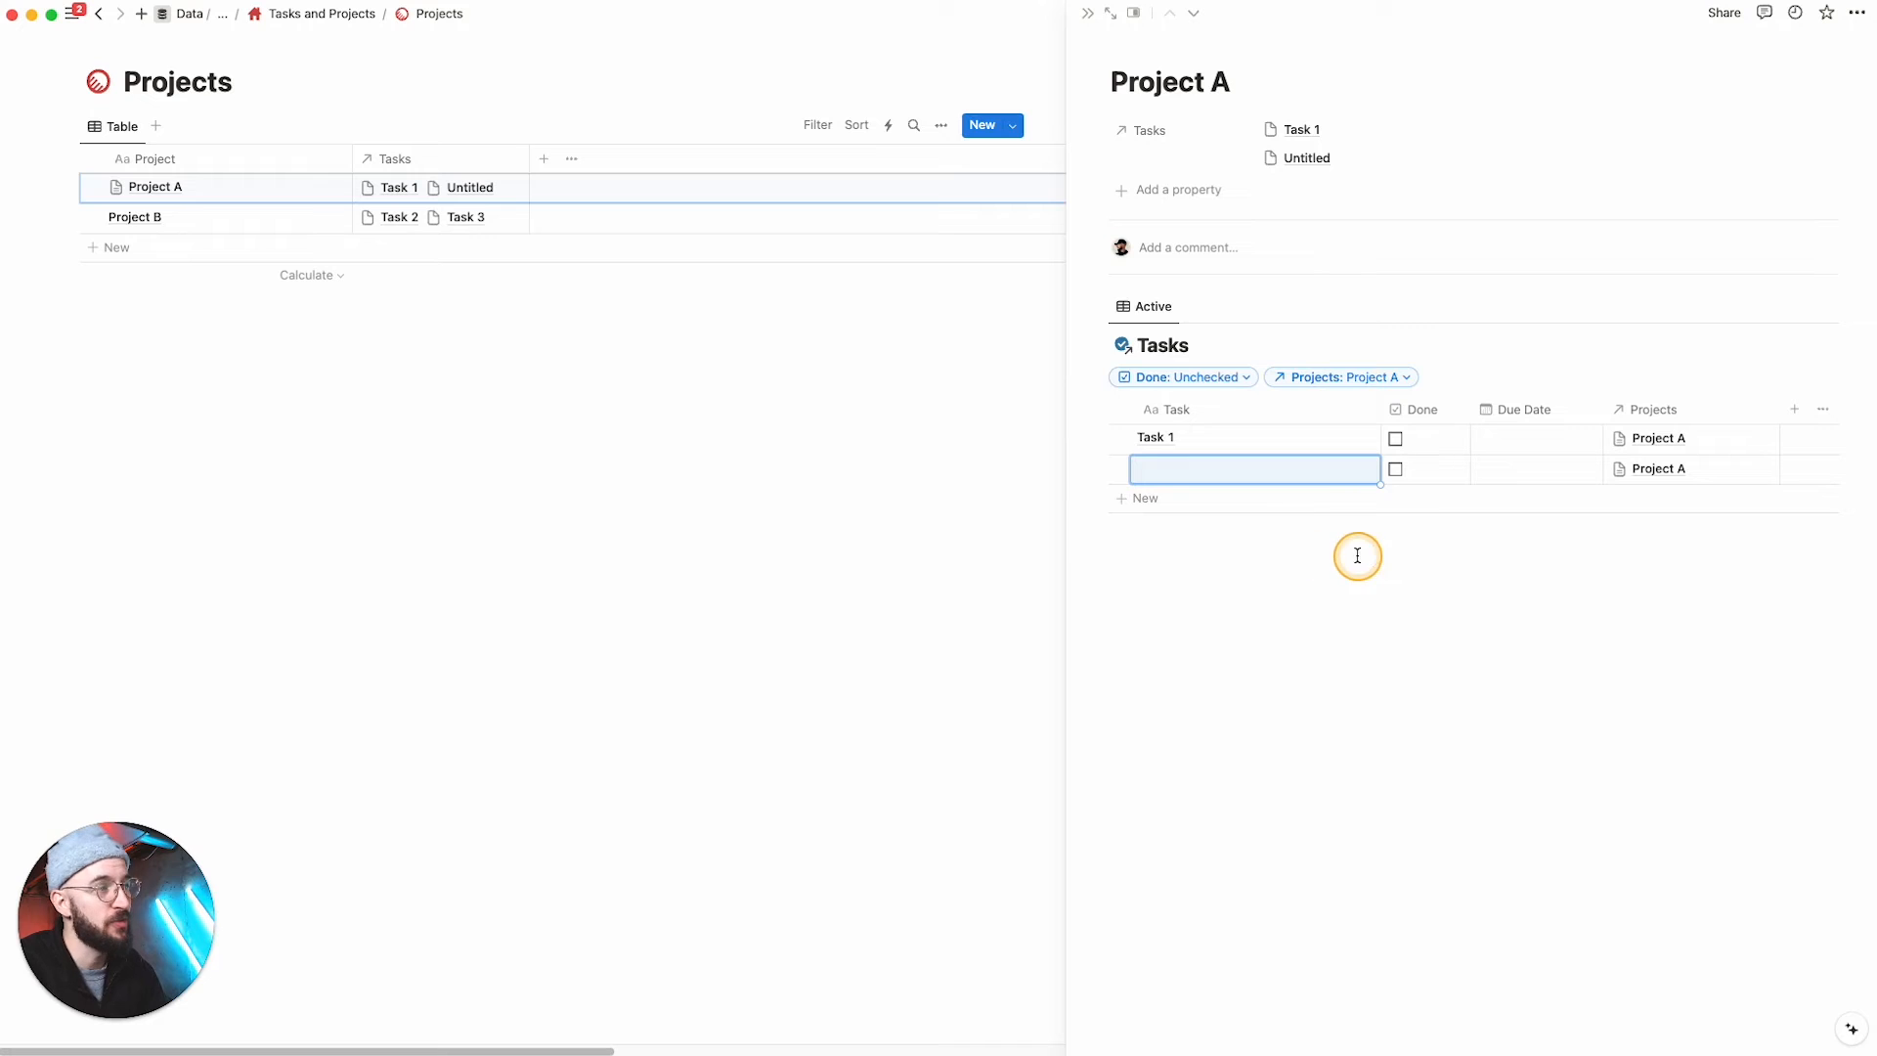
{"action": "left_click", "coordinate": [1209, 472]}
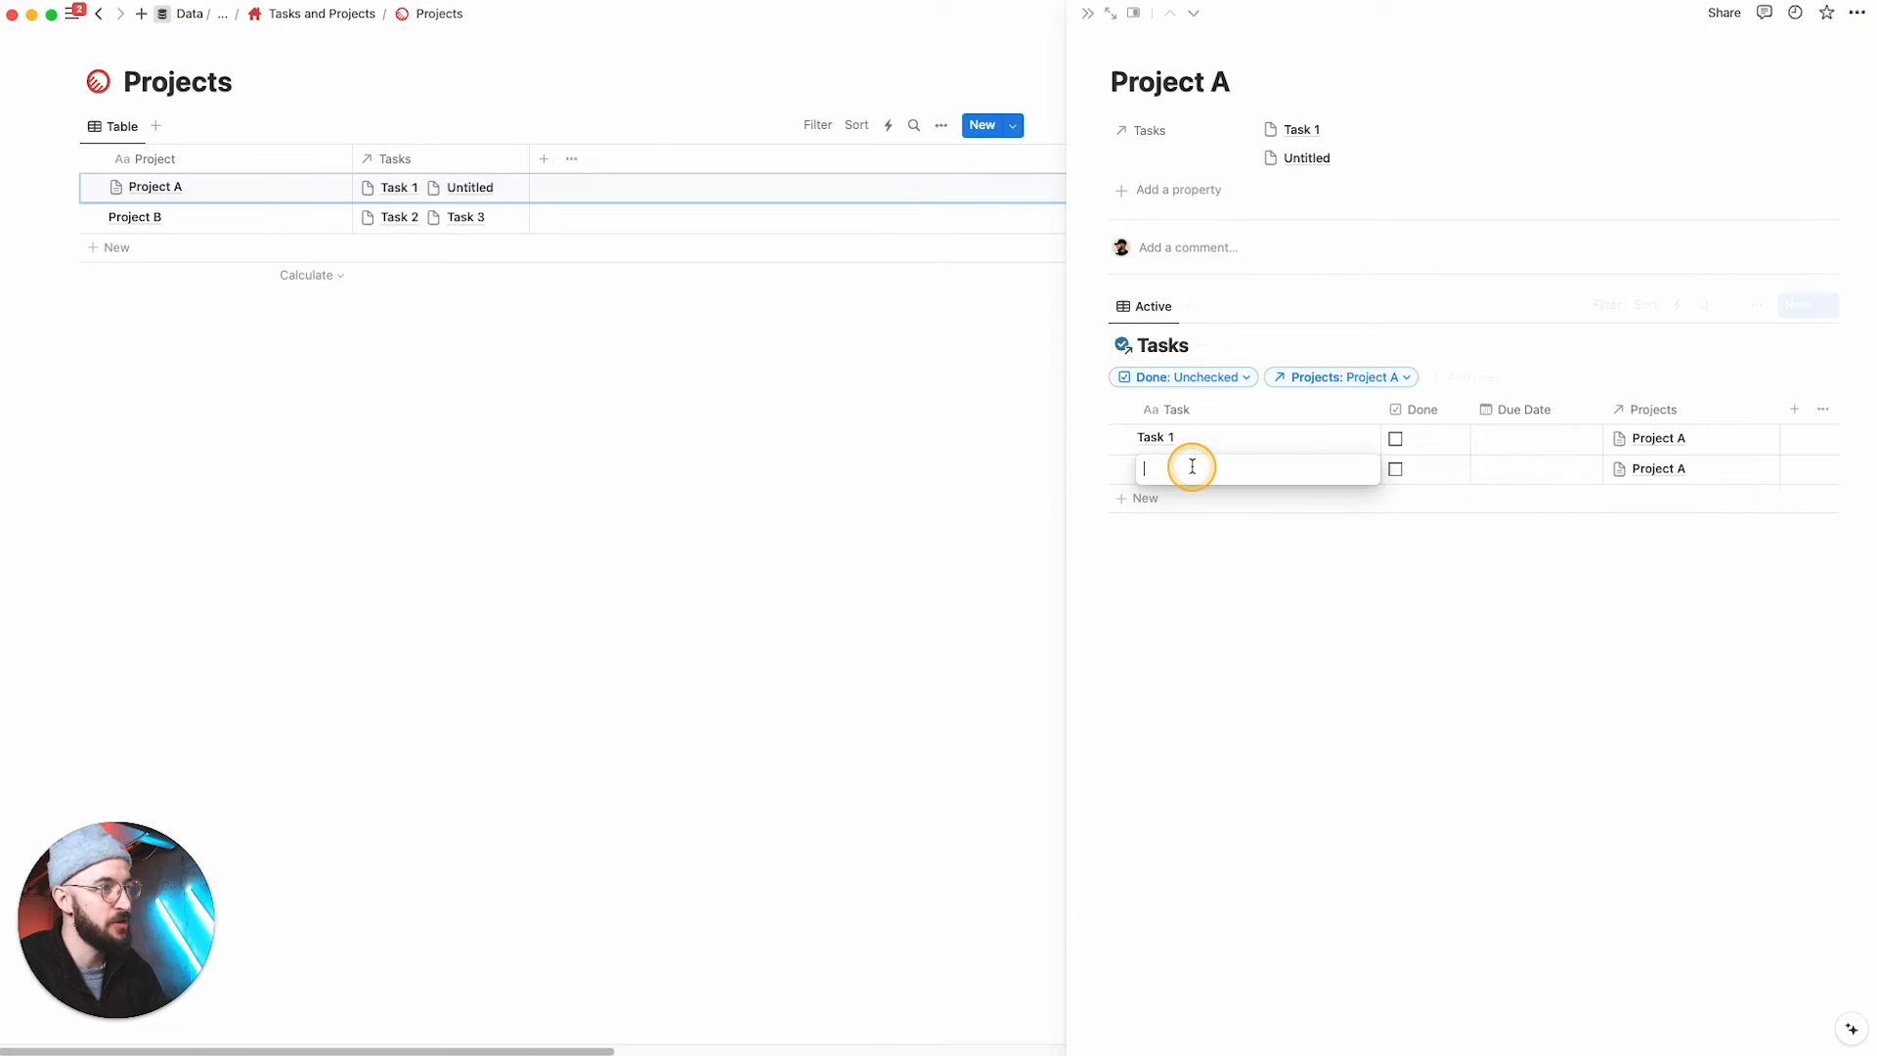
{"action": "type", "text": "Task 4"}
{"action": "key", "text": "Return"}
{"action": "left_click", "coordinate": [1365, 609]}
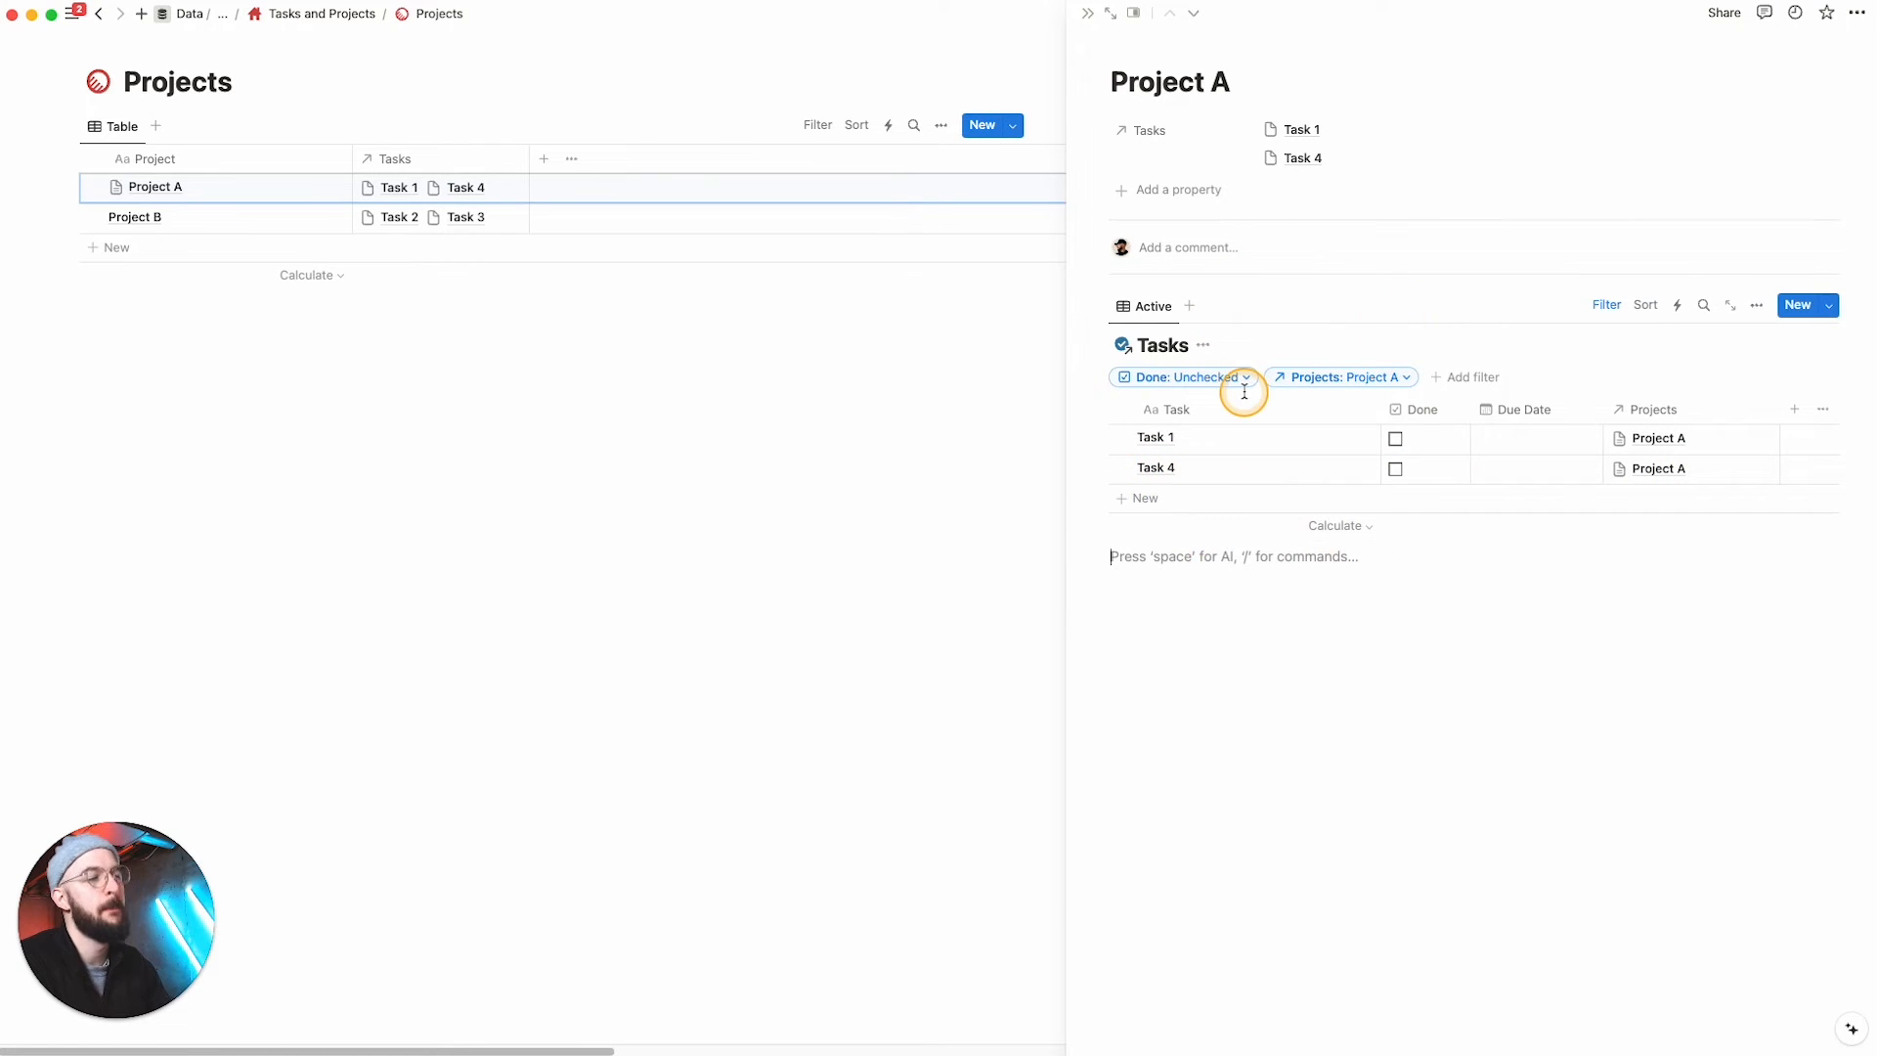
Step: Close the Project A page, open Project B beside the table to examine its page body, and close it
{"action": "left_click", "coordinate": [1215, 603]}
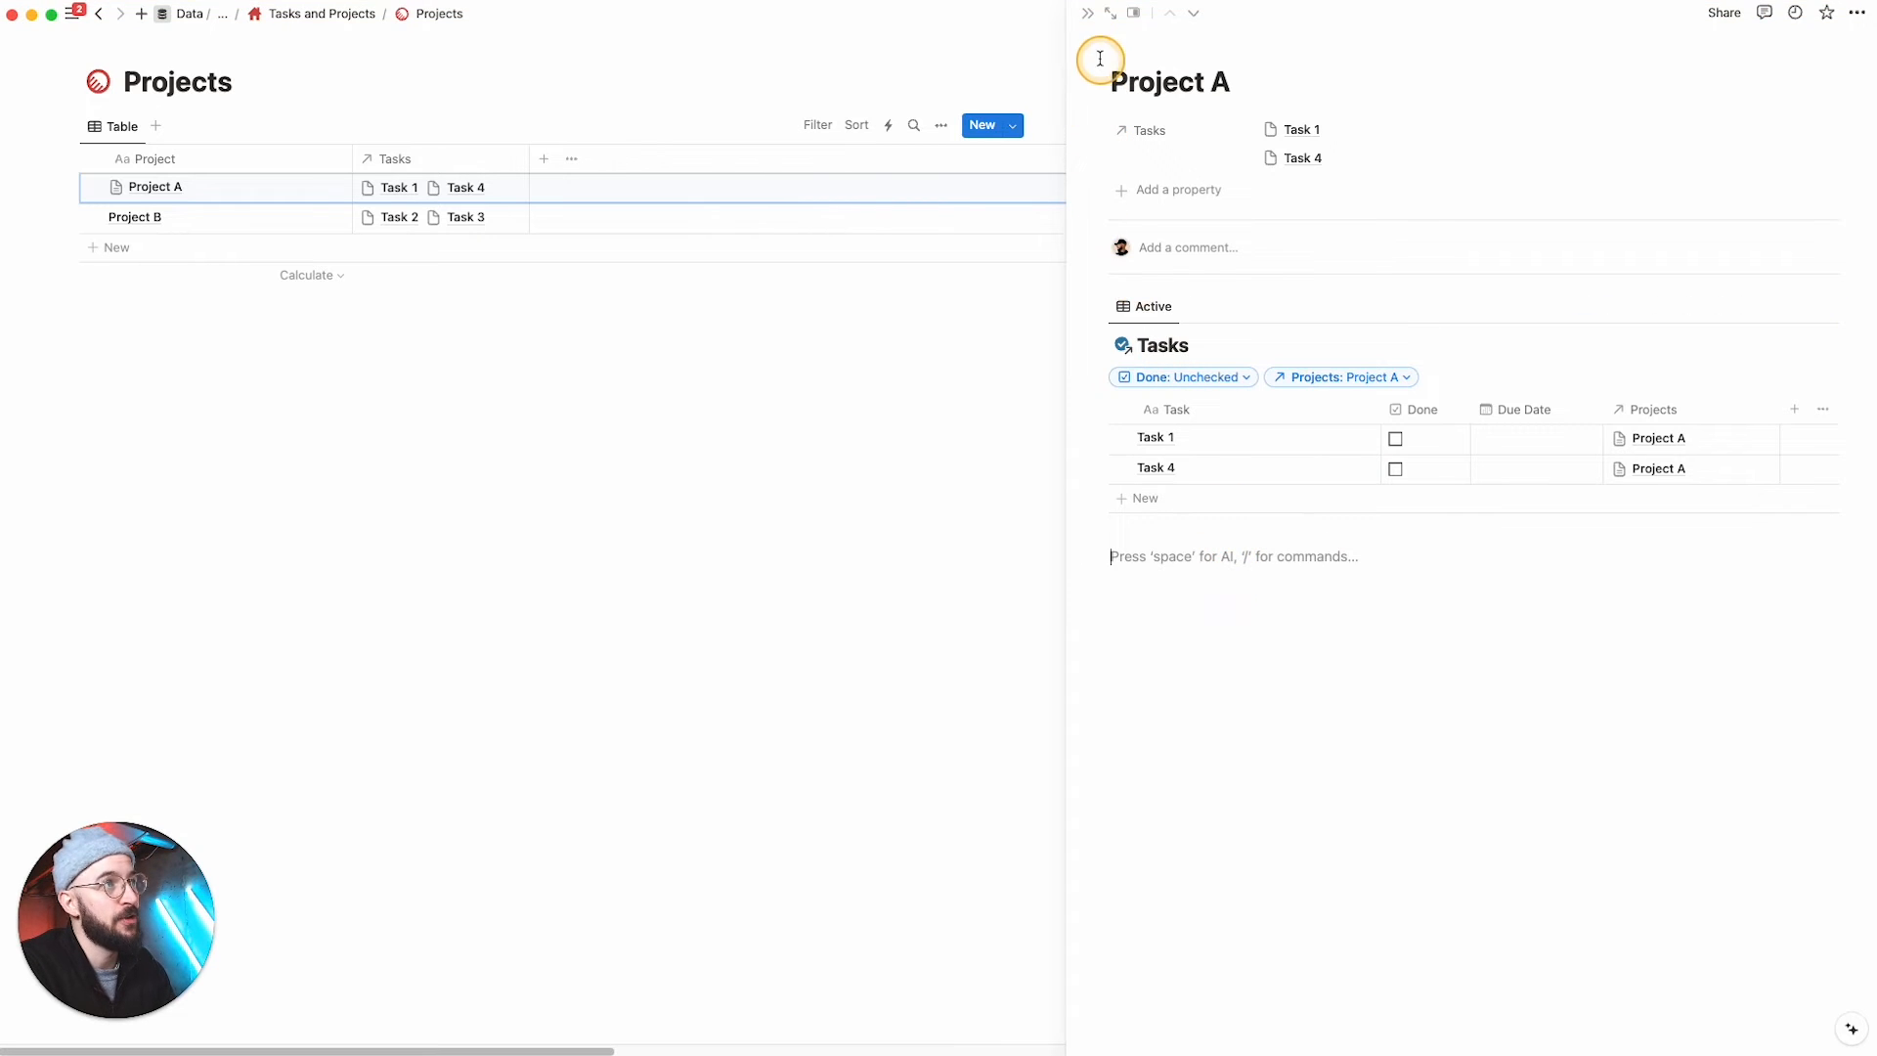
{"action": "left_click", "coordinate": [1088, 14]}
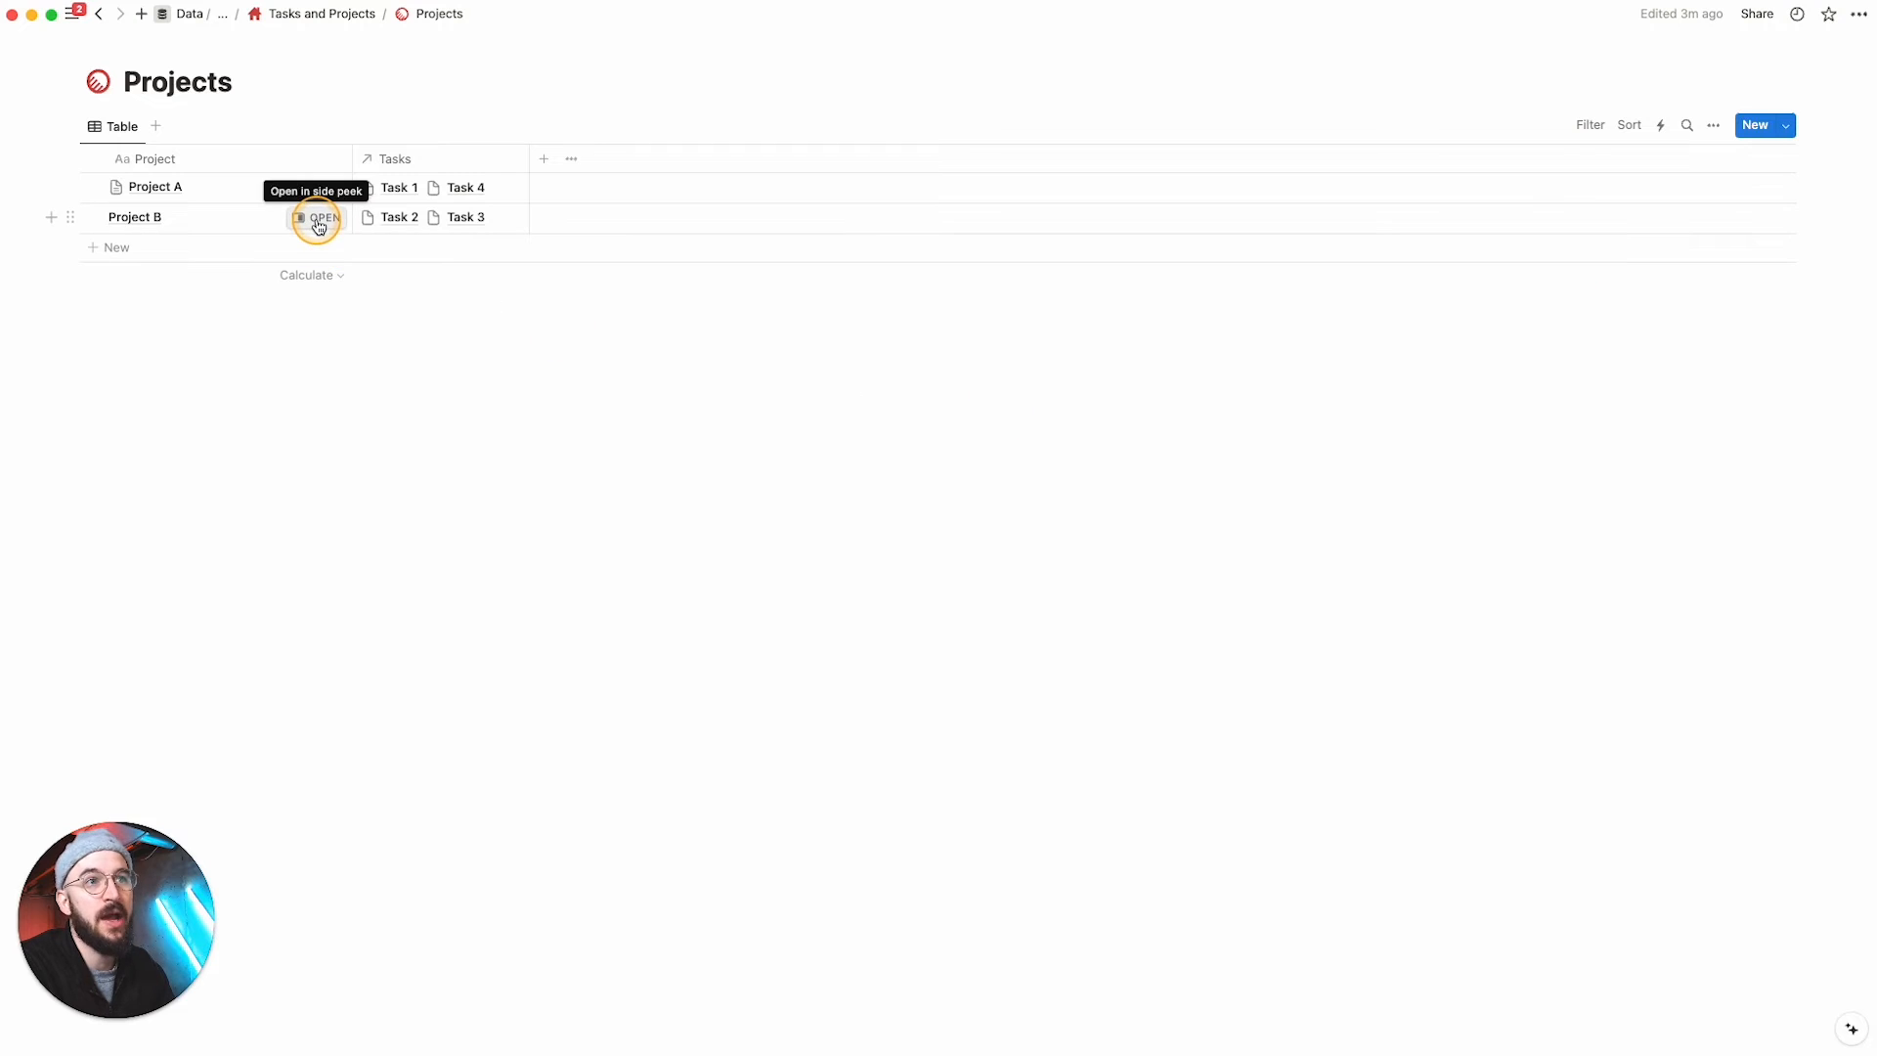
{"action": "left_click", "coordinate": [318, 218]}
{"action": "left_click", "coordinate": [1209, 311]}
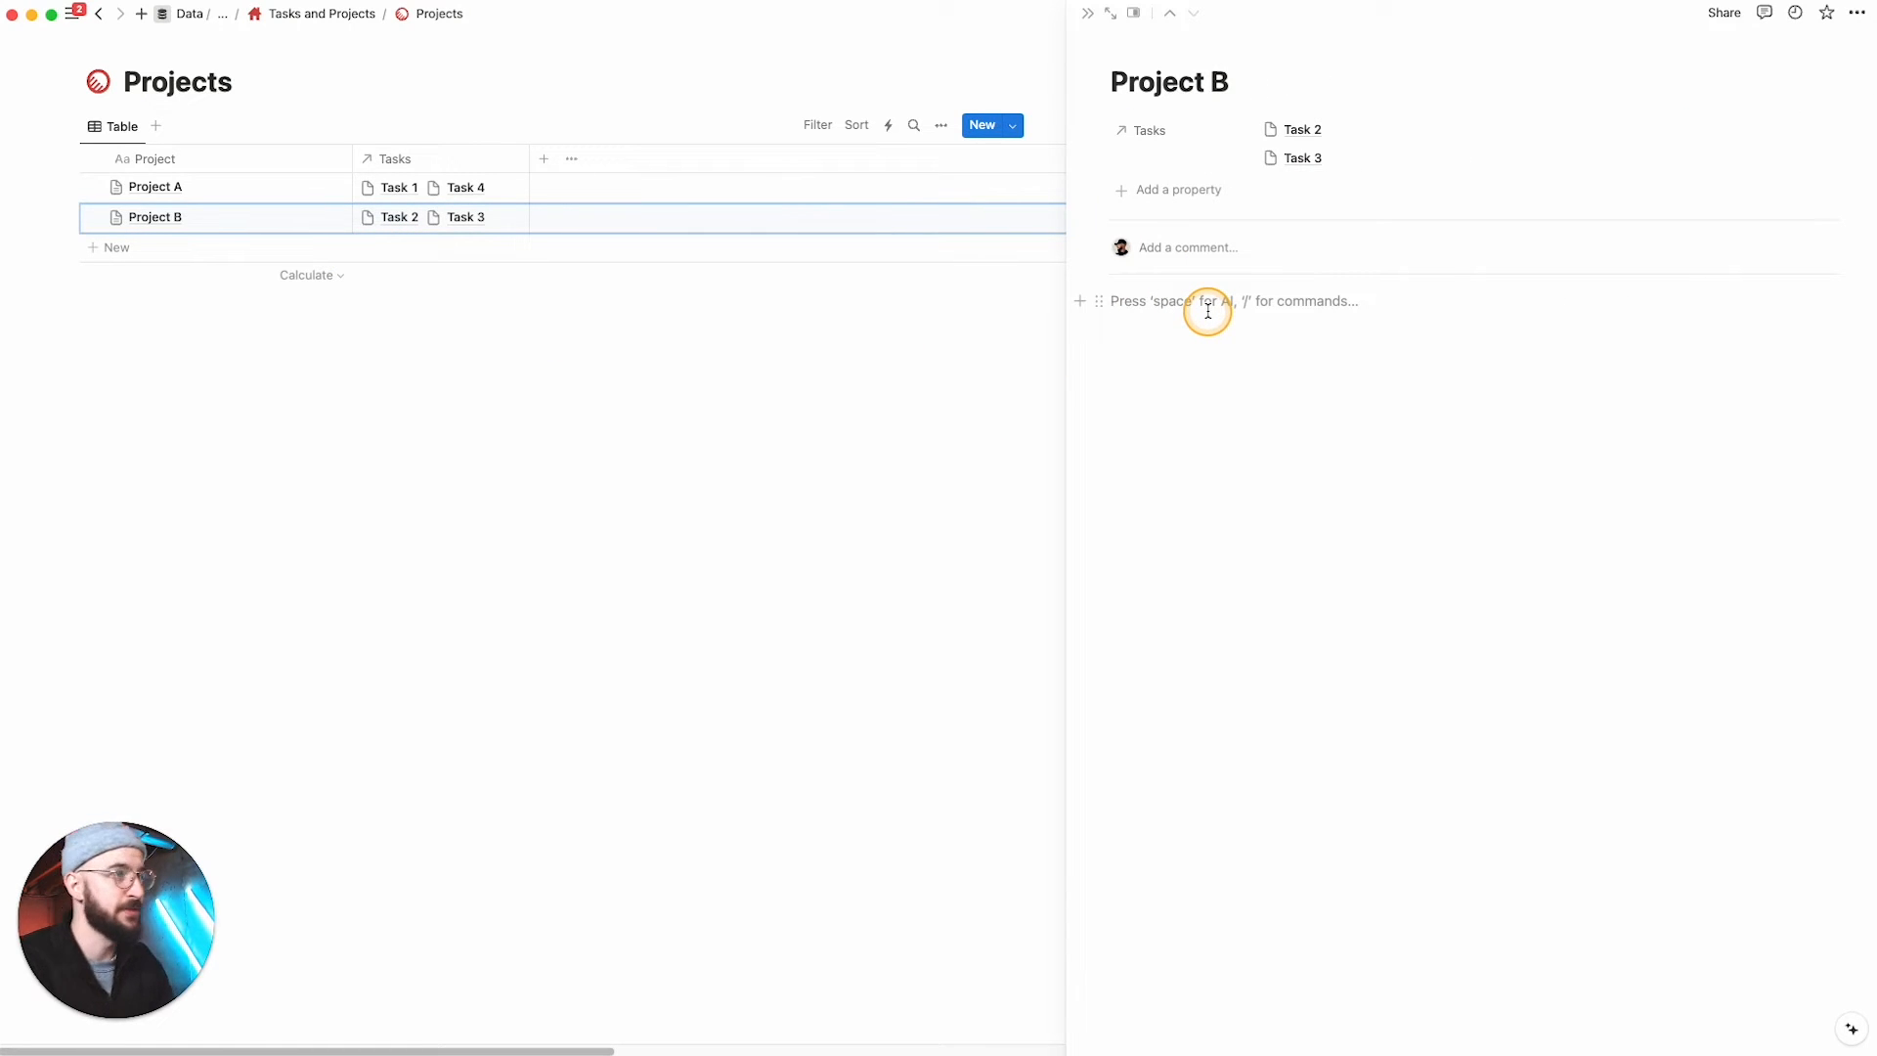
{"action": "left_click", "coordinate": [1087, 14]}
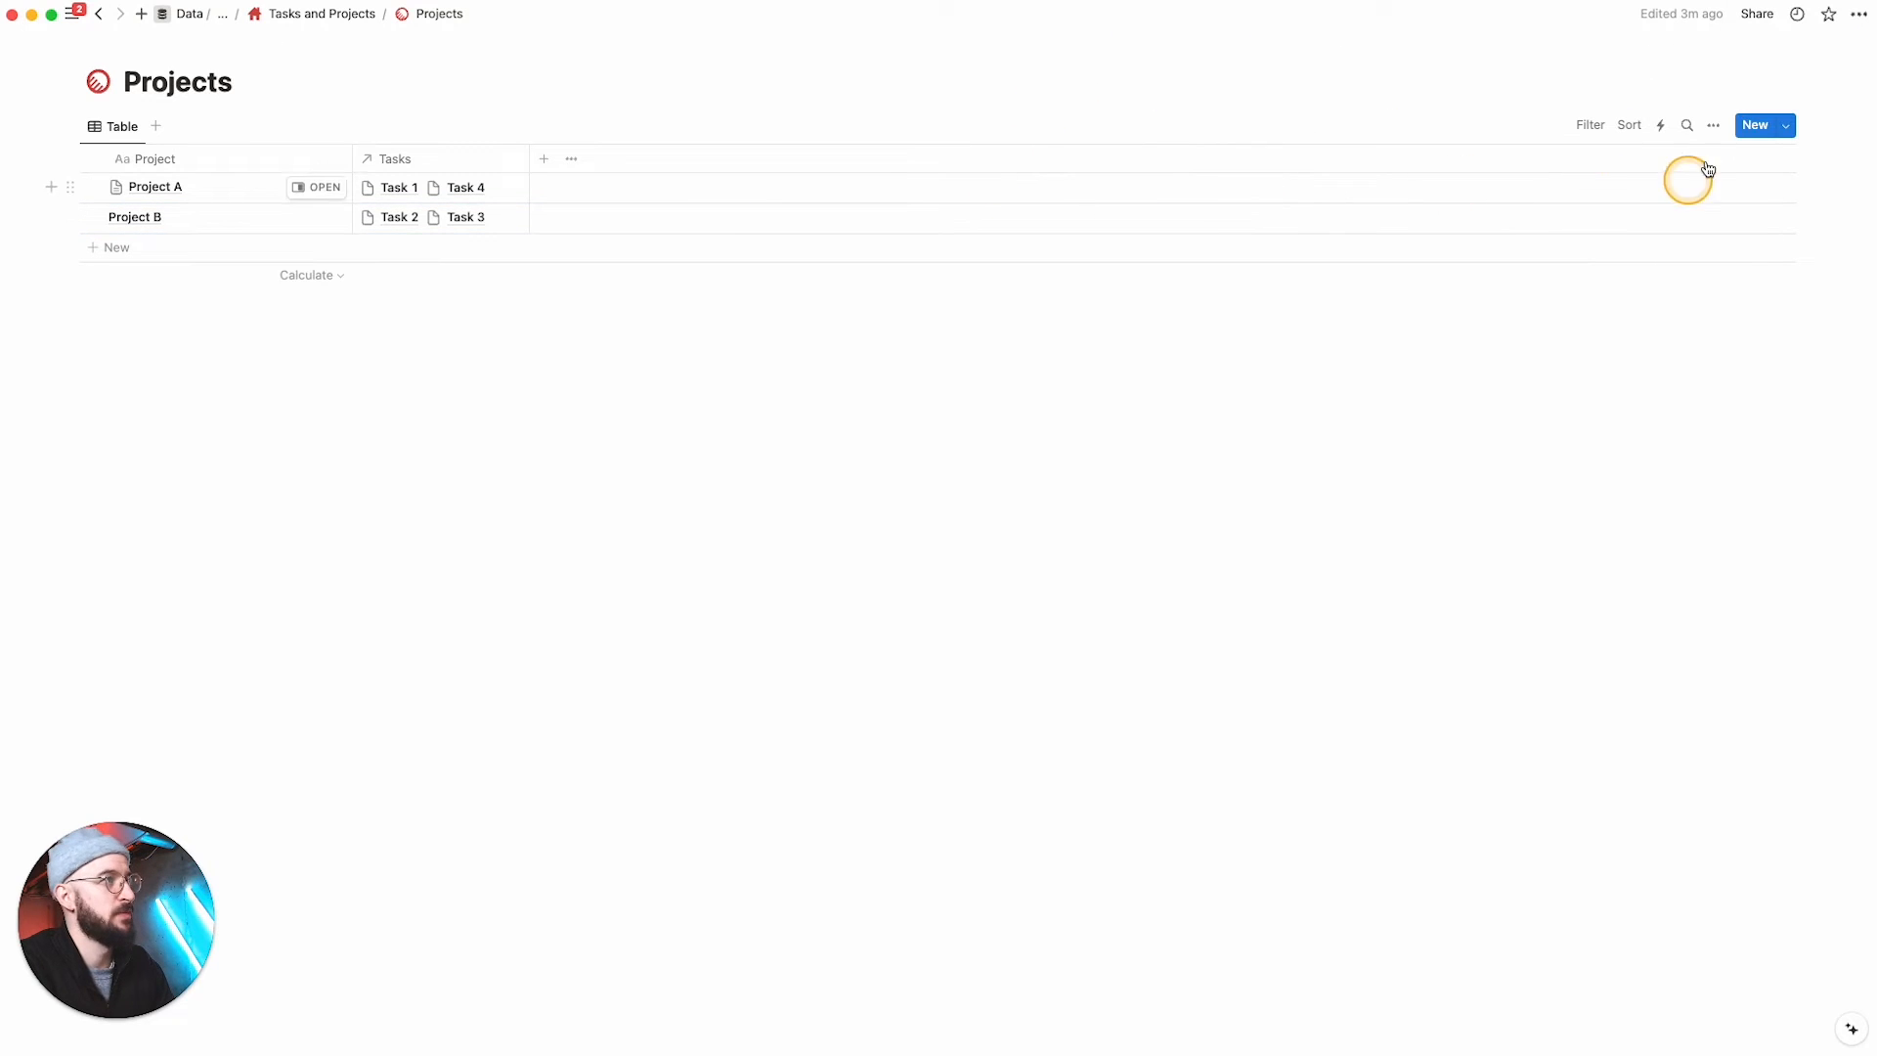
Step: Create a new page template in the Projects database and name it "New Project"
{"action": "left_click", "coordinate": [1789, 135]}
{"action": "left_click", "coordinate": [1538, 431]}
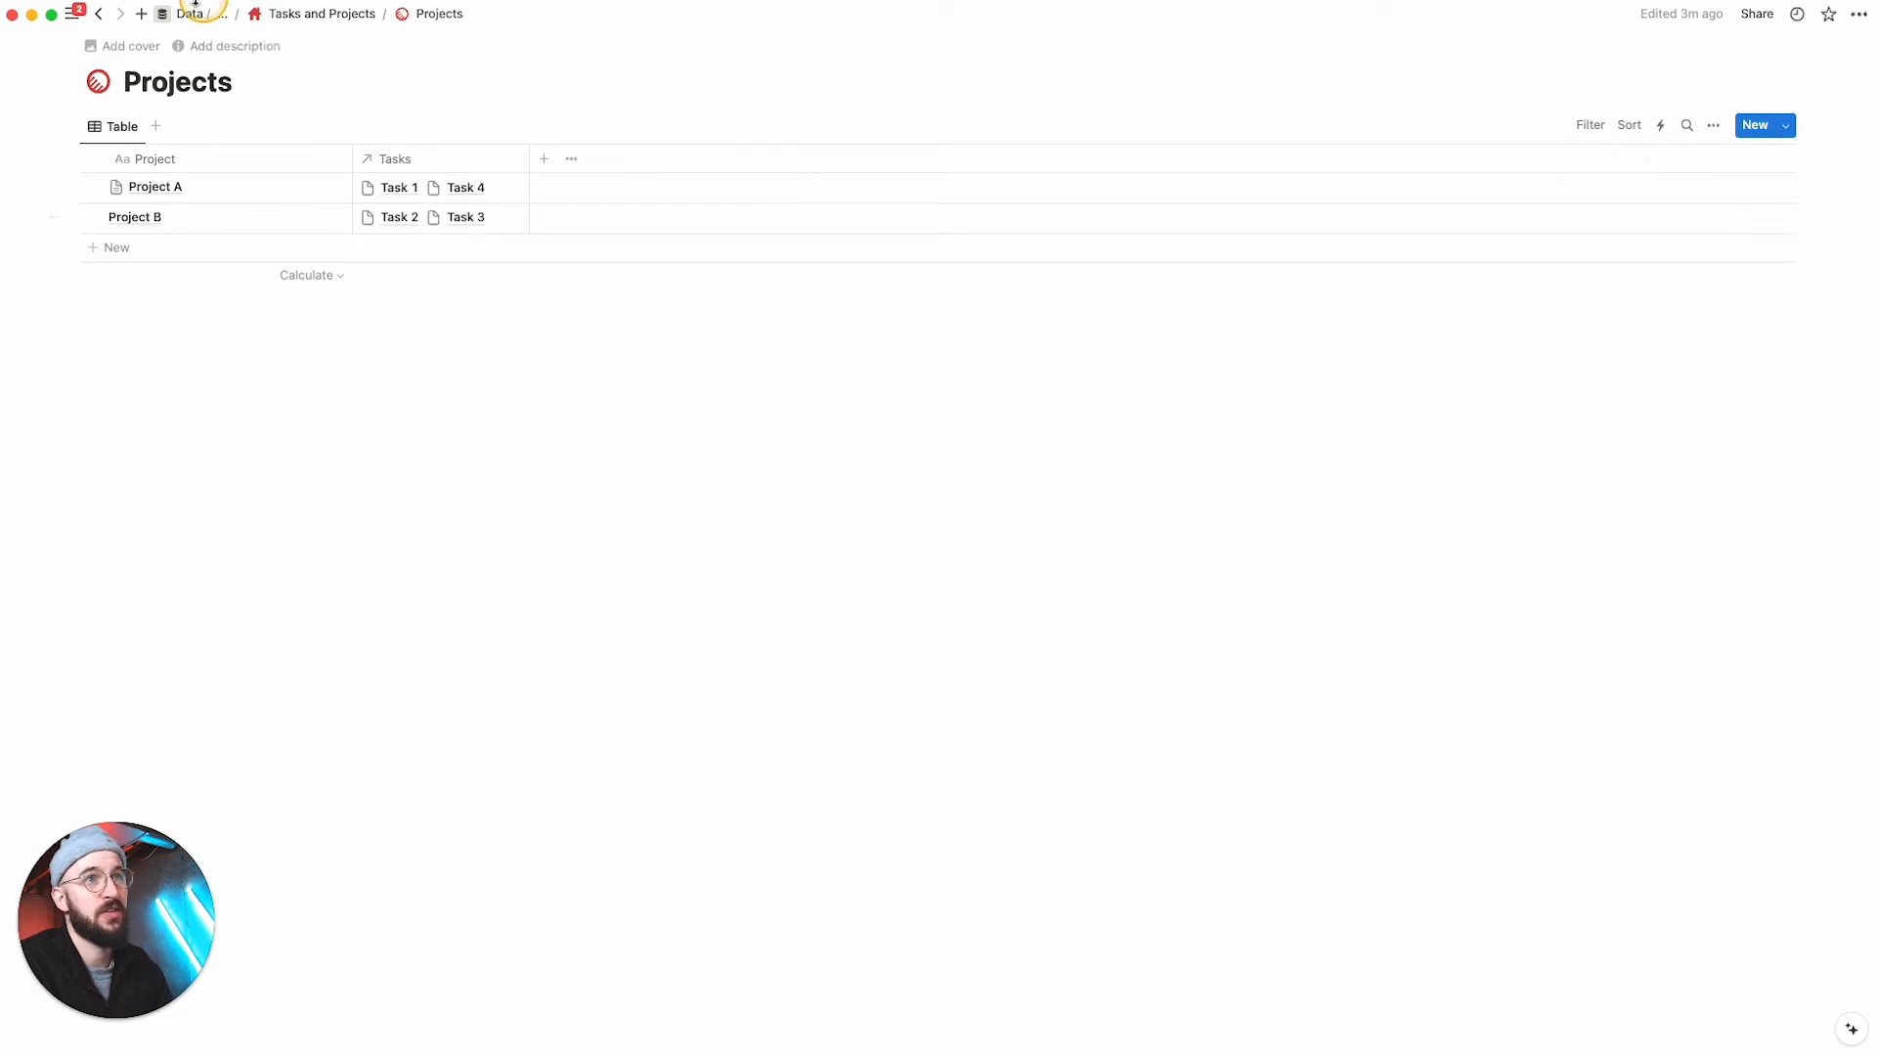
{"action": "left_click", "coordinate": [219, 87]}
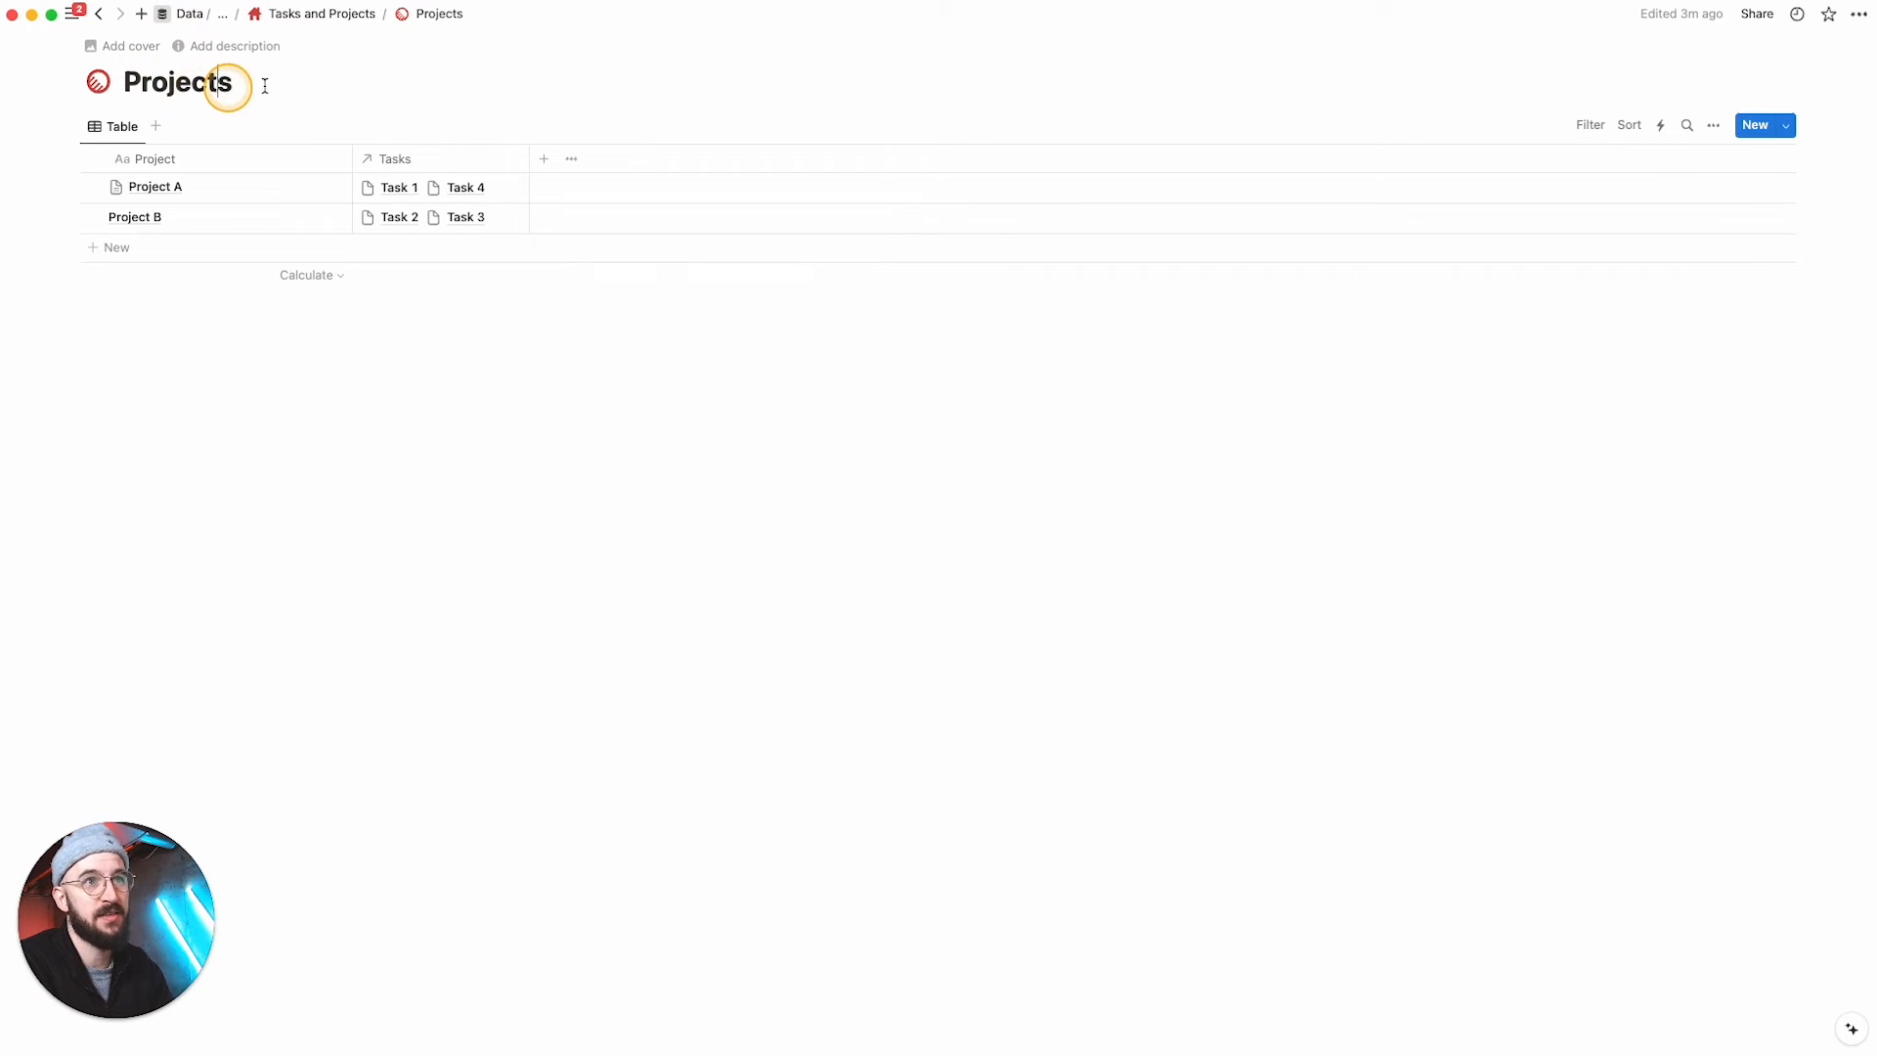
{"action": "left_click", "coordinate": [1789, 131]}
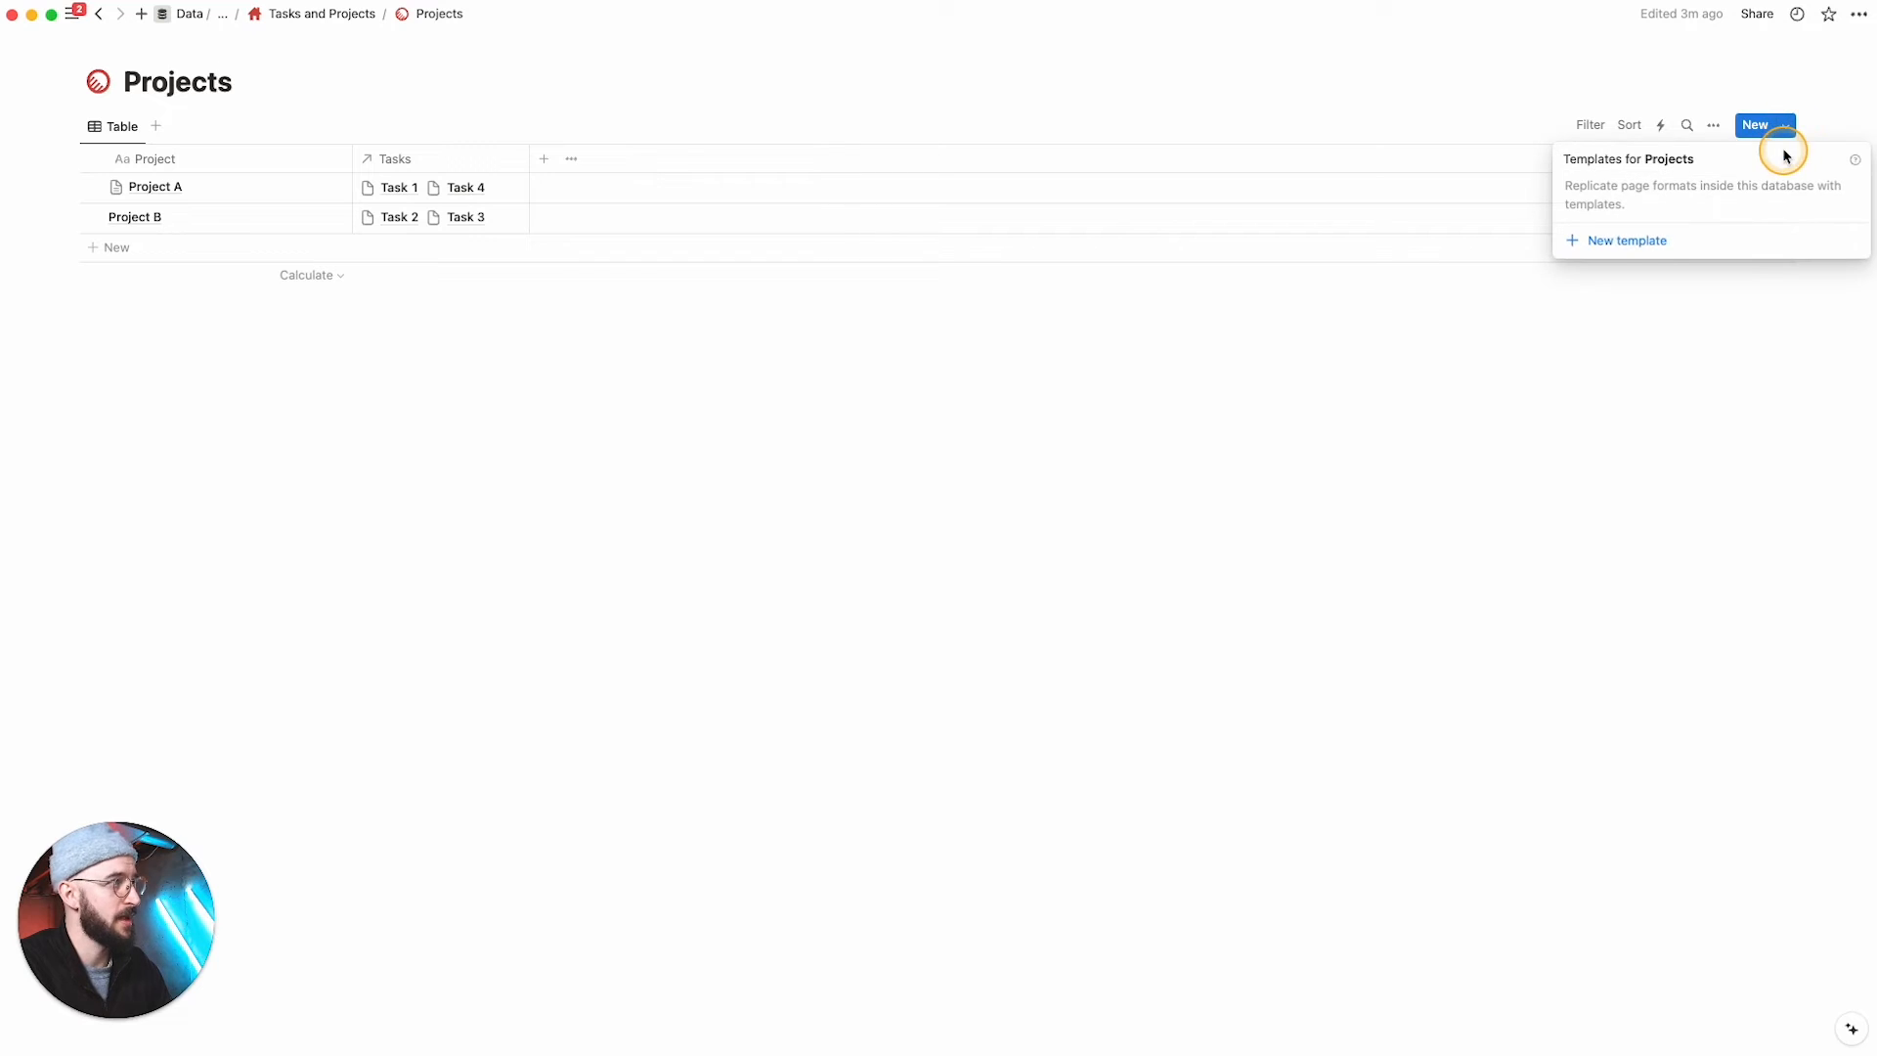
{"action": "left_click", "coordinate": [1650, 251]}
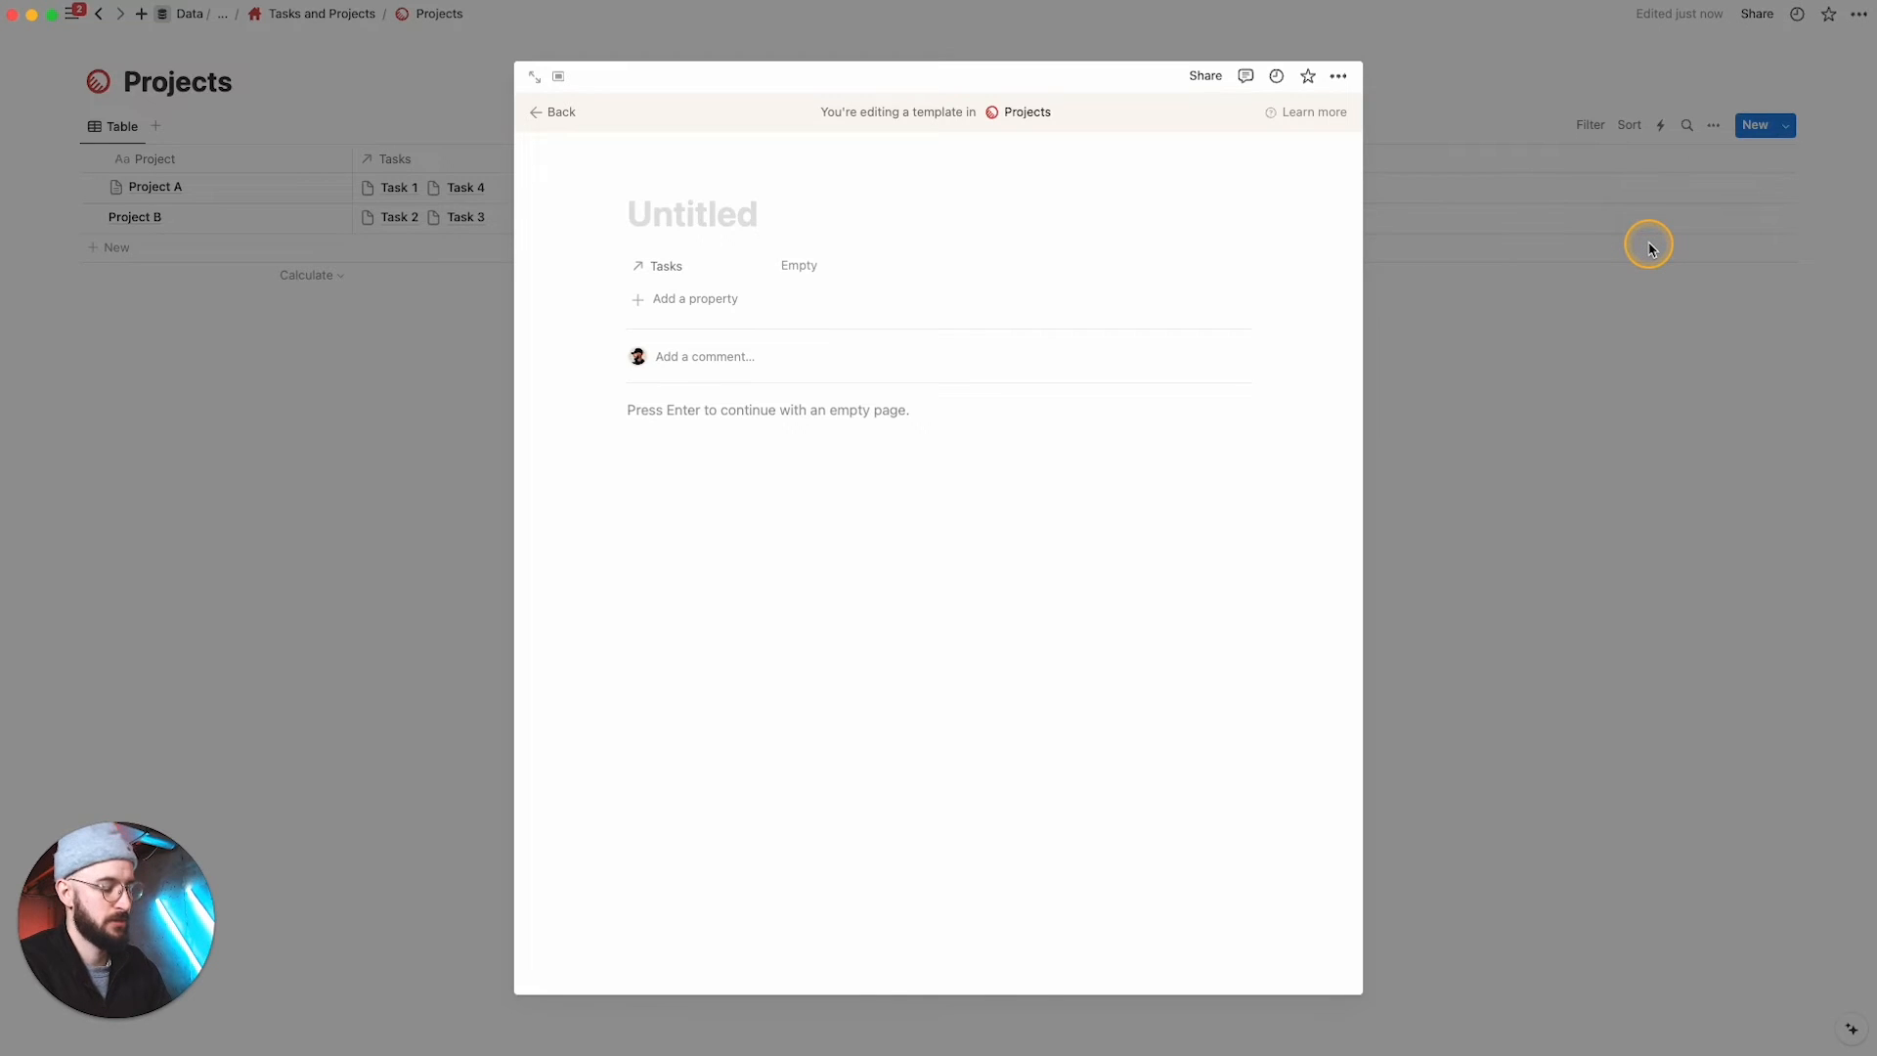
{"action": "type", "text": "Neqw"}
{"action": "key", "text": "BackSpace"}
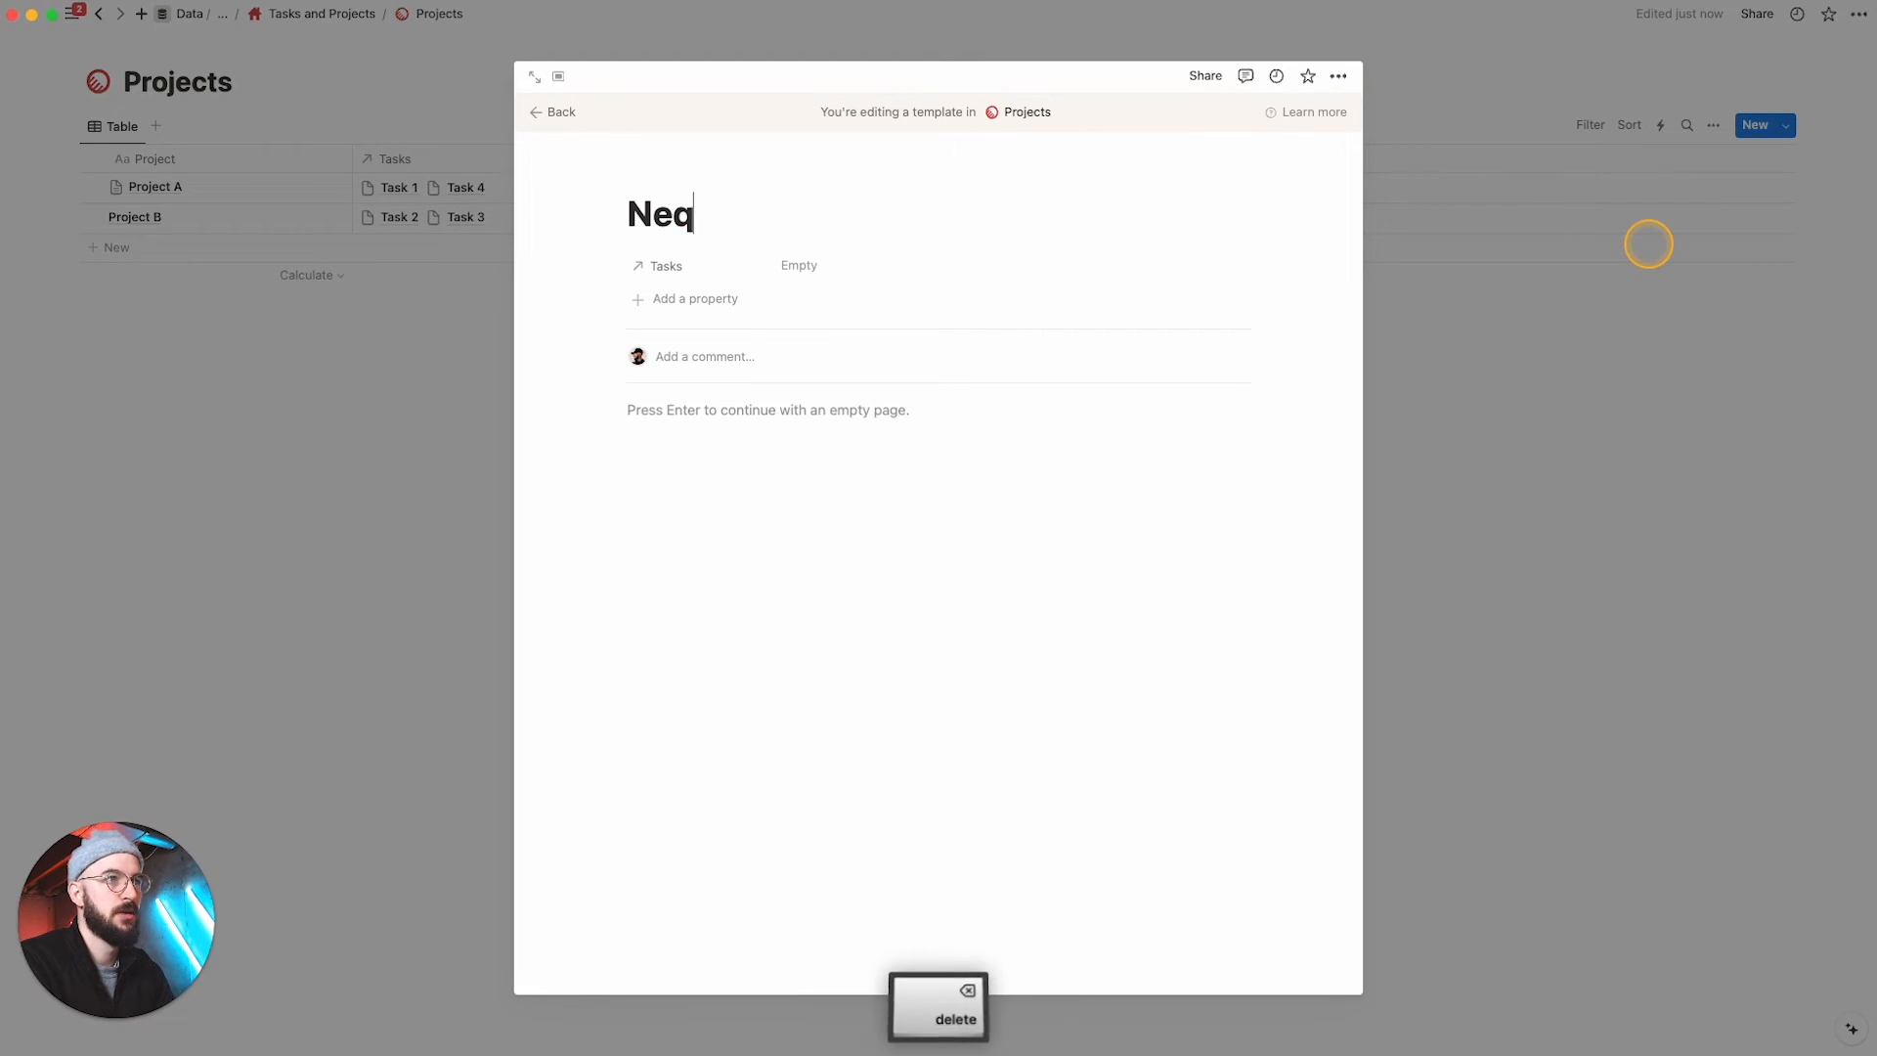
{"action": "key", "text": "BackSpace"}
{"action": "type", "text": "w Proje"}
Step: Insert a linked view of this system's Tasks database in the template body, copying the existing Active view
{"action": "left_click", "coordinate": [733, 416]}
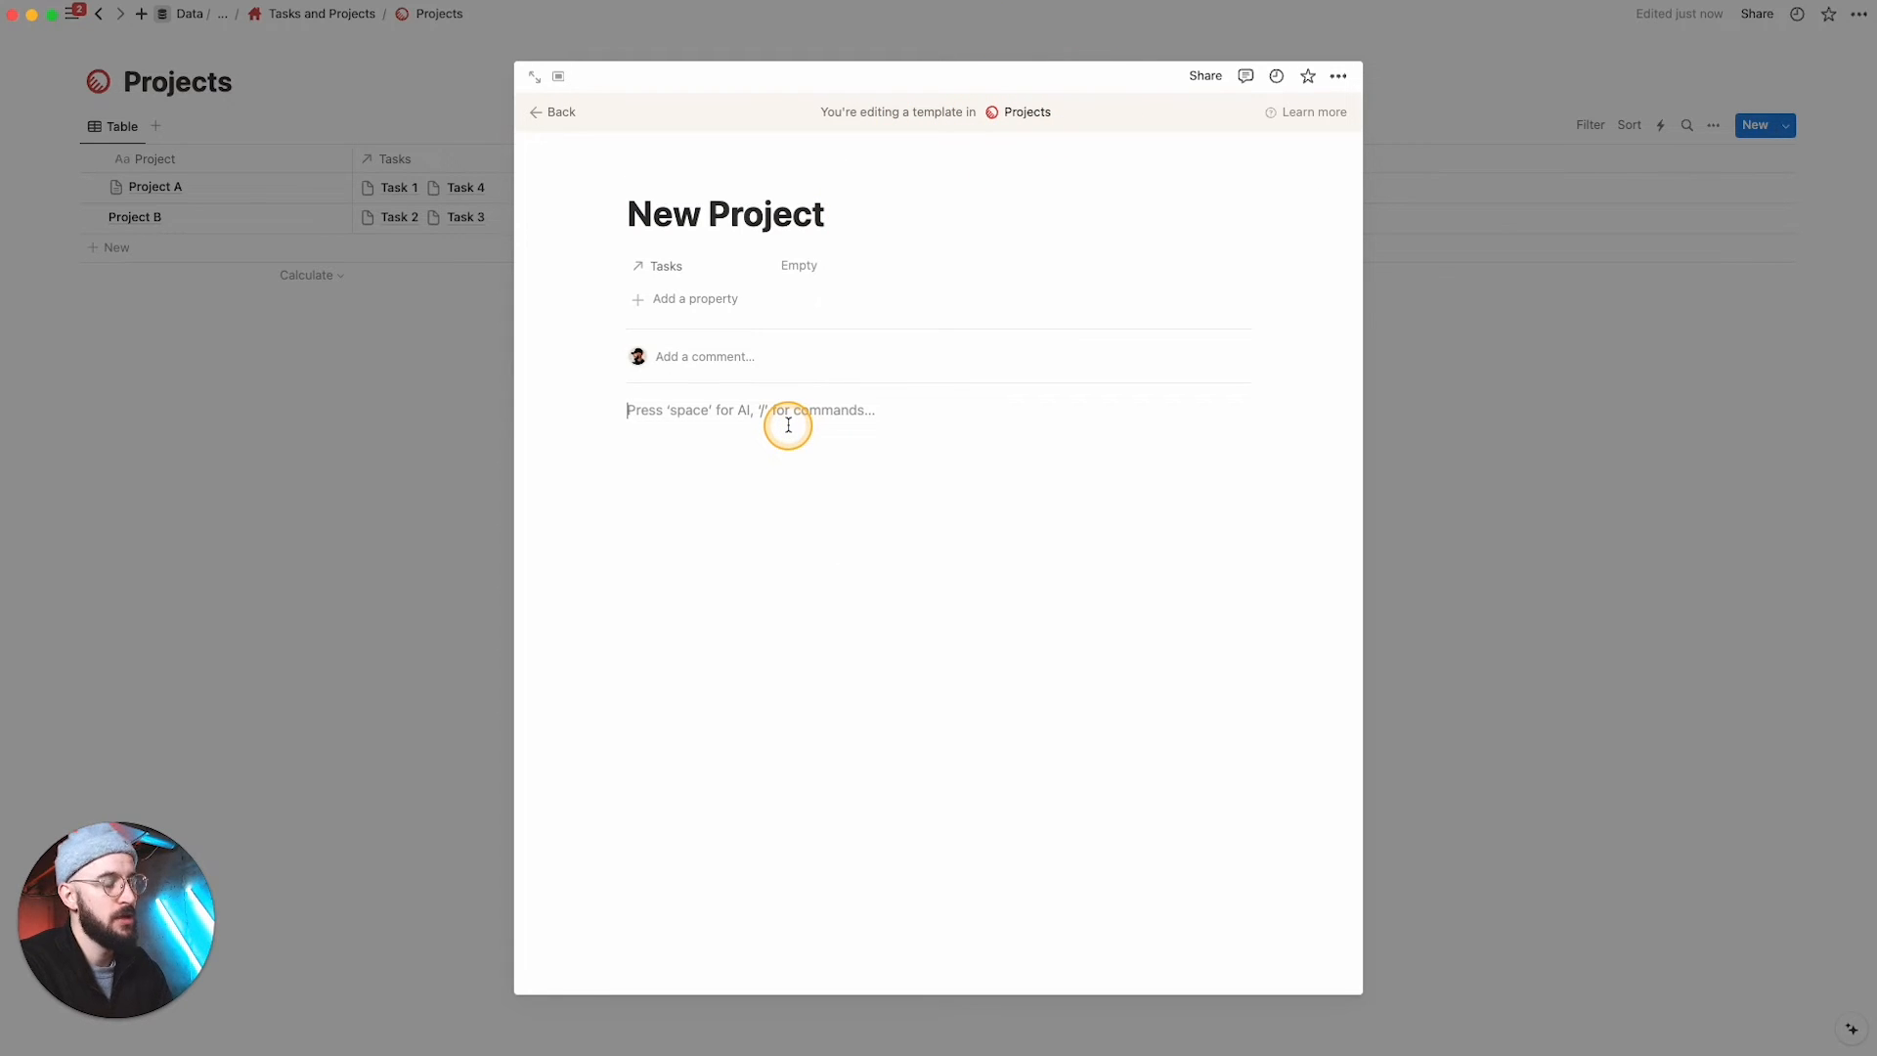
{"action": "type", "text": "/linked"}
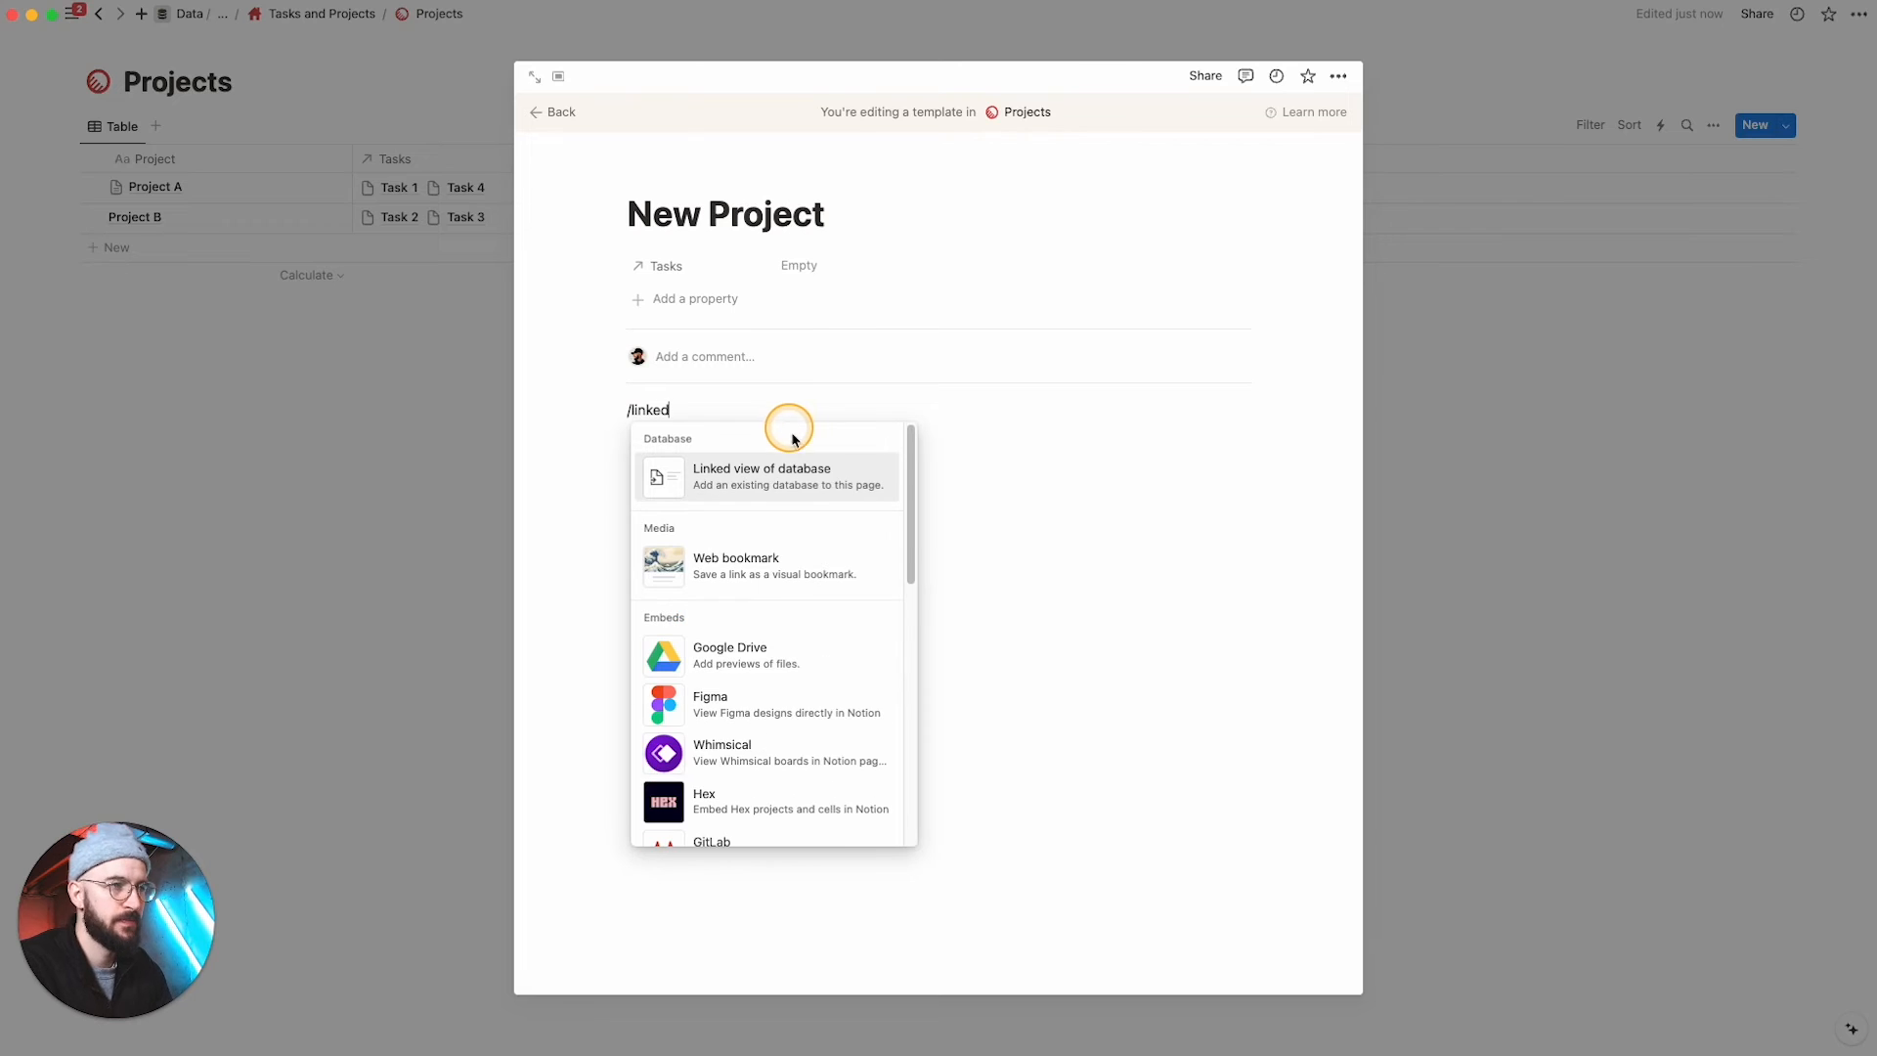
{"action": "left_click", "coordinate": [780, 478]}
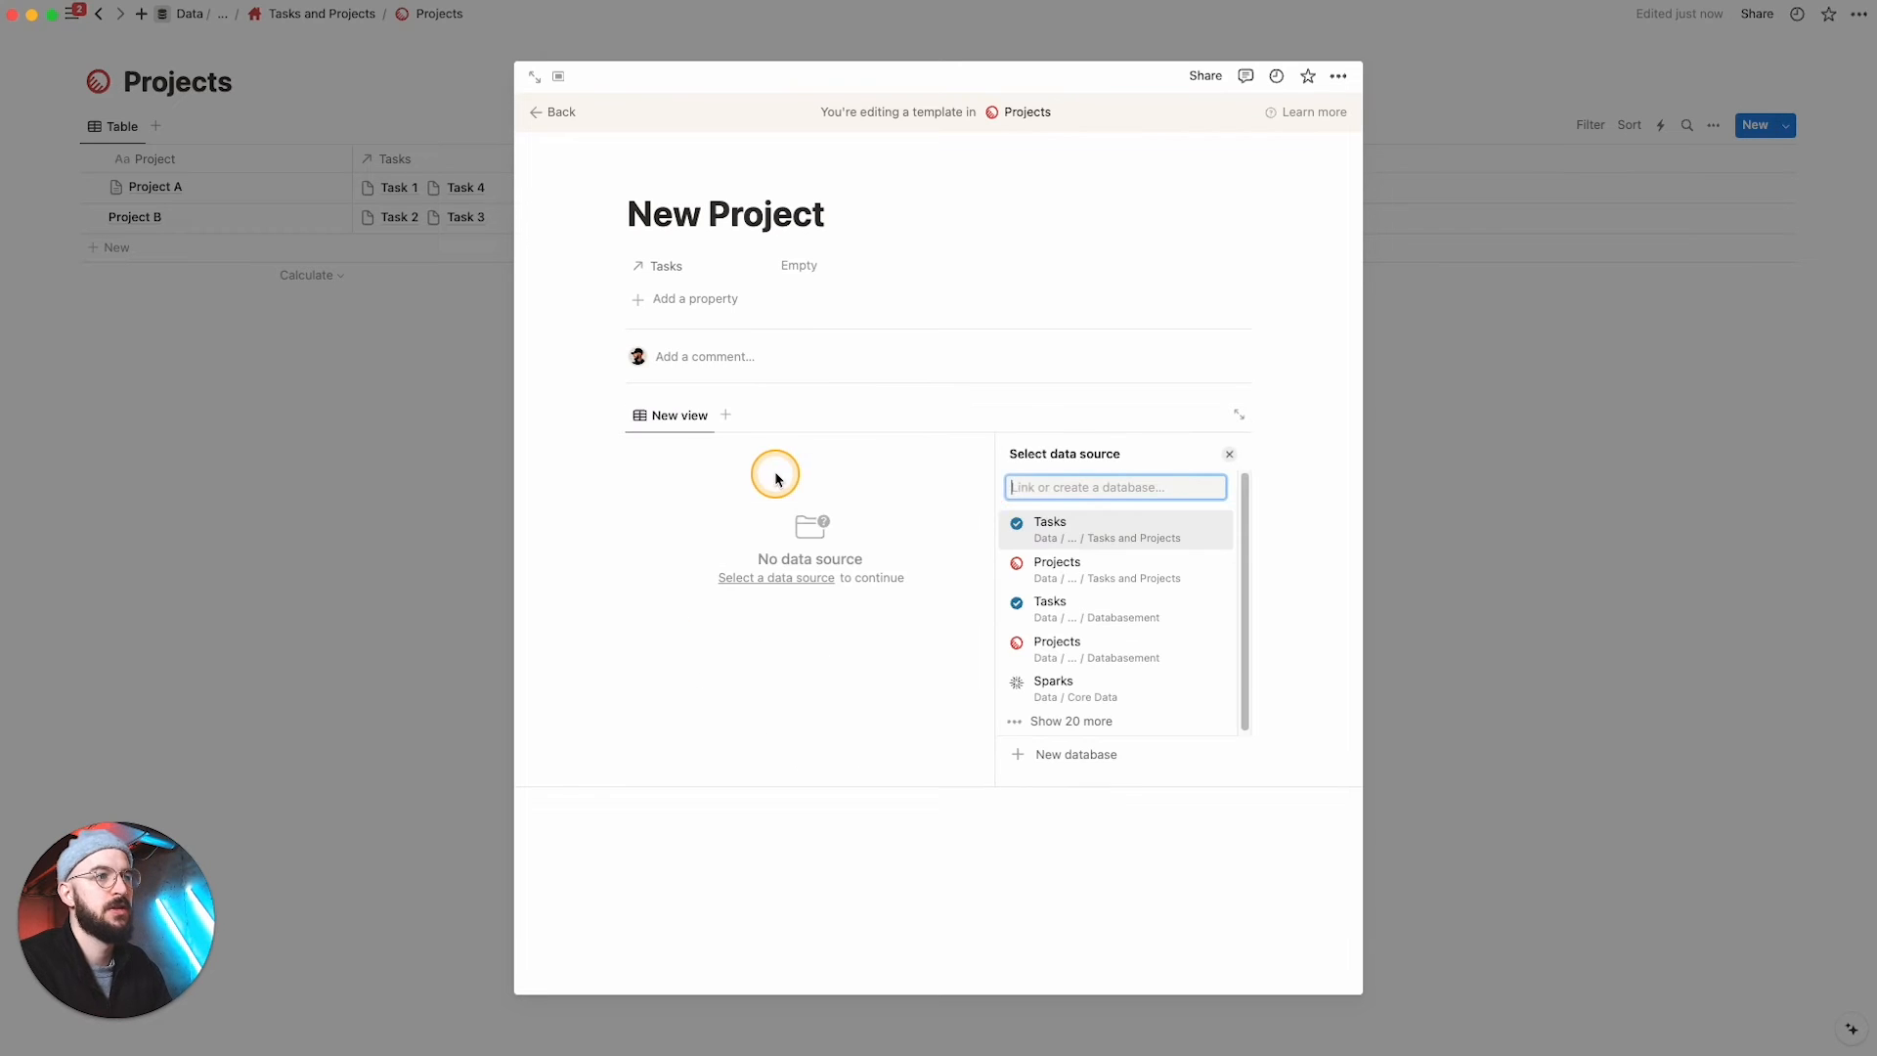
{"action": "left_click", "coordinate": [1171, 545]}
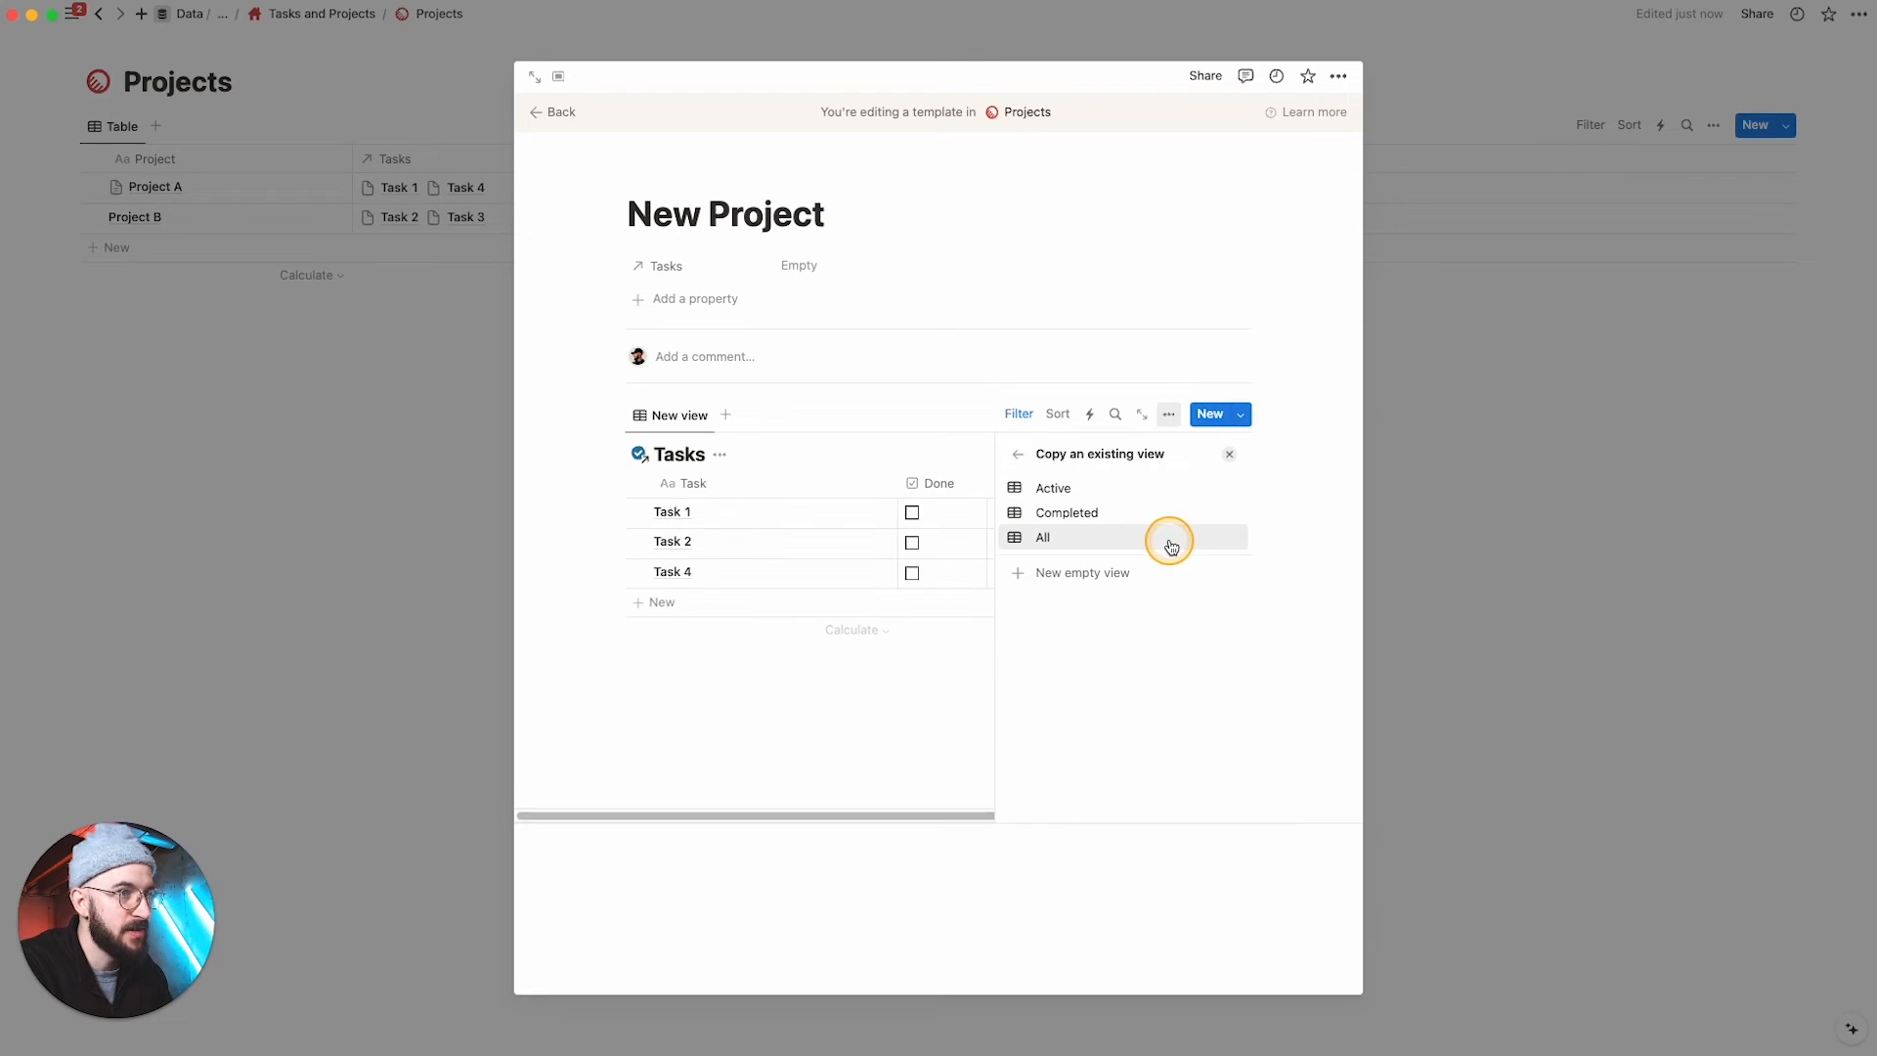
{"action": "left_click", "coordinate": [1082, 488]}
{"action": "left_click", "coordinate": [807, 737]}
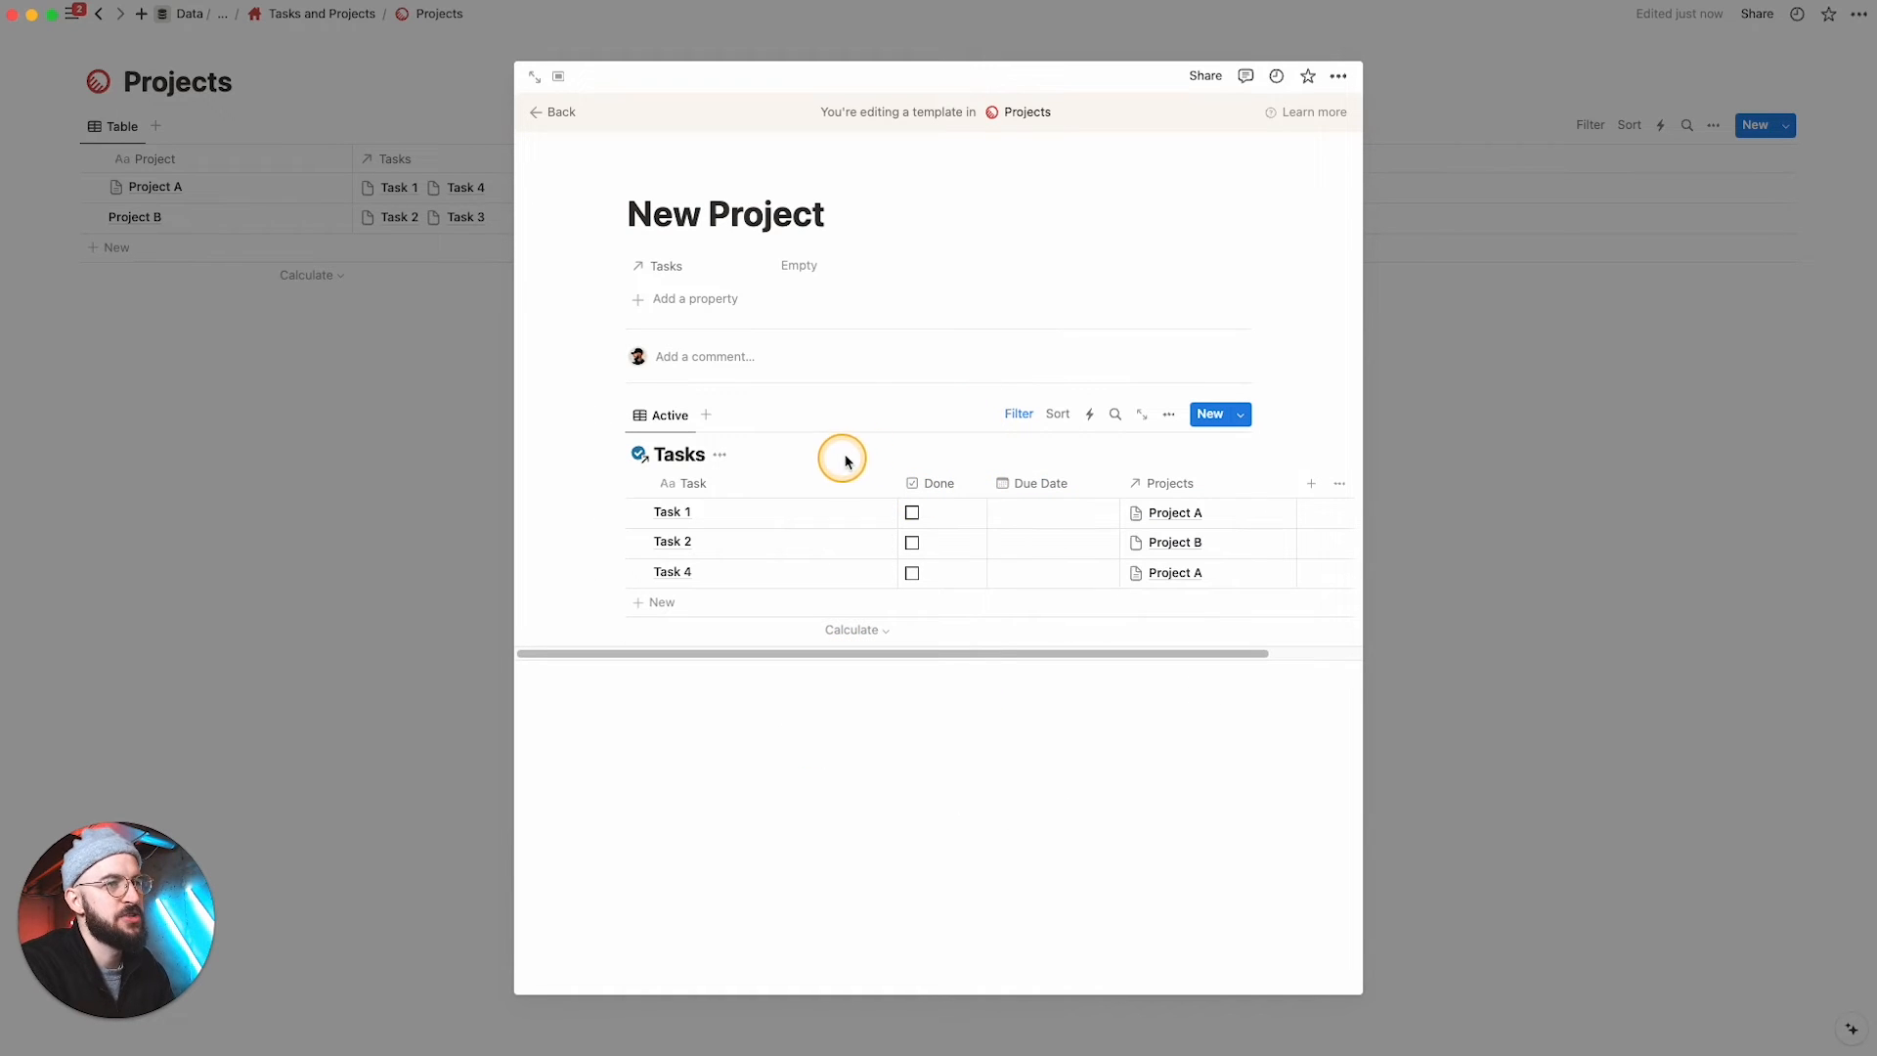
Step: Rename the template "New Project Template" and filter its Active view so Projects contains that template, saving the filter for everyone
{"action": "left_click", "coordinate": [1018, 413]}
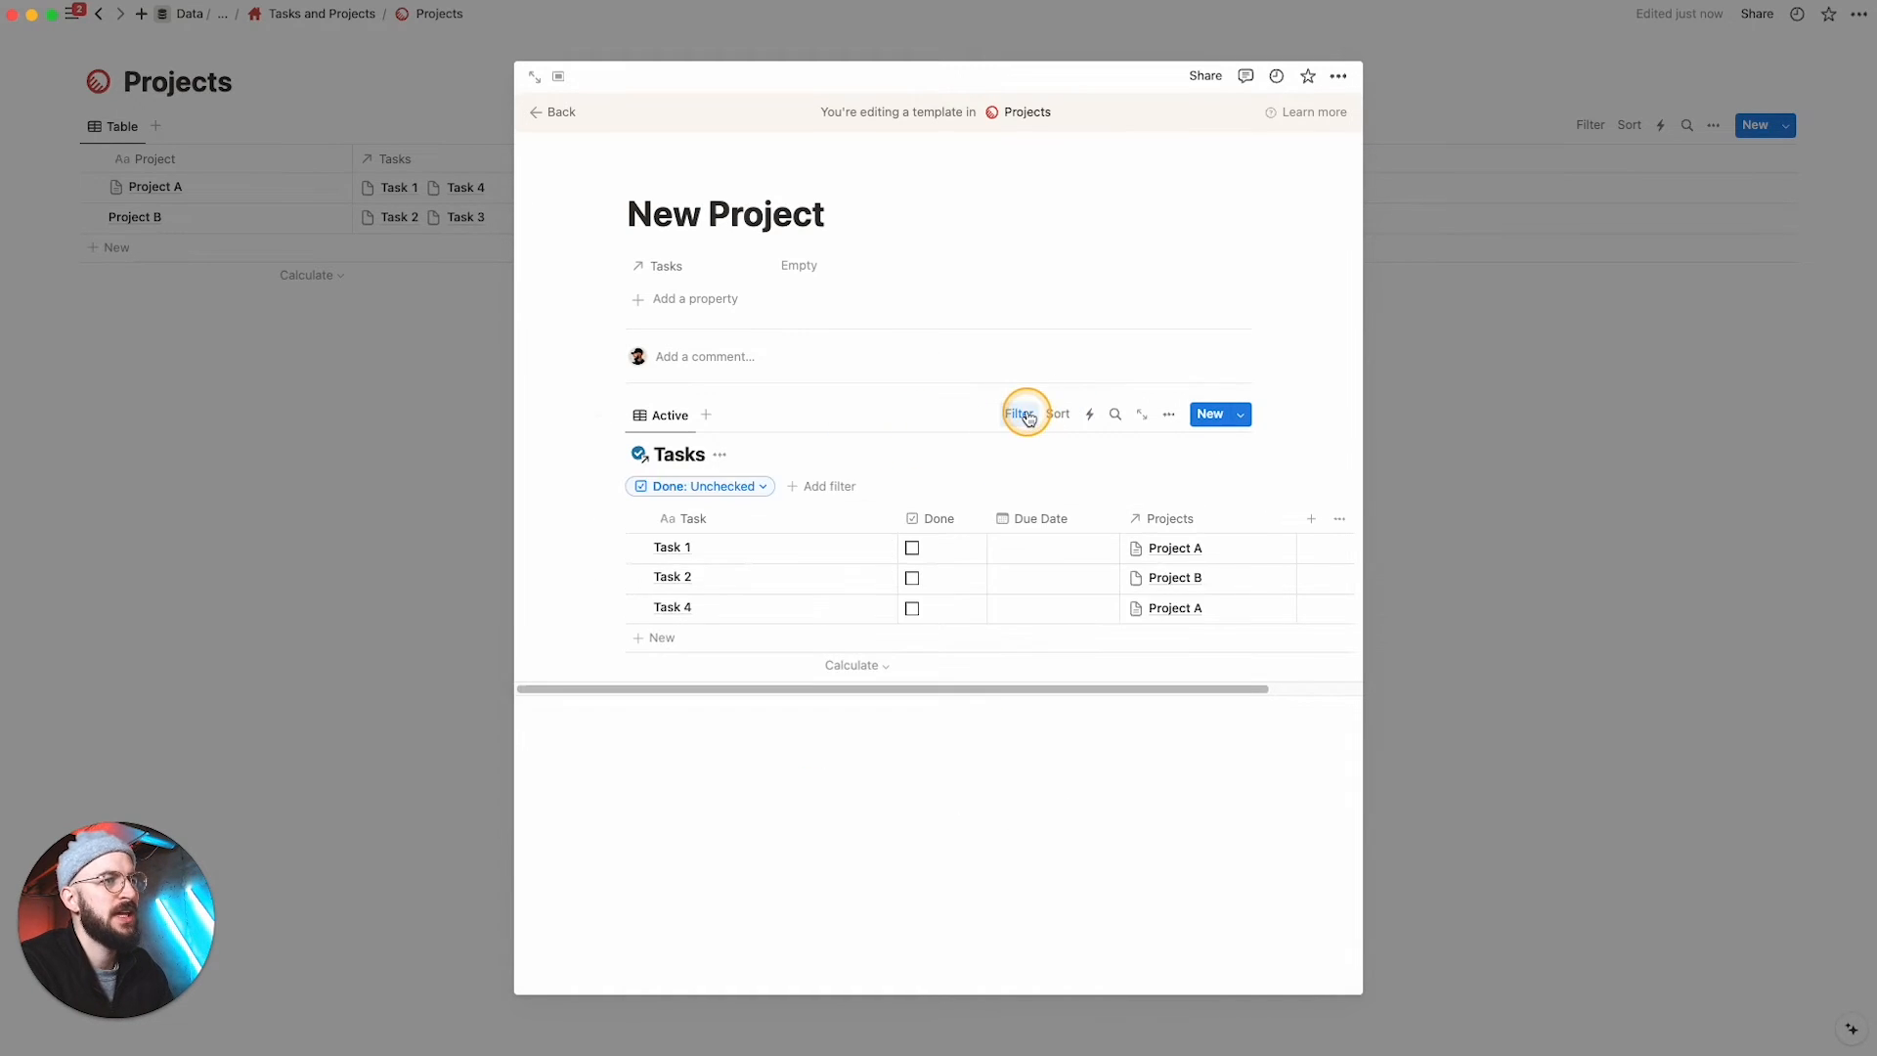
{"action": "left_click", "coordinate": [827, 488]}
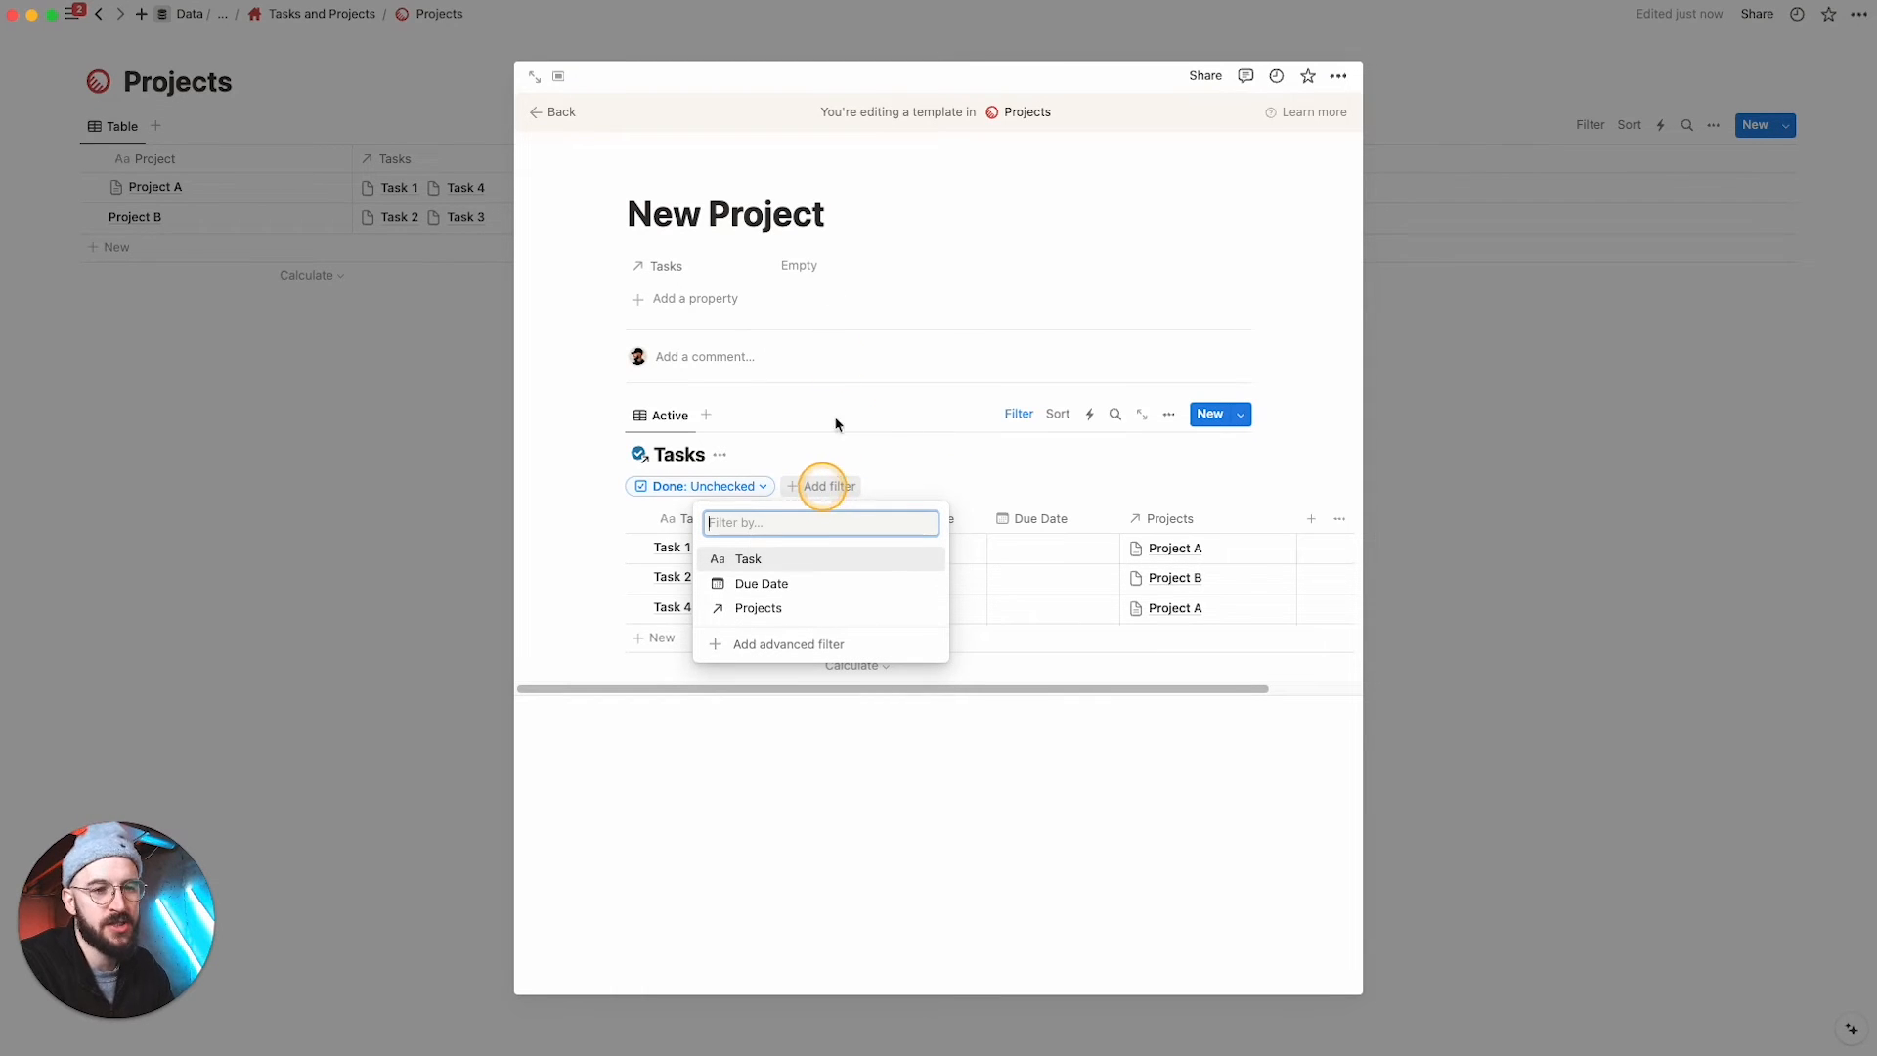
{"action": "left_click", "coordinate": [779, 612]}
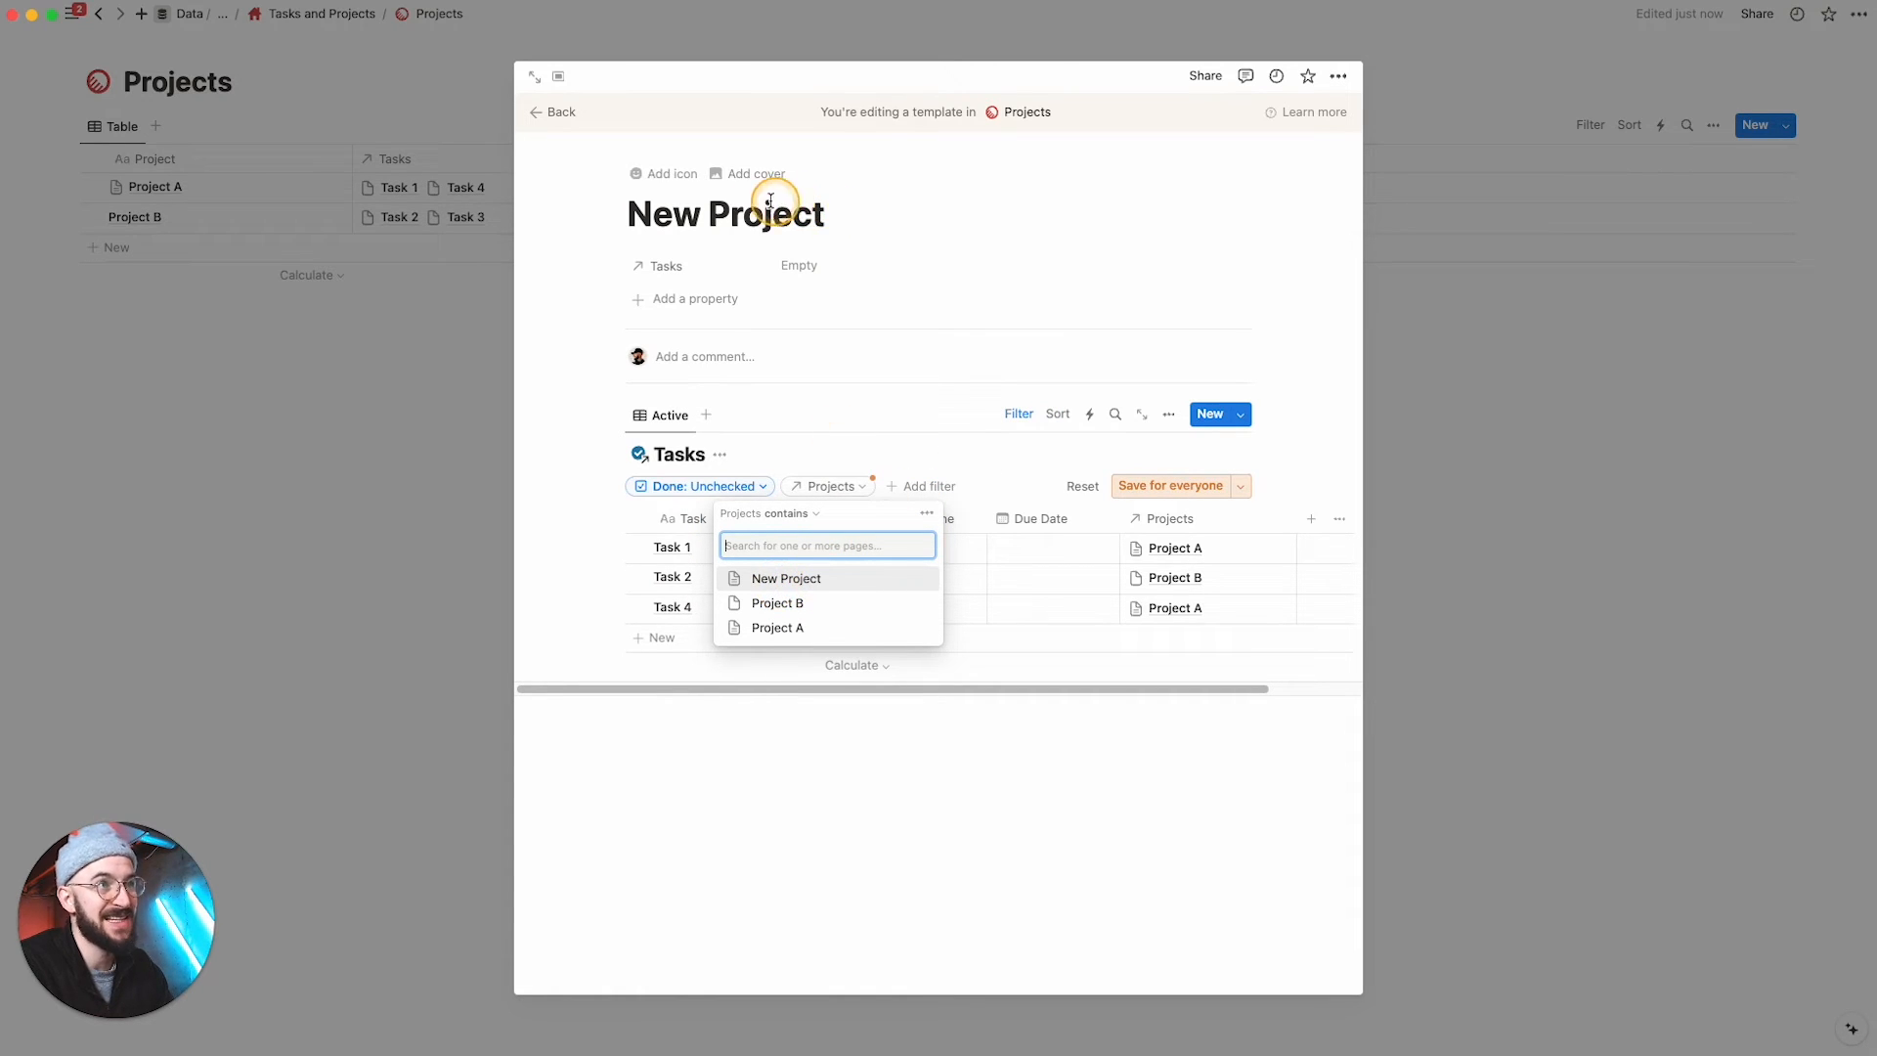
{"action": "type", "text": "Template"}
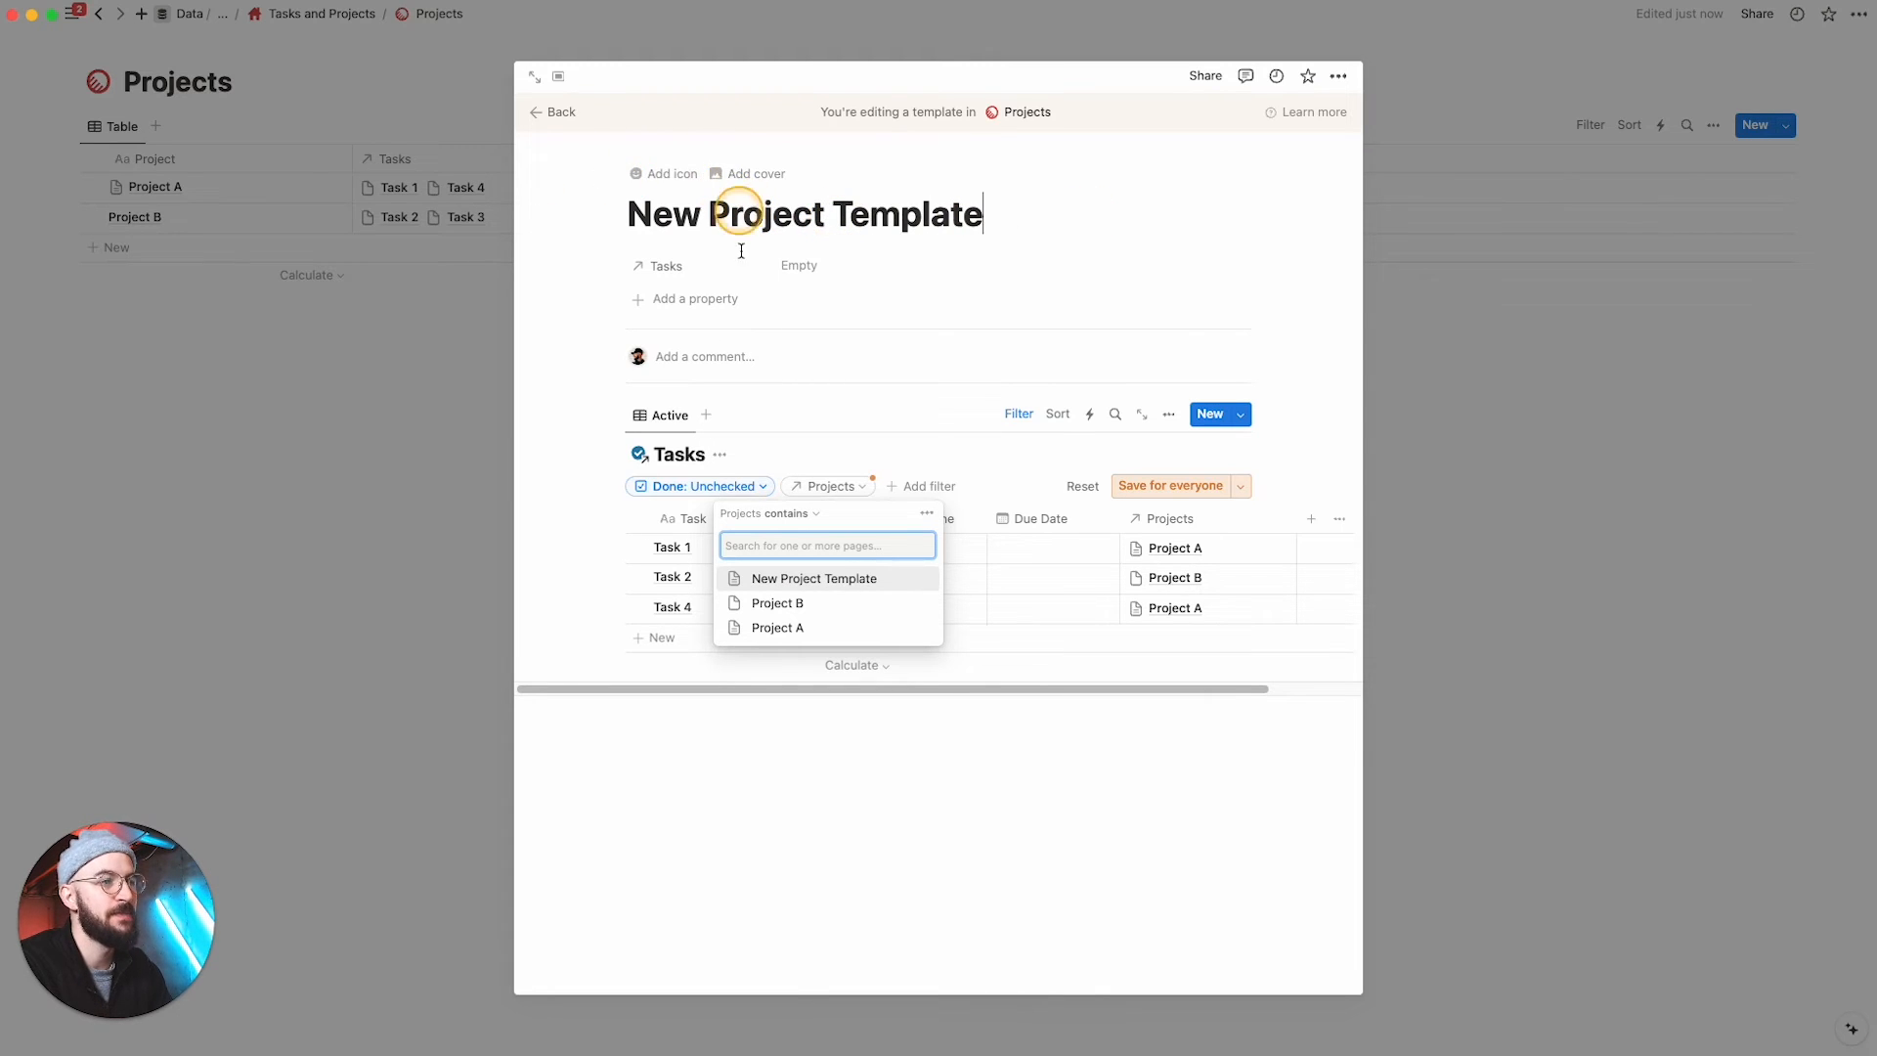
{"action": "left_click", "coordinate": [769, 575]}
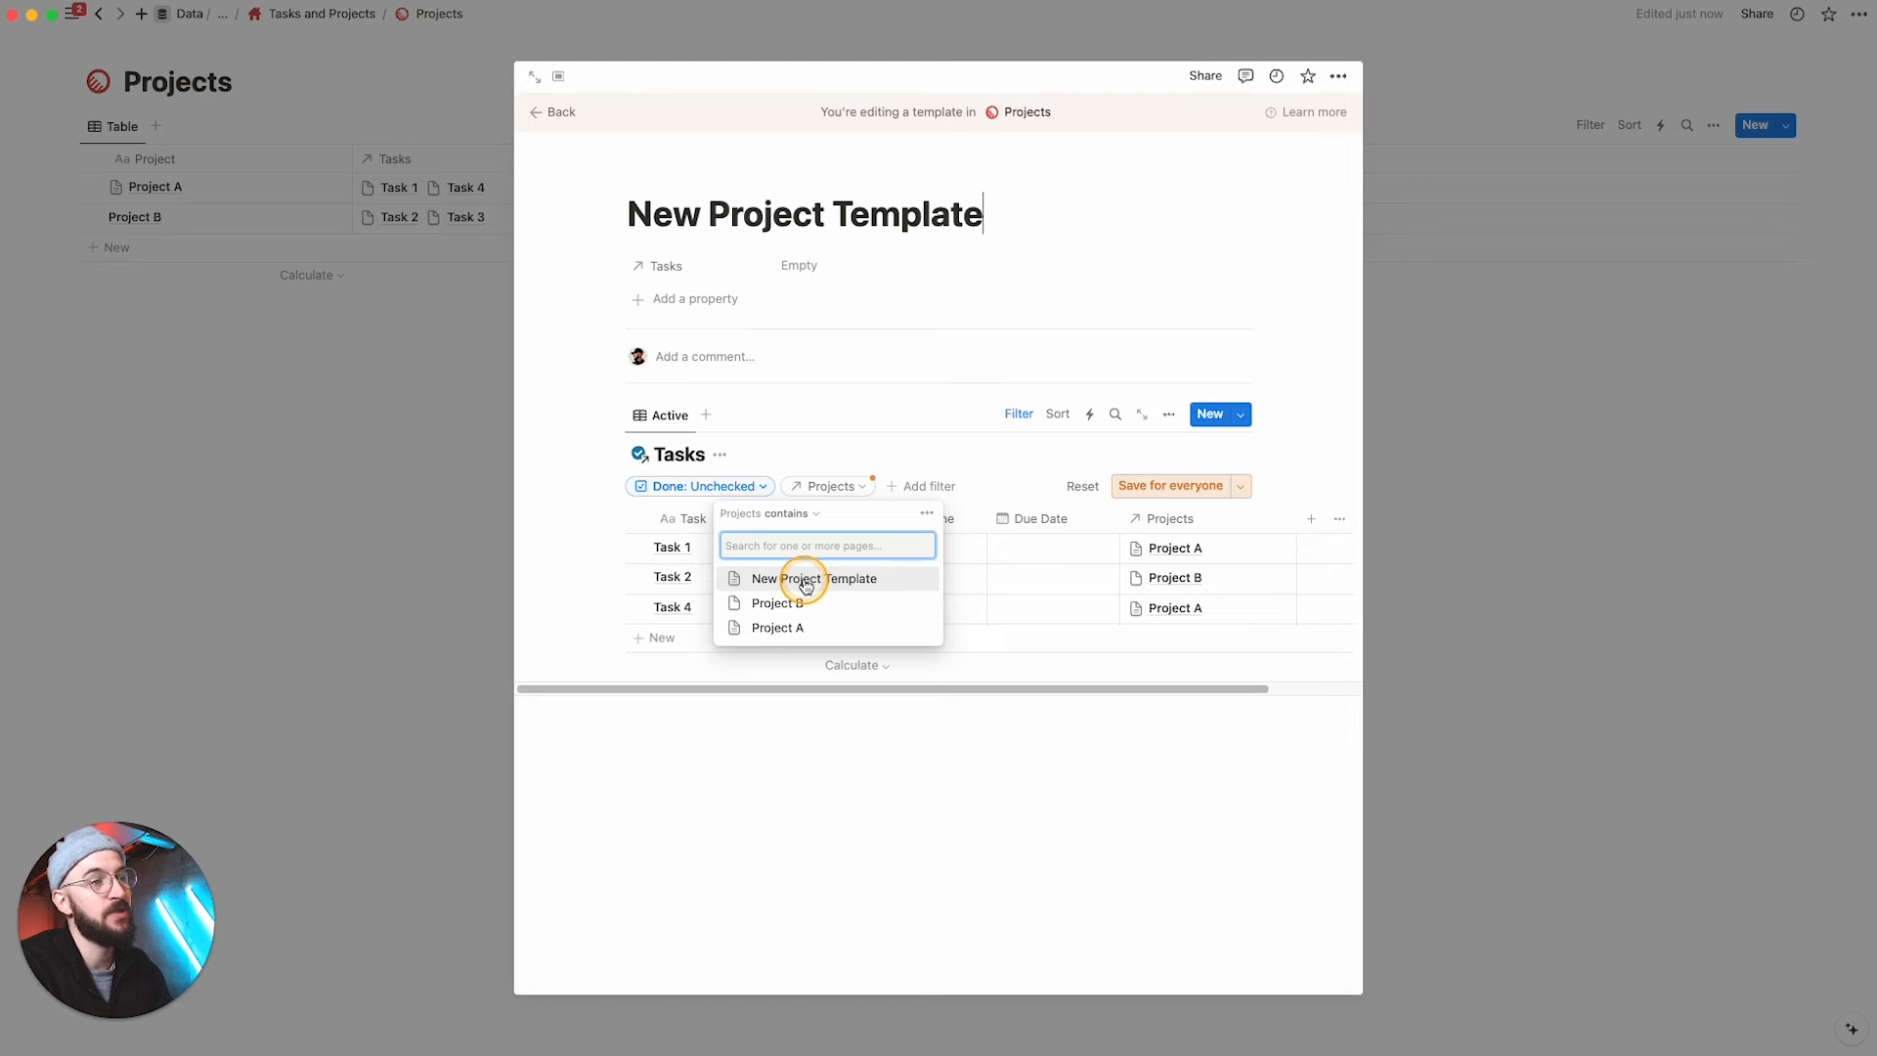
{"action": "left_click", "coordinate": [805, 582]}
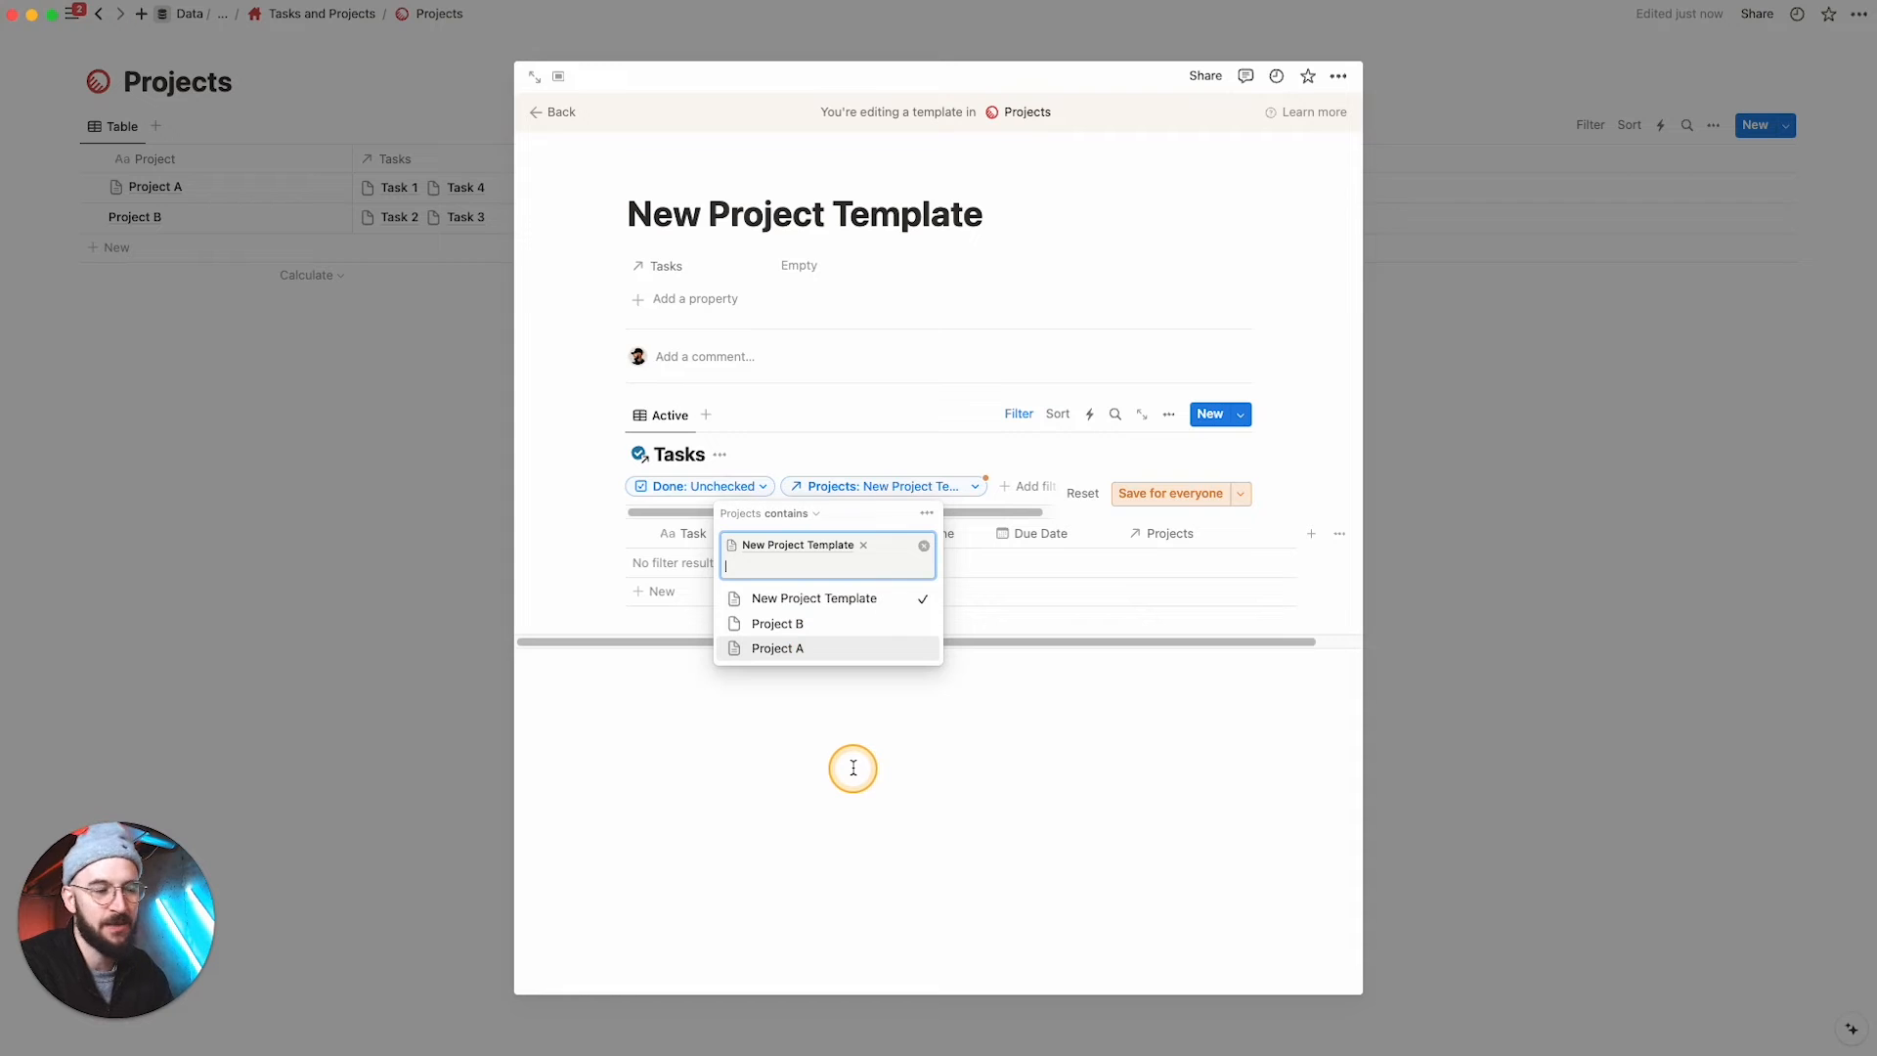
{"action": "left_click", "coordinate": [1070, 691]}
{"action": "left_click", "coordinate": [1158, 493]}
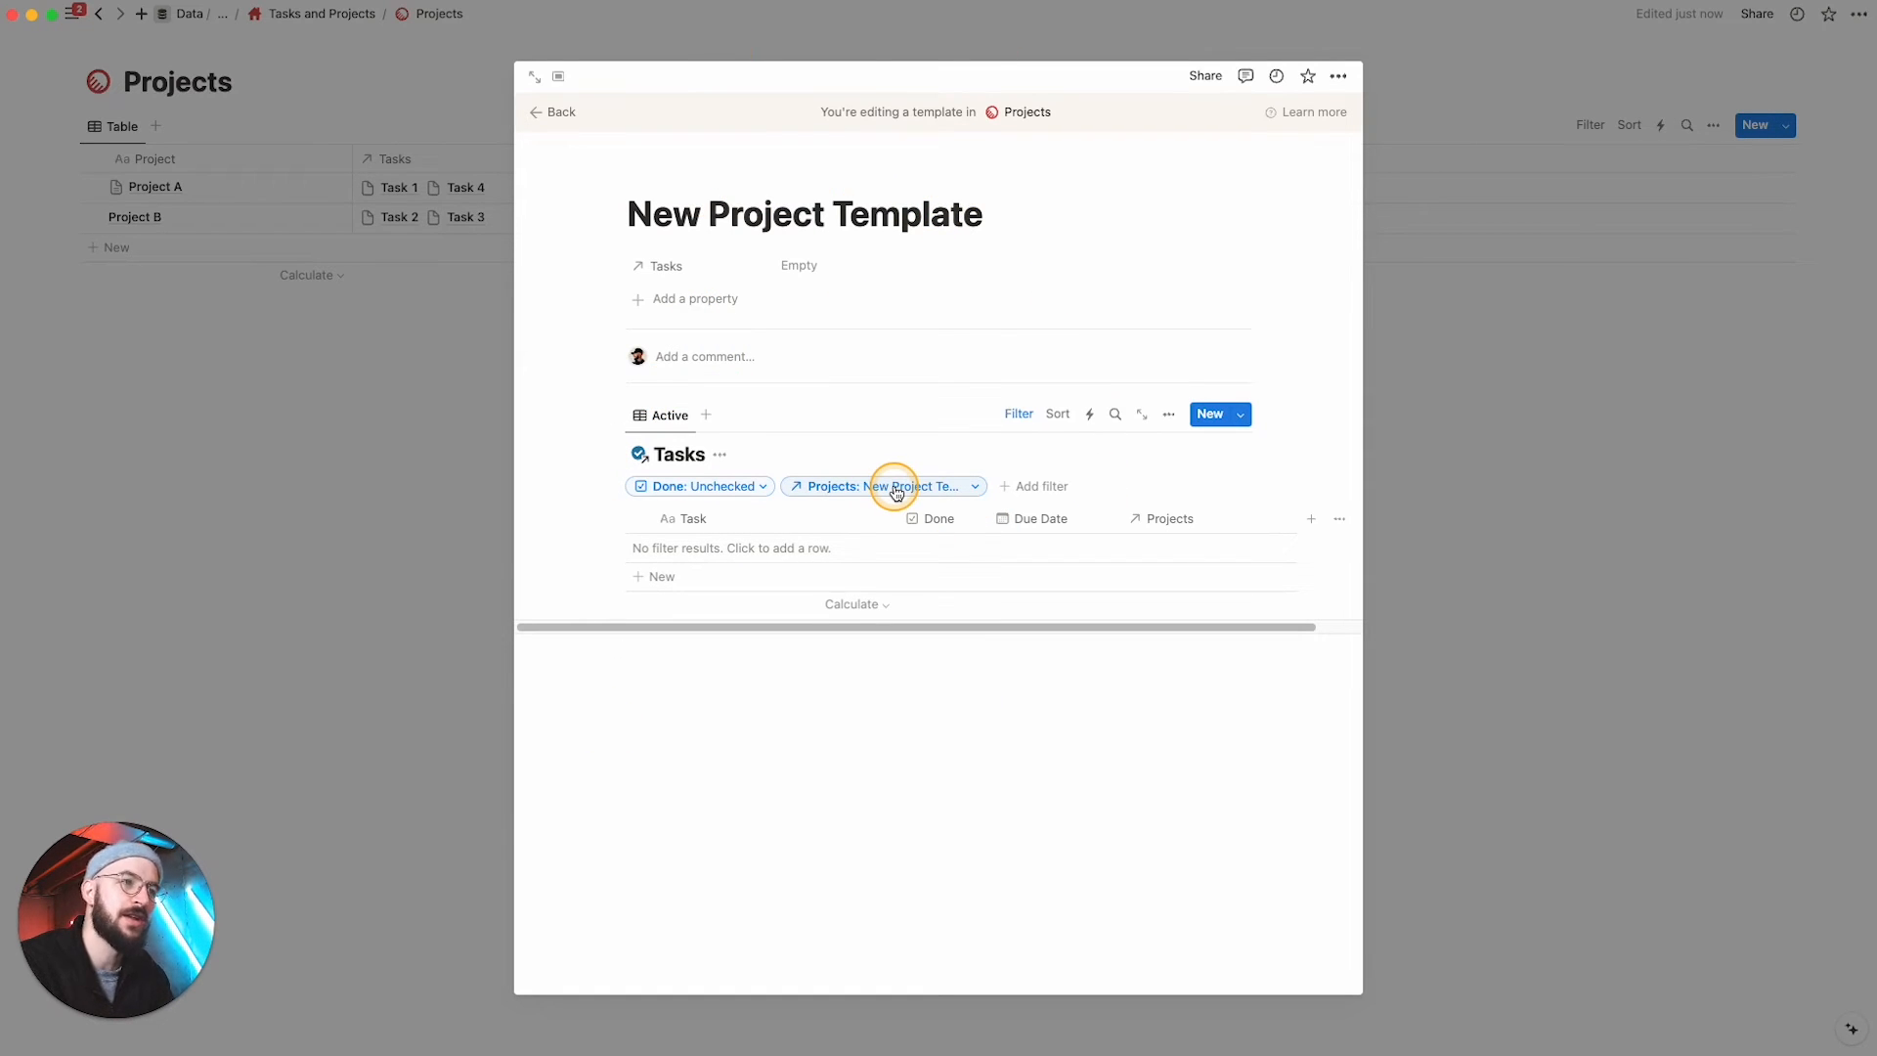
Step: Close the template and add a new project named "Project C" to the Projects table
{"action": "left_click", "coordinate": [411, 584]}
{"action": "left_click", "coordinate": [135, 253]}
{"action": "type", "text": "Proje"}
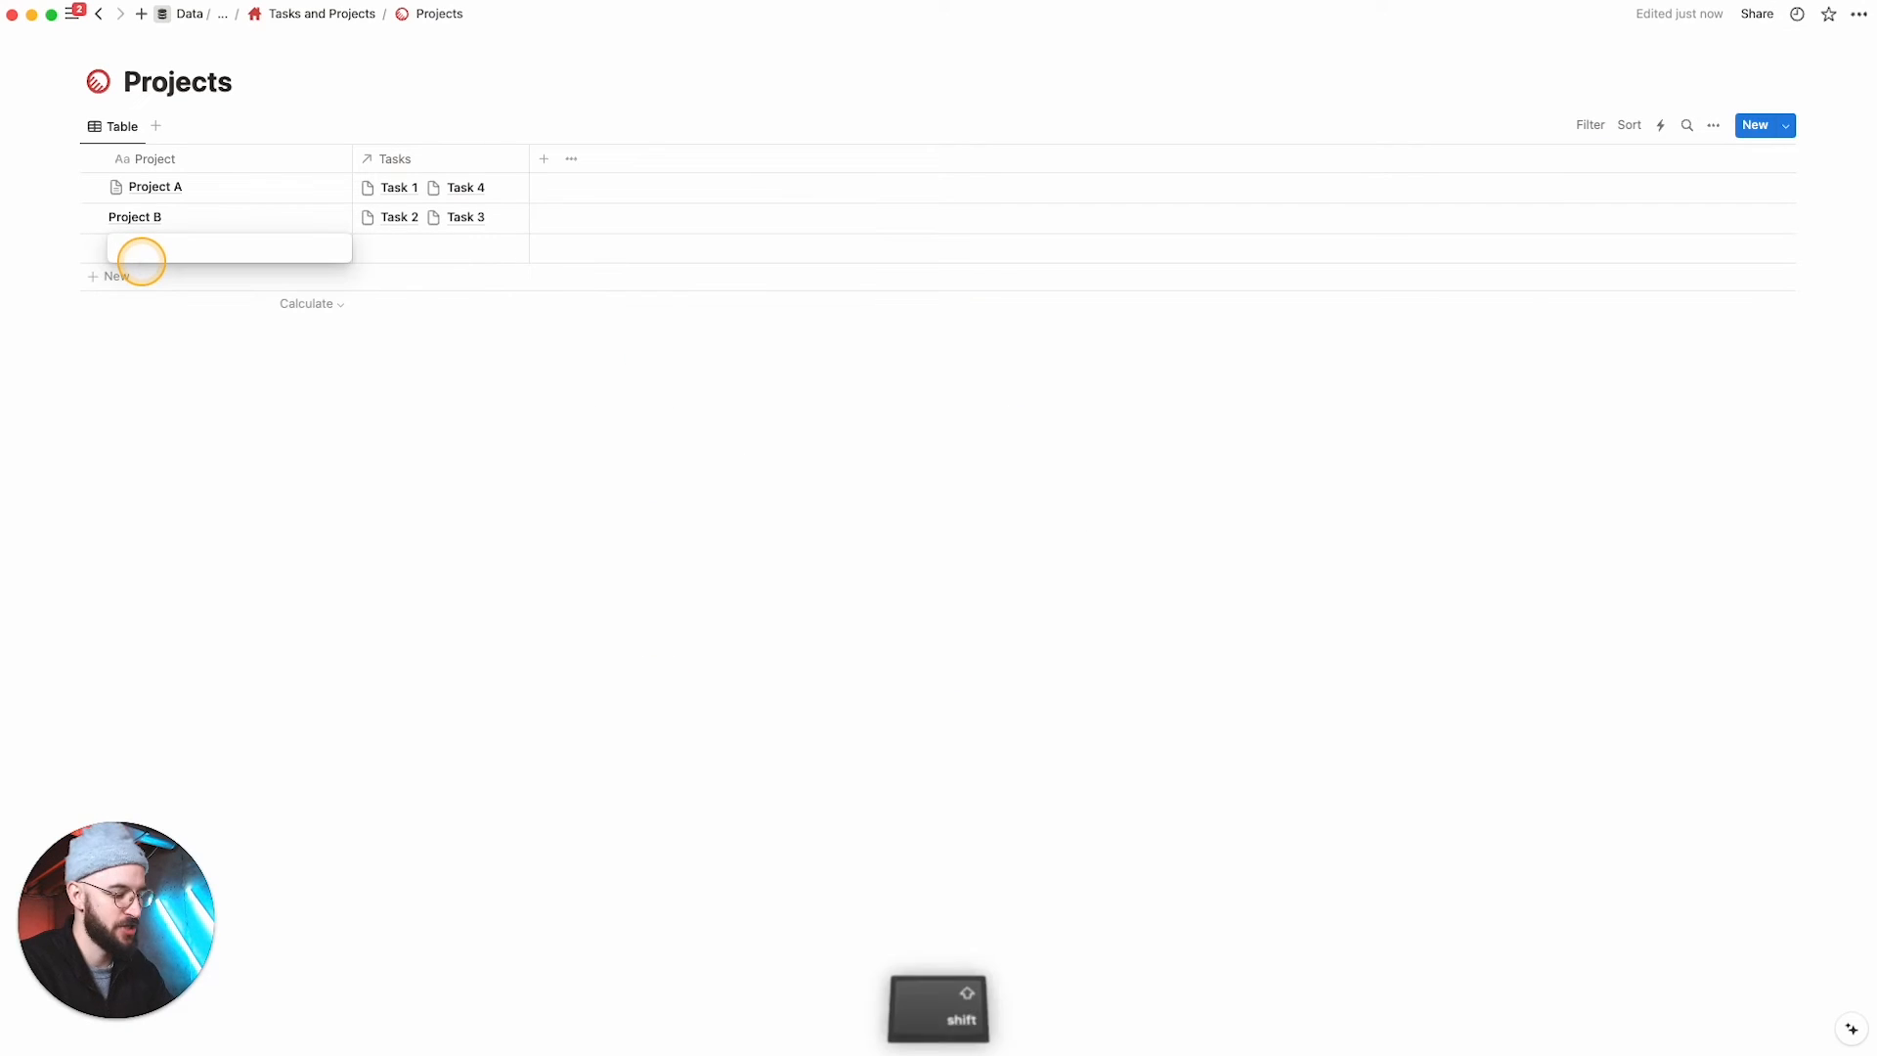
{"action": "type", "text": "ct C"}
{"action": "key", "text": "Return"}
Step: Open the Project C page beside the table and apply the New Project Template to it
{"action": "left_click", "coordinate": [375, 465]}
{"action": "left_click", "coordinate": [321, 248]}
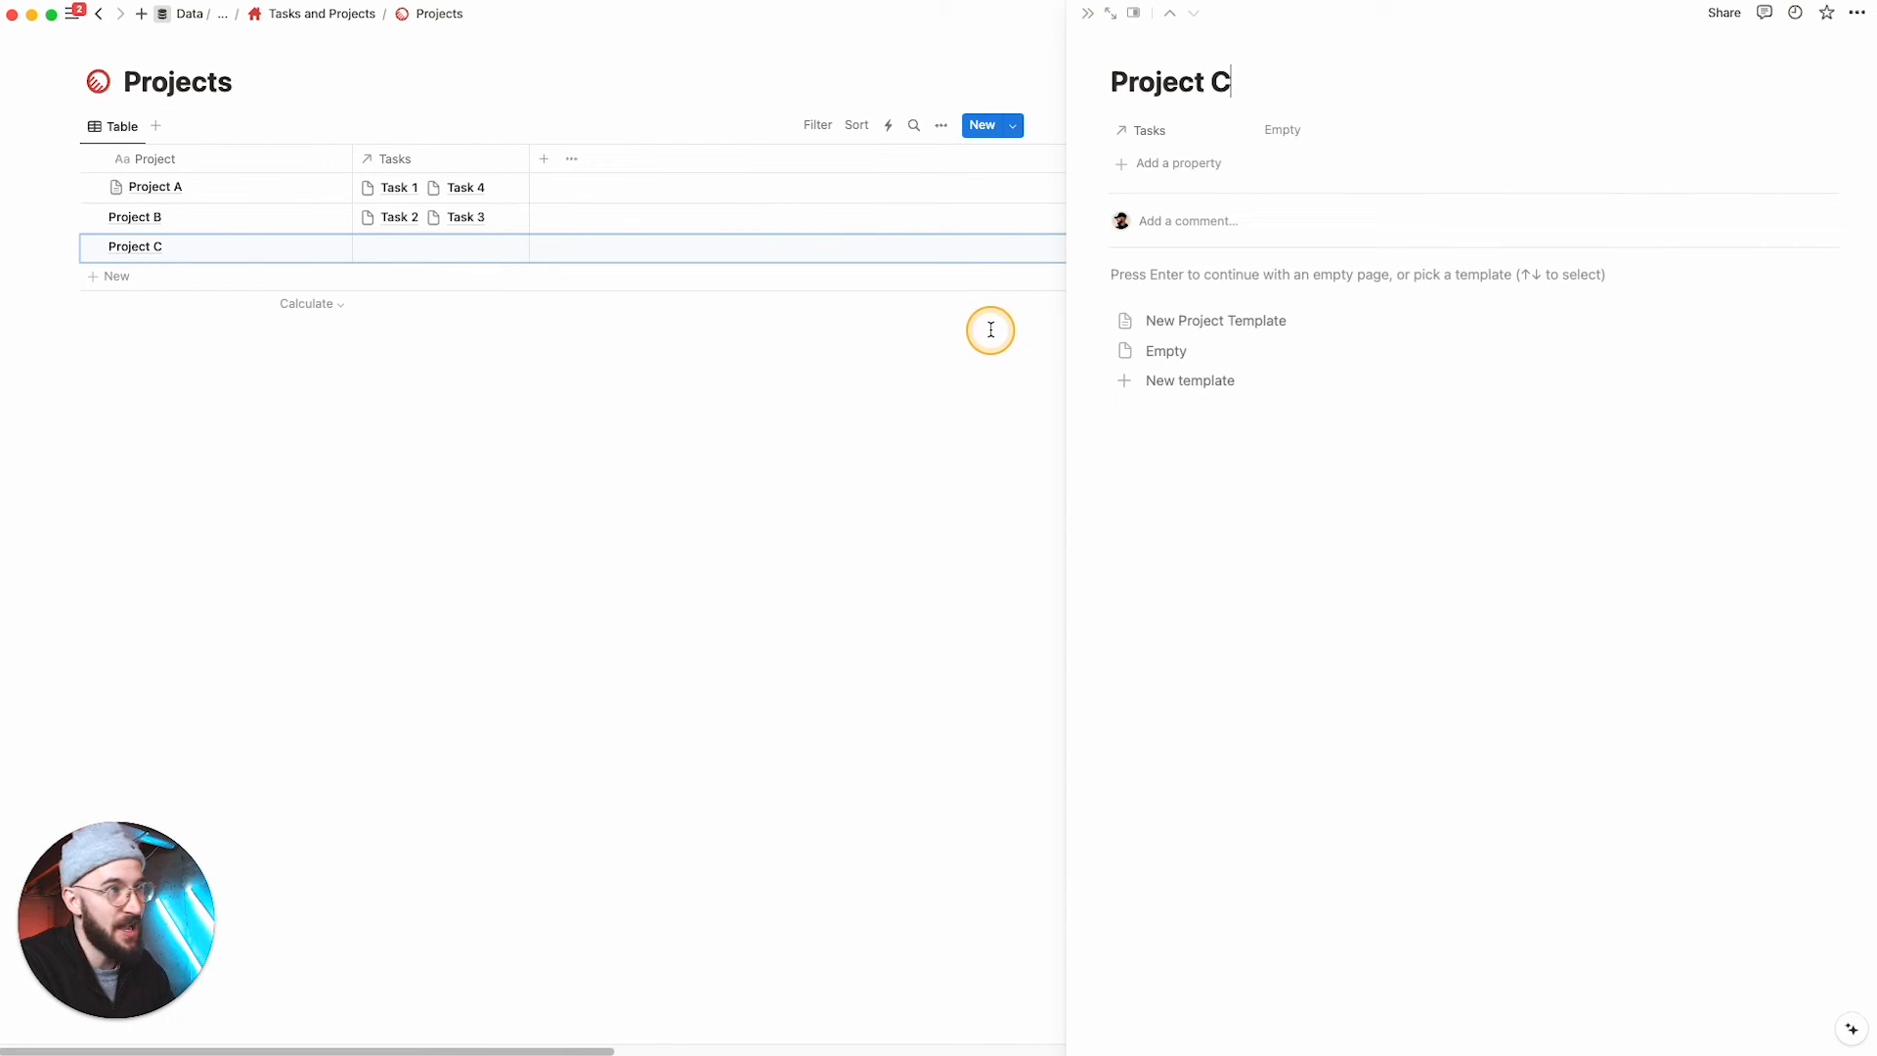
{"action": "left_click", "coordinate": [1236, 323]}
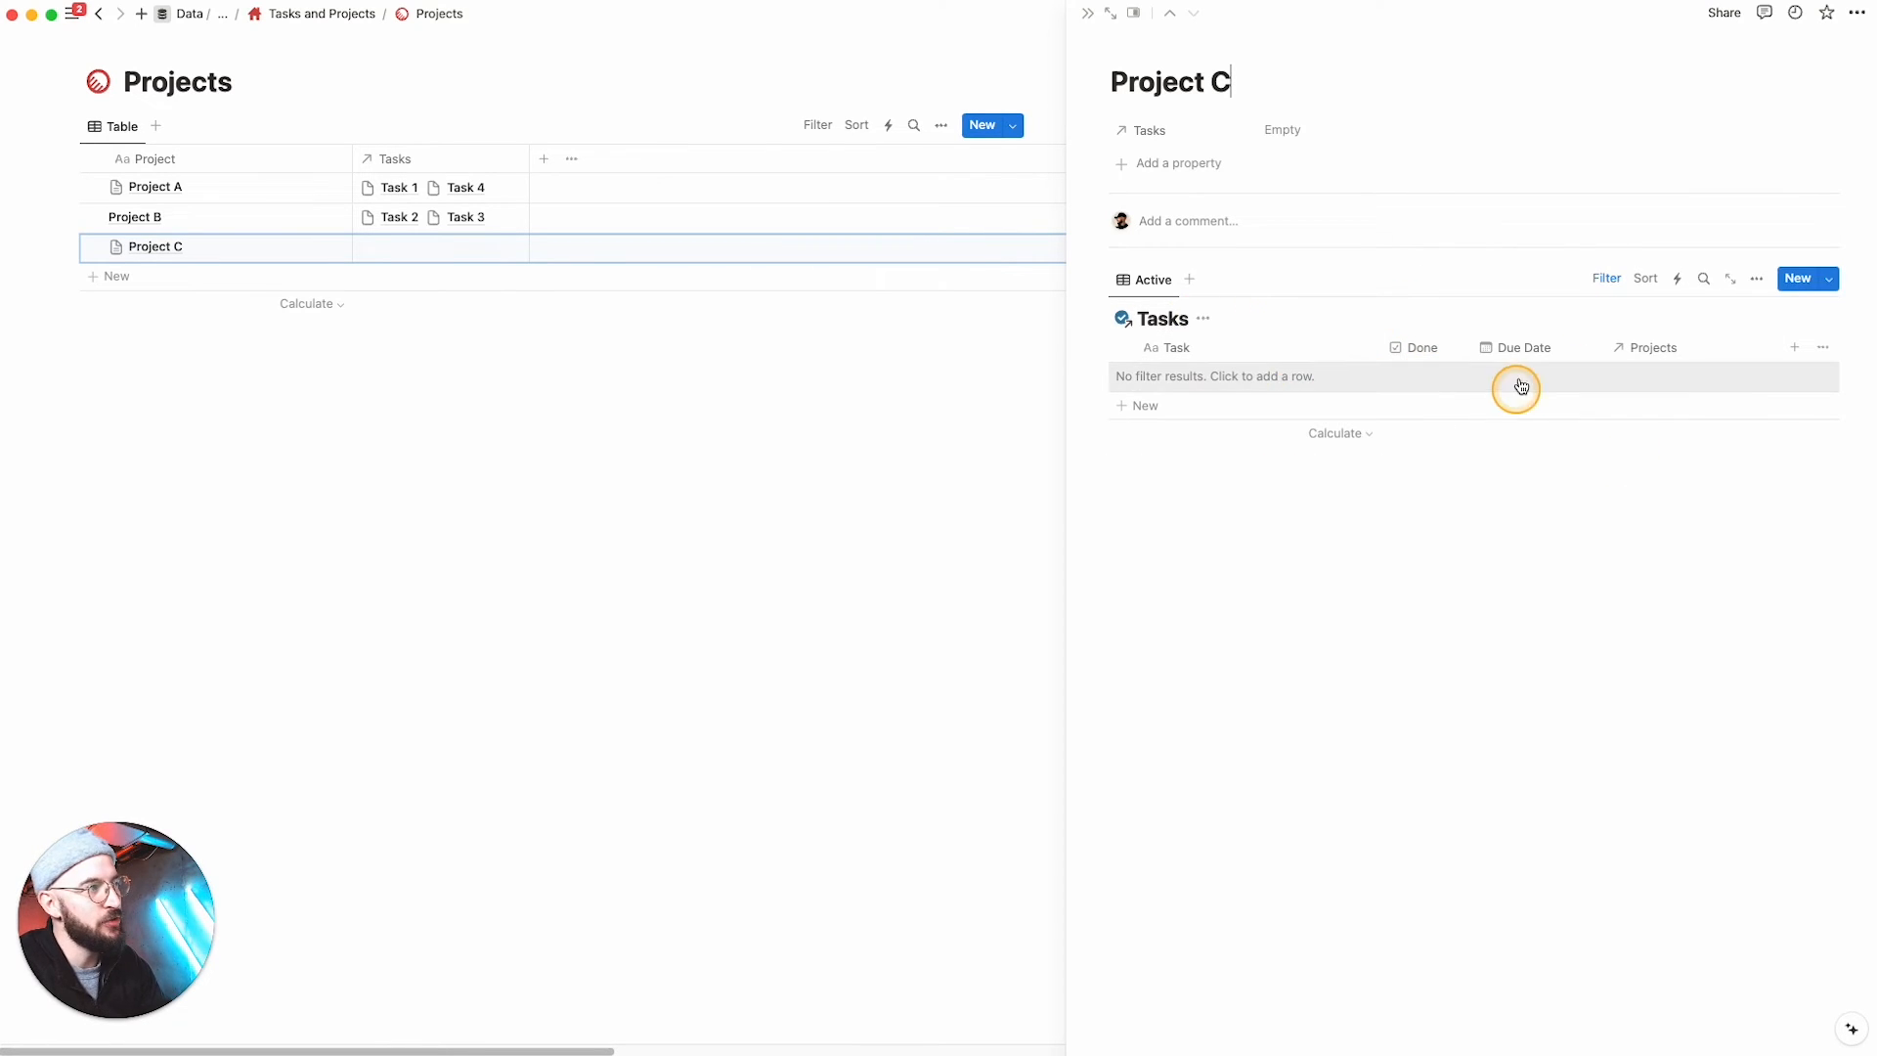
Step: Show the filters of the Active tasks view on the Project C page and check which project the Projects filter uses
{"action": "left_click", "coordinate": [1606, 279]}
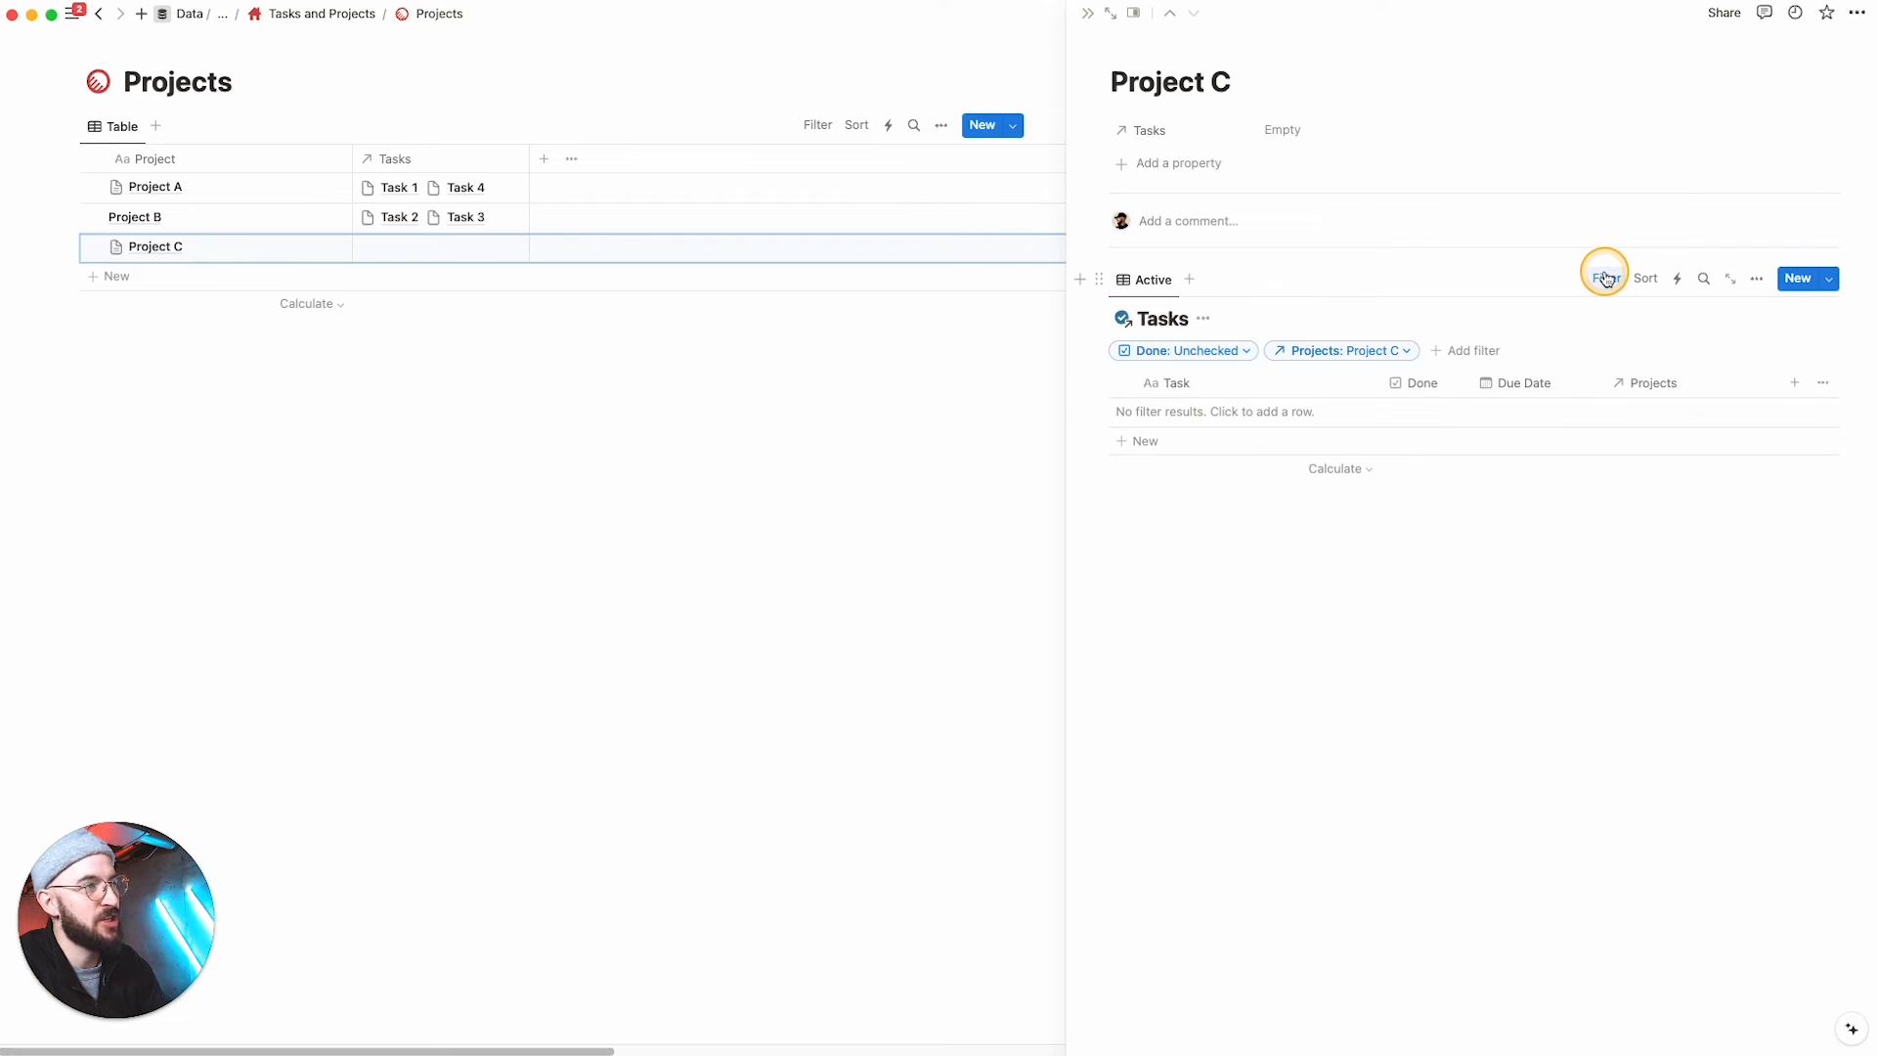
{"action": "left_click", "coordinate": [1333, 352]}
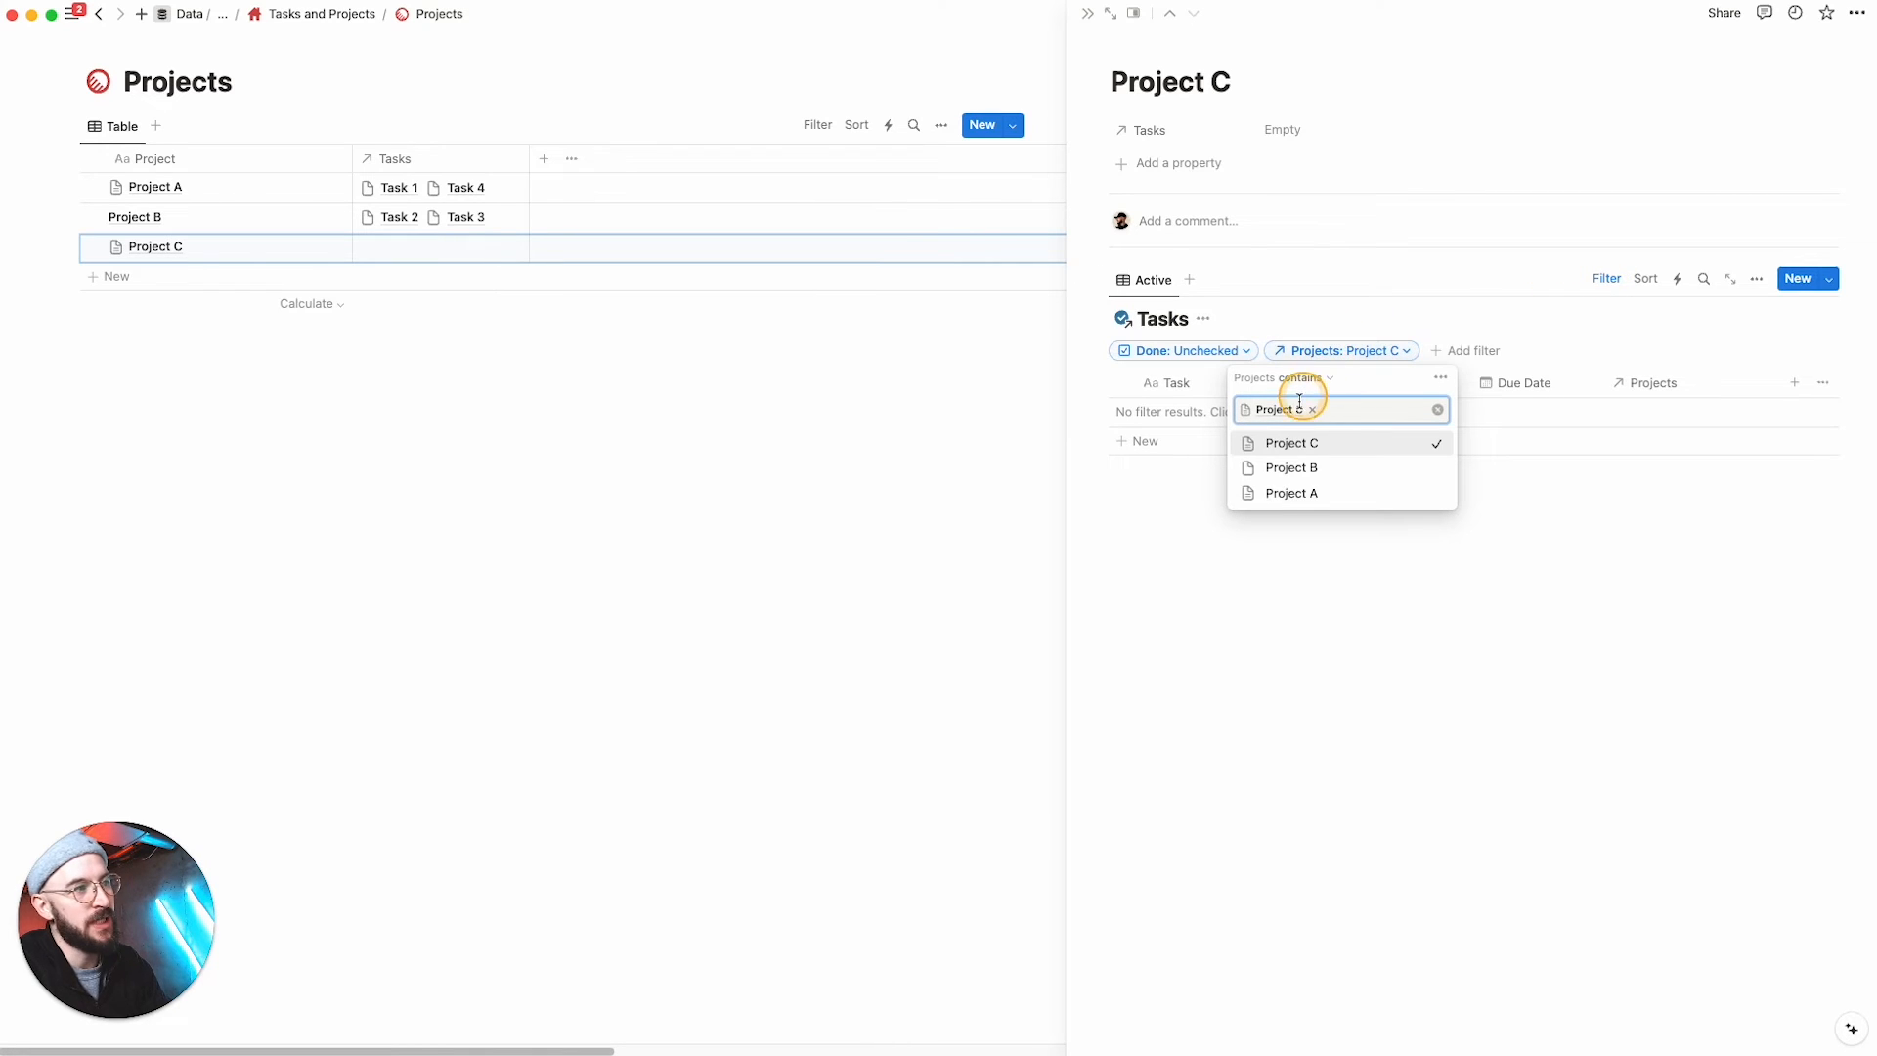
{"action": "left_click", "coordinate": [1240, 672]}
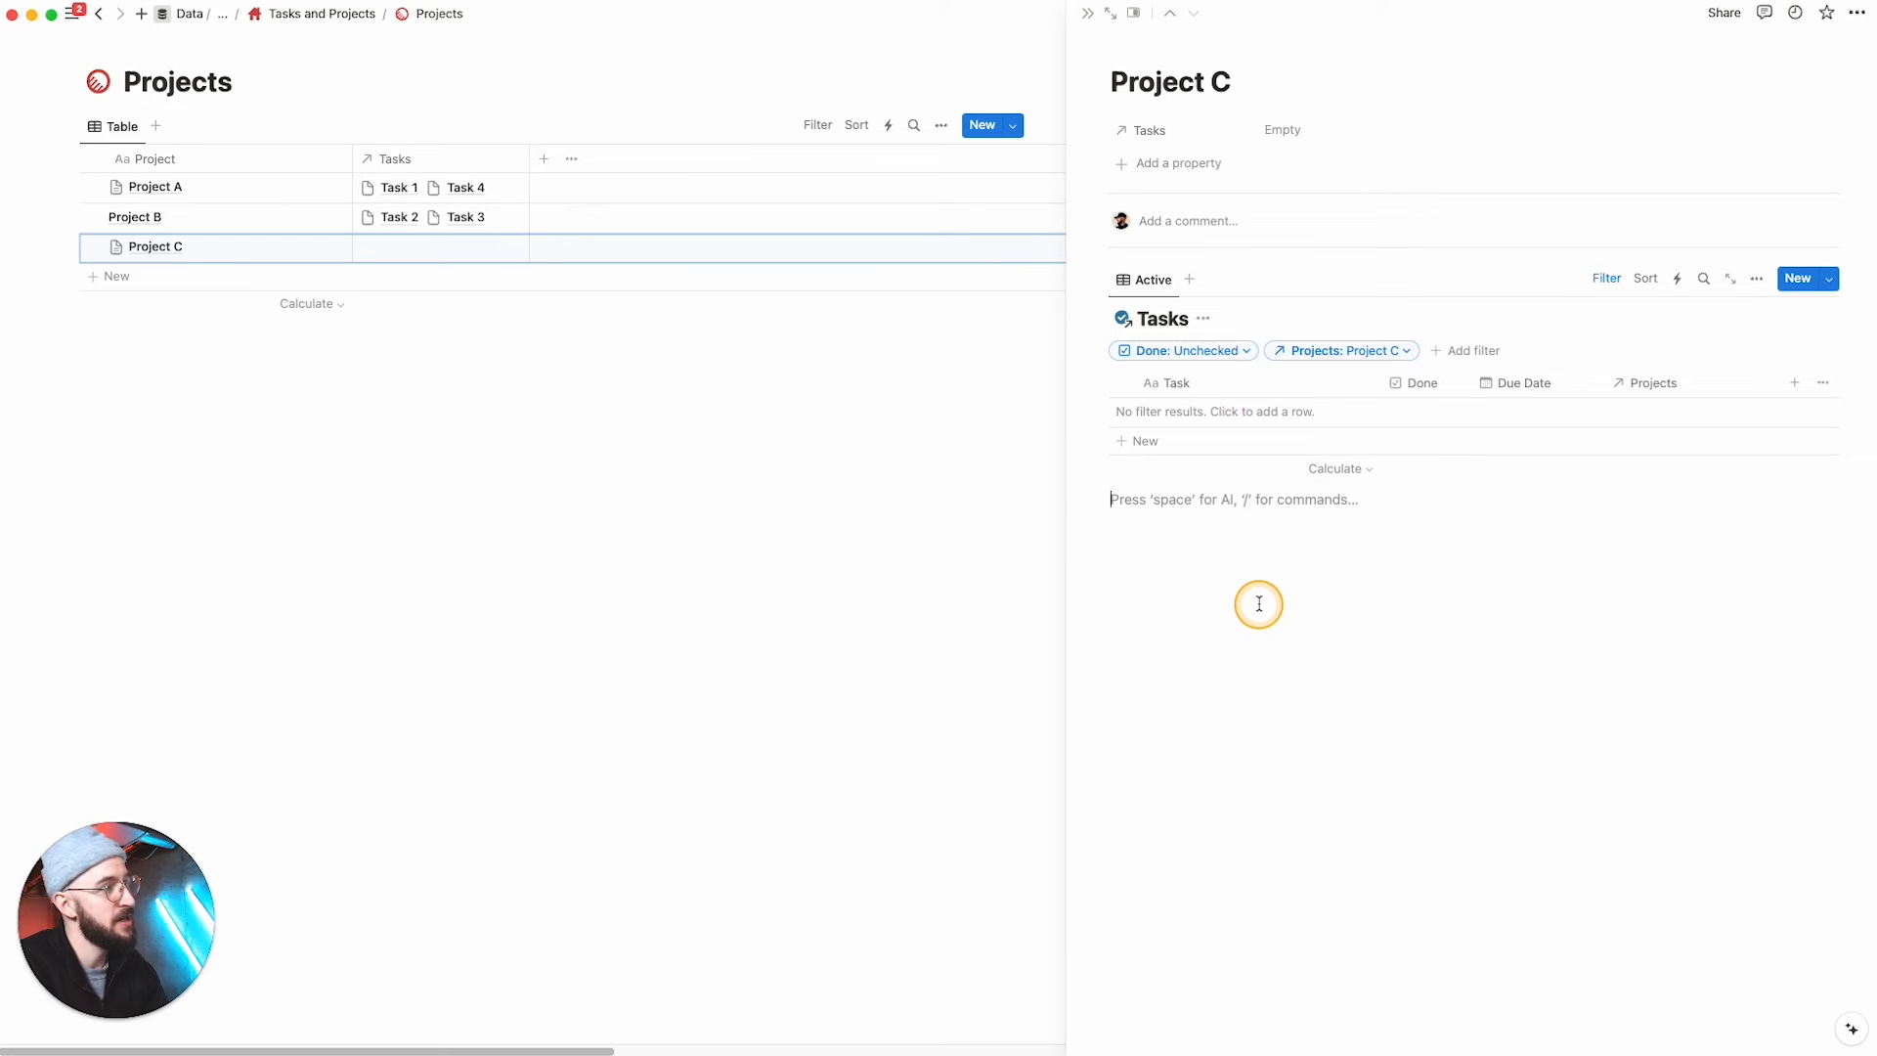
Step: Add a task named "Task 5" in the filtered Tasks view on the Project C page and close the page
{"action": "left_click", "coordinate": [1203, 441]}
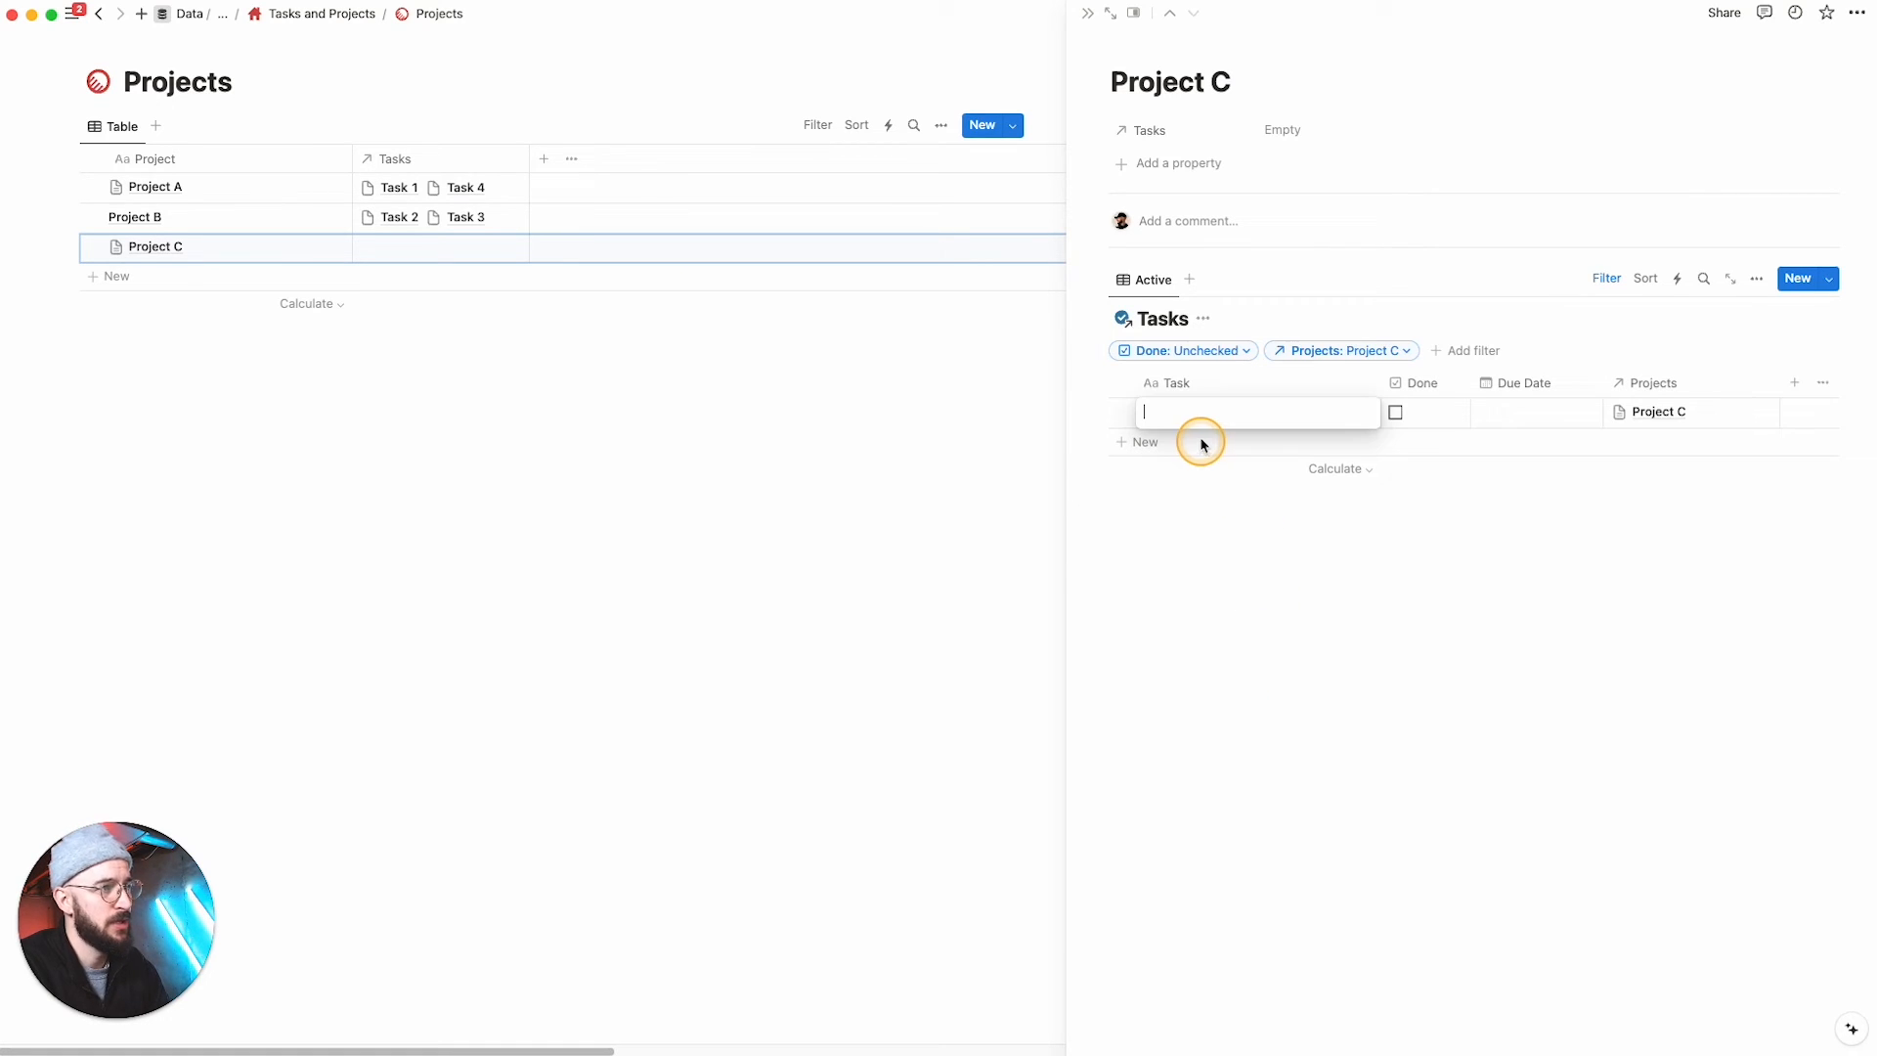
{"action": "type", "text": "Task 5"}
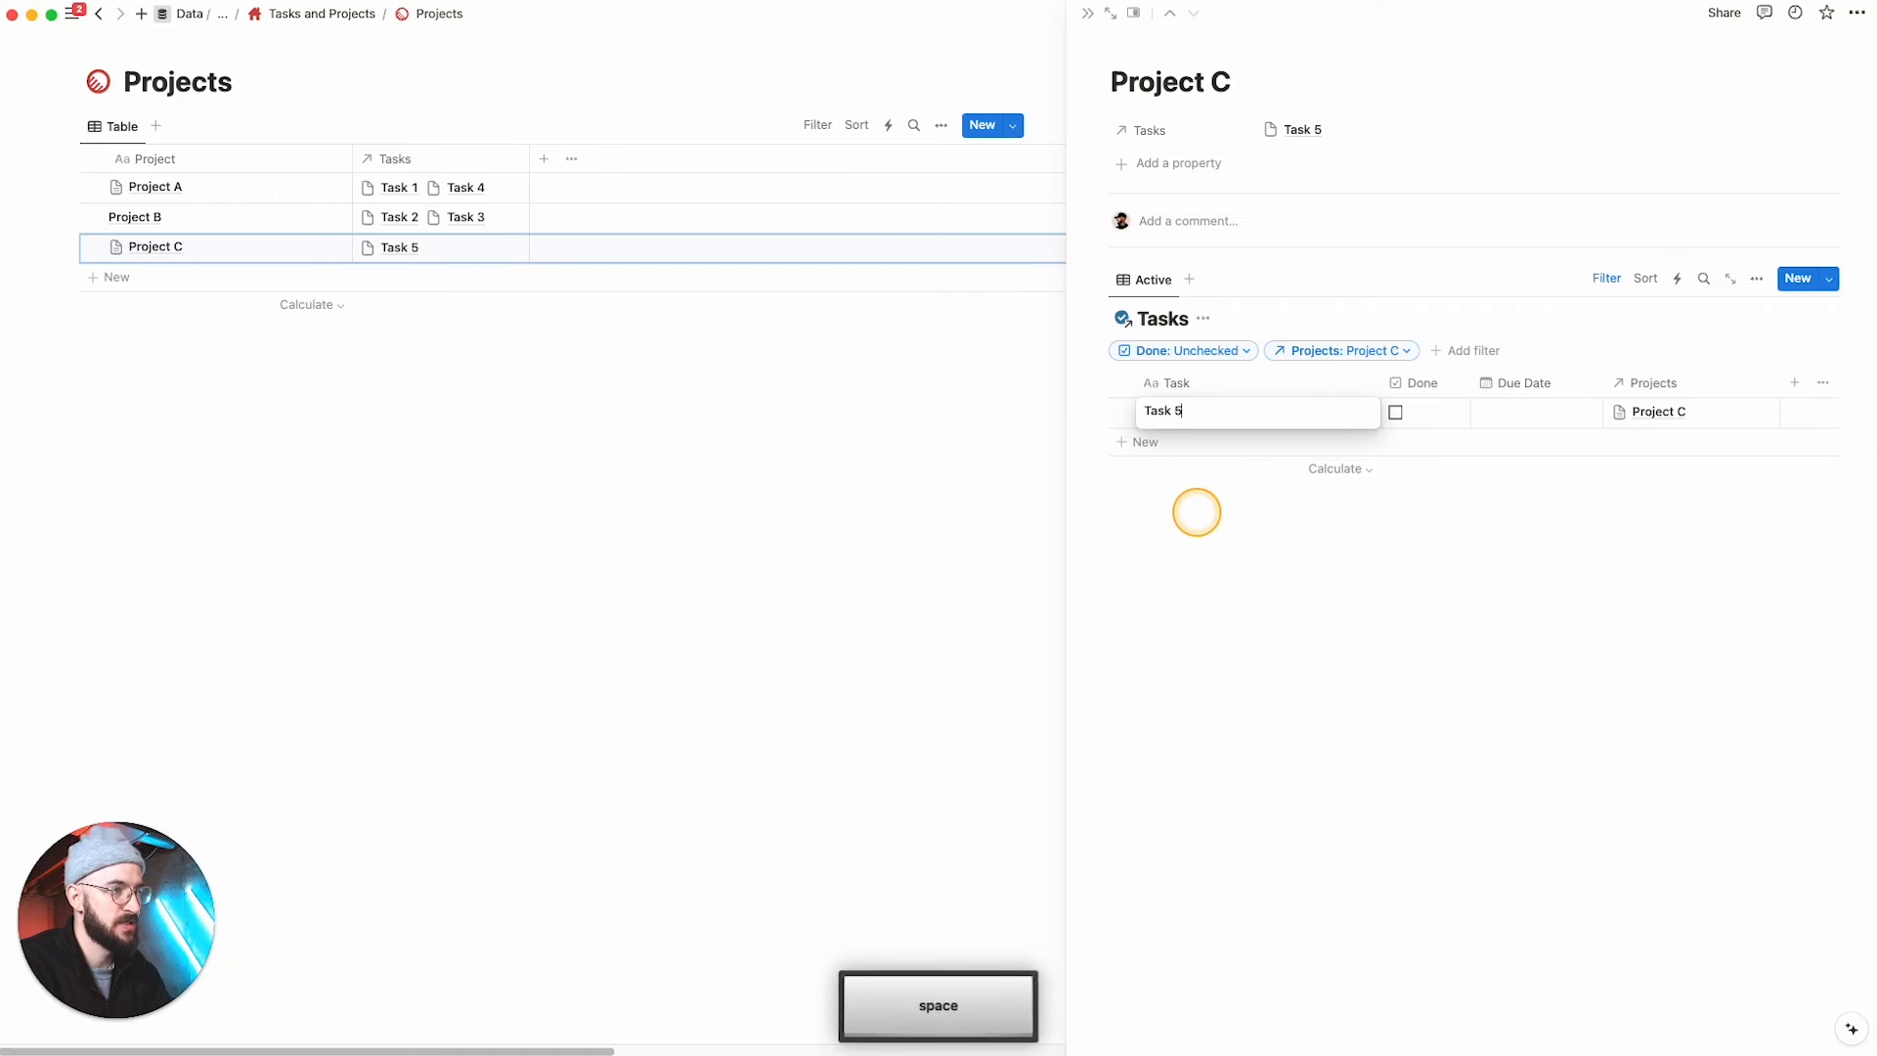
{"action": "key", "text": "Return"}
{"action": "left_click", "coordinate": [1205, 508]}
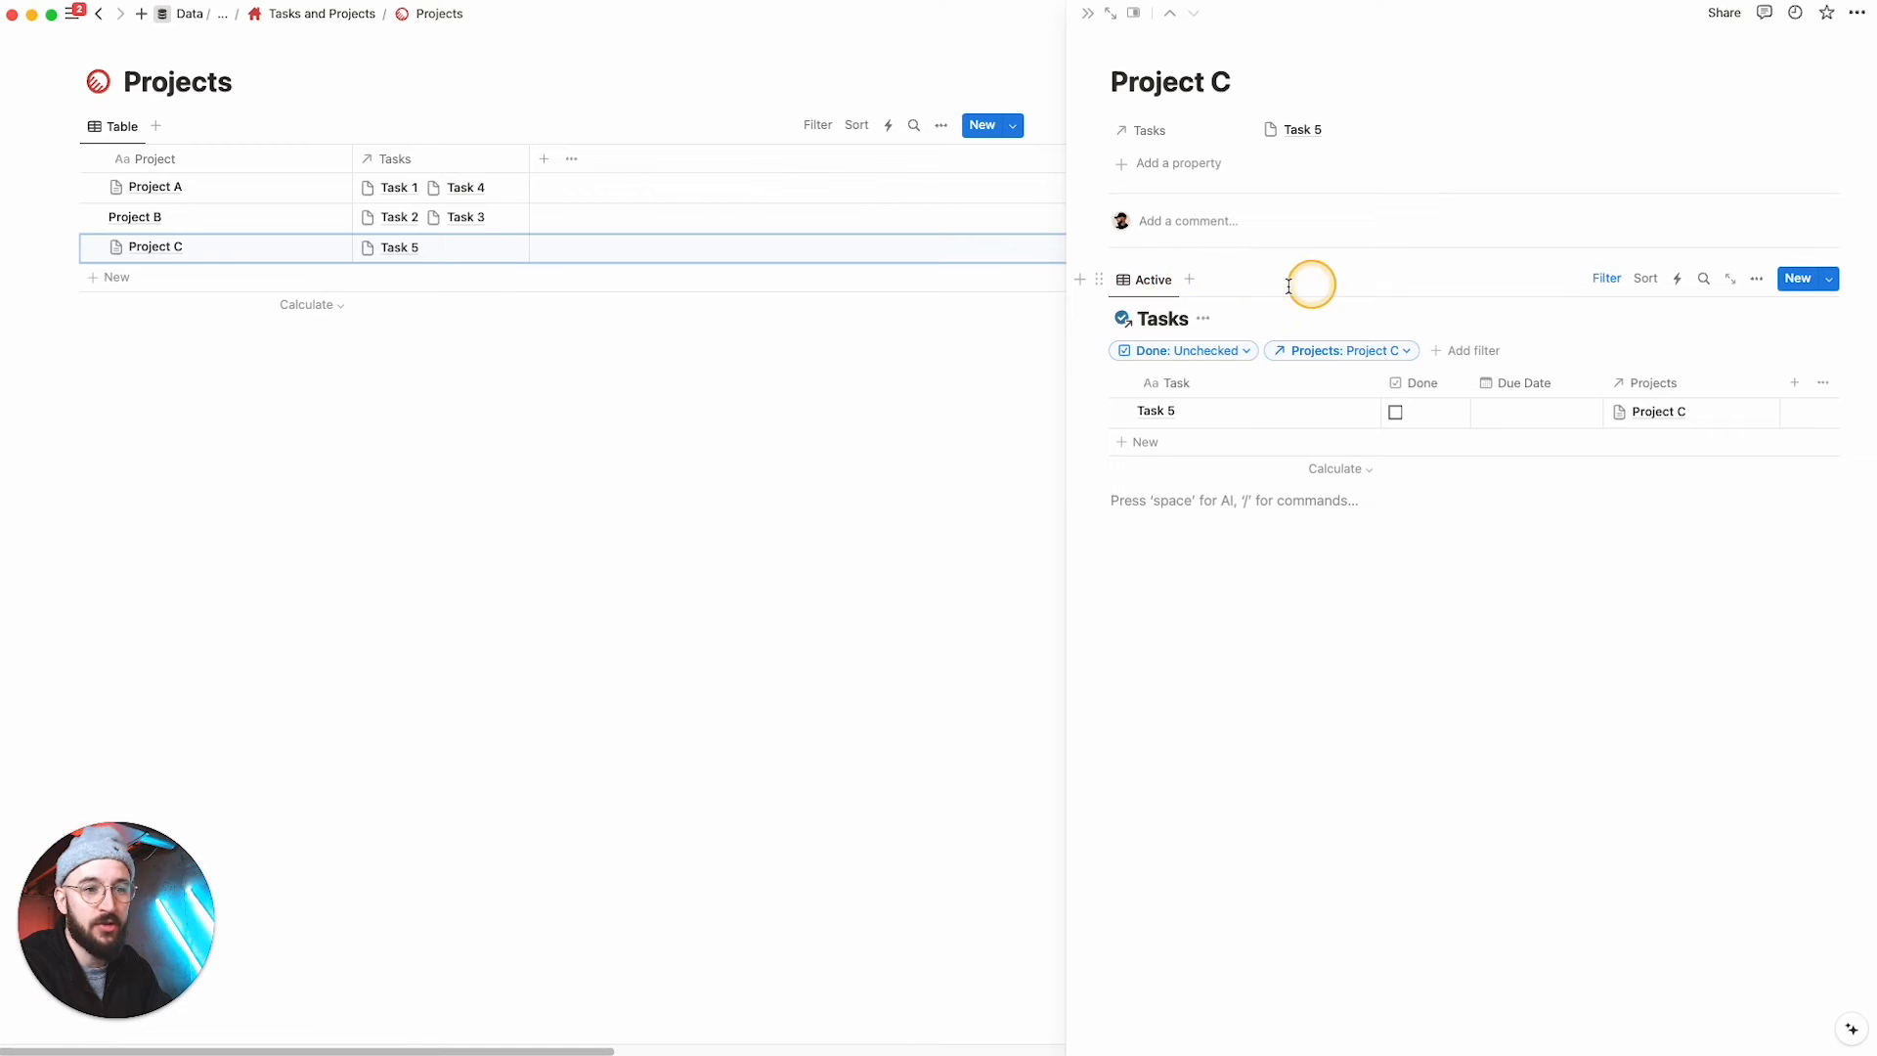
{"action": "left_click", "coordinate": [783, 521]}
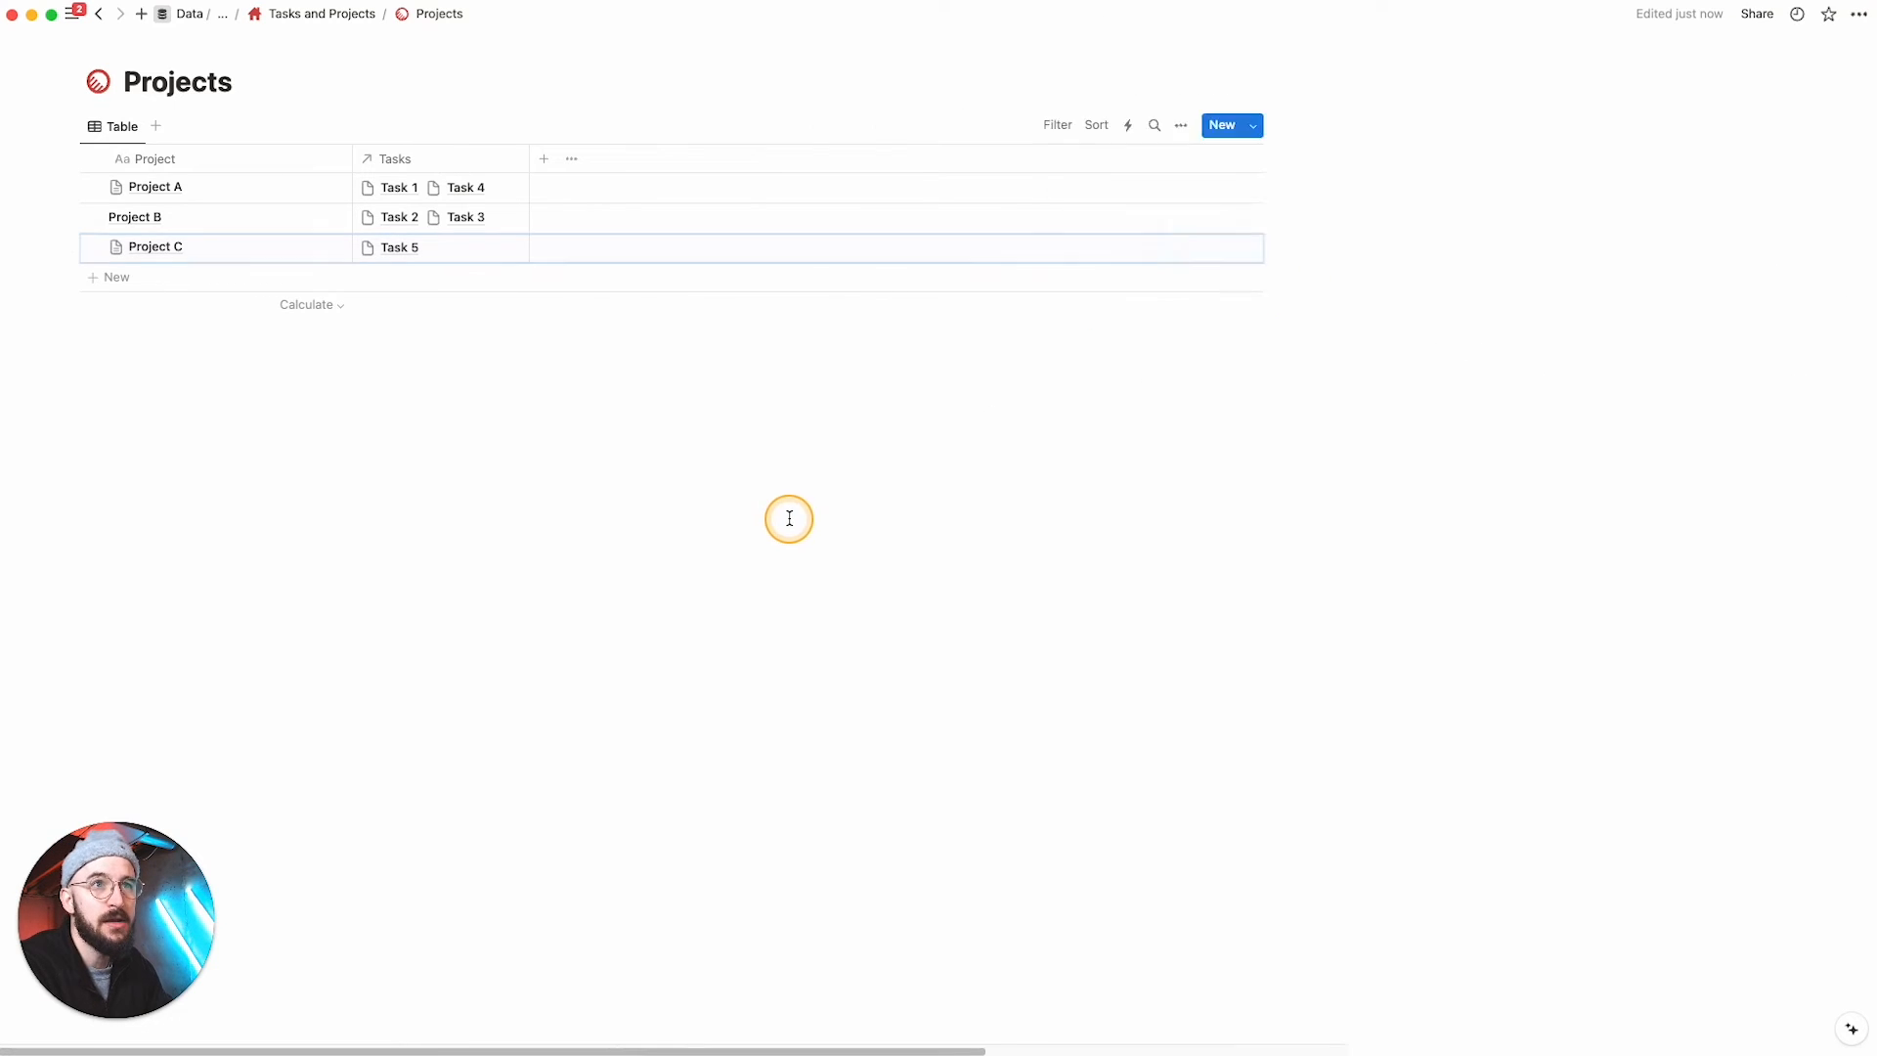
Step: Return to the Tasks and Projects home page and add blank lines above the Projects and Tasks databases
{"action": "left_click", "coordinate": [356, 15]}
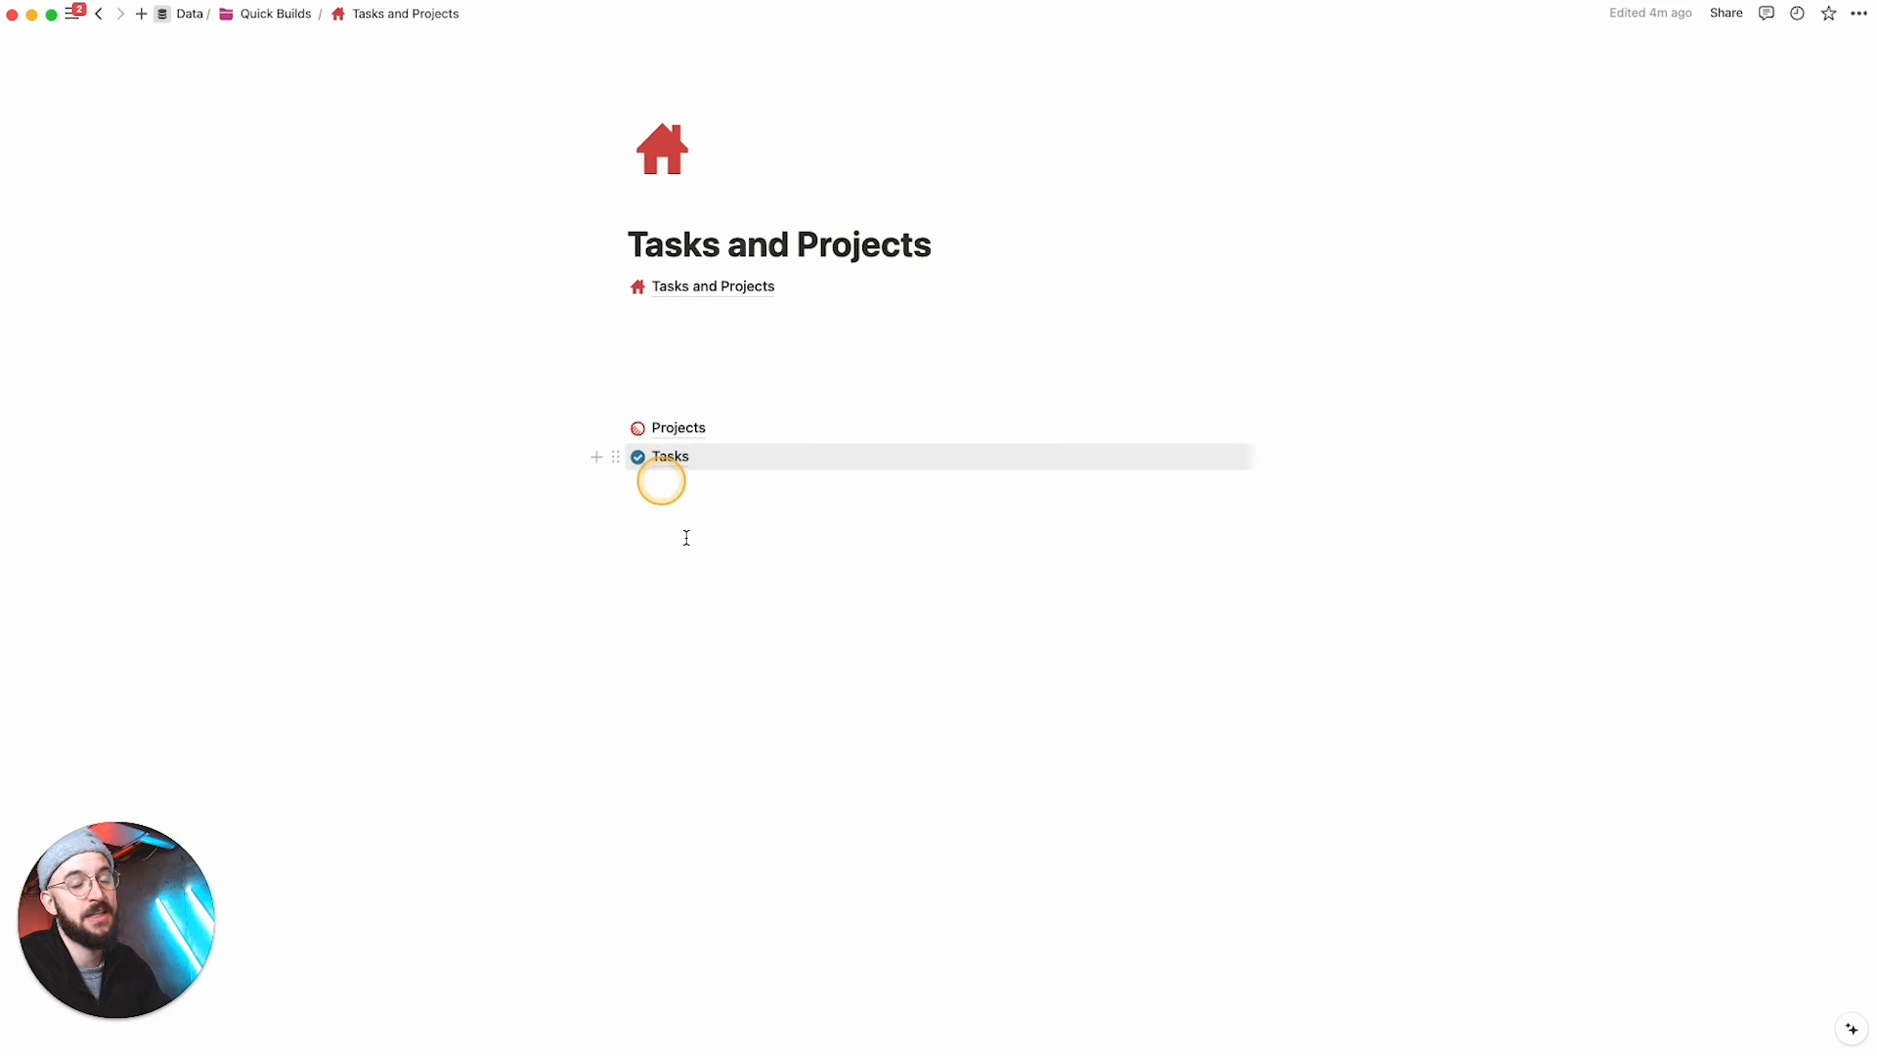
{"action": "mouse_move", "coordinate": [672, 463]}
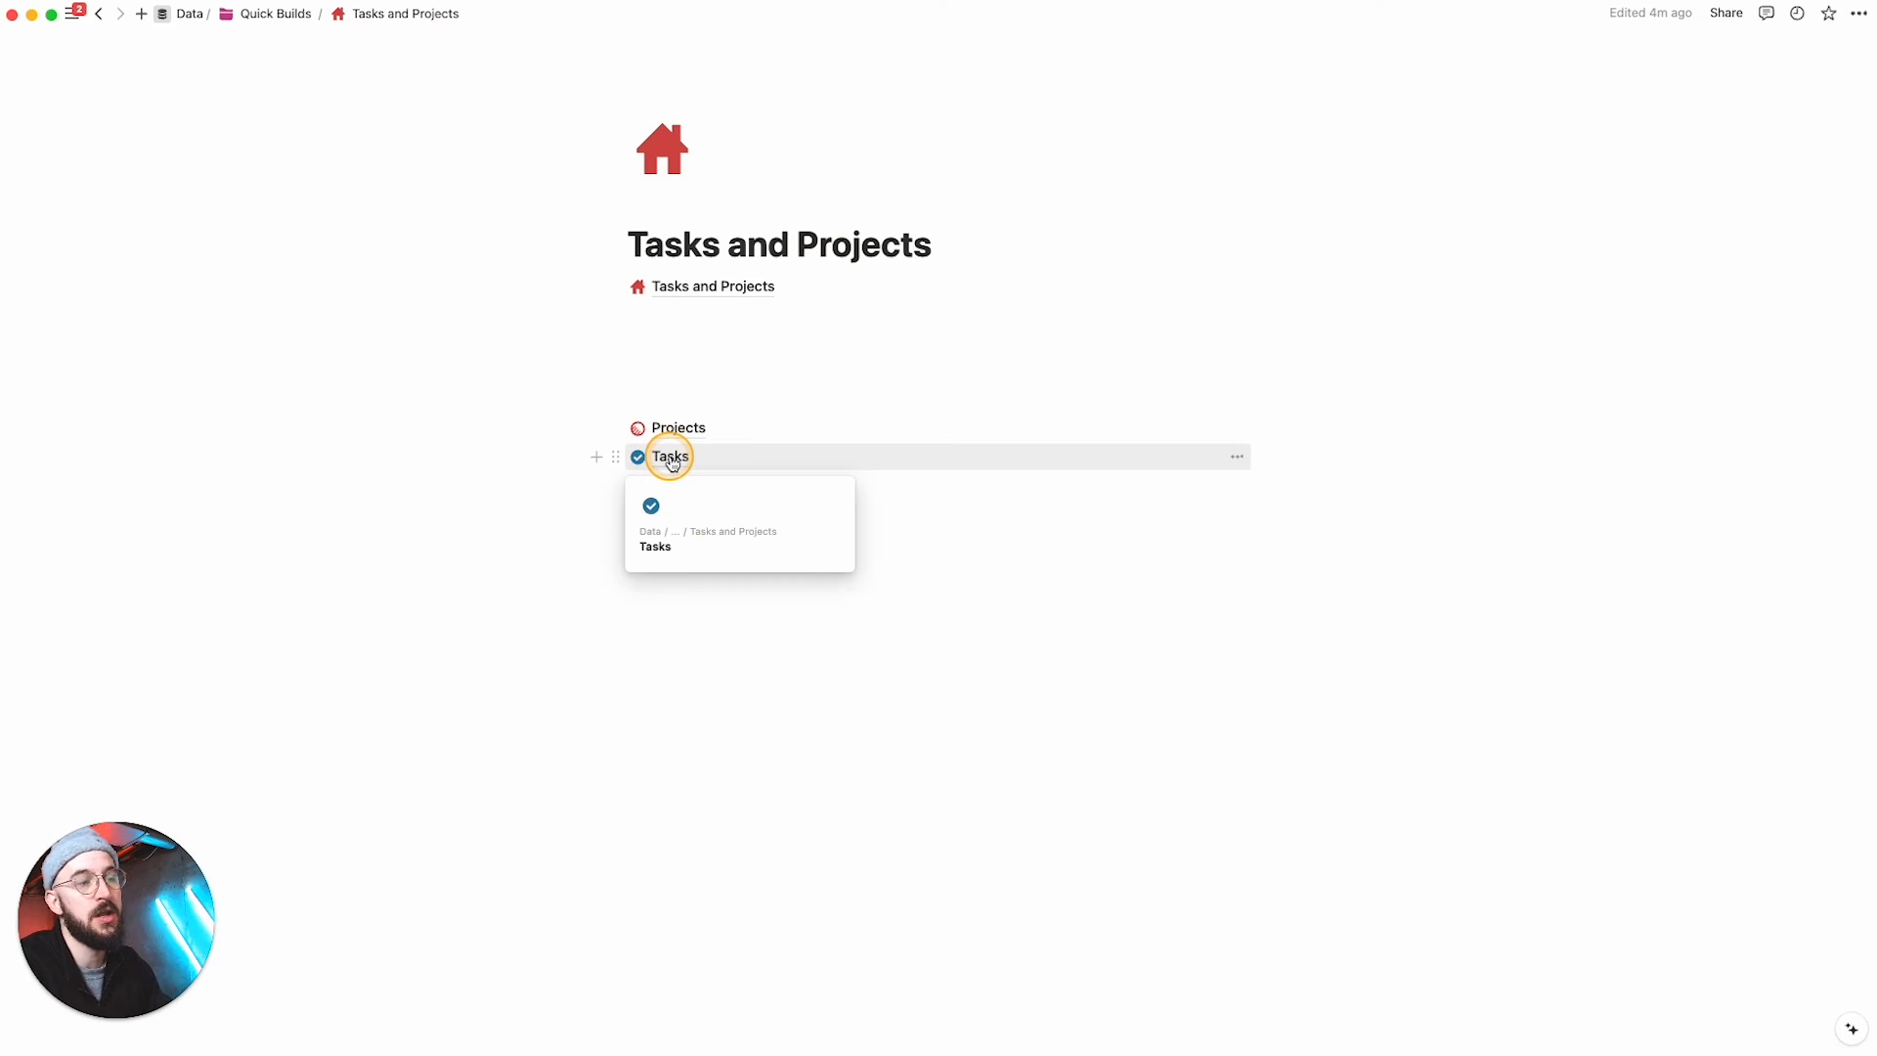
{"action": "left_click", "coordinate": [684, 375]}
{"action": "key", "text": "Return"}
{"action": "key", "text": "Return"}
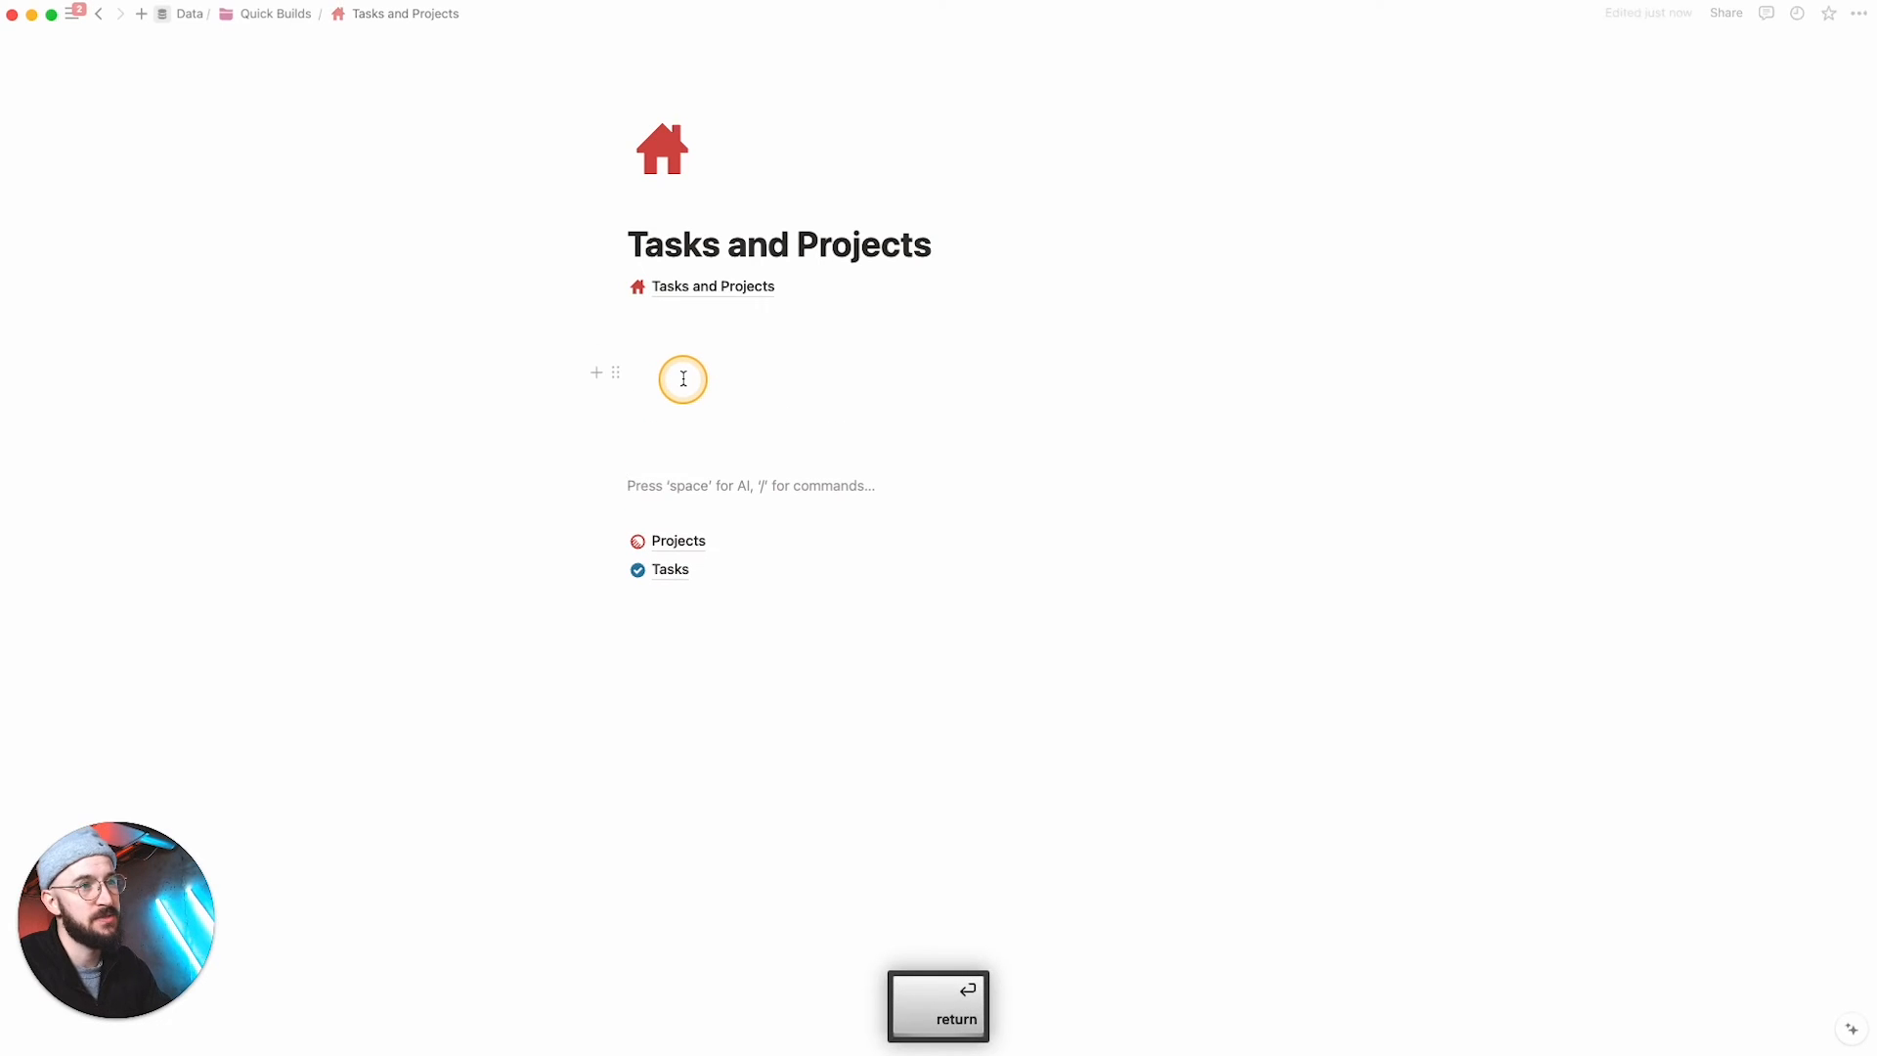
Step: Insert a linked database view on the home page, using the Tasks database from Tasks and Projects and its All view
{"action": "left_click", "coordinate": [683, 378]}
{"action": "type", "text": "/linked"}
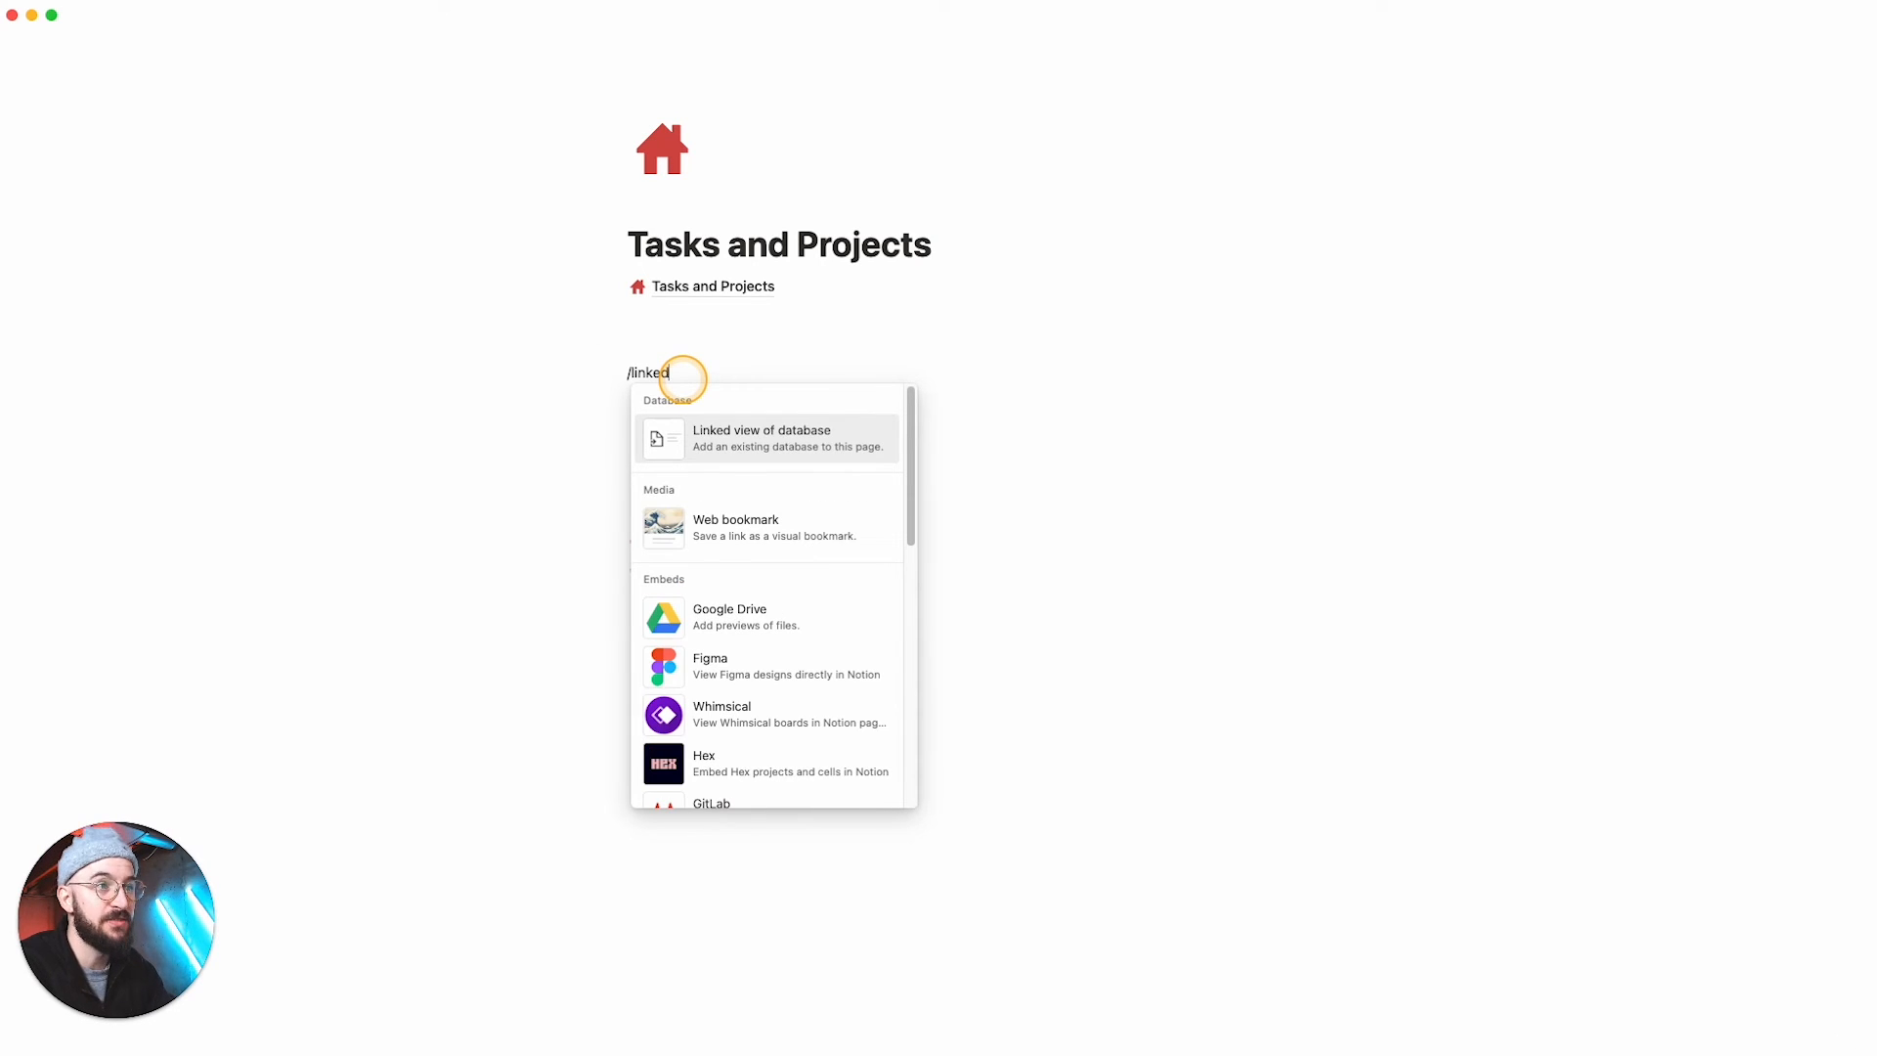
{"action": "left_click", "coordinate": [712, 435]}
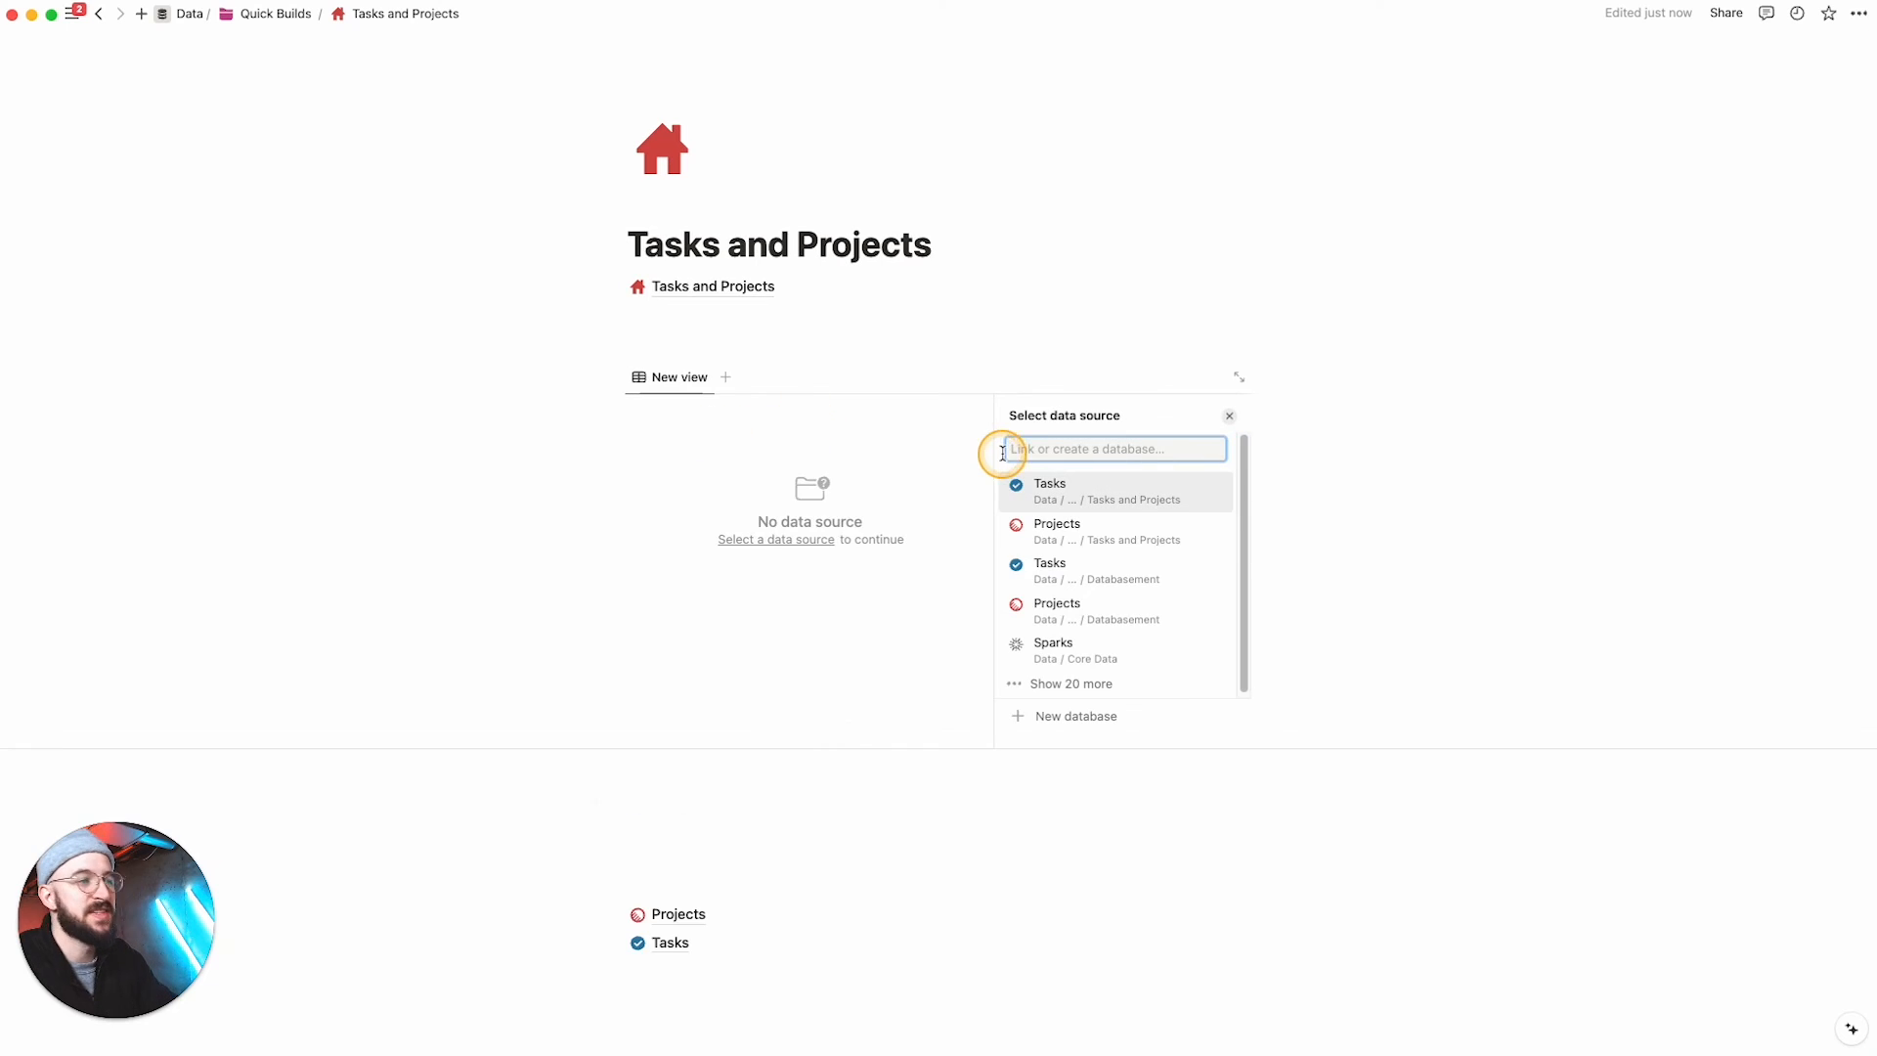
{"action": "left_click", "coordinate": [1163, 495]}
{"action": "left_click", "coordinate": [1161, 495]}
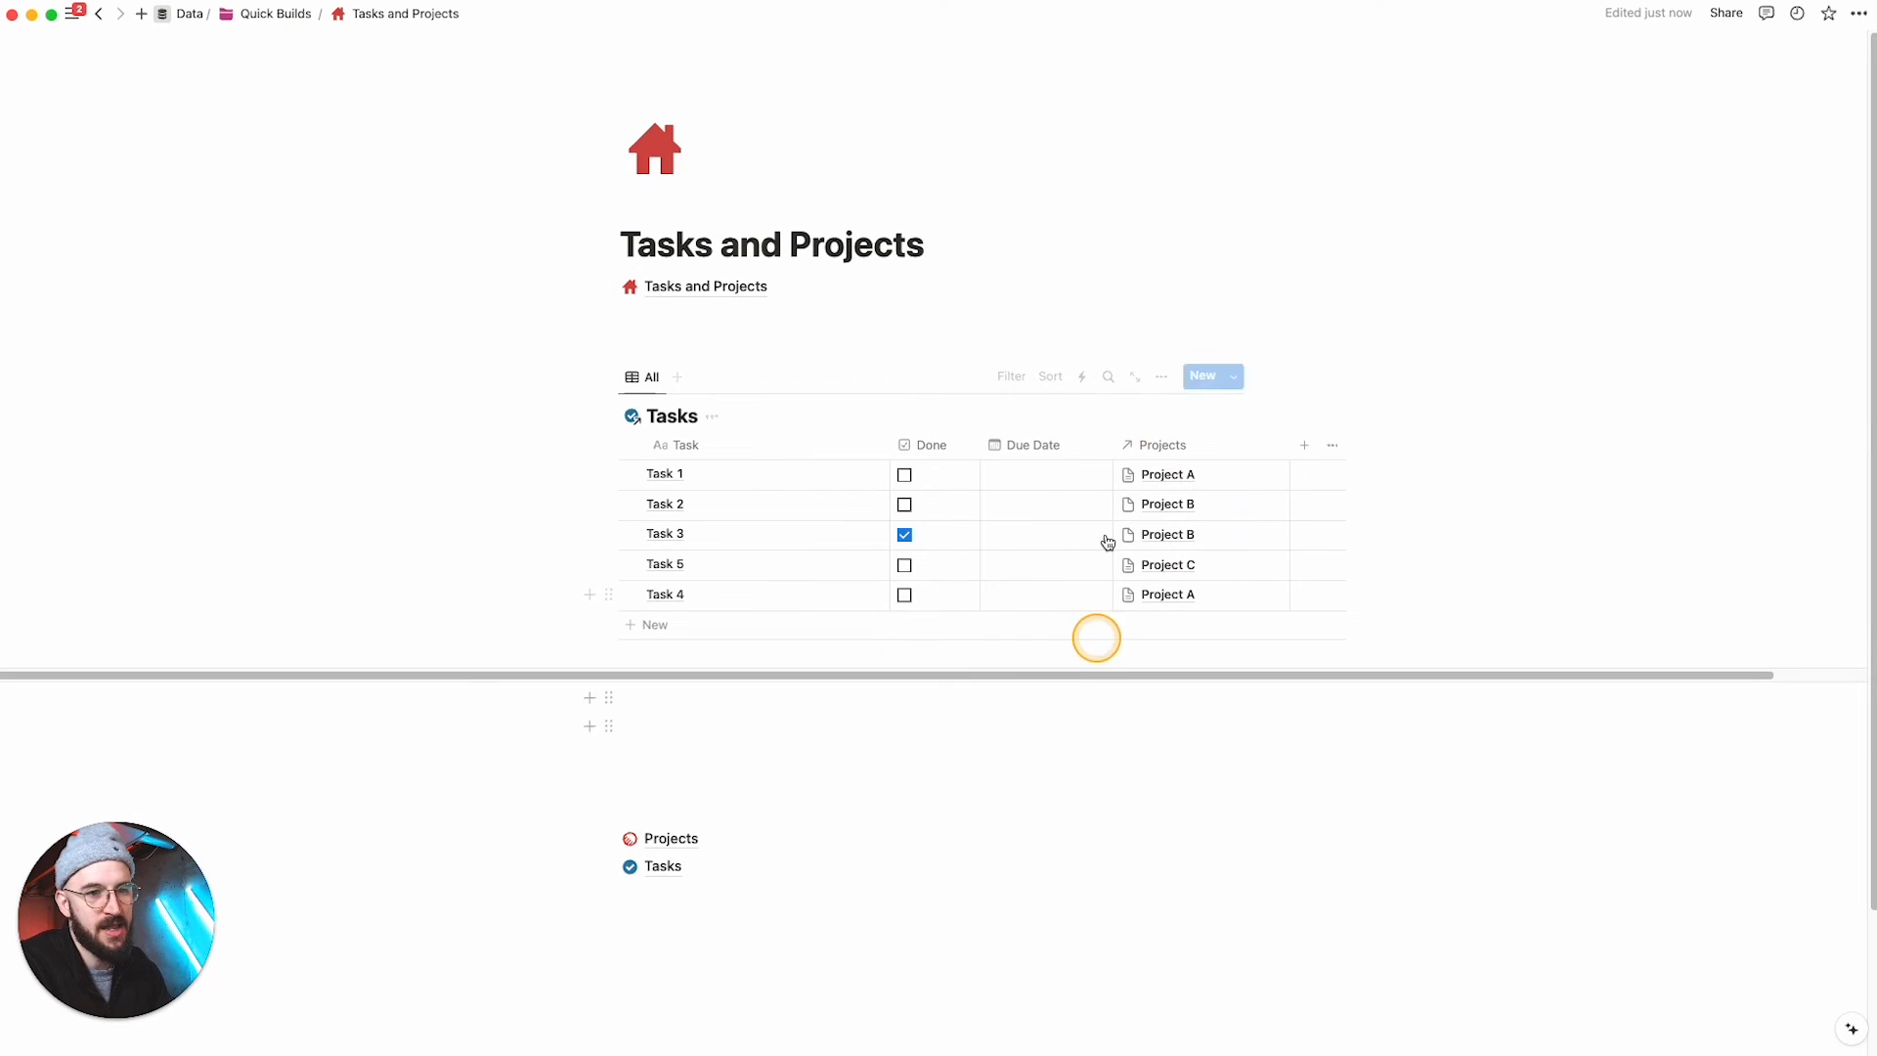
Step: Open the original Tasks database to compare it with the linked view, and return to the home page
{"action": "left_click", "coordinate": [679, 877]}
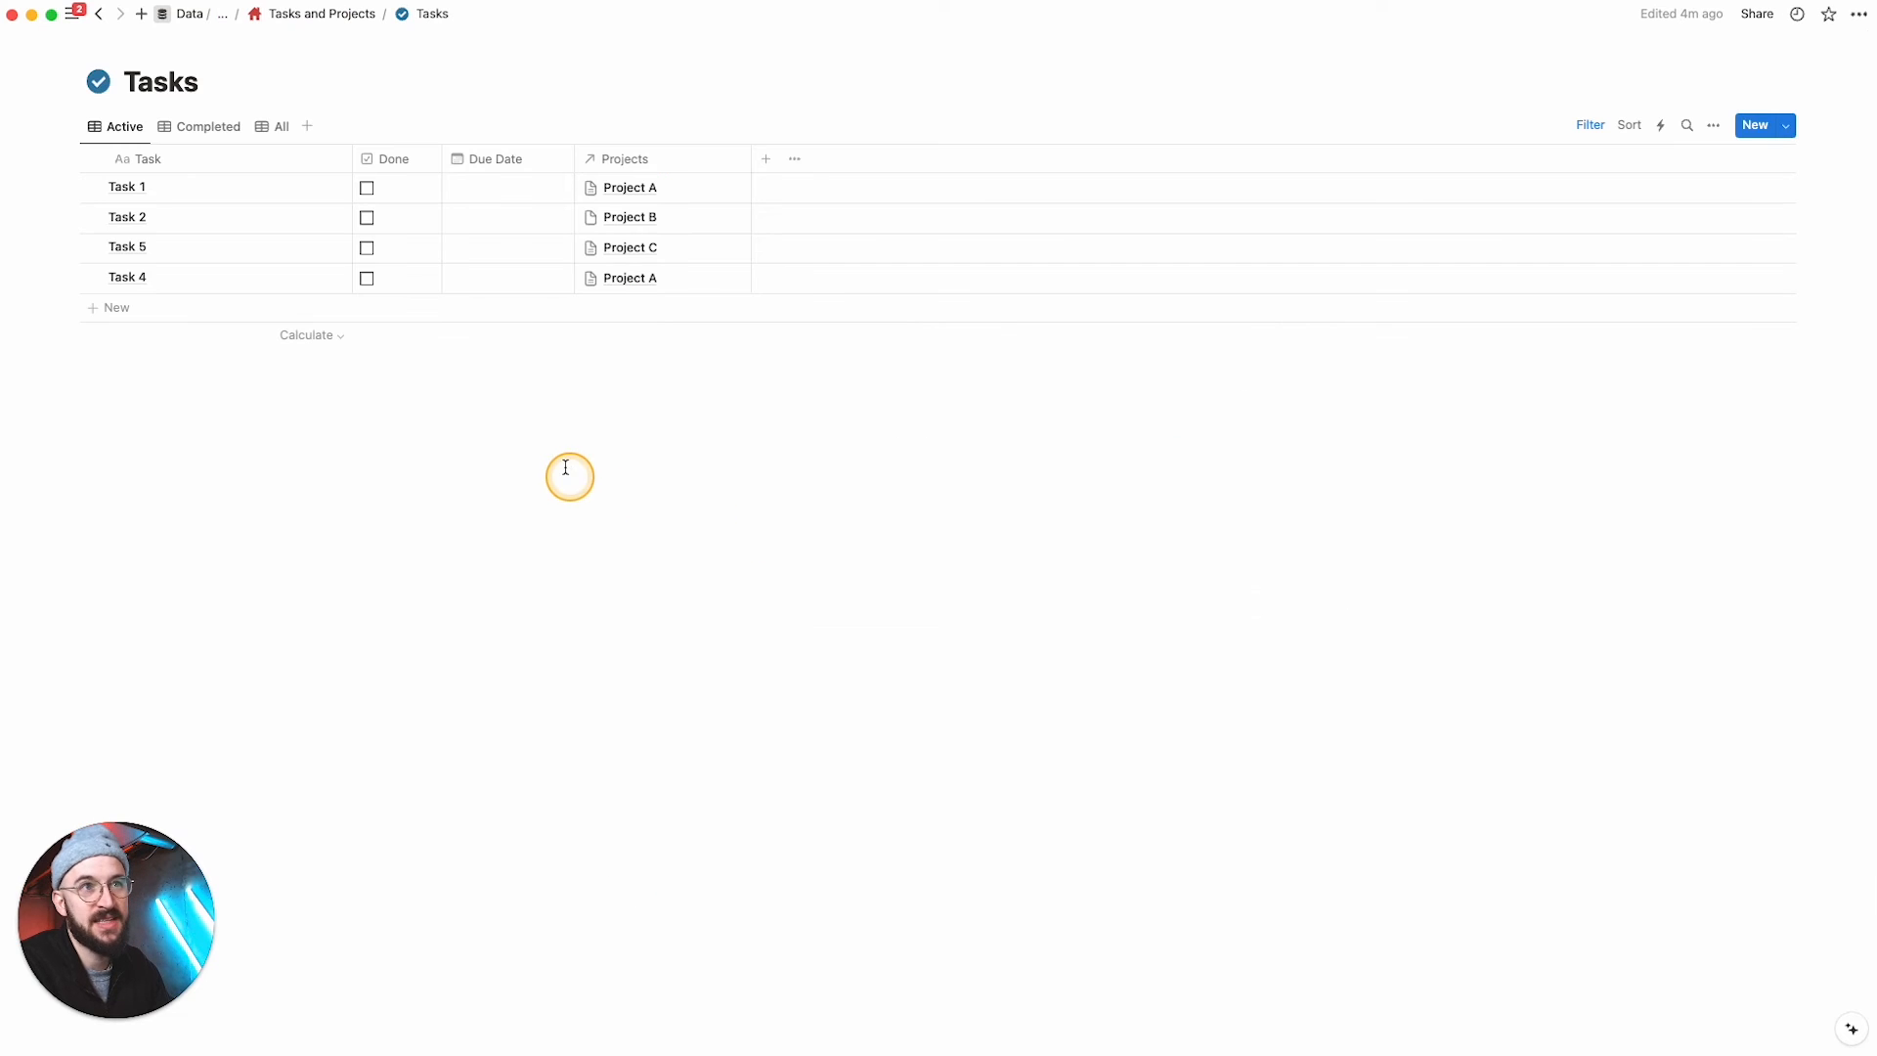
{"action": "left_click", "coordinate": [347, 14]}
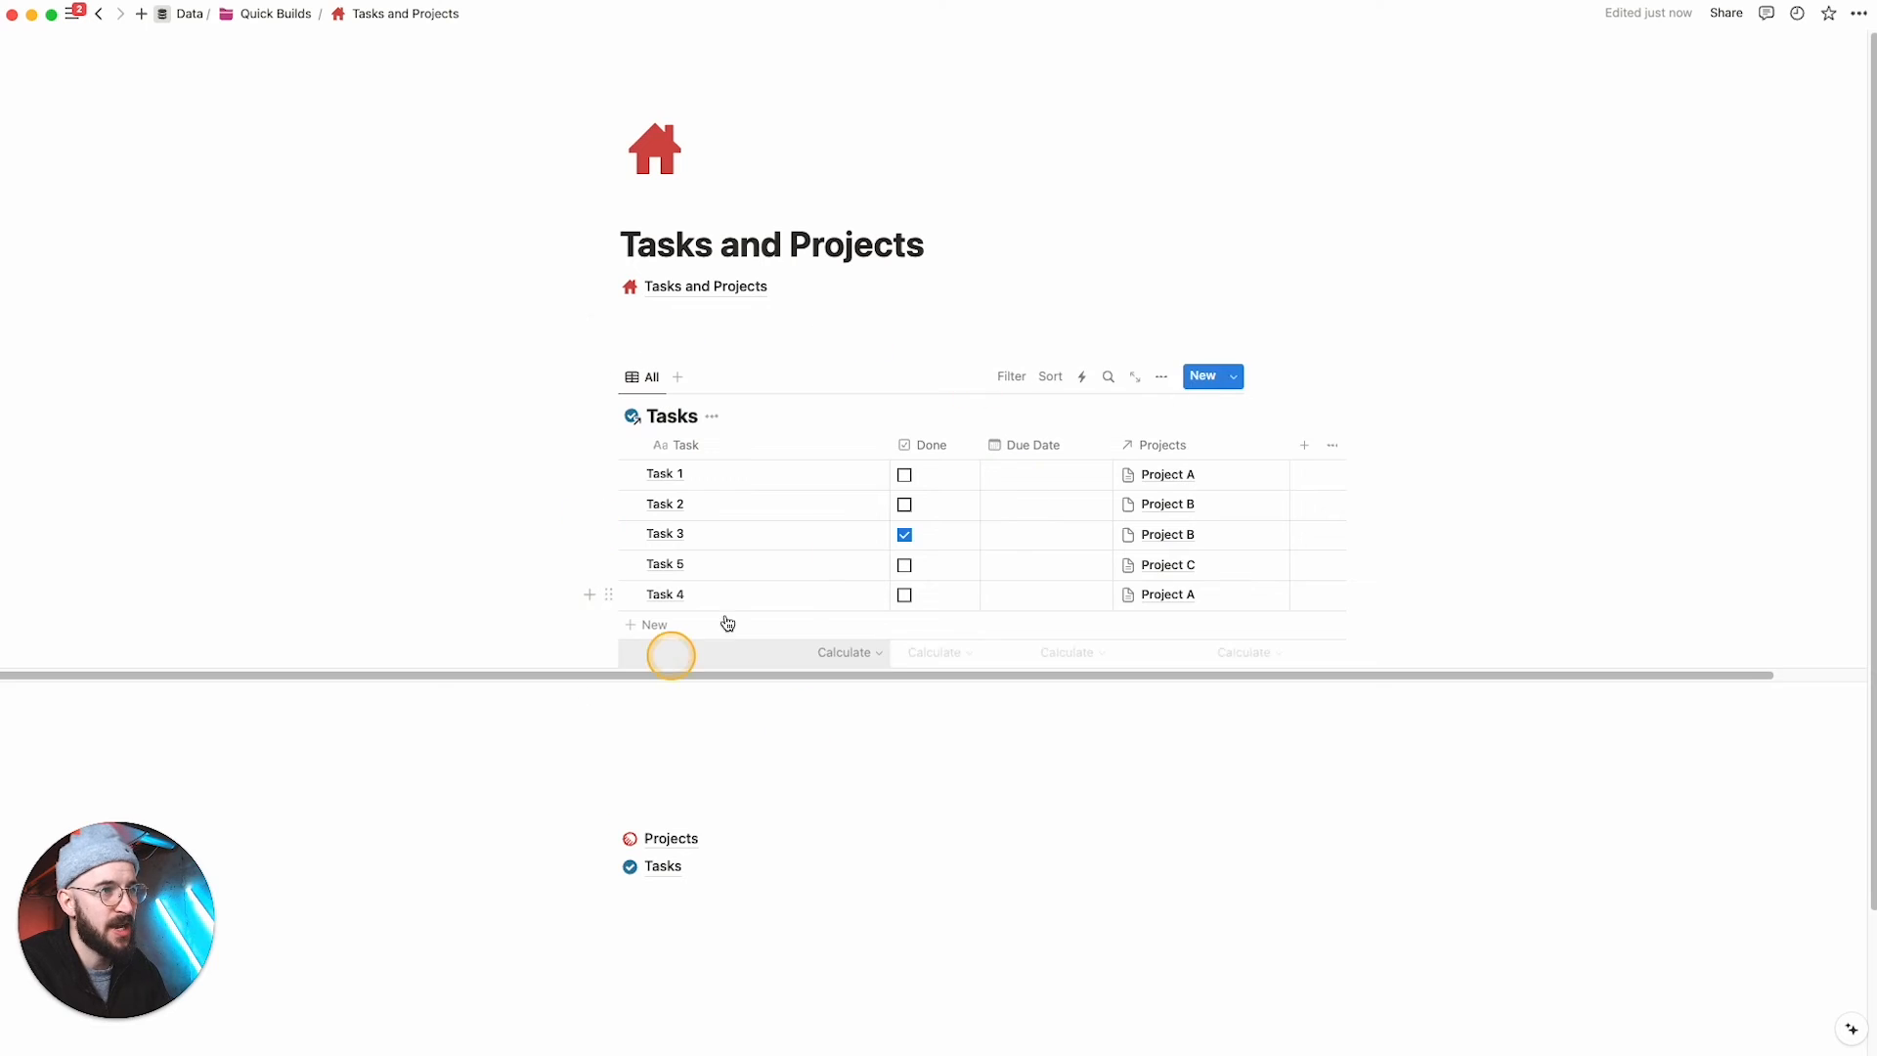
{"action": "mouse_move", "coordinate": [1012, 383]}
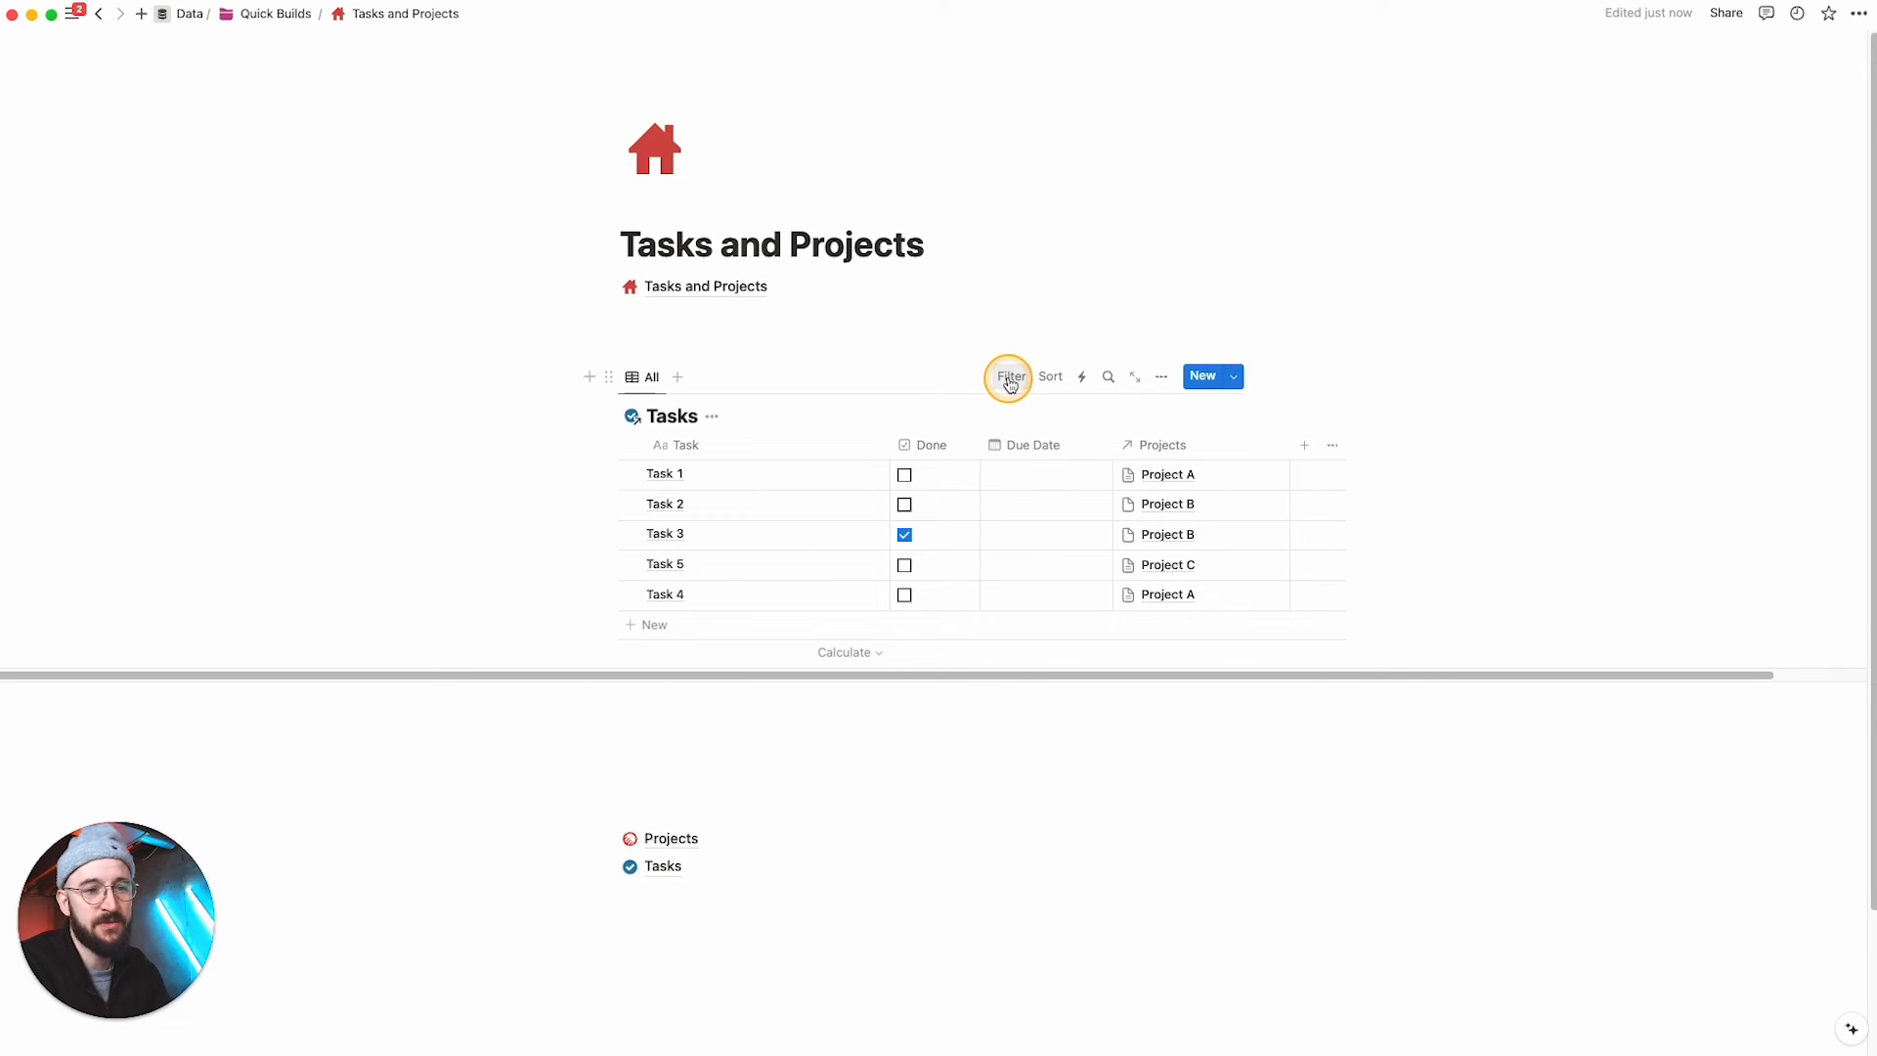
Step: Add a Person property to the linked Tasks view and move its column after Projects
{"action": "left_click", "coordinate": [1308, 447]}
{"action": "type", "text": "person"}
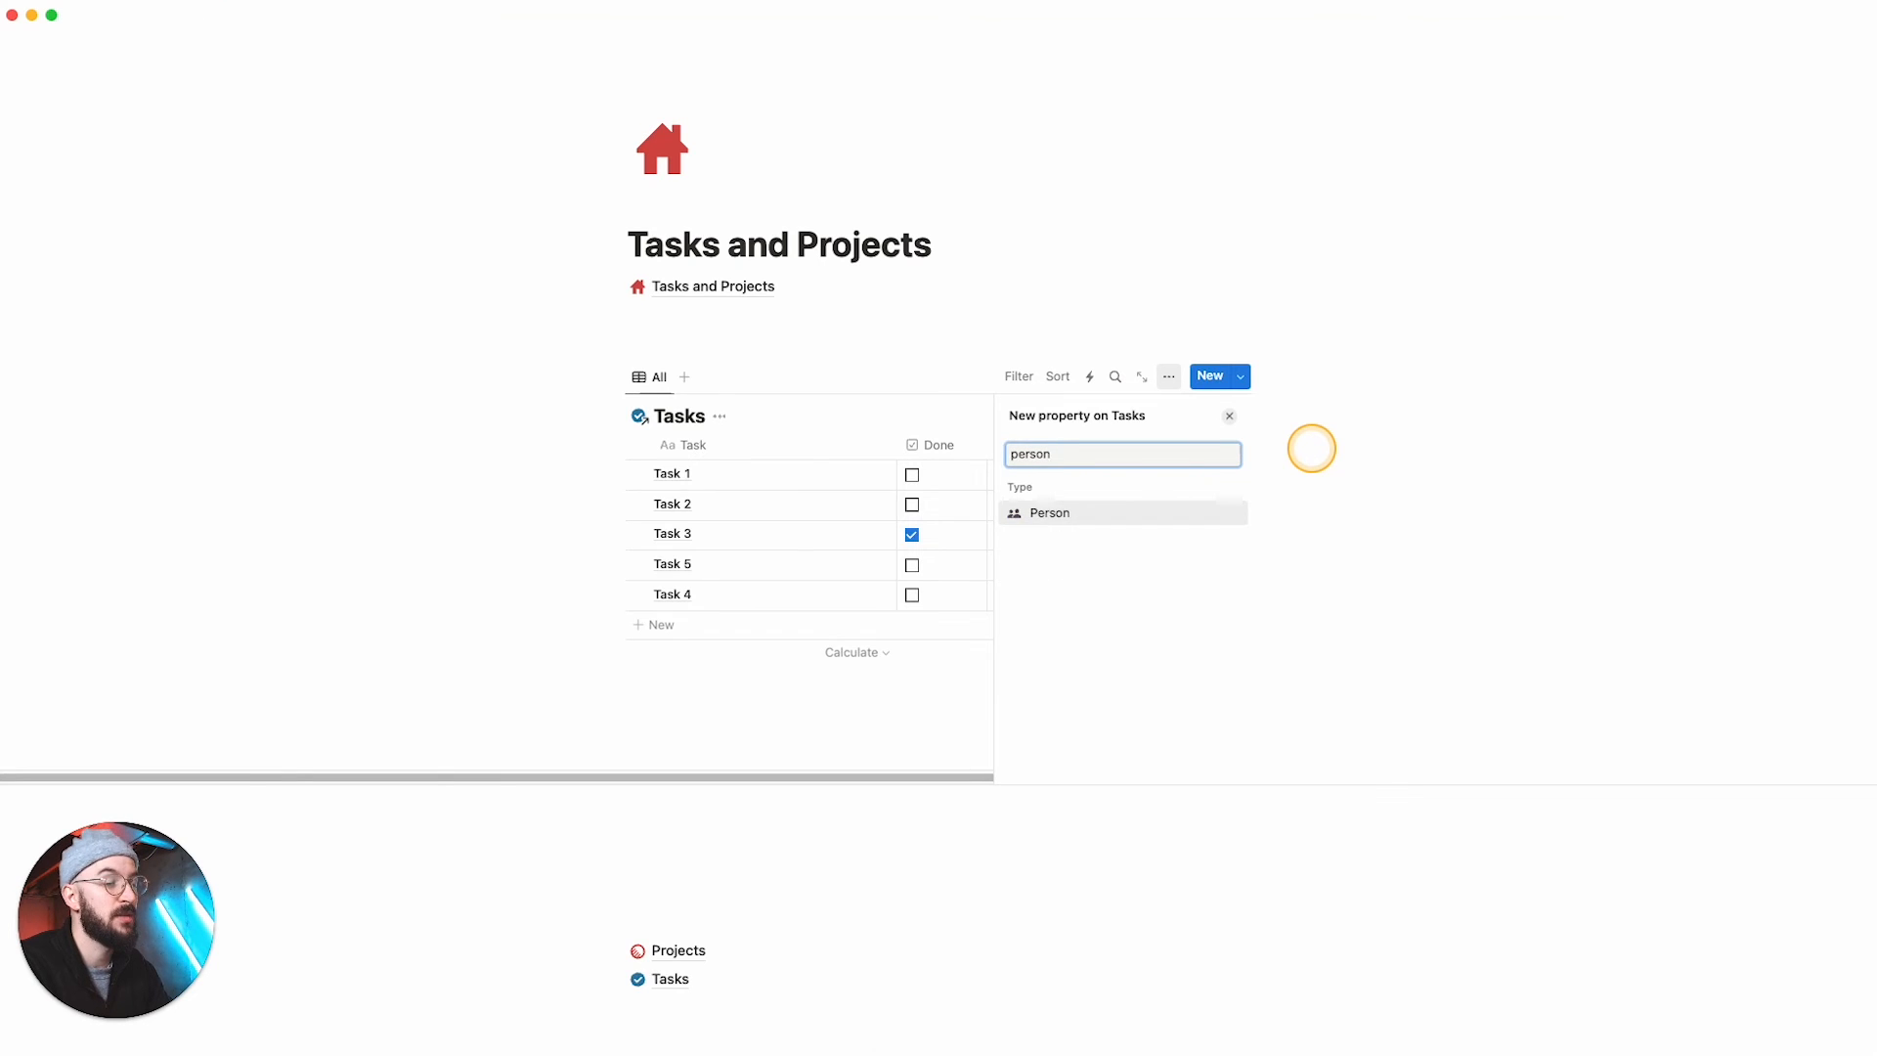
{"action": "key", "text": "Return"}
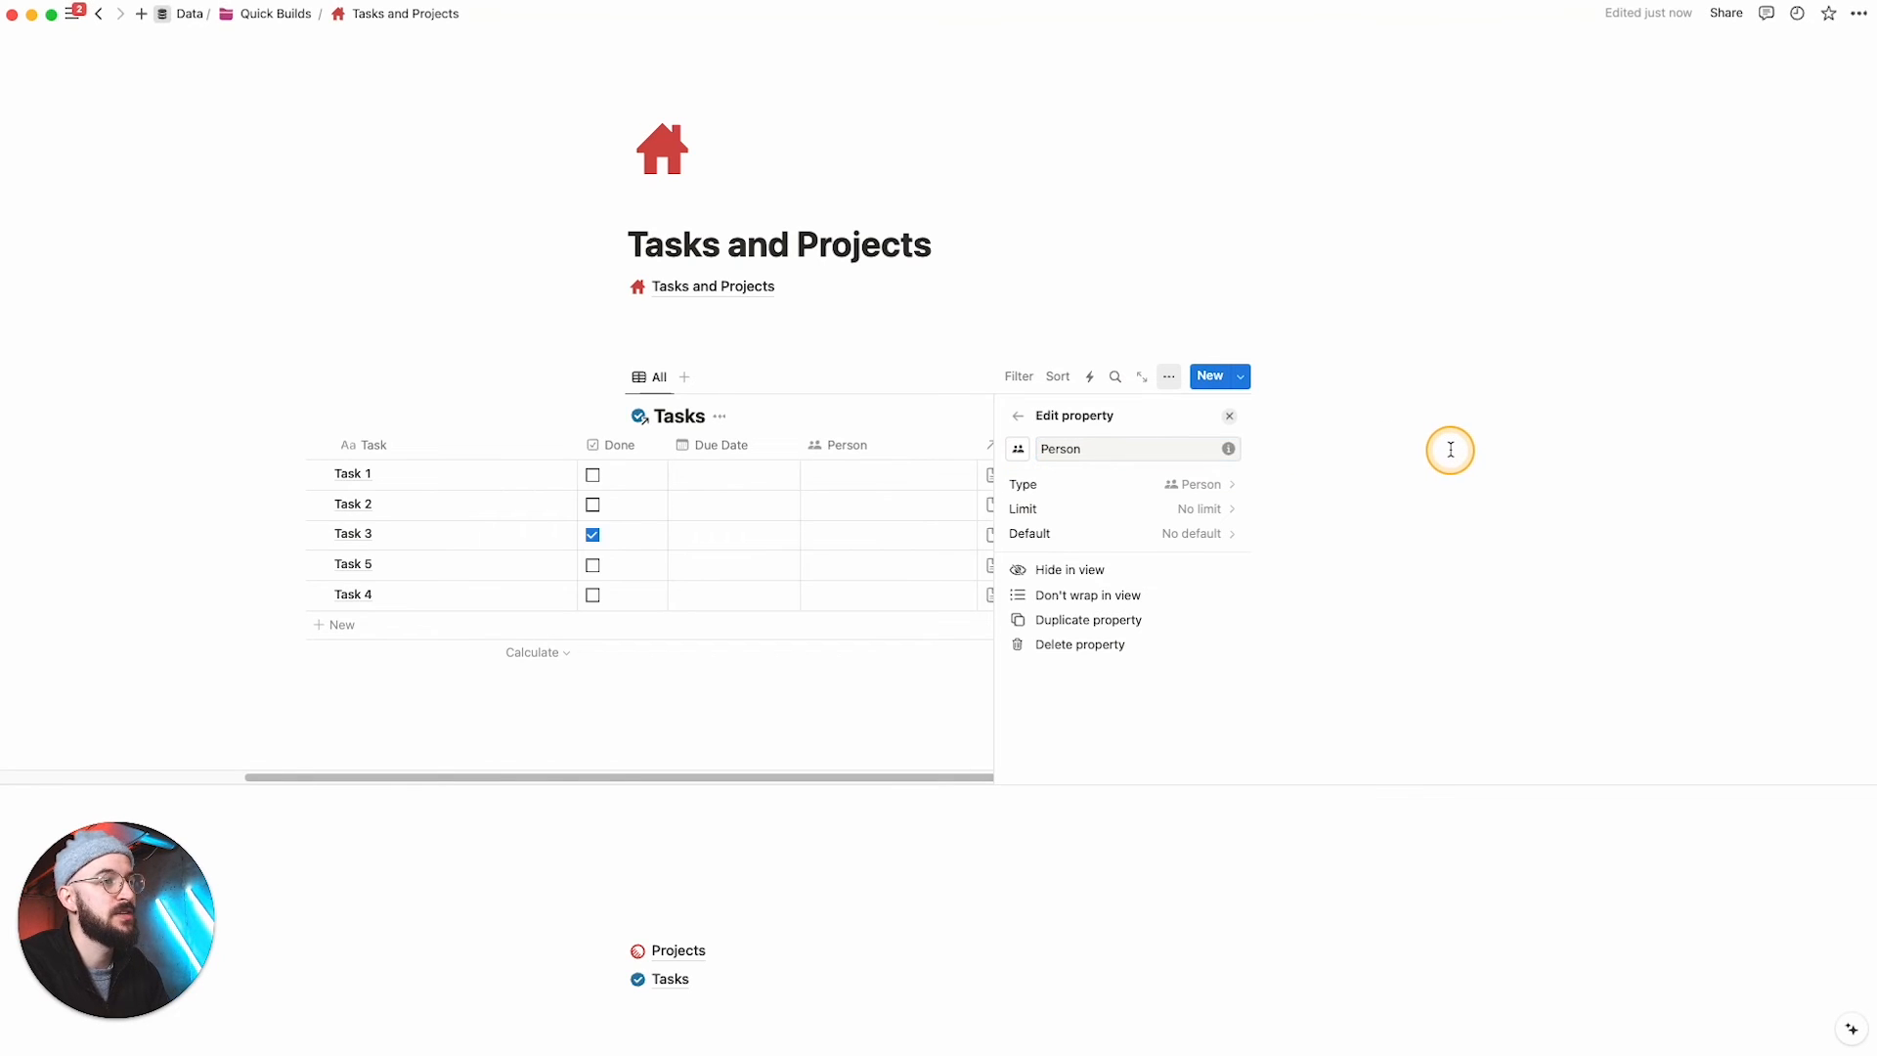
{"action": "left_click", "coordinate": [1231, 418]}
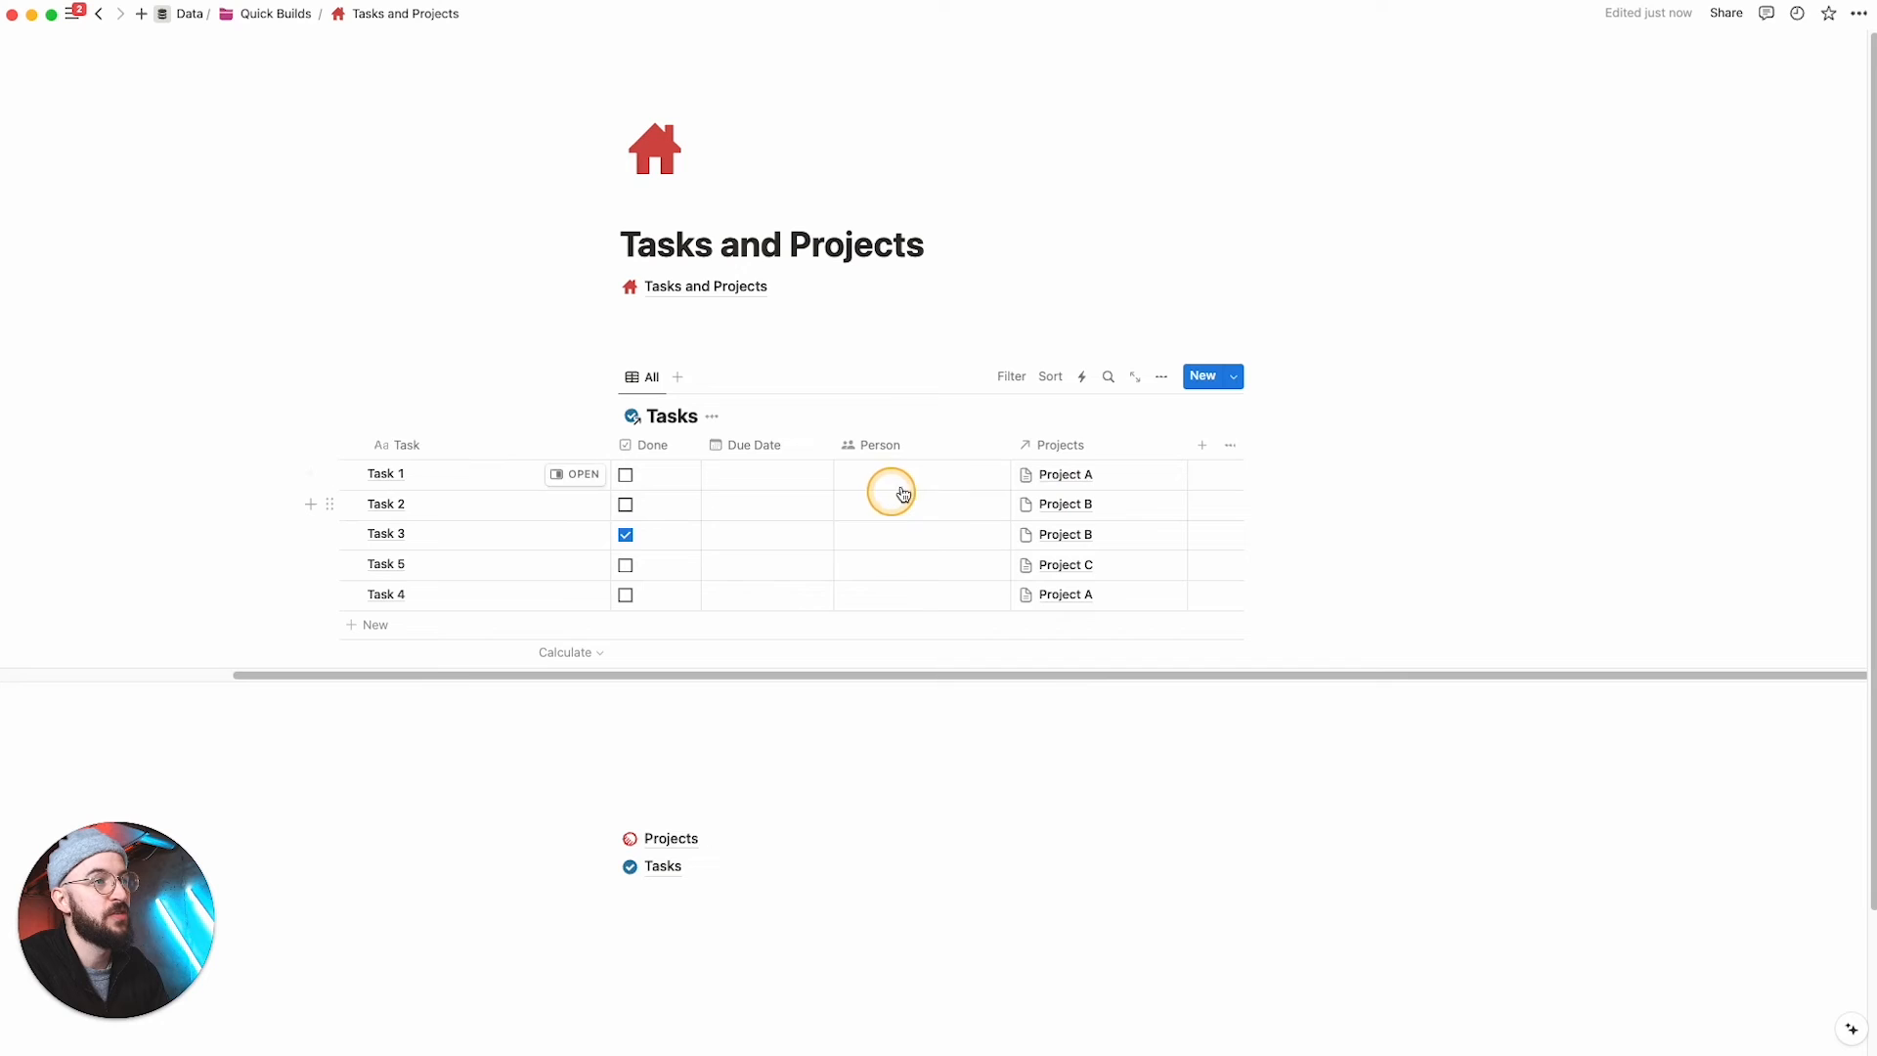
{"action": "left_click_drag", "start_coordinate": [1069, 449], "coordinate": [988, 456]}
Step: Assign the workspace owner to Task 1 in the Person column and copy that assignment to Task 2
{"action": "left_click", "coordinate": [1091, 480]}
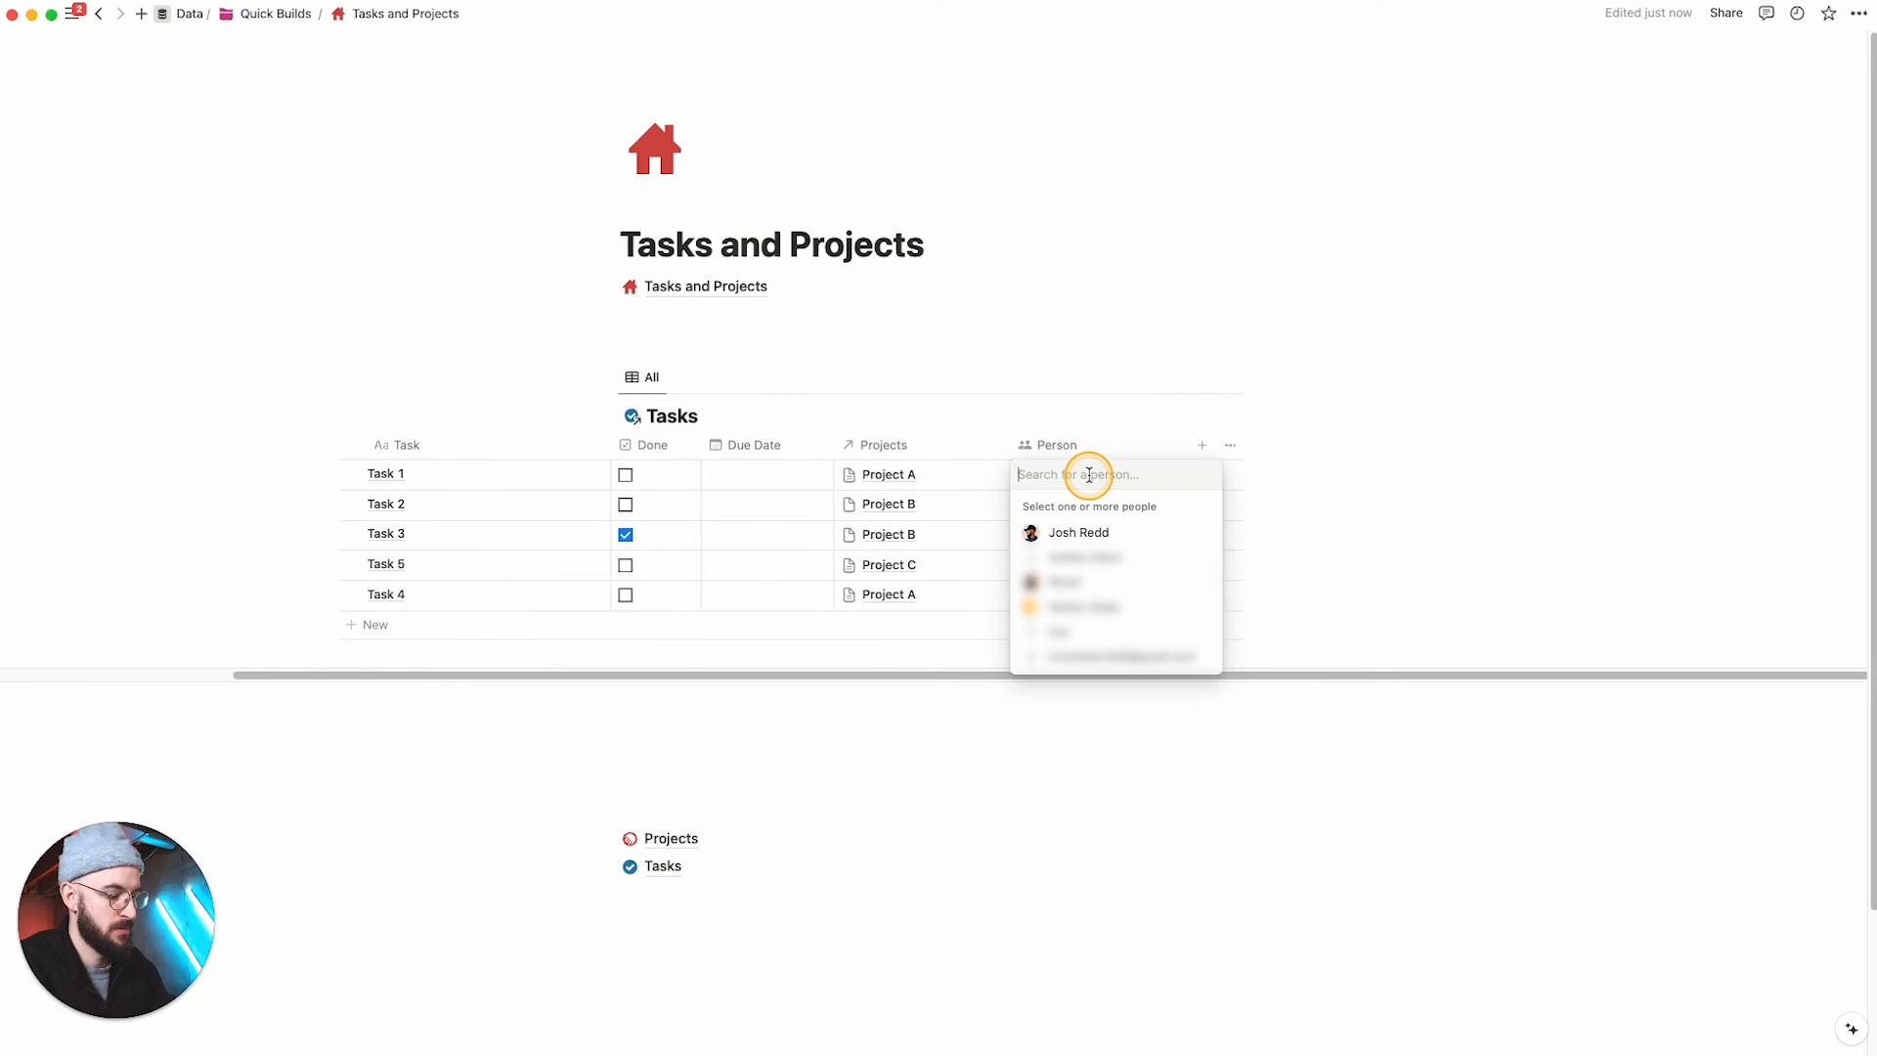
{"action": "type", "text": "josh"}
{"action": "left_click", "coordinate": [1075, 532]}
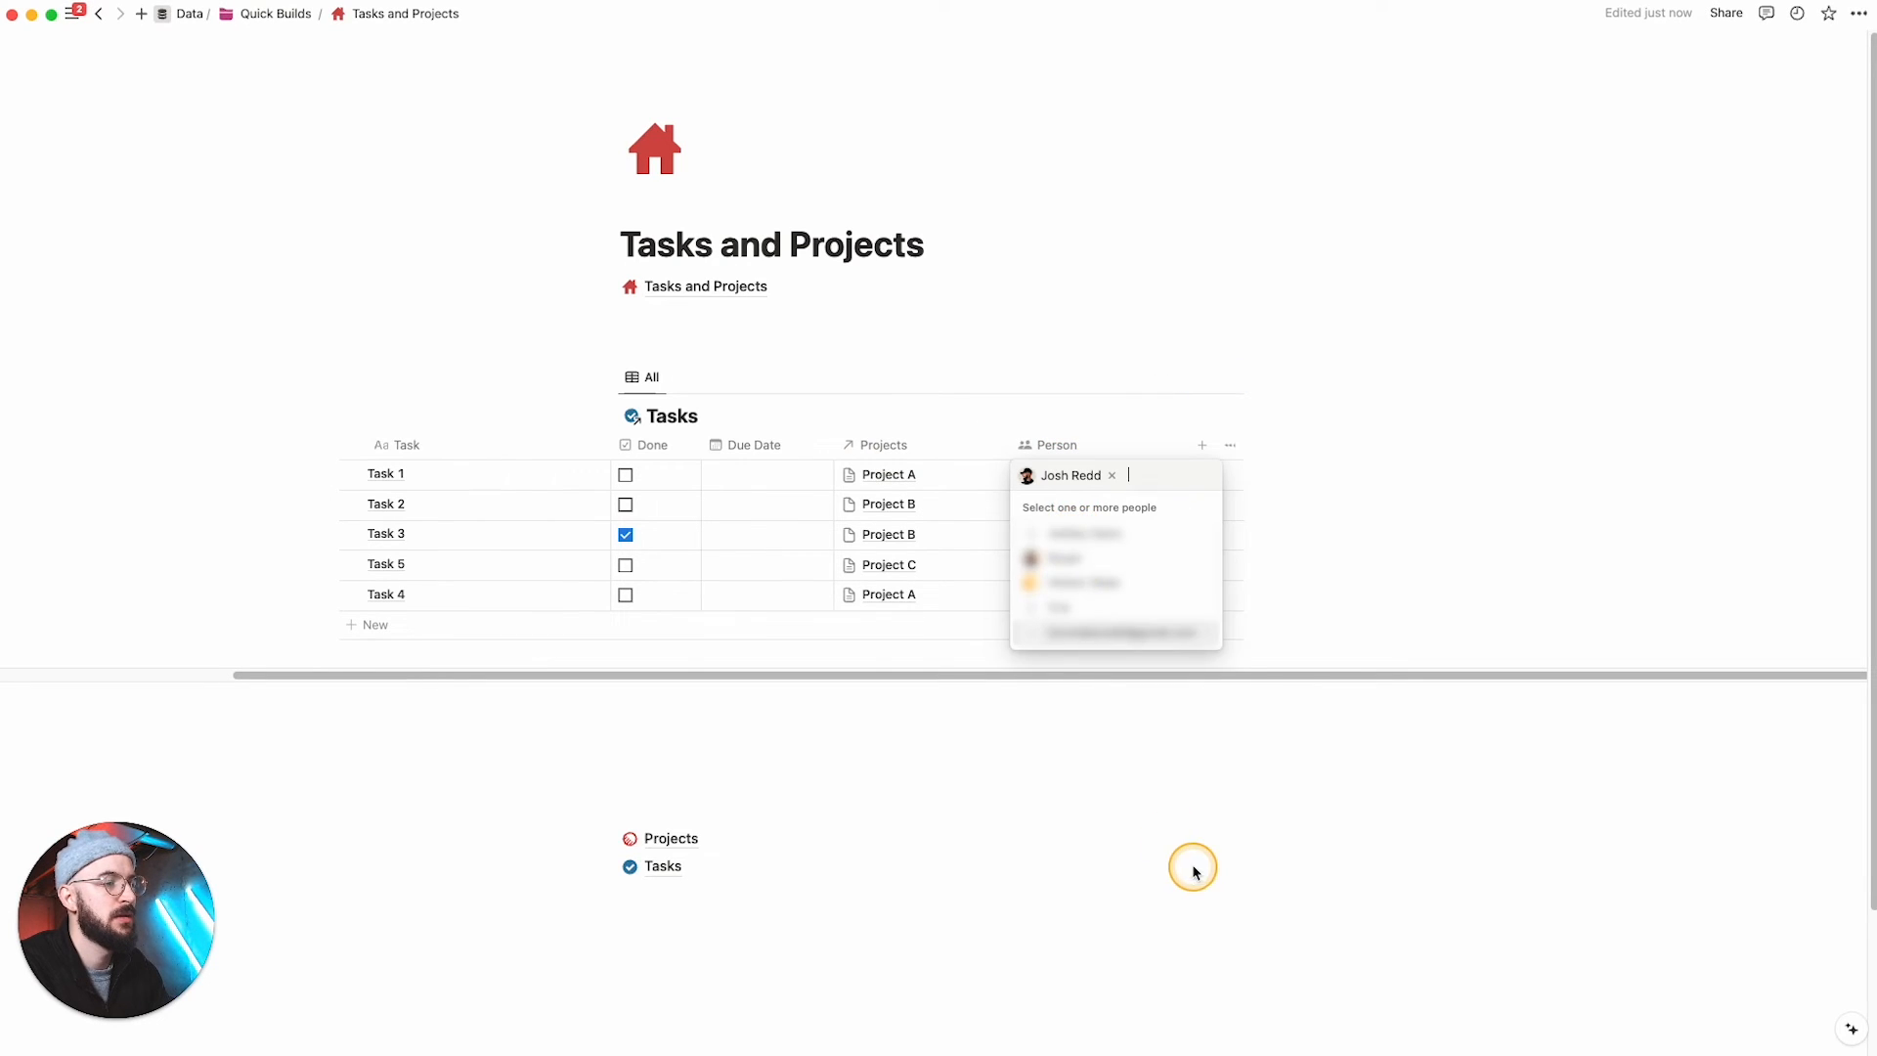
{"action": "left_click", "coordinate": [1194, 867]}
{"action": "scroll", "coordinate": [1073, 478], "scroll_direction": "down", "scroll_amount": 1}
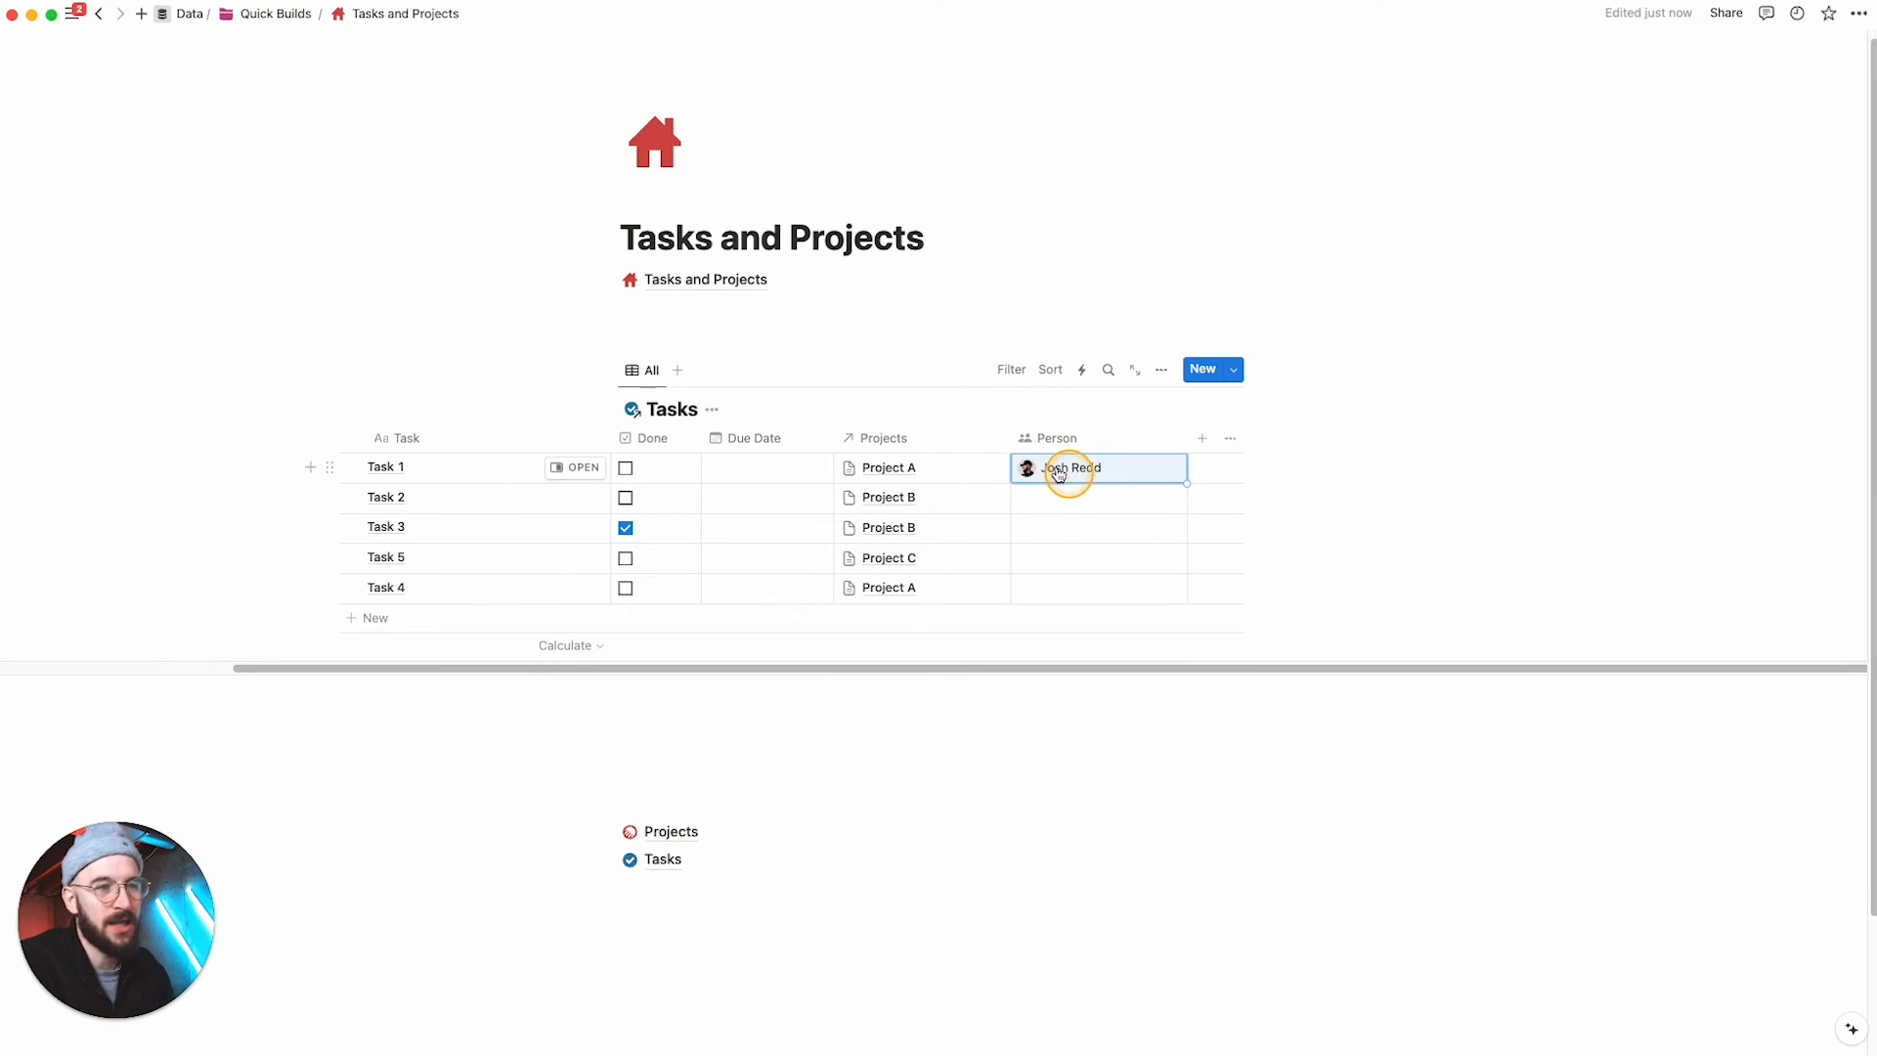
{"action": "scroll", "coordinate": [992, 440], "scroll_direction": "left", "scroll_amount": 3}
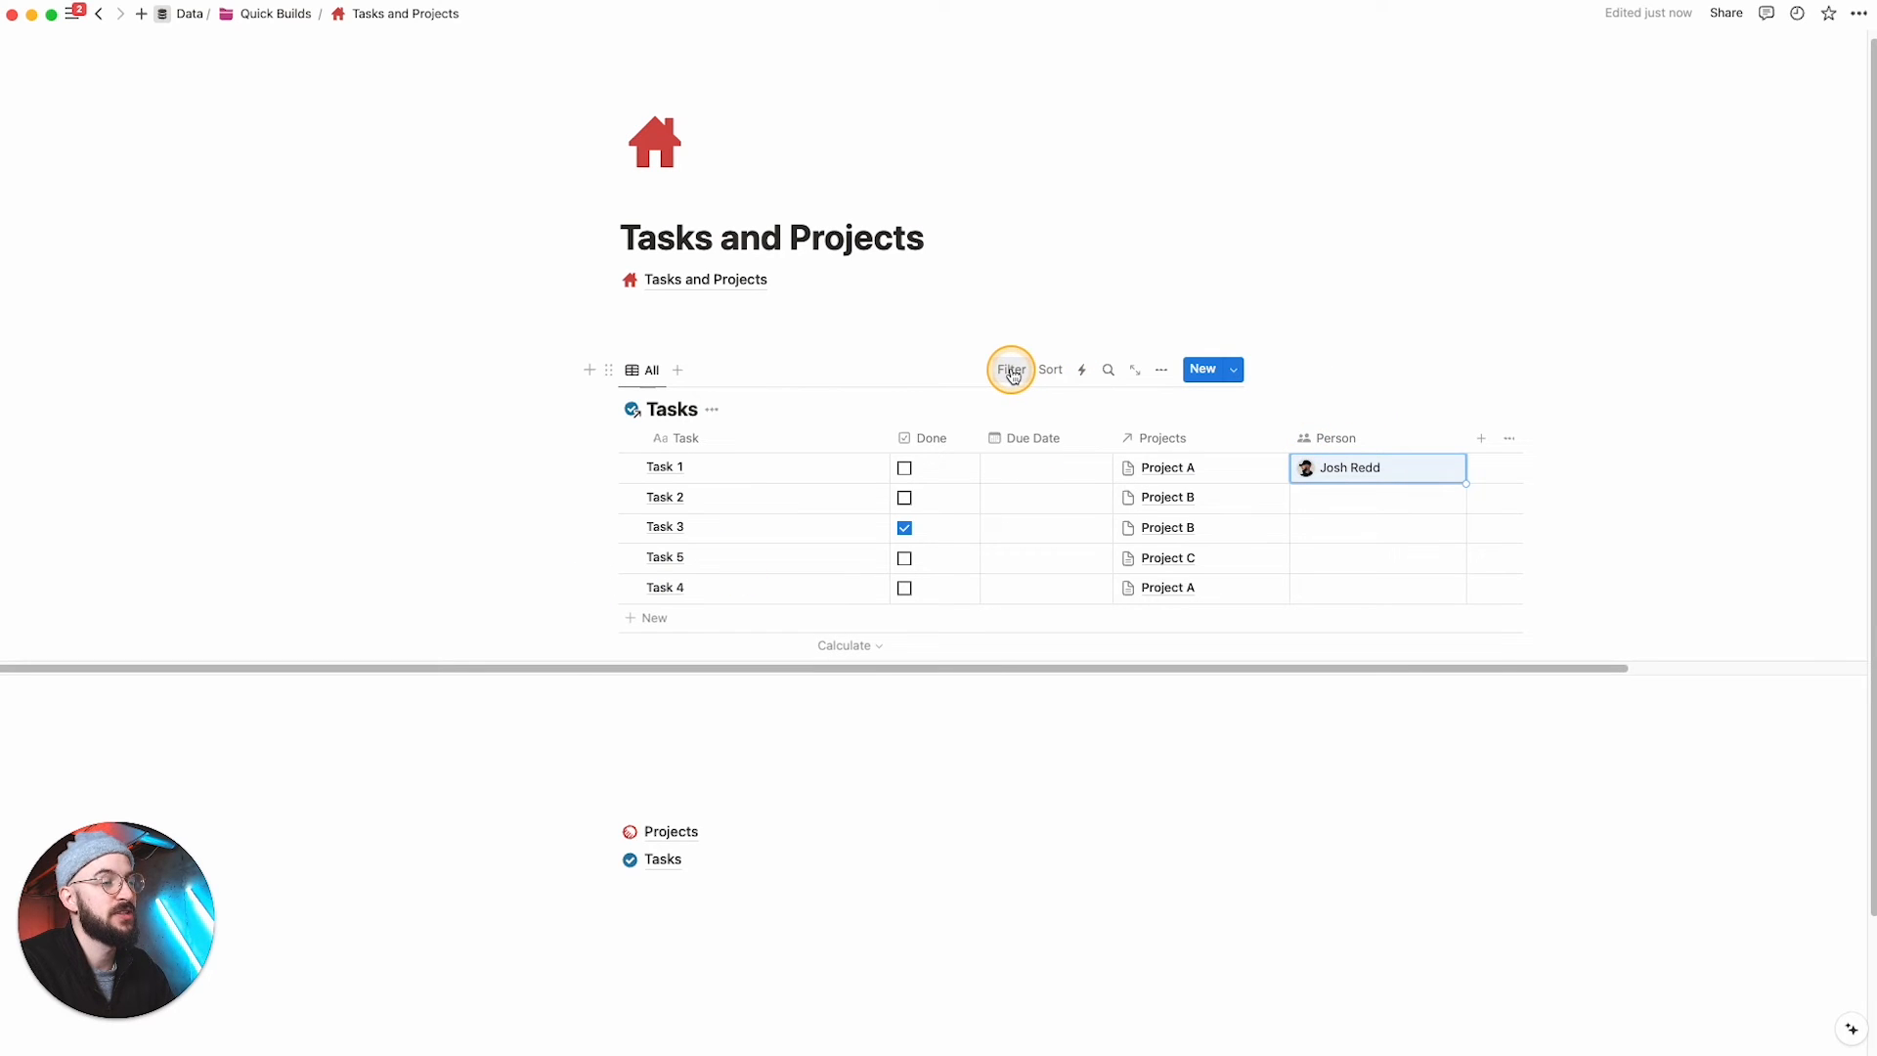
{"action": "key", "text": "super+c"}
{"action": "key", "text": "Down"}
{"action": "key", "text": "super+v"}
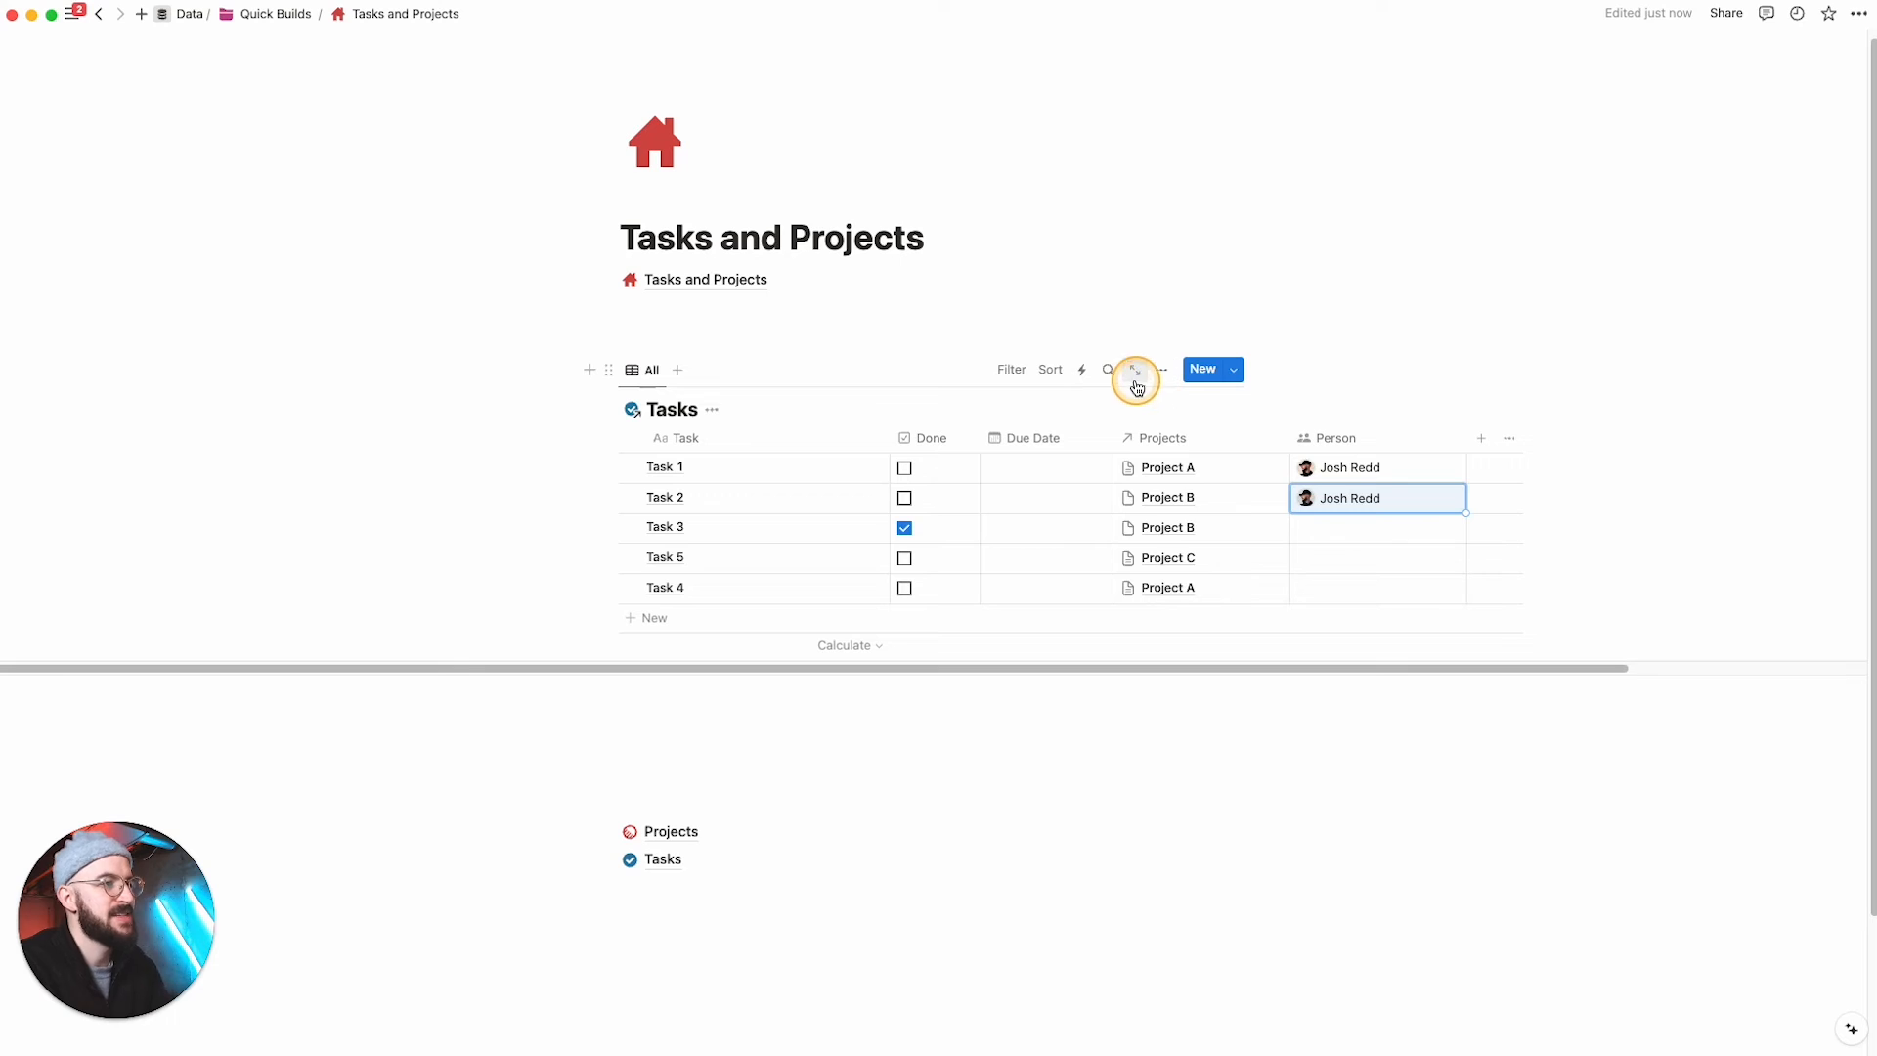
Step: Filter the linked Tasks view by Person to the assigned team member and save the filter for everyone
{"action": "left_click", "coordinate": [1354, 442]}
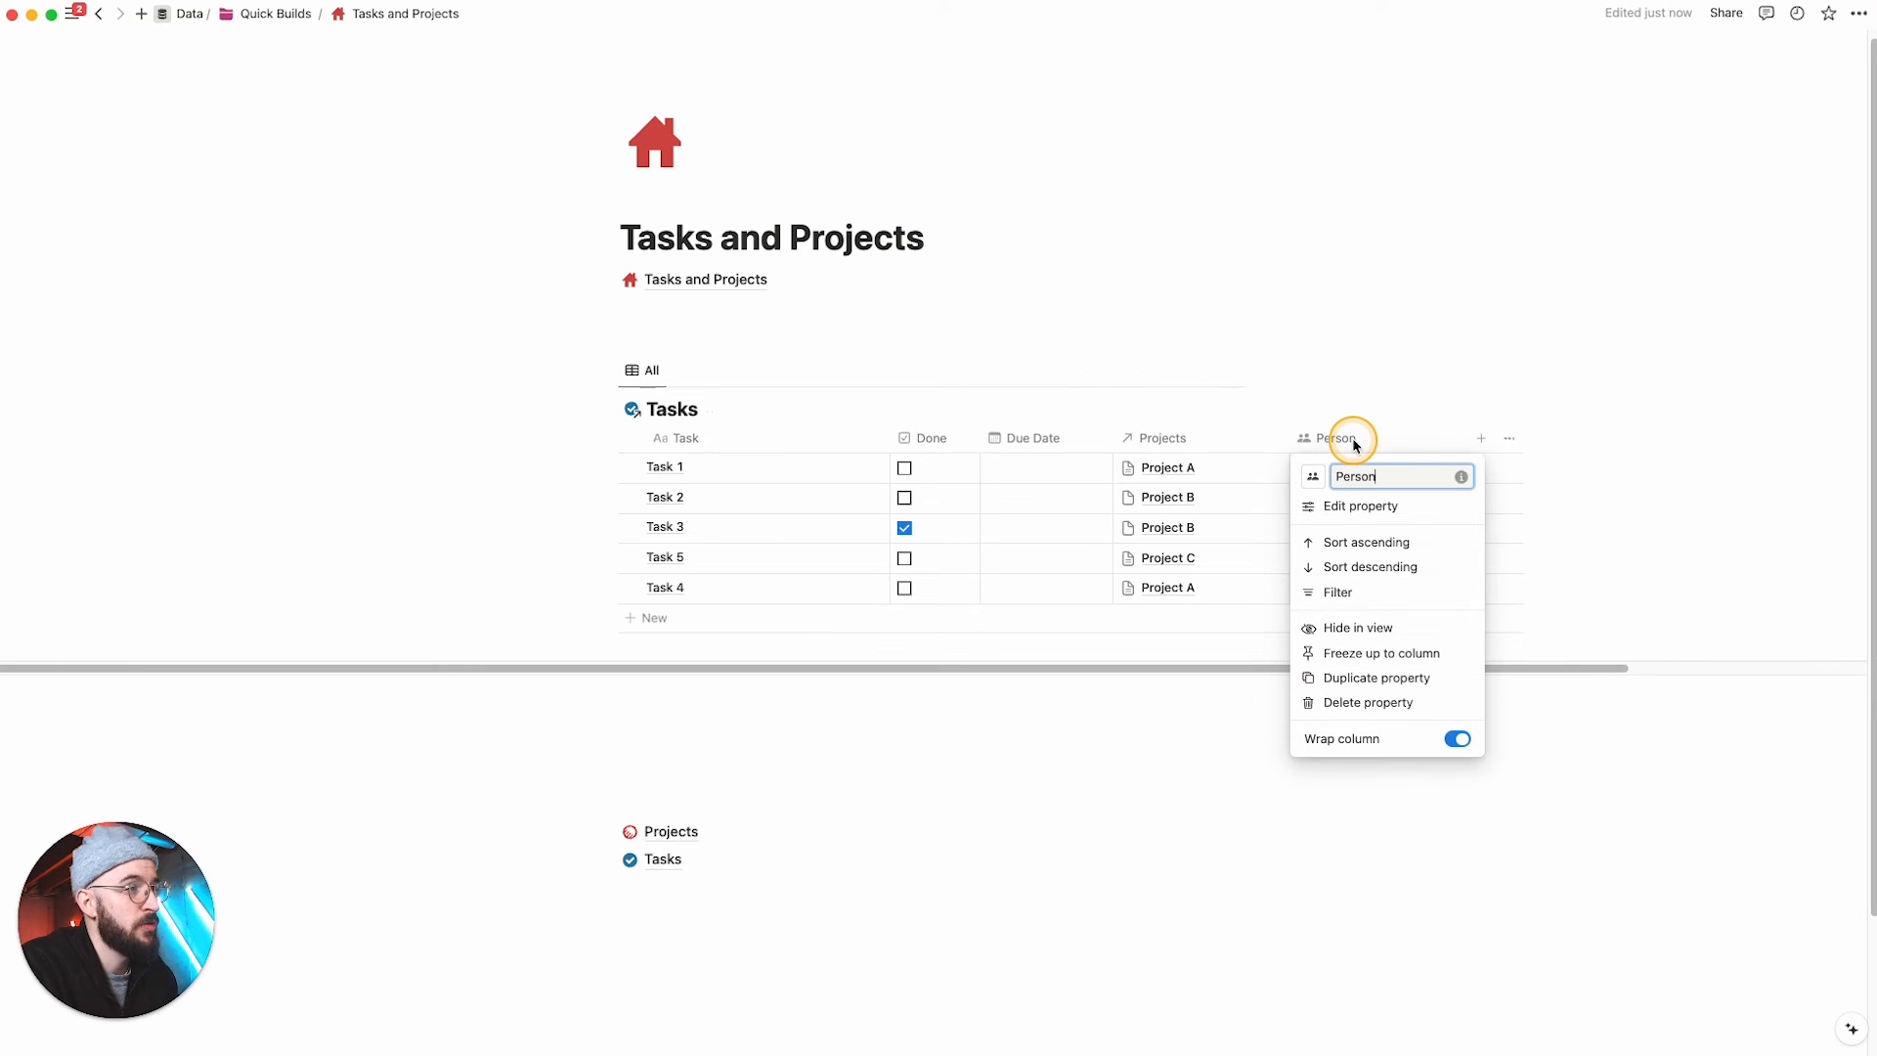
{"action": "left_click", "coordinate": [1358, 592]}
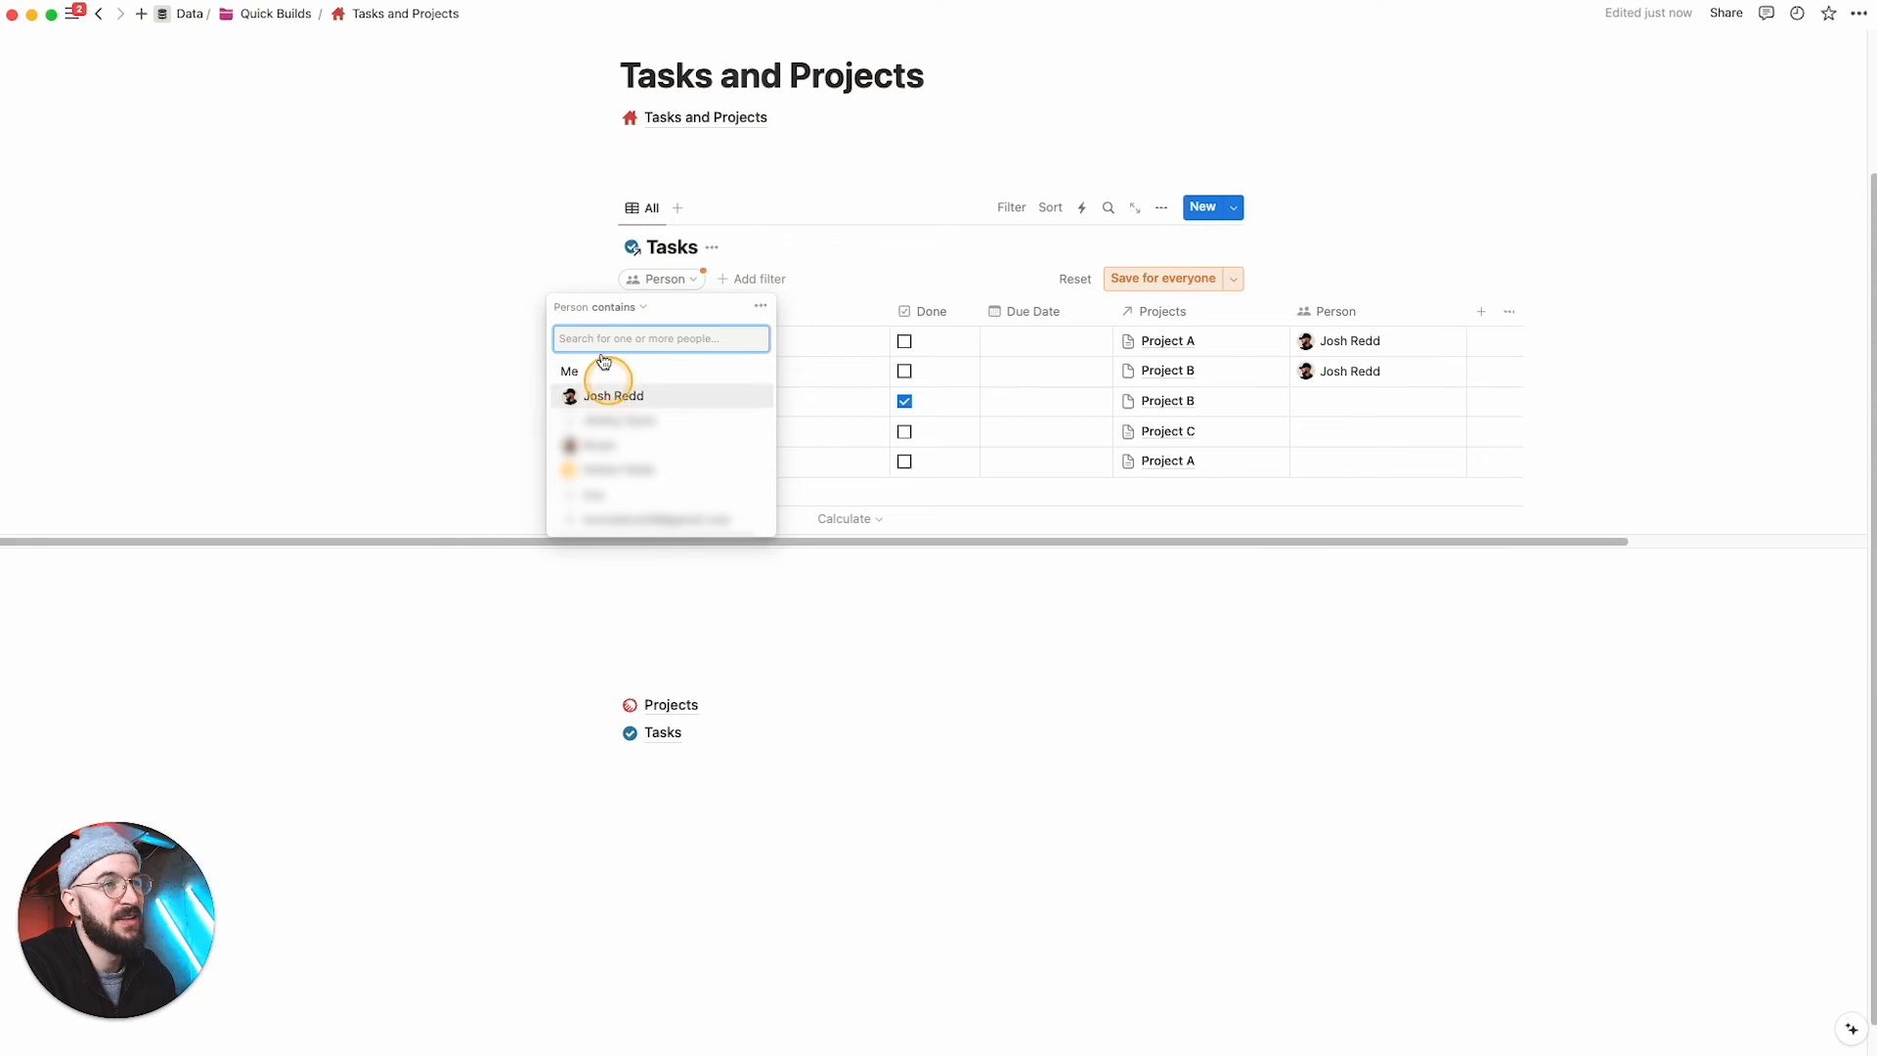
{"action": "left_click", "coordinate": [612, 397]}
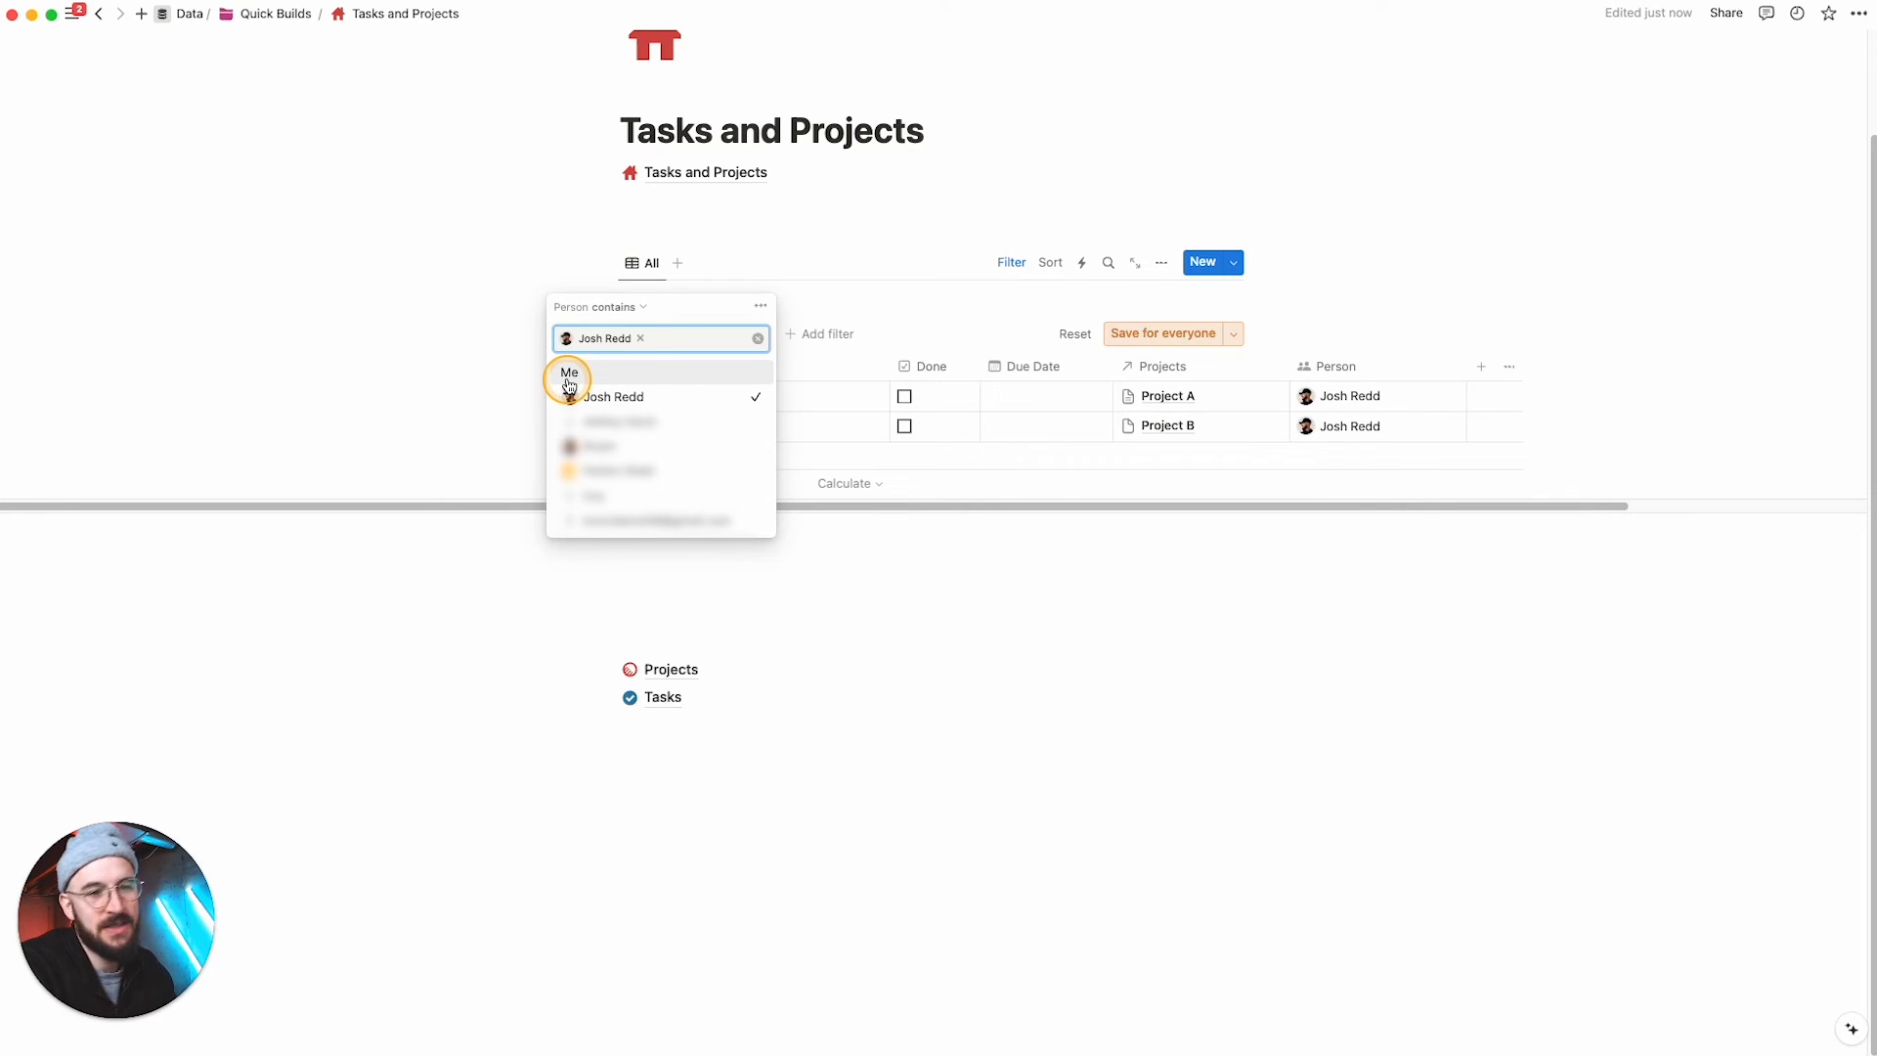
{"action": "left_click", "coordinate": [1152, 335]}
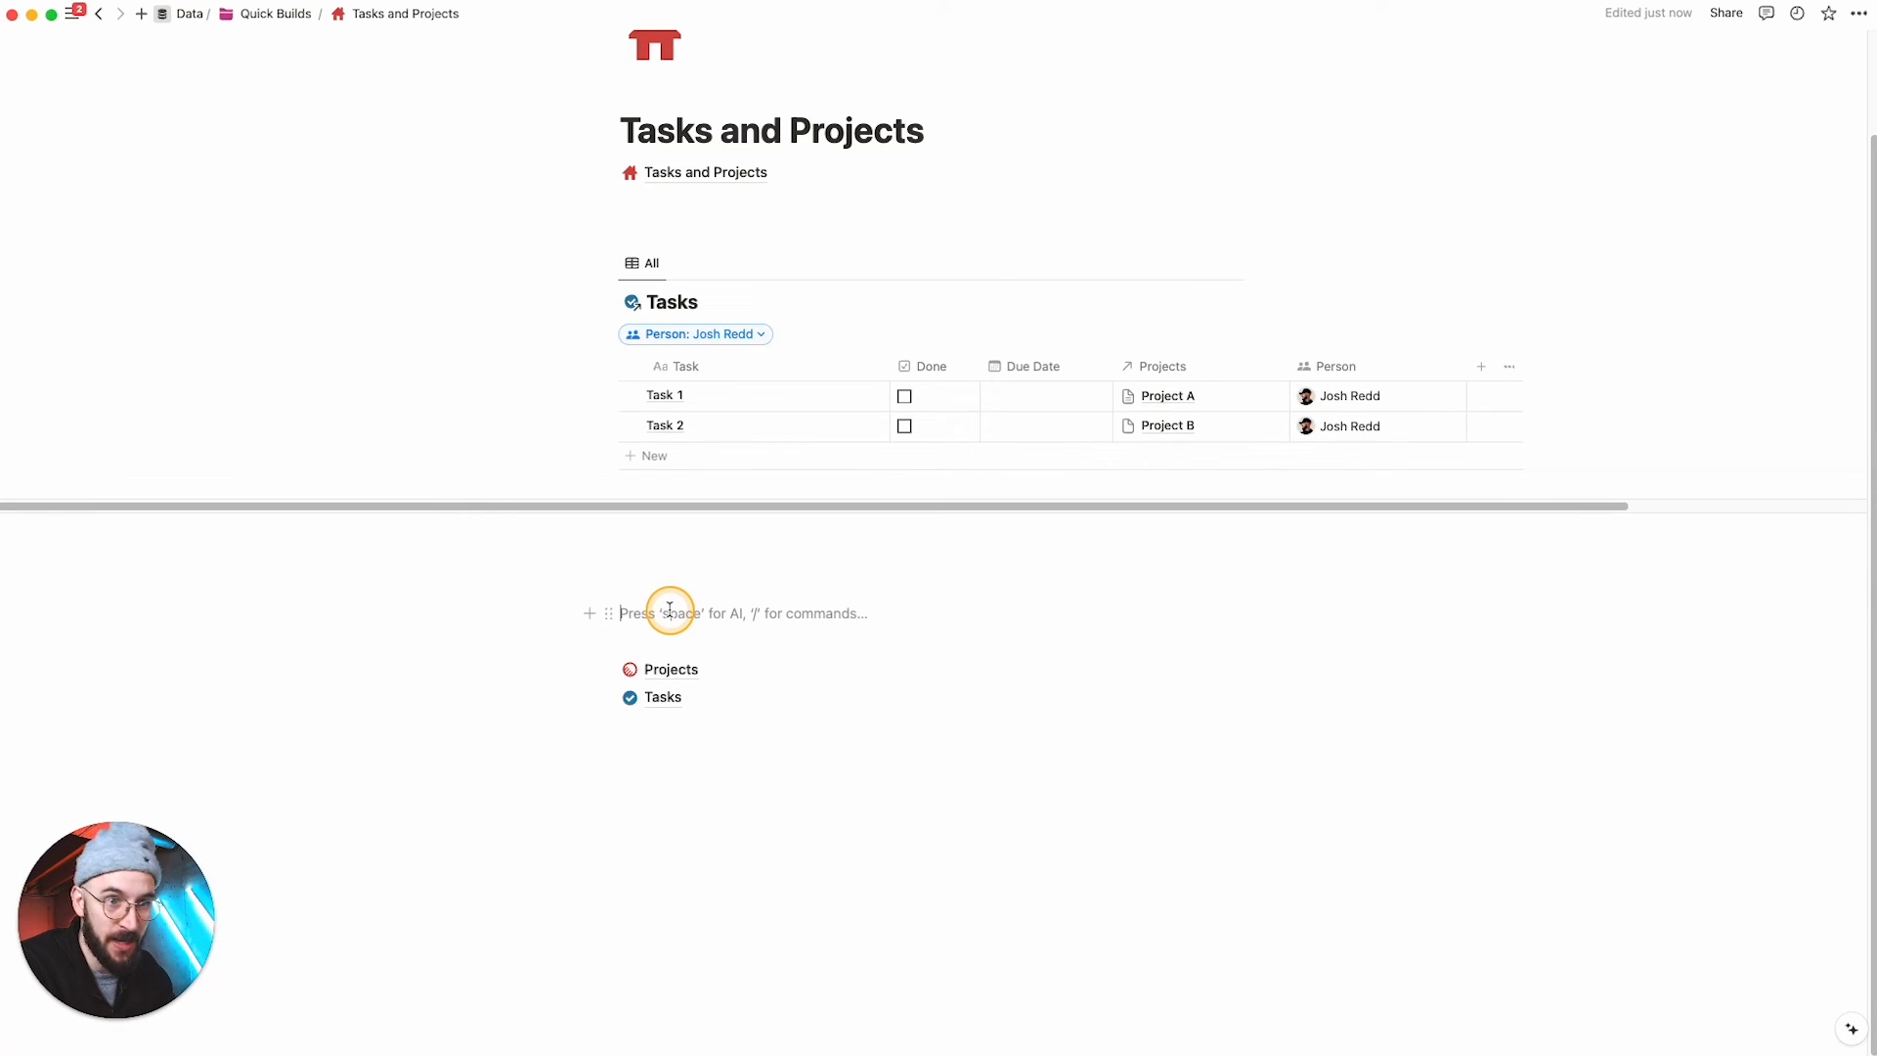
Step: Insert a linked view of the Projects database below the Tasks view and slightly widen its Project column
{"action": "type", "text": "/linked"}
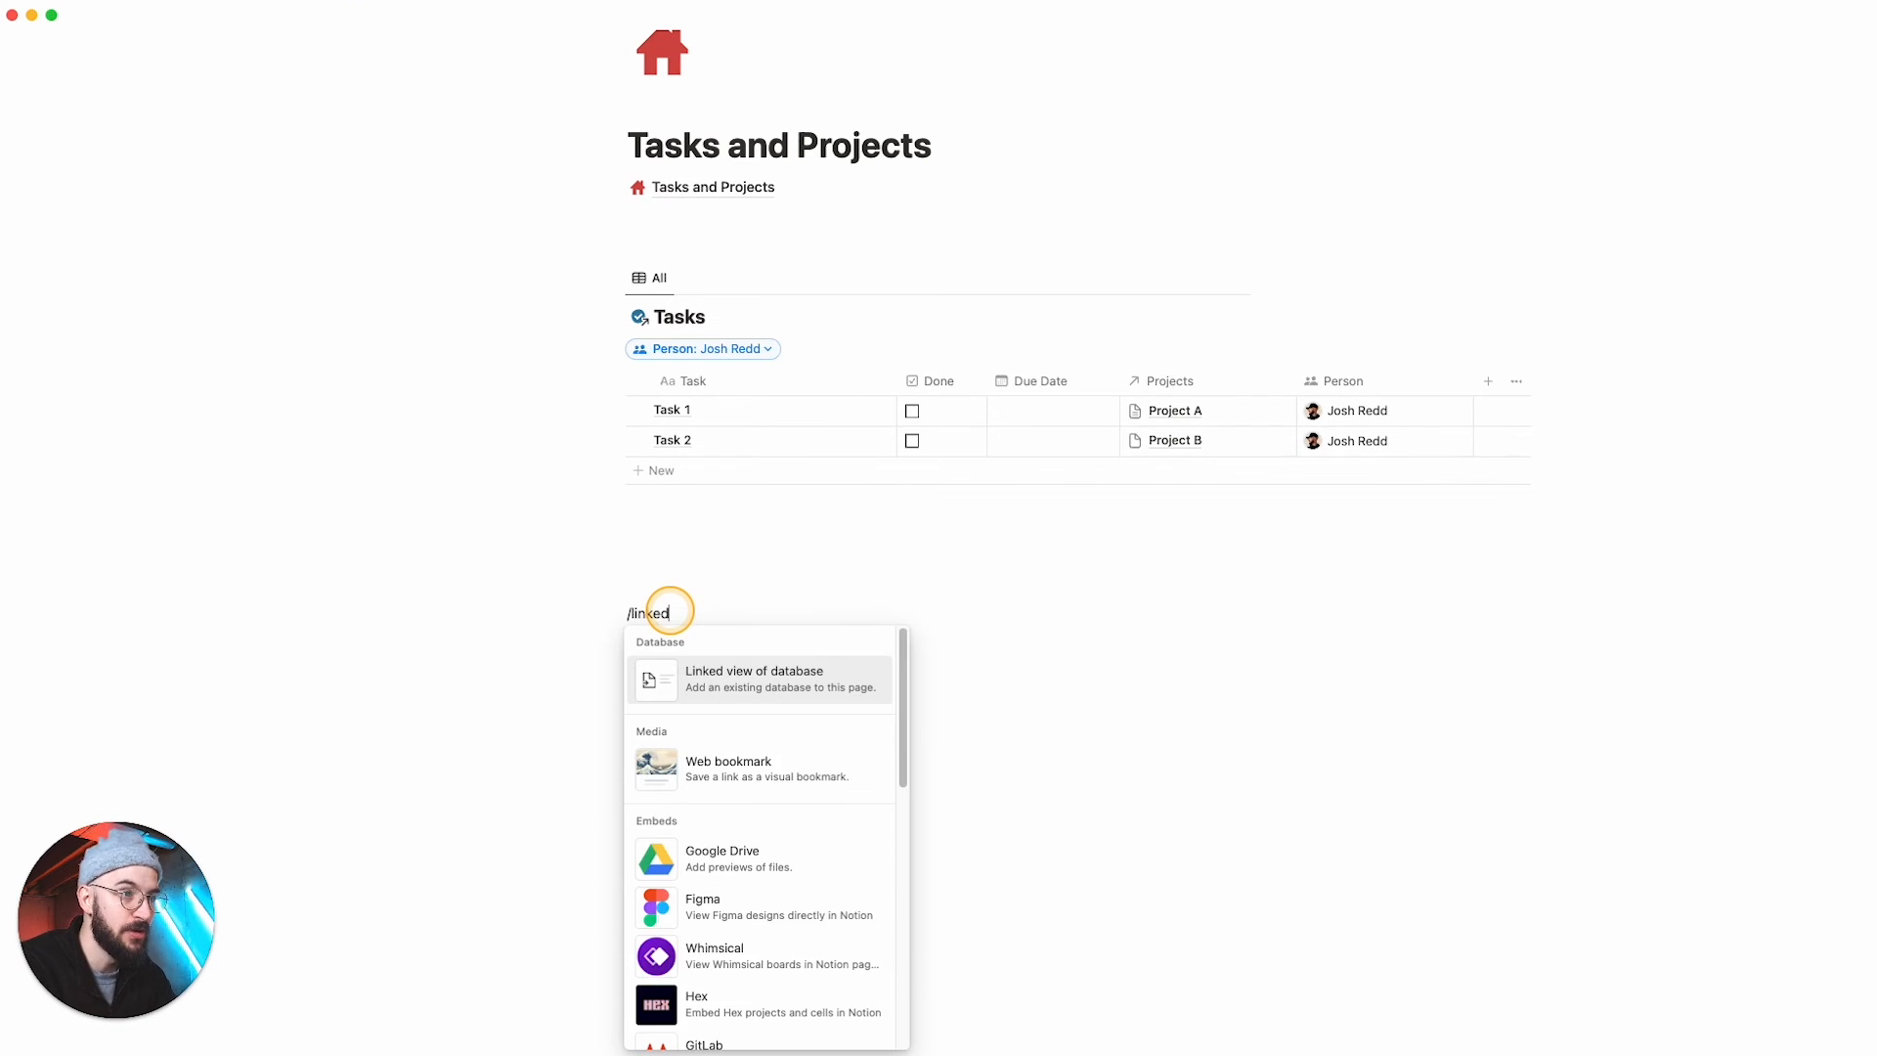
{"action": "key", "text": "Return"}
{"action": "type", "text": "project"}
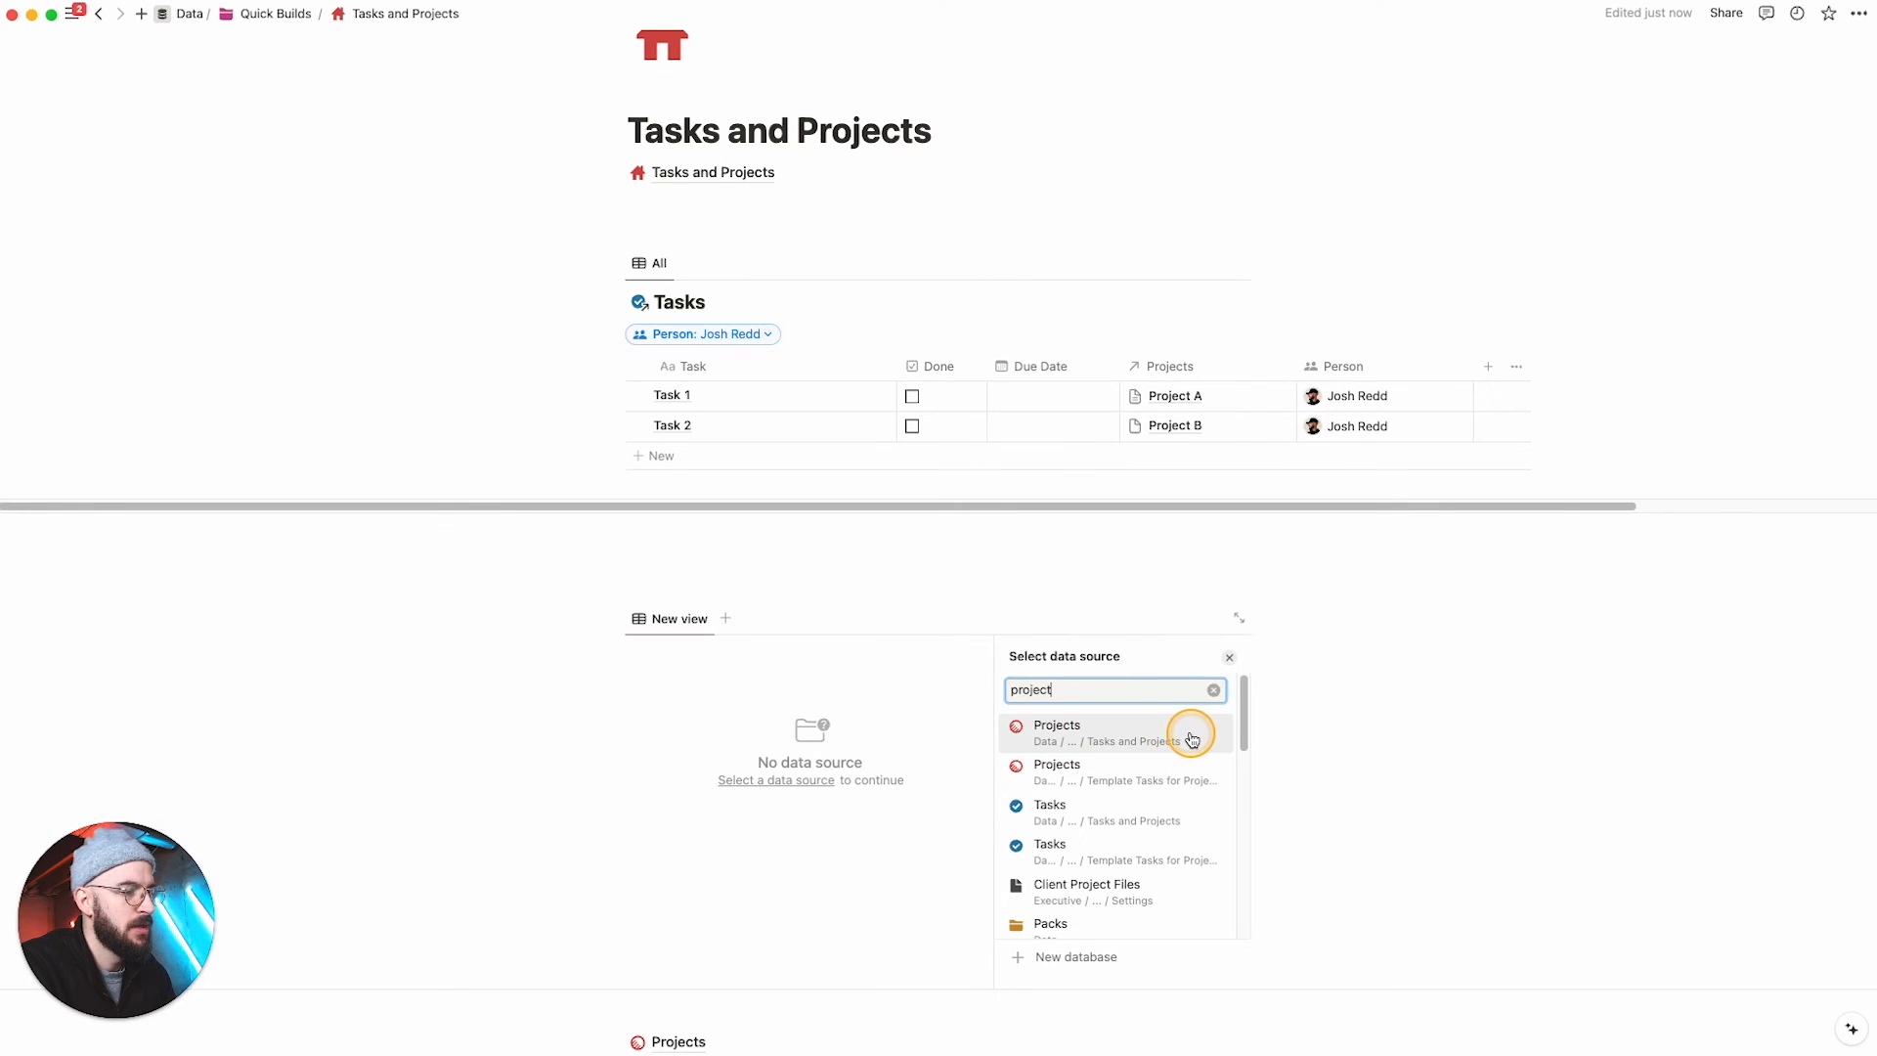
{"action": "left_click", "coordinate": [1192, 740]}
{"action": "left_click", "coordinate": [1089, 691]}
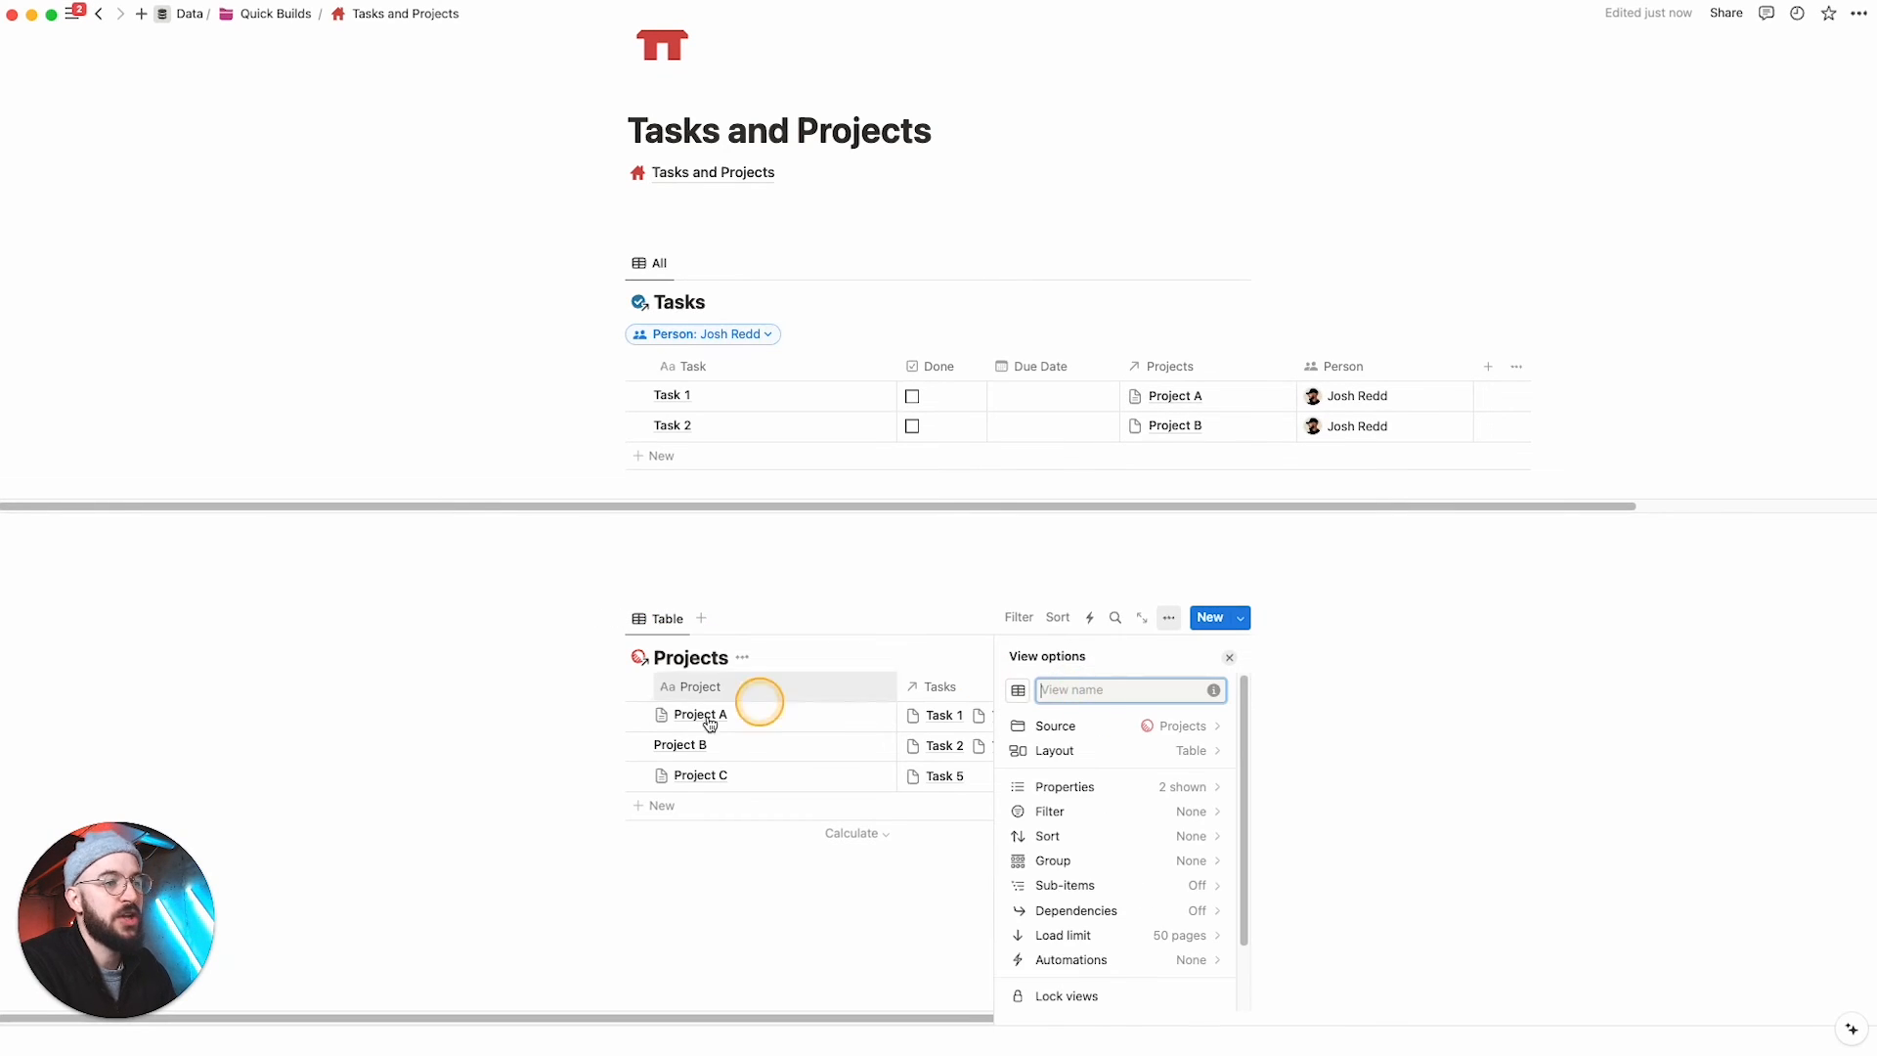
{"action": "left_click", "coordinate": [364, 741]}
{"action": "scroll", "coordinate": [364, 741], "scroll_direction": "down", "scroll_amount": 2}
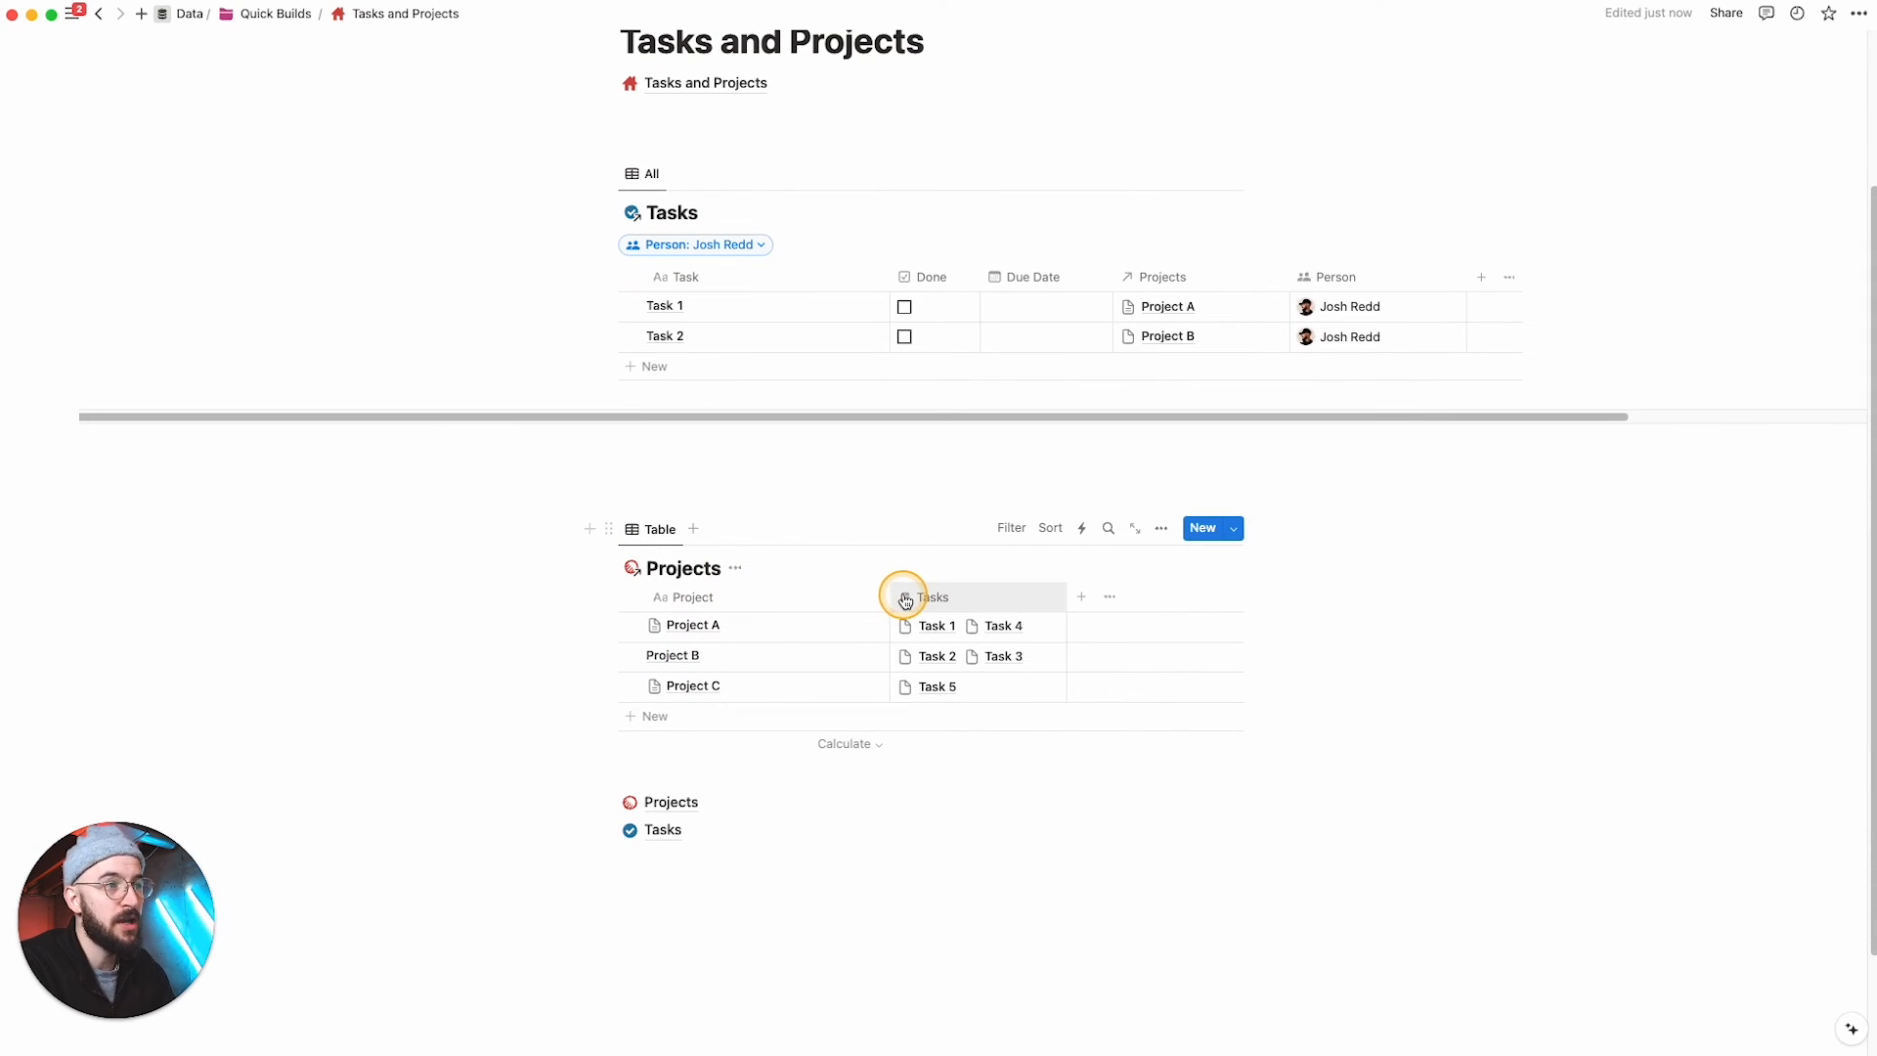
{"action": "left_click_drag", "start_coordinate": [889, 599], "coordinate": [908, 596]}
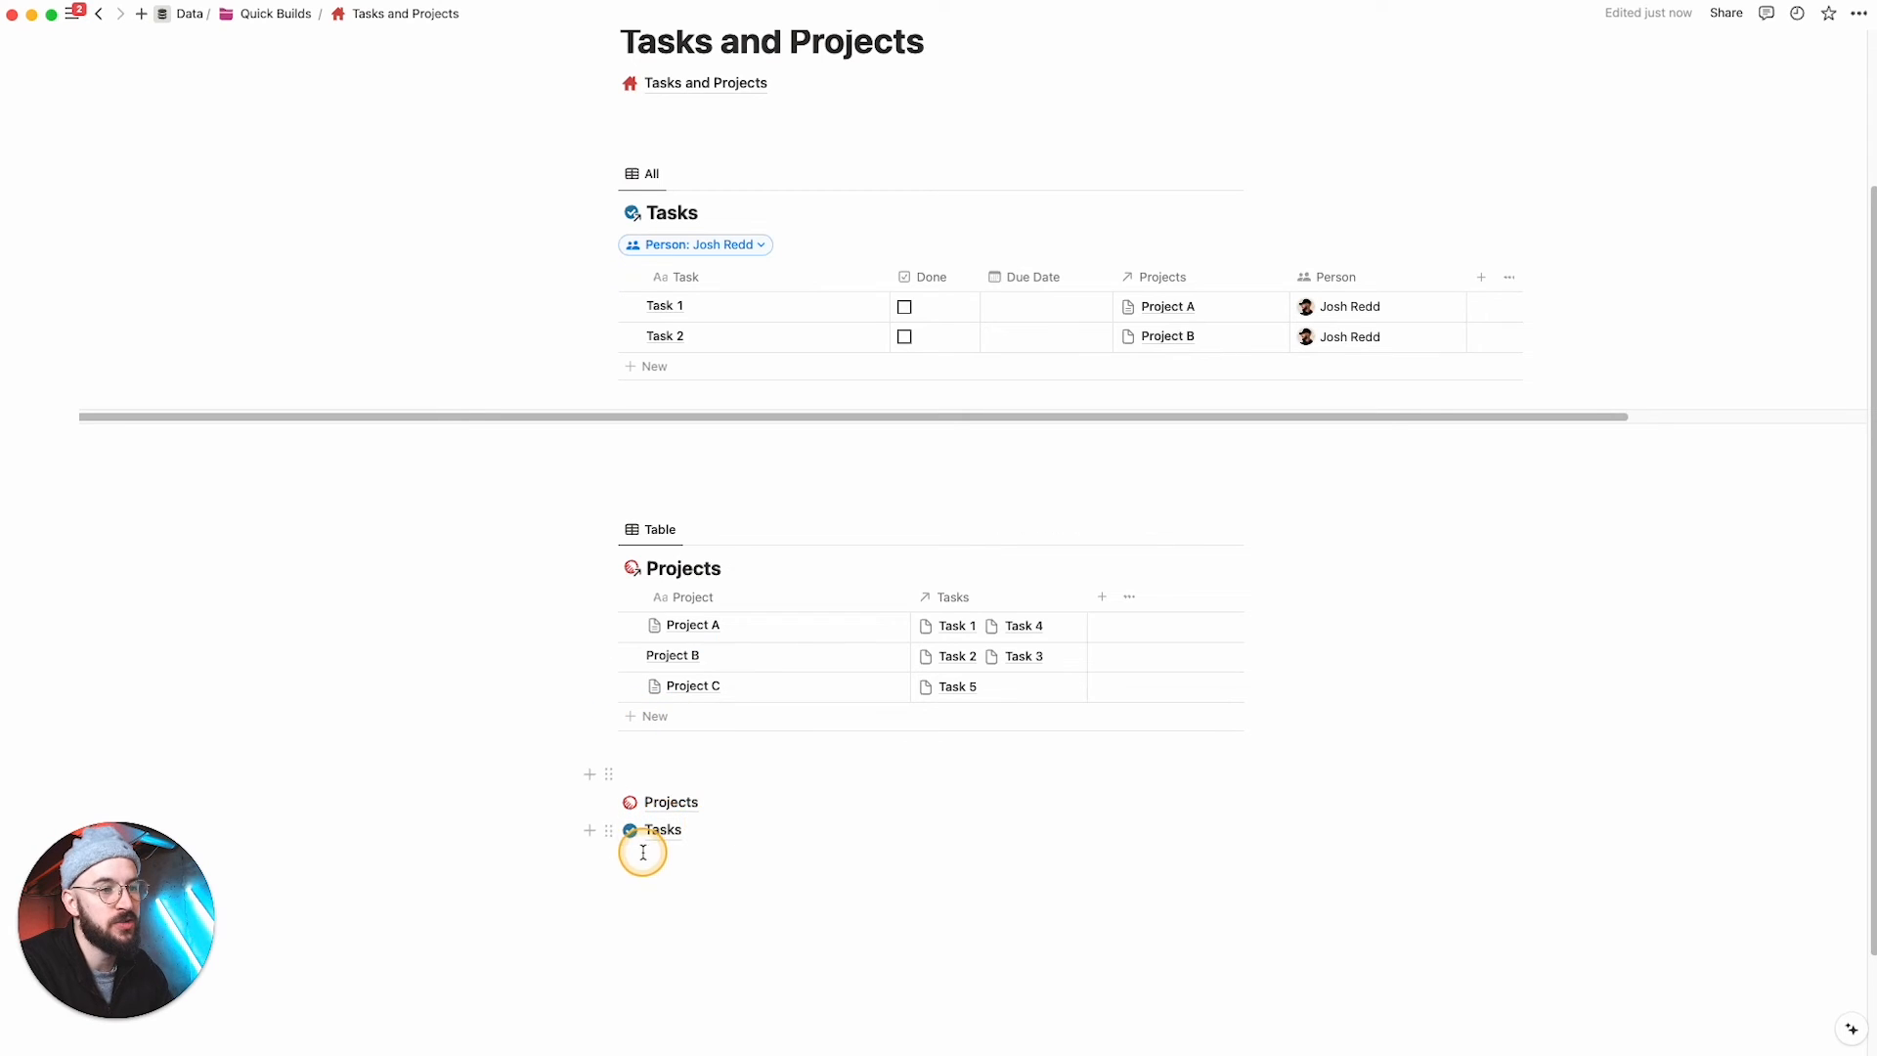
Step: Add a Status property to the linked Projects table and close its property settings
{"action": "left_click", "coordinate": [1096, 598]}
{"action": "type", "text": "status"}
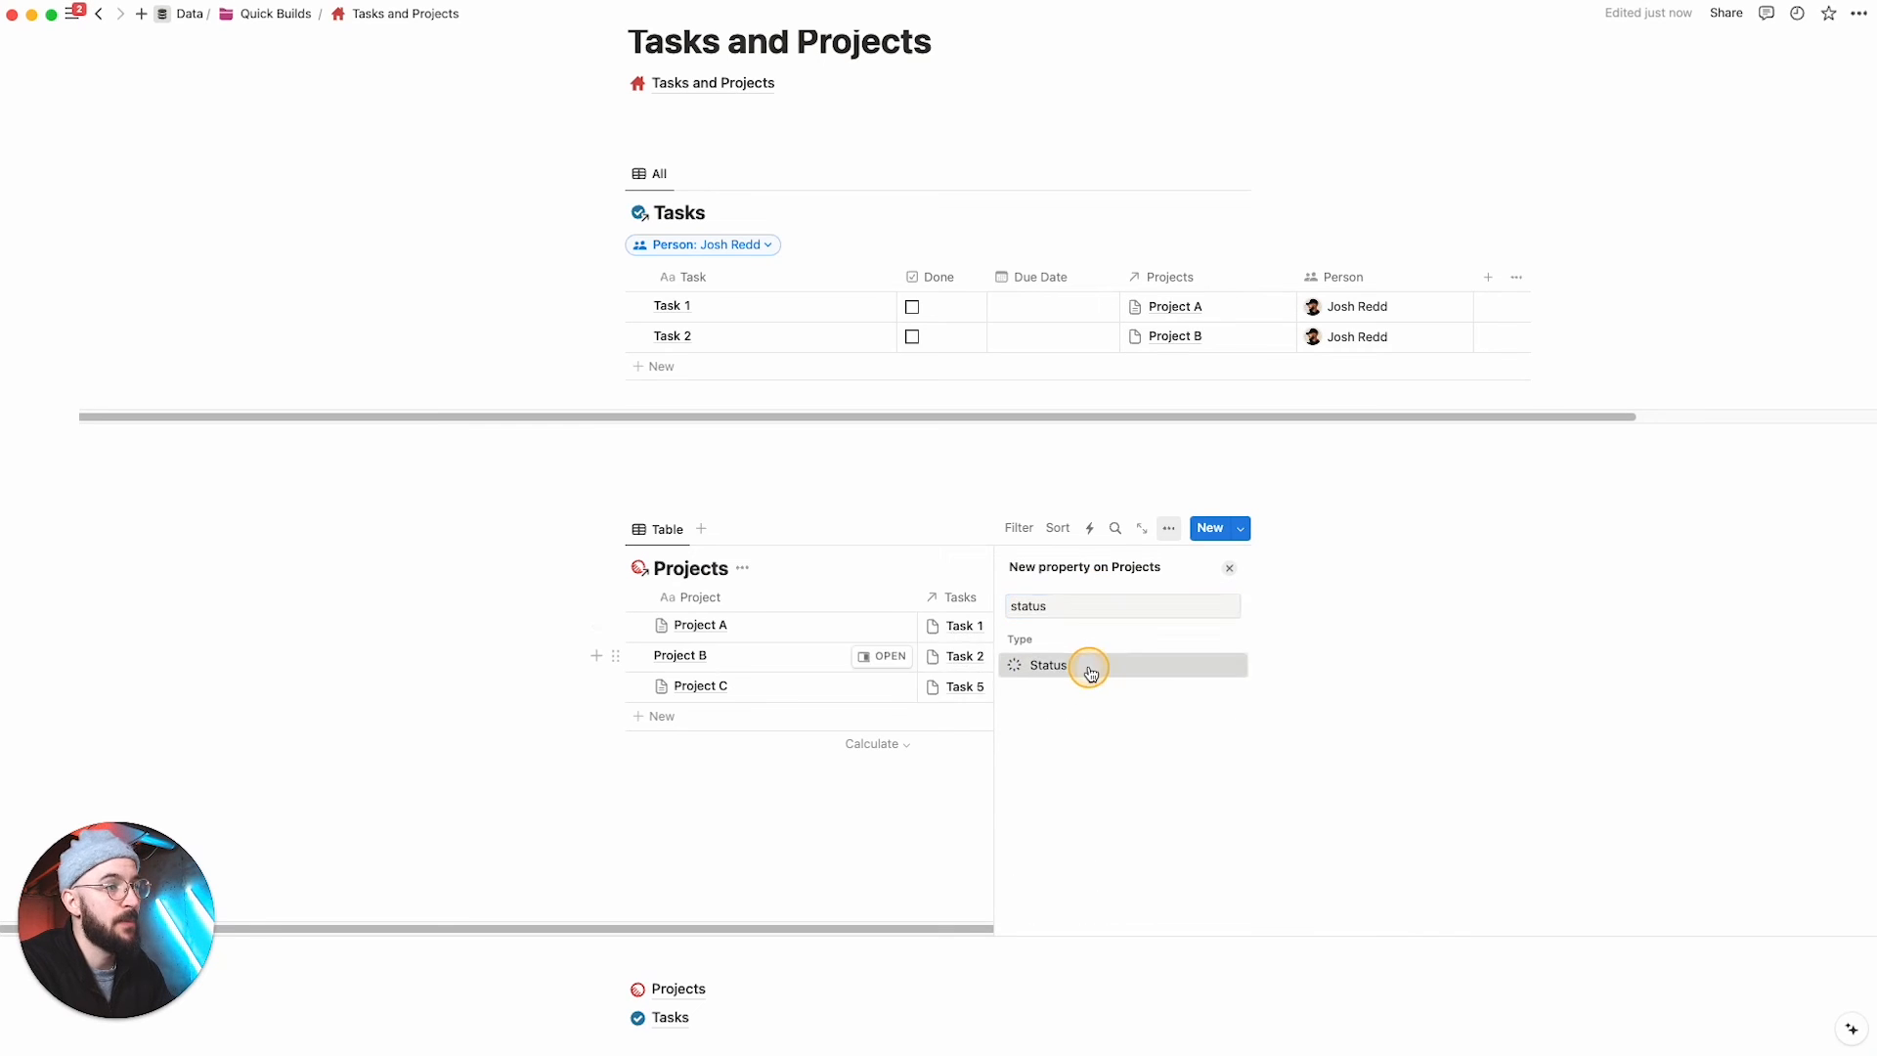
{"action": "left_click", "coordinate": [1081, 662]}
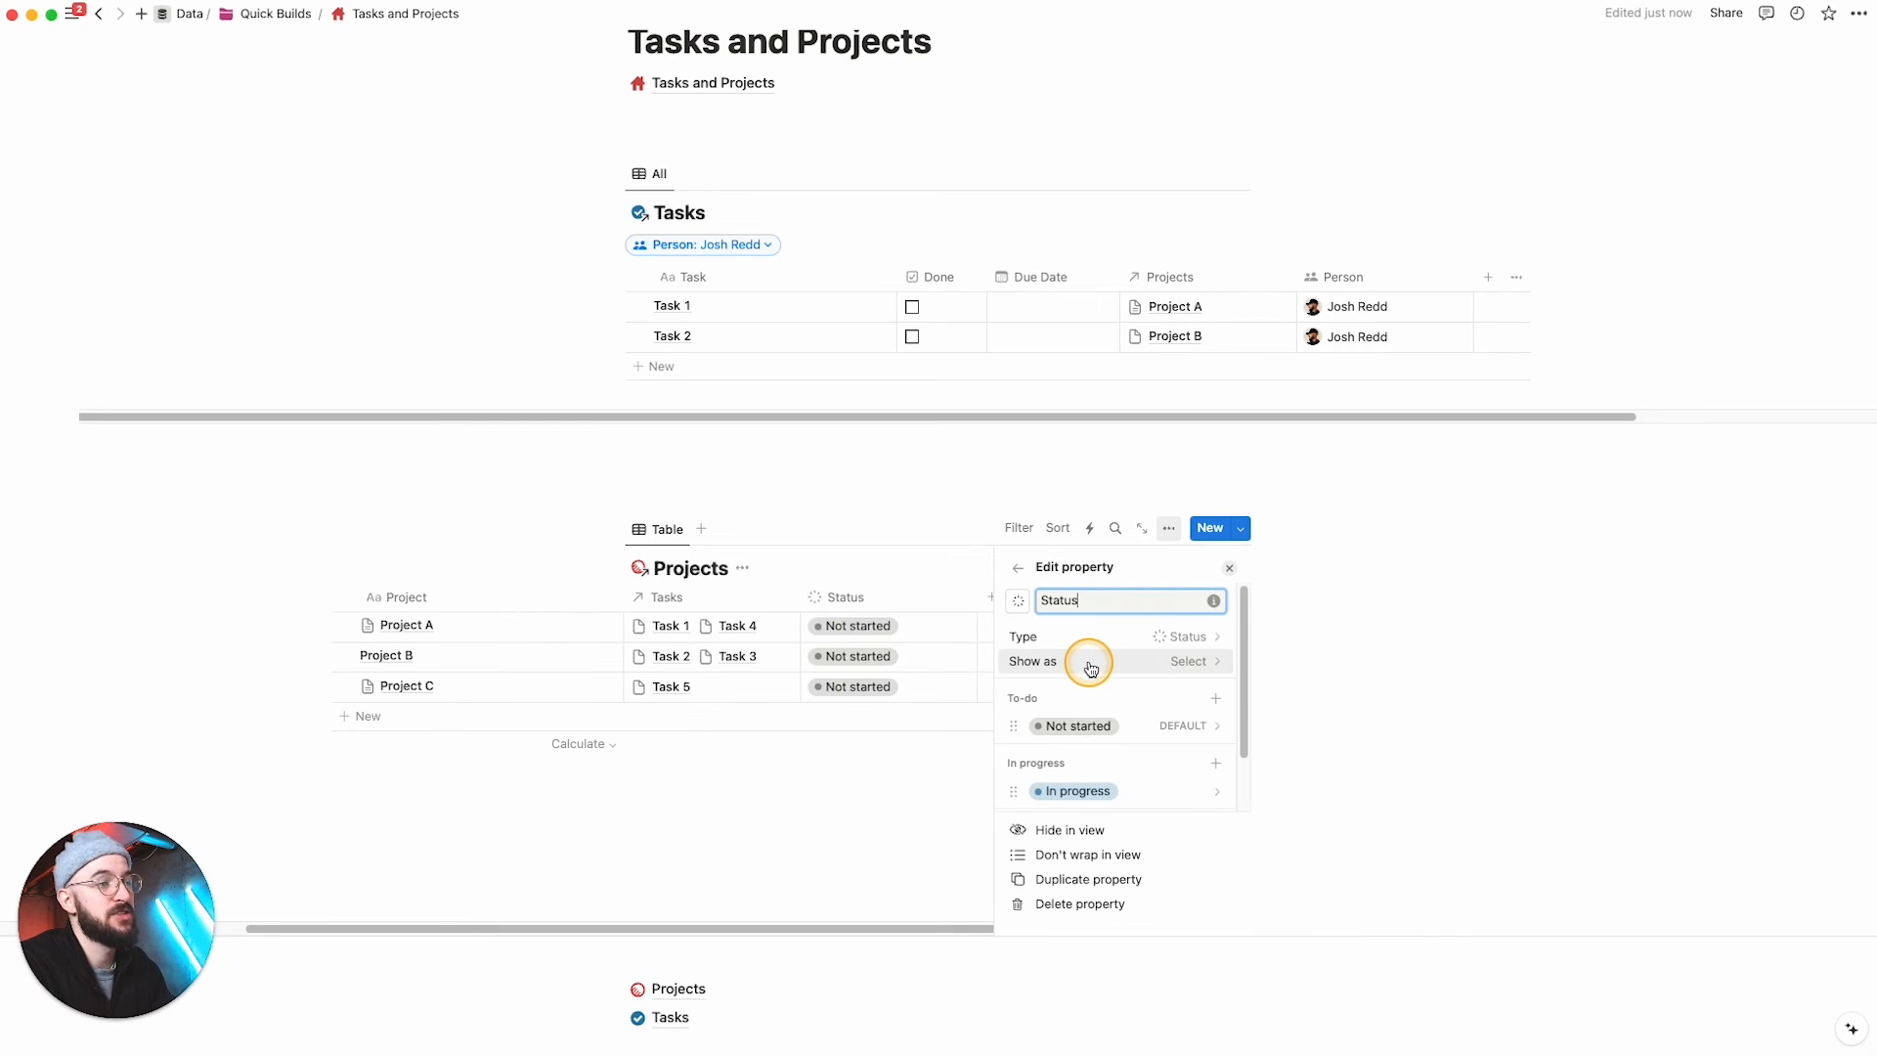
{"action": "left_click", "coordinate": [1231, 569]}
Step: Set the status of Project A to In progress and Project C to Done
{"action": "left_click", "coordinate": [1061, 625]}
{"action": "left_click", "coordinate": [1069, 750]}
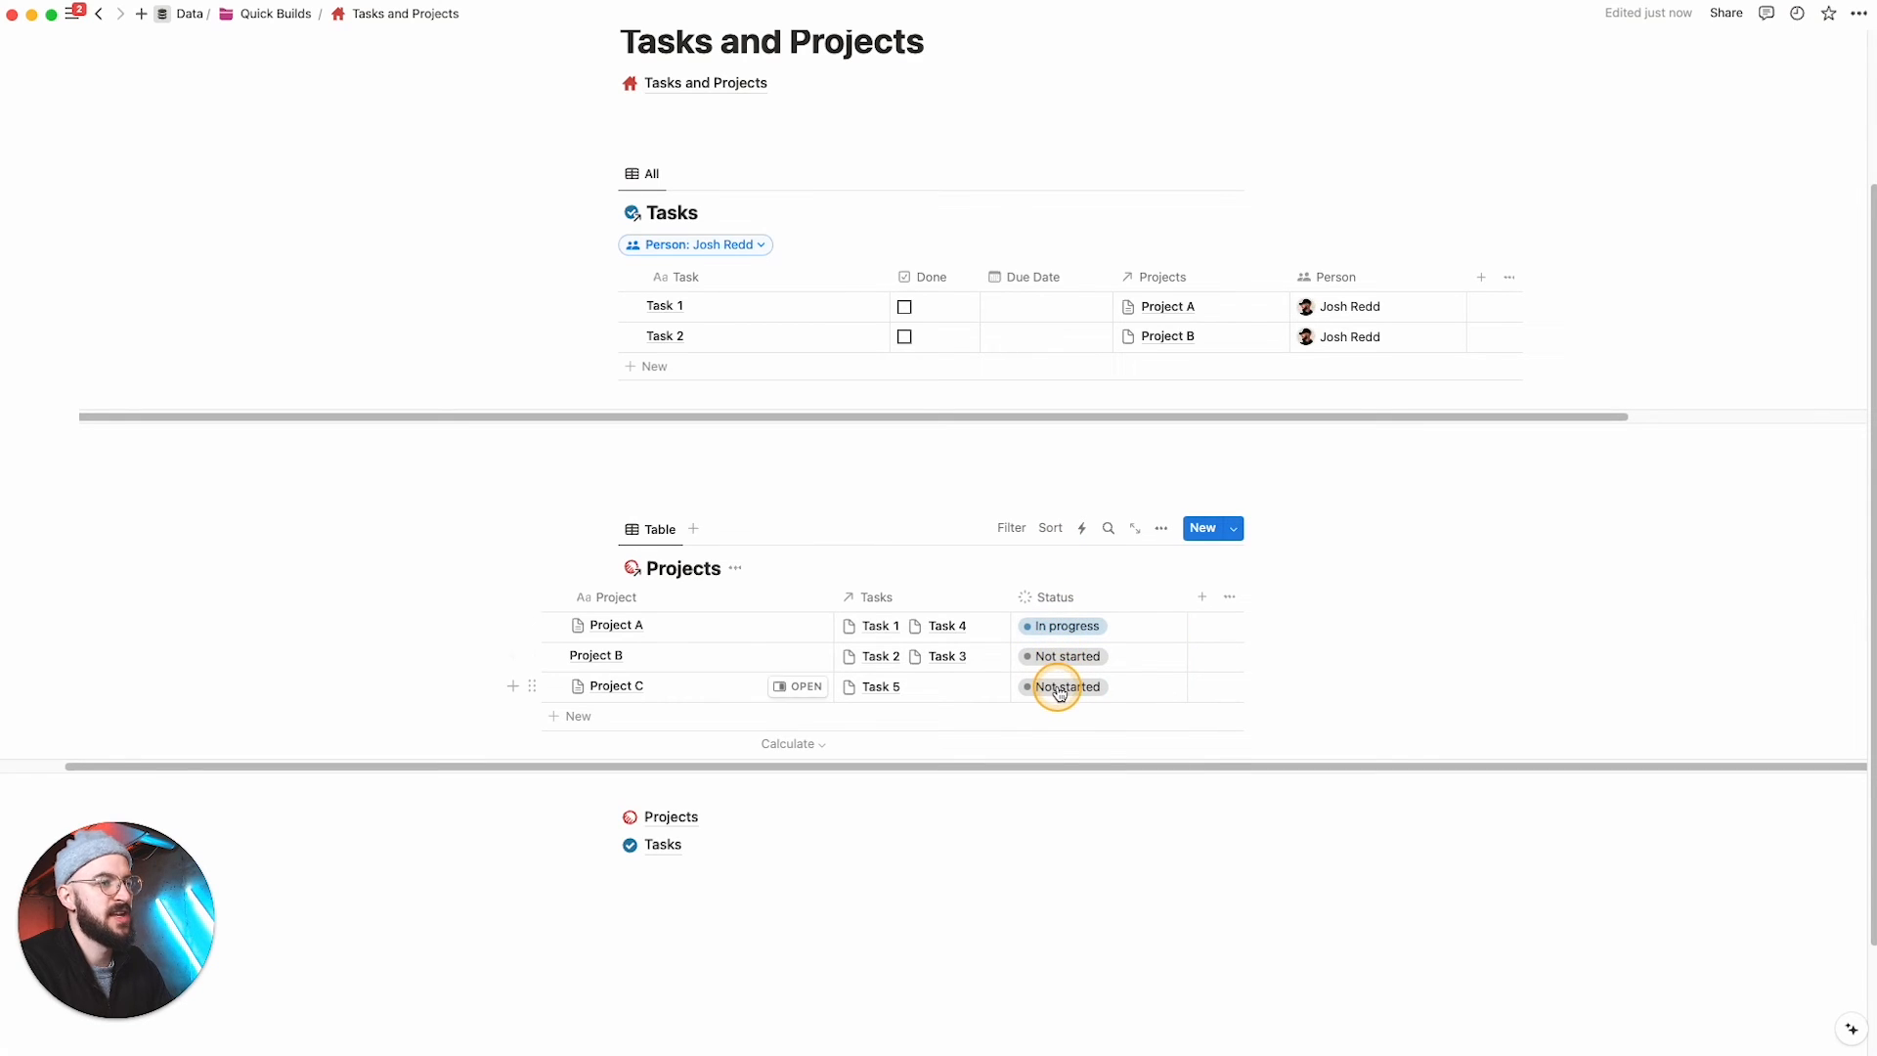
{"action": "left_click", "coordinate": [1055, 685]}
{"action": "left_click", "coordinate": [1052, 872]}
{"action": "left_click", "coordinate": [305, 641]}
{"action": "scroll", "coordinate": [398, 636], "scroll_direction": "down", "scroll_amount": 1}
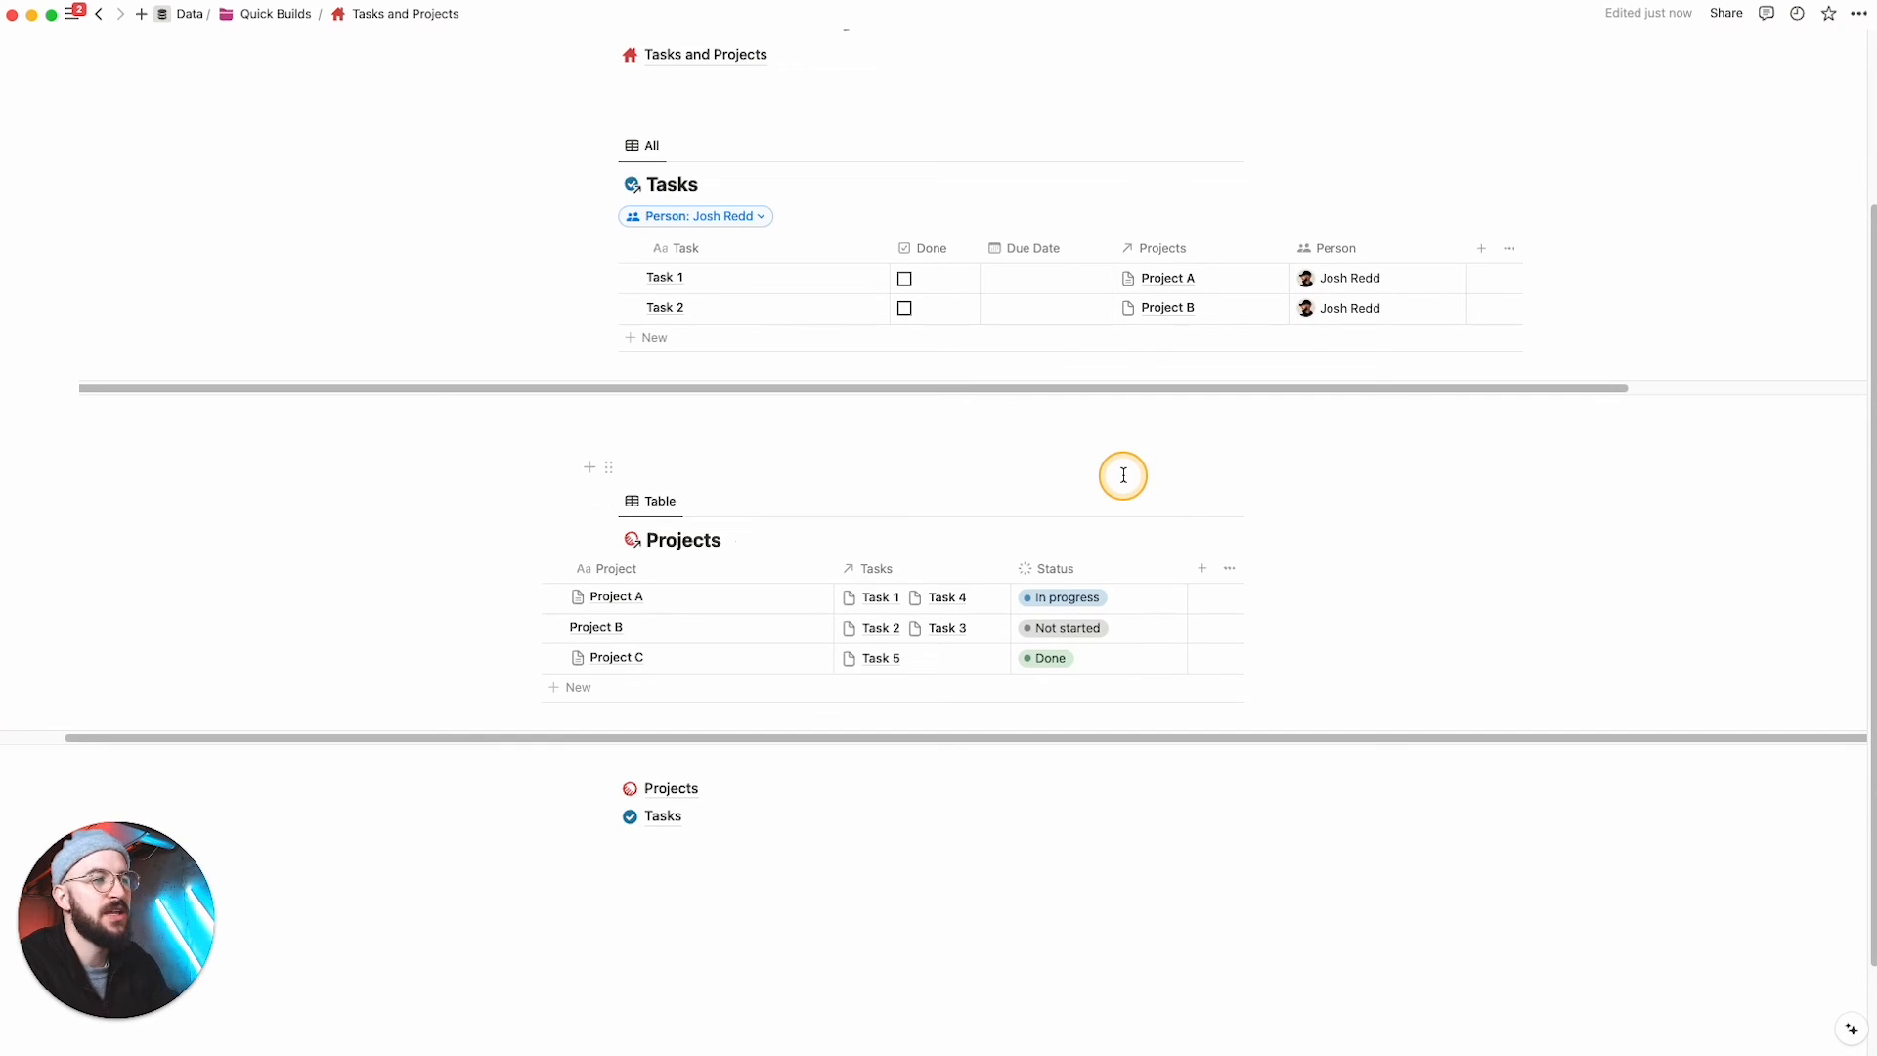
Step: Change the layout of the linked Projects view from table to Board and close the view options
{"action": "mouse_move", "coordinate": [1153, 502]}
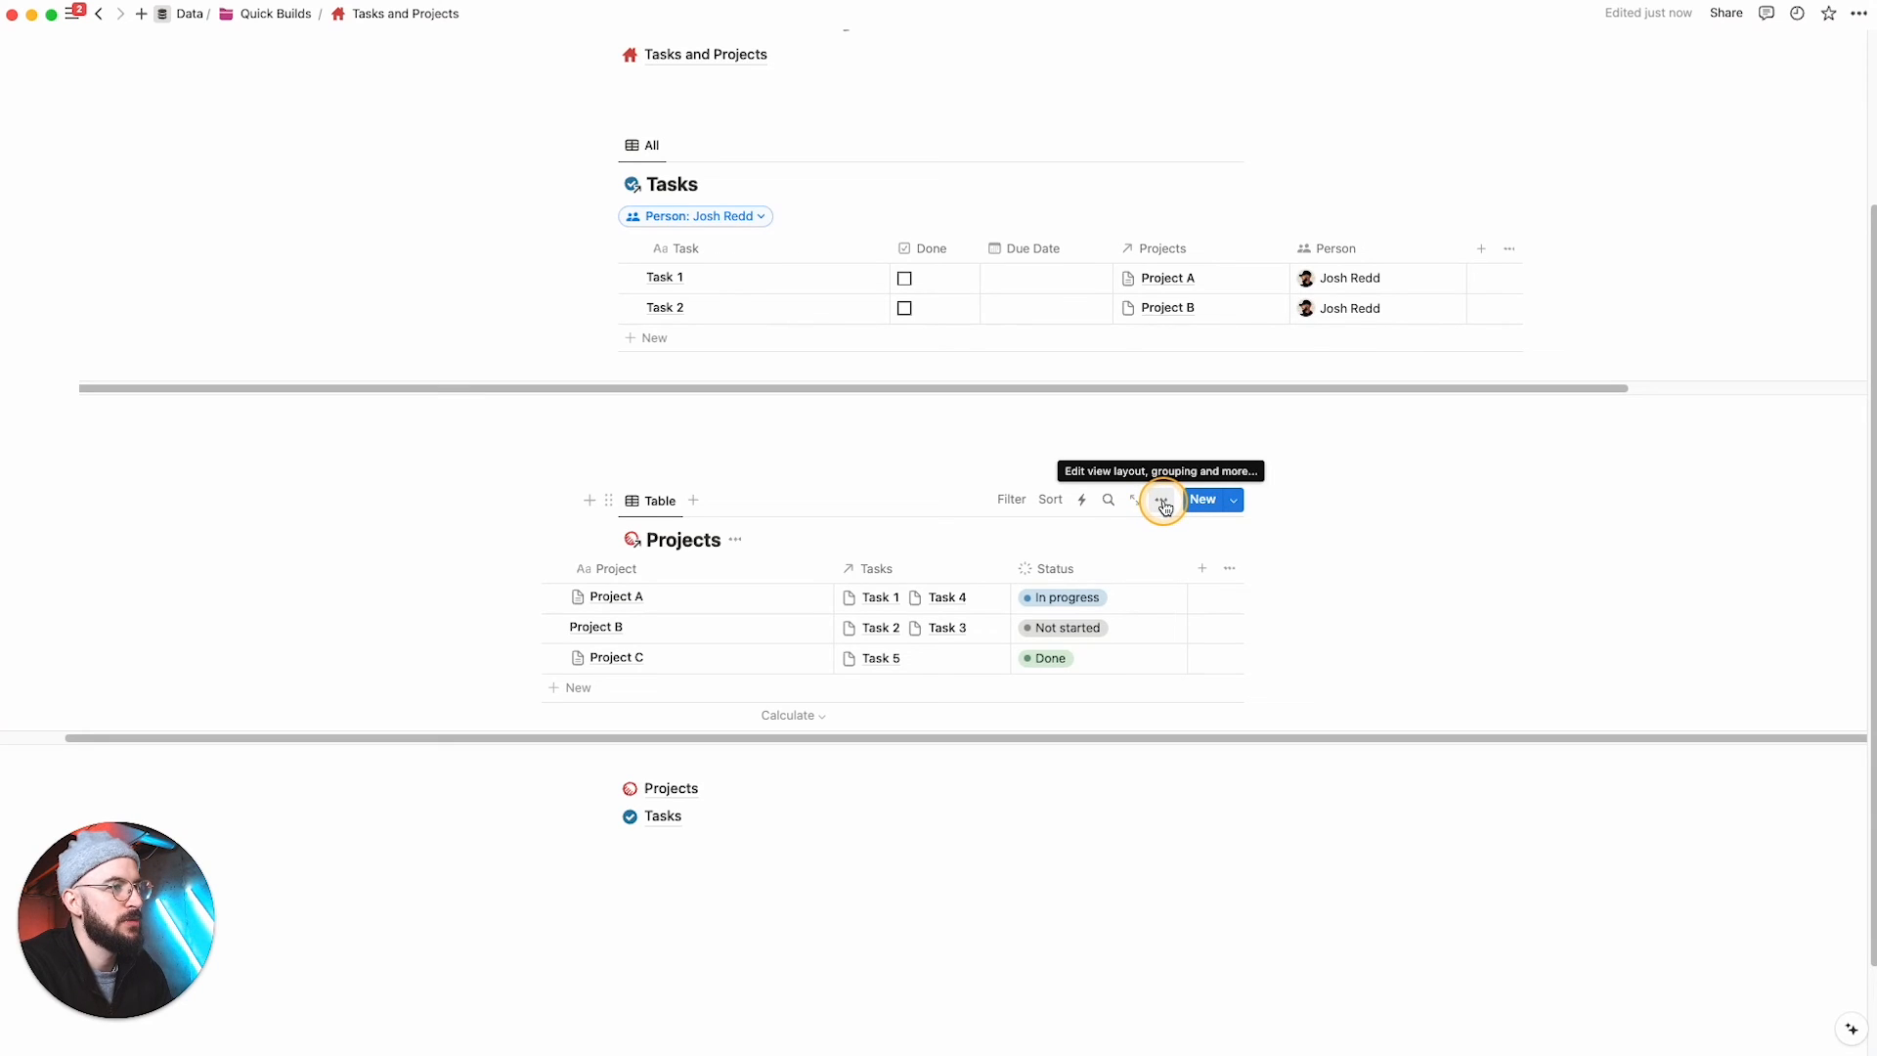
{"action": "left_click", "coordinate": [1162, 501]}
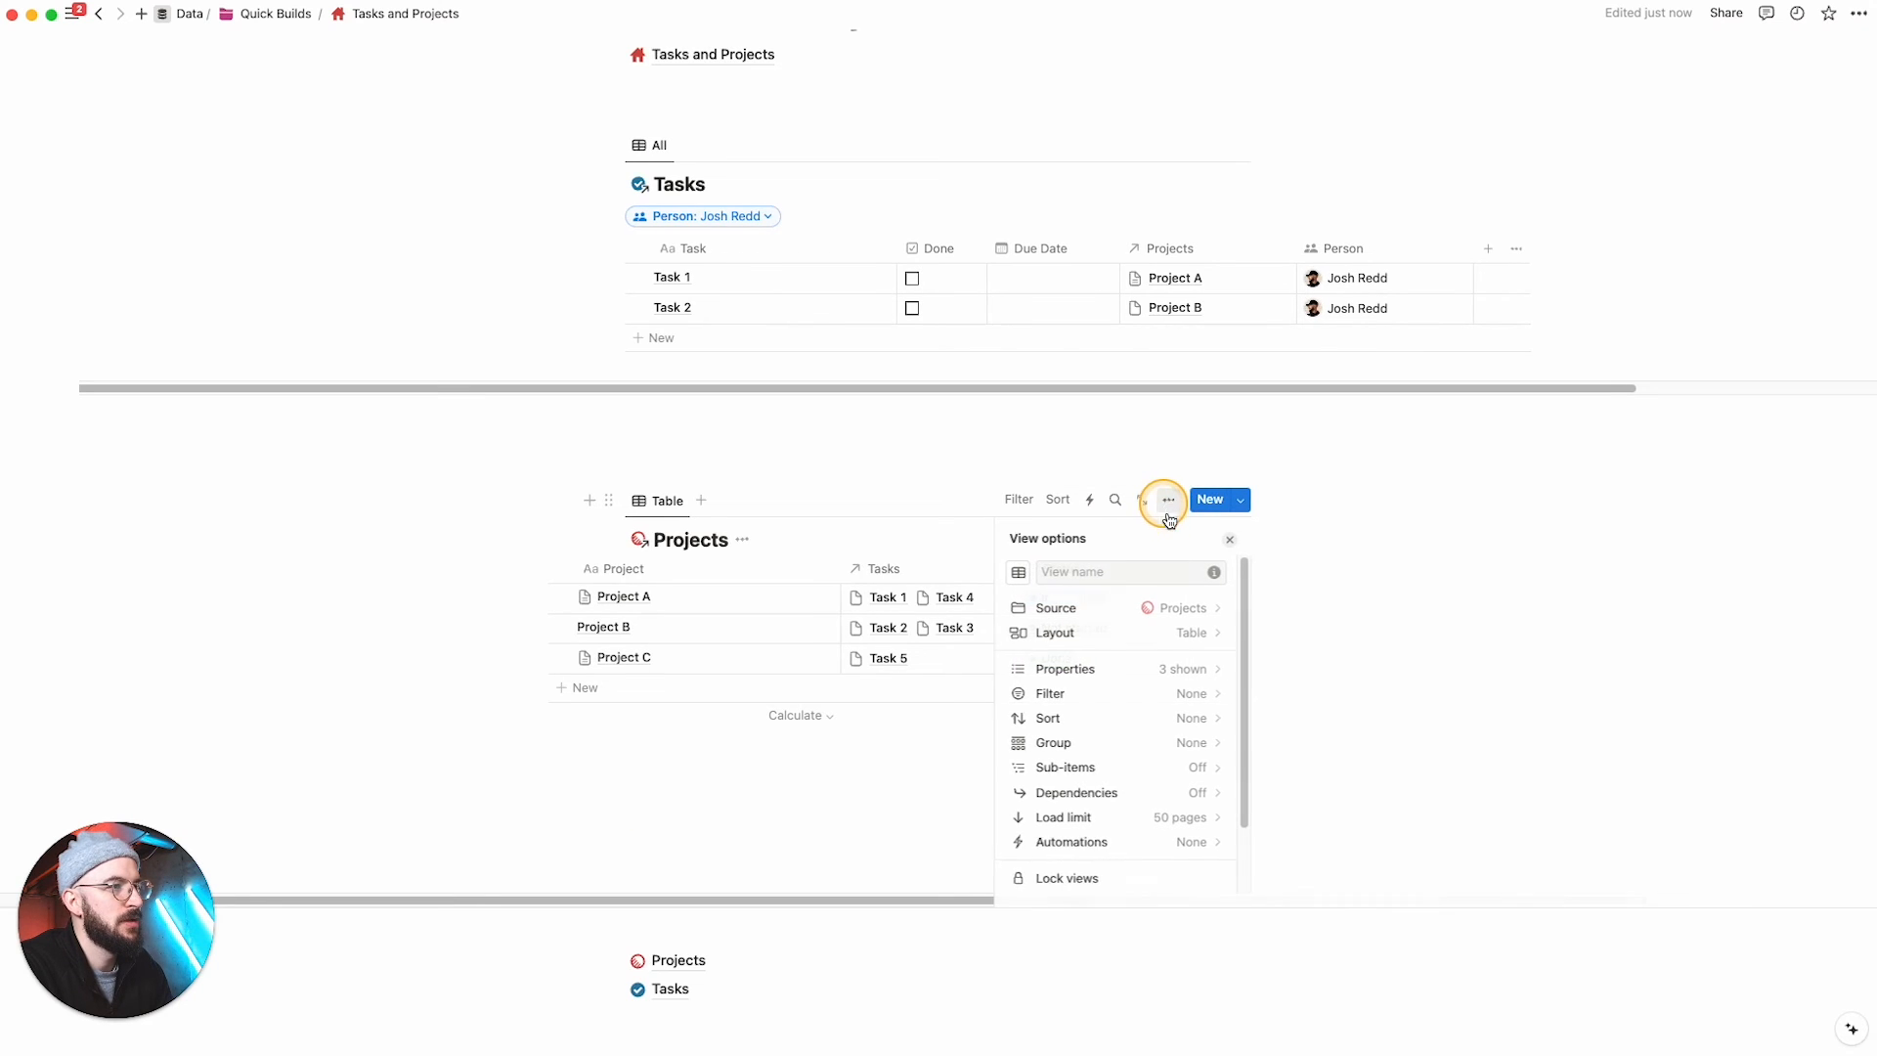
{"action": "left_click", "coordinate": [1107, 644]}
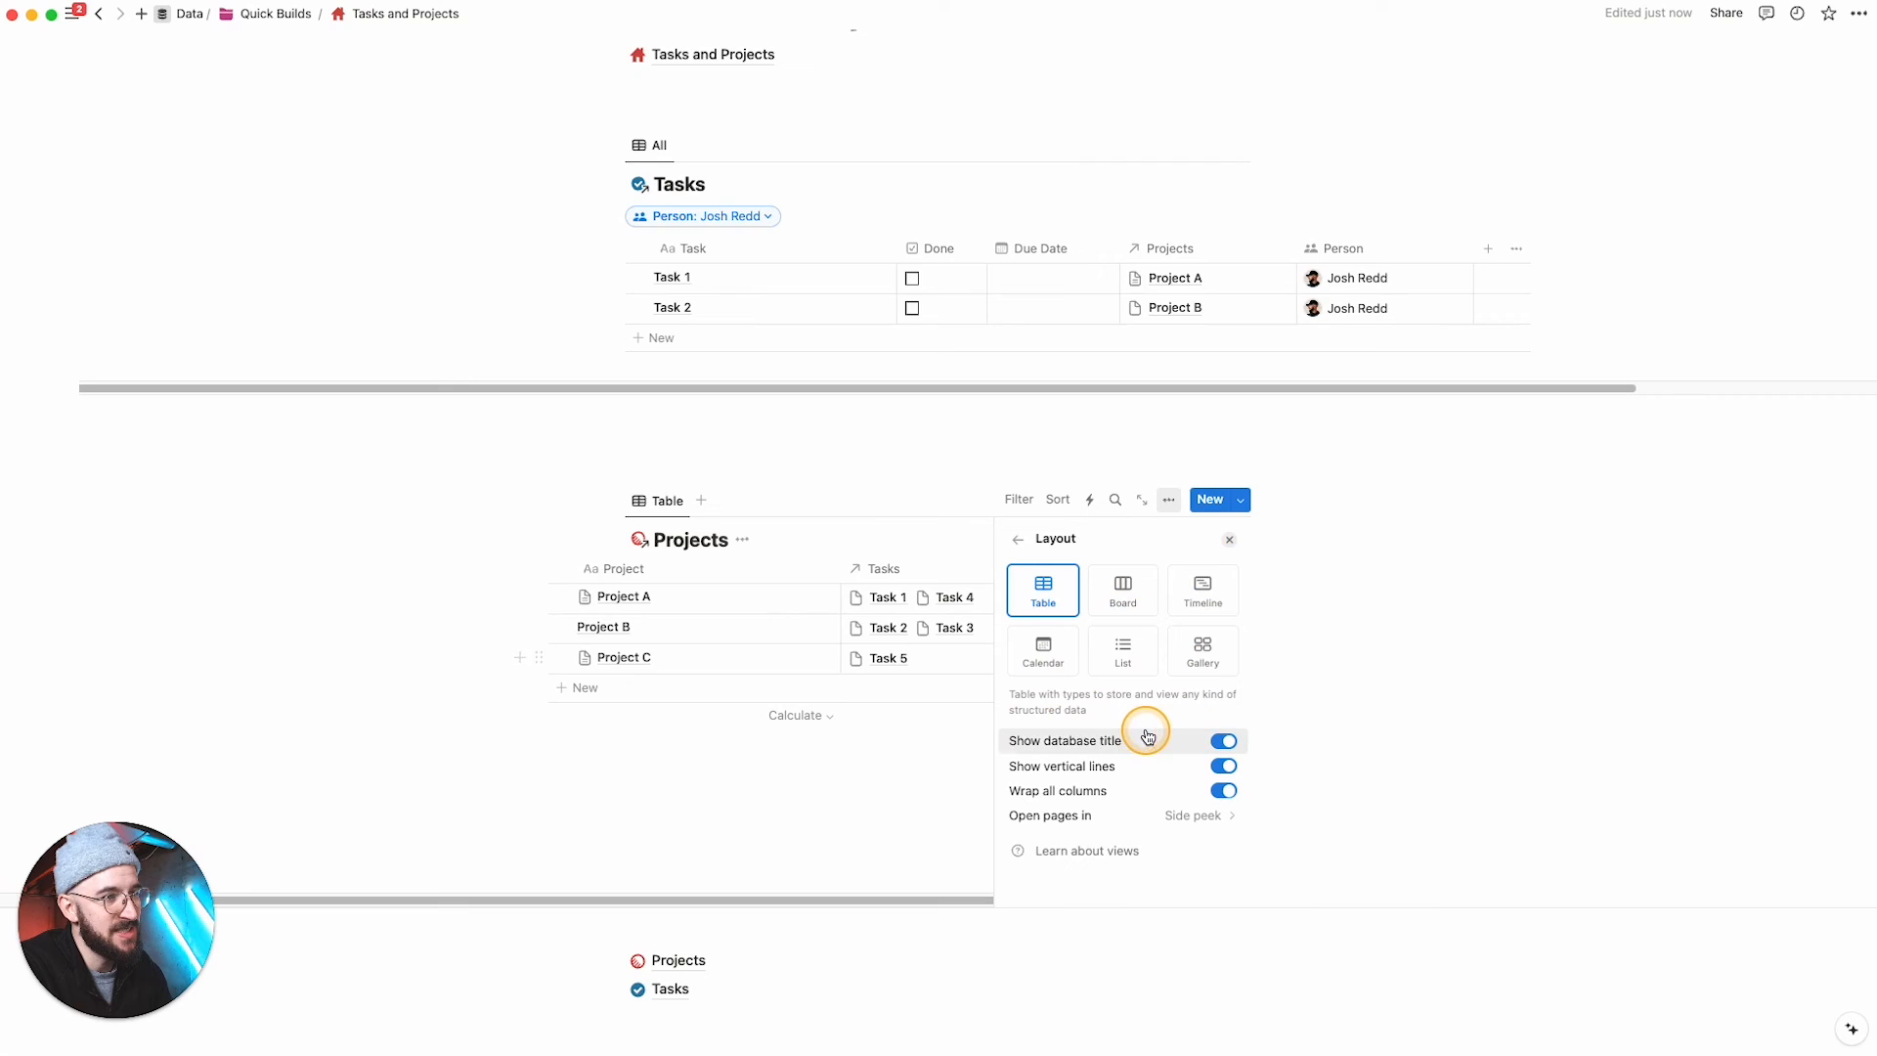
{"action": "left_click", "coordinate": [1123, 592]}
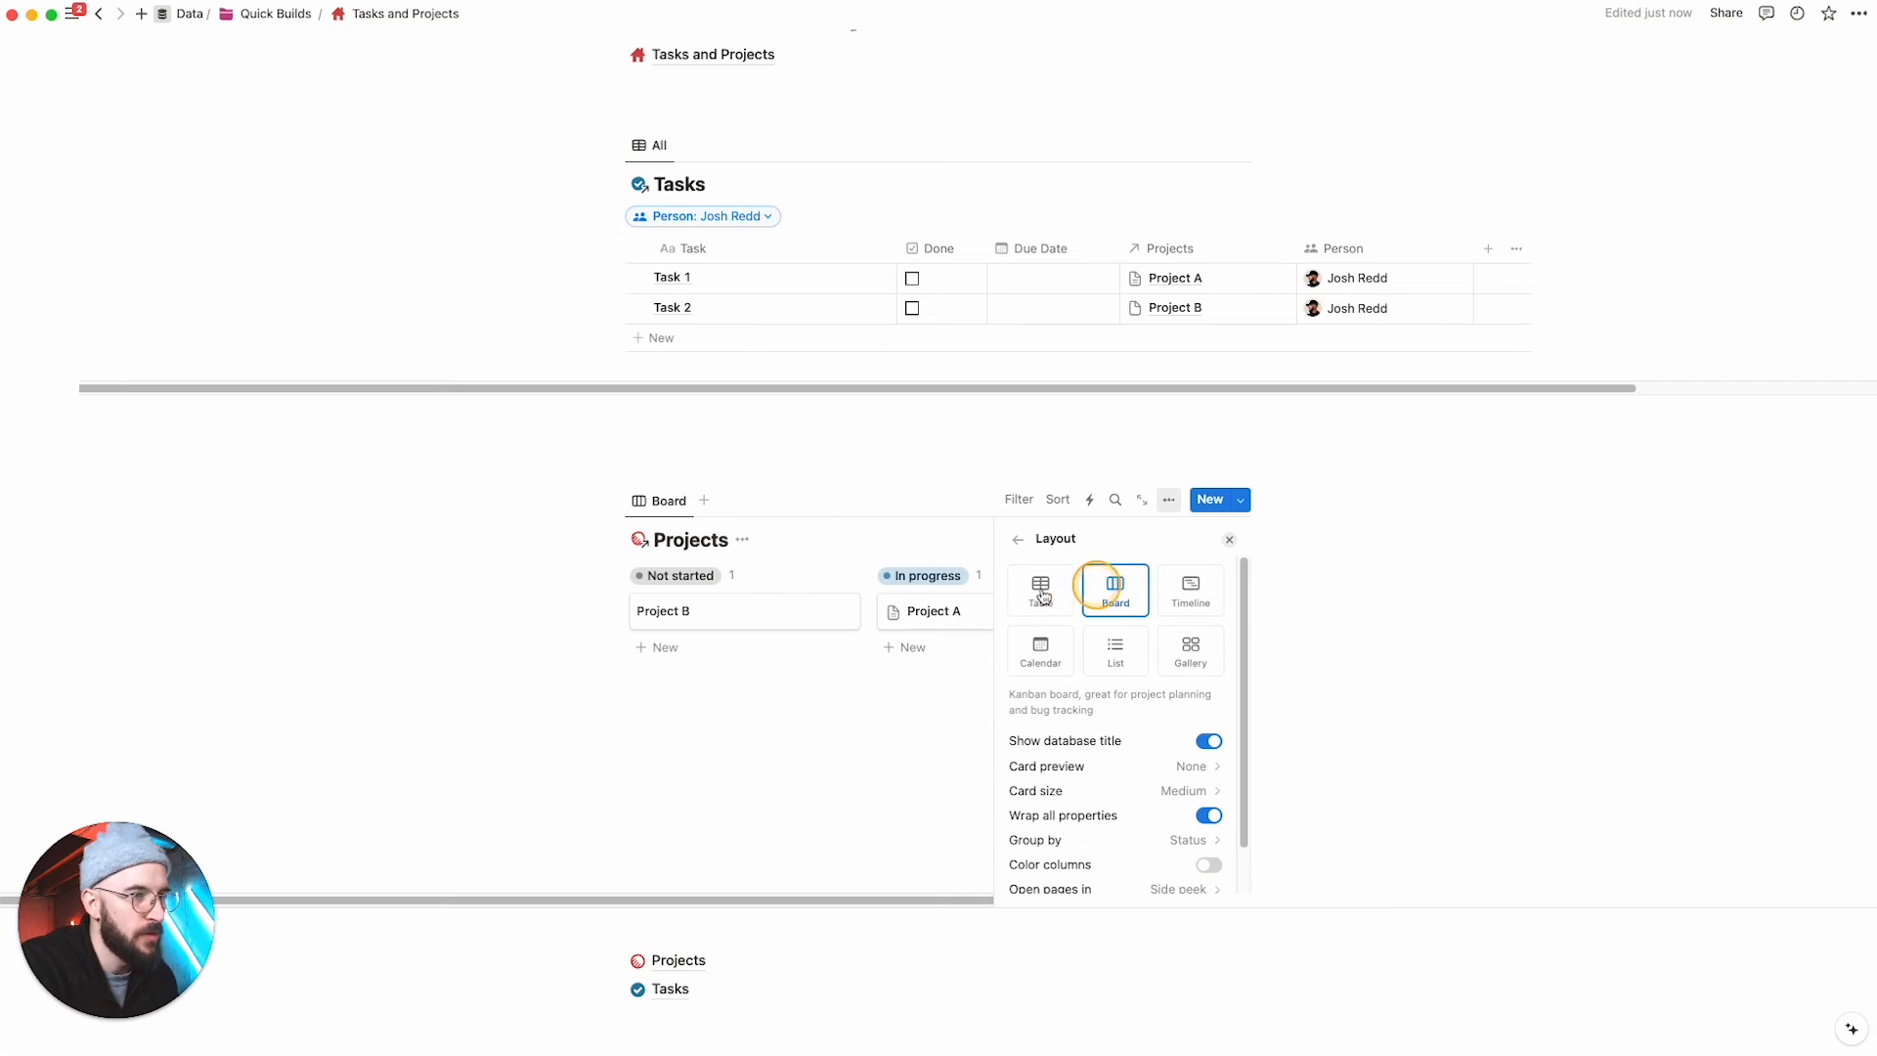
{"action": "left_click", "coordinate": [473, 649]}
{"action": "scroll", "coordinate": [812, 570], "scroll_direction": "down", "scroll_amount": 1}
{"action": "scroll", "coordinate": [815, 575], "scroll_direction": "up", "scroll_amount": 1}
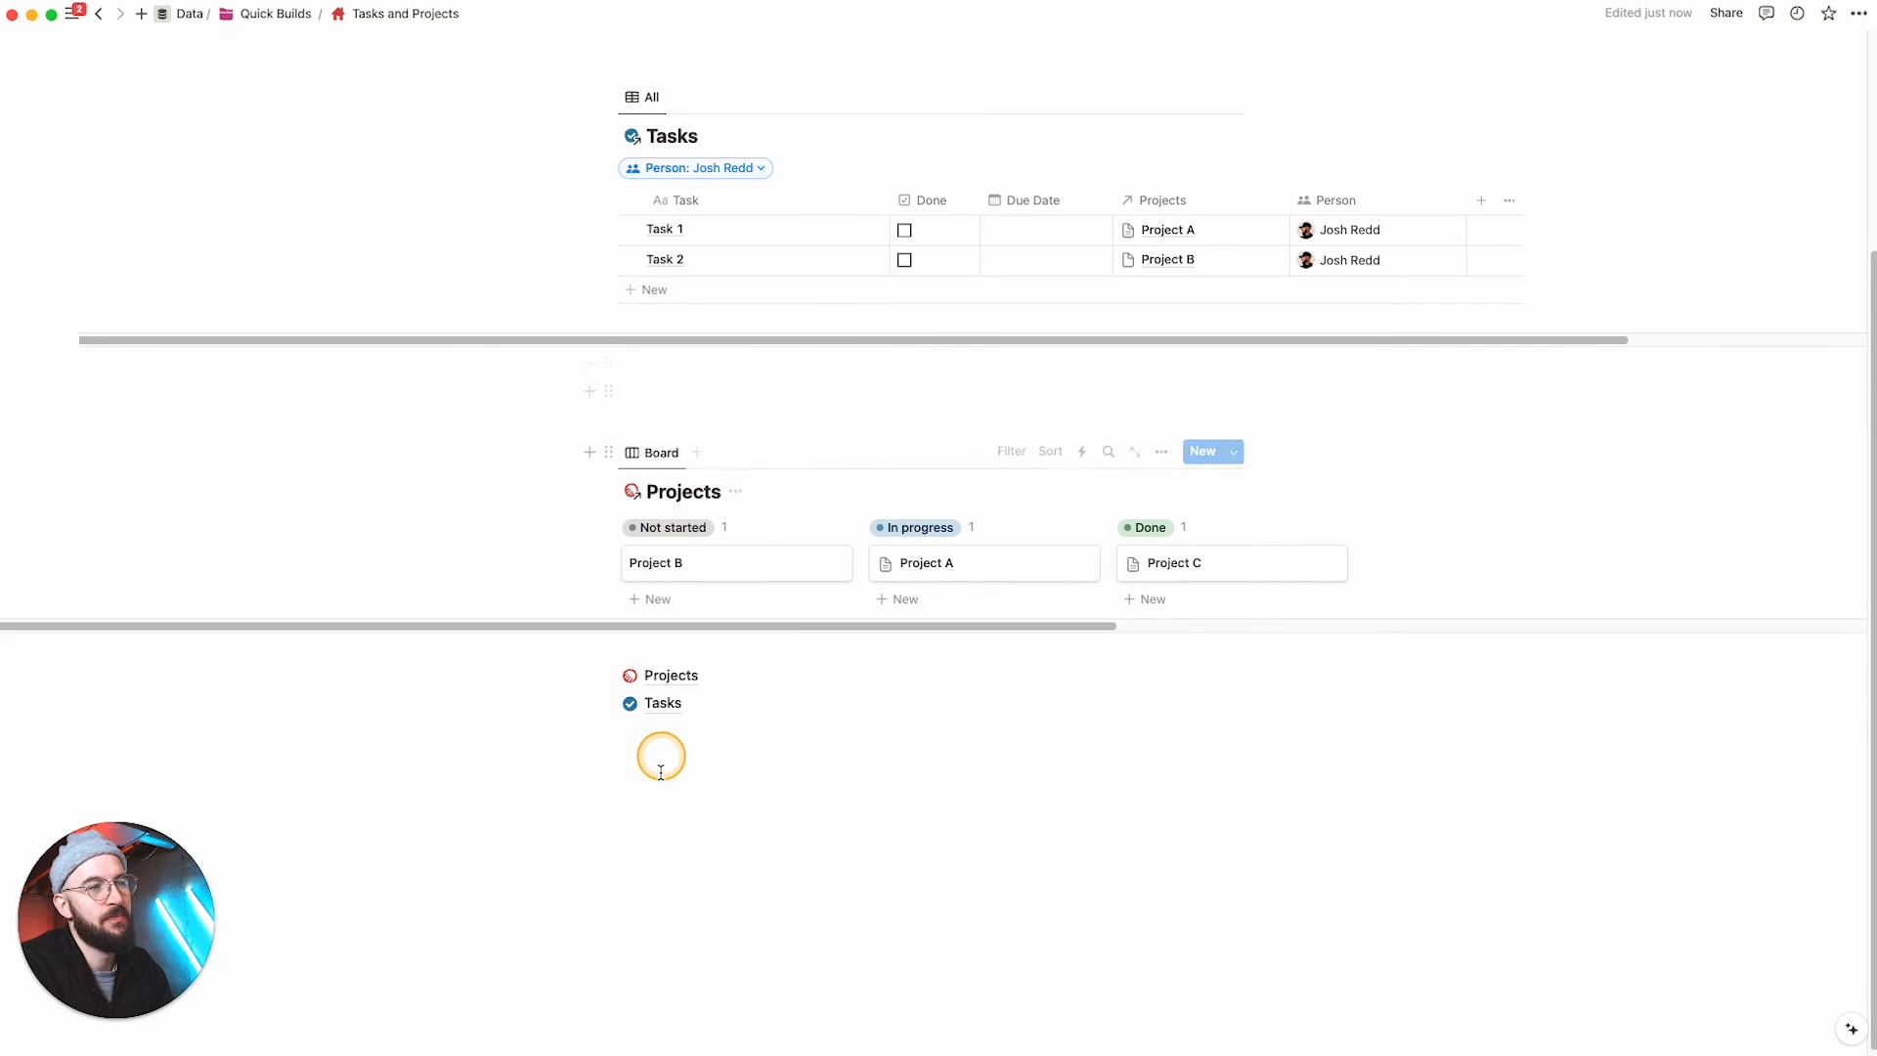
Step: Move Project B to the Done column and Project C to the In progress column of the Projects board
{"action": "mouse_move", "coordinate": [782, 569]}
{"action": "left_mouse_down"}
{"action": "mouse_move", "coordinate": [955, 537]}
{"action": "mouse_move", "coordinate": [958, 553]}
{"action": "mouse_move", "coordinate": [830, 554]}
{"action": "mouse_move", "coordinate": [721, 586]}
{"action": "mouse_move", "coordinate": [922, 553]}
{"action": "mouse_move", "coordinate": [930, 531]}
{"action": "mouse_move", "coordinate": [939, 567]}
{"action": "mouse_move", "coordinate": [794, 547]}
{"action": "left_mouse_up"}
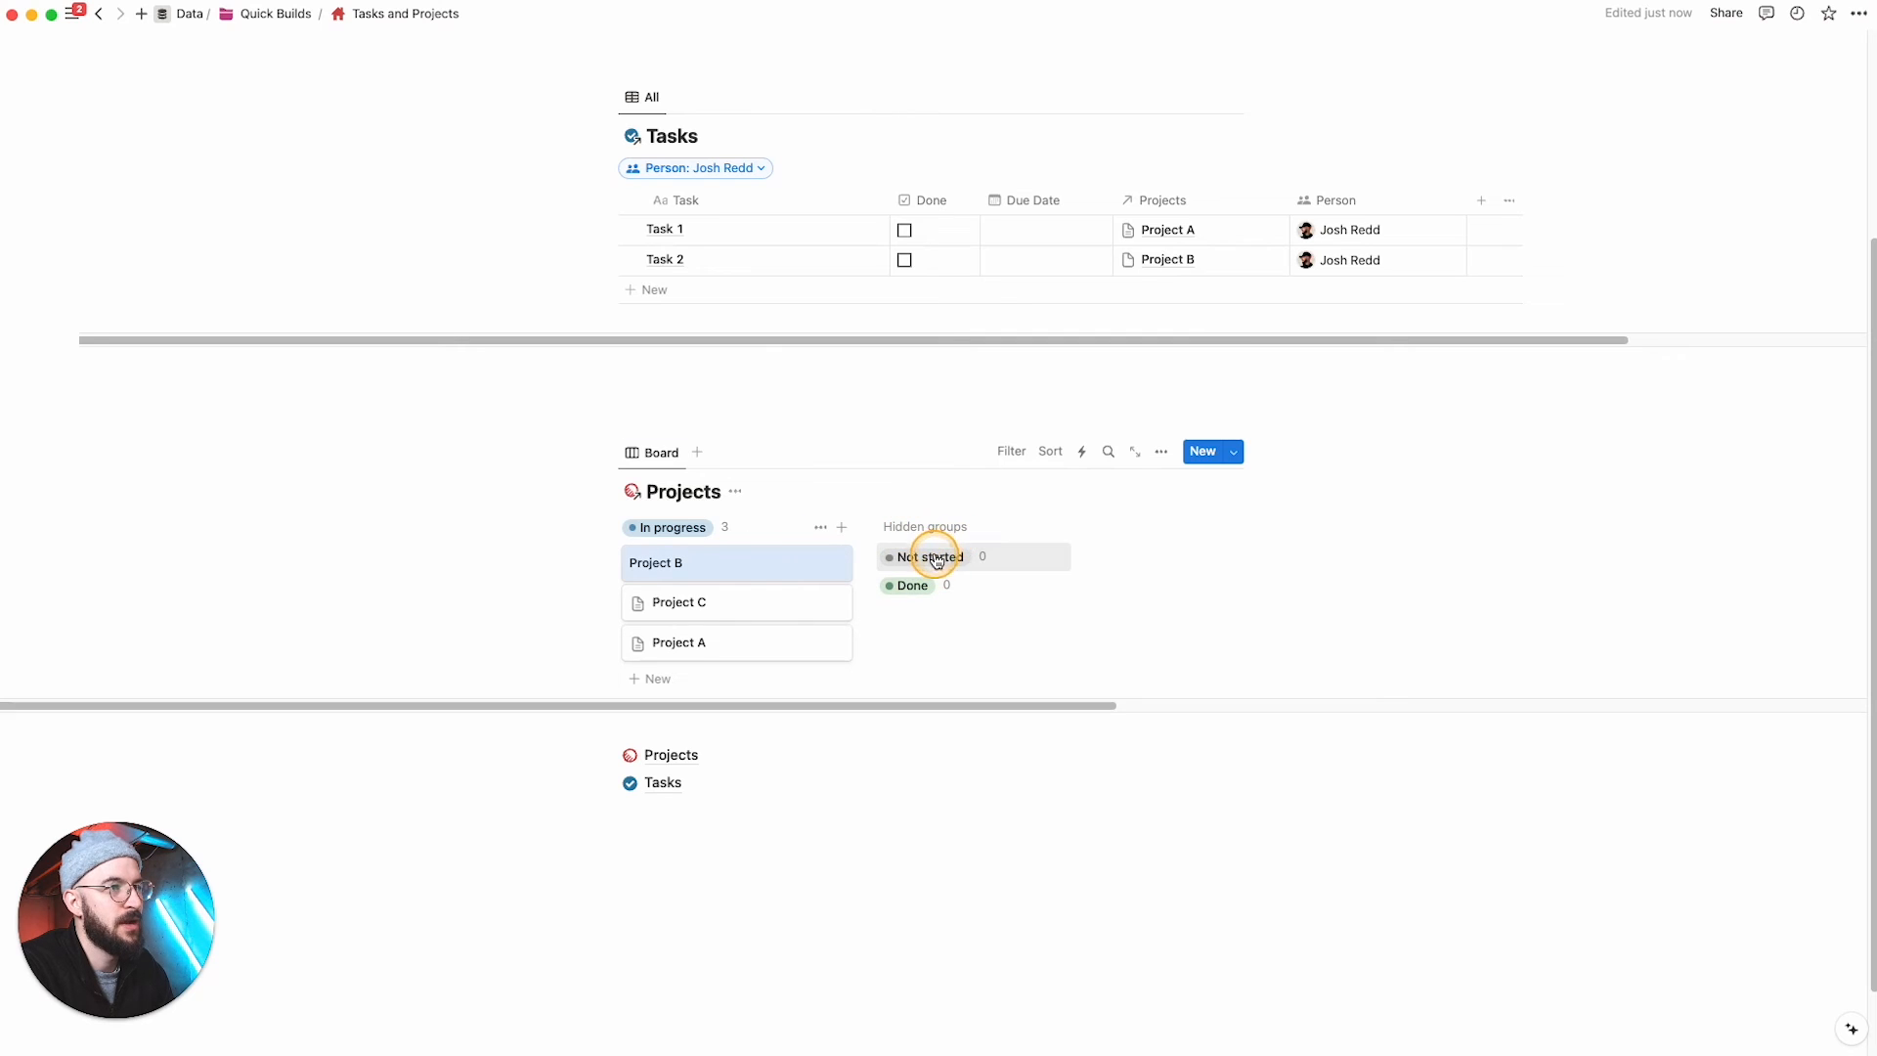
{"action": "left_click", "coordinate": [898, 557]}
{"action": "left_click", "coordinate": [955, 506]}
{"action": "key", "text": "super+z"}
{"action": "key", "text": "super+z"}
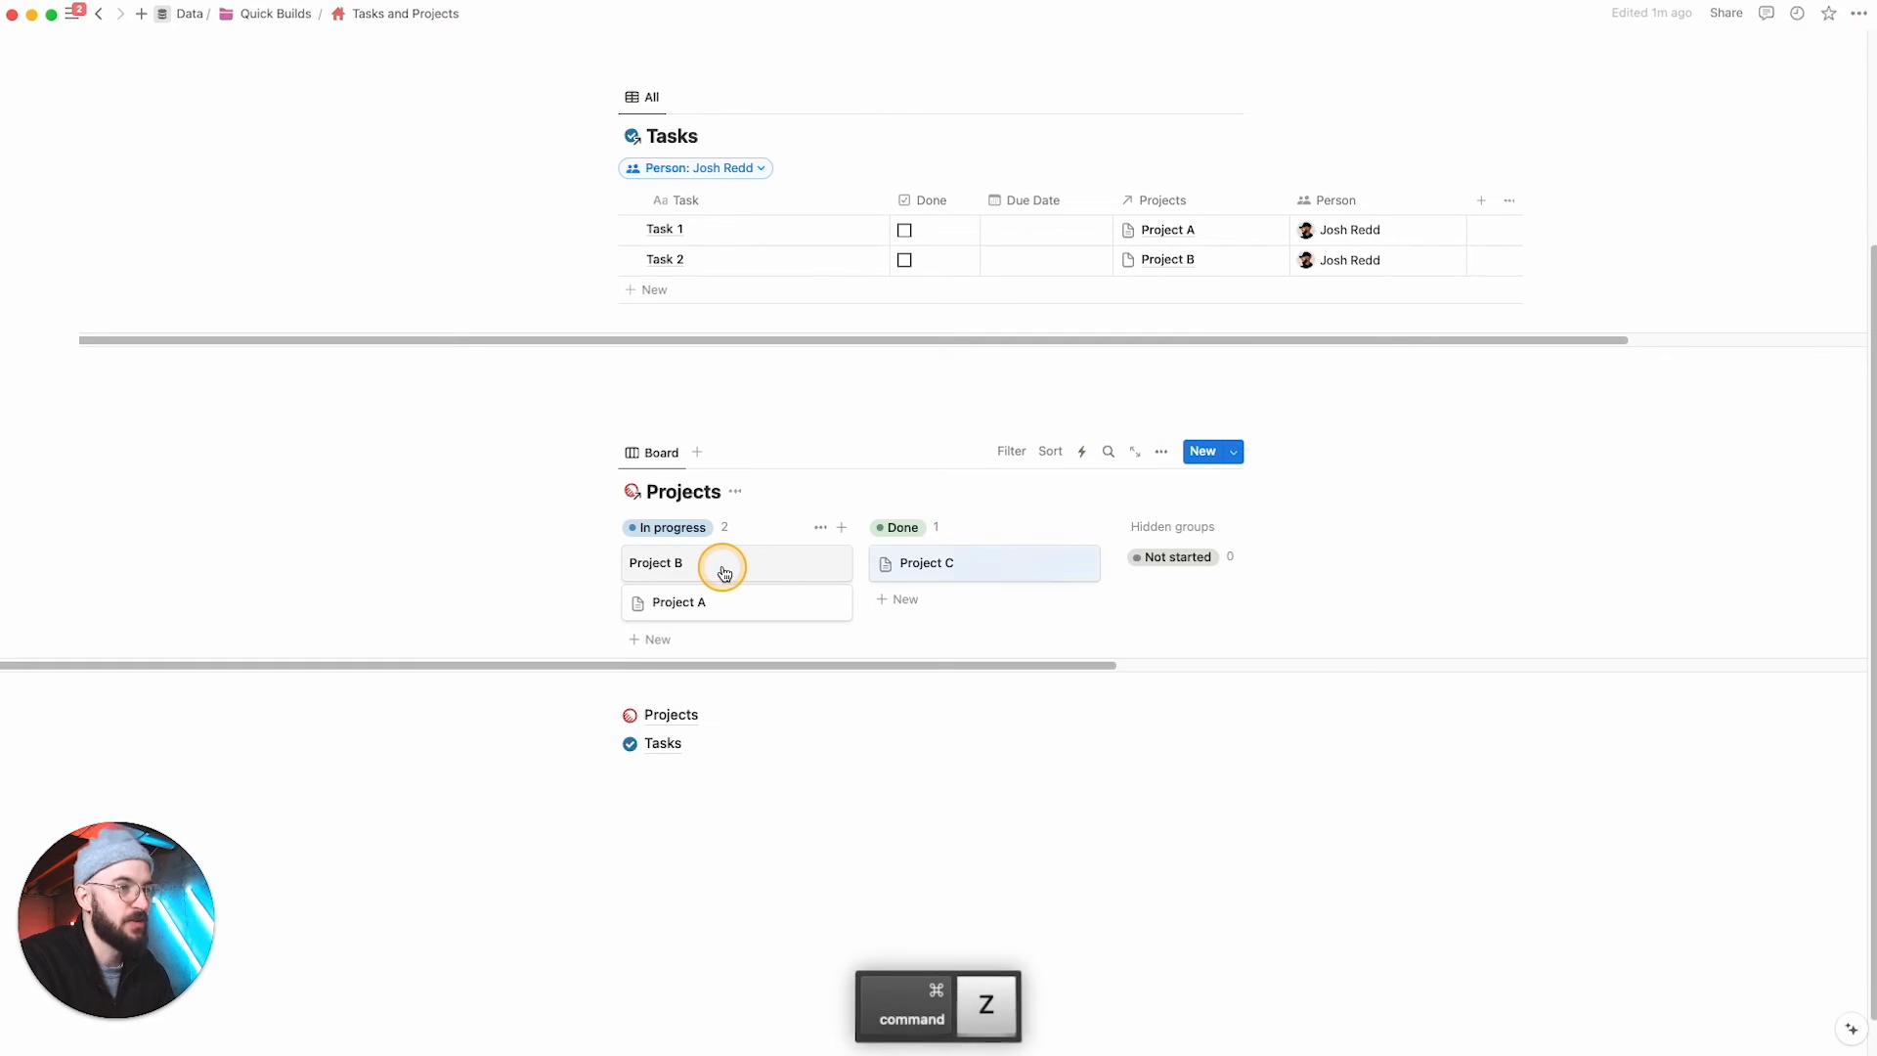
{"action": "left_click_drag", "start_coordinate": [723, 565], "coordinate": [1182, 549]}
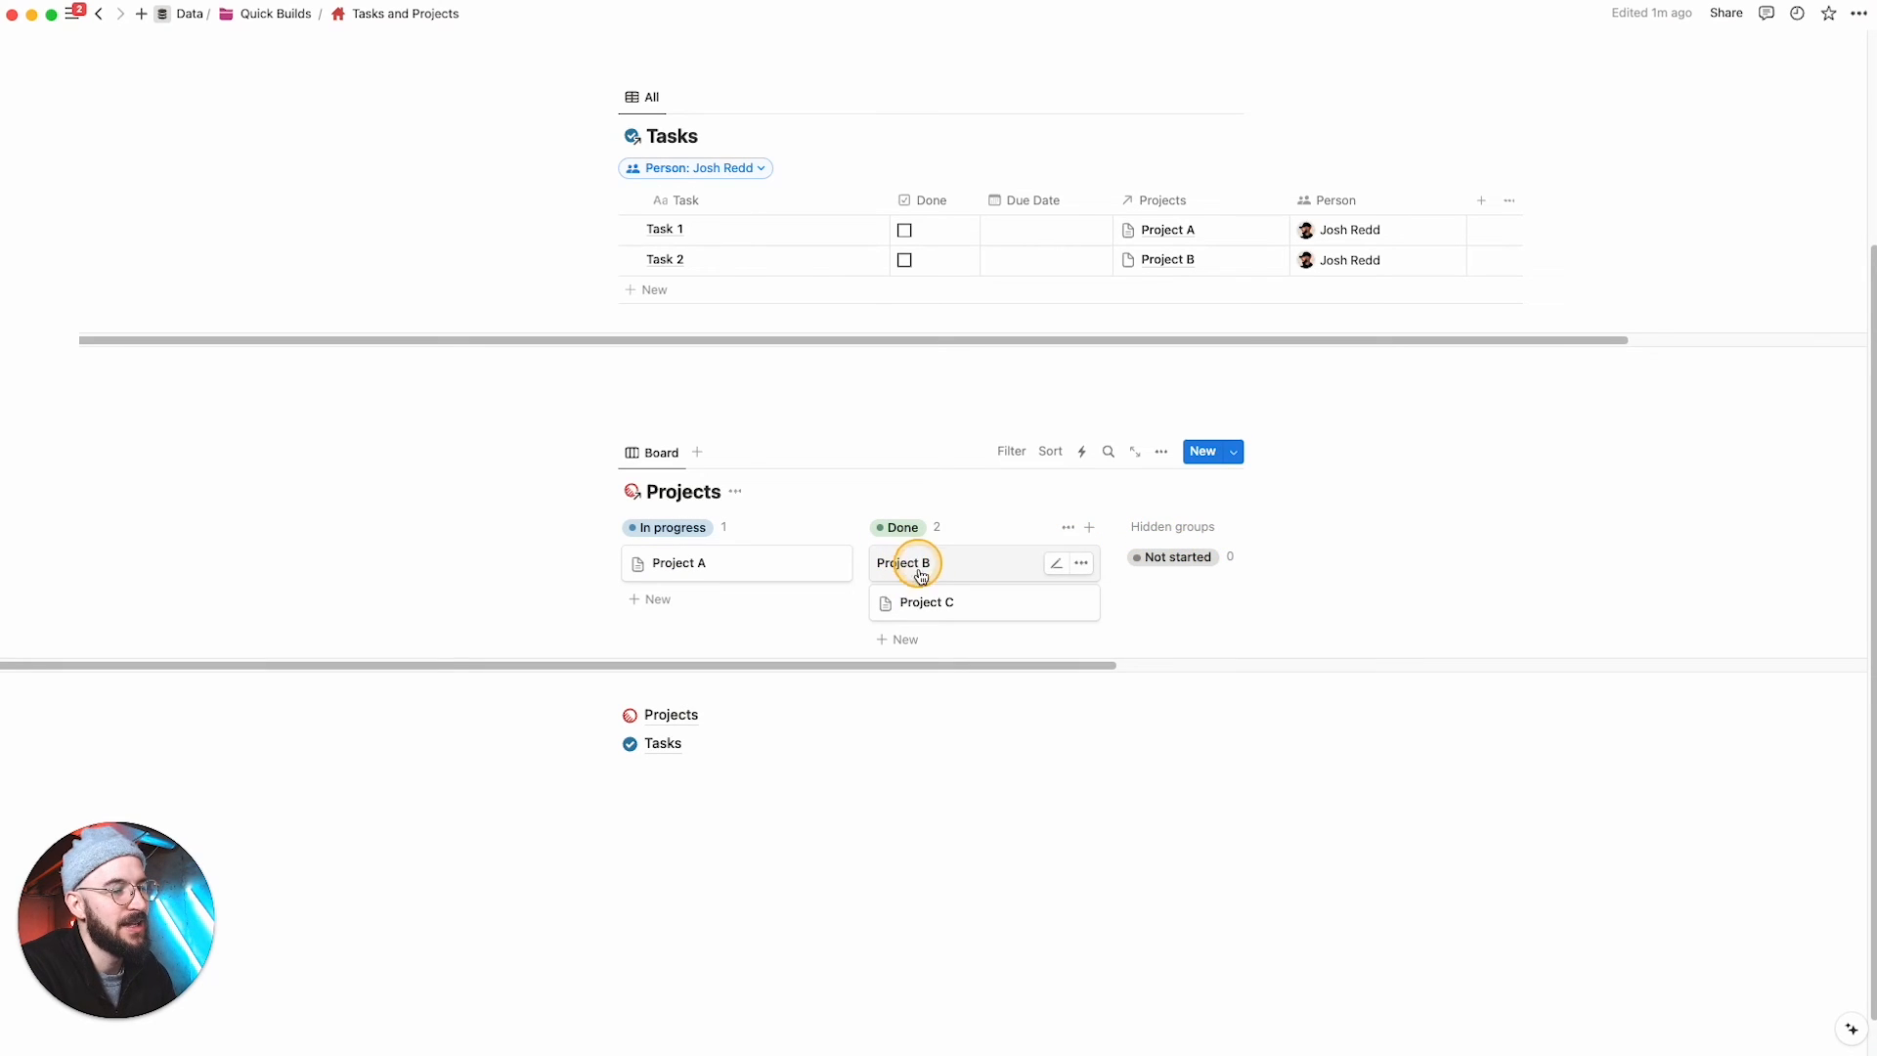
{"action": "left_click_drag", "start_coordinate": [805, 594], "coordinate": [738, 584]}
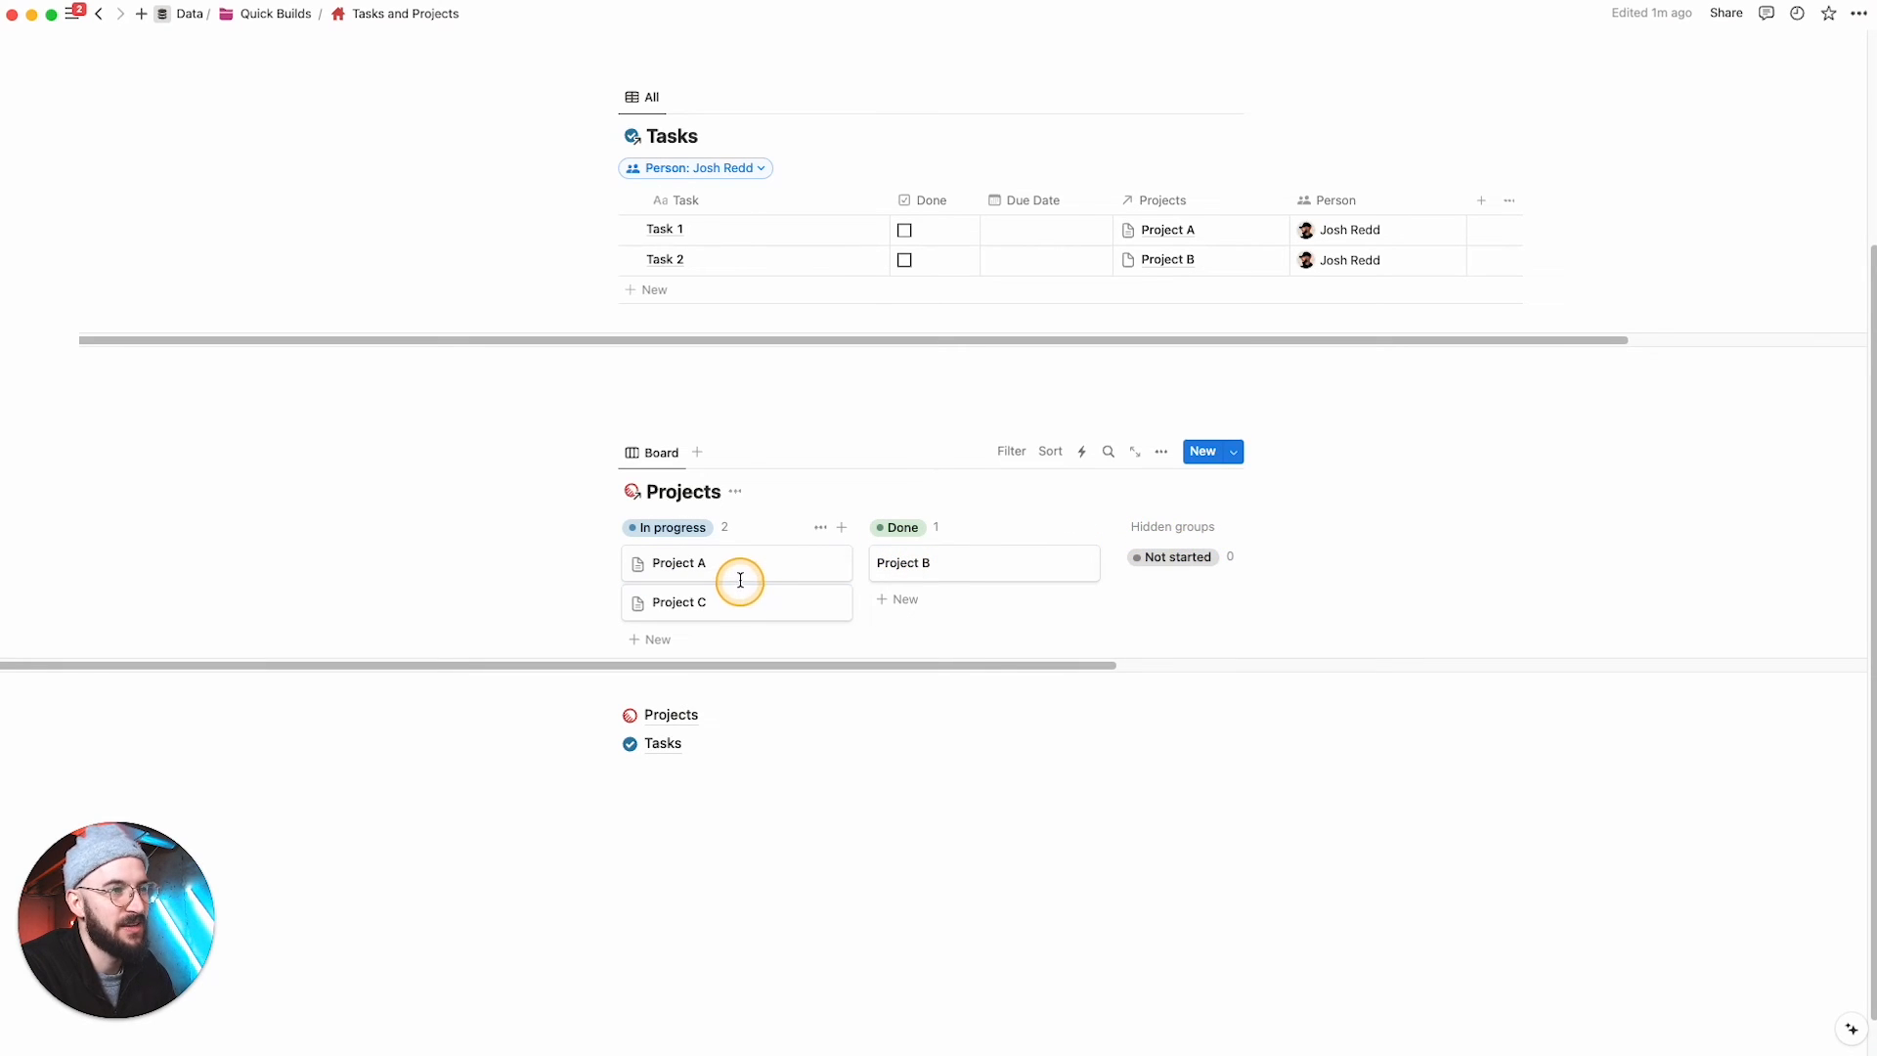
Step: Show the Tasks property on the cards of the Projects board and close the view options
{"action": "left_click", "coordinate": [1165, 453]}
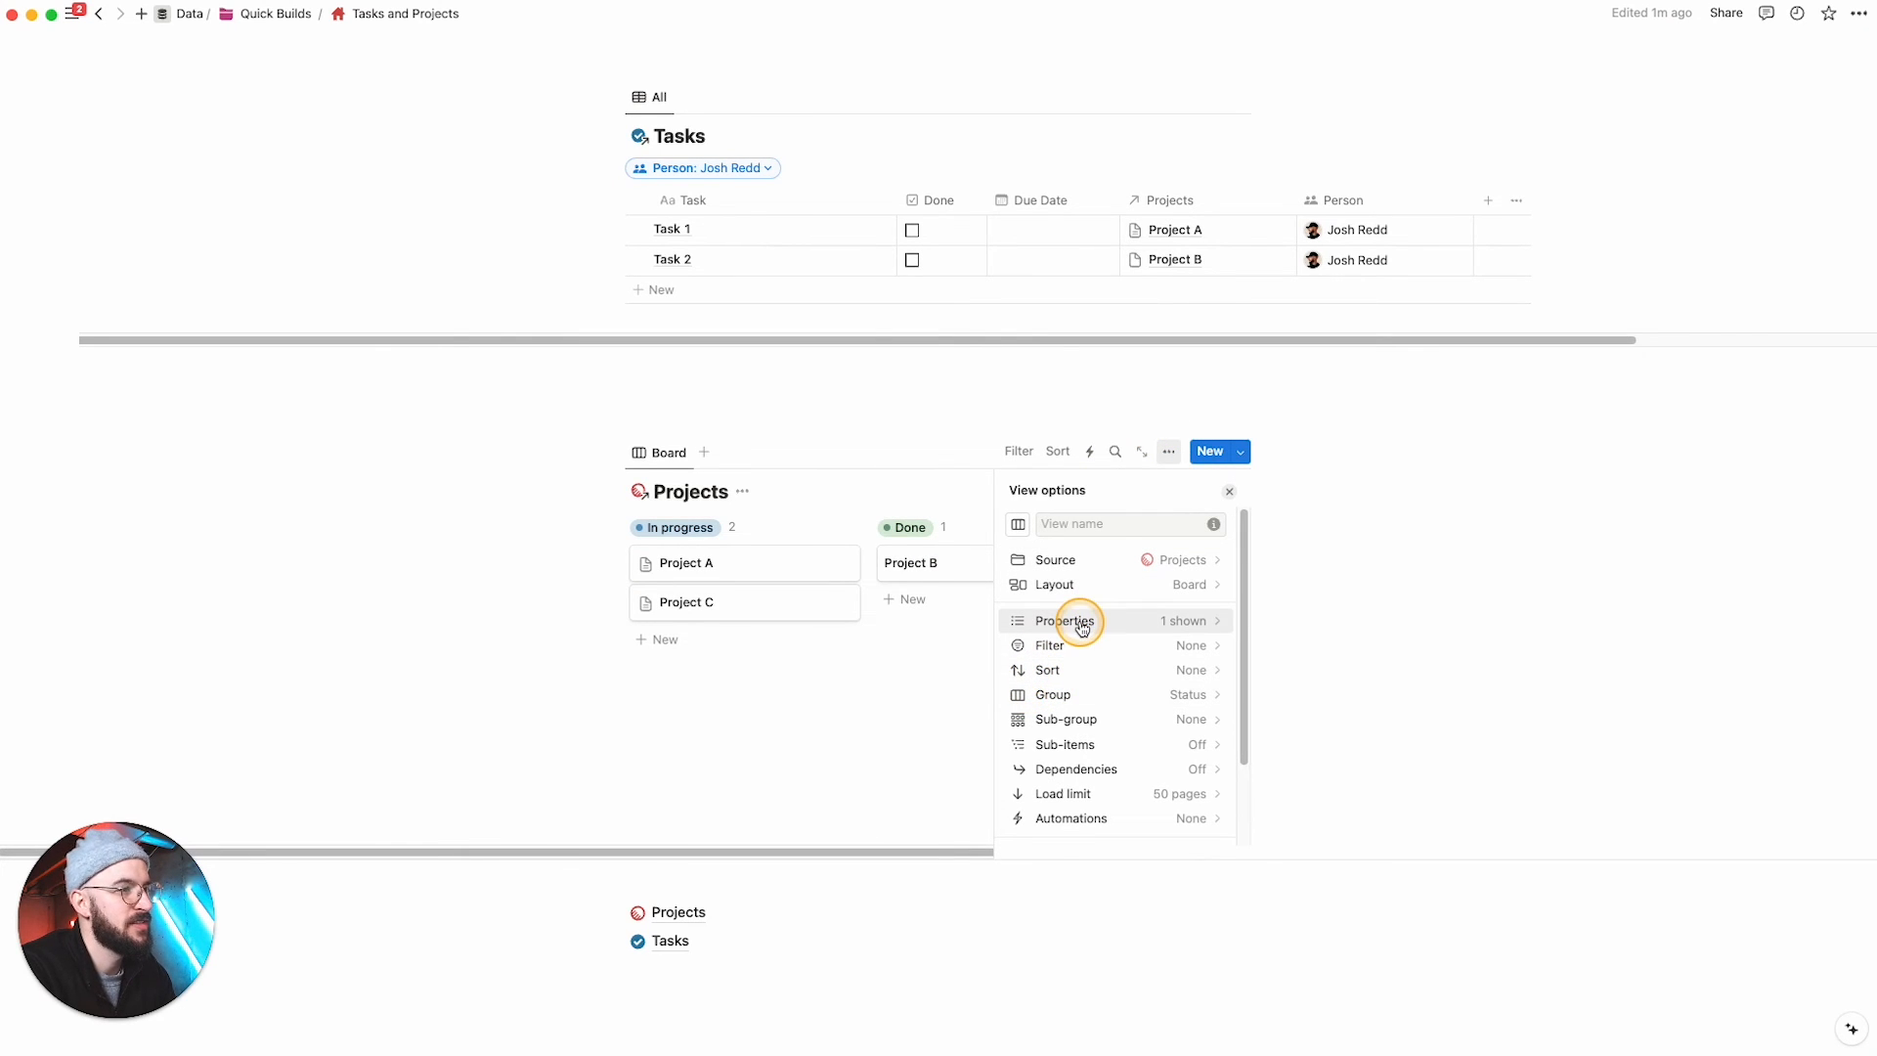
{"action": "left_click", "coordinate": [1080, 622]}
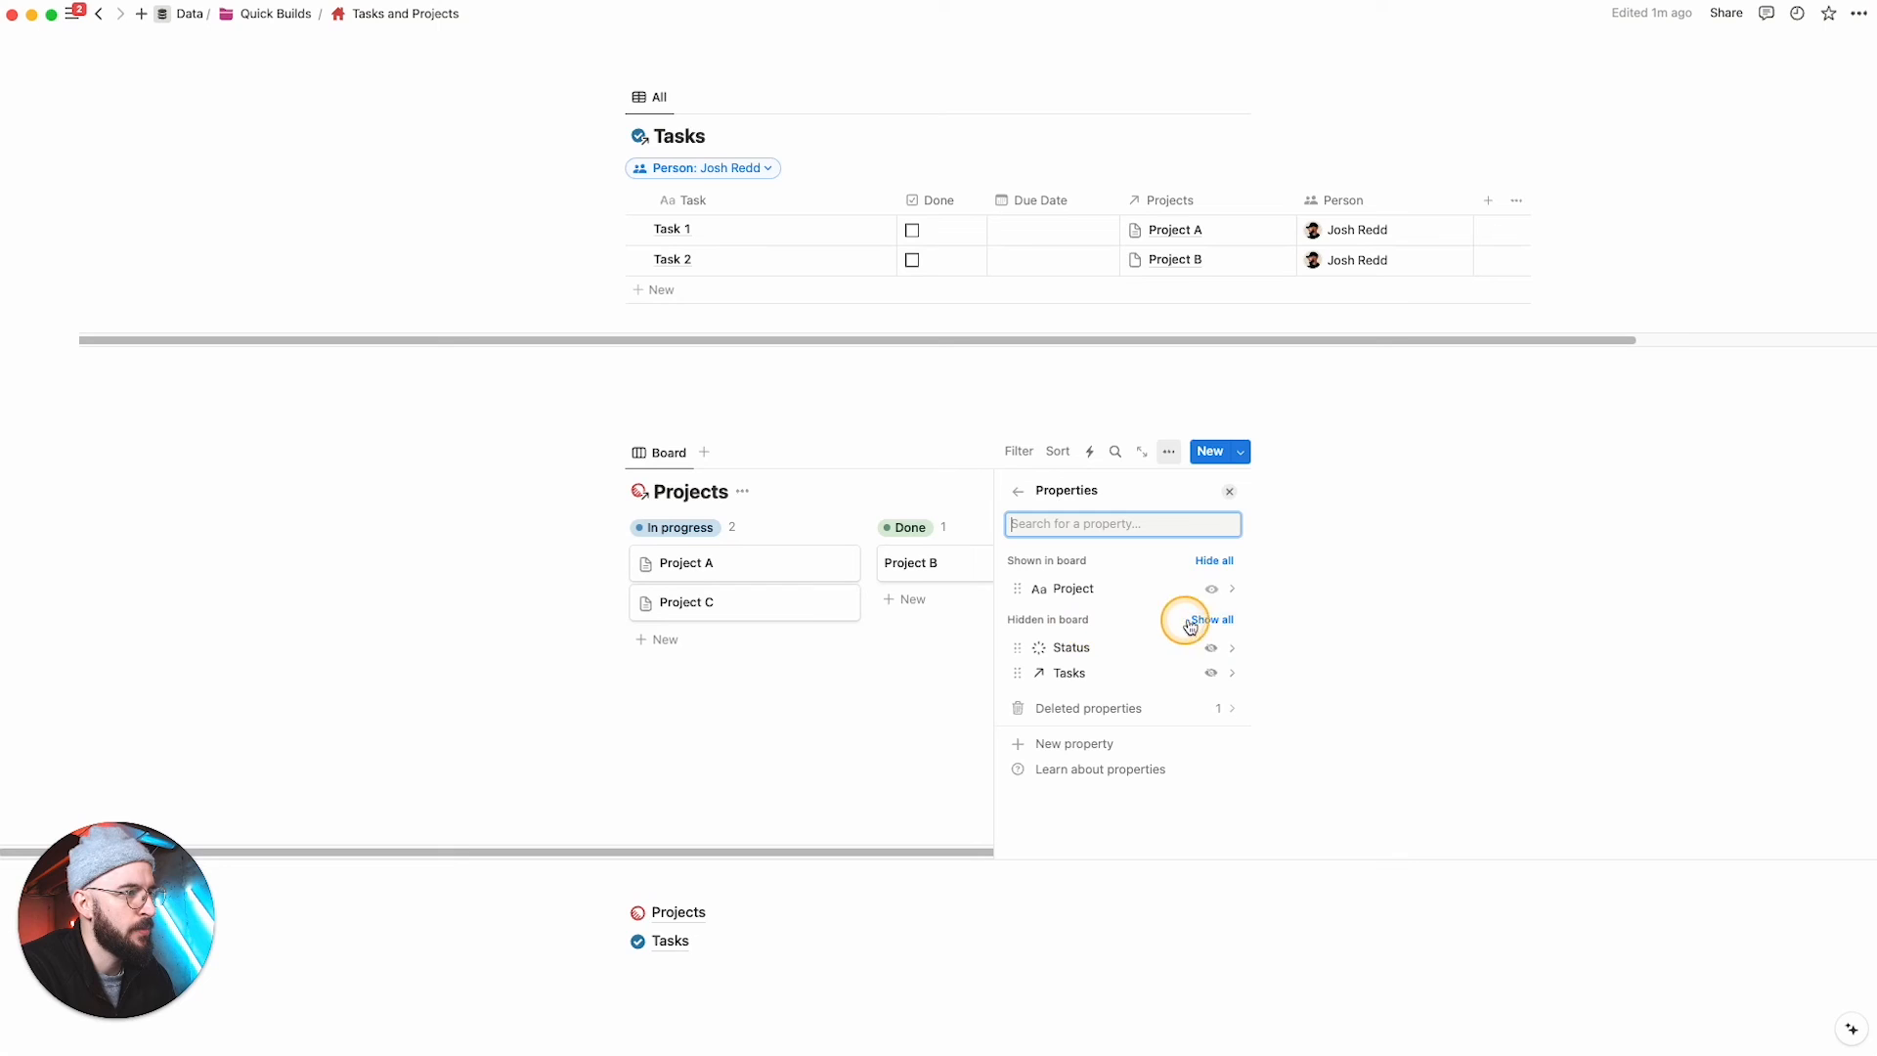
{"action": "left_click", "coordinate": [1211, 673]}
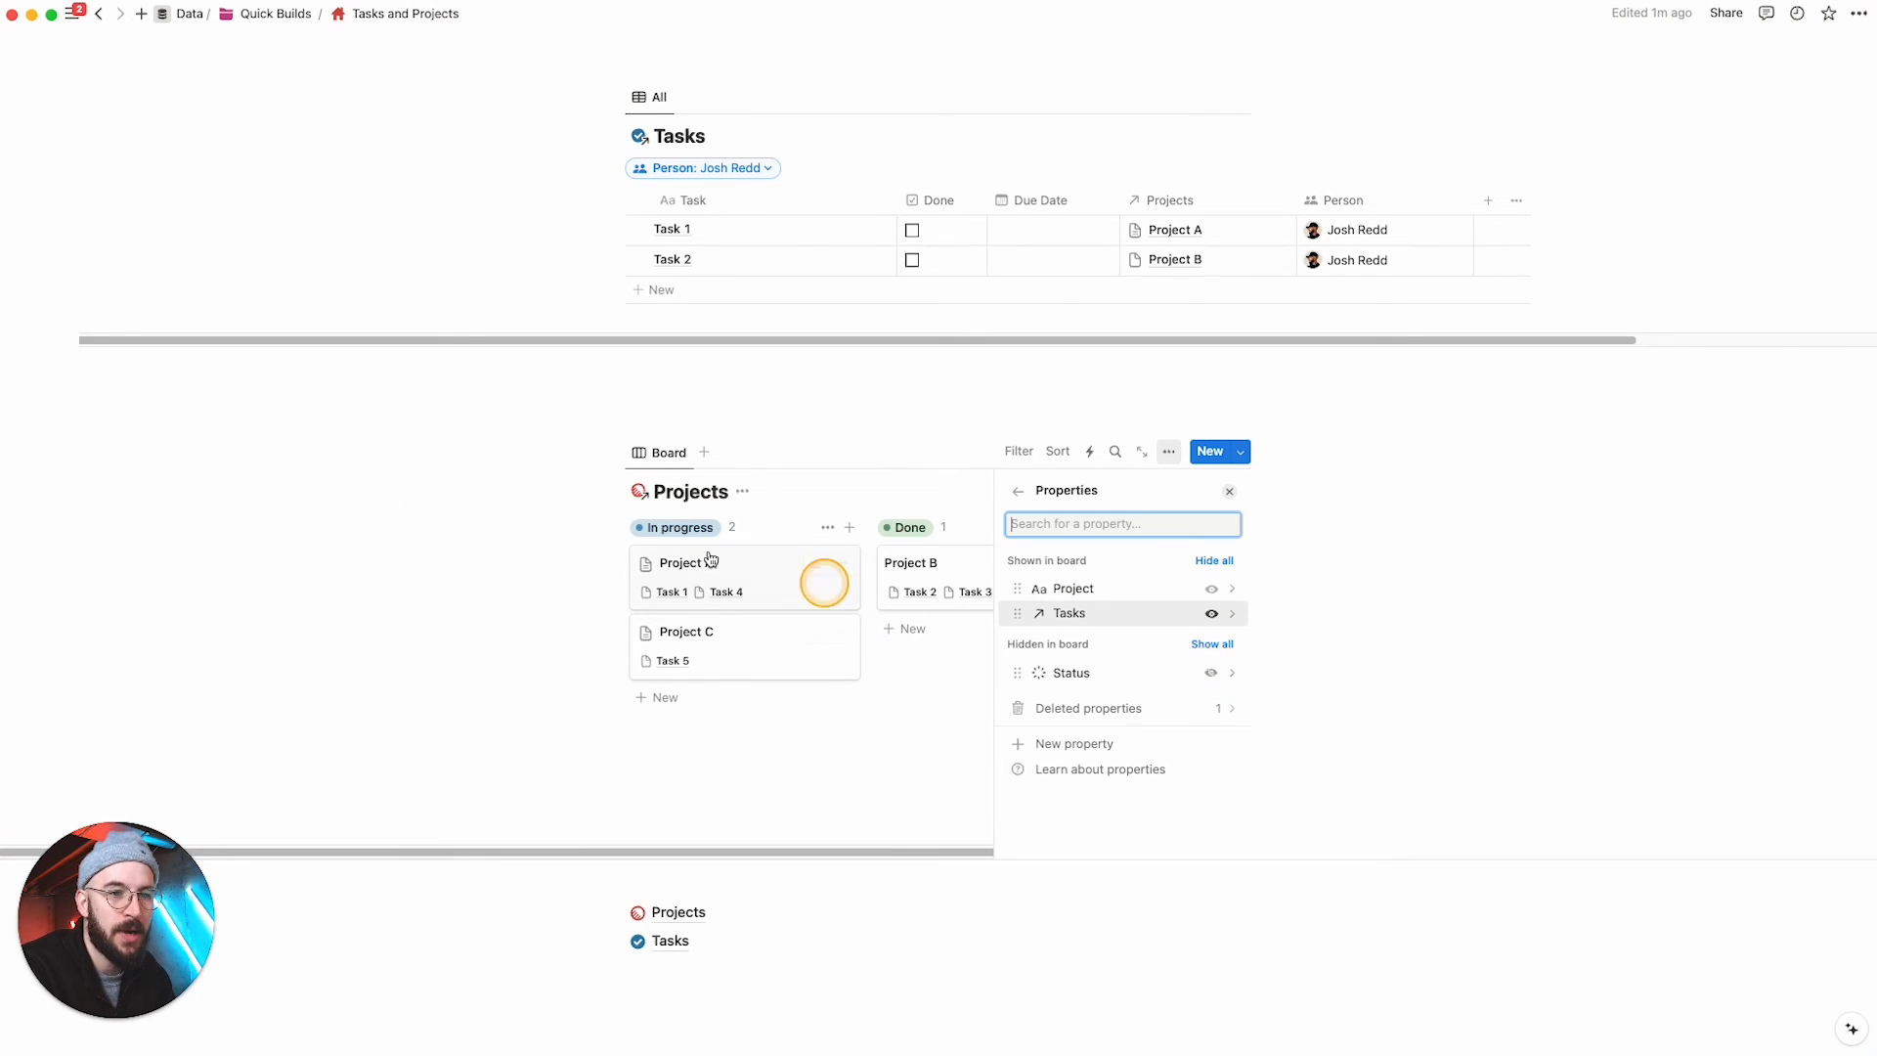
{"action": "left_click", "coordinate": [463, 646]}
{"action": "left_click", "coordinate": [1162, 451]}
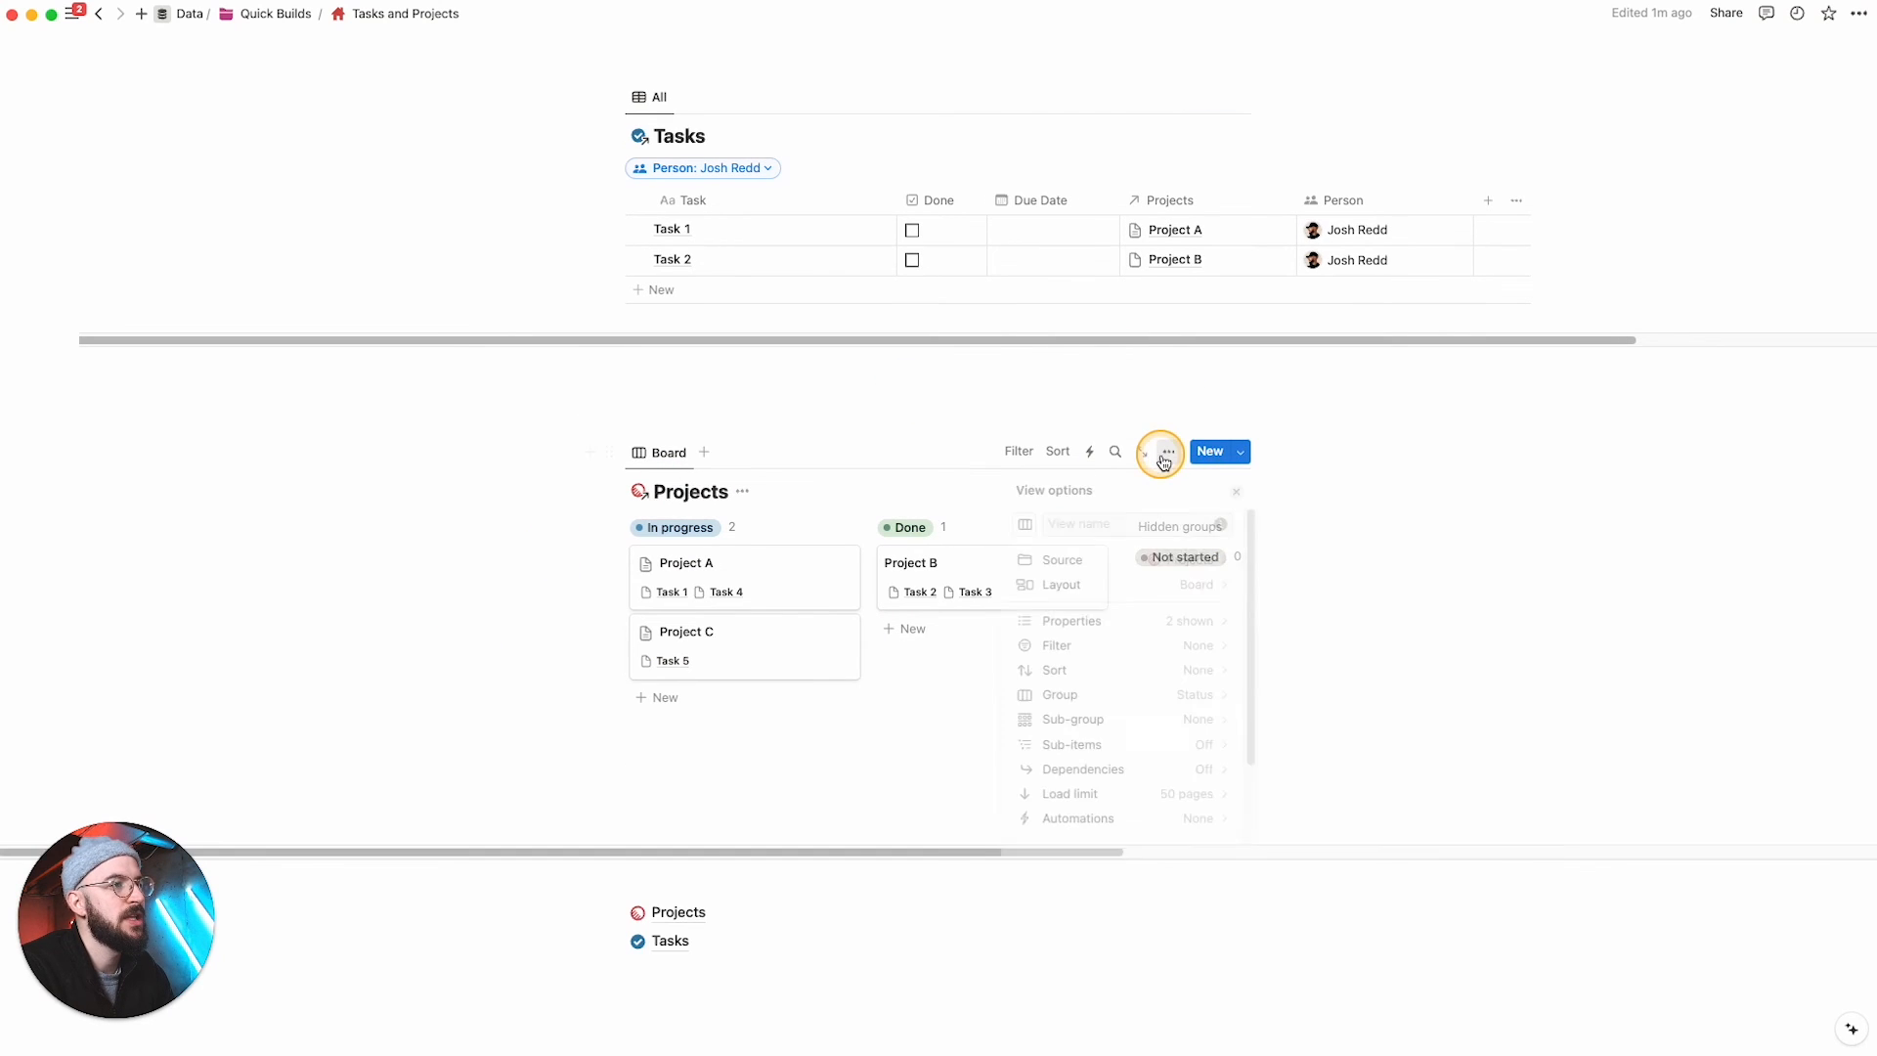
{"action": "scroll", "coordinate": [1060, 629], "scroll_direction": "down", "scroll_amount": 2}
{"action": "scroll", "coordinate": [1092, 584], "scroll_direction": "up", "scroll_amount": 2}
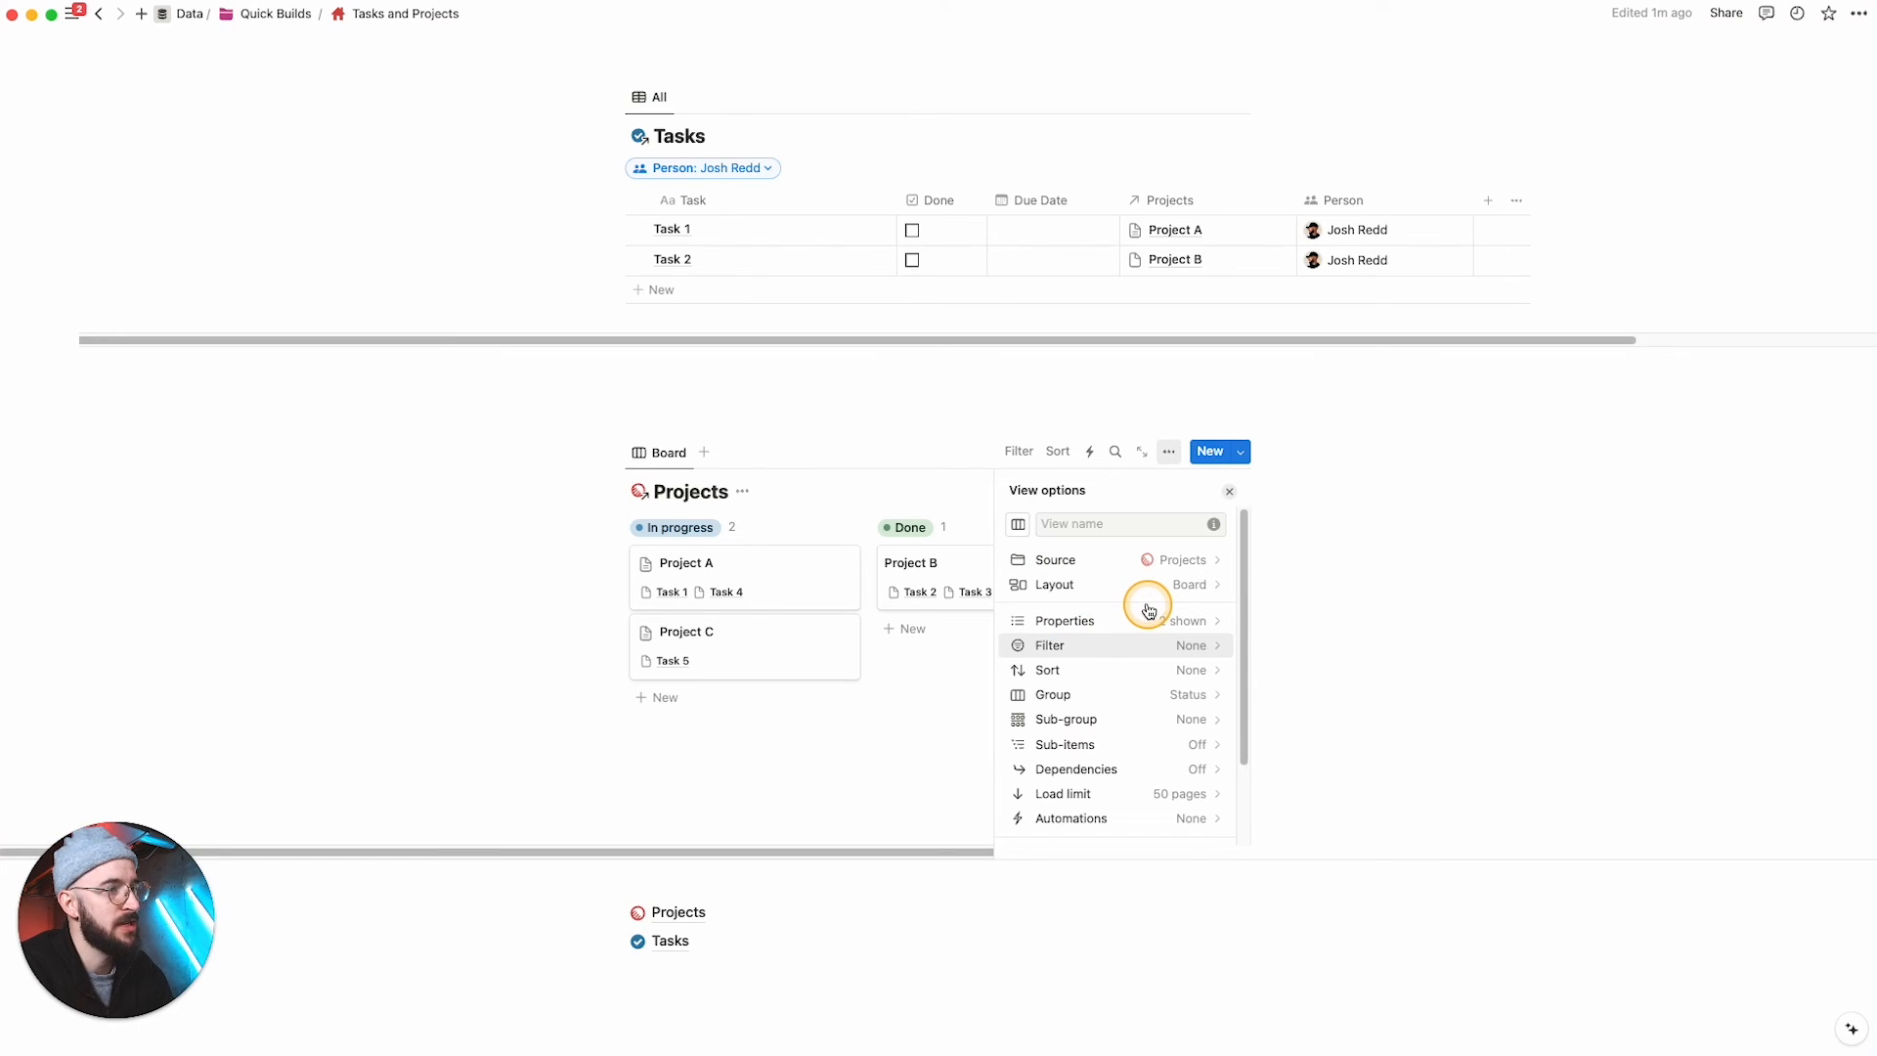
{"action": "left_click", "coordinate": [1230, 493]}
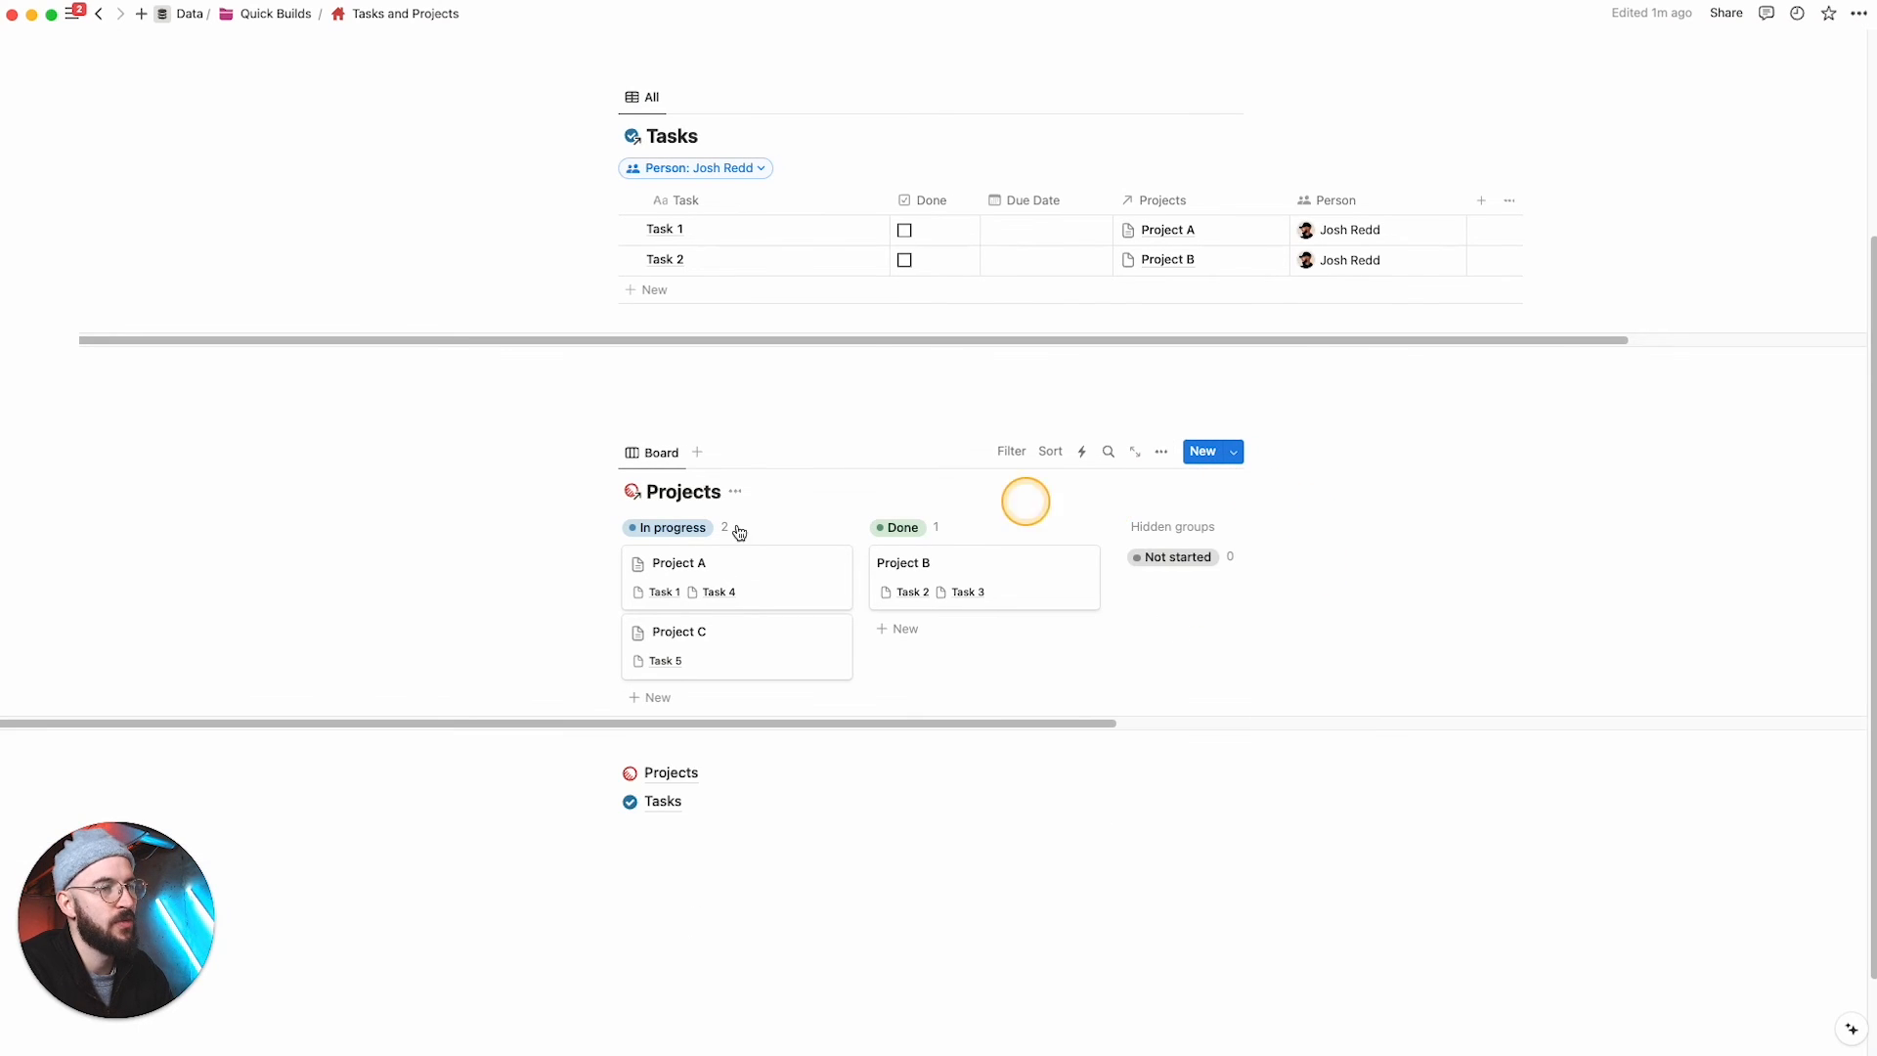
Step: Open Project A from the board to check its template content, and close it again
{"action": "scroll", "coordinate": [452, 637], "scroll_direction": "up", "scroll_amount": 3}
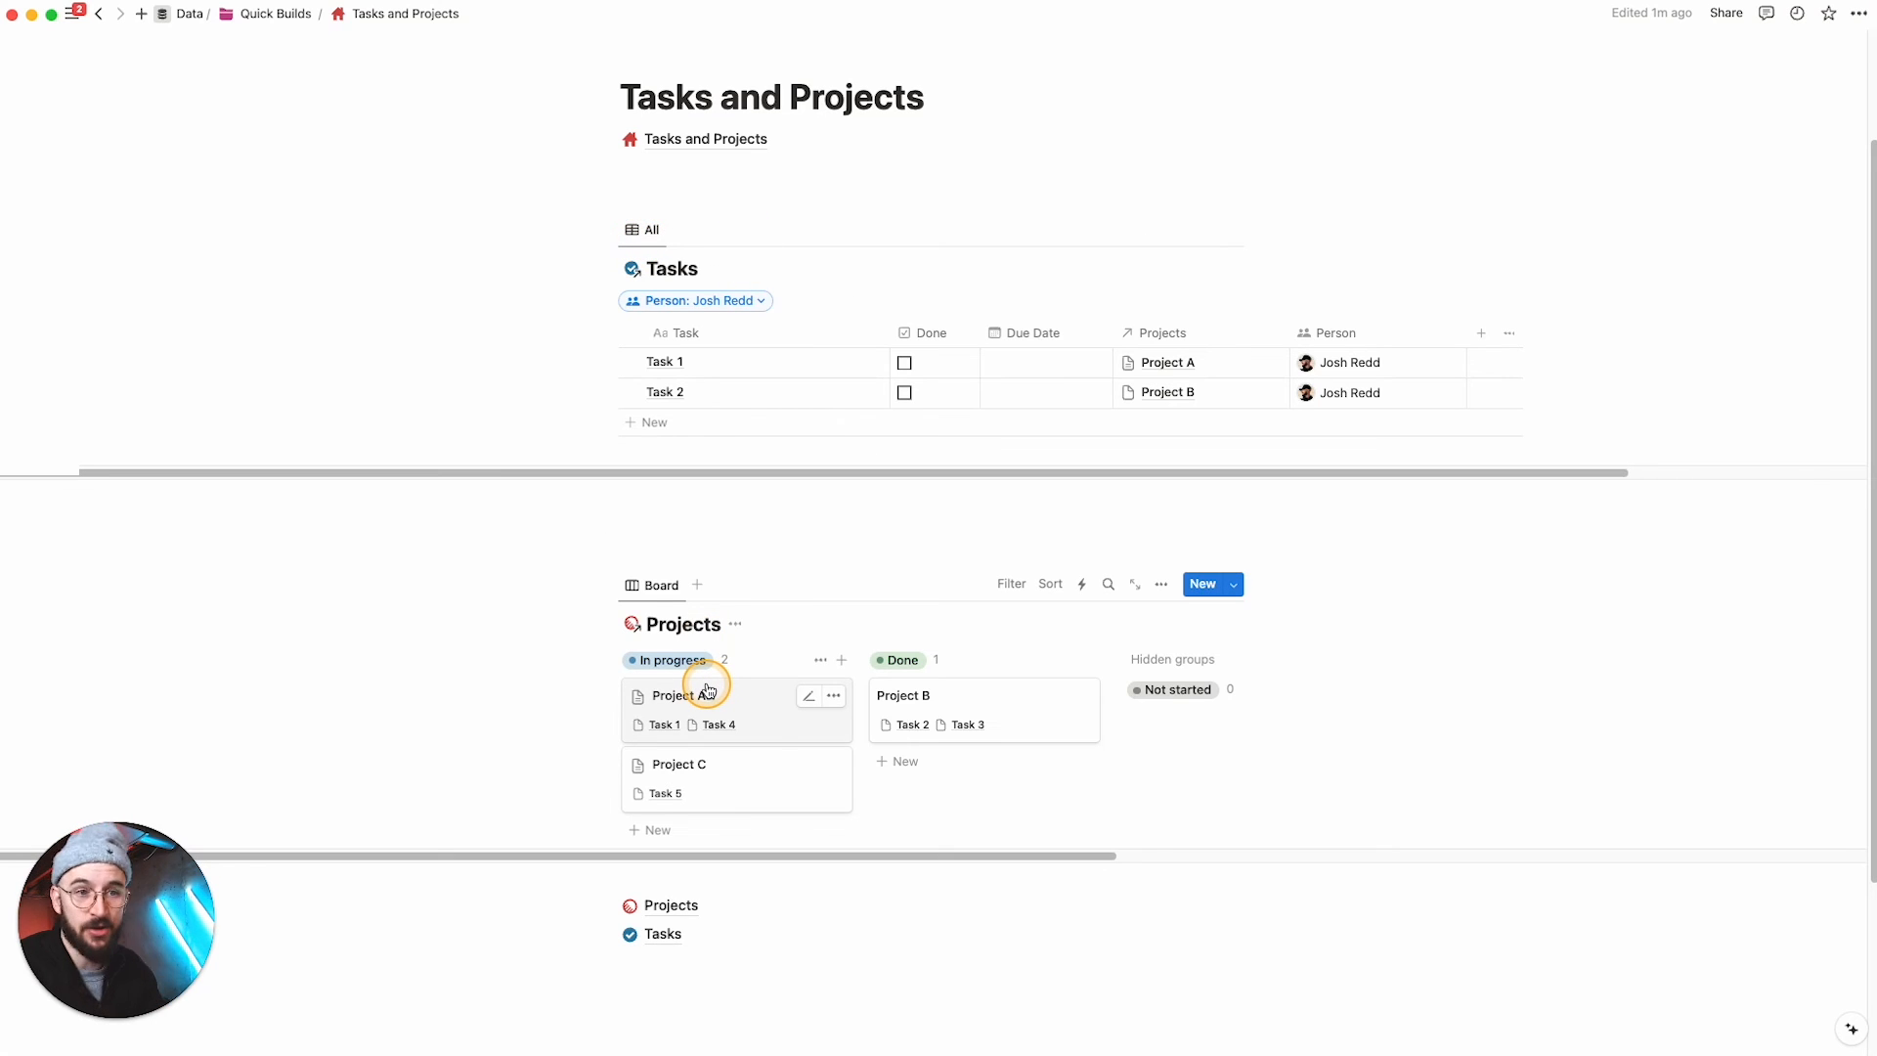
{"action": "left_click", "coordinate": [731, 702]}
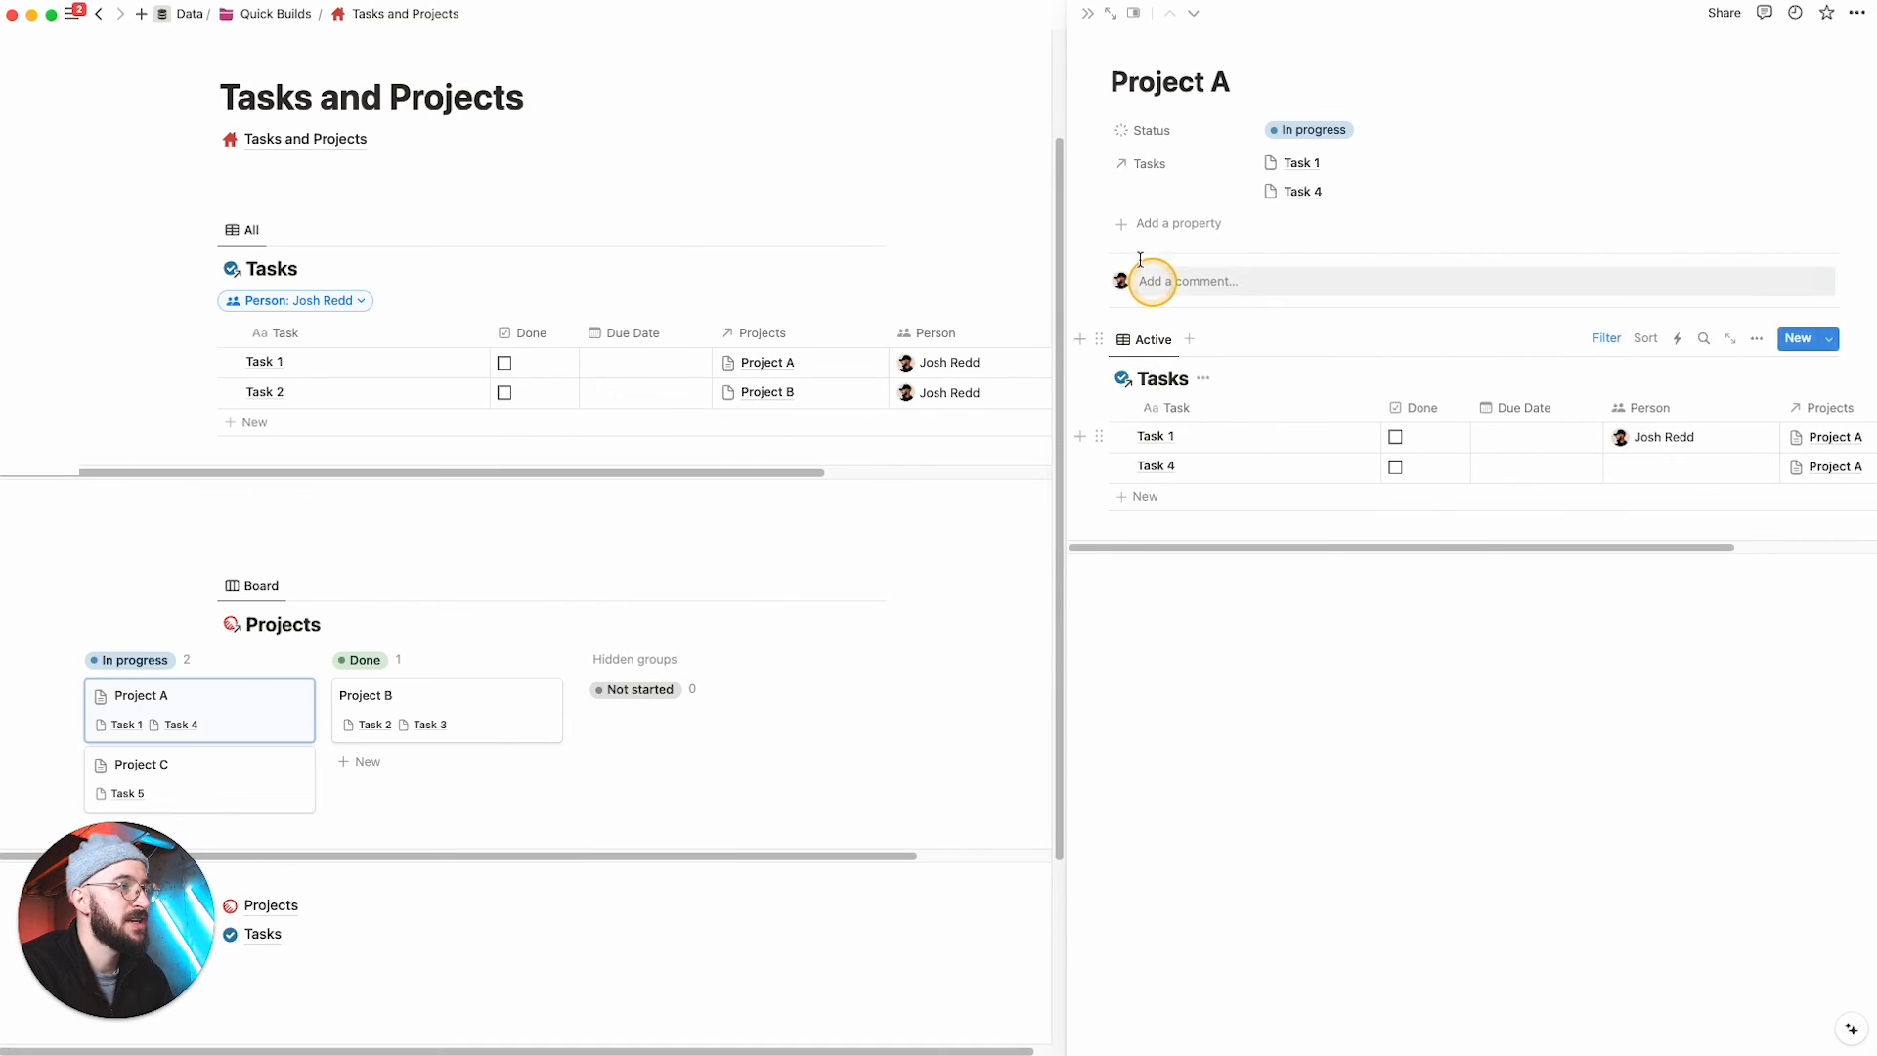
{"action": "left_click", "coordinate": [1096, 17]}
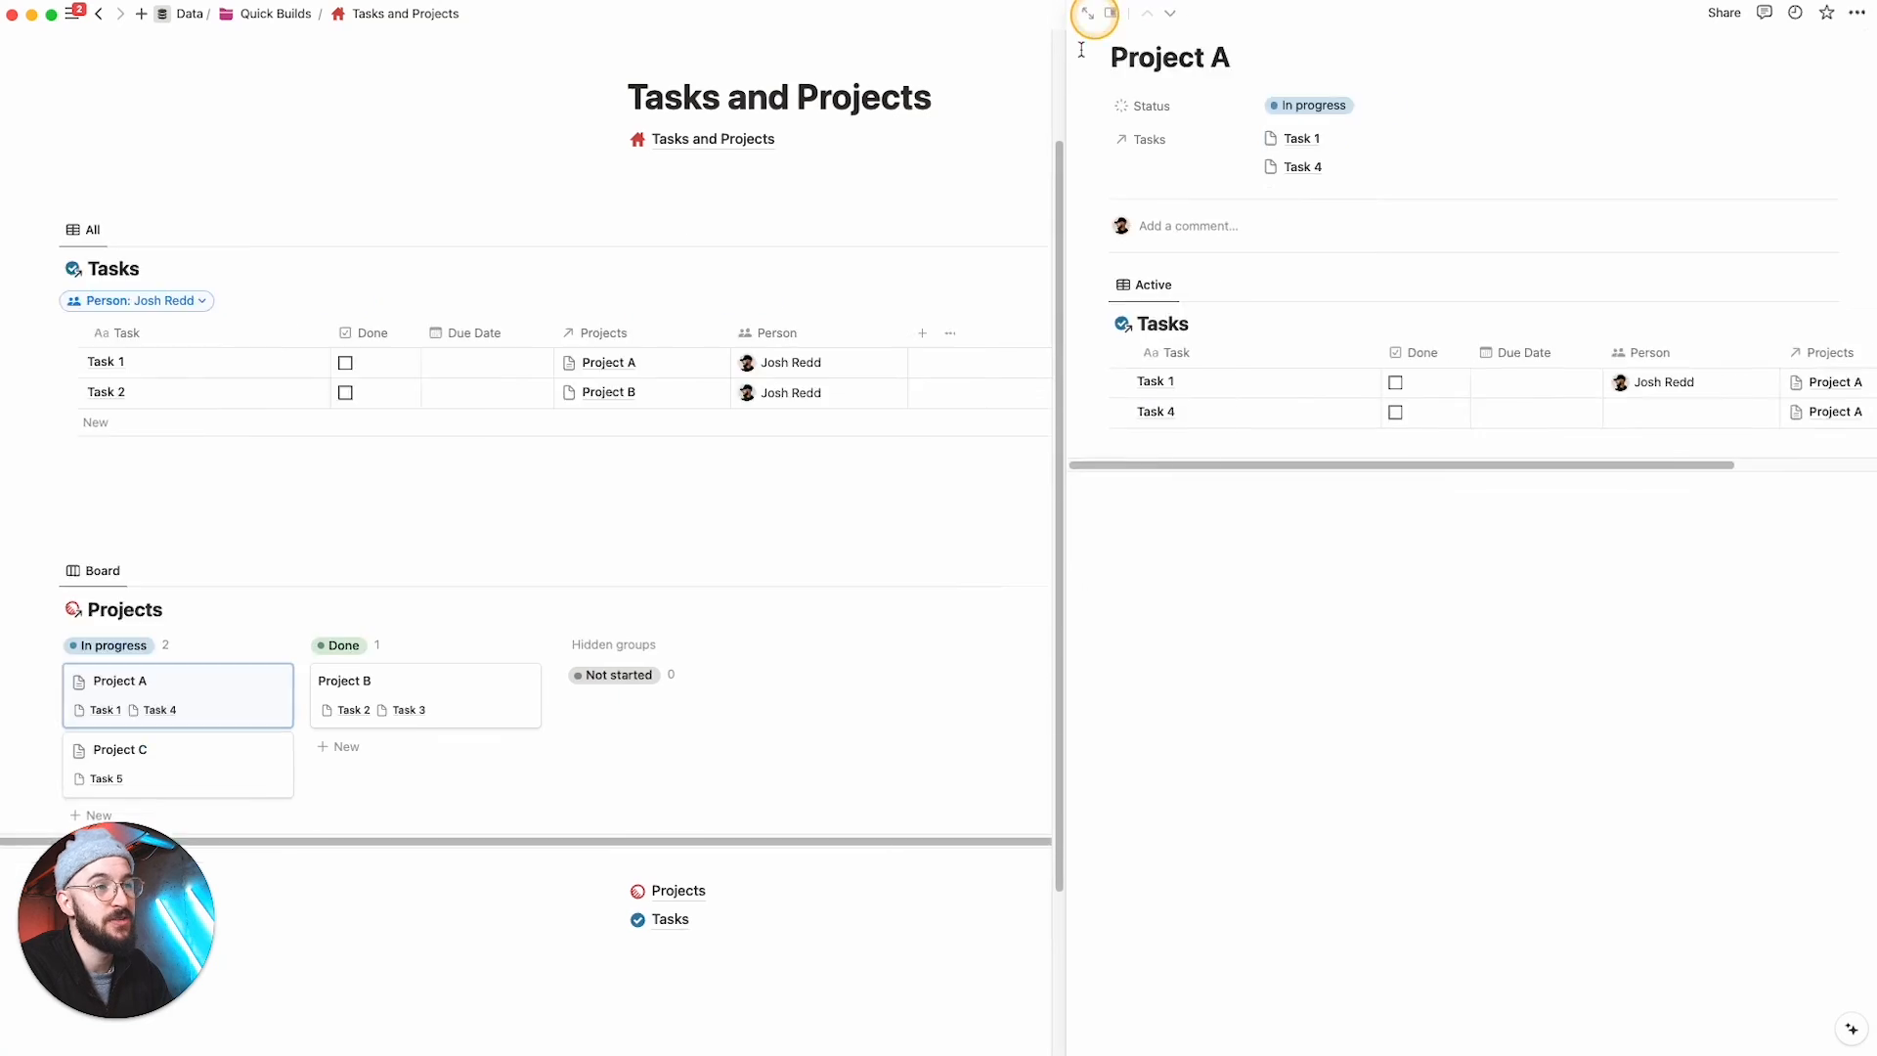
Step: Set New Project Template as the default template for all views in Projects and close the template list
{"action": "left_click", "coordinate": [1232, 587]}
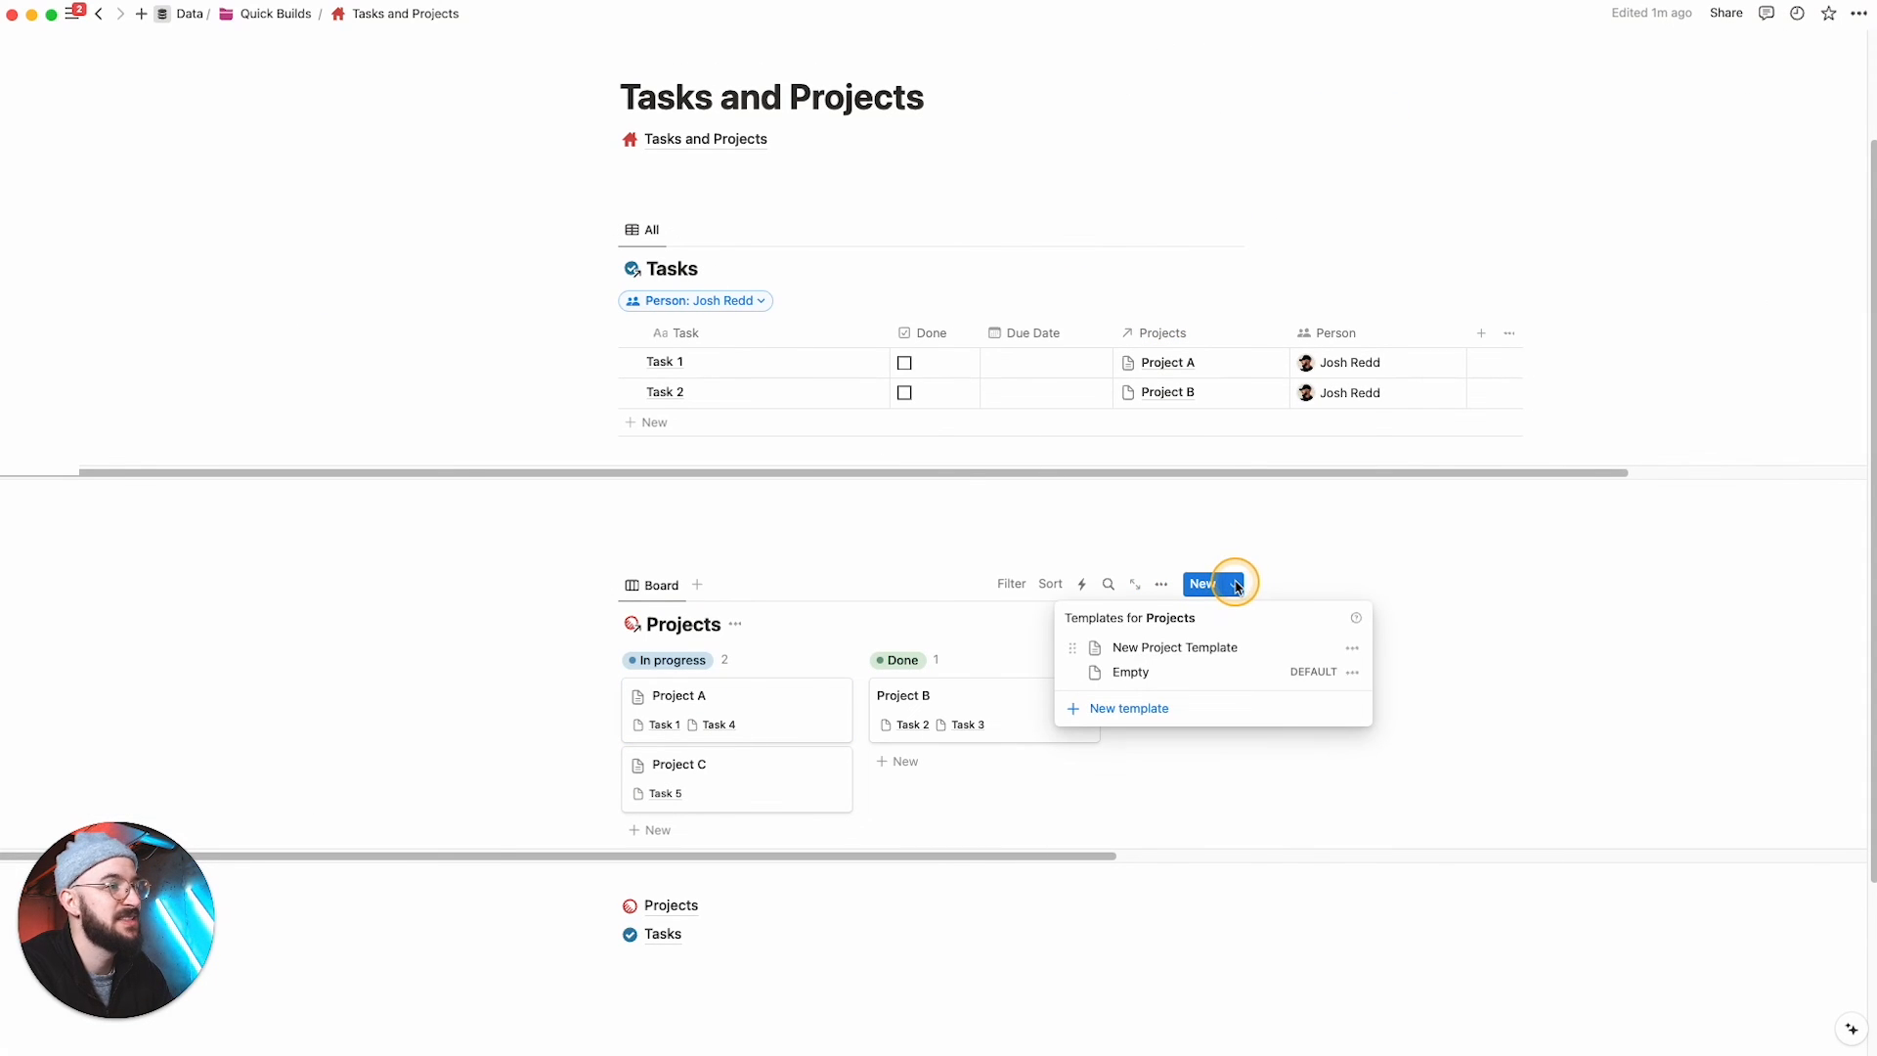
{"action": "left_click", "coordinate": [1352, 650]}
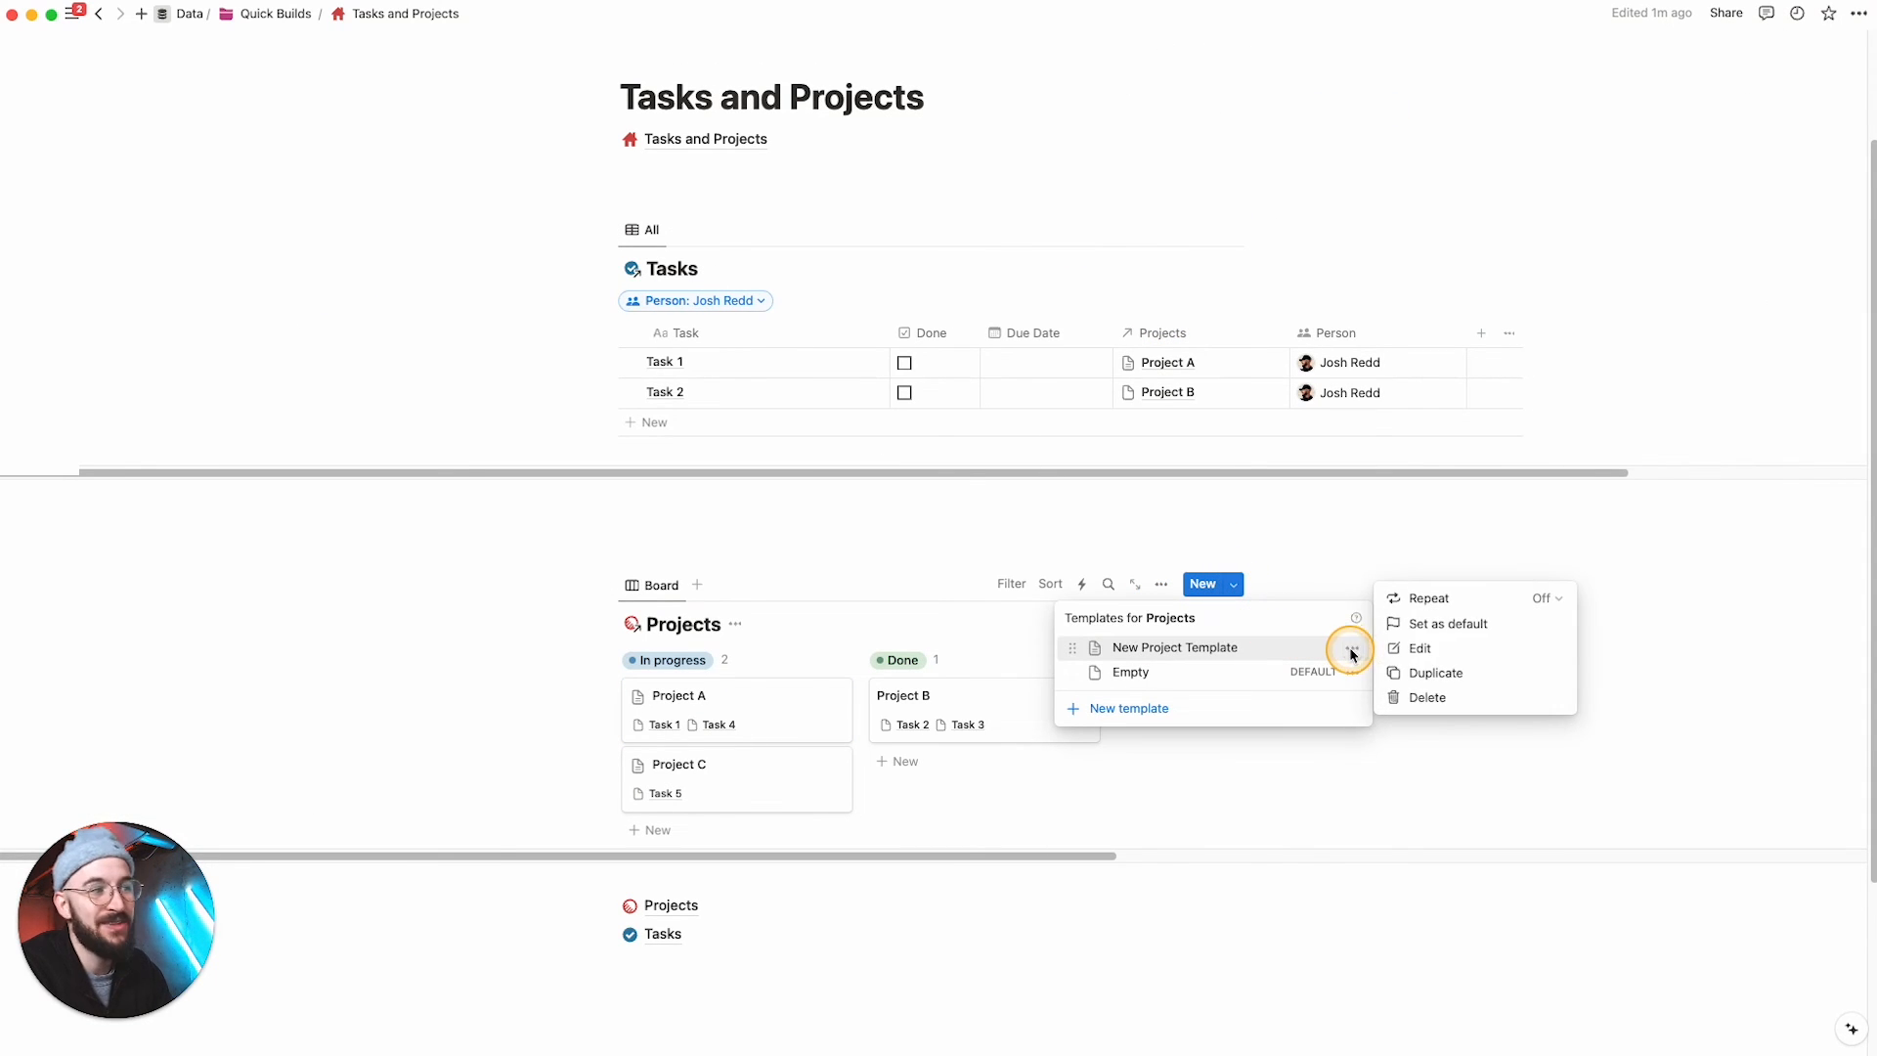
{"action": "left_click", "coordinate": [1471, 624]}
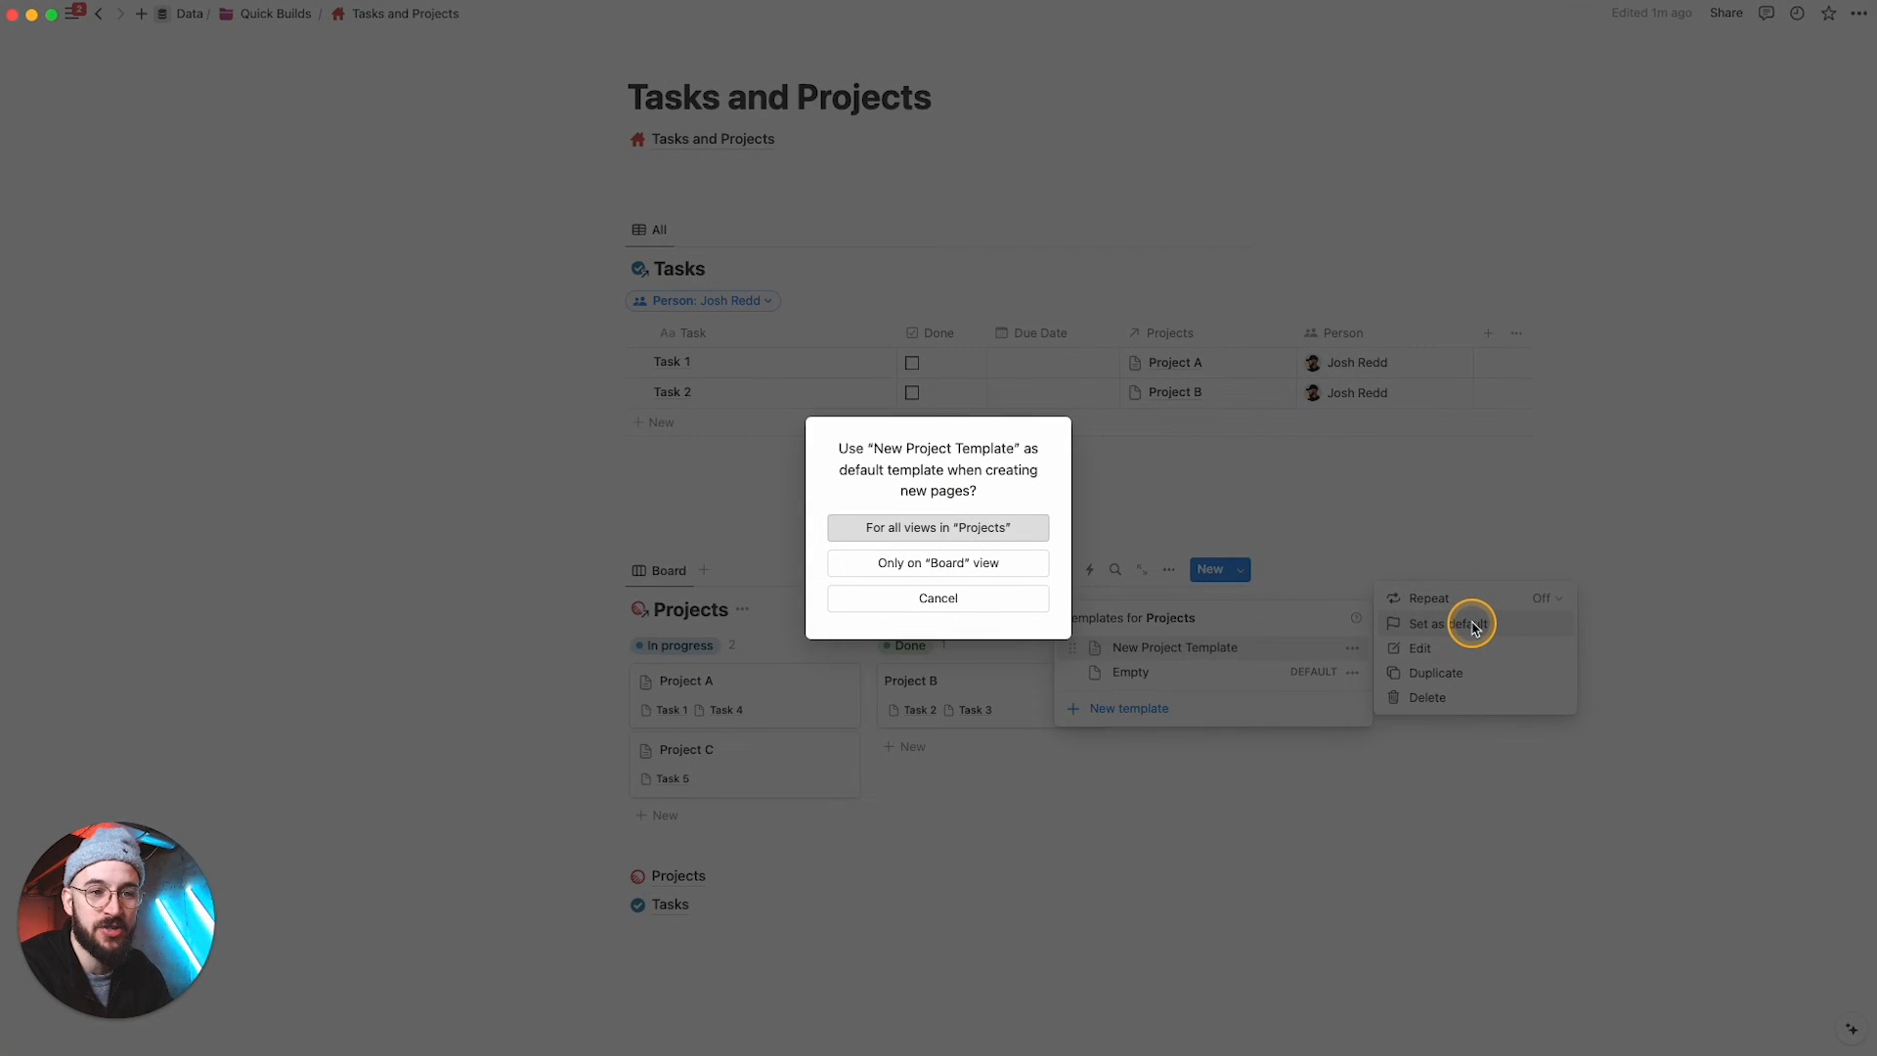
{"action": "left_click", "coordinate": [955, 531]}
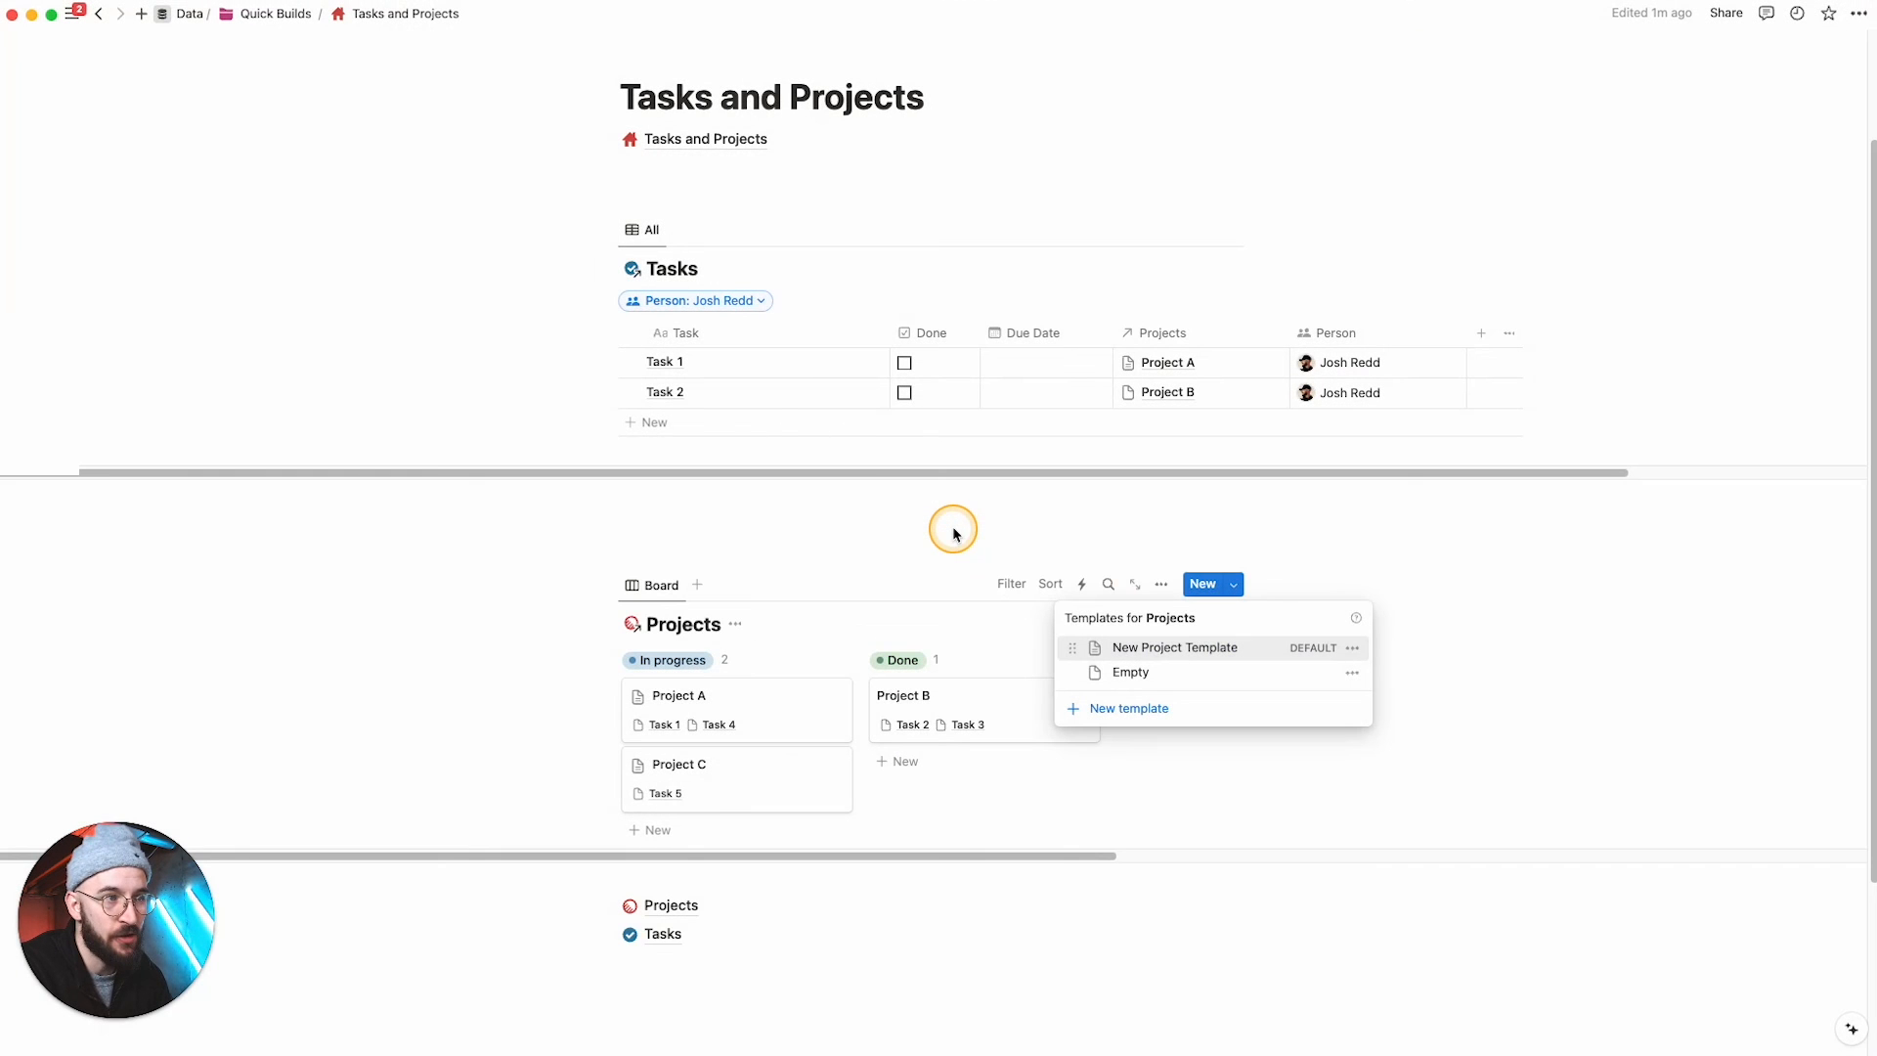
{"action": "left_click", "coordinate": [1538, 658]}
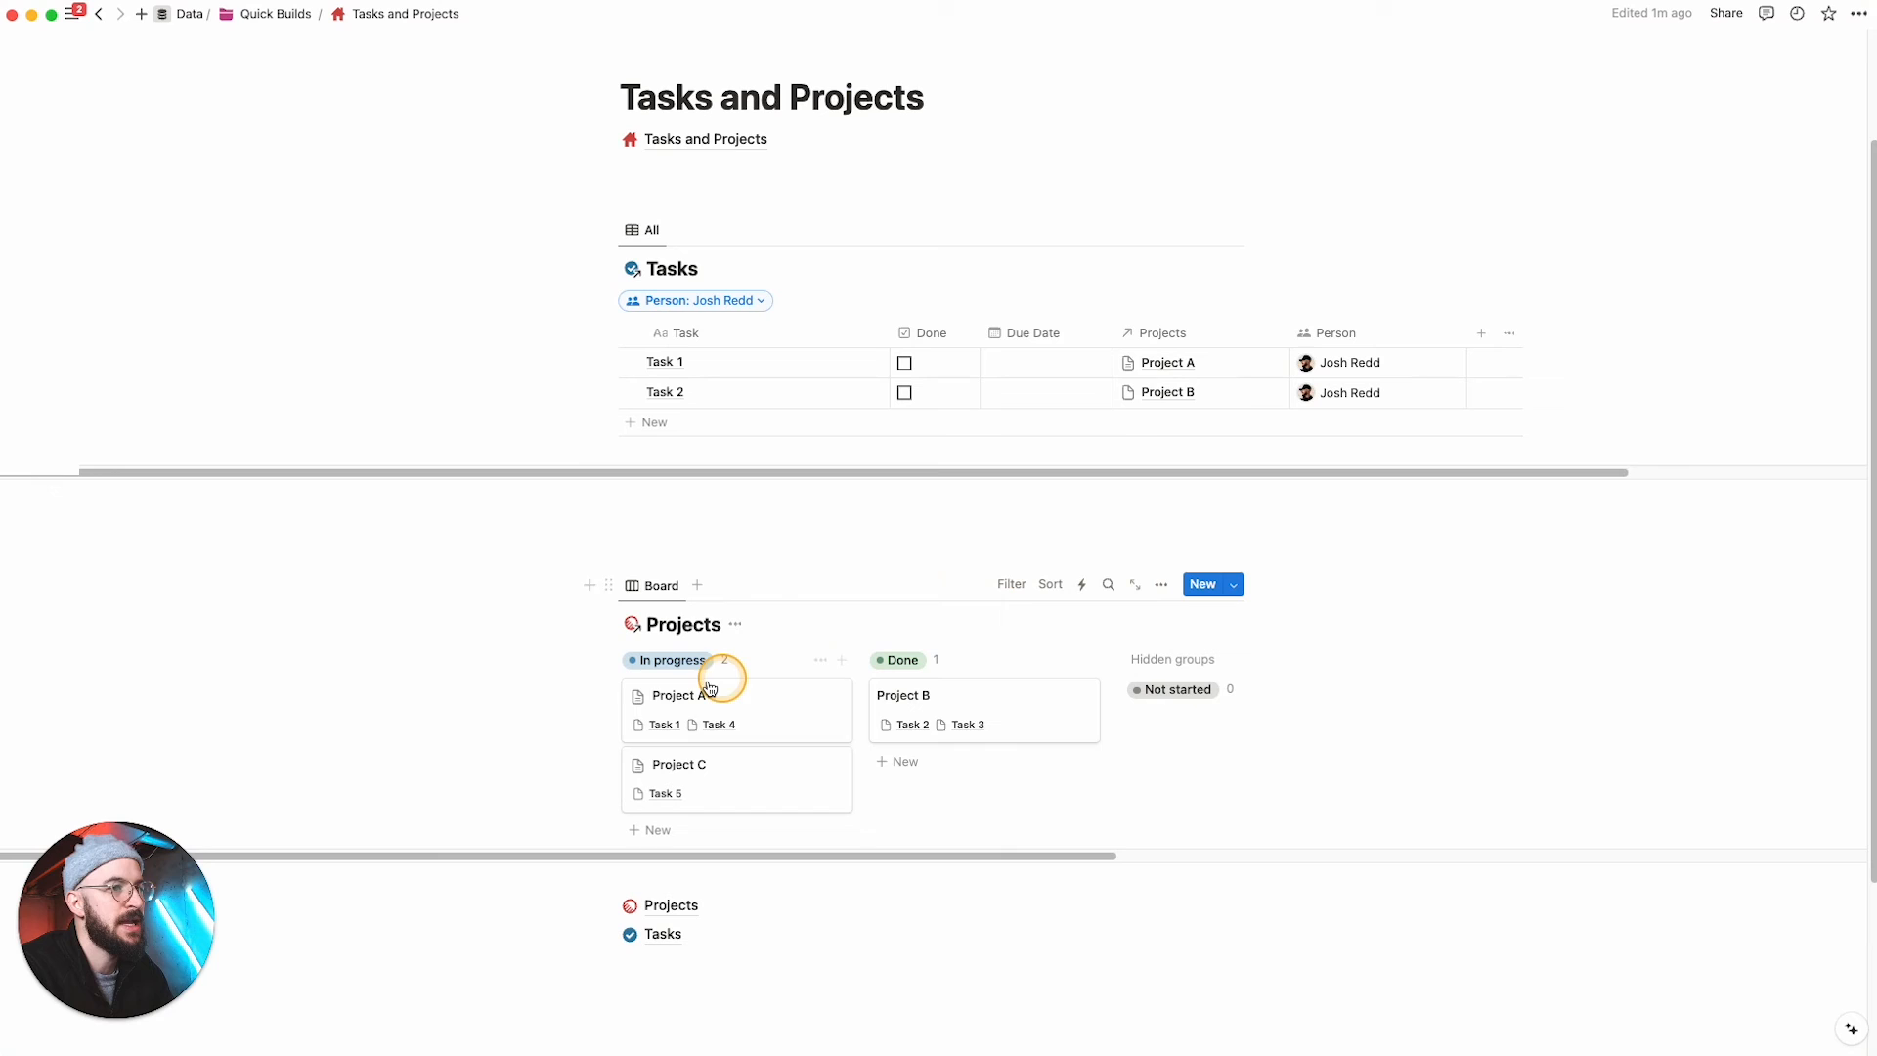
Step: Review the home page's Tasks table, the Projects board and the original Projects and Tasks database links below them
{"action": "scroll", "coordinate": [600, 626], "scroll_direction": "up", "scroll_amount": 1}
{"action": "scroll", "coordinate": [600, 625], "scroll_direction": "down", "scroll_amount": 3}
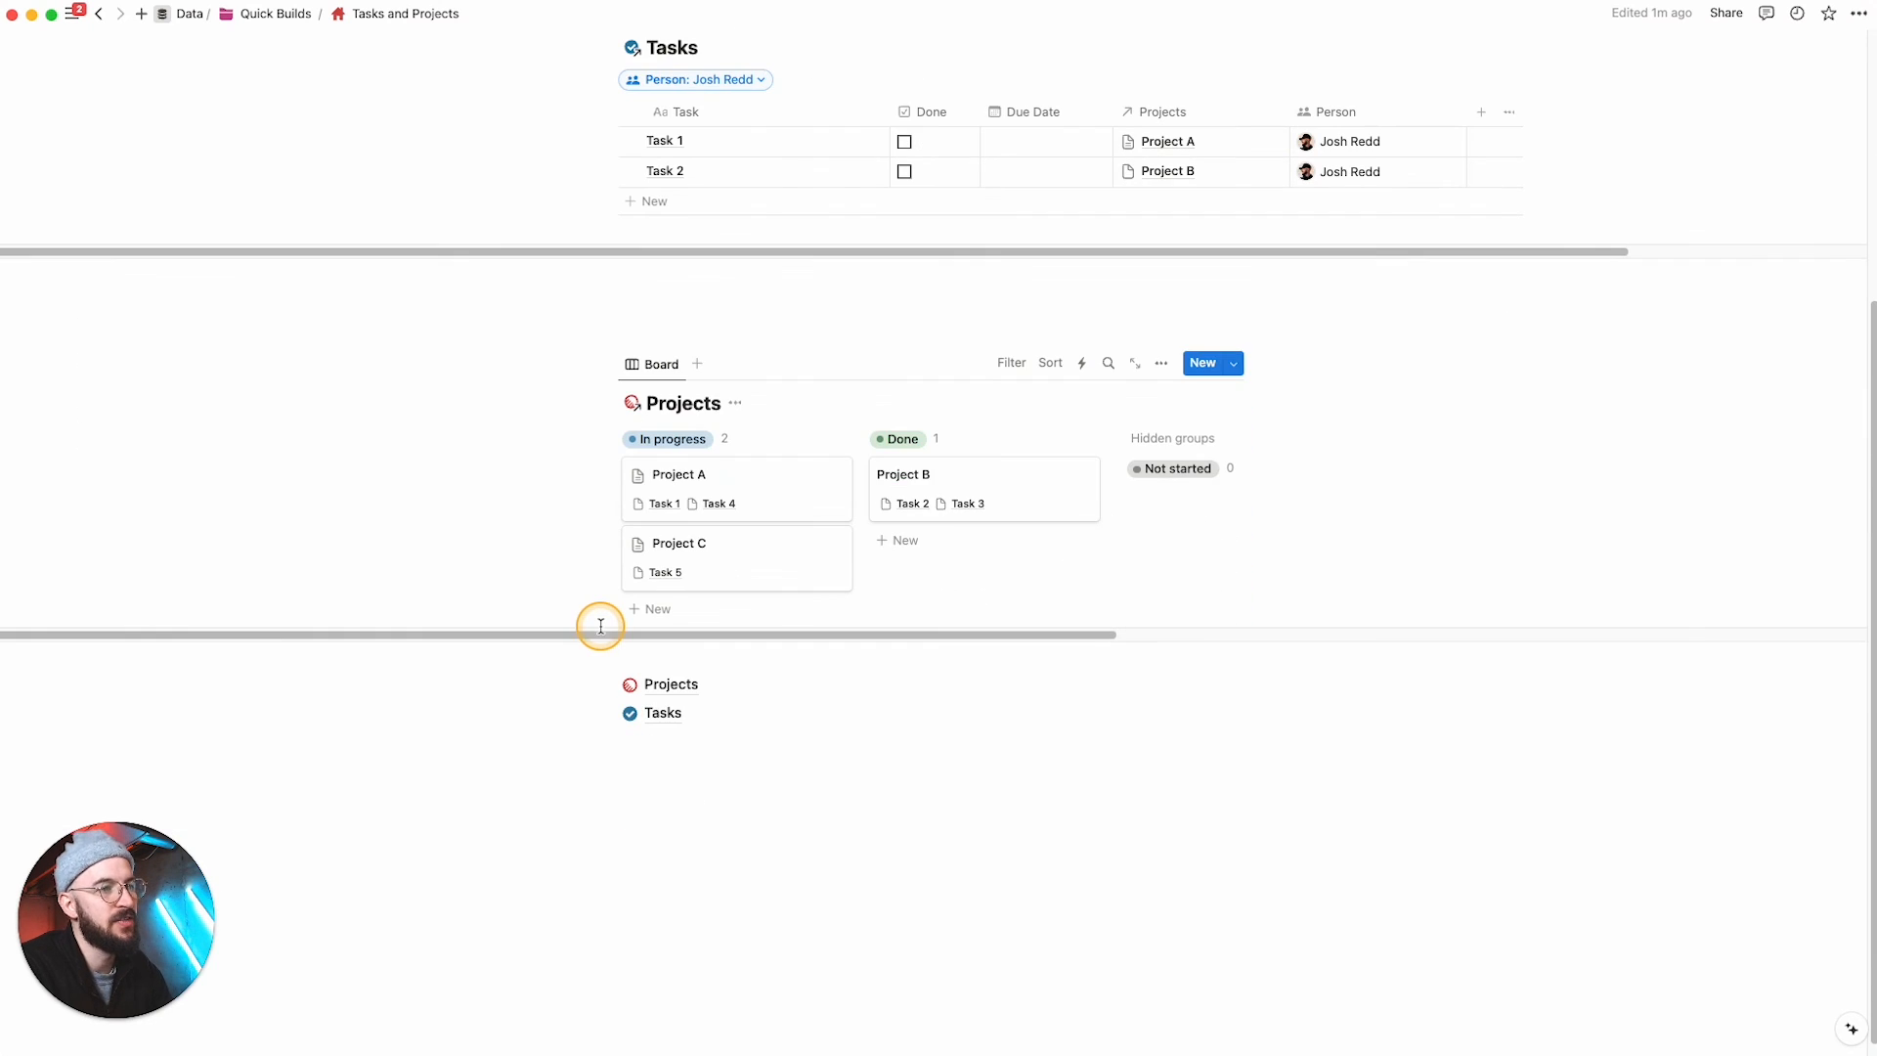
{"action": "left_click", "coordinate": [582, 655]}
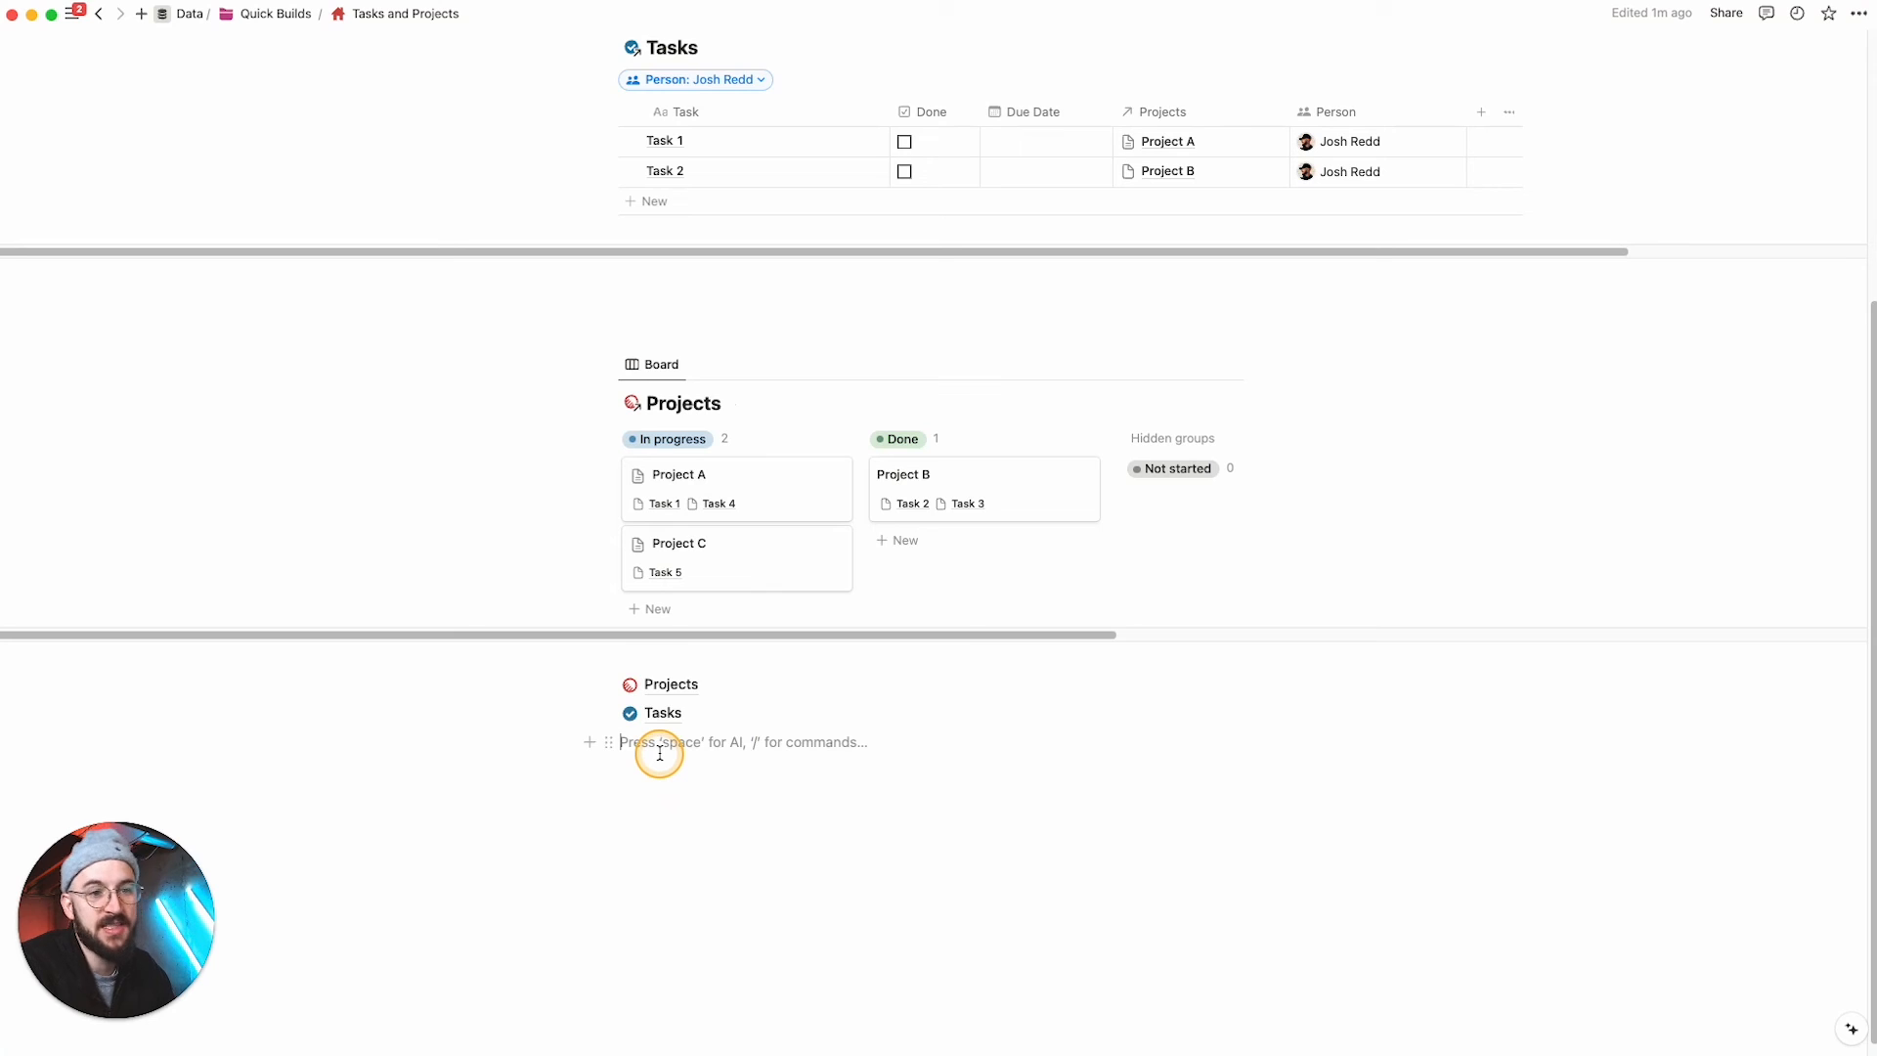
{"action": "scroll", "coordinate": [590, 494], "scroll_direction": "up", "scroll_amount": 4}
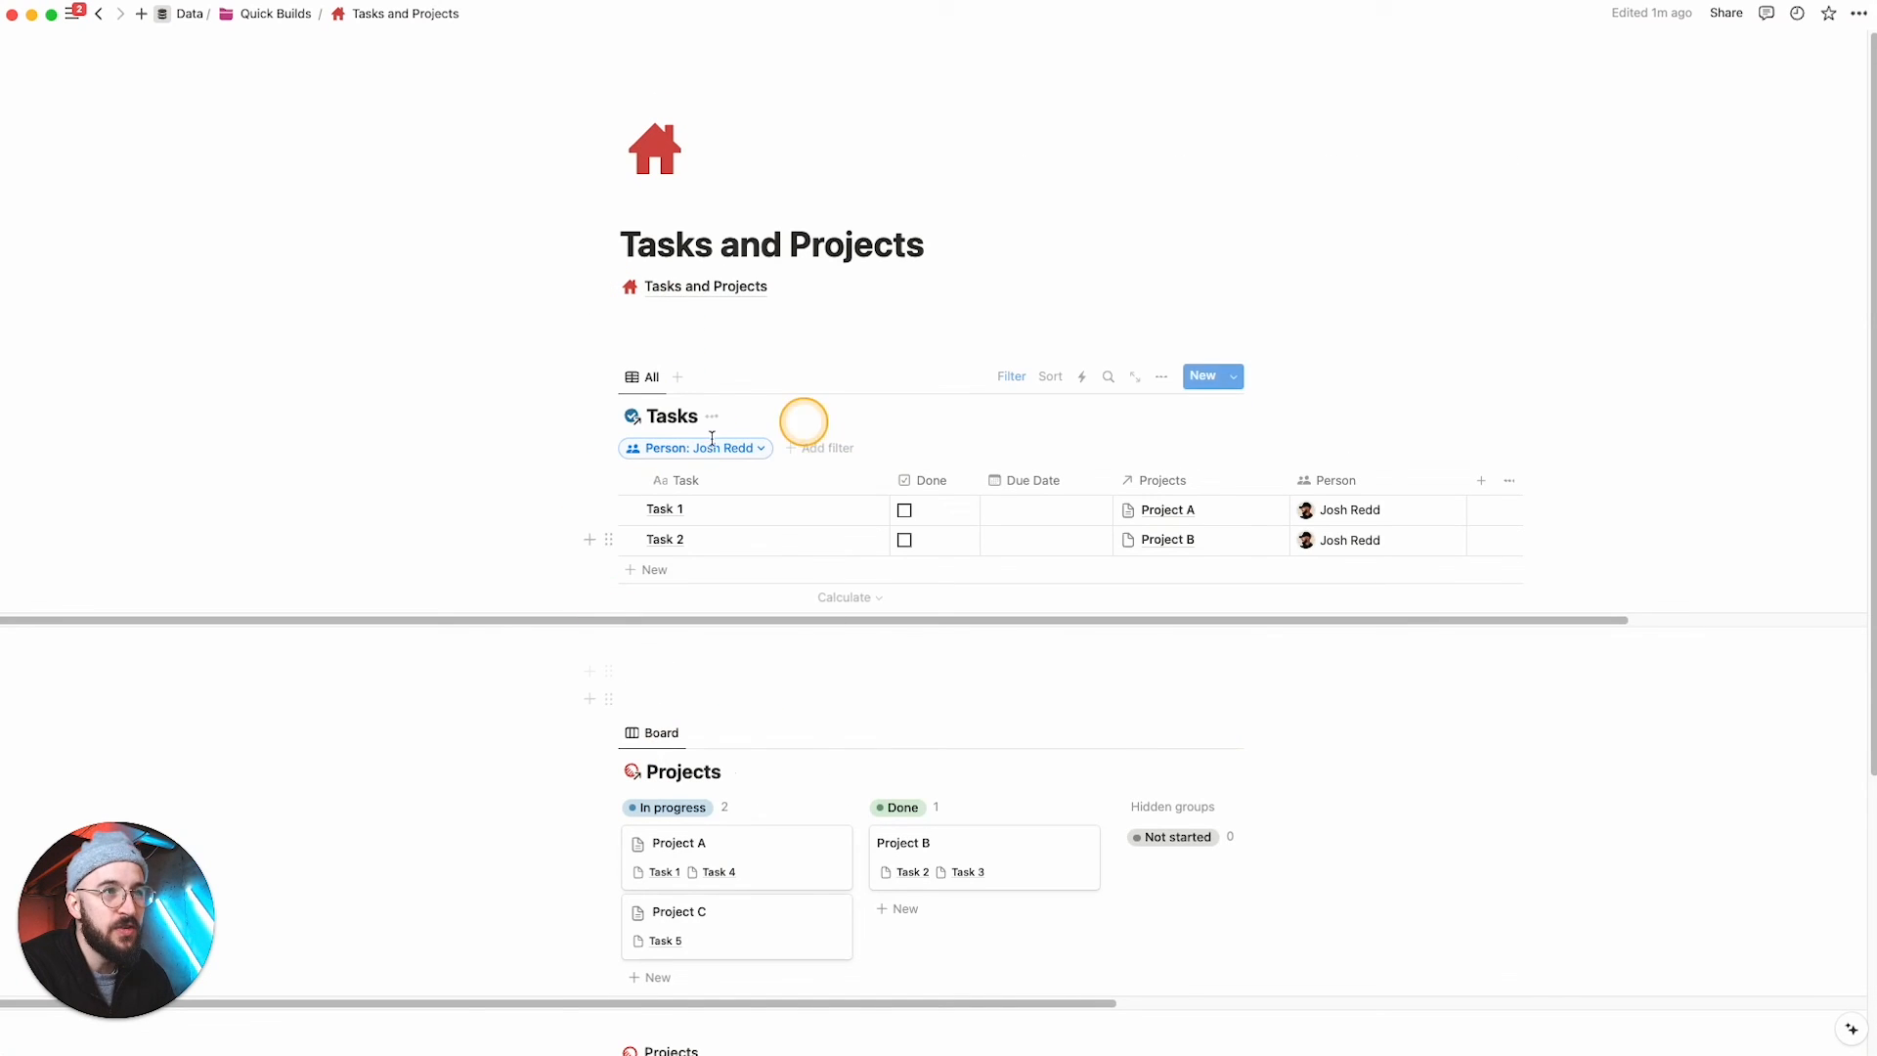
{"action": "scroll", "coordinate": [467, 678], "scroll_direction": "down", "scroll_amount": 2}
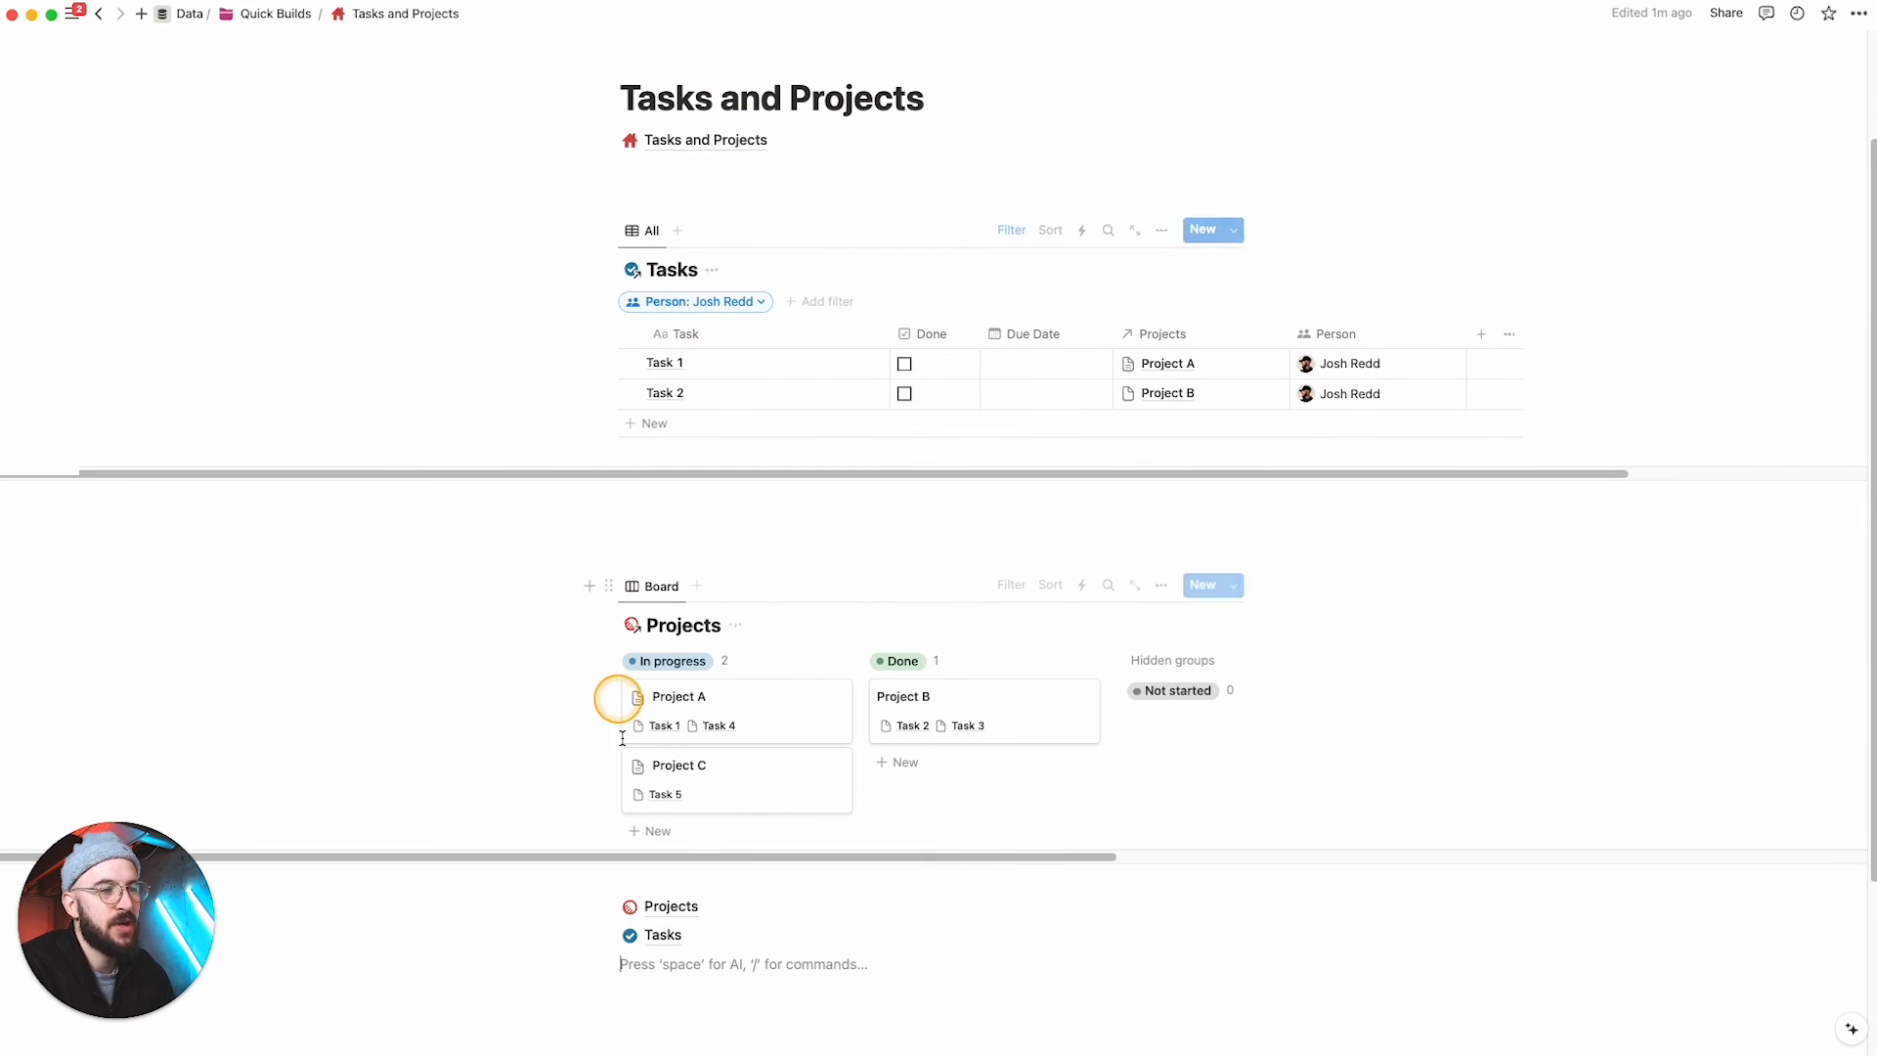
{"action": "scroll", "coordinate": [658, 964], "scroll_direction": "down", "scroll_amount": 2}
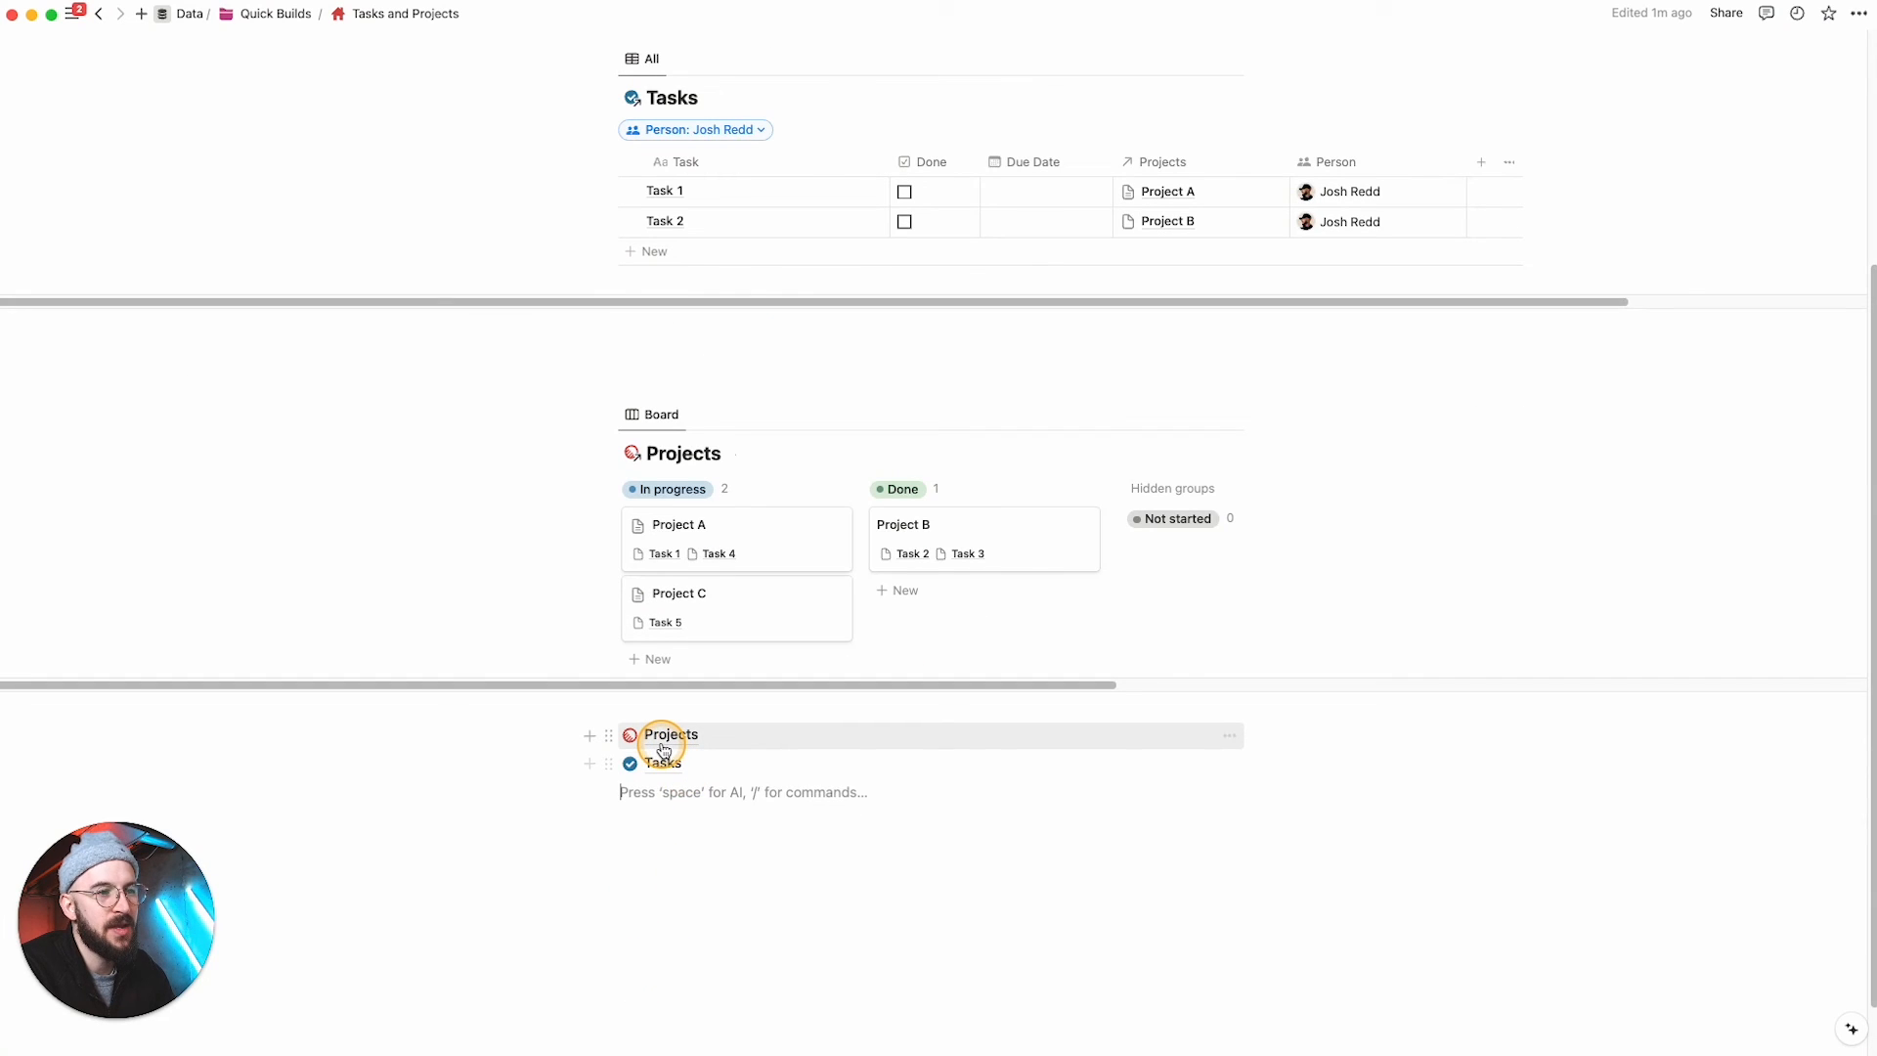
{"action": "mouse_move", "coordinate": [664, 749]}
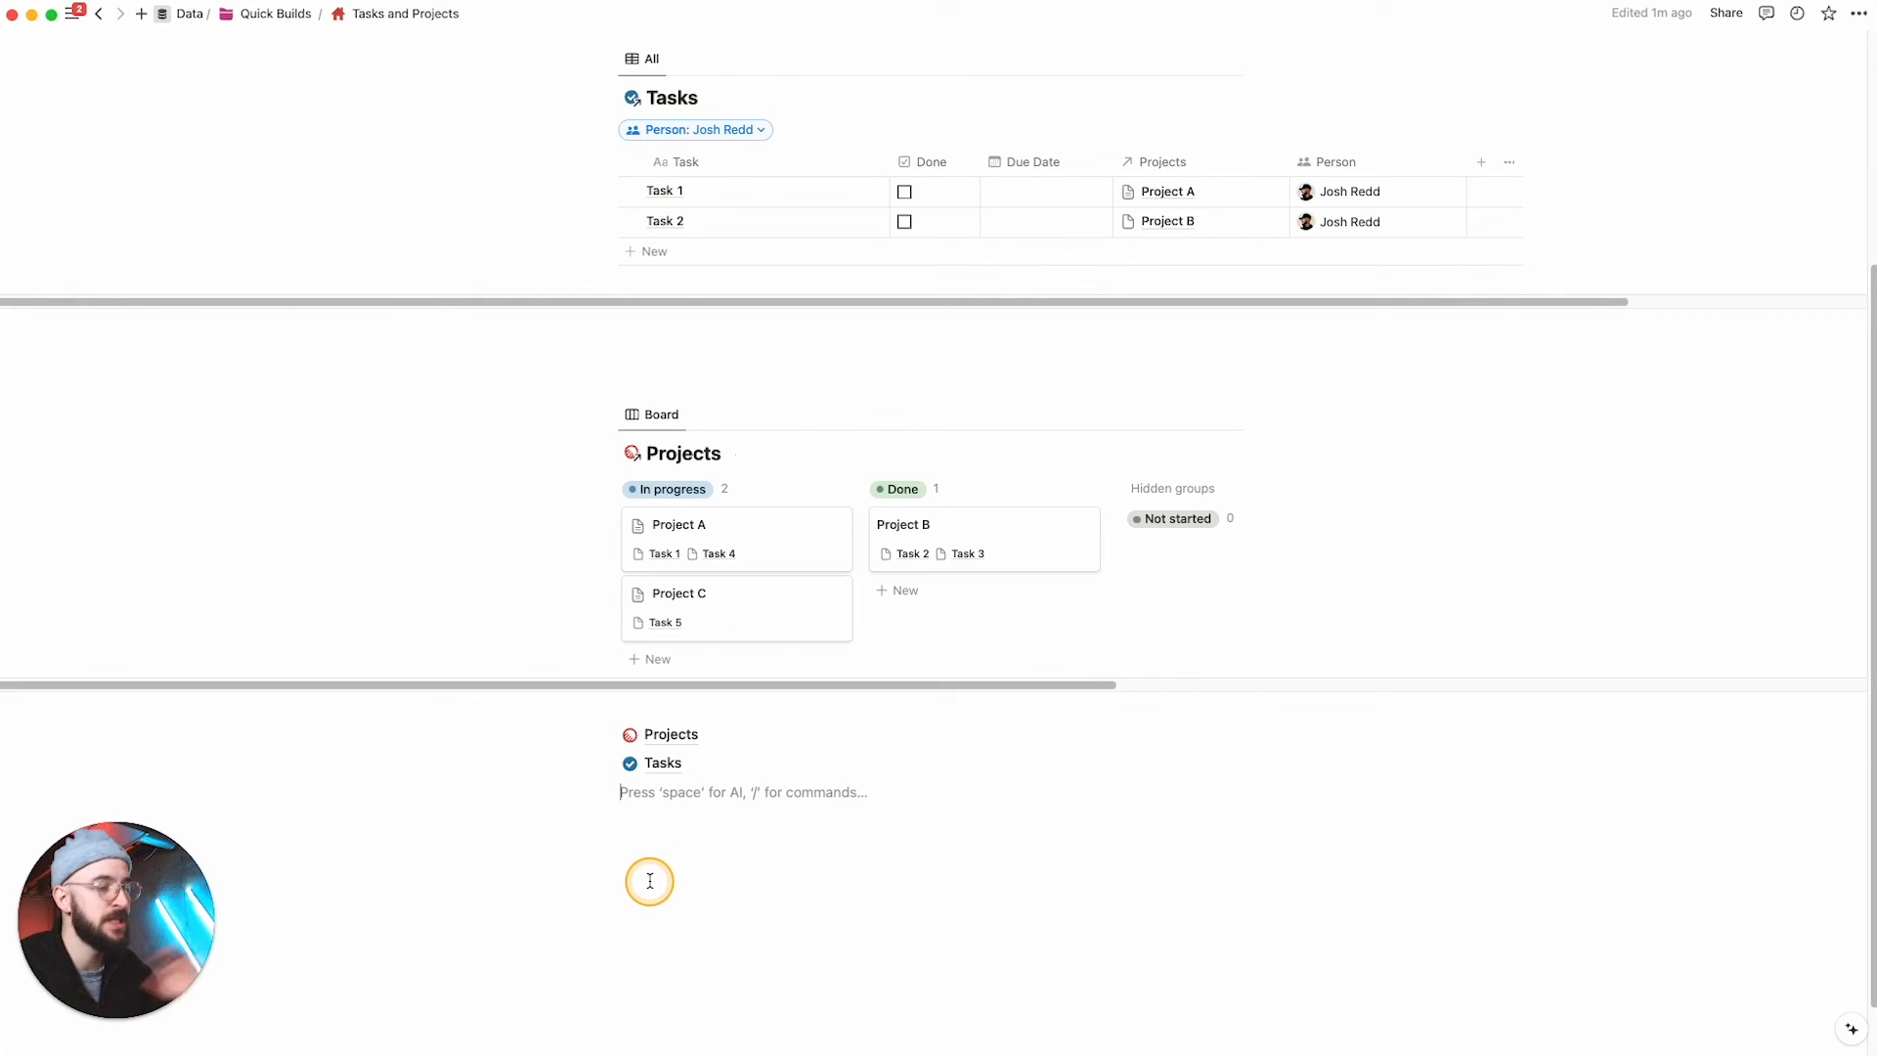
{"action": "scroll", "coordinate": [650, 881], "scroll_direction": "up", "scroll_amount": 3}
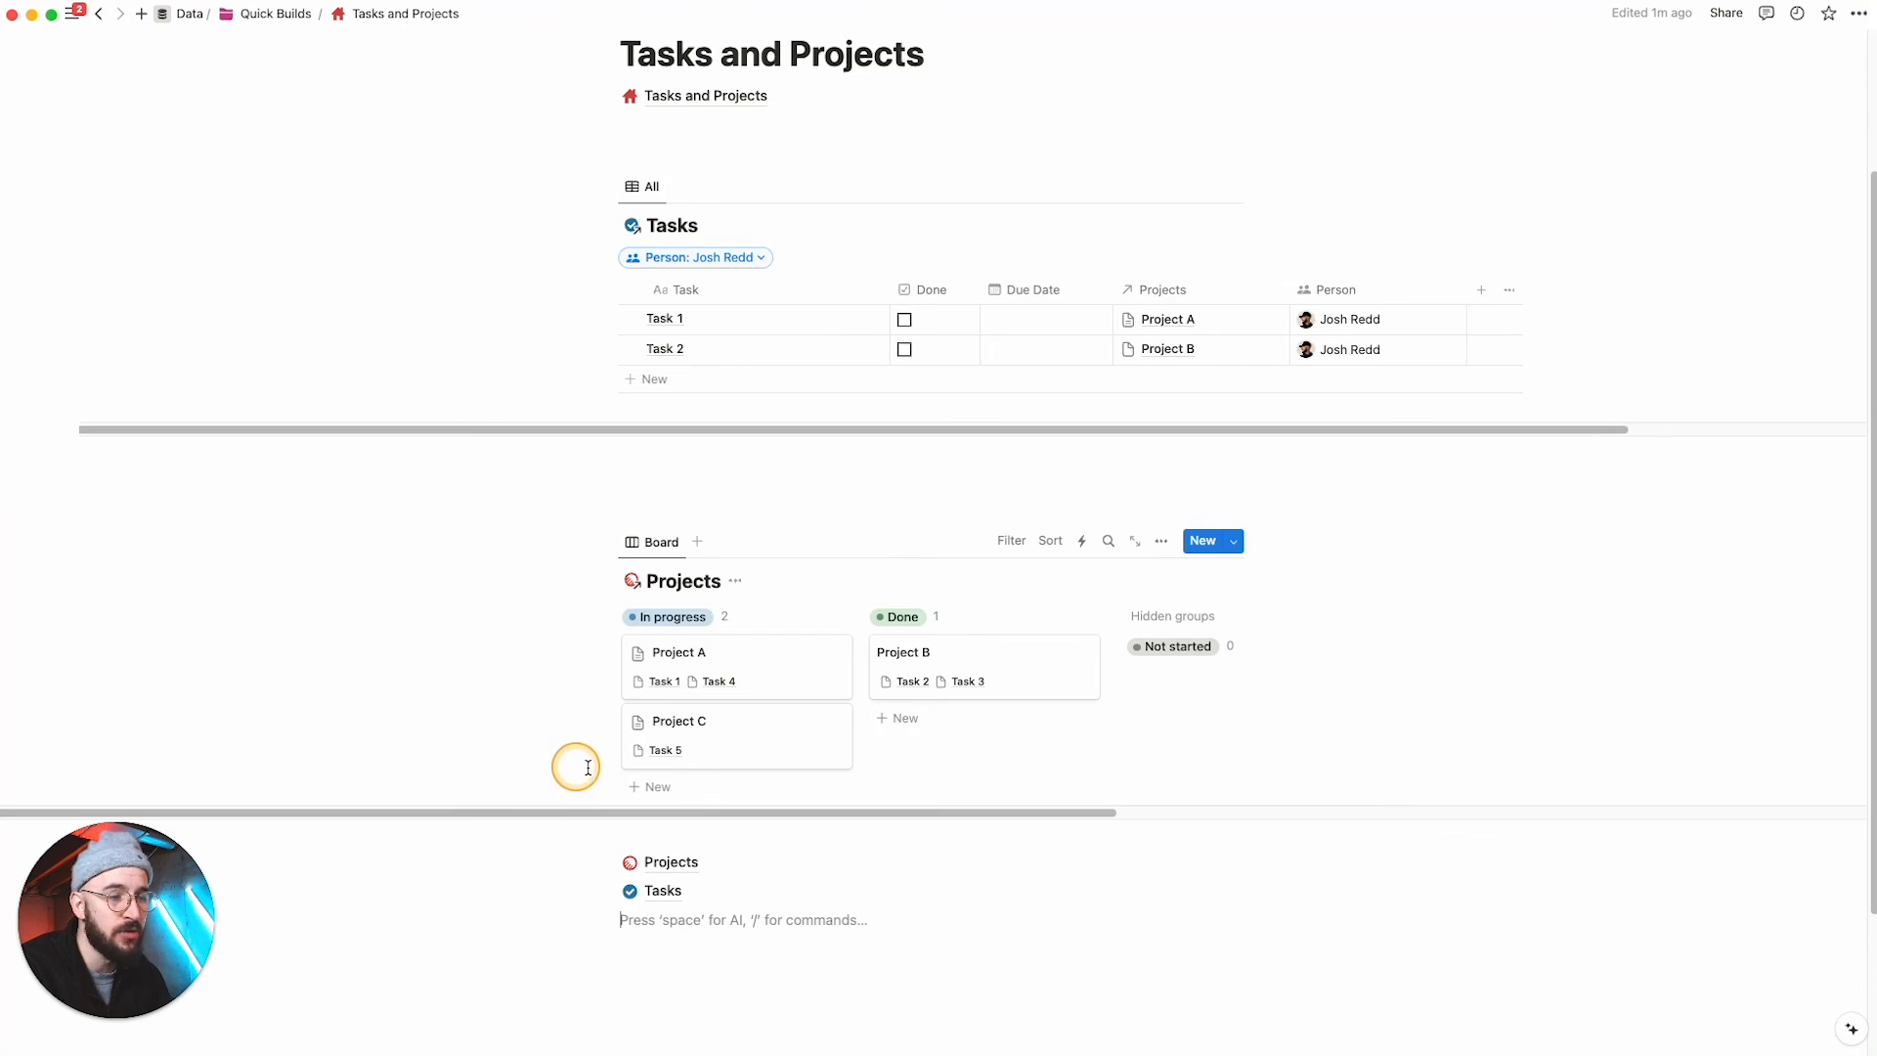
{"action": "scroll", "coordinate": [591, 767], "scroll_direction": "down", "scroll_amount": 3}
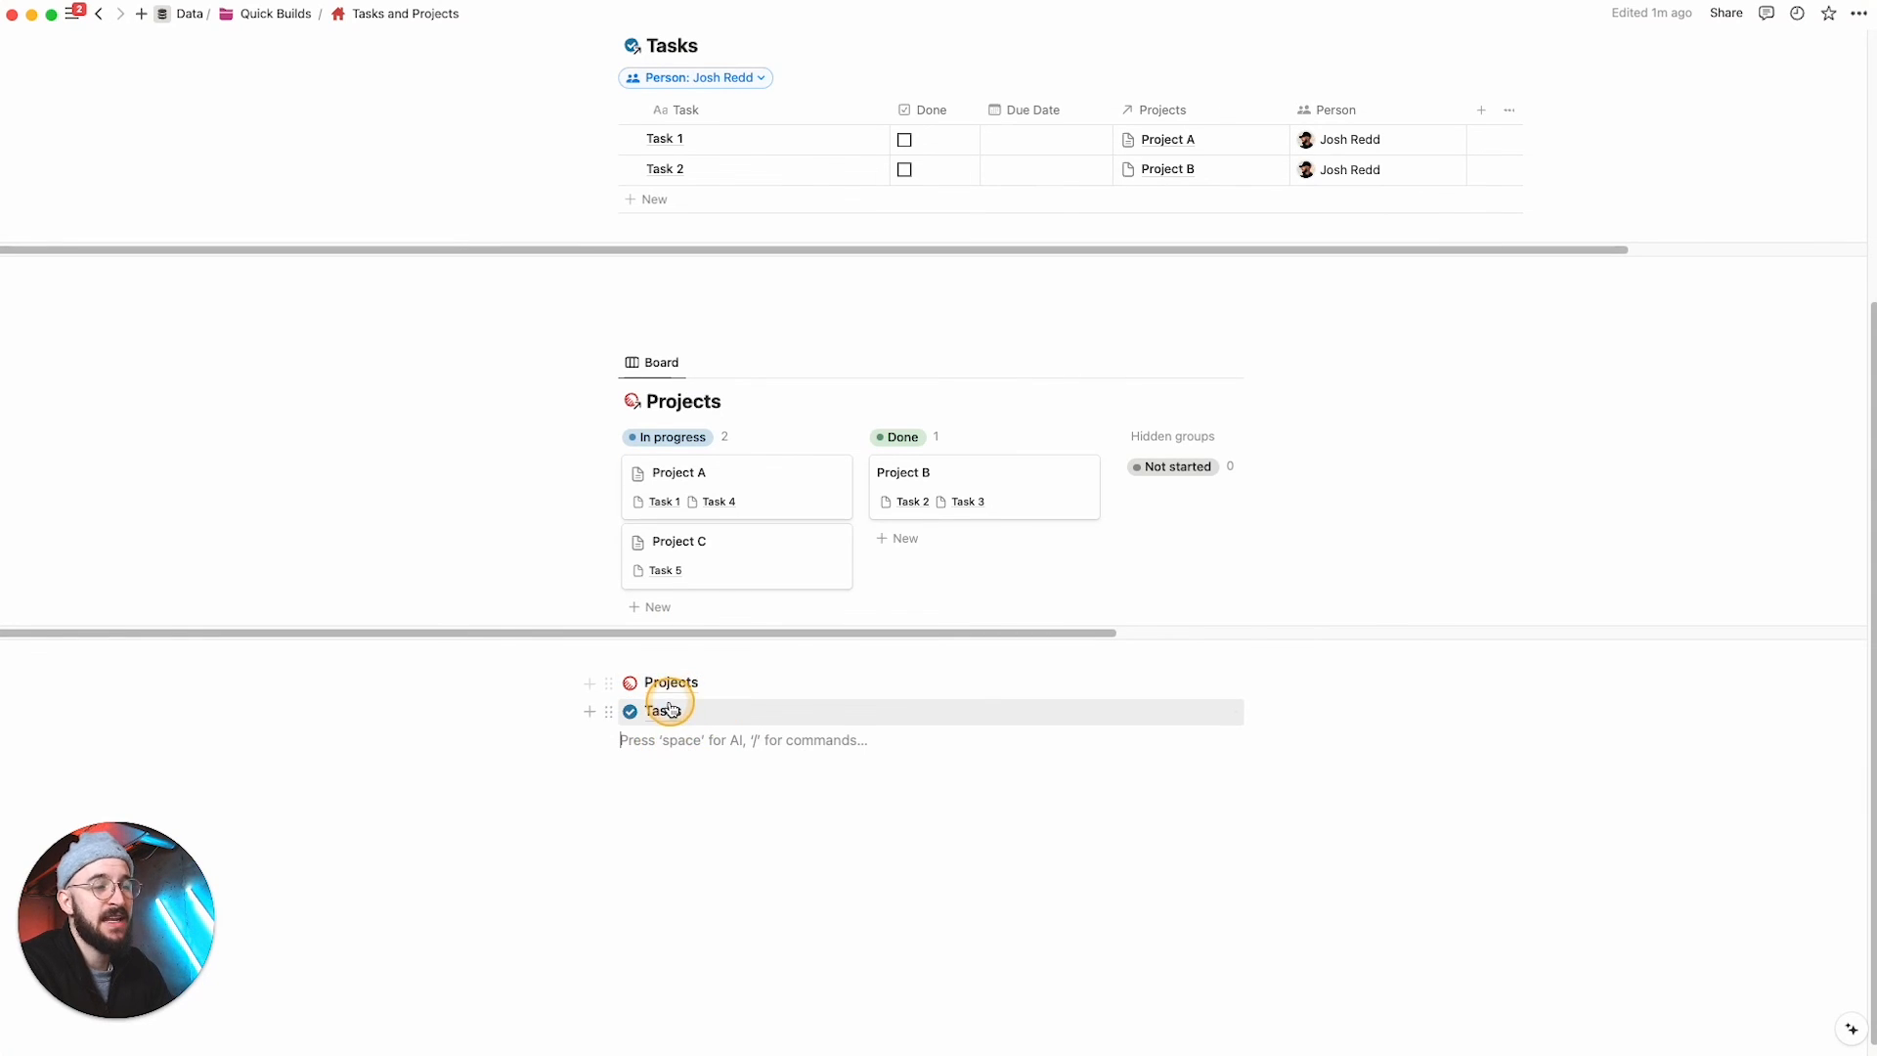
{"action": "mouse_move", "coordinate": [662, 711]}
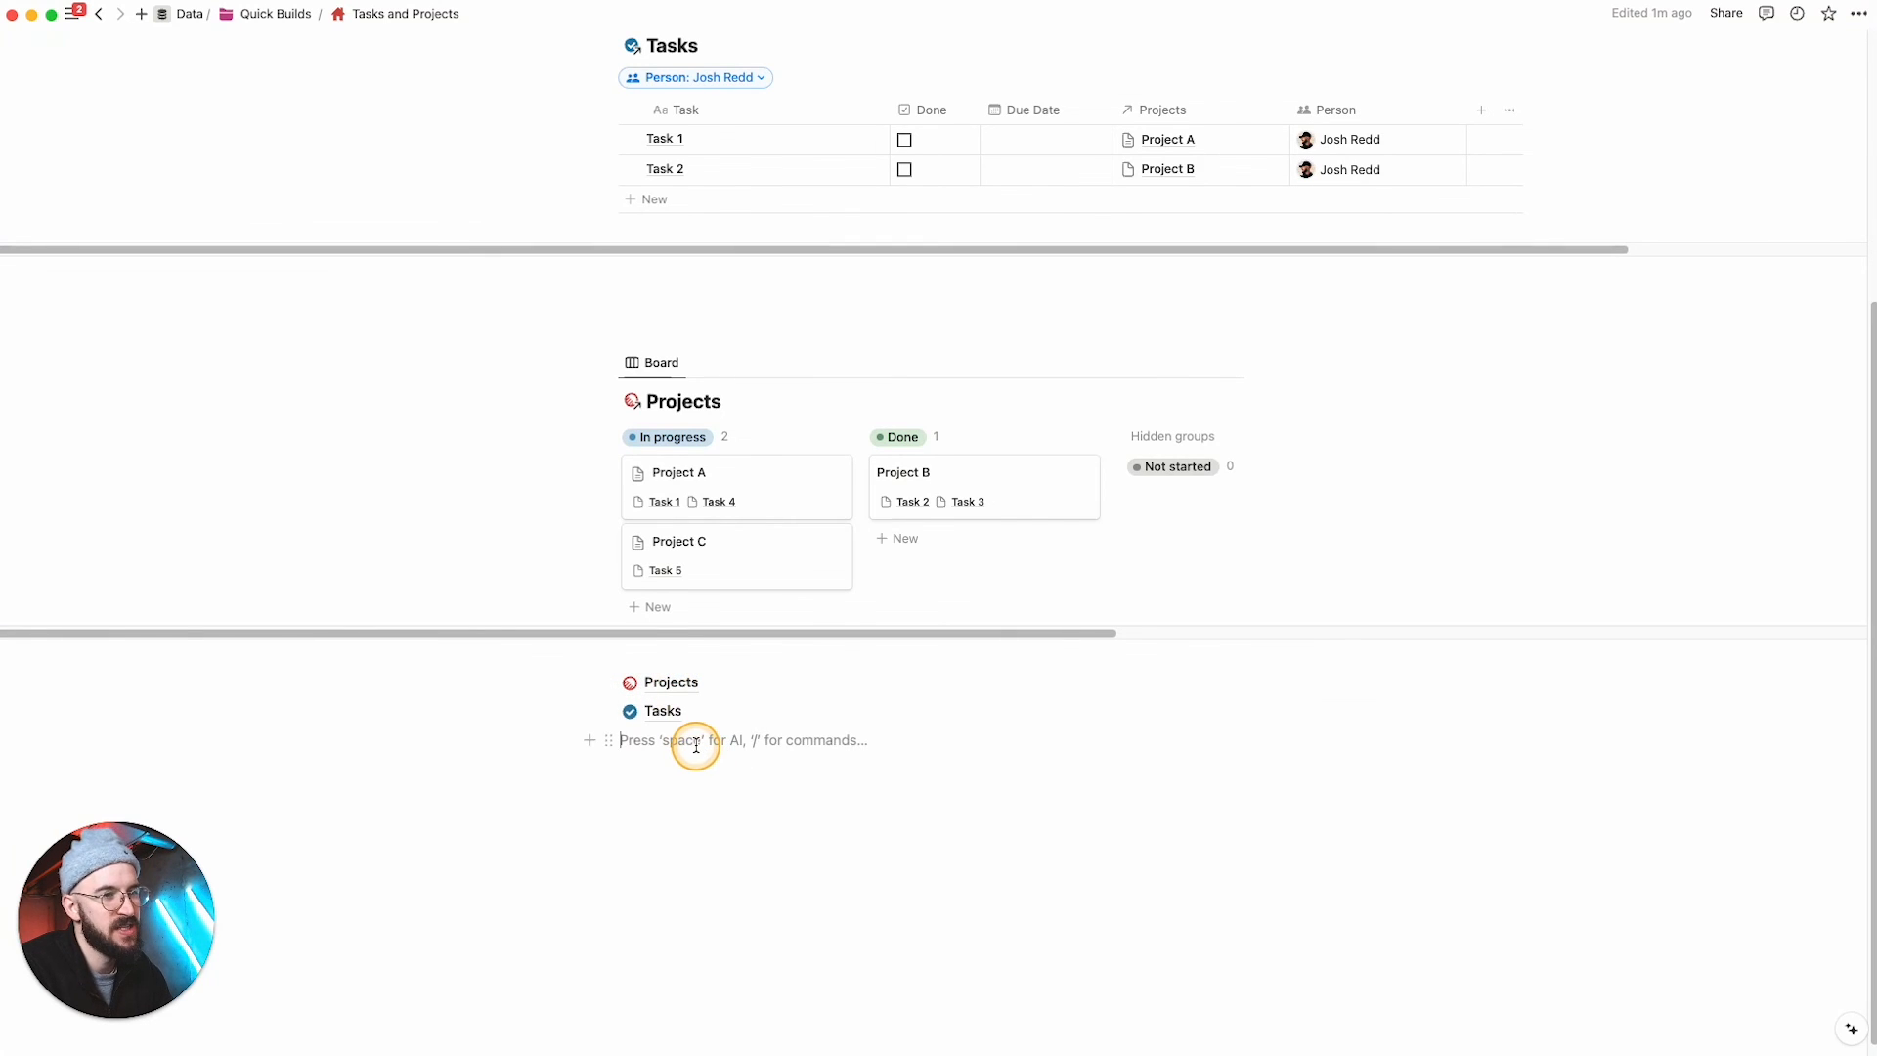
Step: Insert a sub-page titled "Databasement" beneath the Projects and Tasks database links
{"action": "key", "text": "Return"}
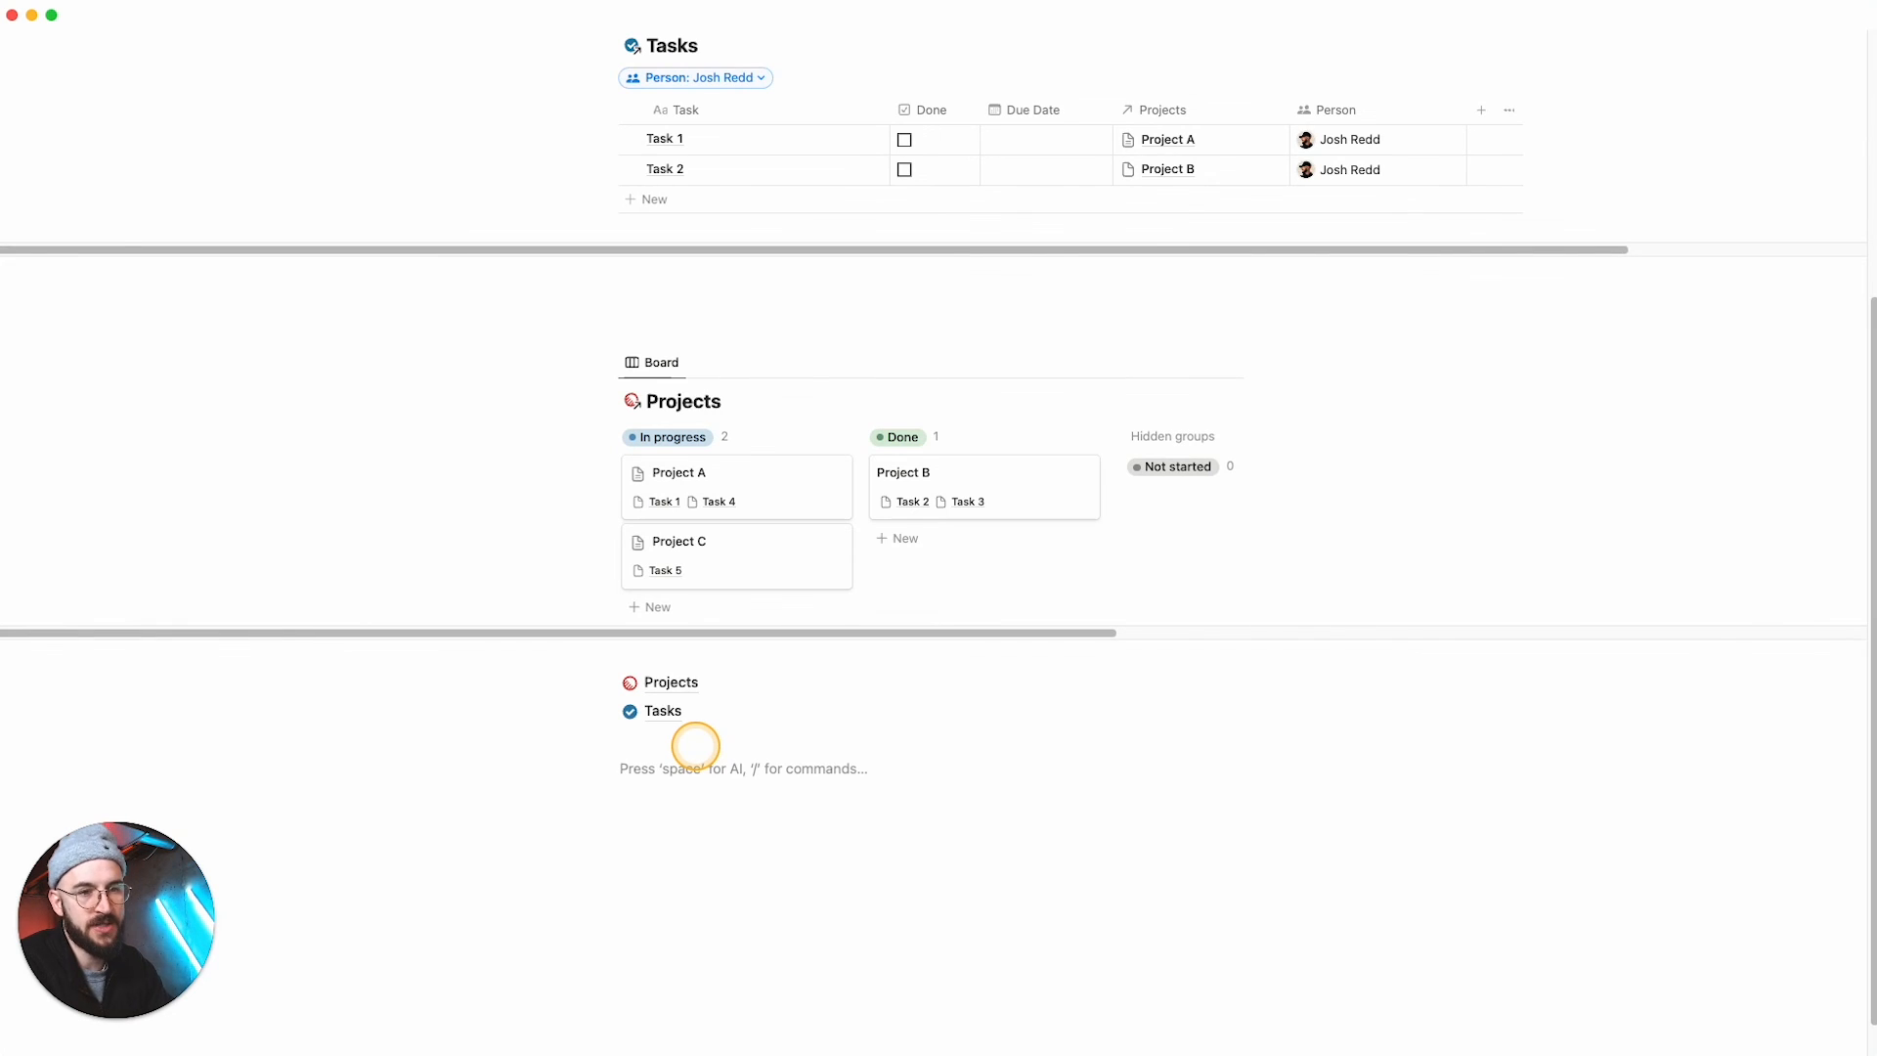
{"action": "type", "text": "/page"}
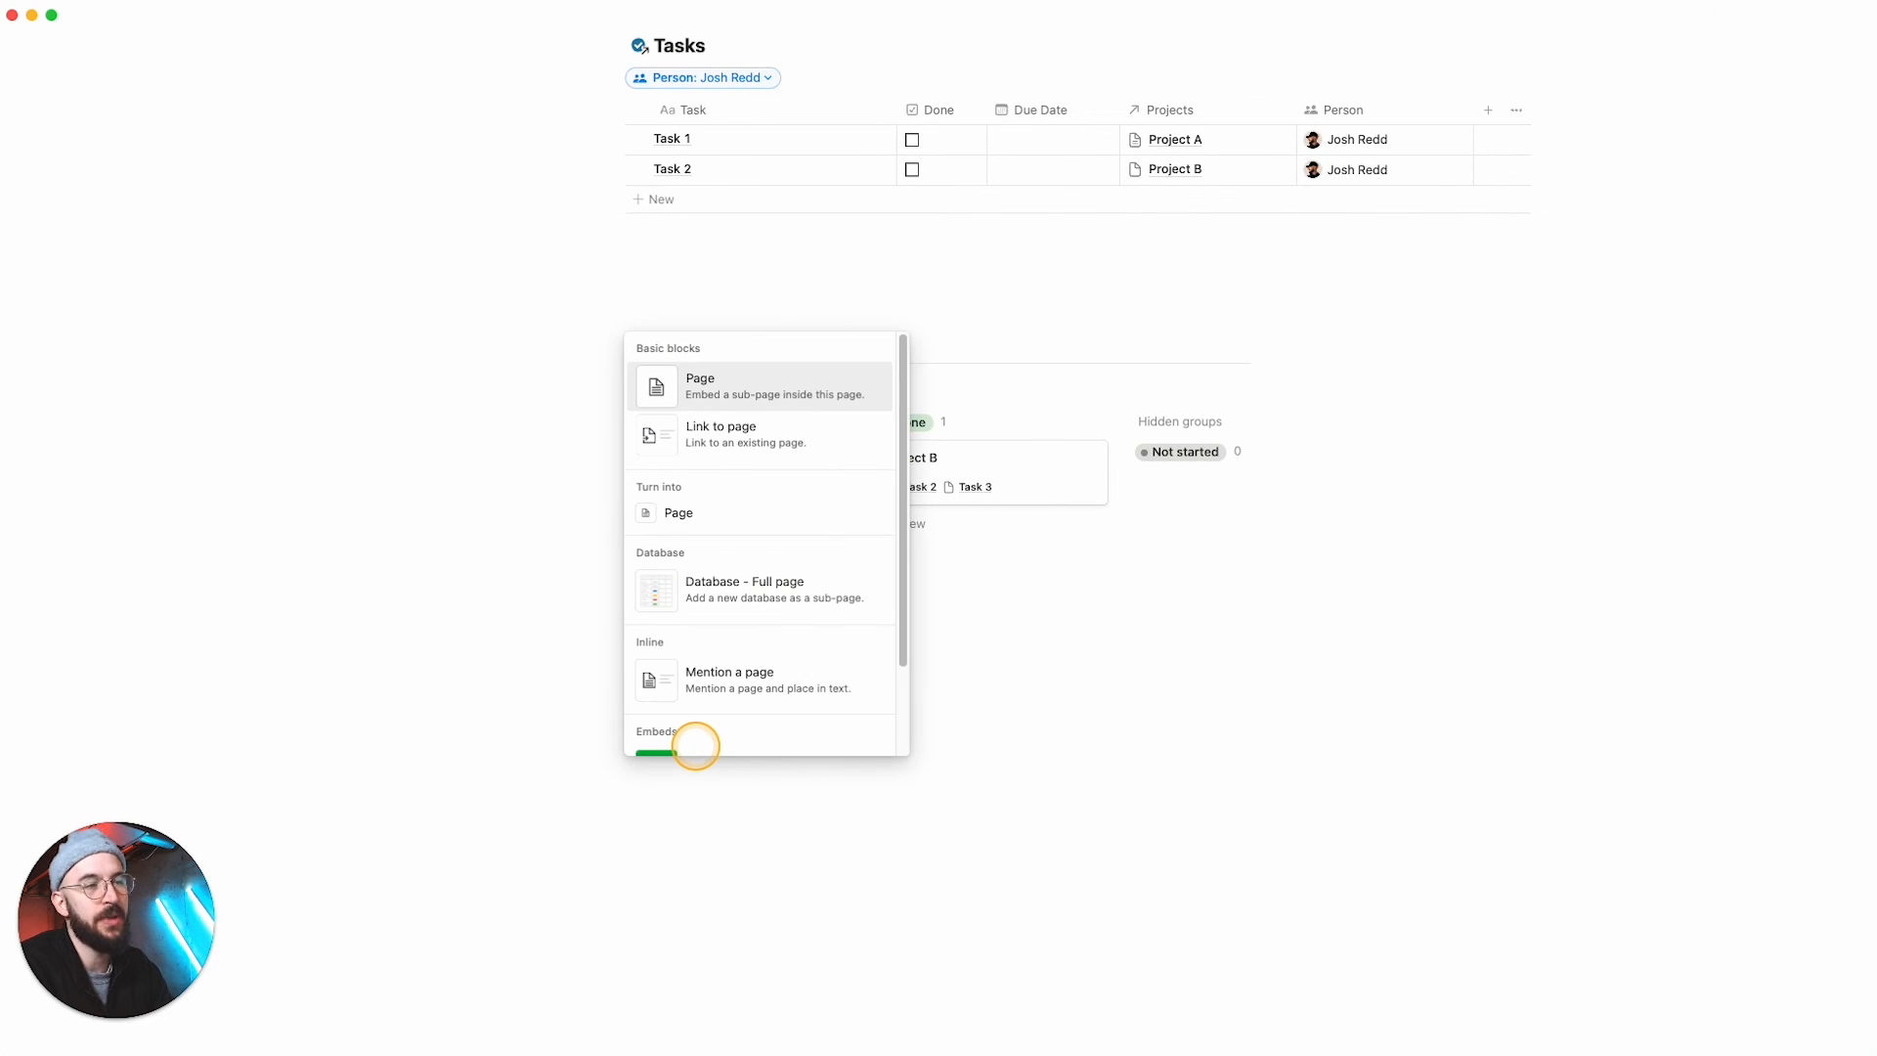
{"action": "key", "text": "Return"}
{"action": "type", "text": "Database"}
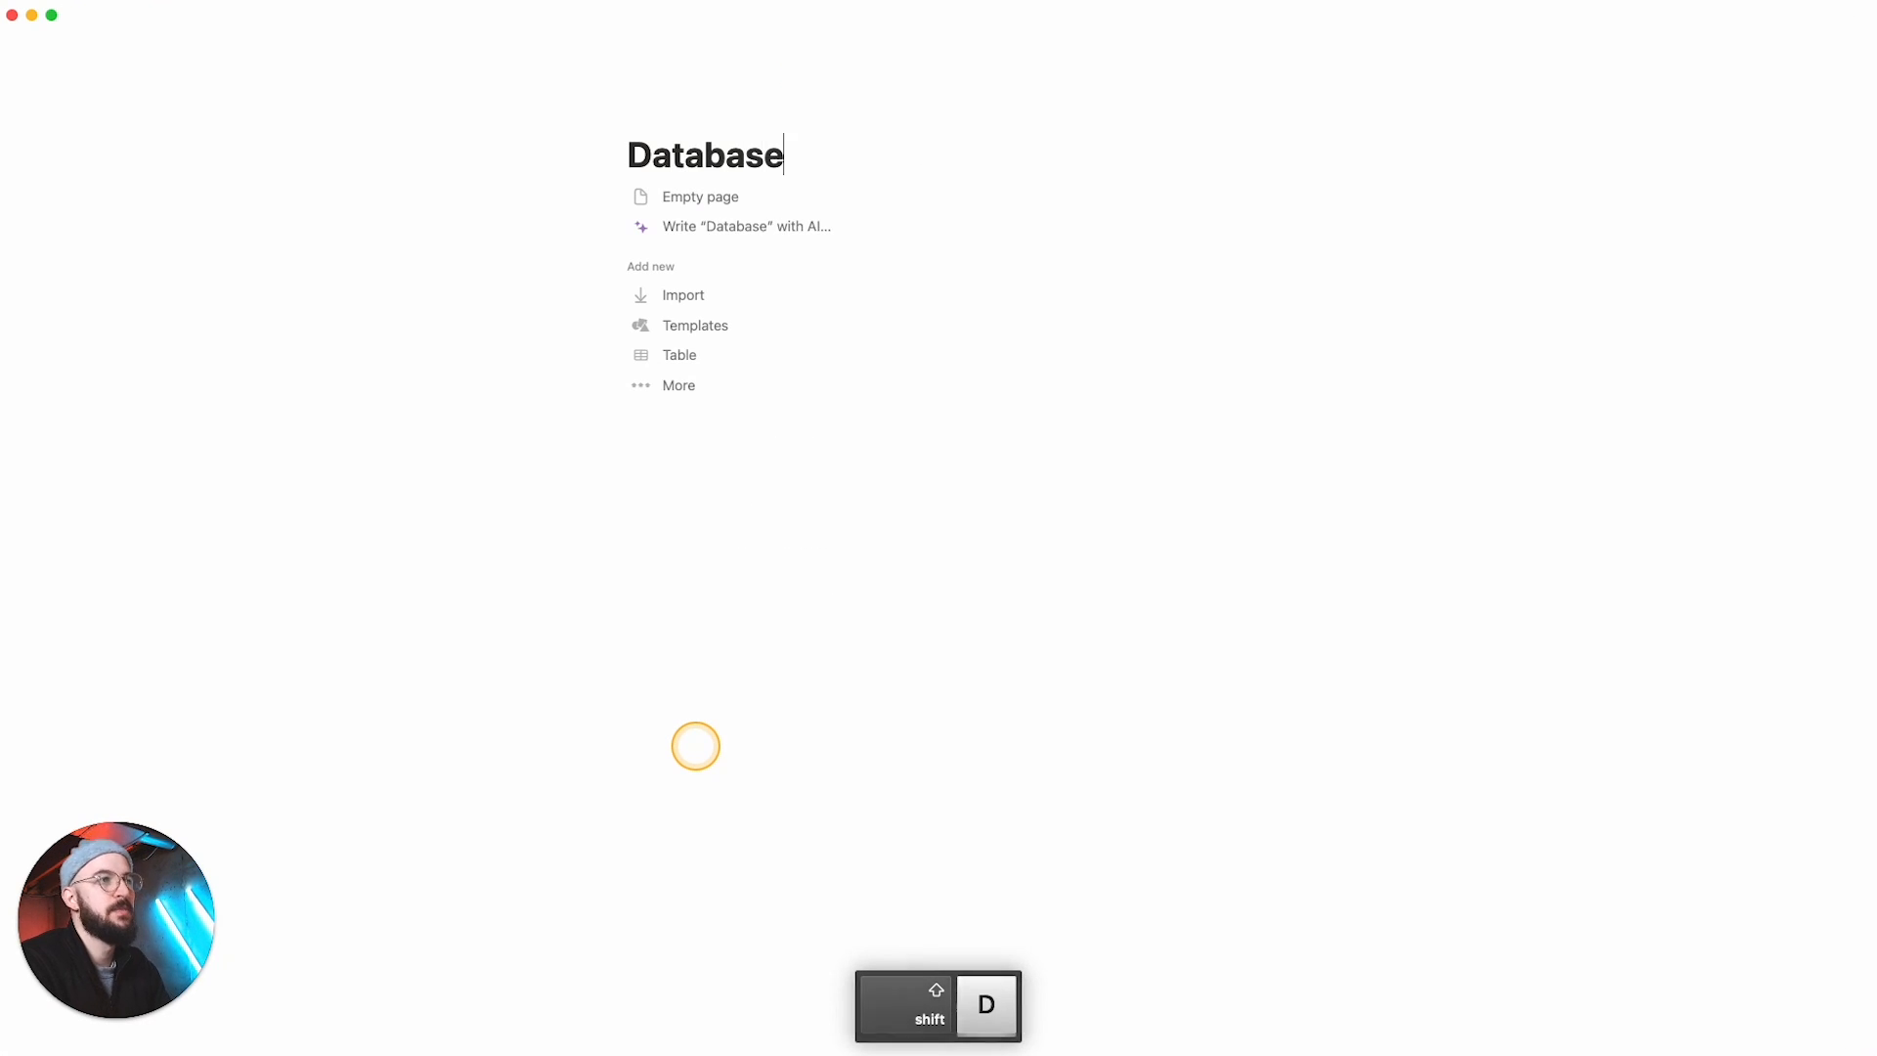
{"action": "type", "text": "ment"}
Step: Add an icon and a cover to the Databasement page, and change the icon to the database symbol found with "data"
{"action": "left_click", "coordinate": [653, 111]}
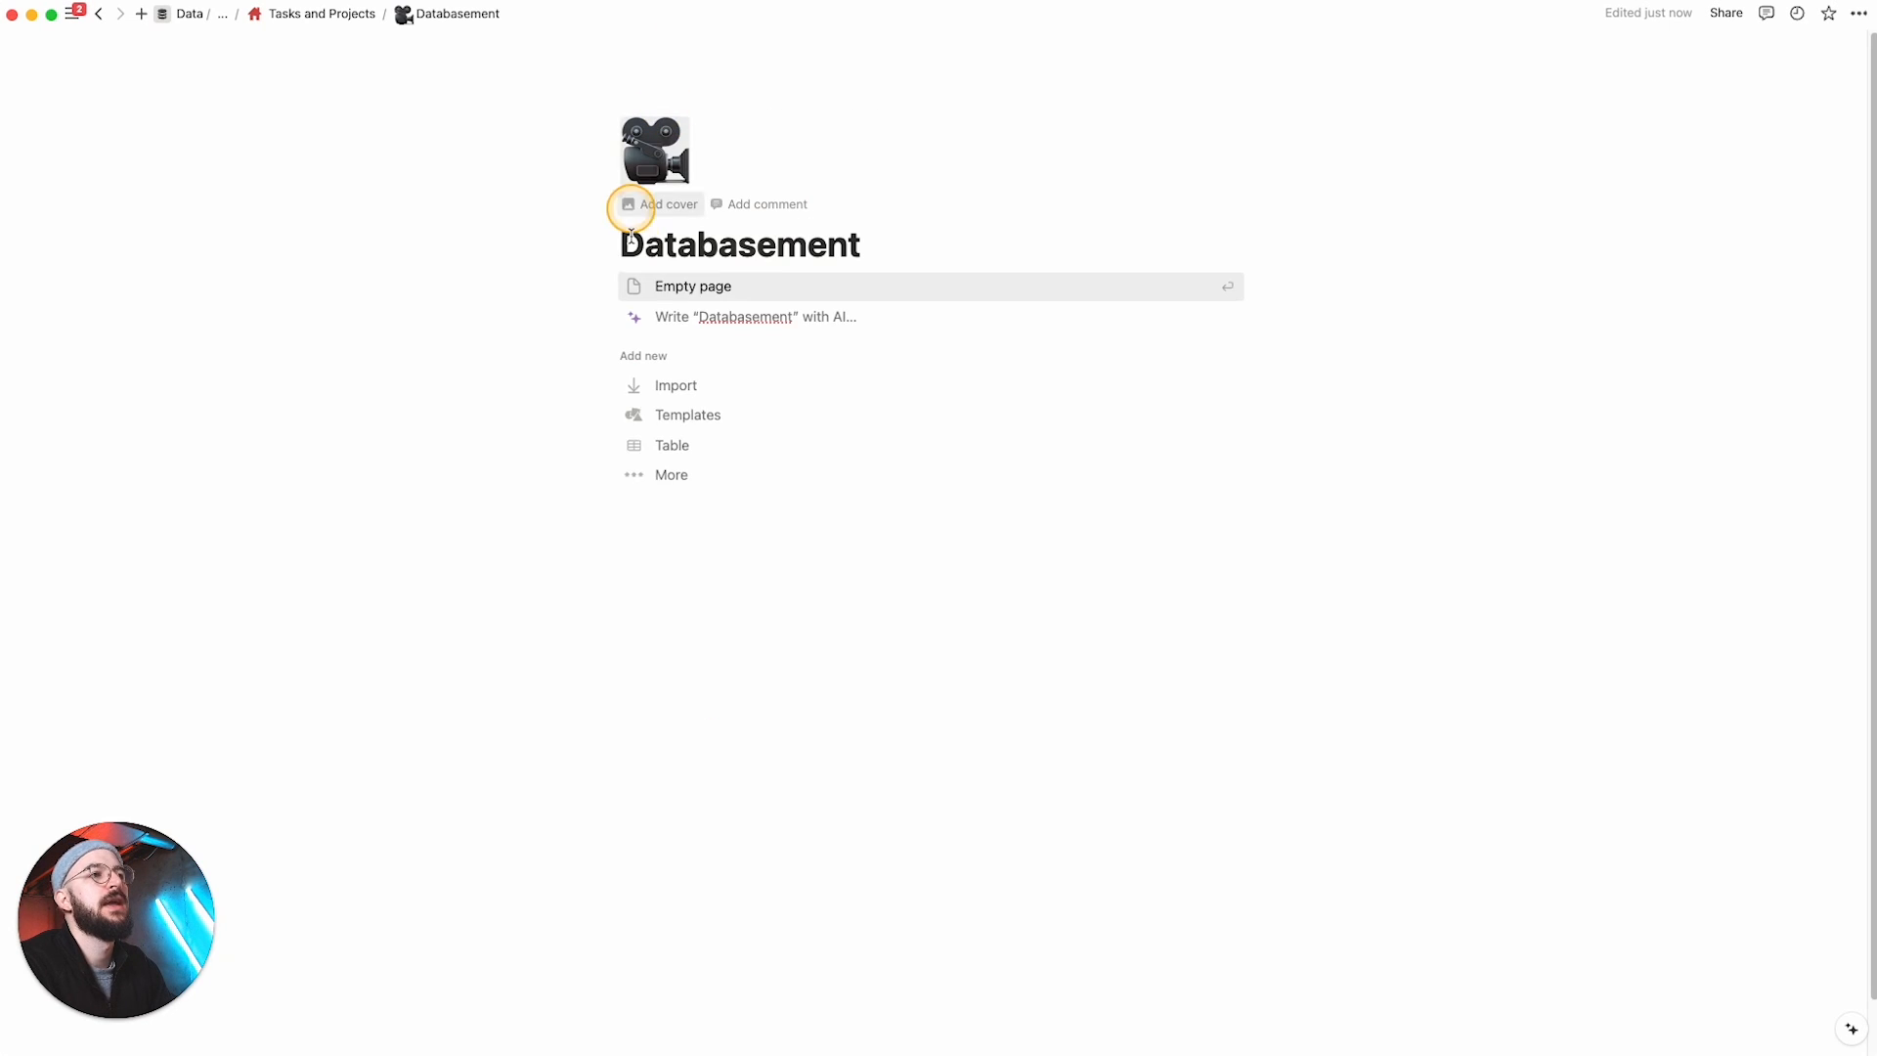
{"action": "left_click", "coordinate": [634, 204]}
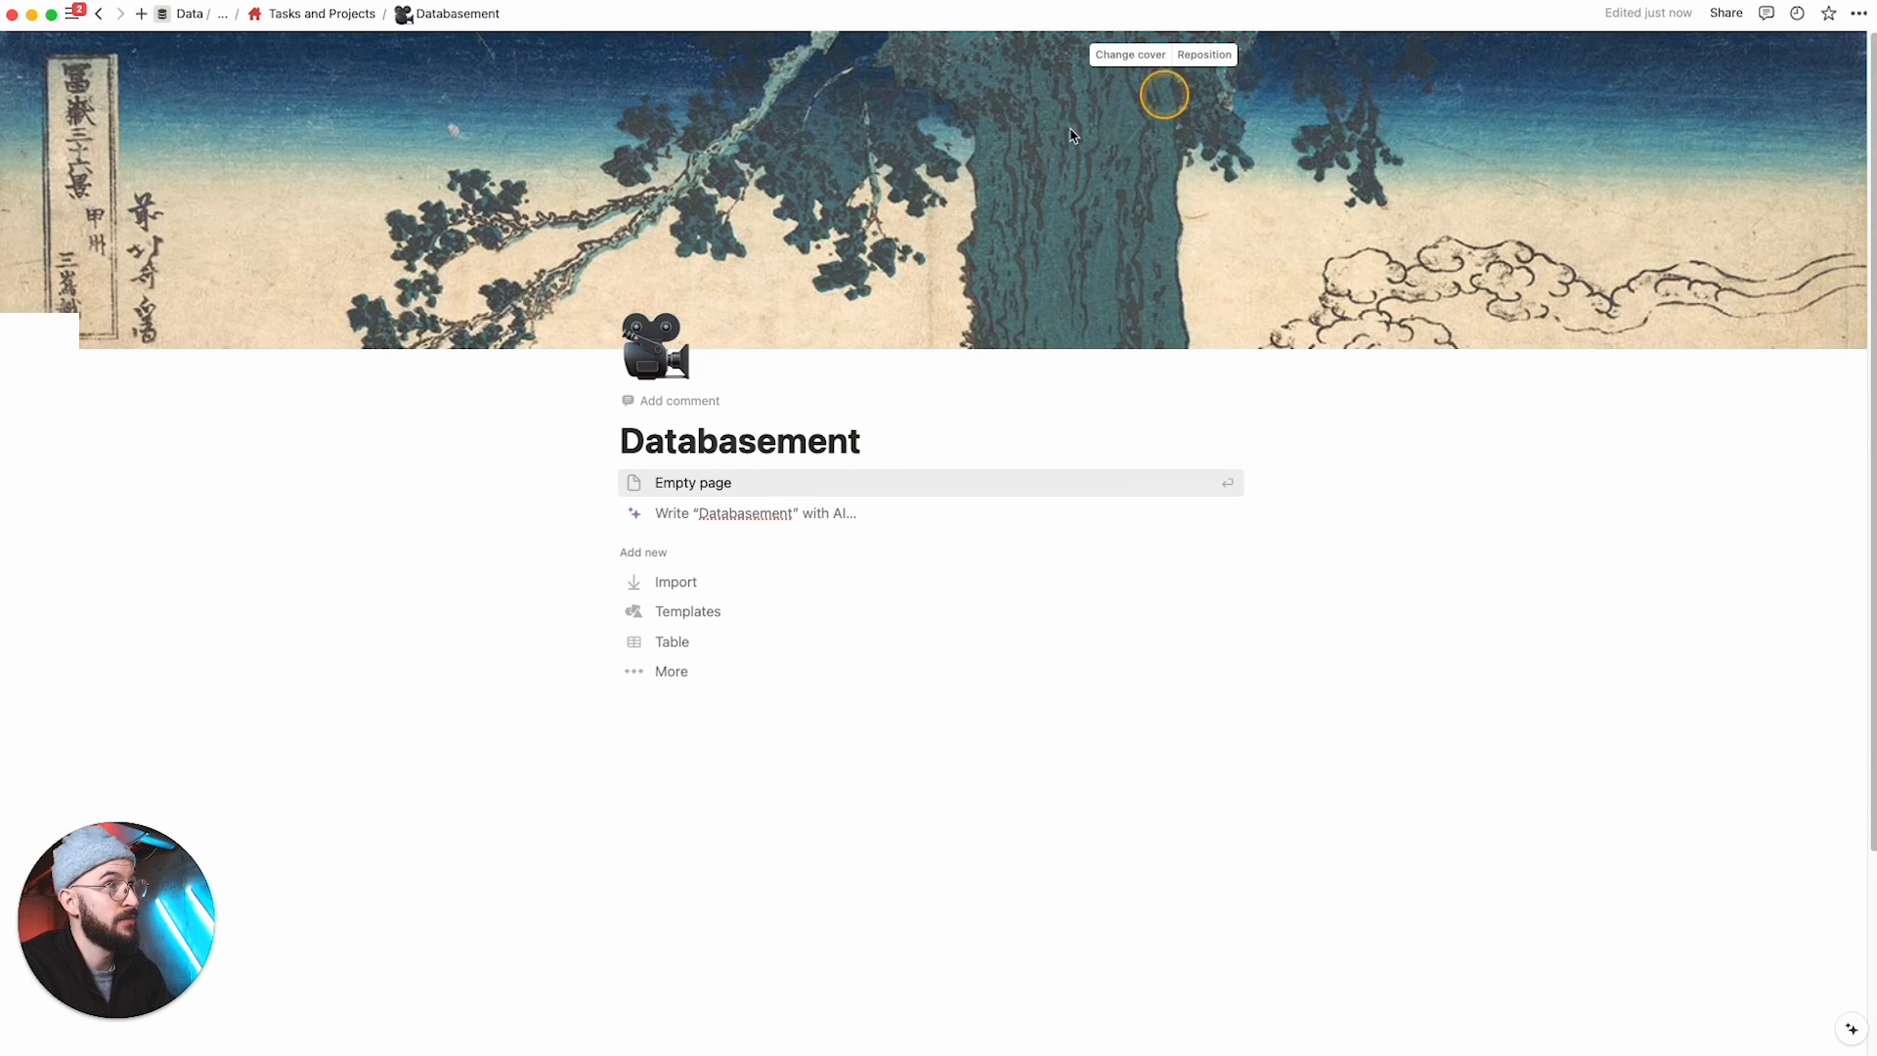
{"action": "left_click", "coordinate": [653, 347]}
{"action": "left_click", "coordinate": [555, 402]}
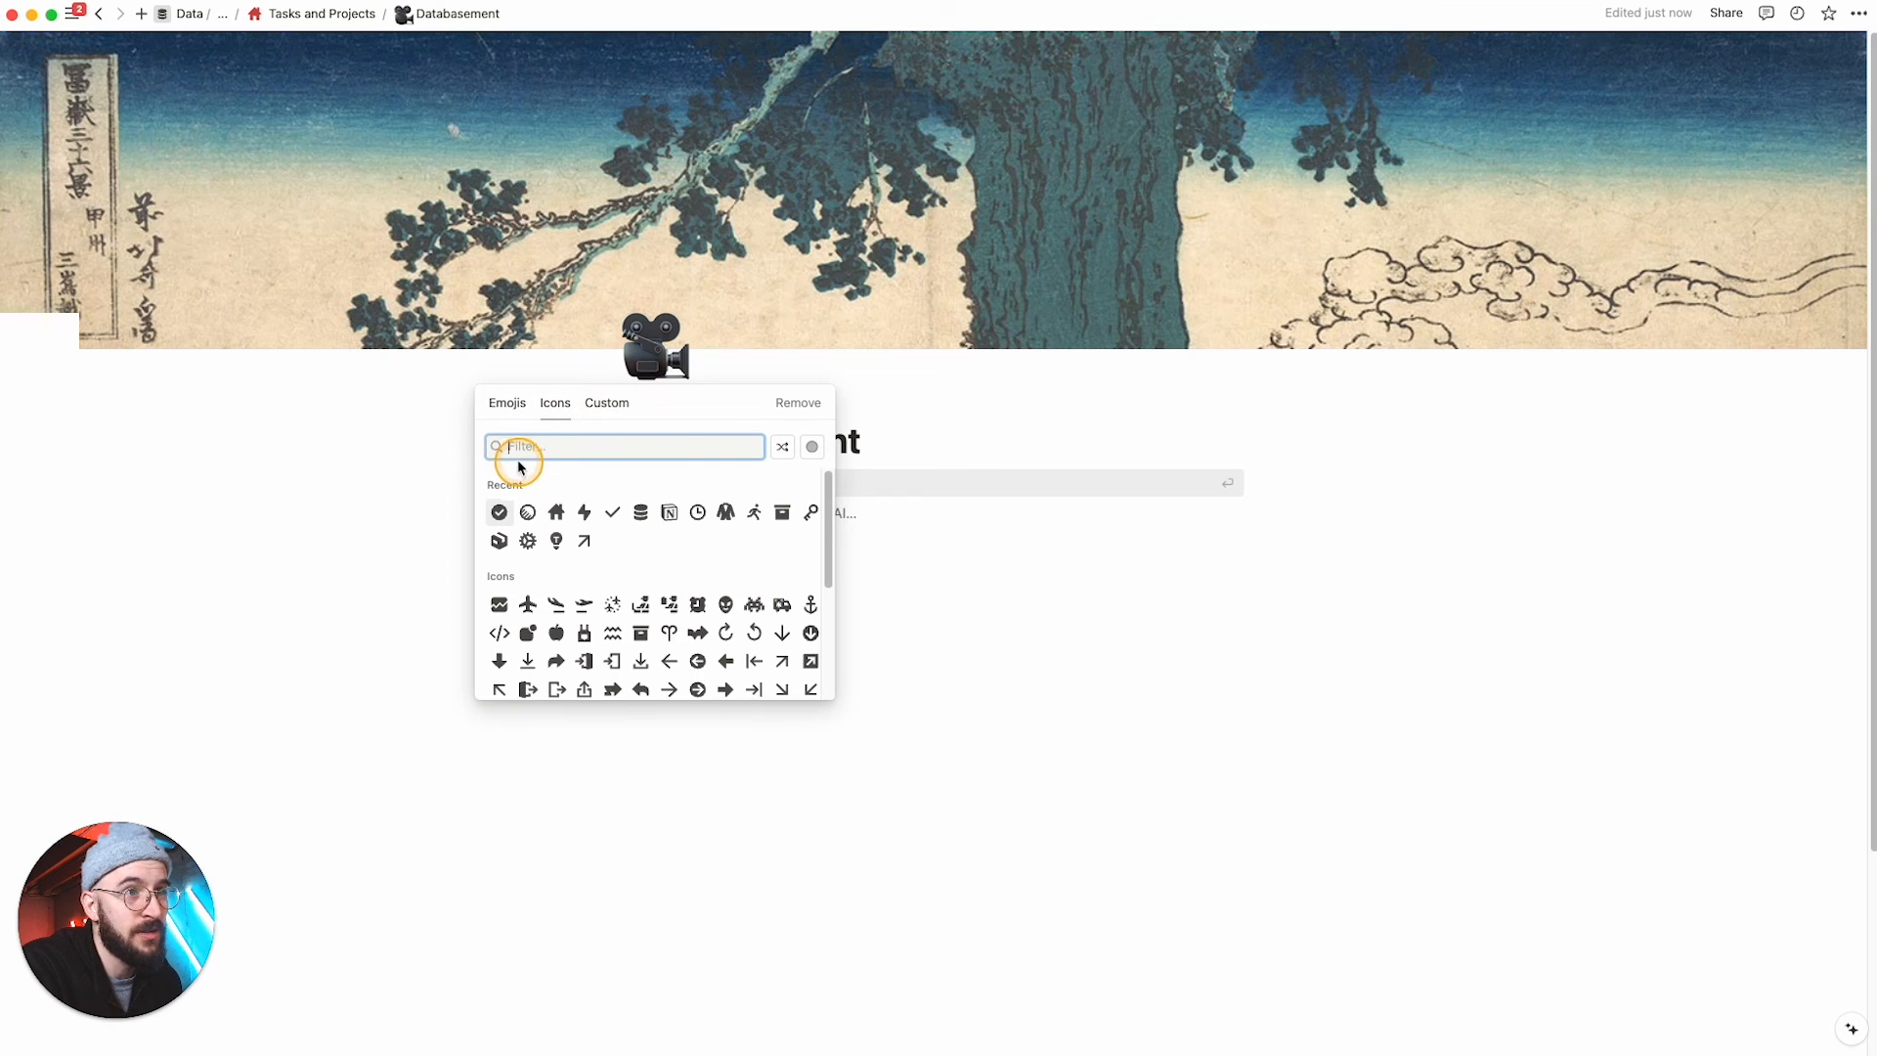
{"action": "type", "text": "data"}
{"action": "mouse_move", "coordinate": [496, 514]}
{"action": "left_click", "coordinate": [430, 547]}
{"action": "left_click", "coordinate": [933, 447]}
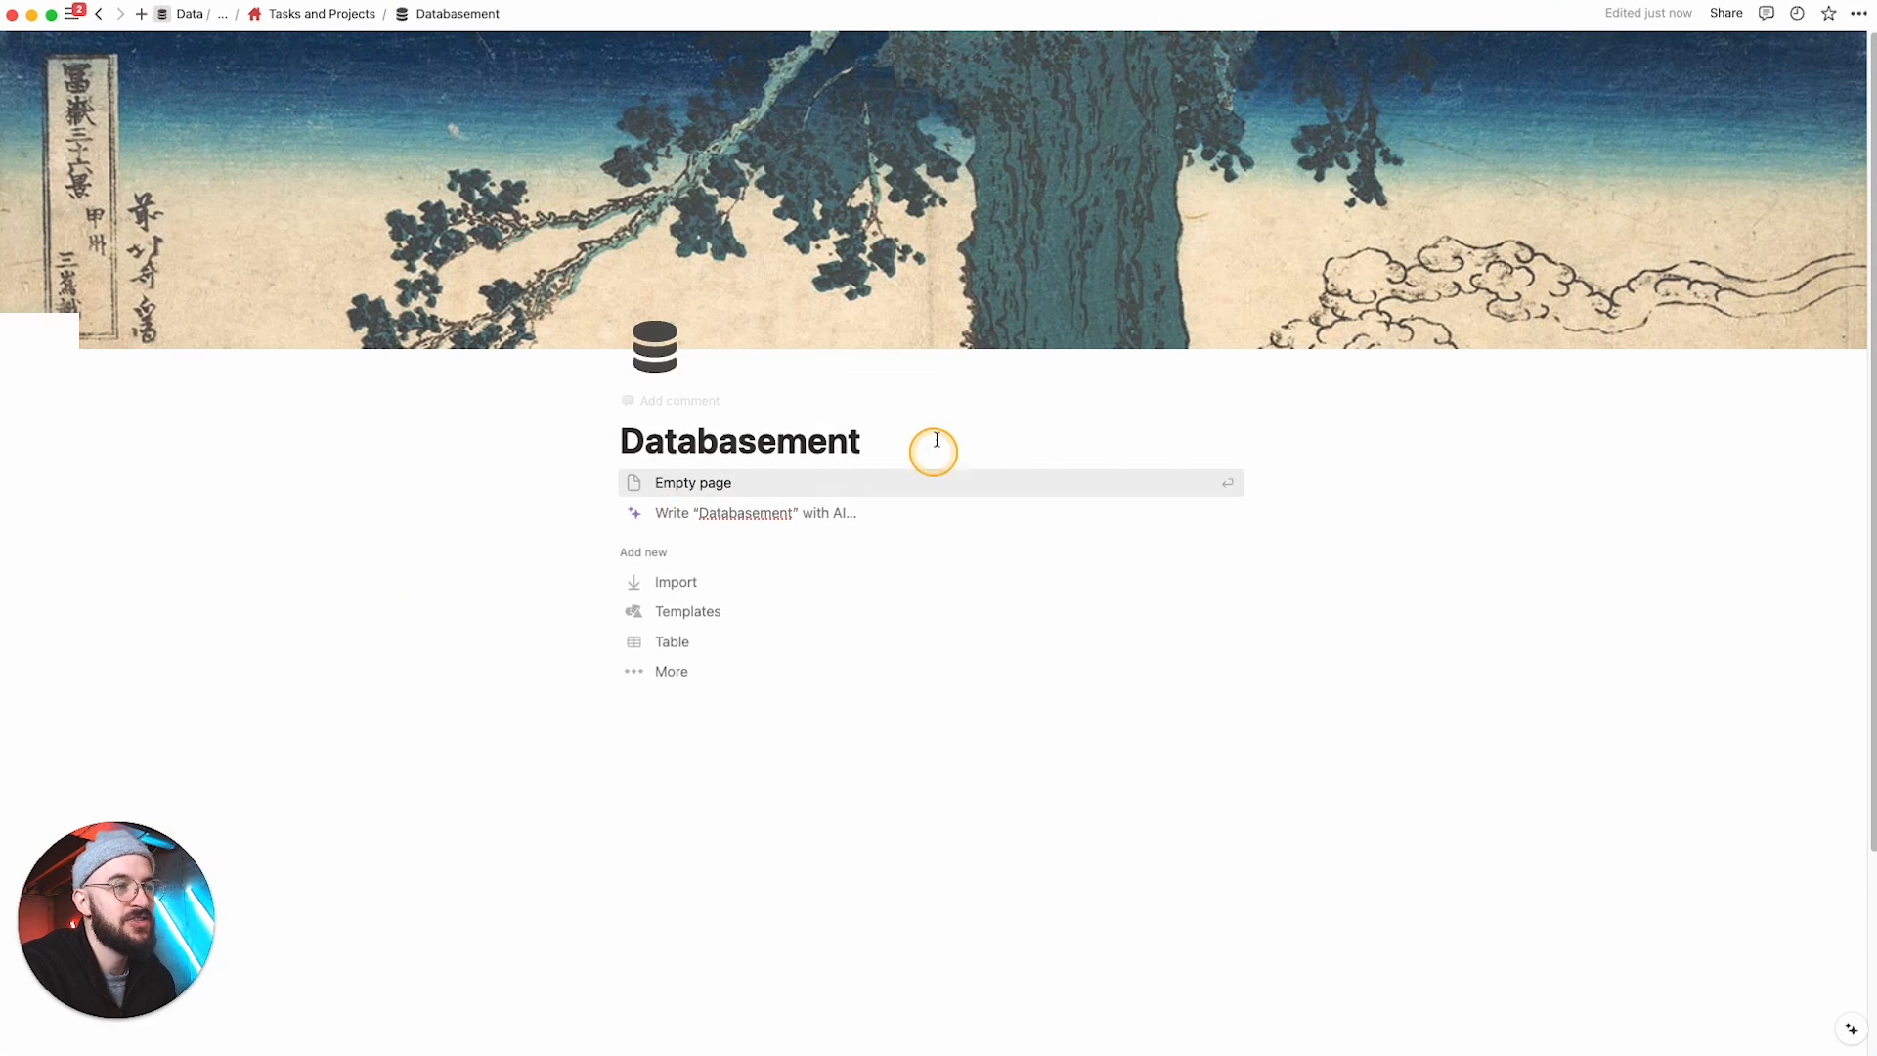
Step: Return to the Tasks and Projects page and move the original Projects and Tasks databases into the Databasement page
{"action": "left_click", "coordinate": [315, 13]}
{"action": "scroll", "coordinate": [591, 622], "scroll_direction": "down", "scroll_amount": 4}
{"action": "mouse_move", "coordinate": [545, 635]}
{"action": "left_mouse_down"}
{"action": "mouse_move", "coordinate": [670, 665]}
{"action": "mouse_move", "coordinate": [708, 726]}
{"action": "left_mouse_up"}
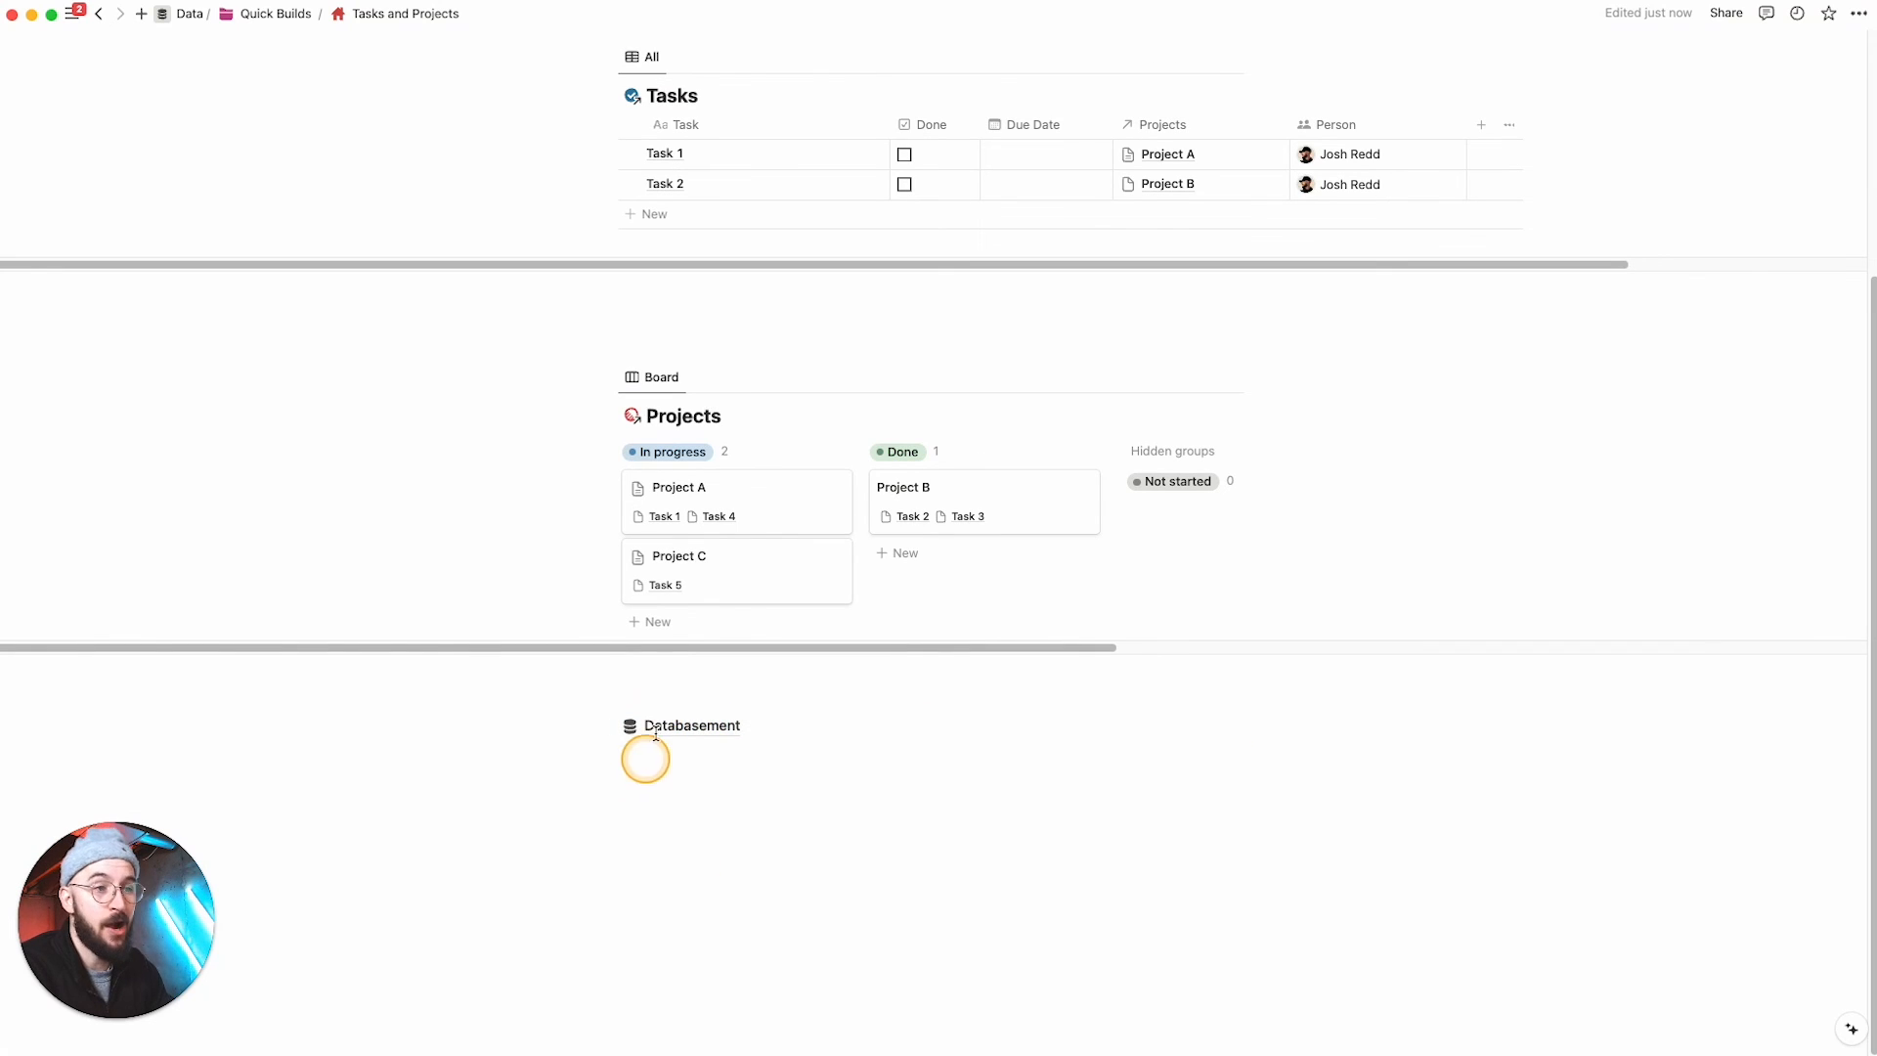
Step: Open the Databasement page to check the Projects and Tasks databases inside it, and return to the Tasks and Projects page
{"action": "mouse_move", "coordinate": [683, 731]}
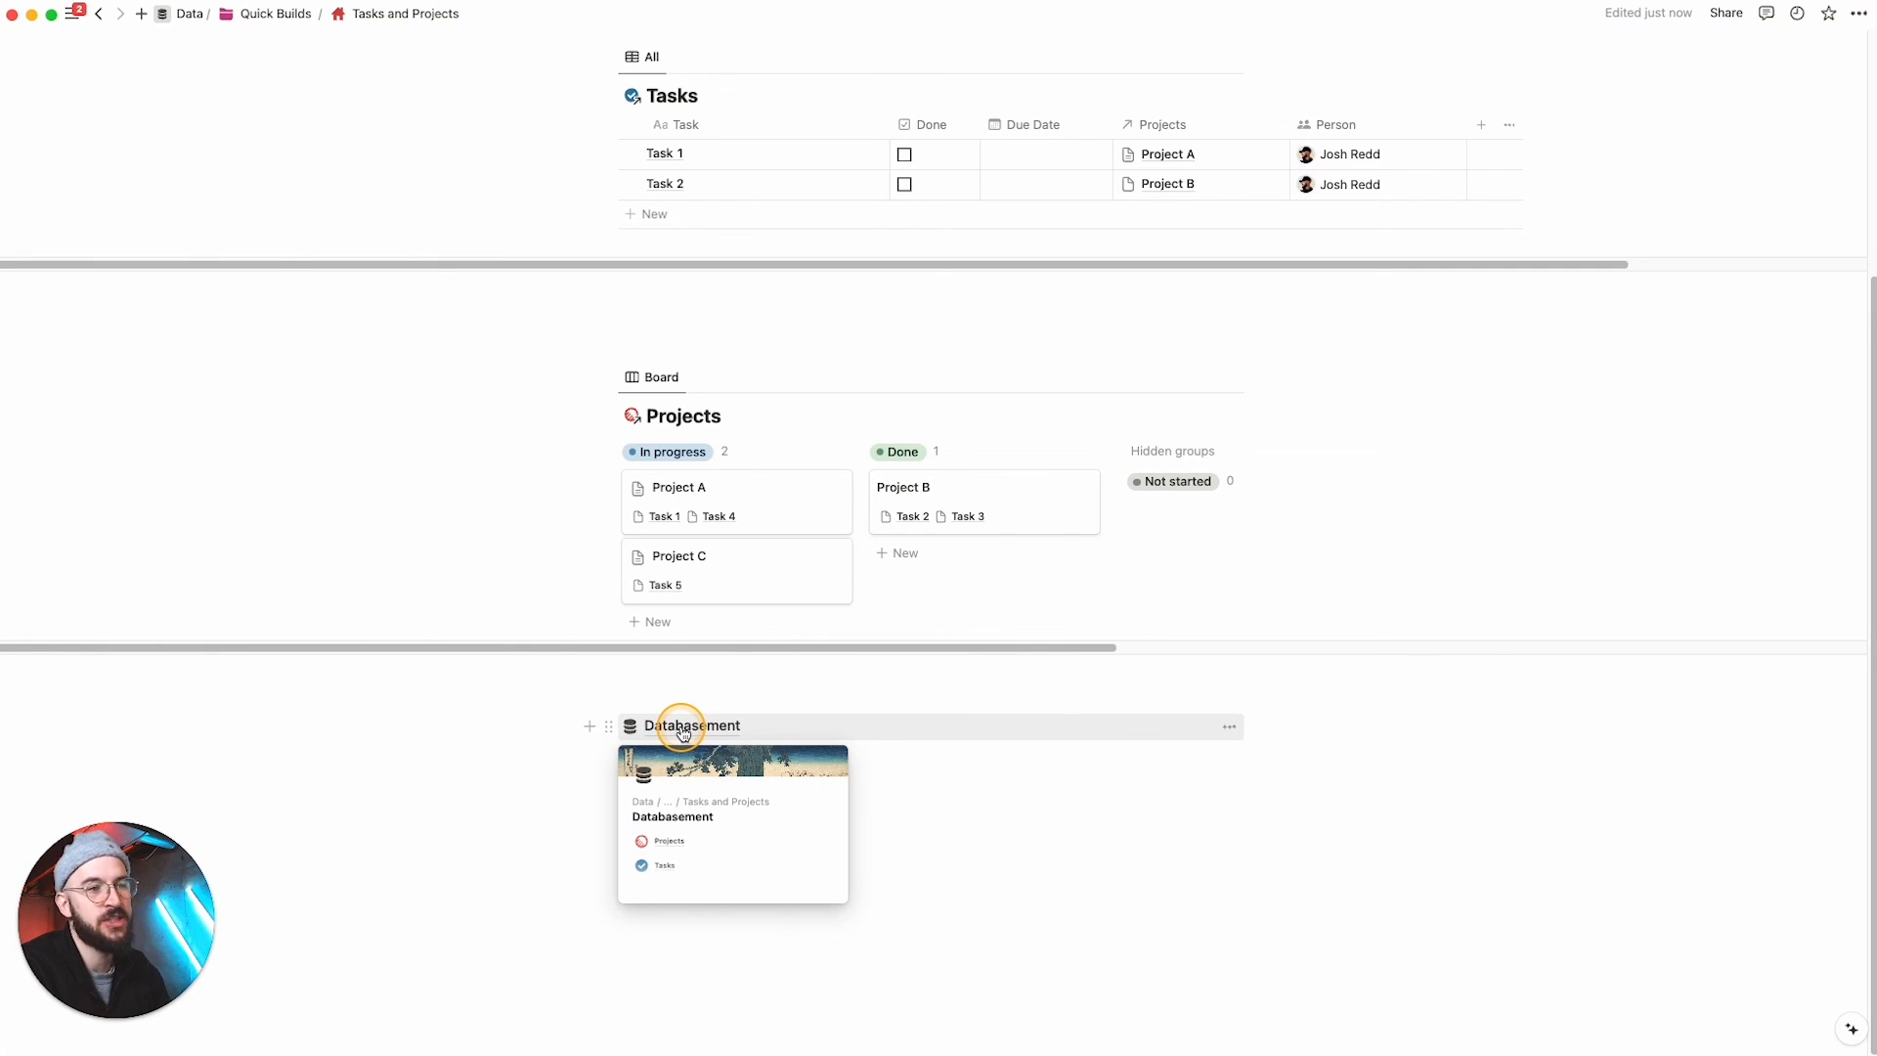
{"action": "left_click", "coordinate": [682, 729]}
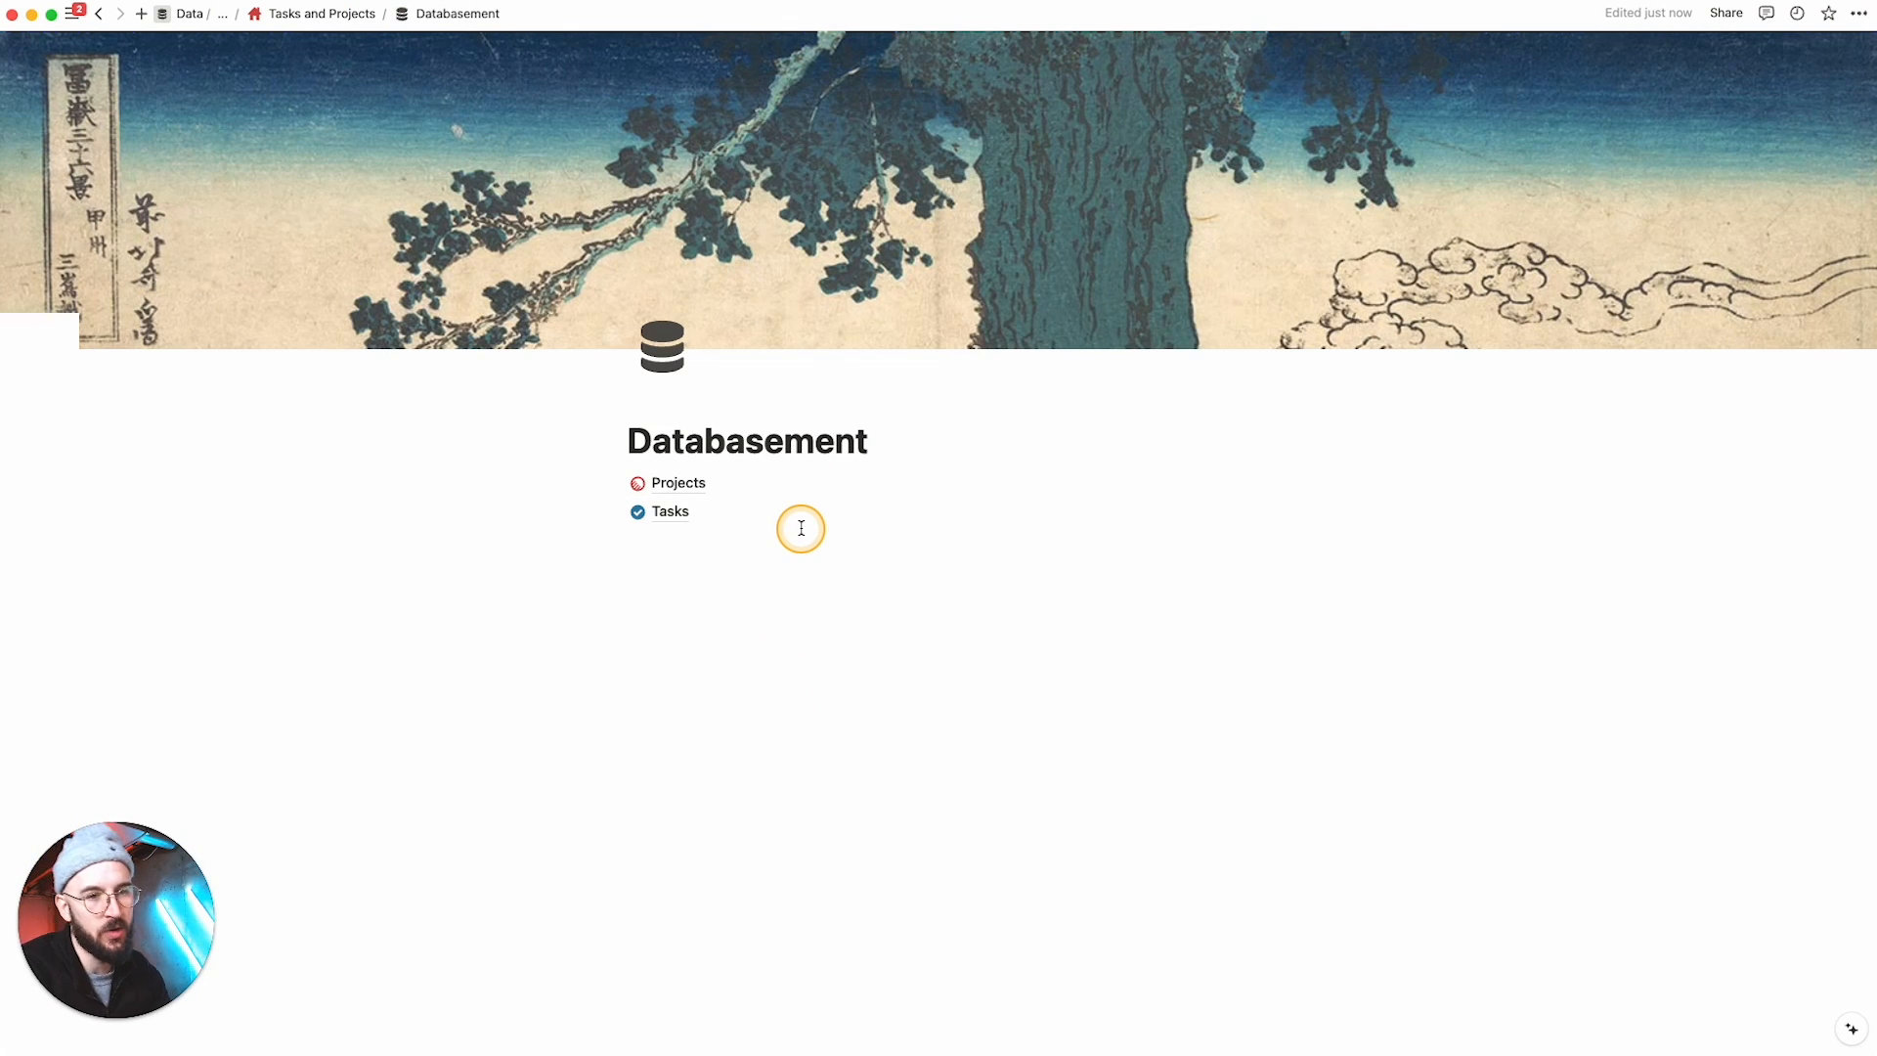
{"action": "key", "text": "super+bracketleft"}
{"action": "scroll", "coordinate": [758, 819], "scroll_direction": "down", "scroll_amount": 1}
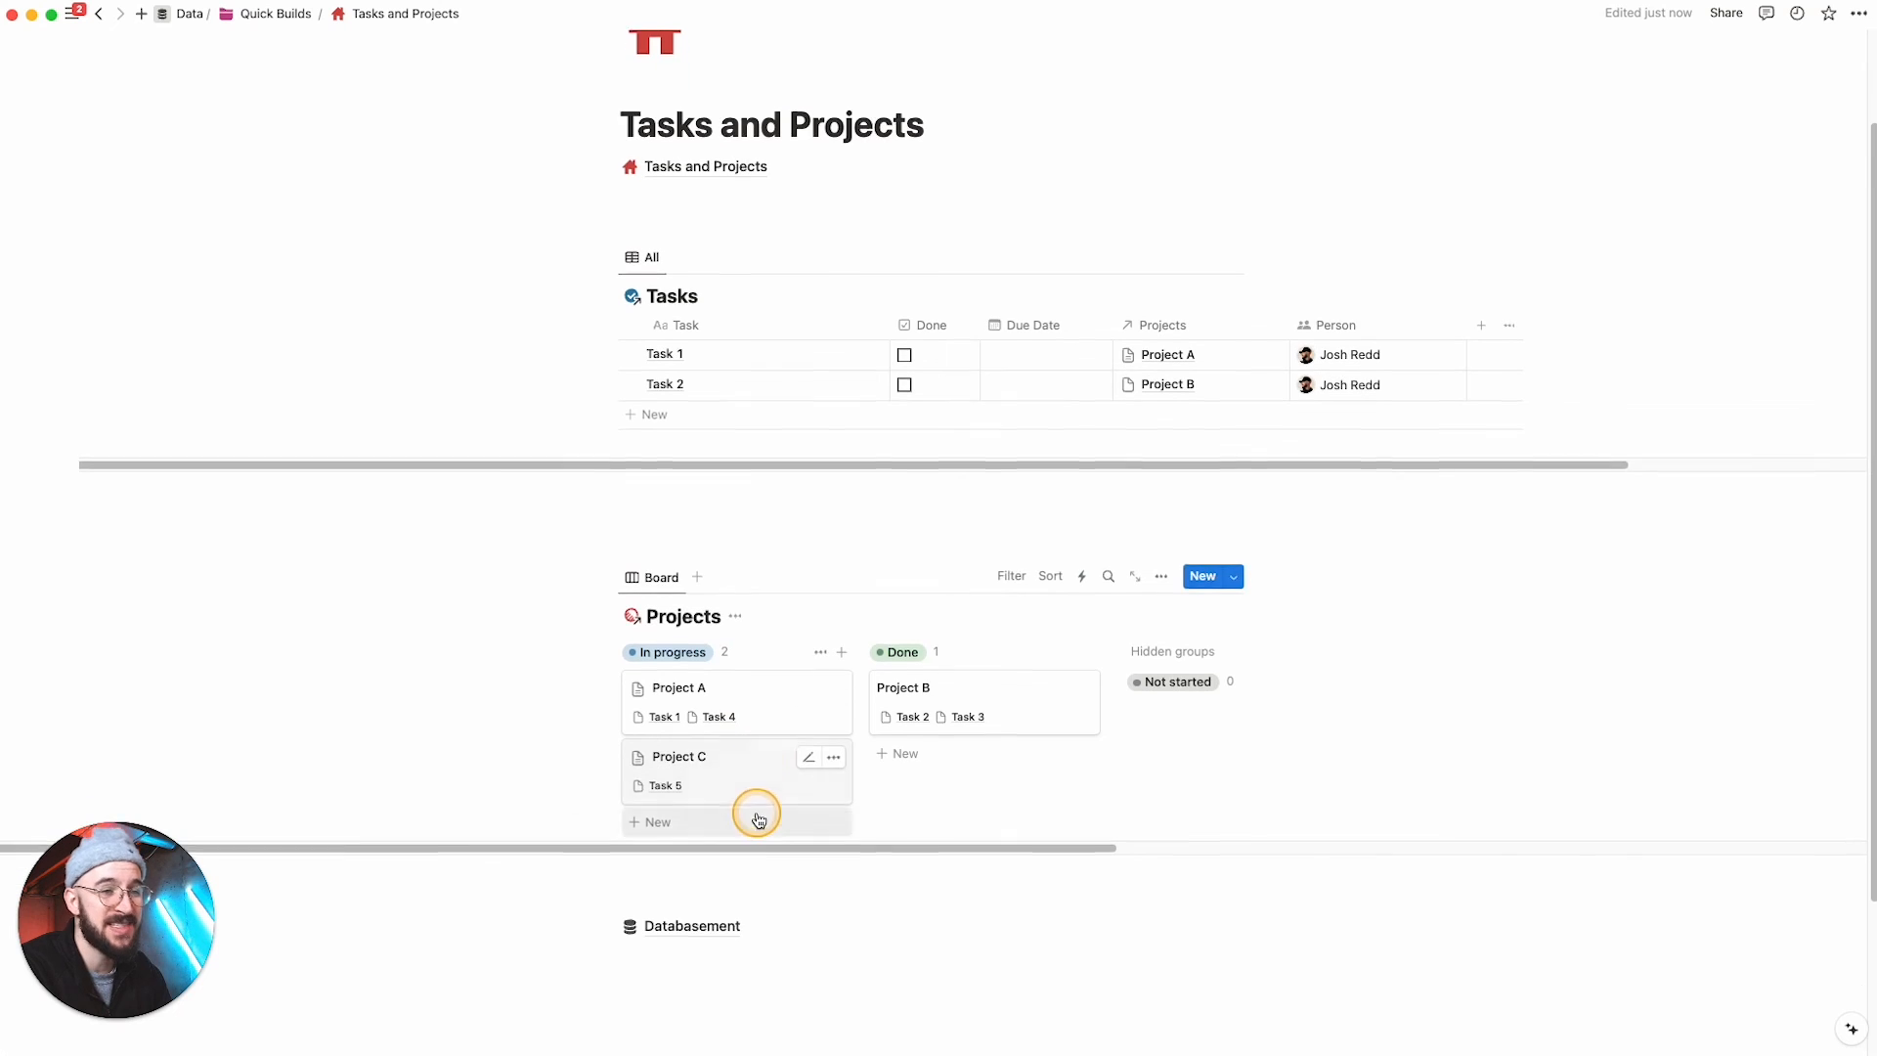
{"action": "scroll", "coordinate": [758, 831], "scroll_direction": "down", "scroll_amount": 3}
{"action": "left_click", "coordinate": [686, 775]}
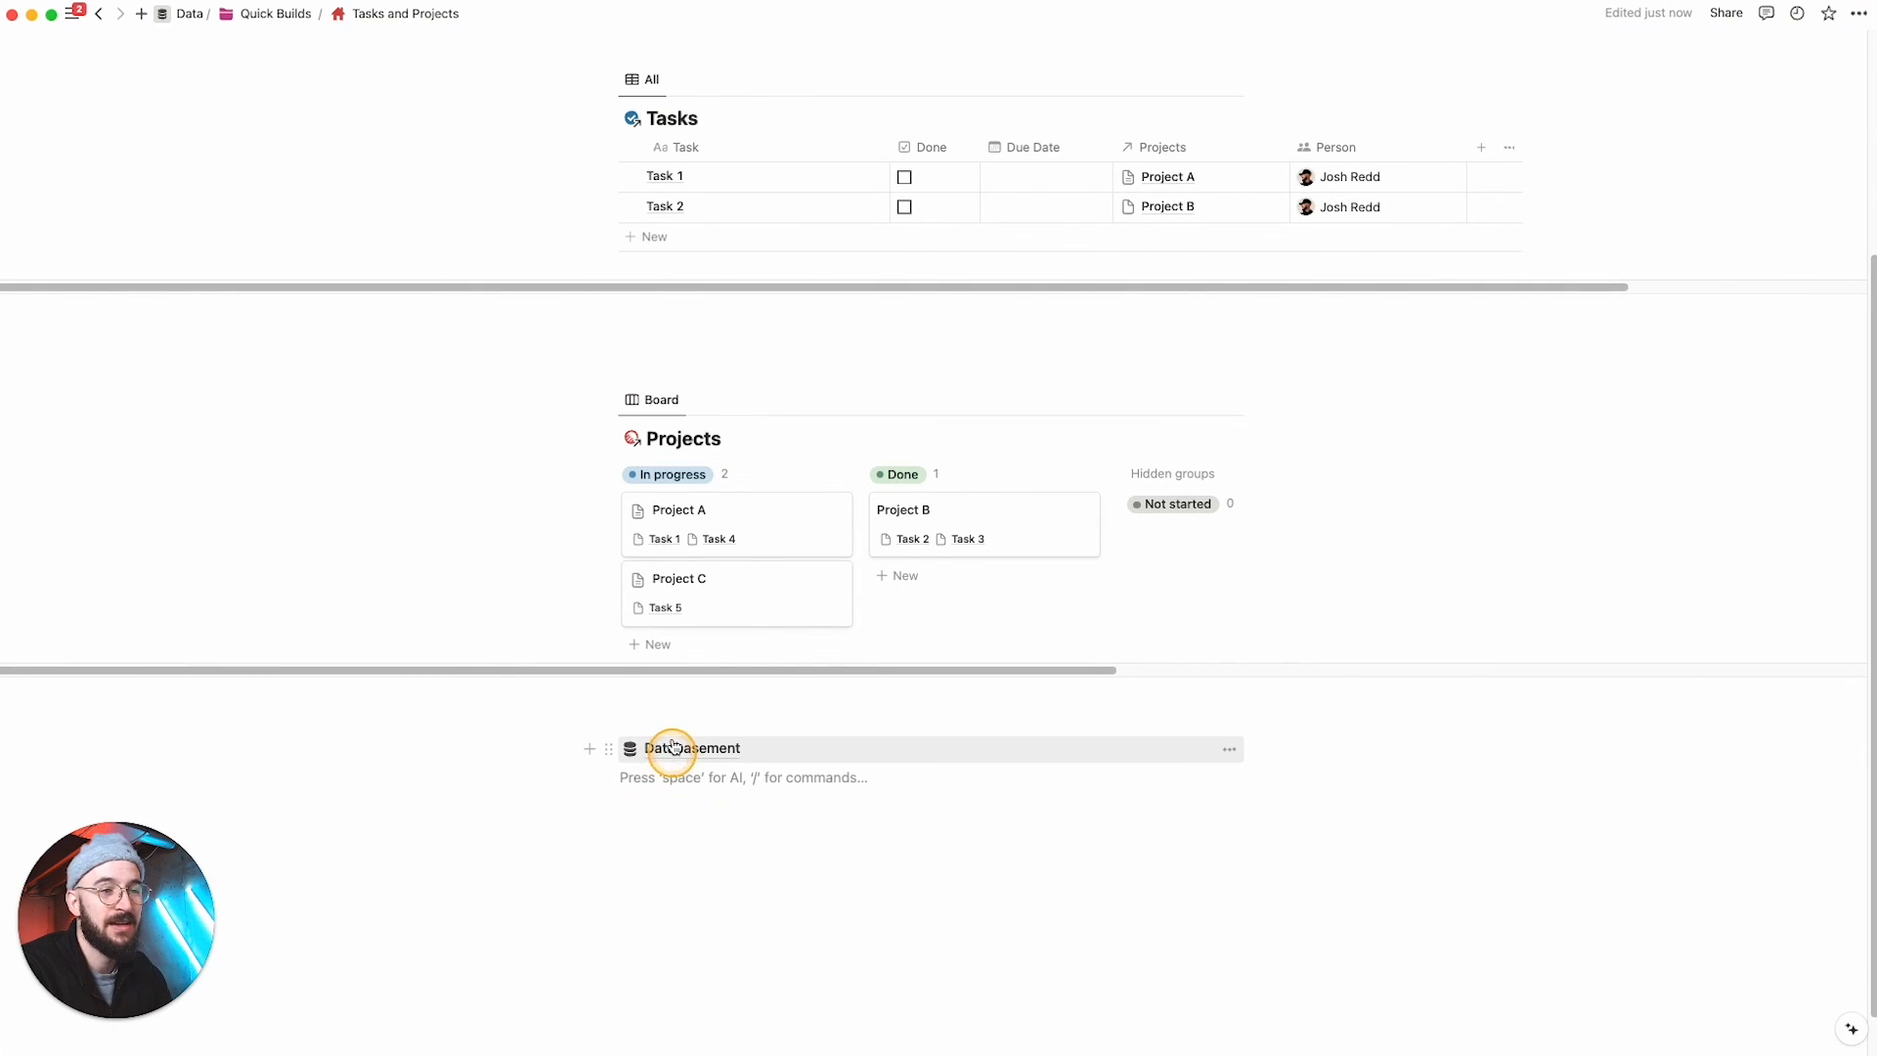
{"action": "mouse_move", "coordinate": [673, 753]}
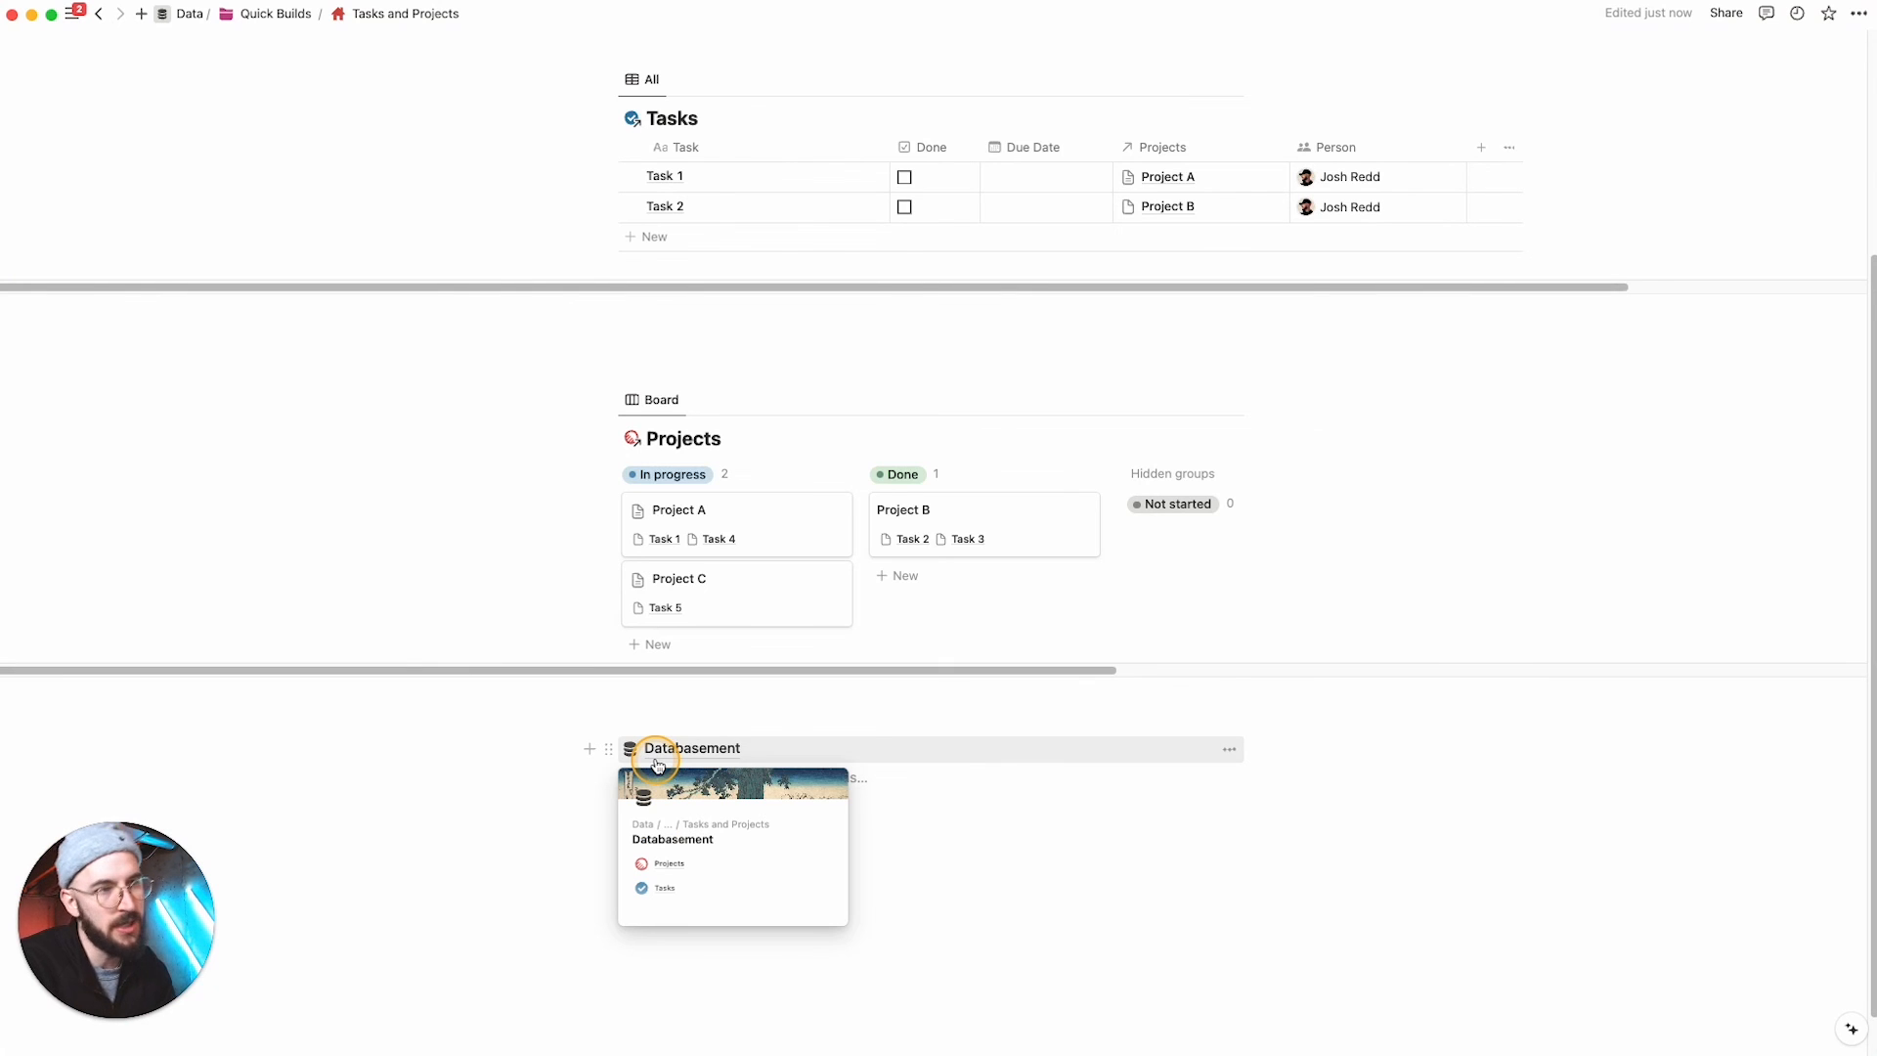
Step: Review the home page layout from the Tasks table through the Projects board down to the Databasement link
{"action": "scroll", "coordinate": [700, 595], "scroll_direction": "up", "scroll_amount": 5}
{"action": "scroll", "coordinate": [700, 599], "scroll_direction": "down", "scroll_amount": 3}
{"action": "scroll", "coordinate": [696, 596], "scroll_direction": "up", "scroll_amount": 3}
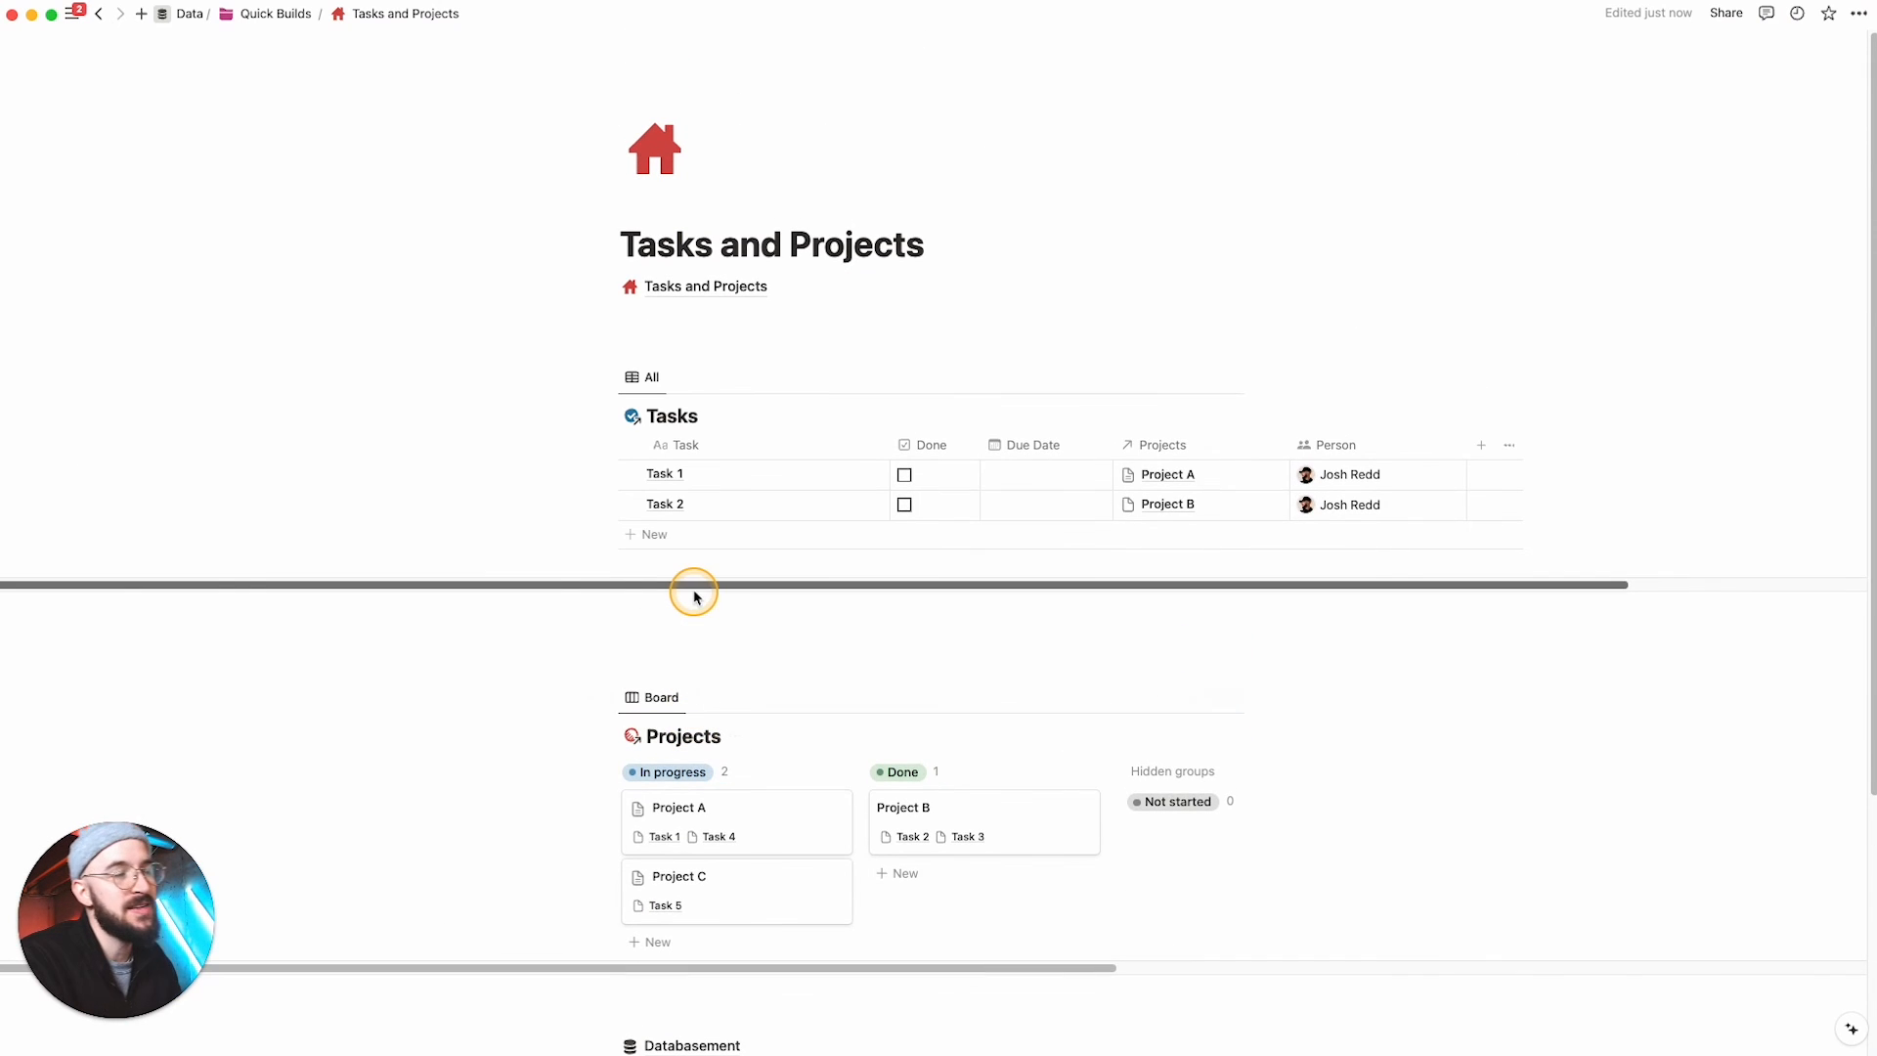
{"action": "scroll", "coordinate": [675, 871], "scroll_direction": "down", "scroll_amount": 2}
{"action": "scroll", "coordinate": [674, 891], "scroll_direction": "down", "scroll_amount": 3}
{"action": "scroll", "coordinate": [674, 890], "scroll_direction": "up", "scroll_amount": 3}
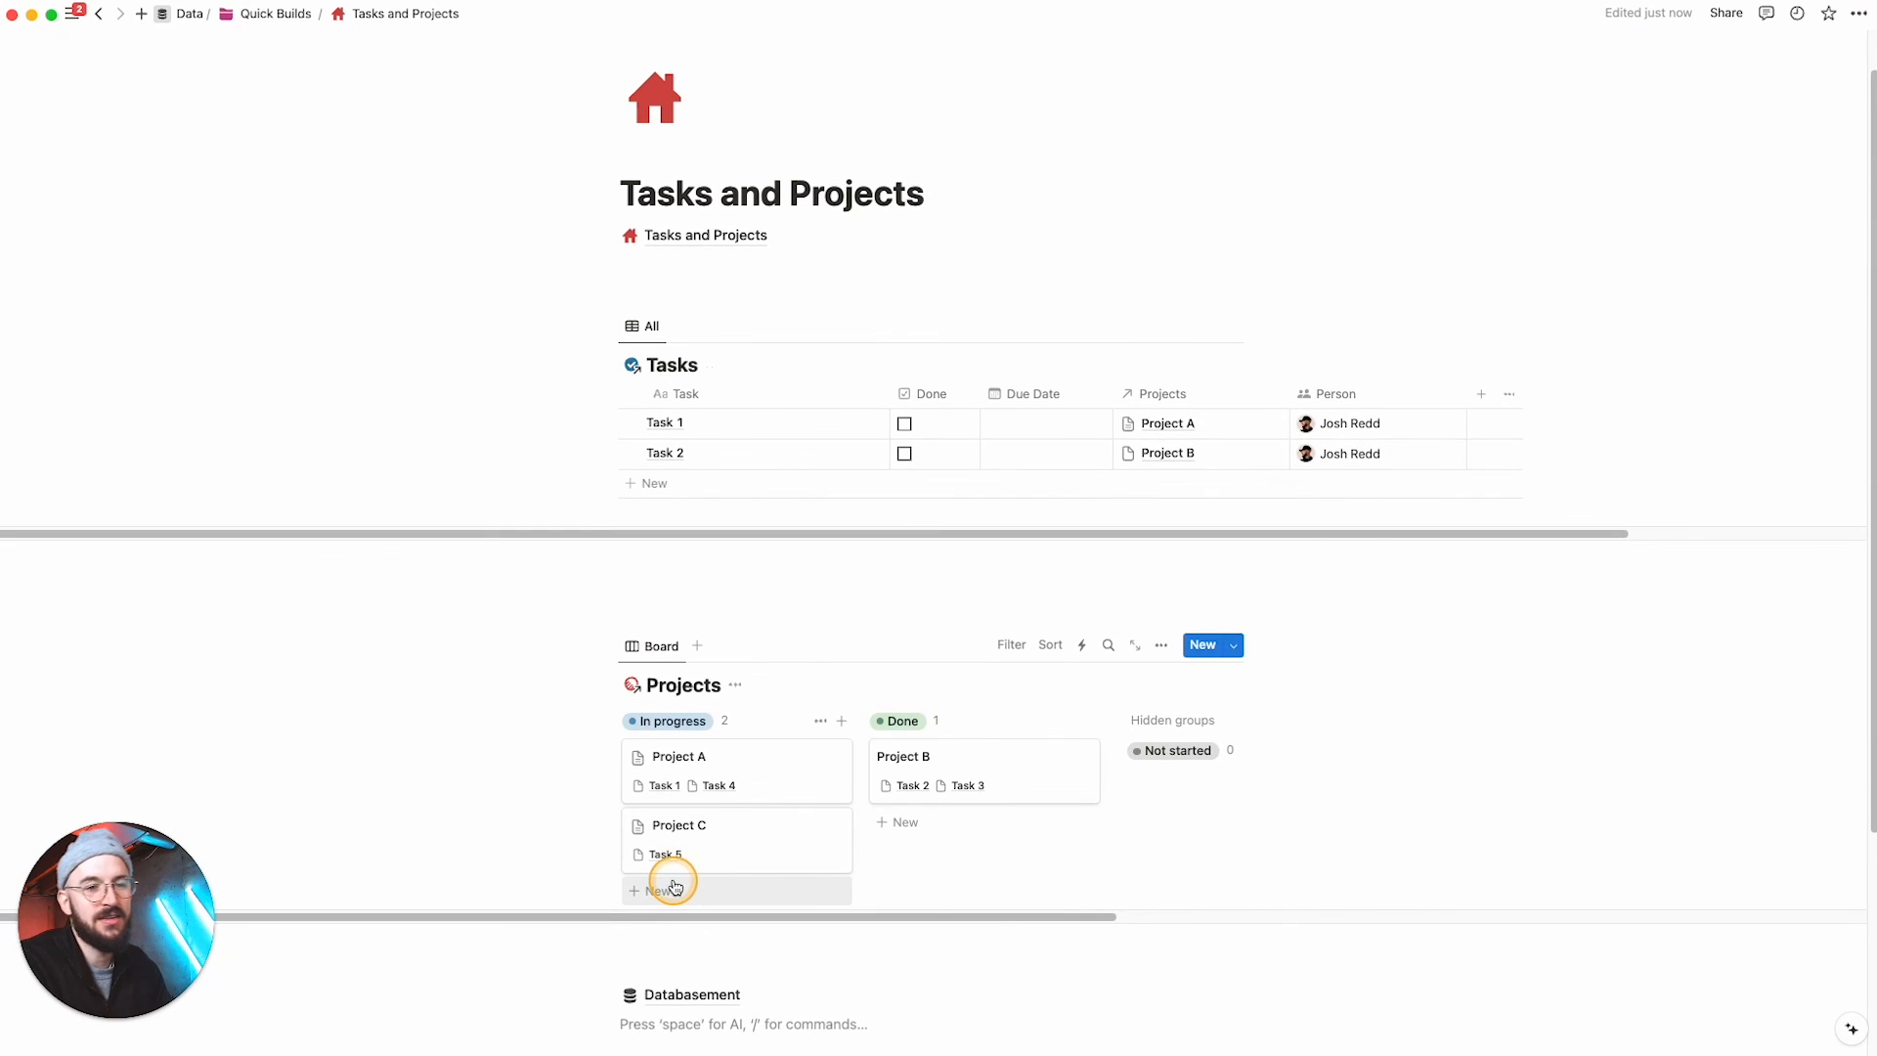
{"action": "scroll", "coordinate": [675, 887], "scroll_direction": "down", "scroll_amount": 3}
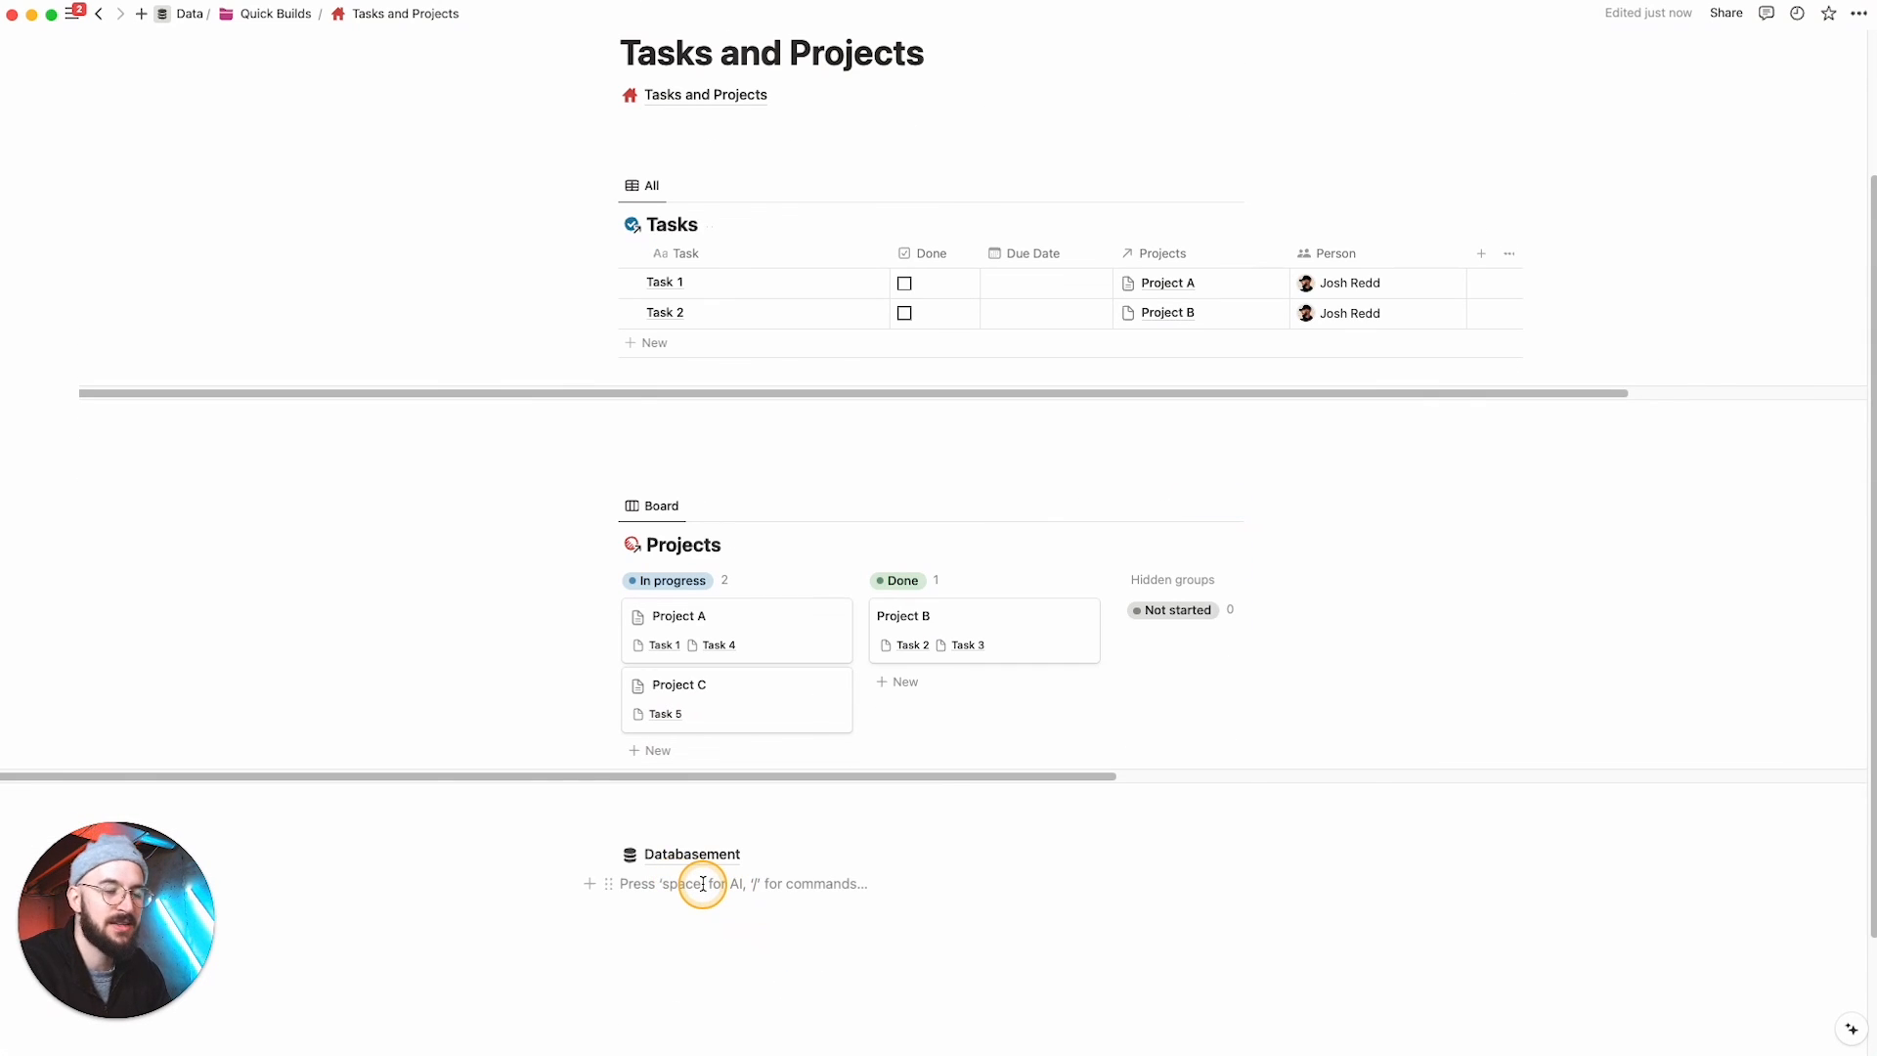
{"action": "scroll", "coordinate": [700, 885], "scroll_direction": "up", "scroll_amount": 1}
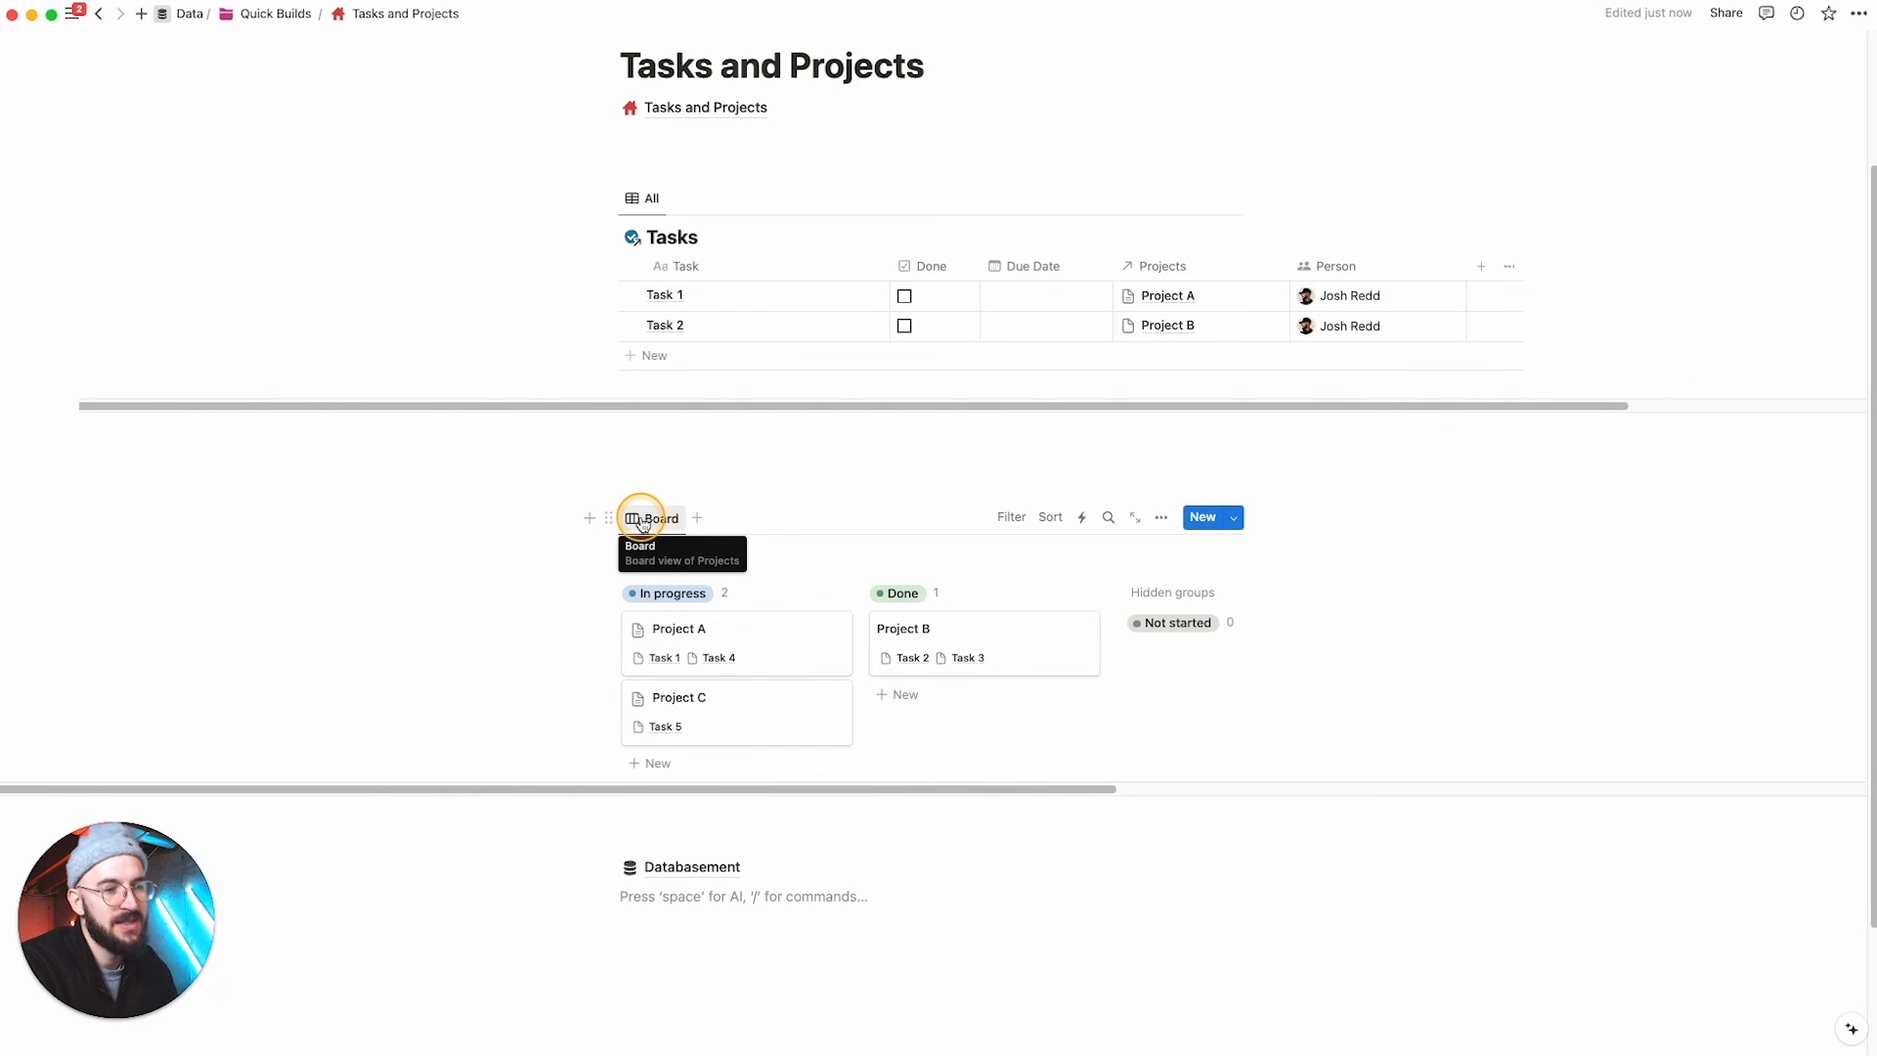
{"action": "left_click", "coordinate": [674, 845]}
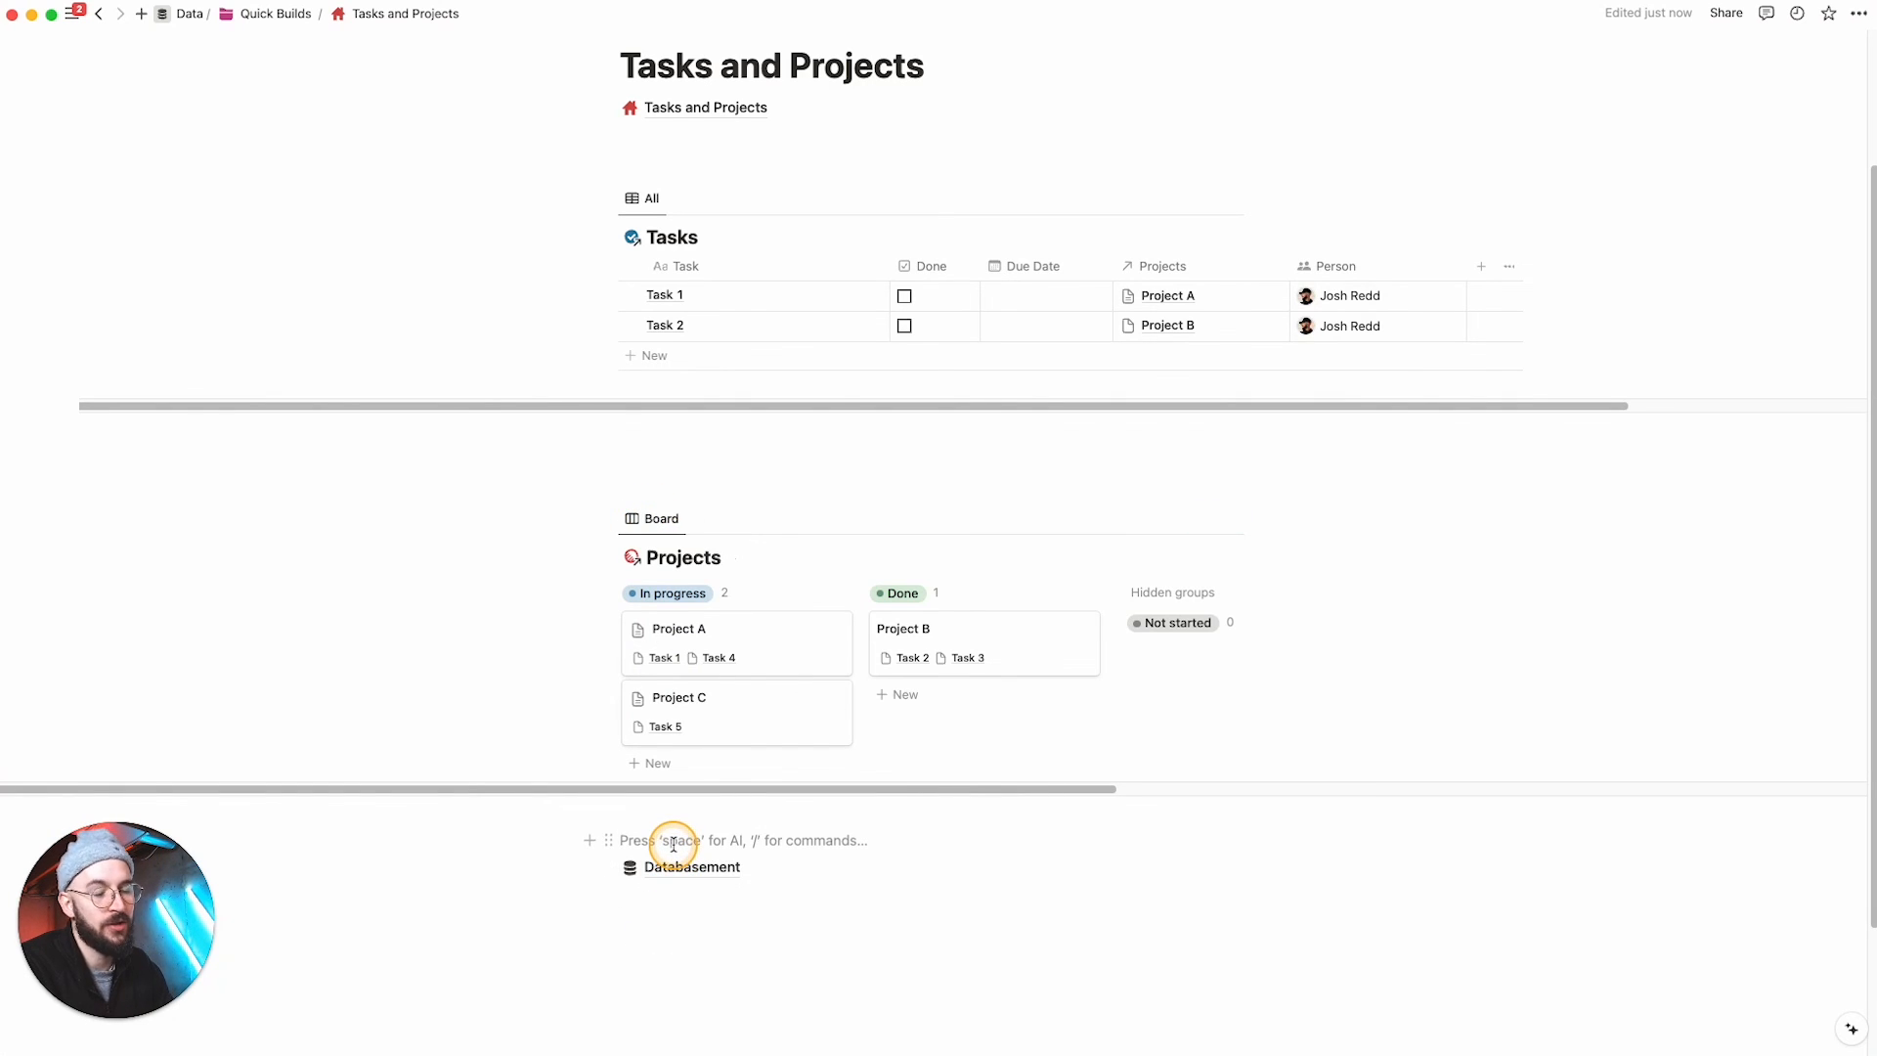